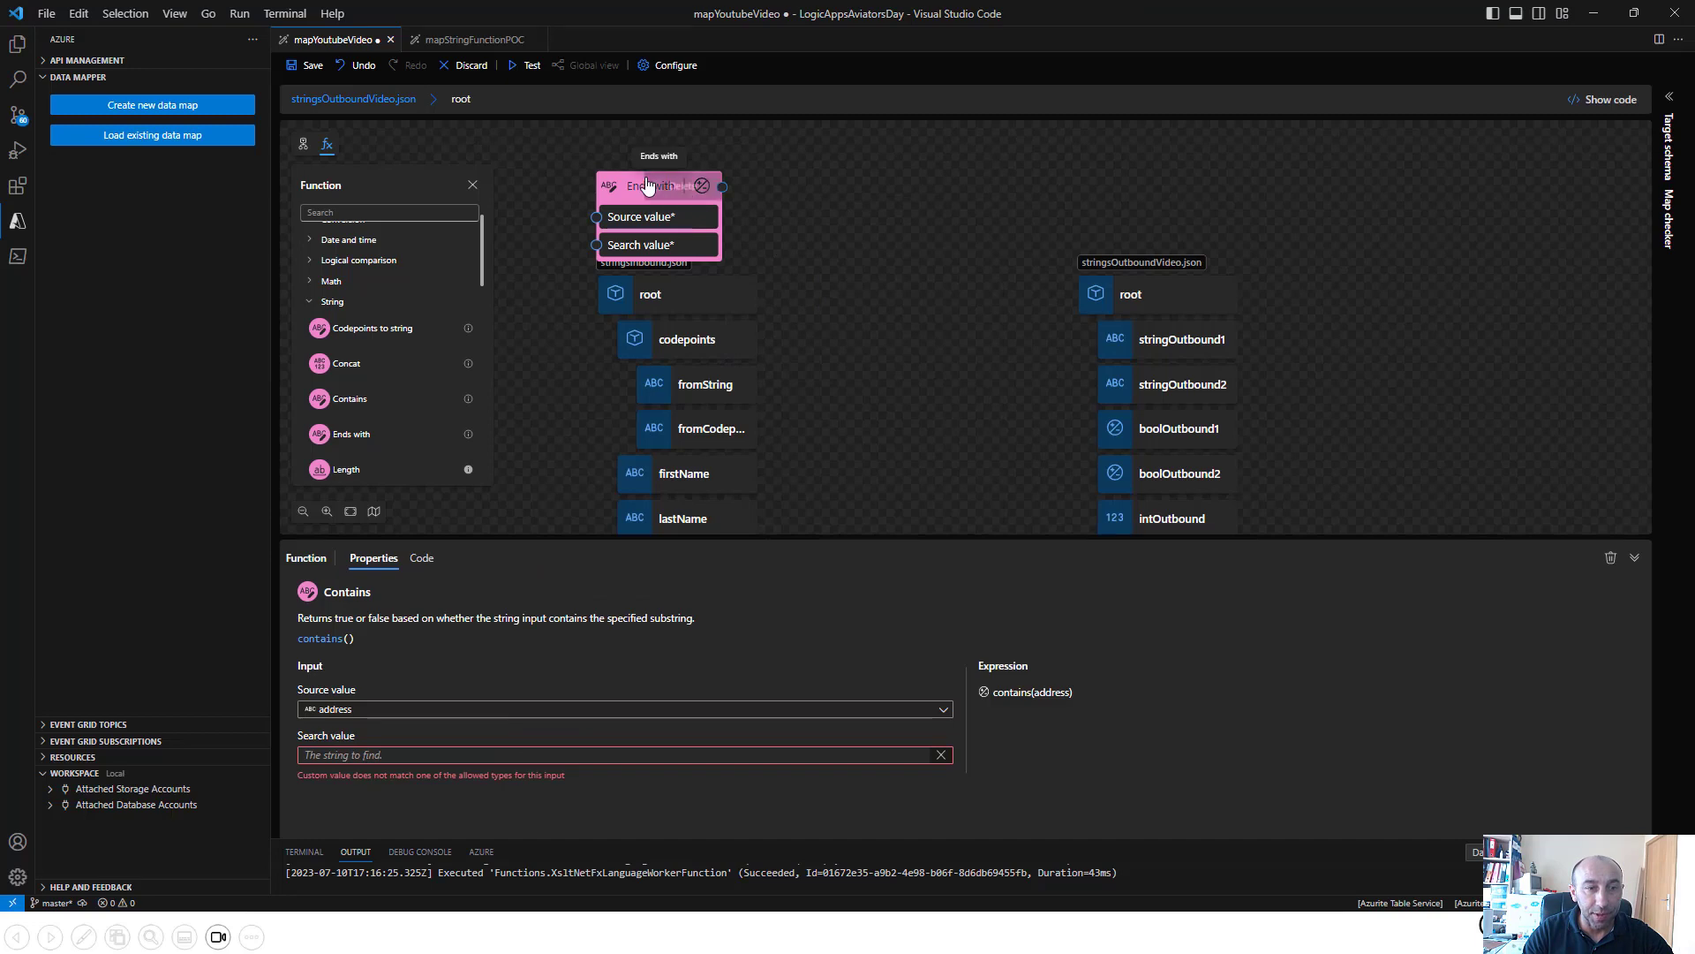
Delete the Ends with and Contains functions from the map canvas
key("Delete")
left_click(897, 287)
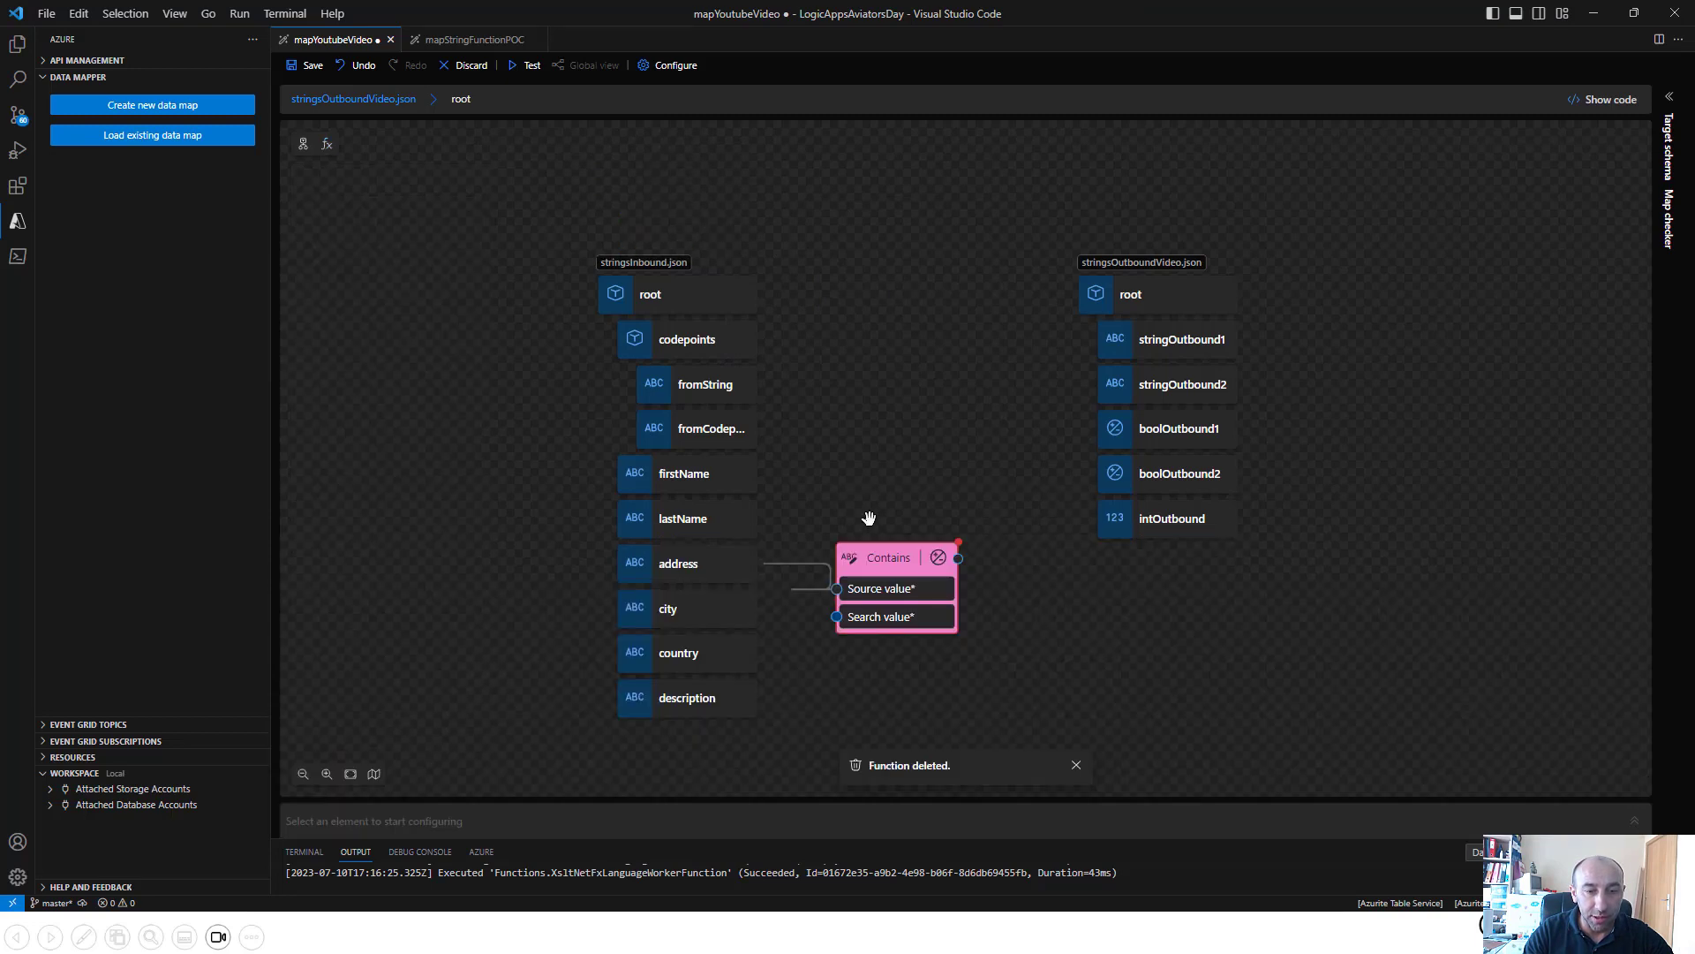
right_click(883, 569)
left_click(912, 578)
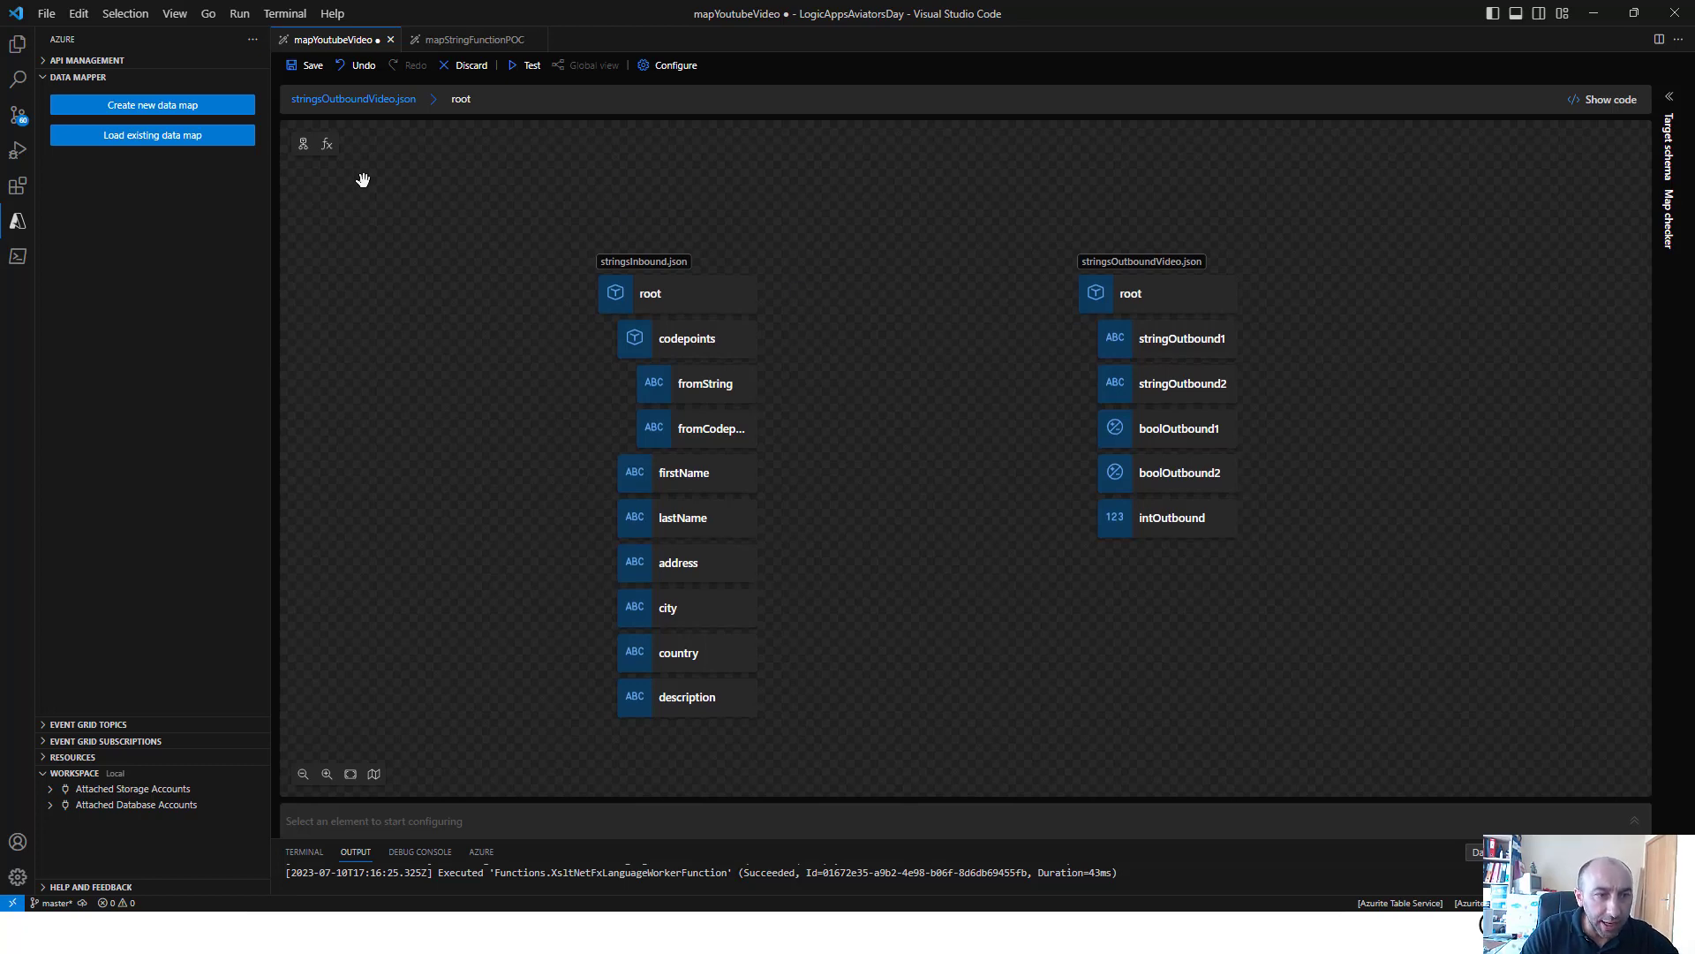
Add the string functions Codepoints to string and String to codepoints to the map canvas
left_click(327, 144)
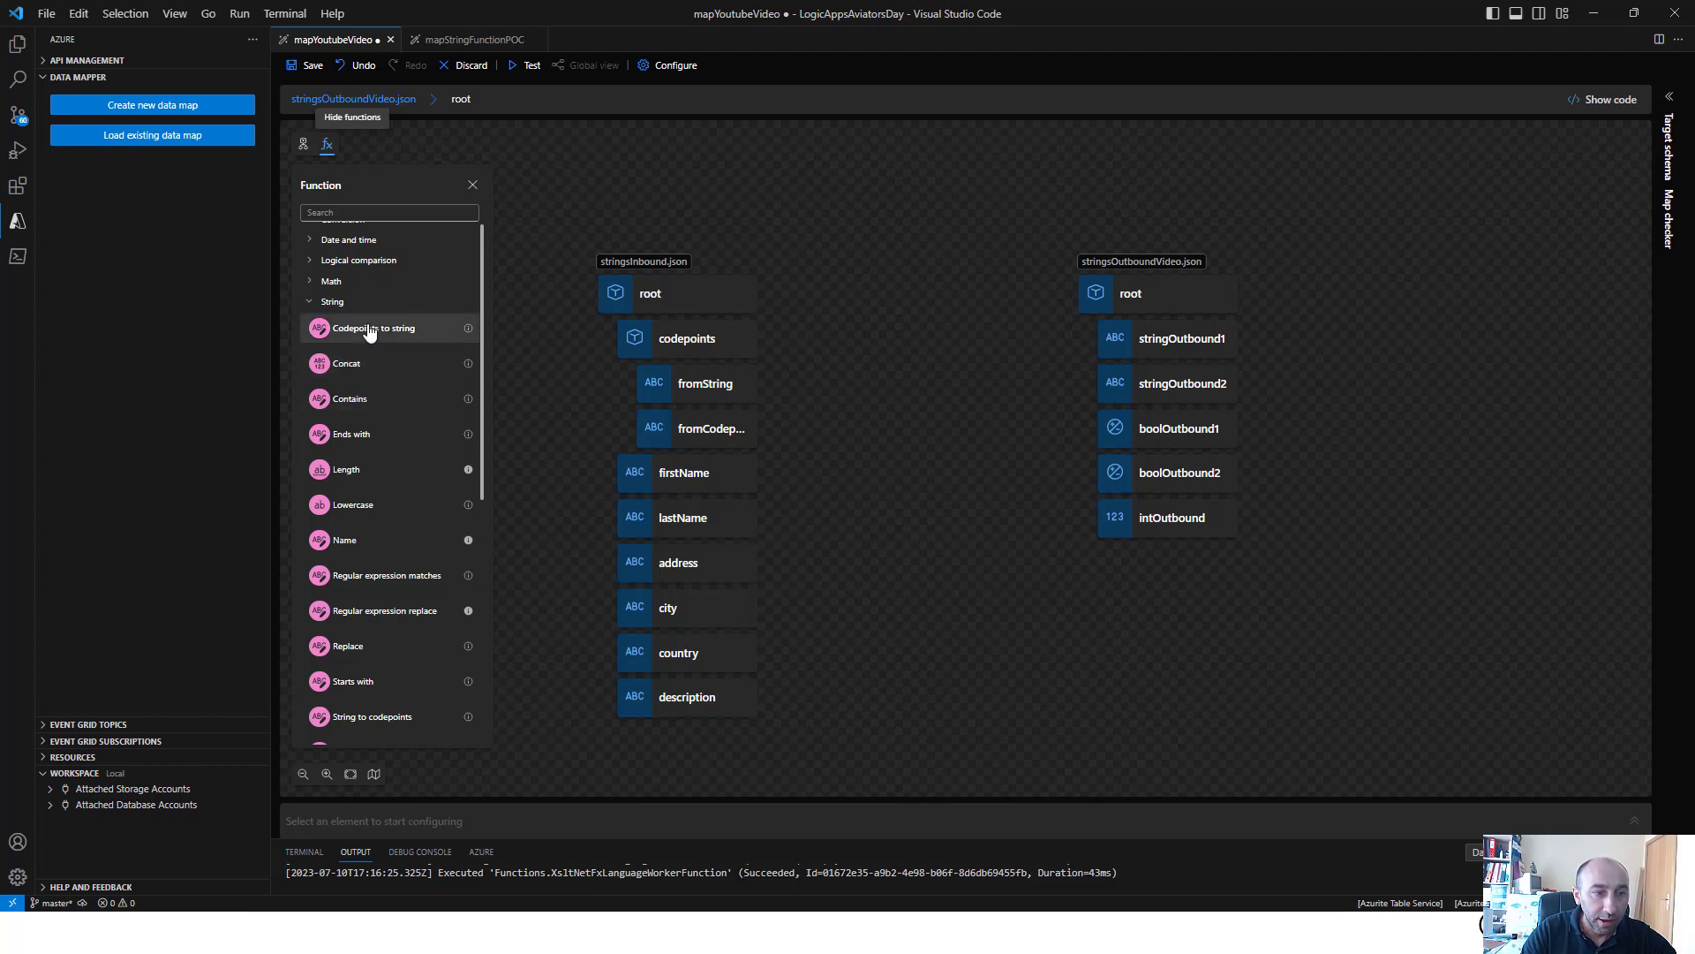
scroll(378, 461, "down", 2)
scroll(376, 521, "down", 1)
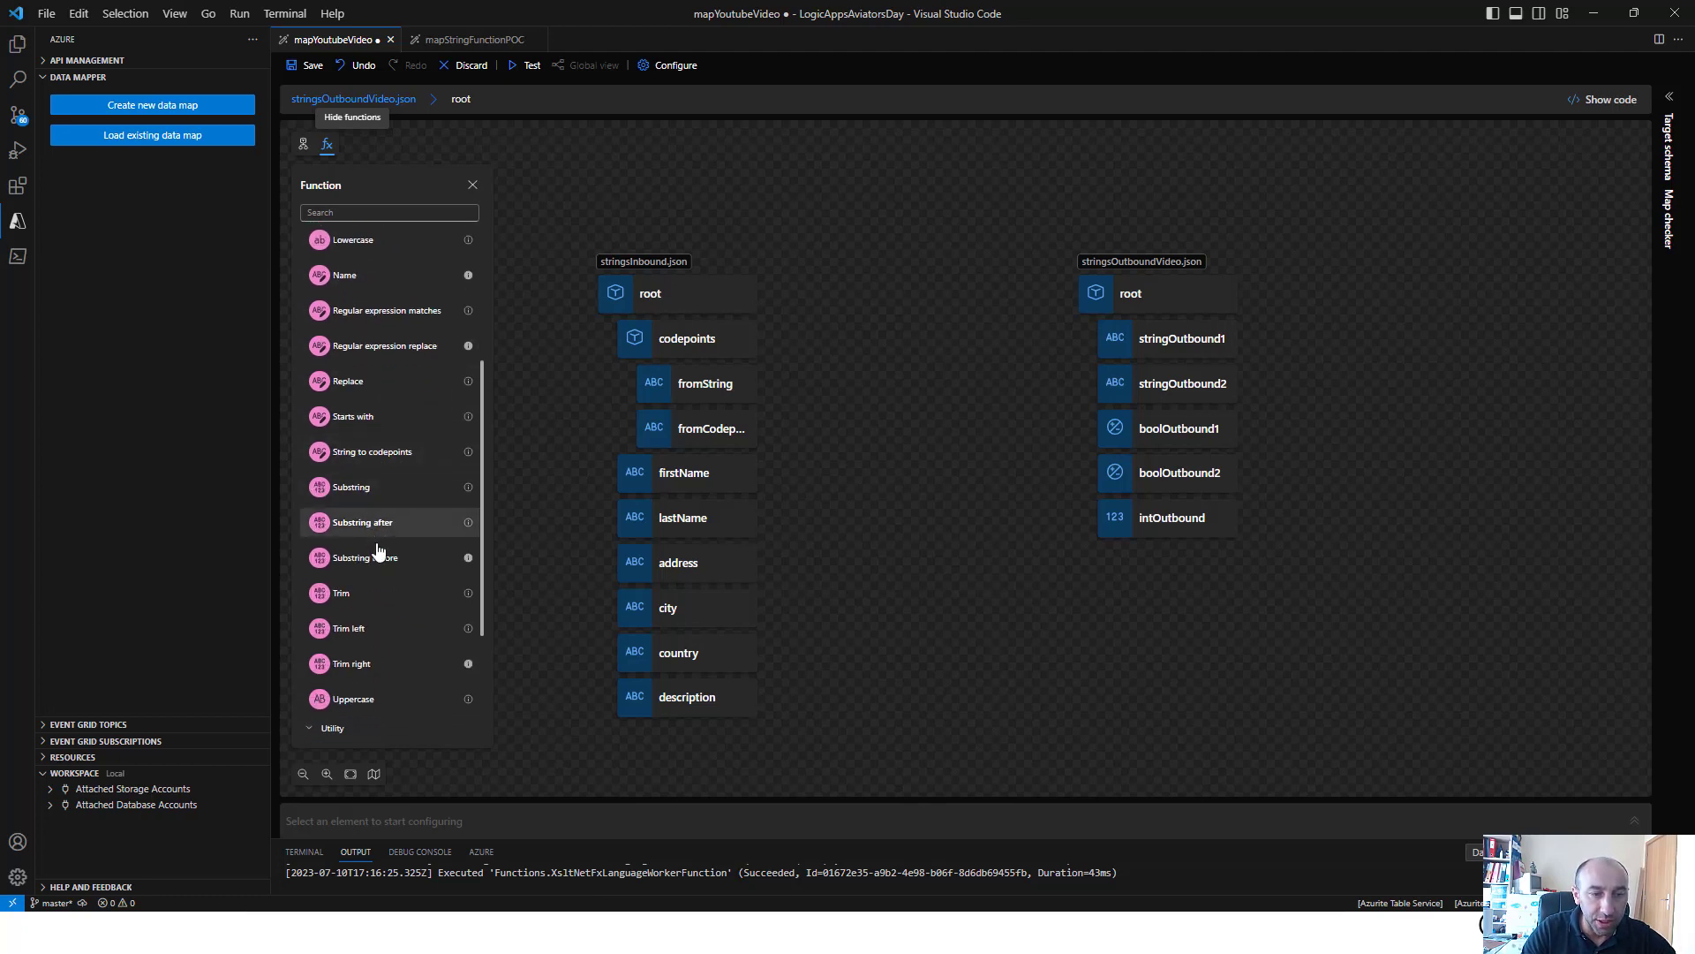
scroll(380, 534, "up", 1)
scroll(388, 316, "up", 1)
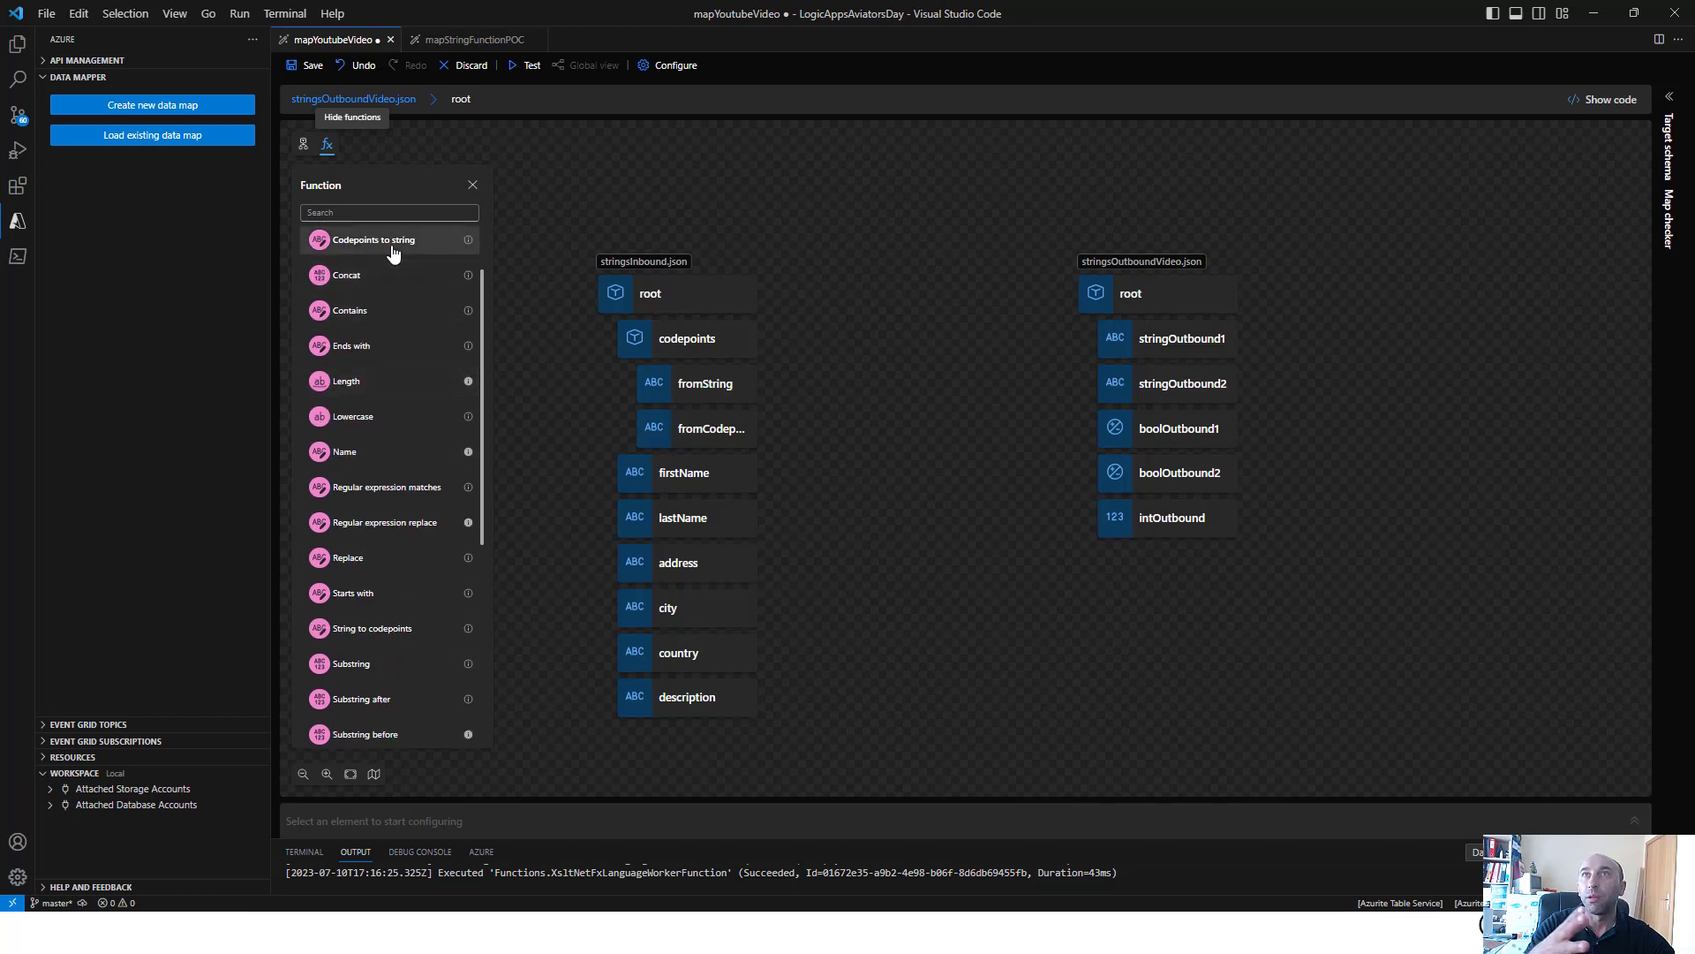
left_click(393, 248)
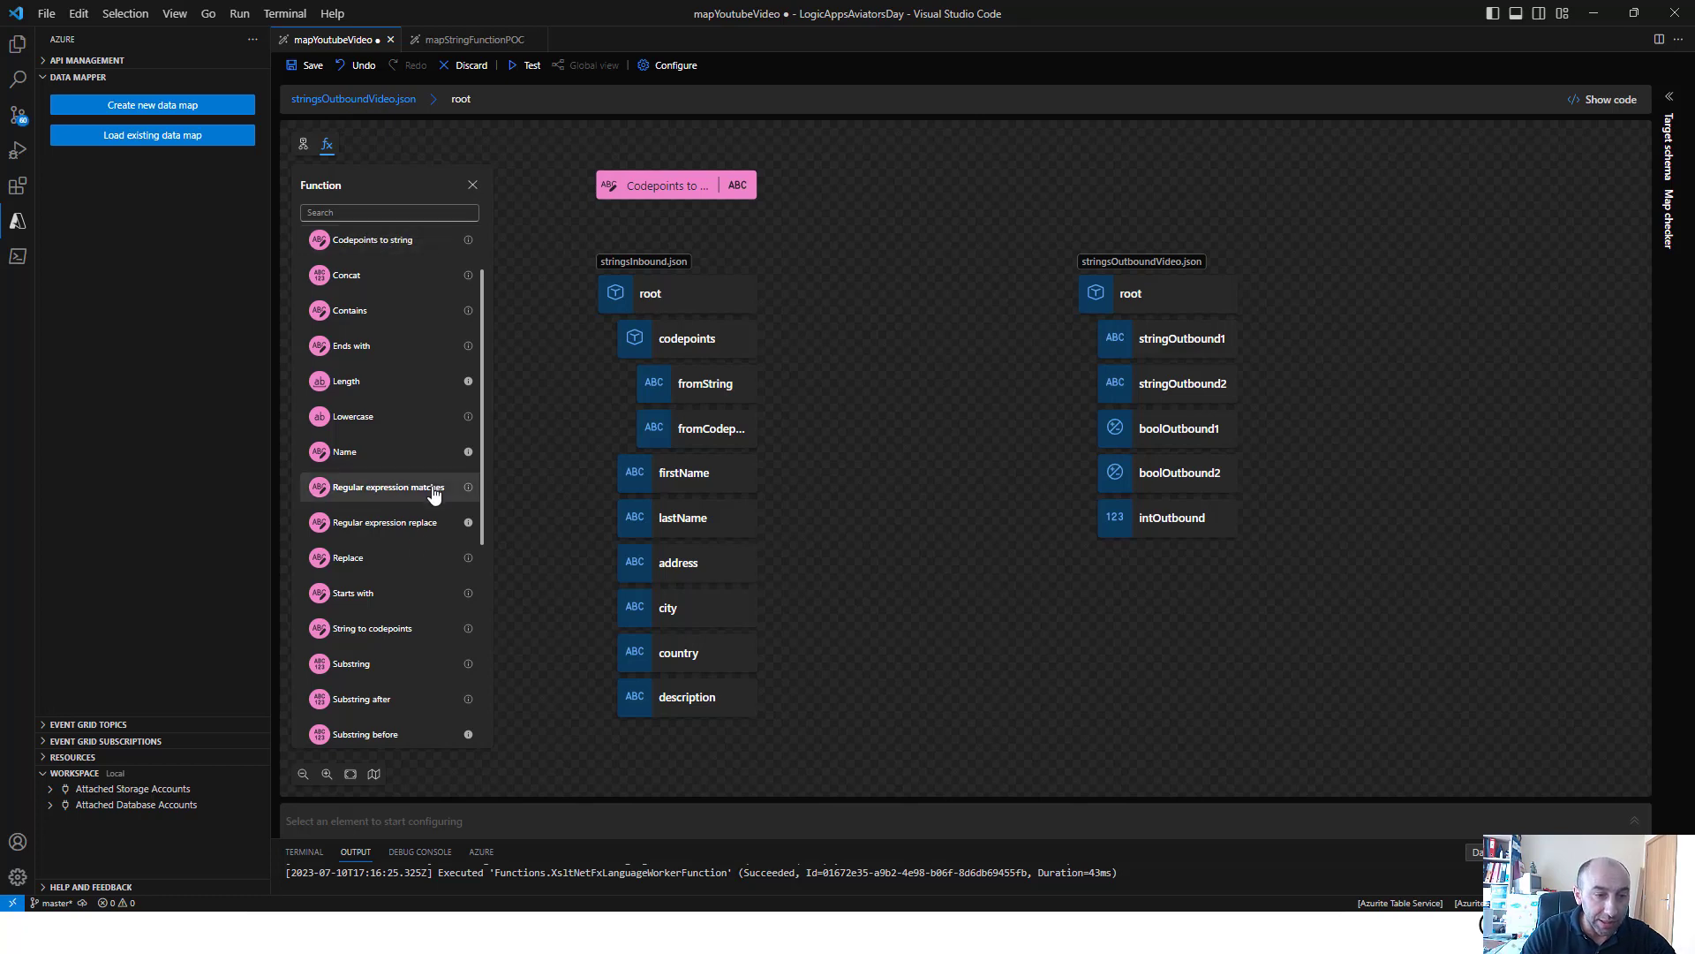
left_click(386, 632)
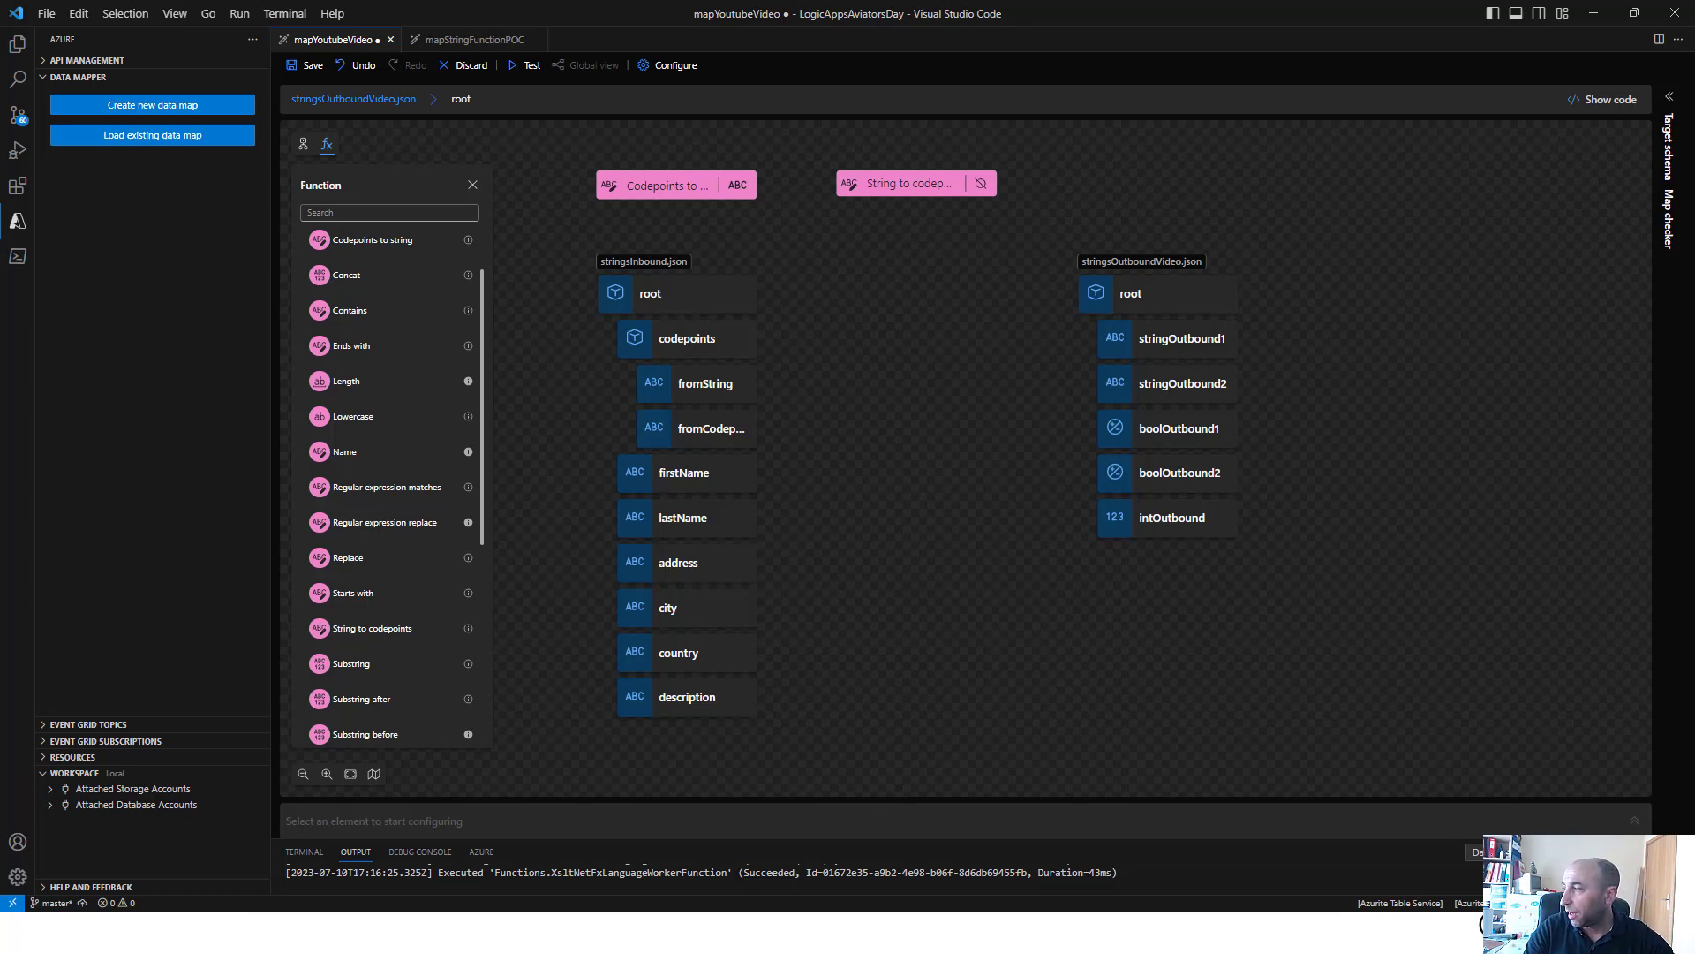
Switch to the browser and look up the character A on codepoints.net
key("alt+Tab")
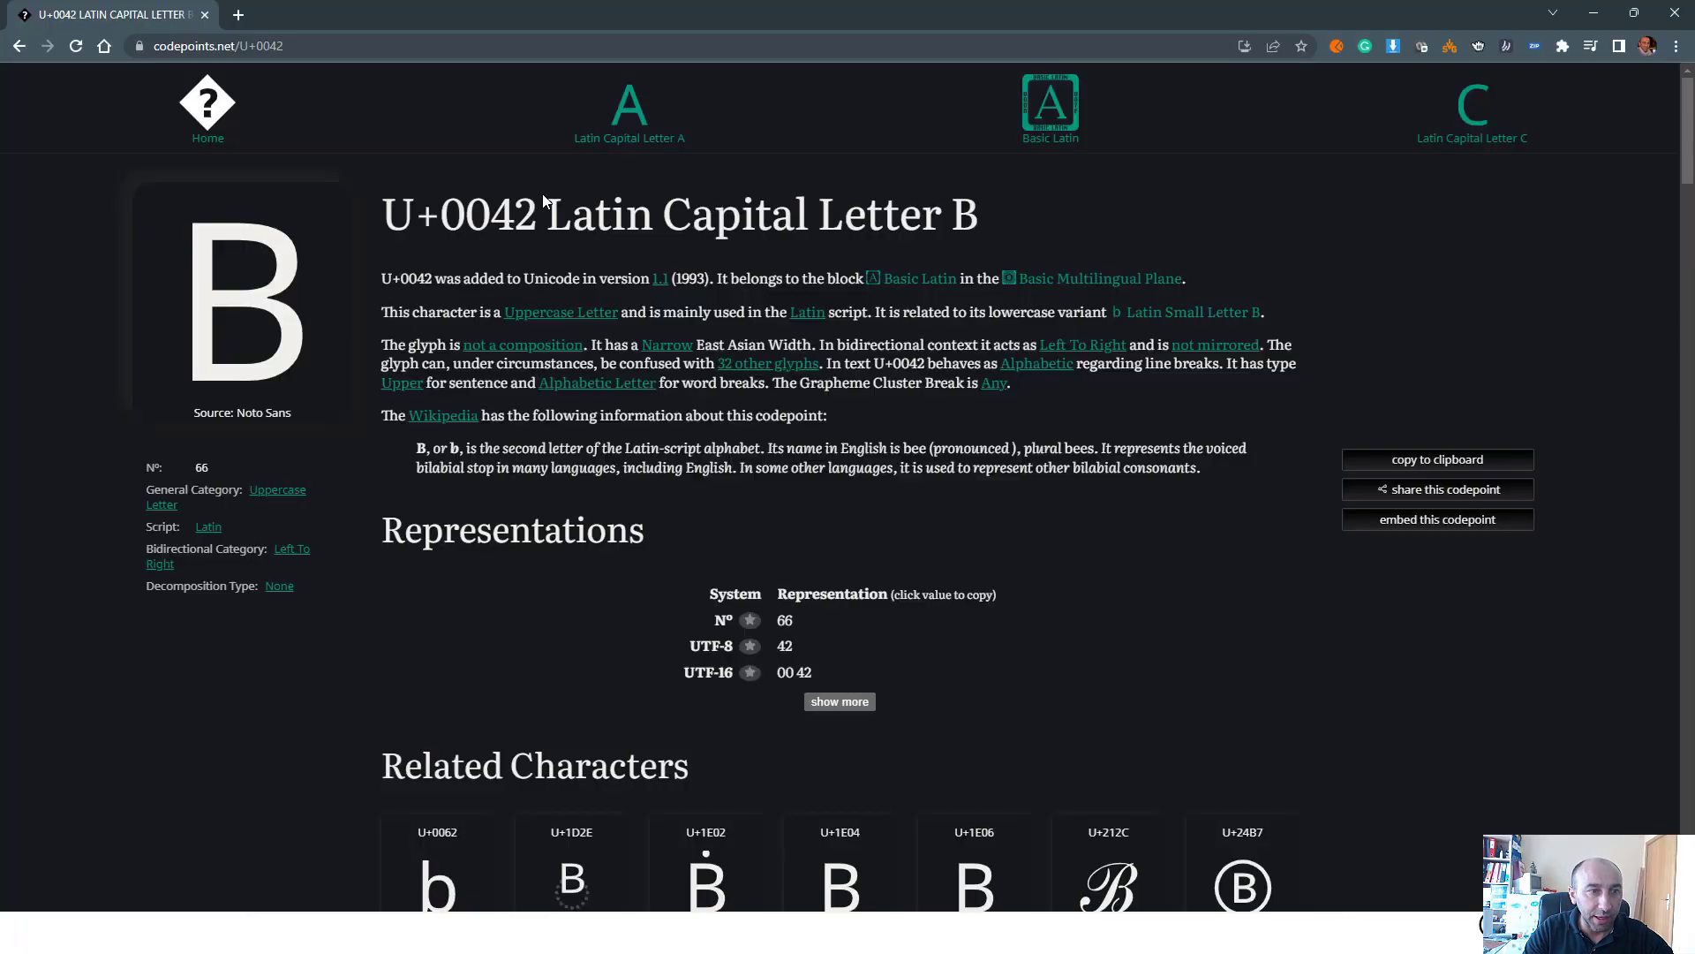
left_click(19, 47)
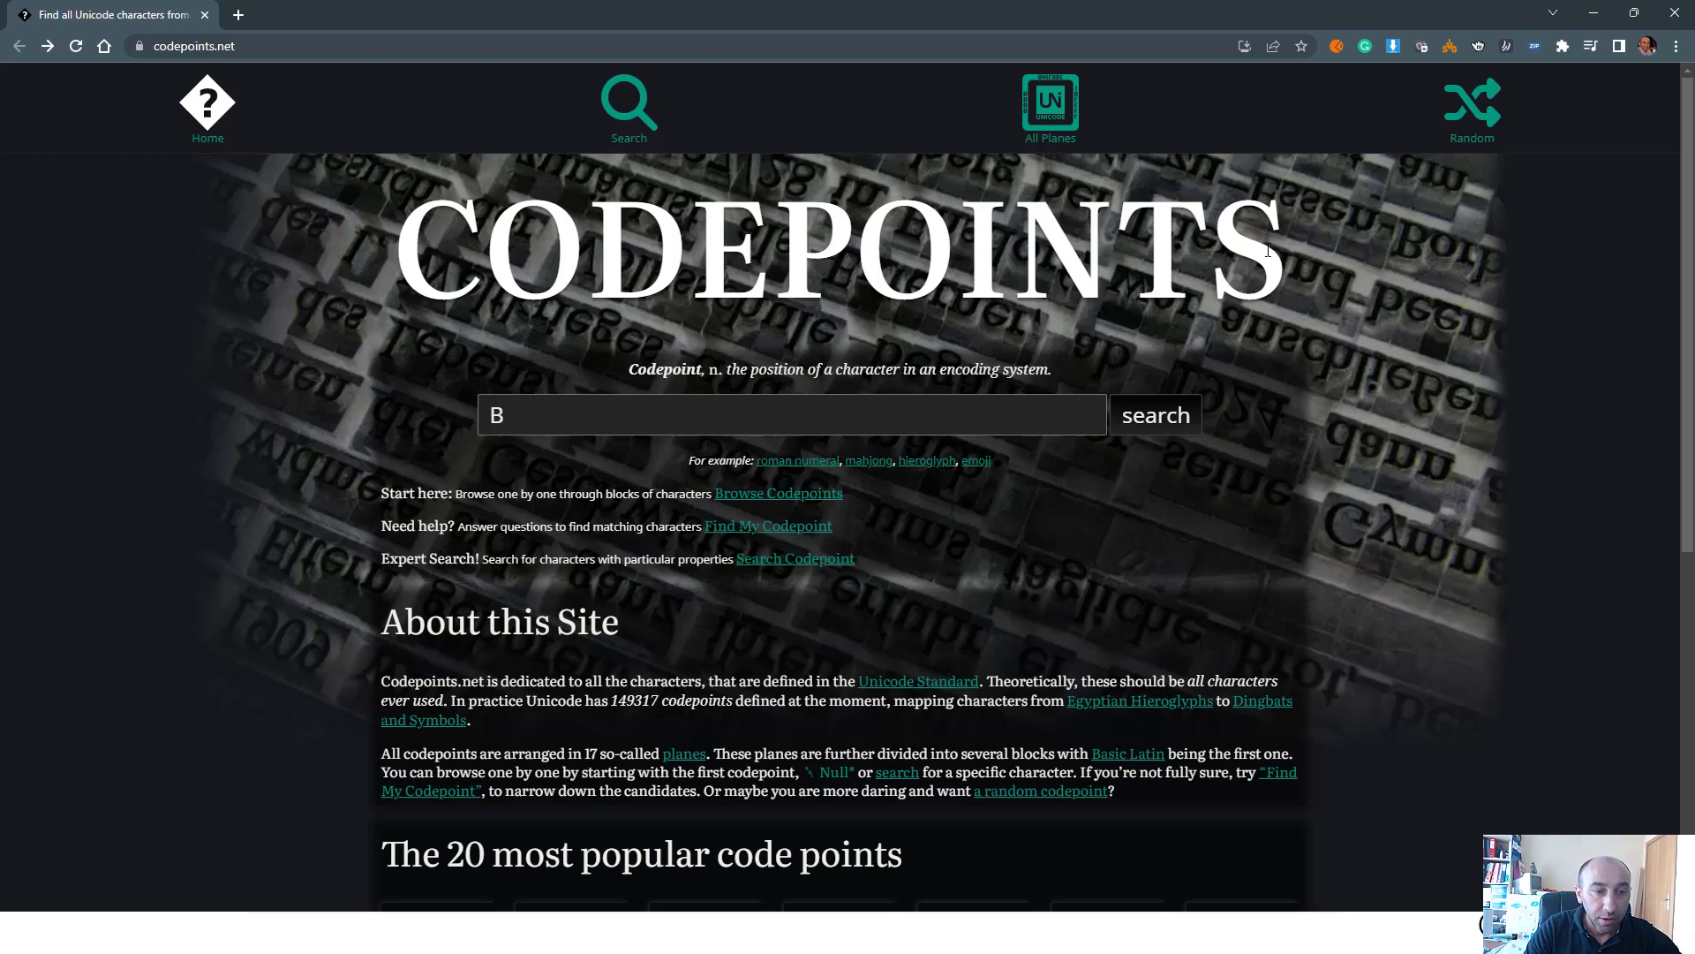
left_click(554, 416)
type("A")
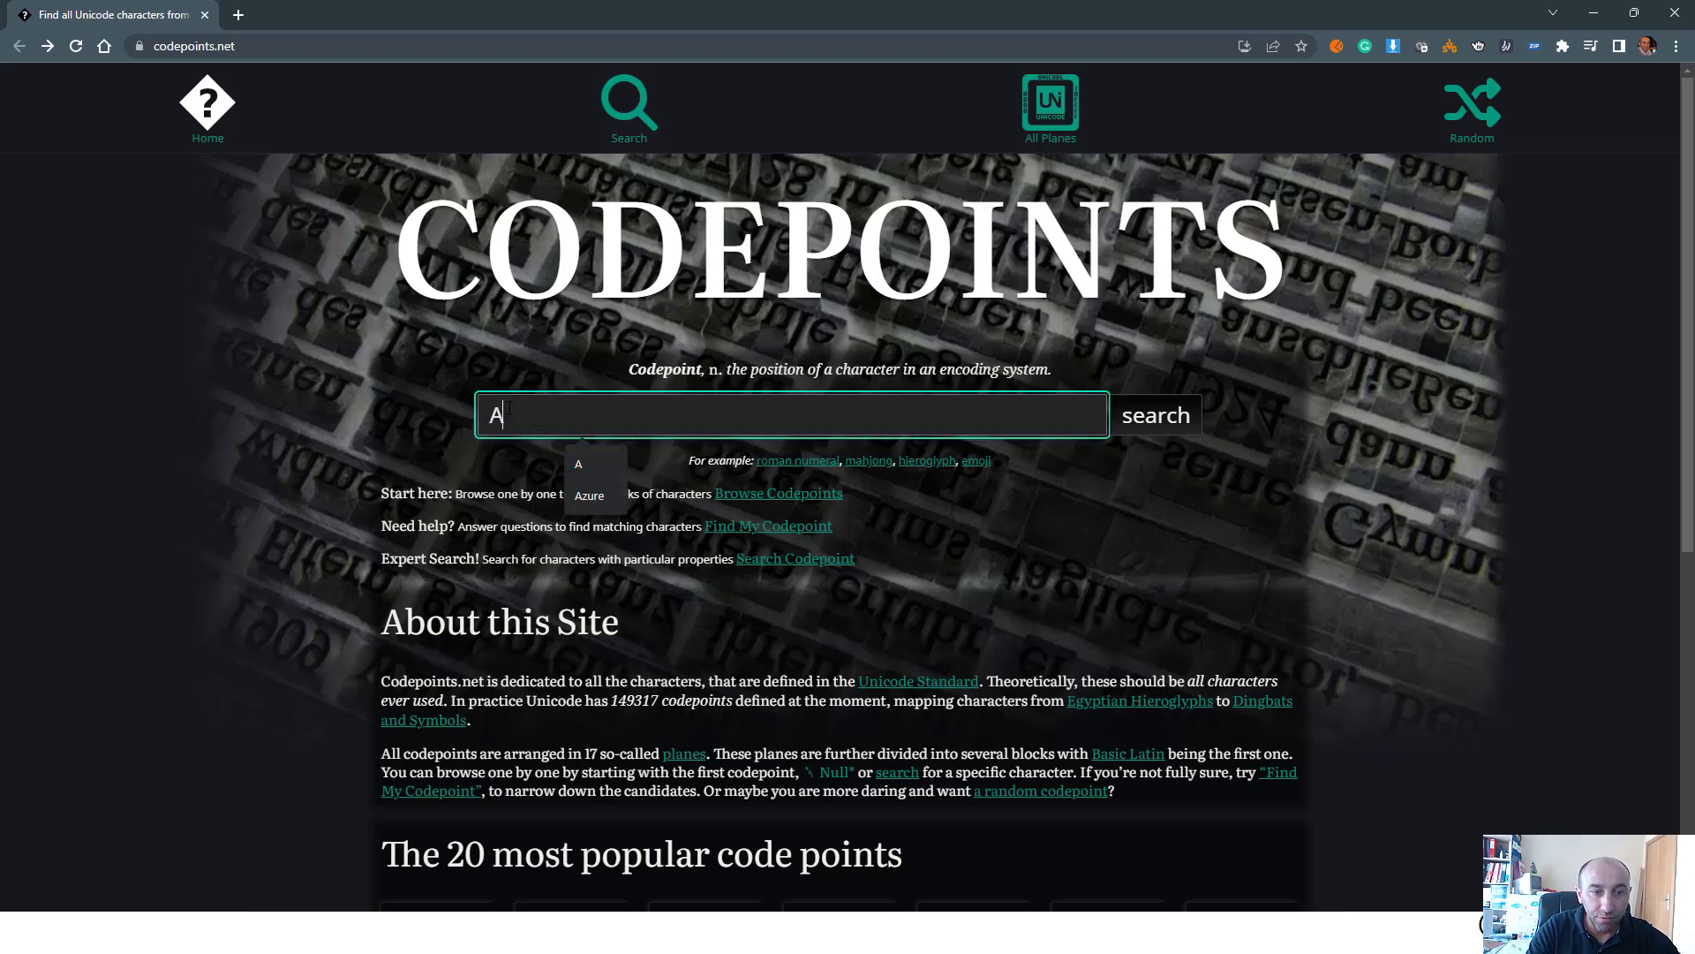
left_click(1173, 416)
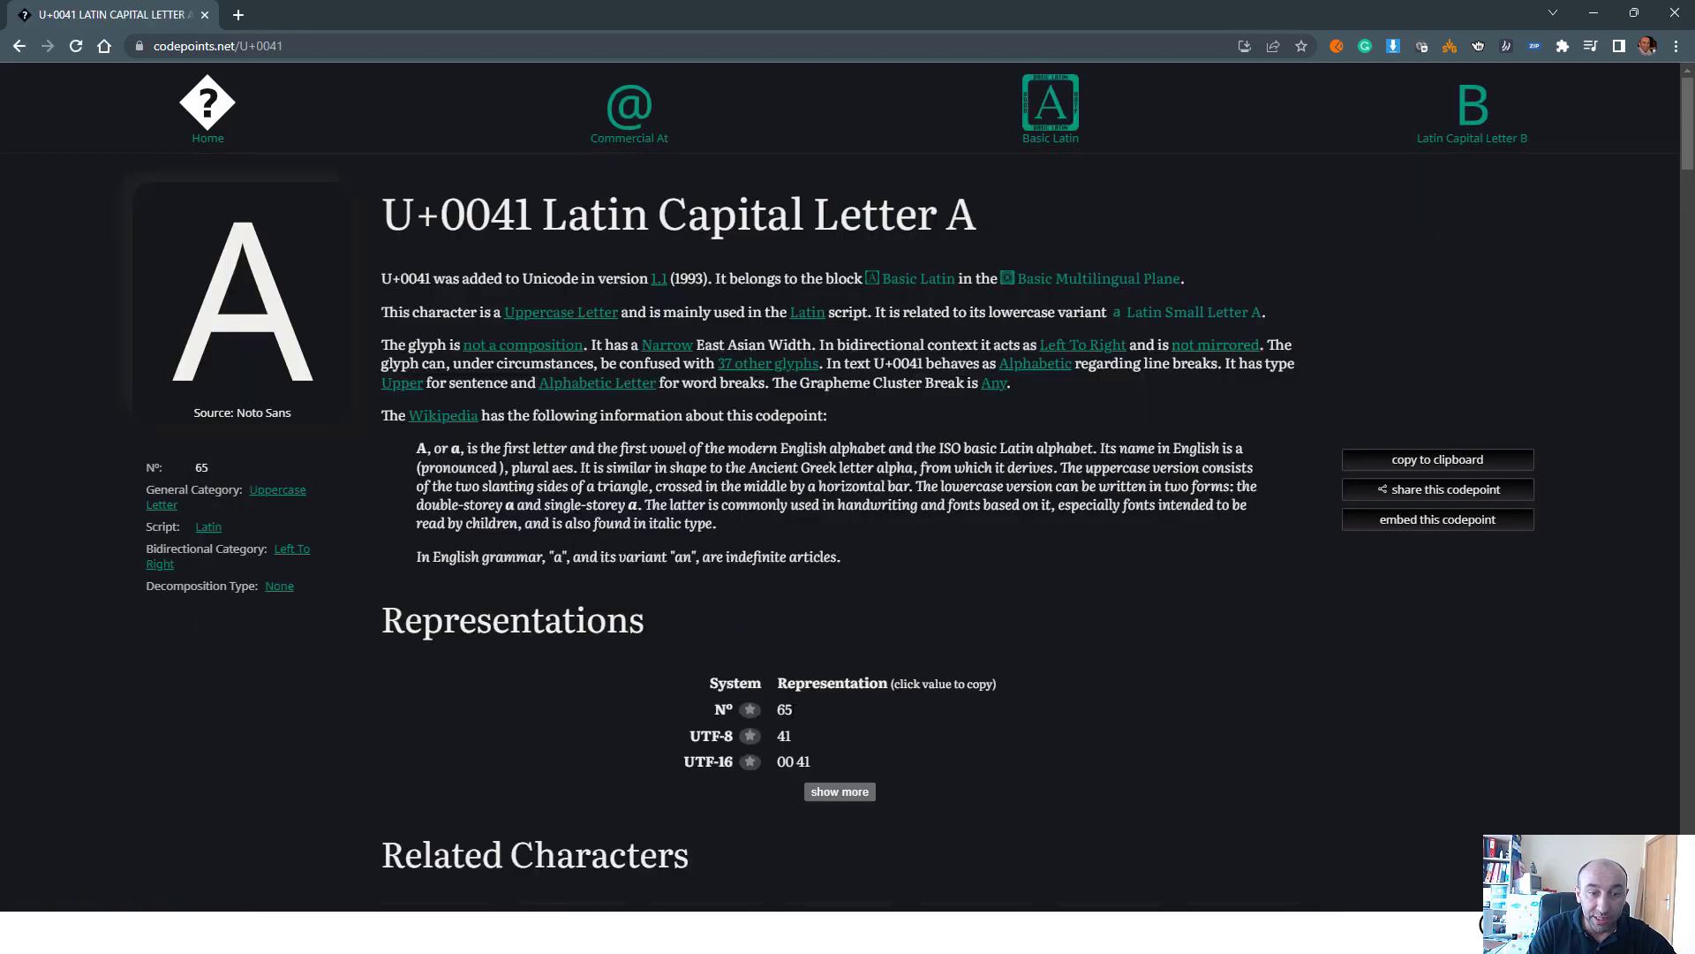
Look up the character B on codepoints.net, highlight its decimal number, and return to Visual Studio Code
left_click(24, 46)
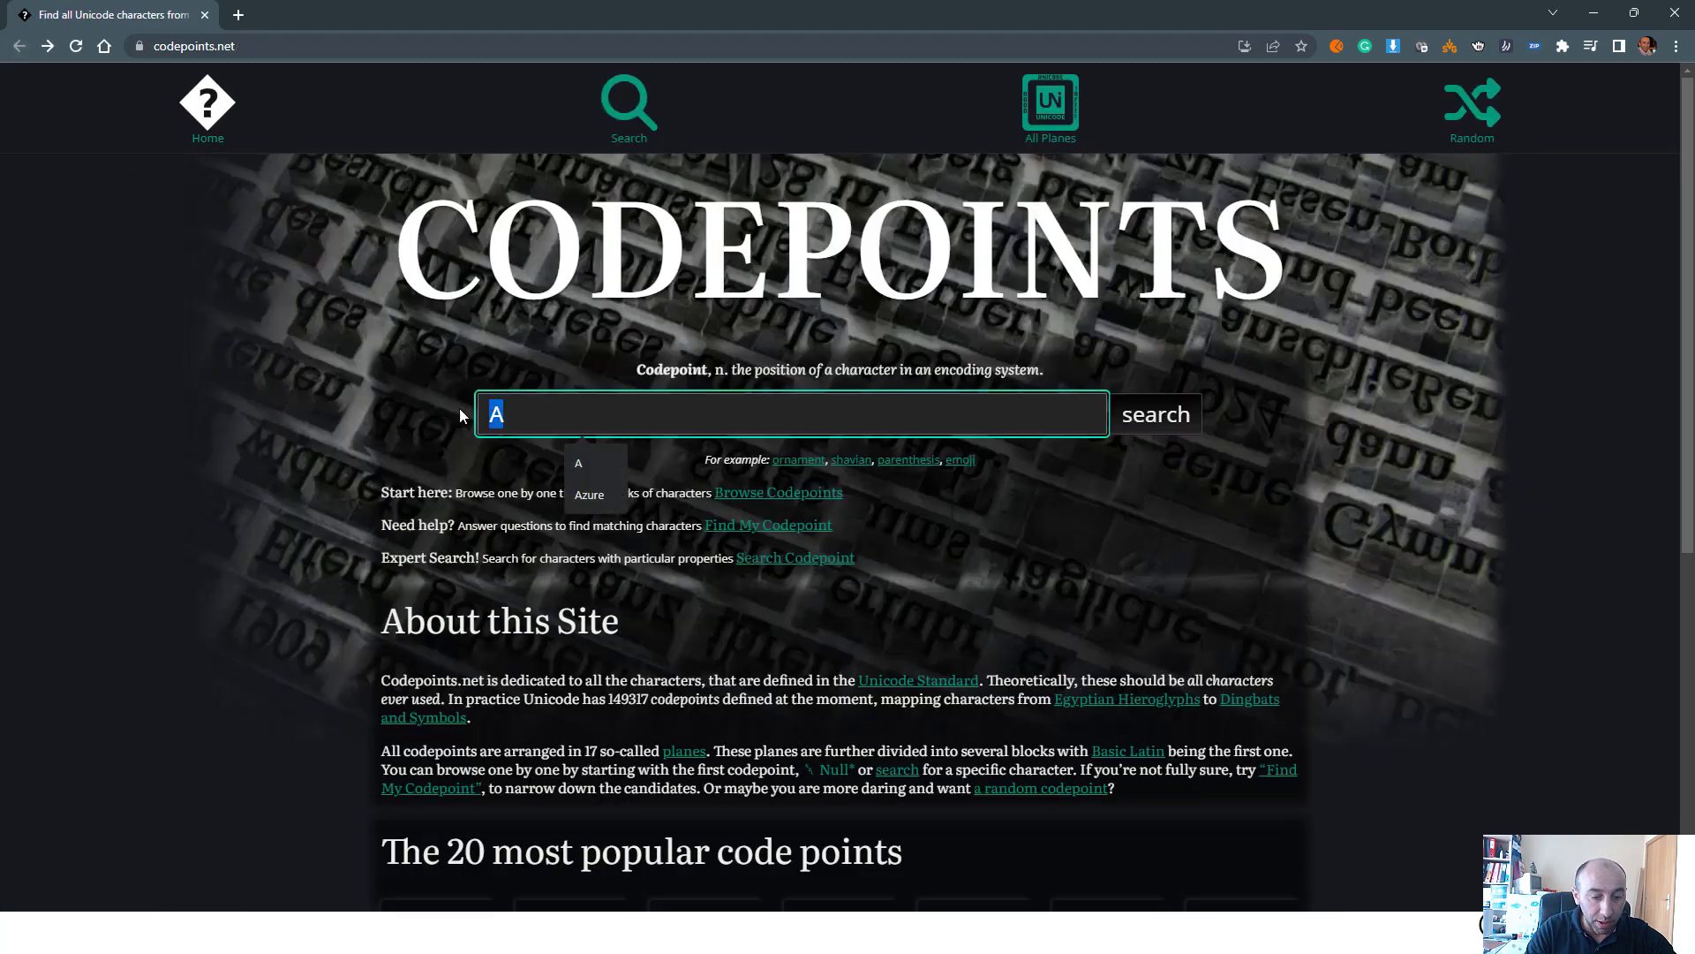
type("B")
left_click(1157, 417)
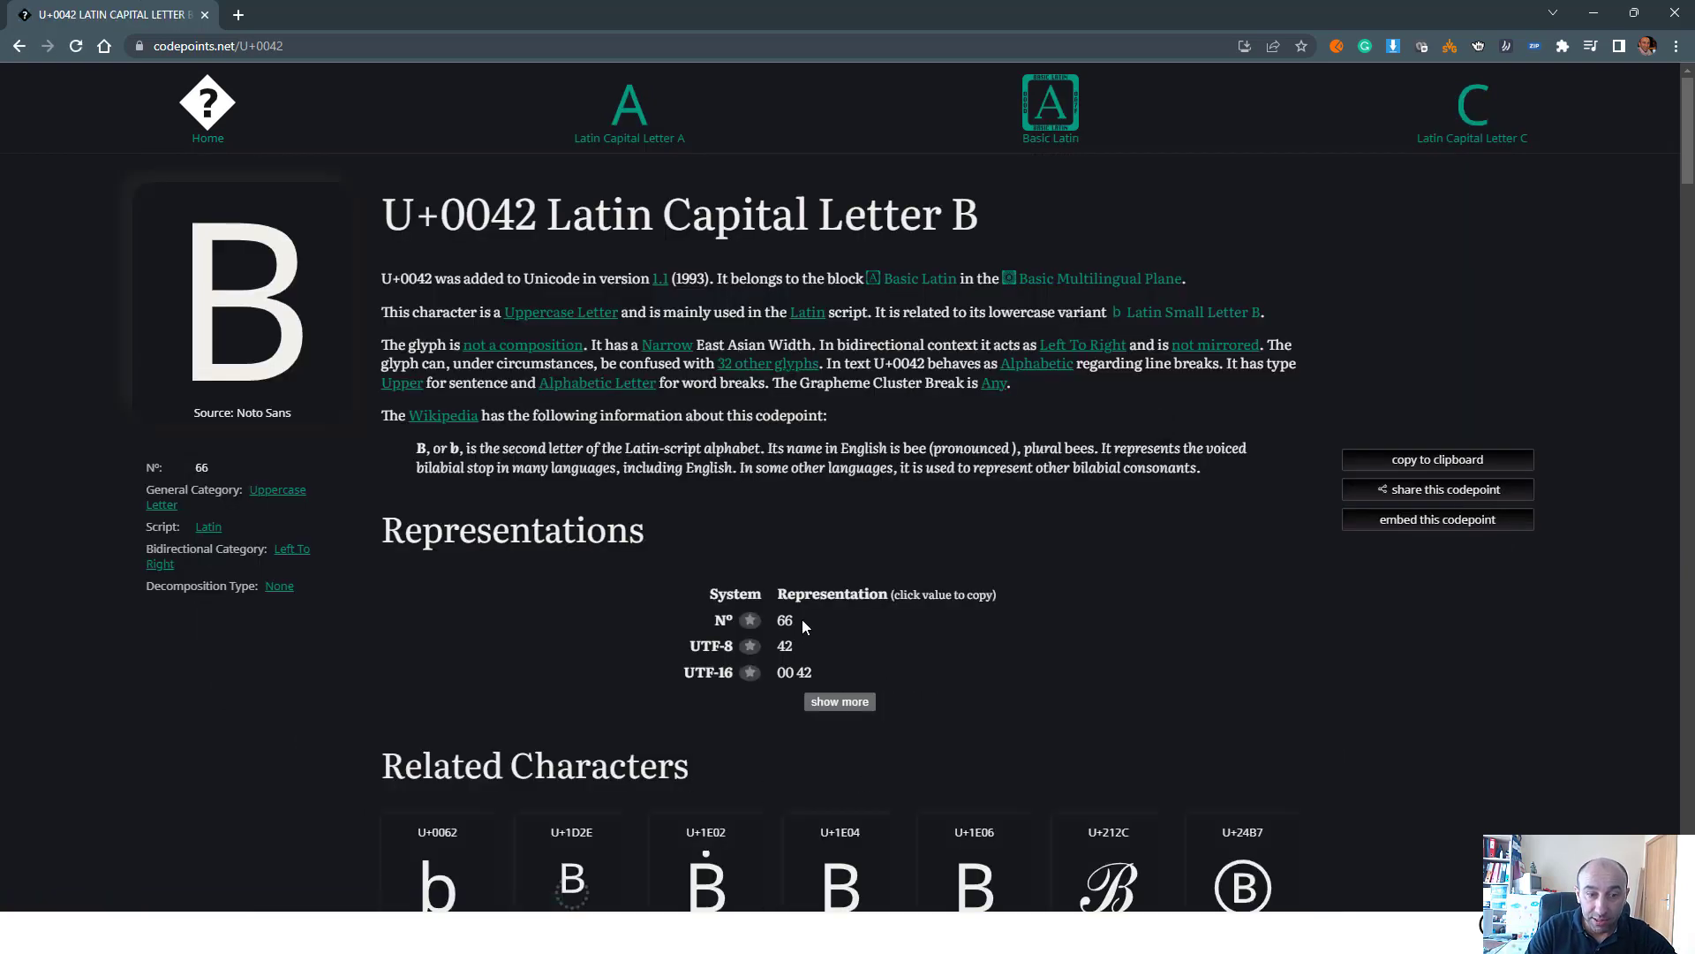
left_click(785, 620)
left_click(1593, 13)
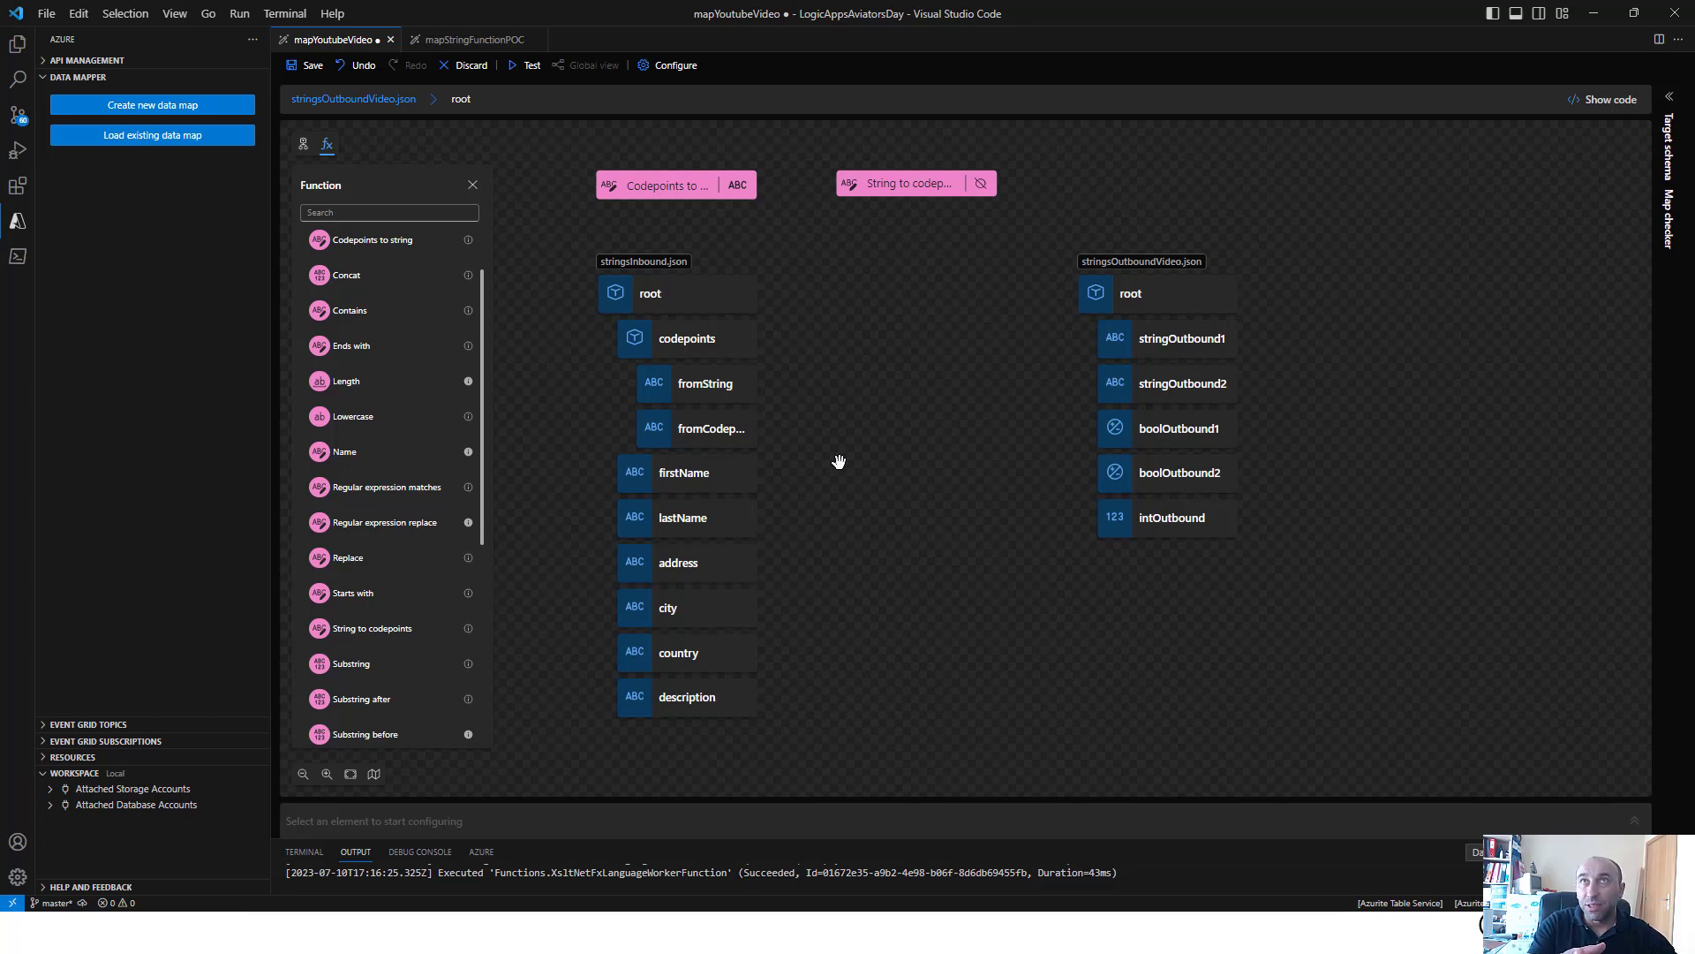
Set fromCodepoint as the input of the Codepoints to string function and connect its output to stringOutbound1
left_click(652, 191)
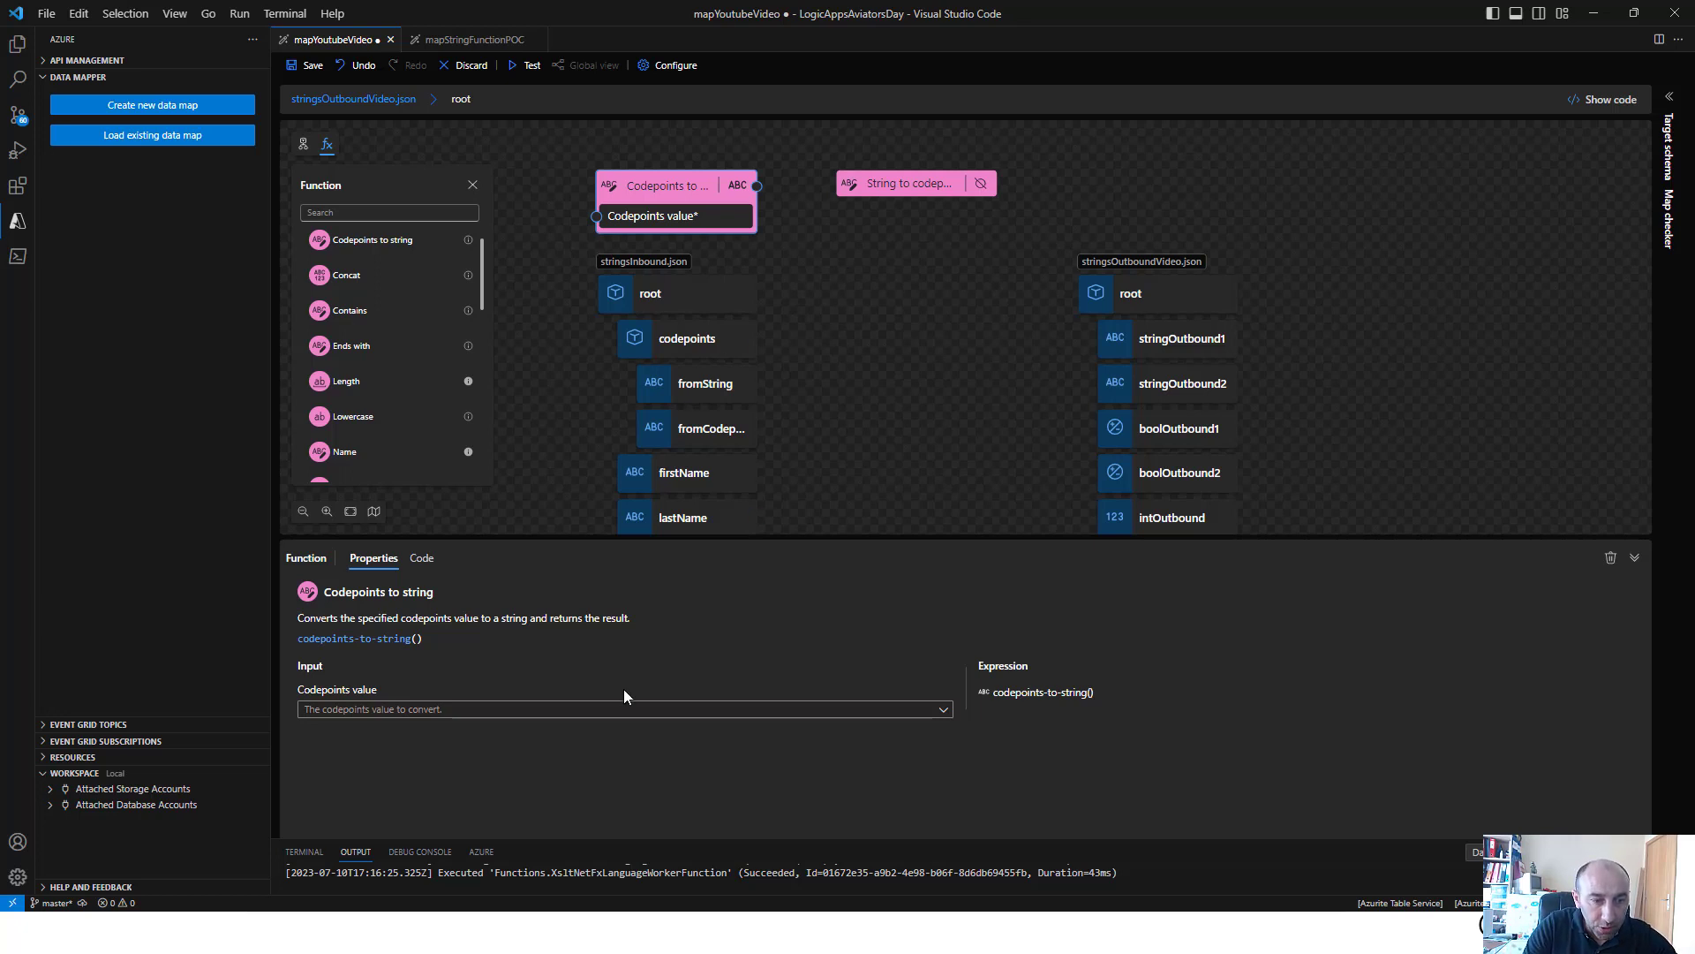
left_click(528, 708)
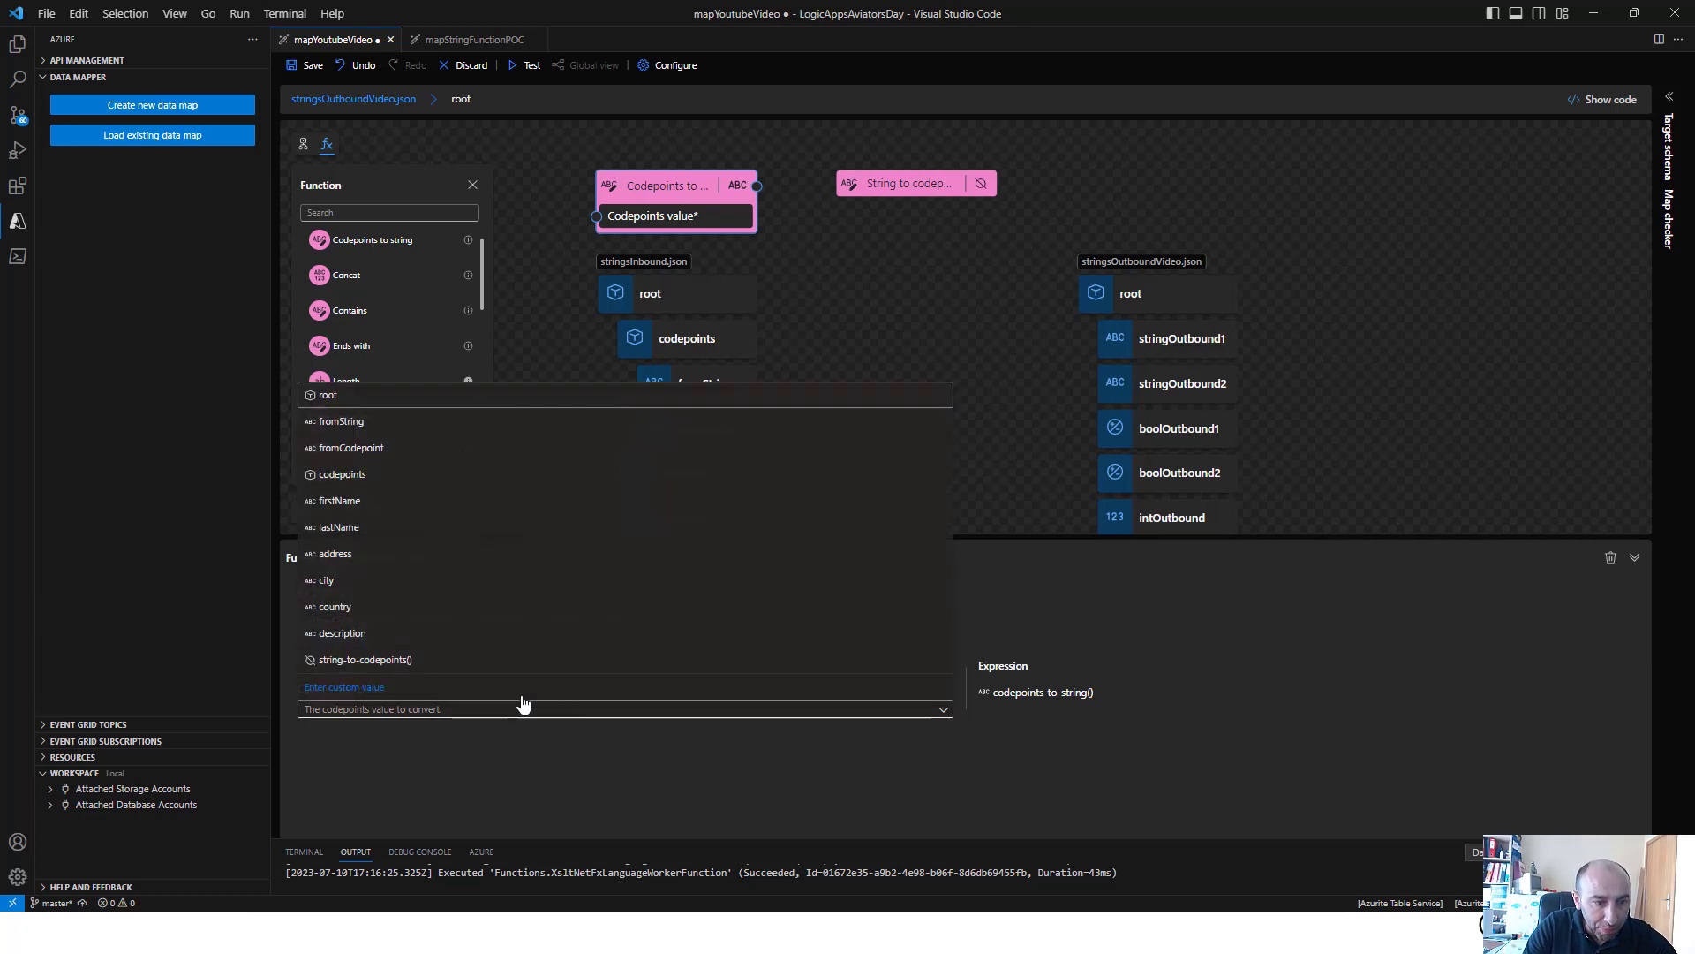
left_click(462, 447)
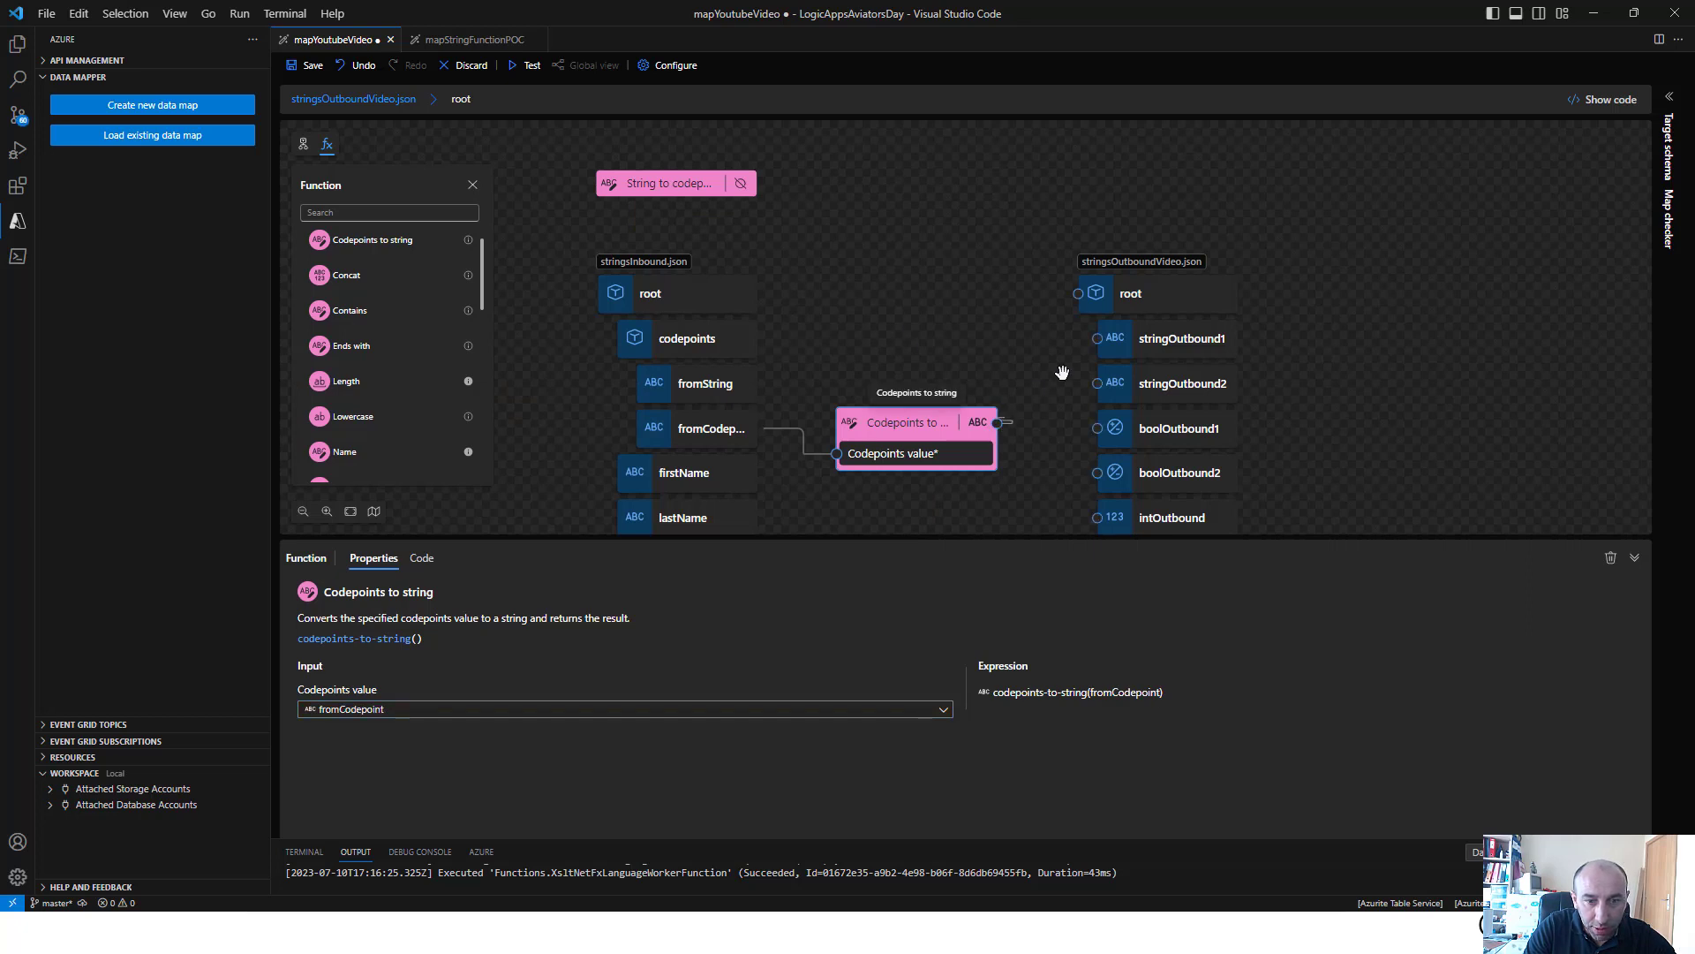
left_click_drag(997, 423, 1104, 340)
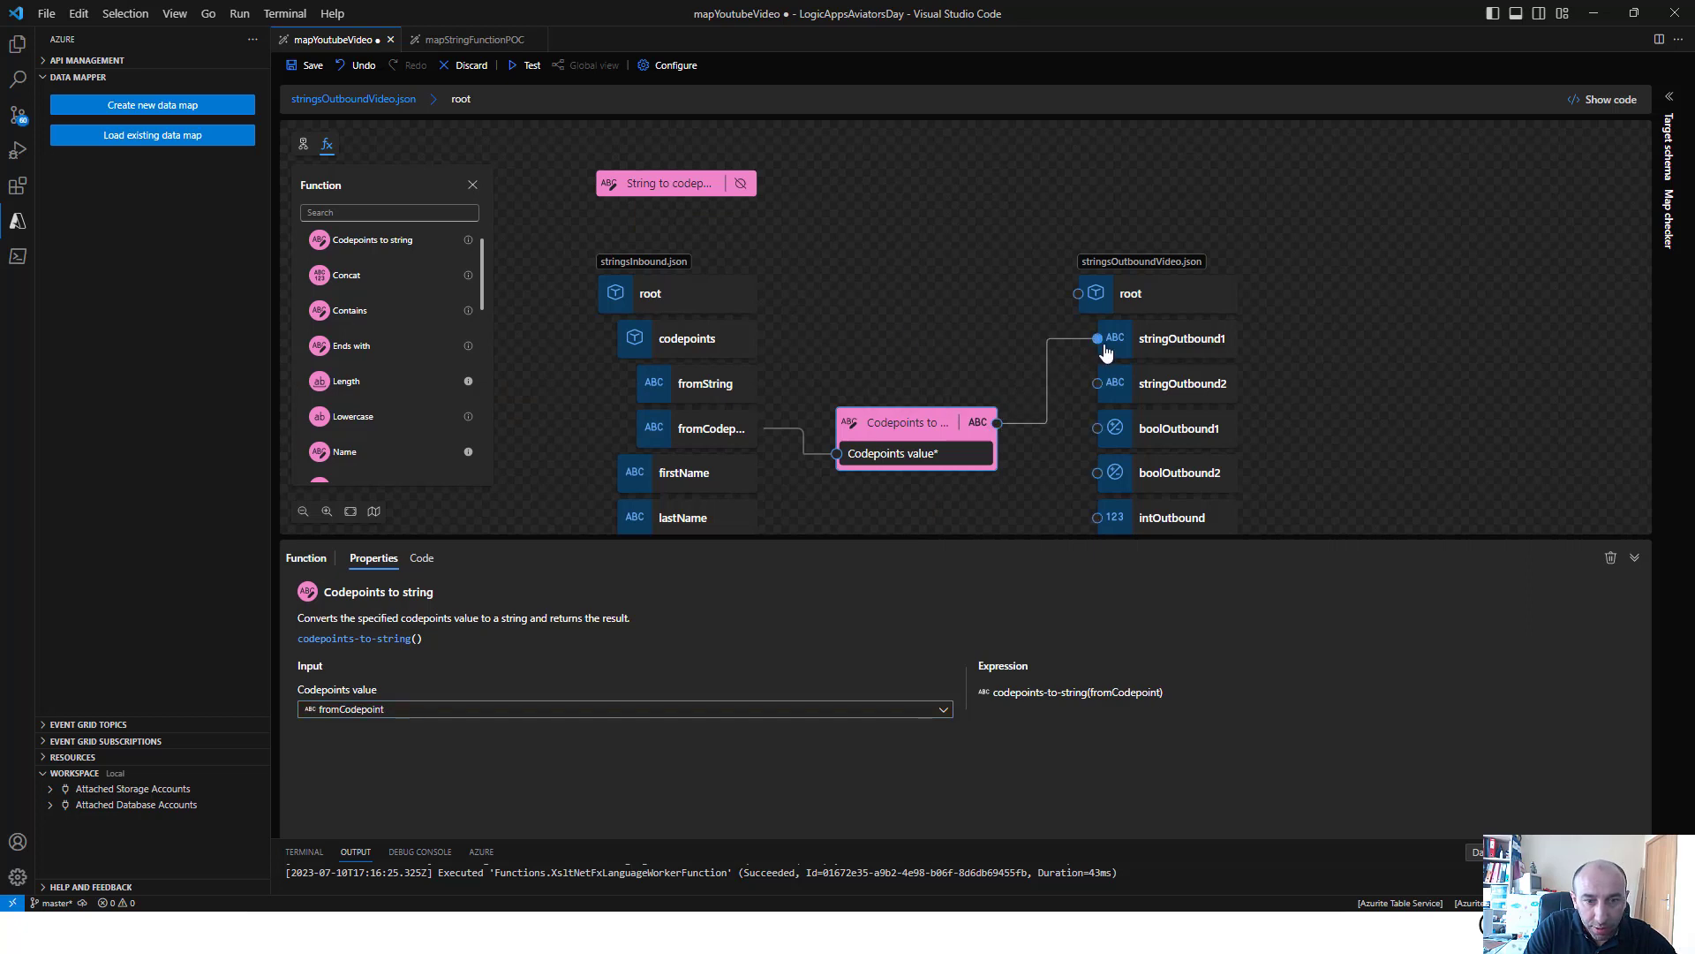
Set fromString as the source value of the String to codepoints function and connect its output to stringOutbound2
left_click(693, 187)
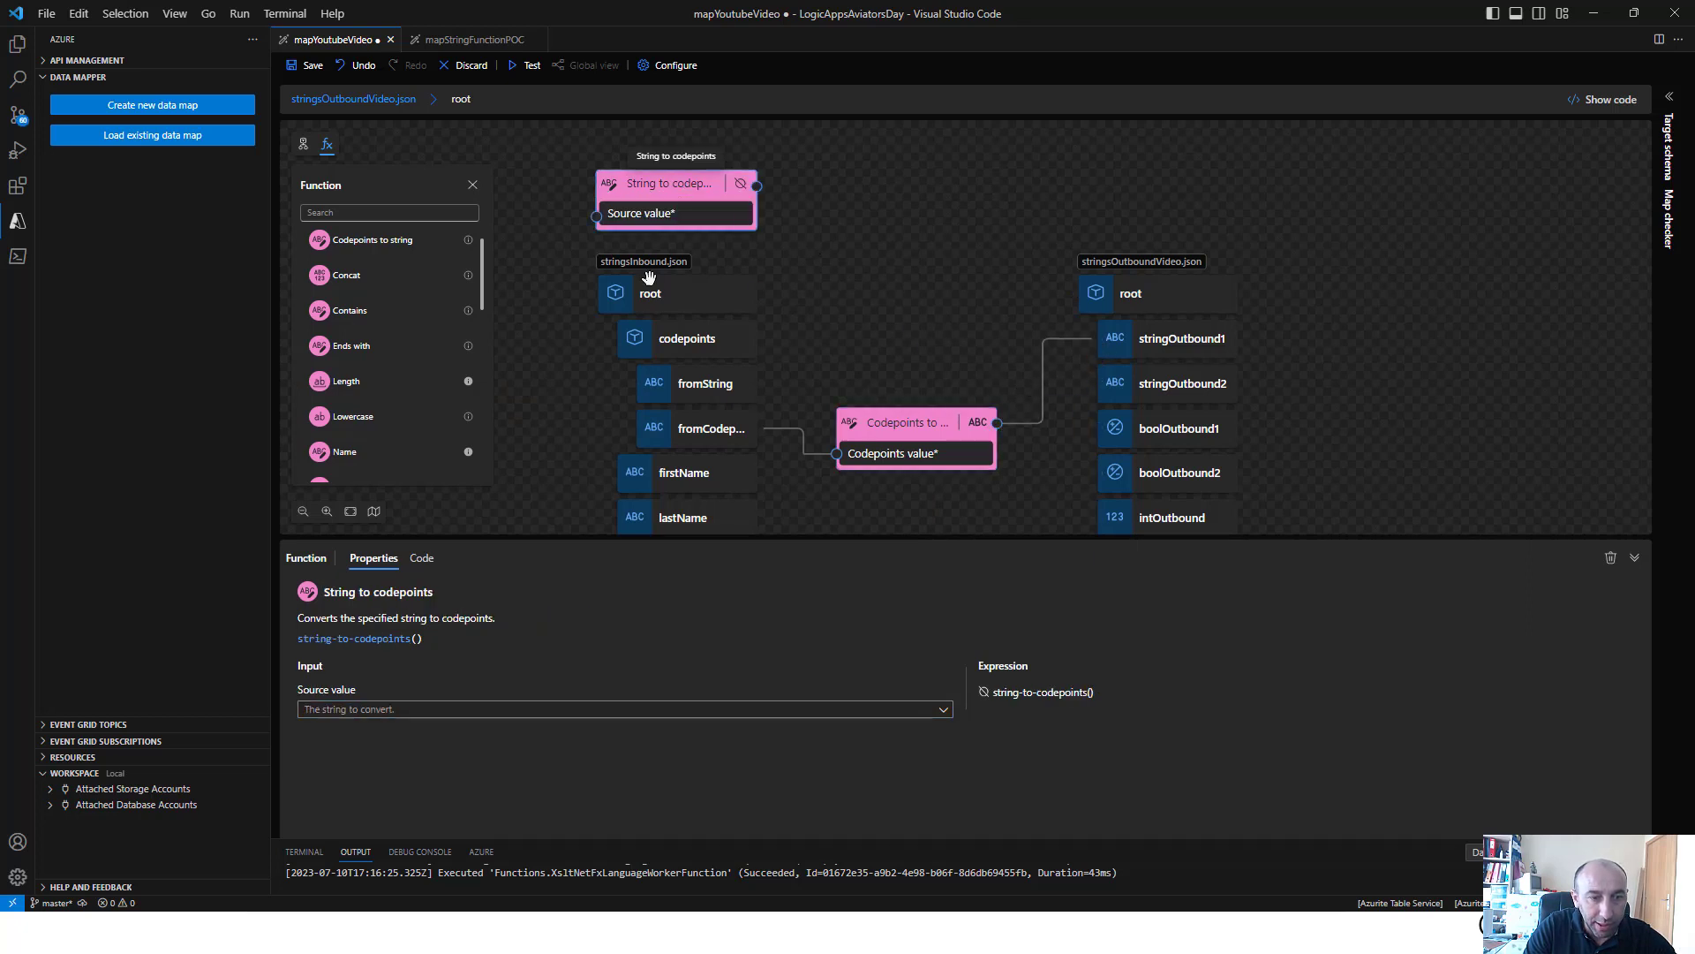
left_click(396, 714)
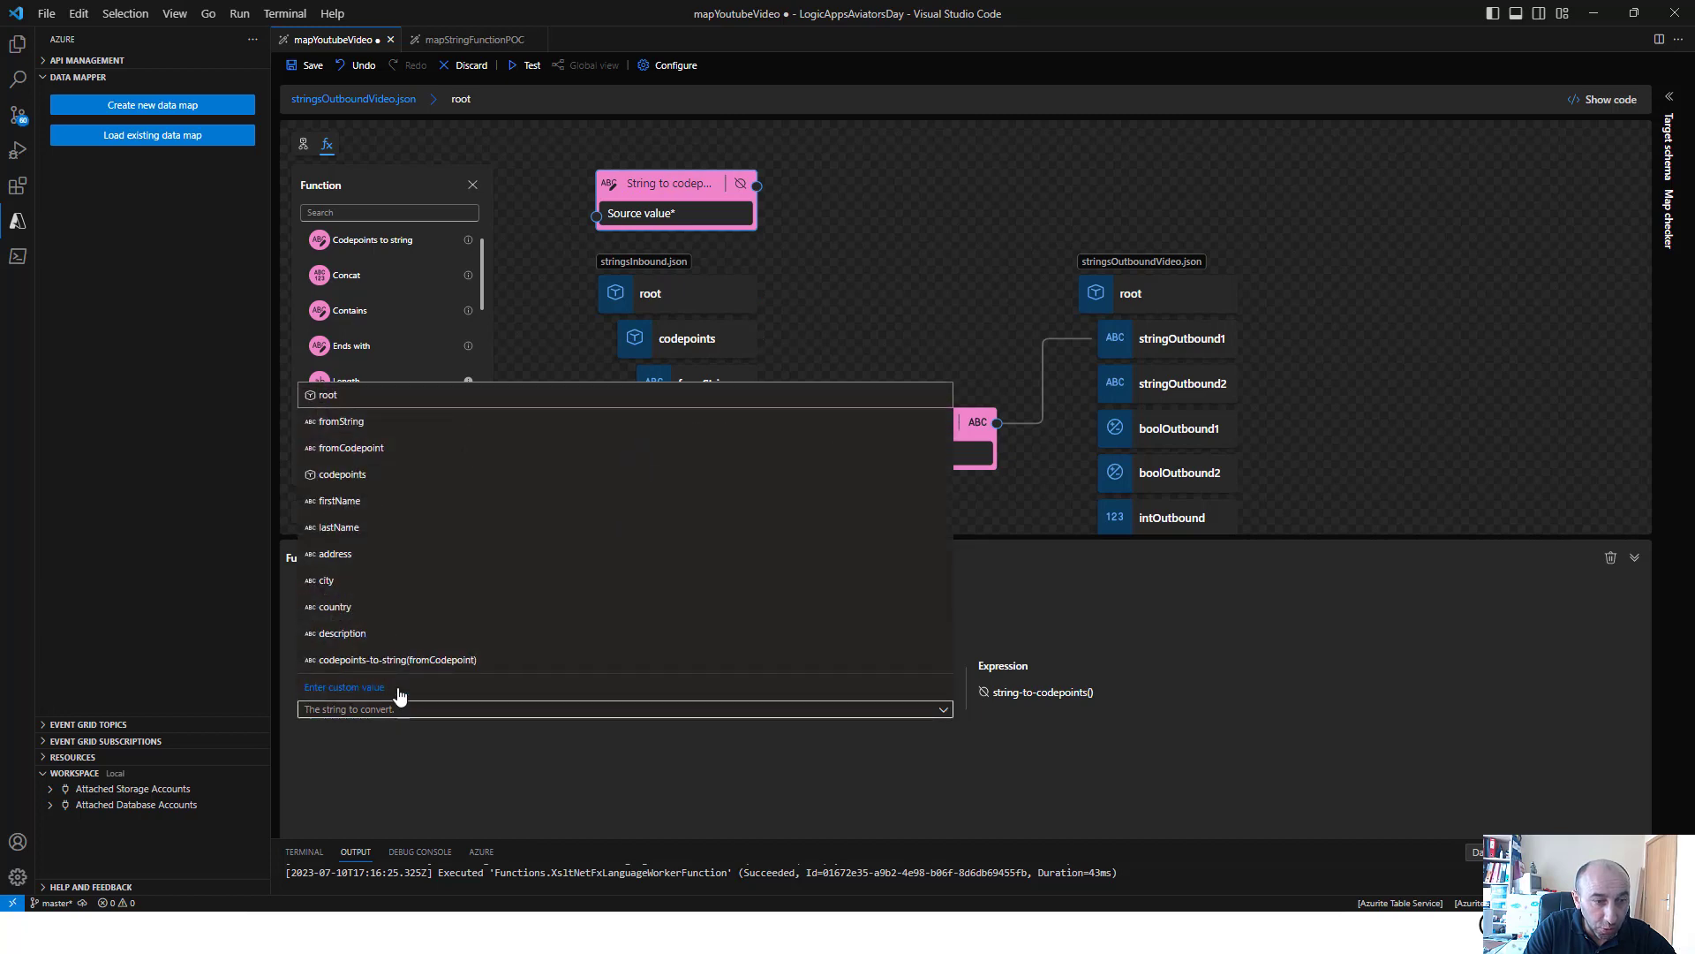
left_click(375, 424)
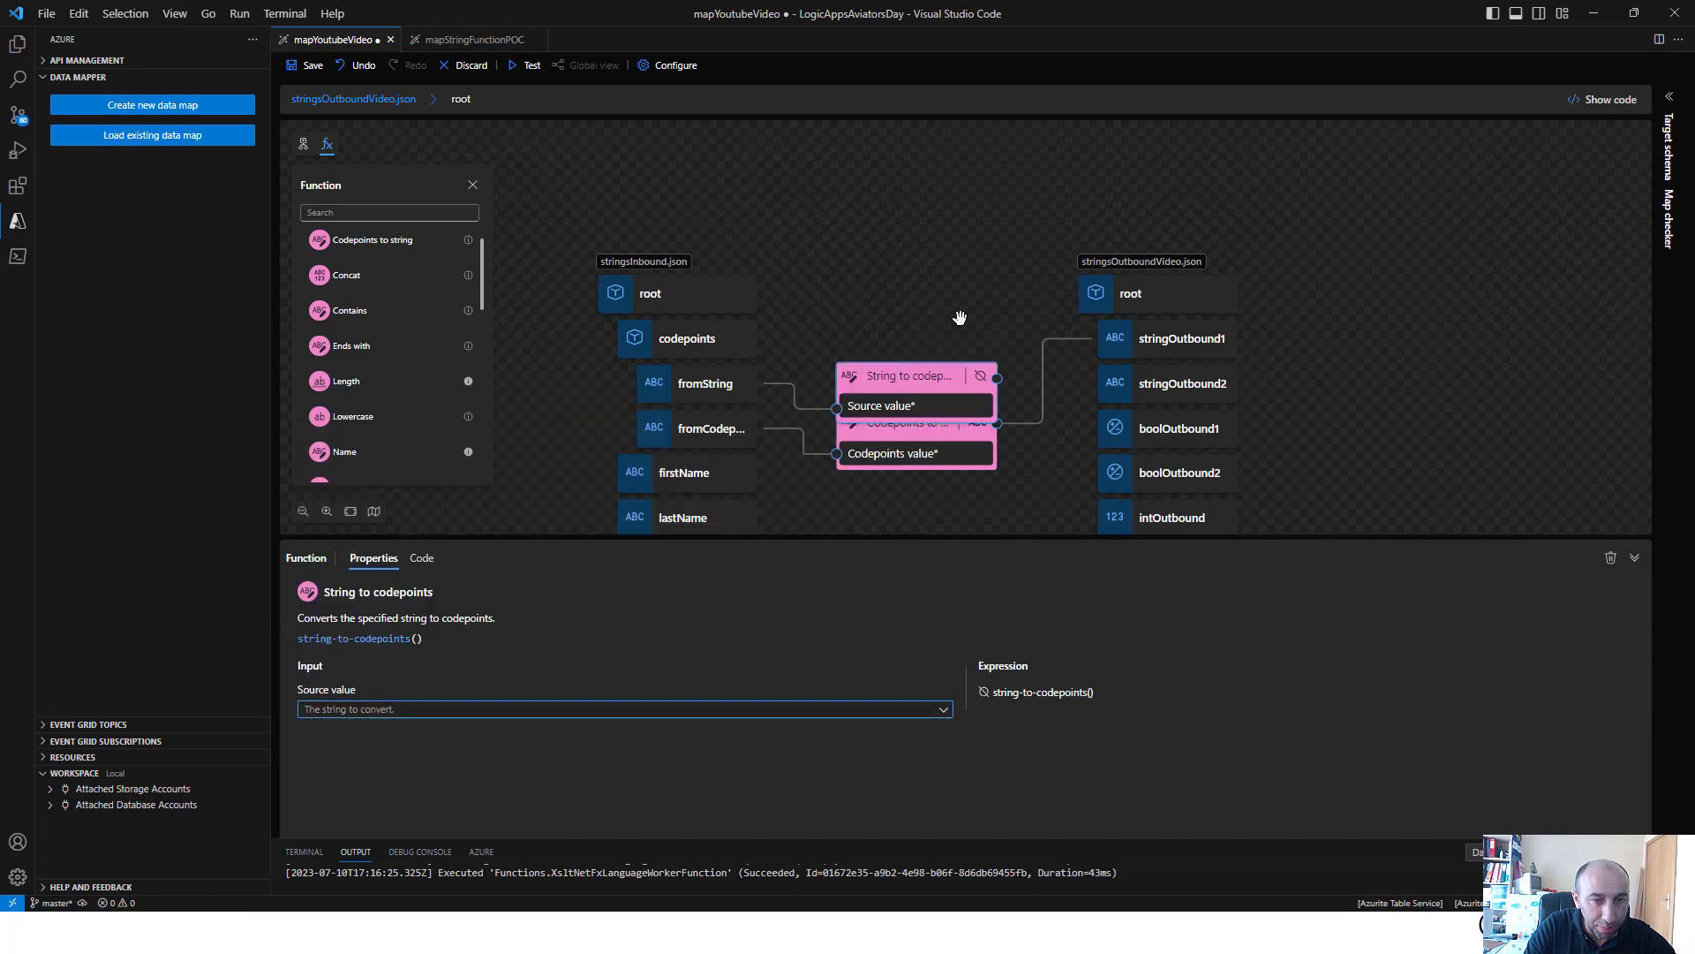
left_click_drag(1007, 378, 1098, 383)
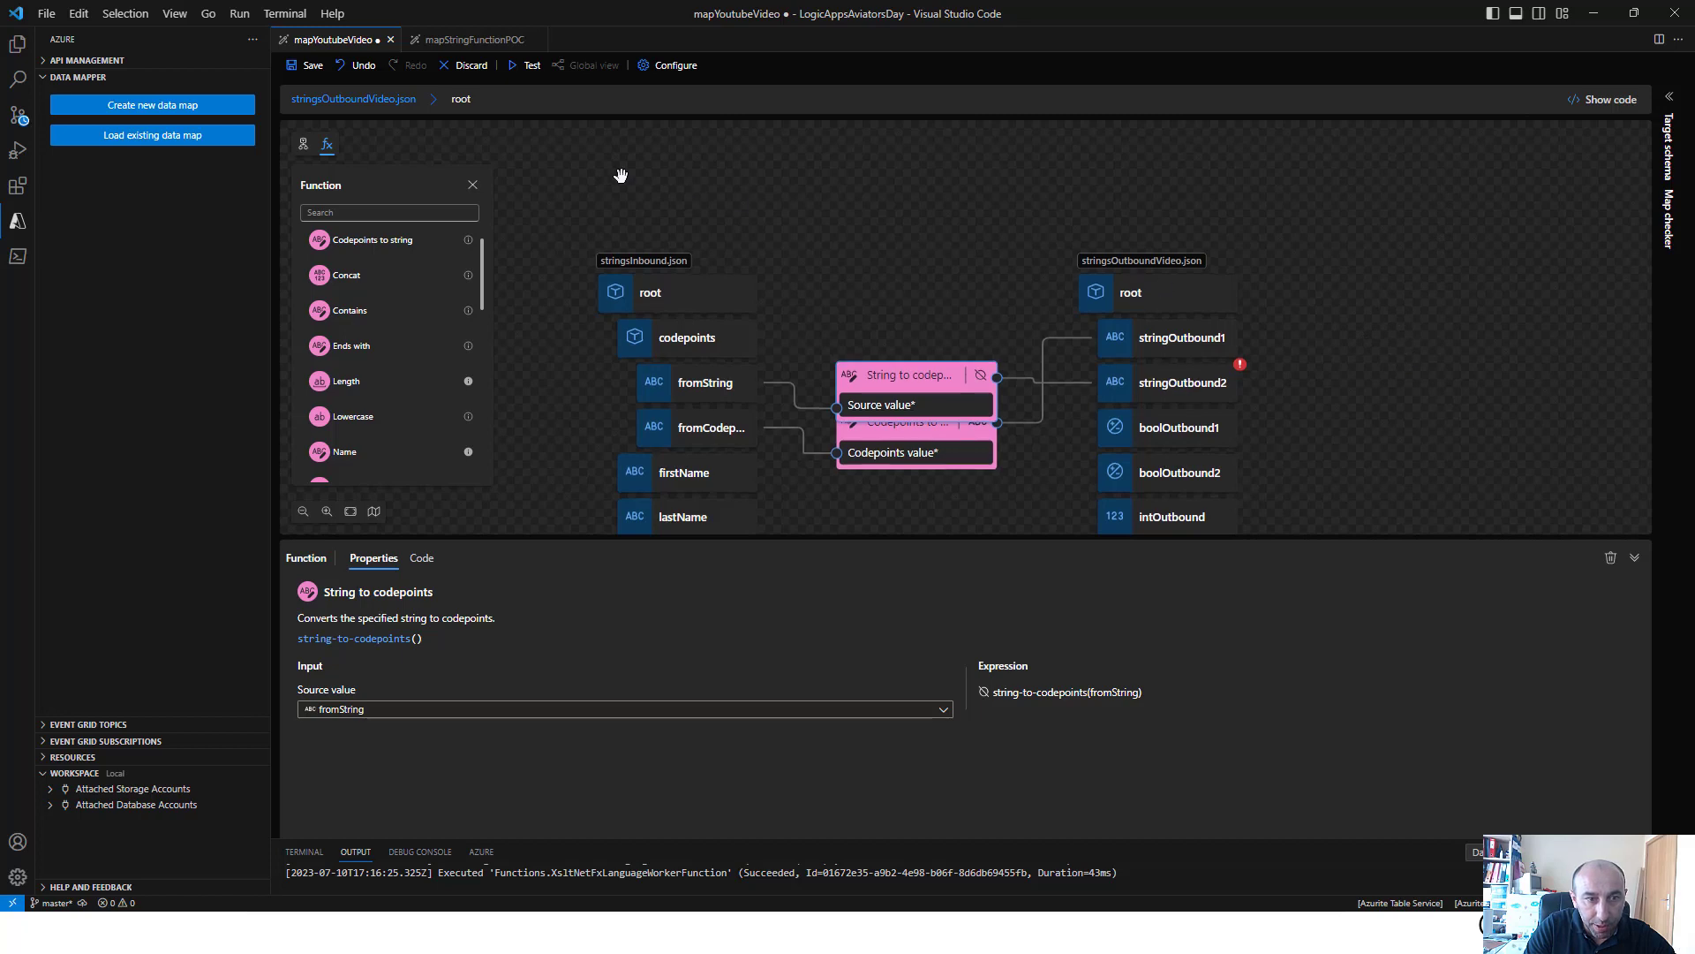
Save the map, run a test with the existing sample input, and examine the response body
left_click(308, 69)
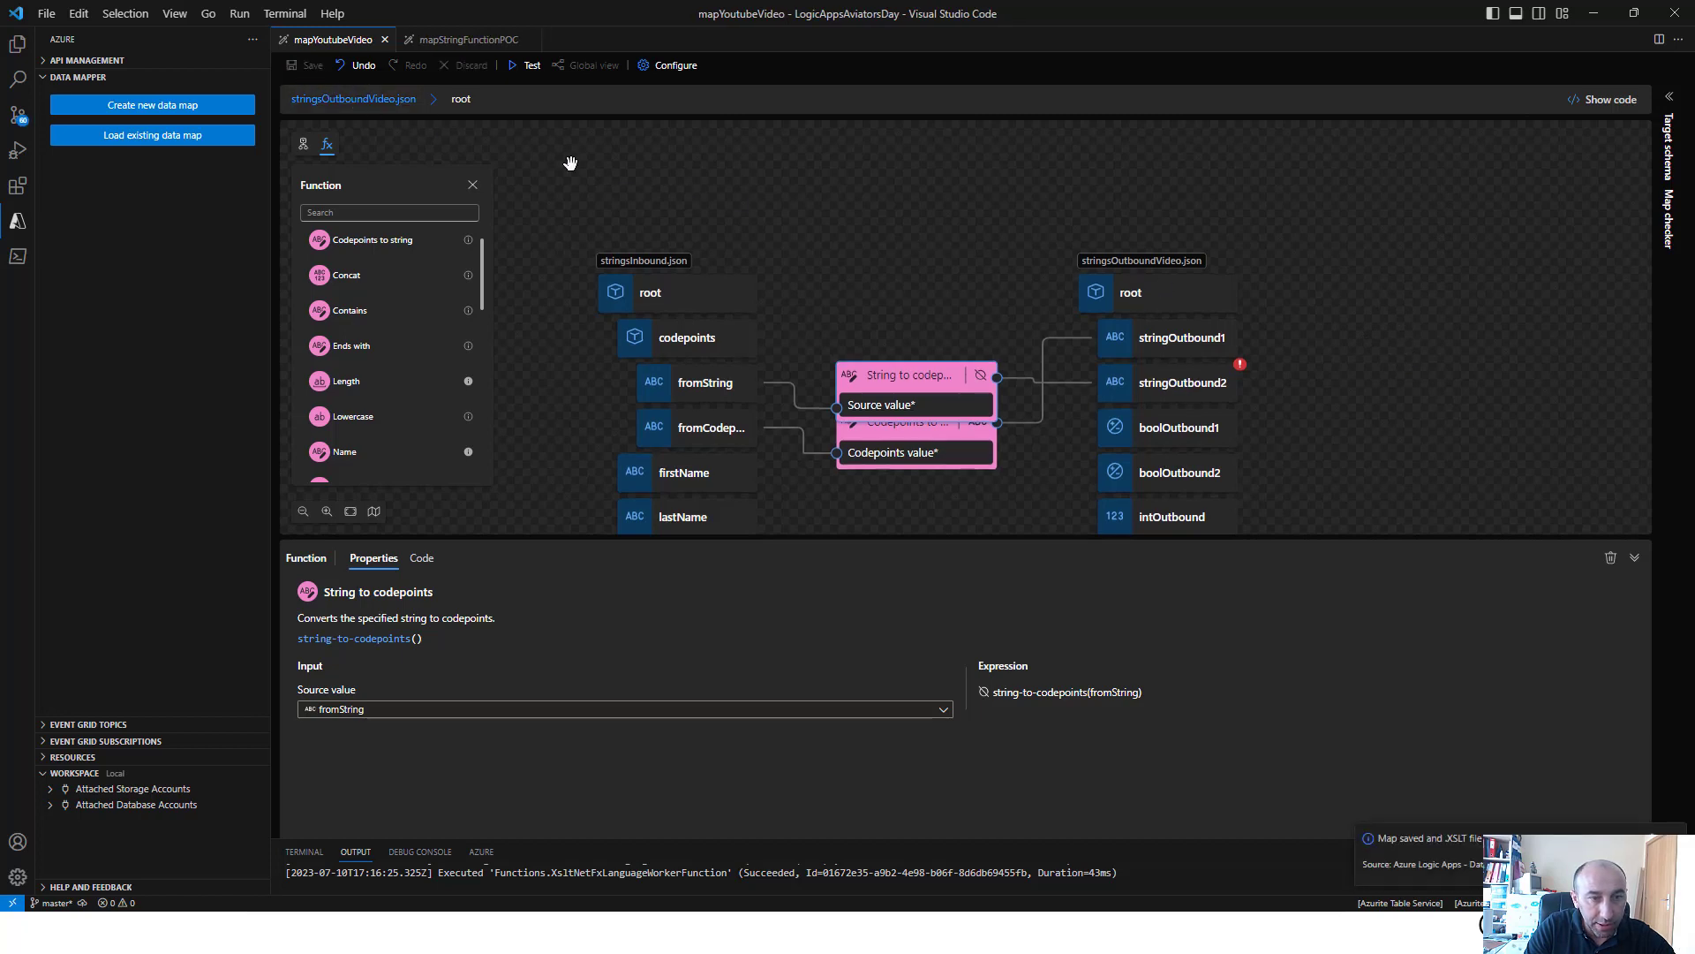
left_click(533, 67)
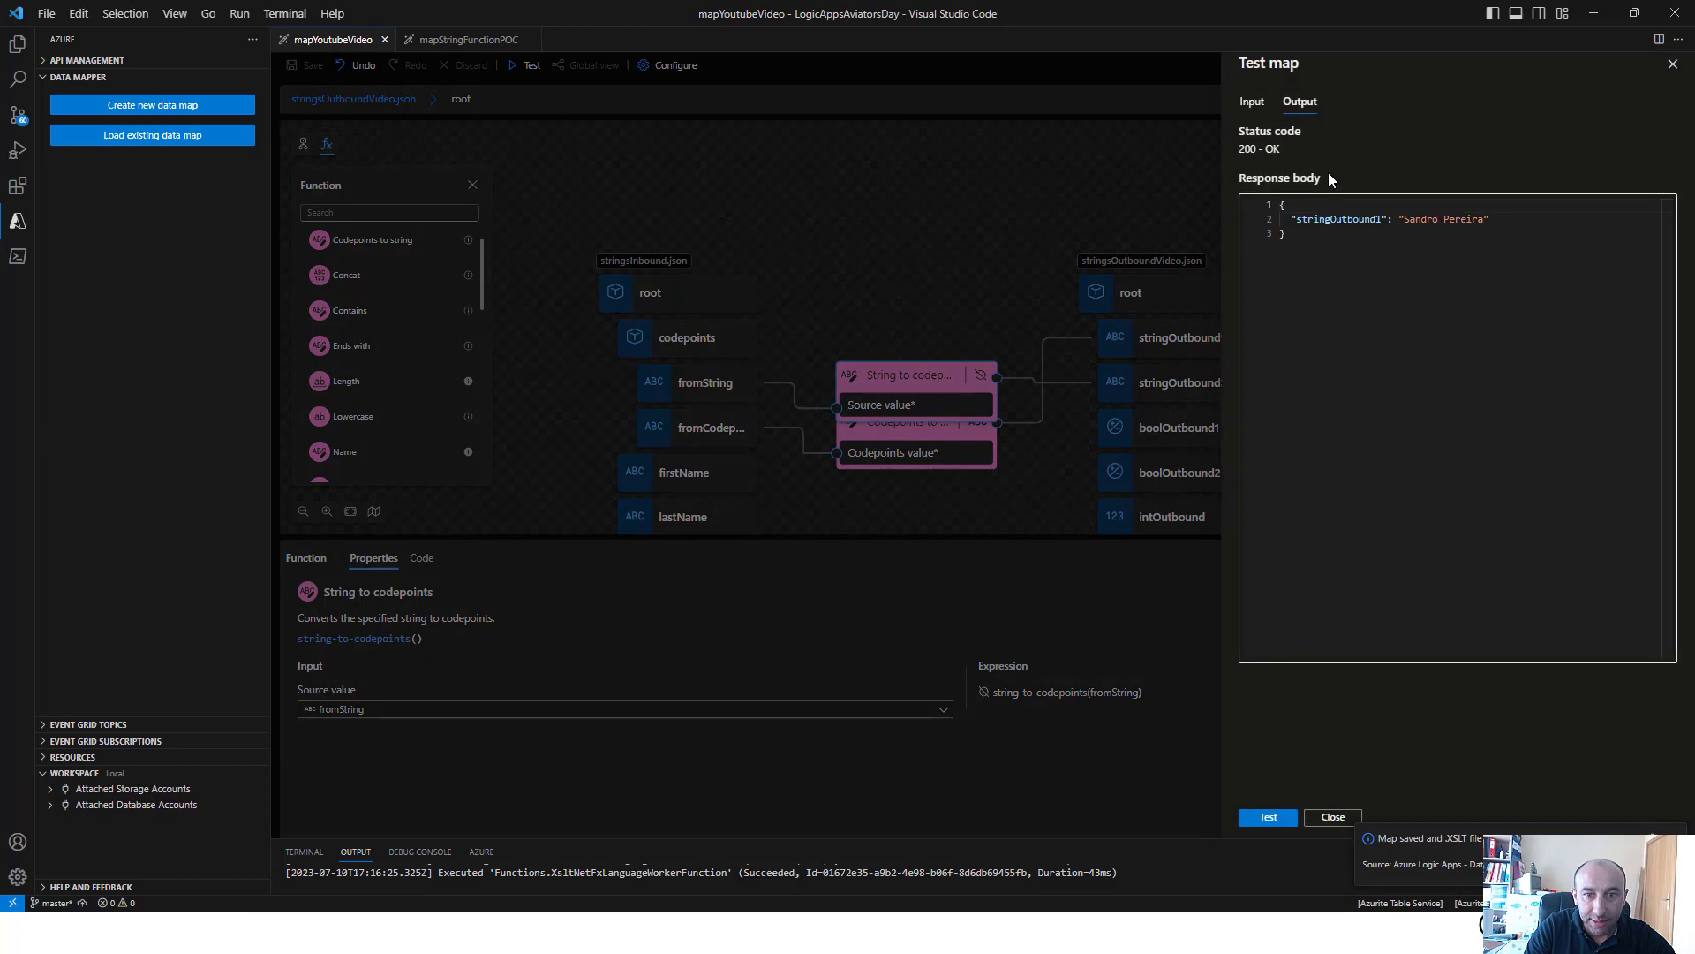
left_click(1251, 102)
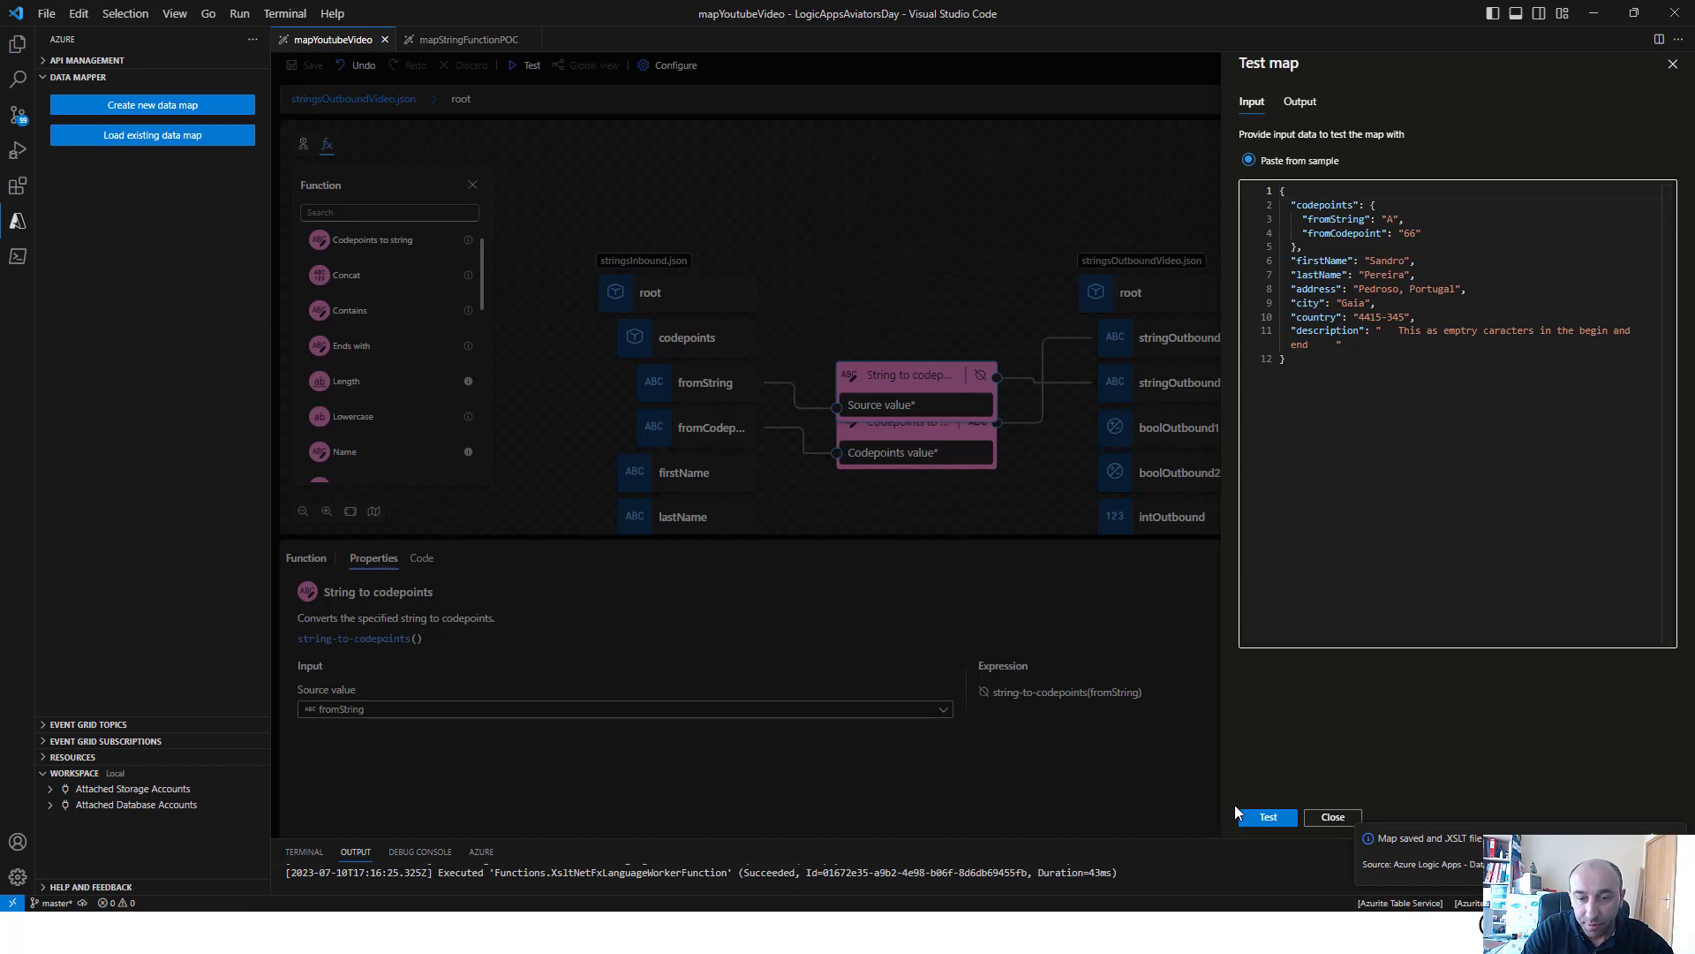
left_click(1264, 817)
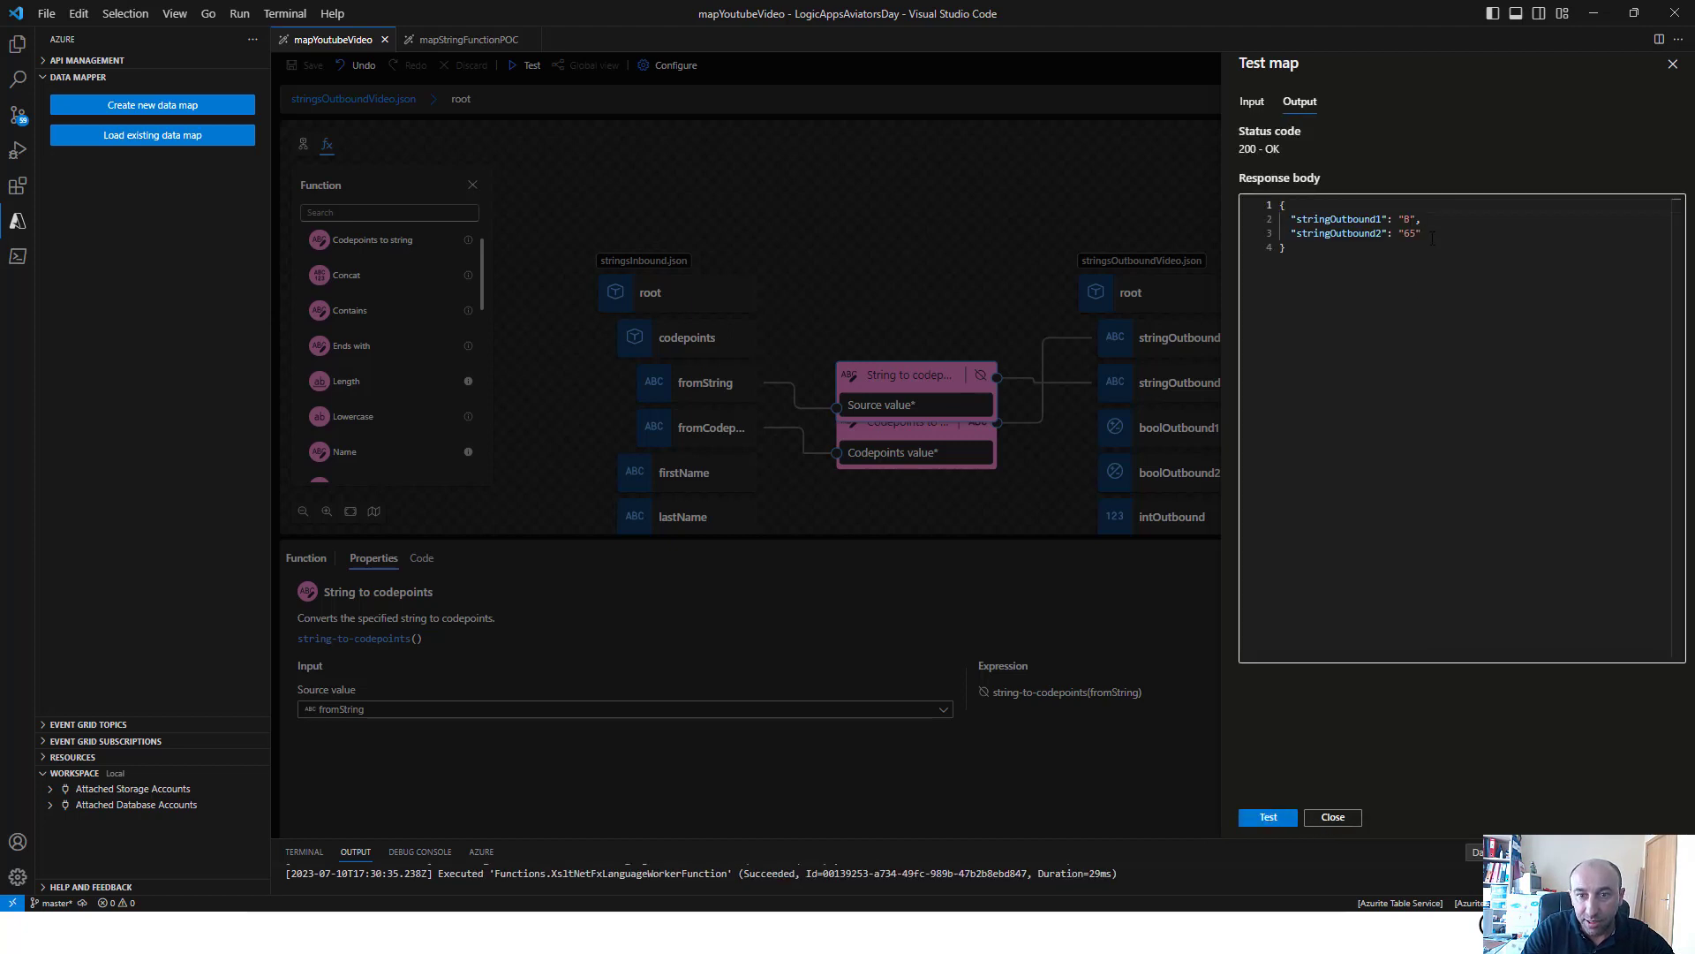
left_click_drag(1433, 238, 1259, 225)
left_click(1437, 460)
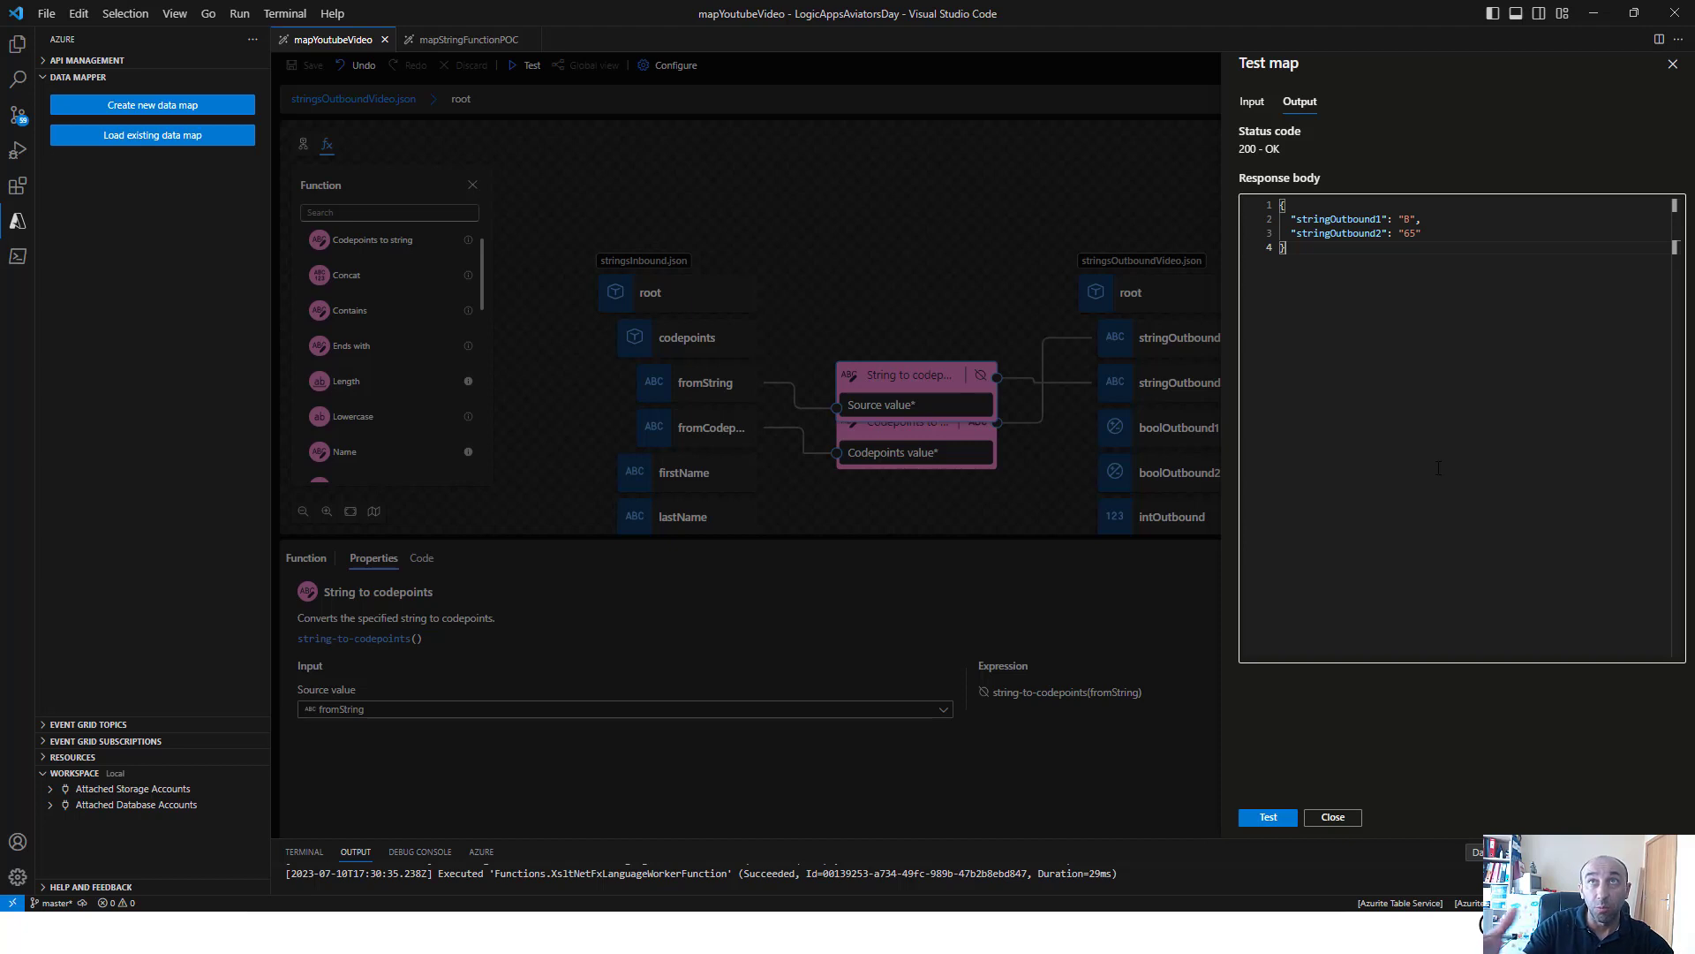
Close the map test and delete the String to codepoints and Codepoints to string functions from the canvas
left_click(927, 388)
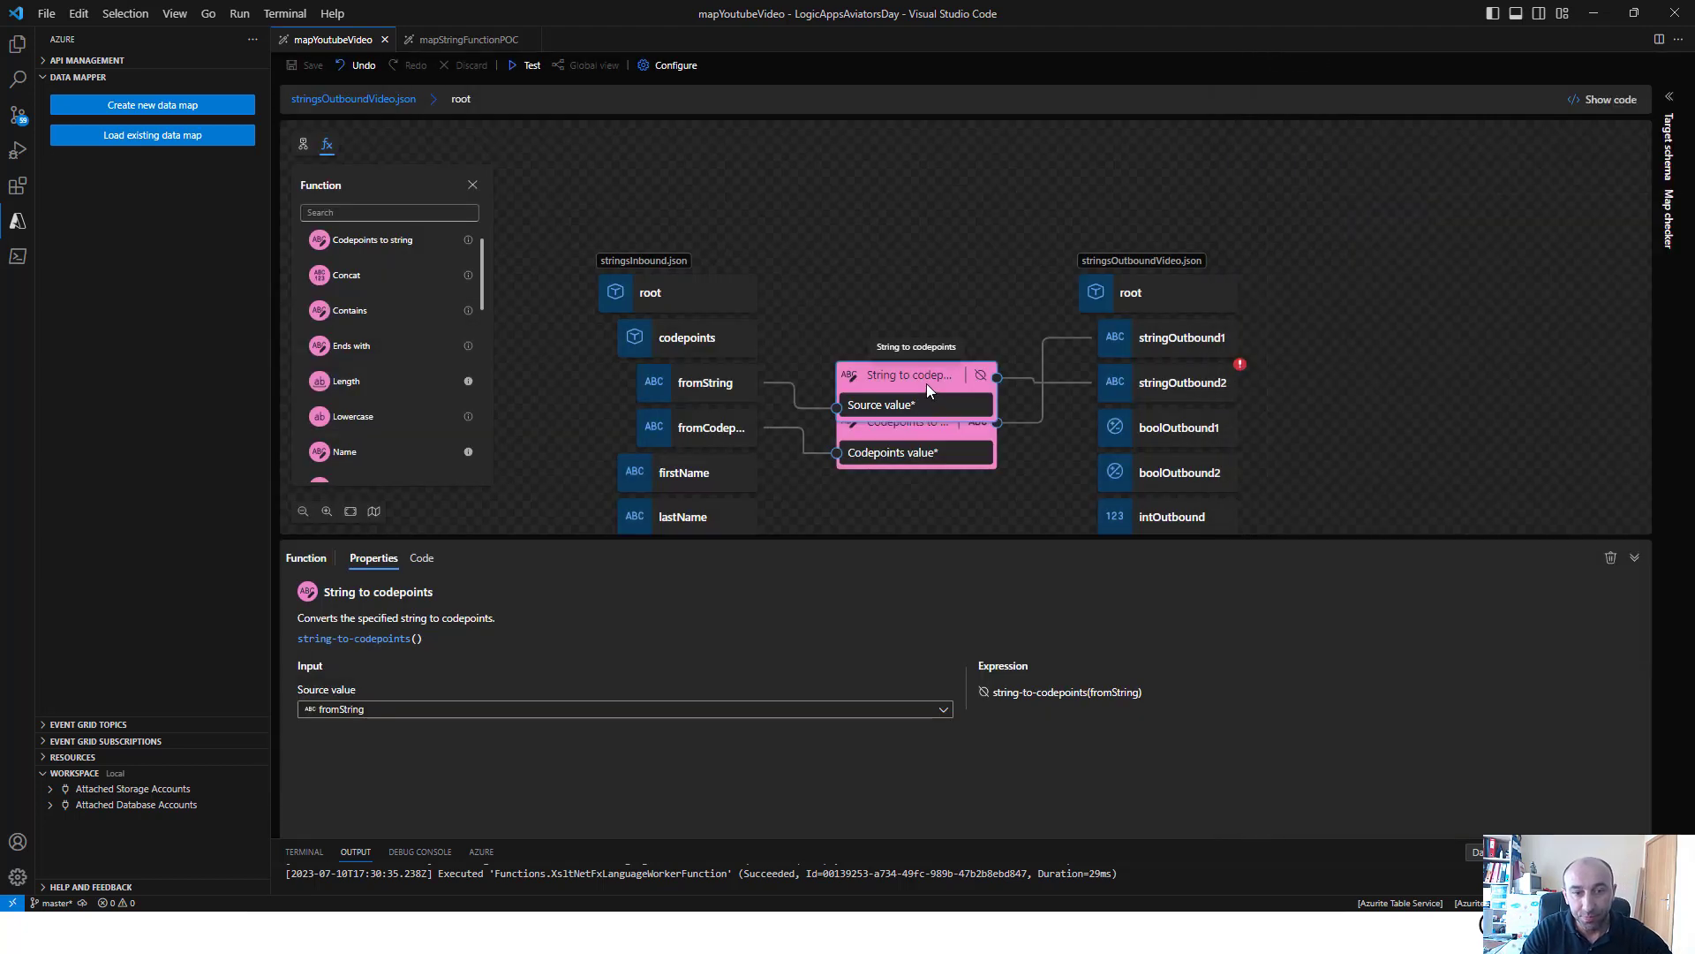
left_click(963, 393)
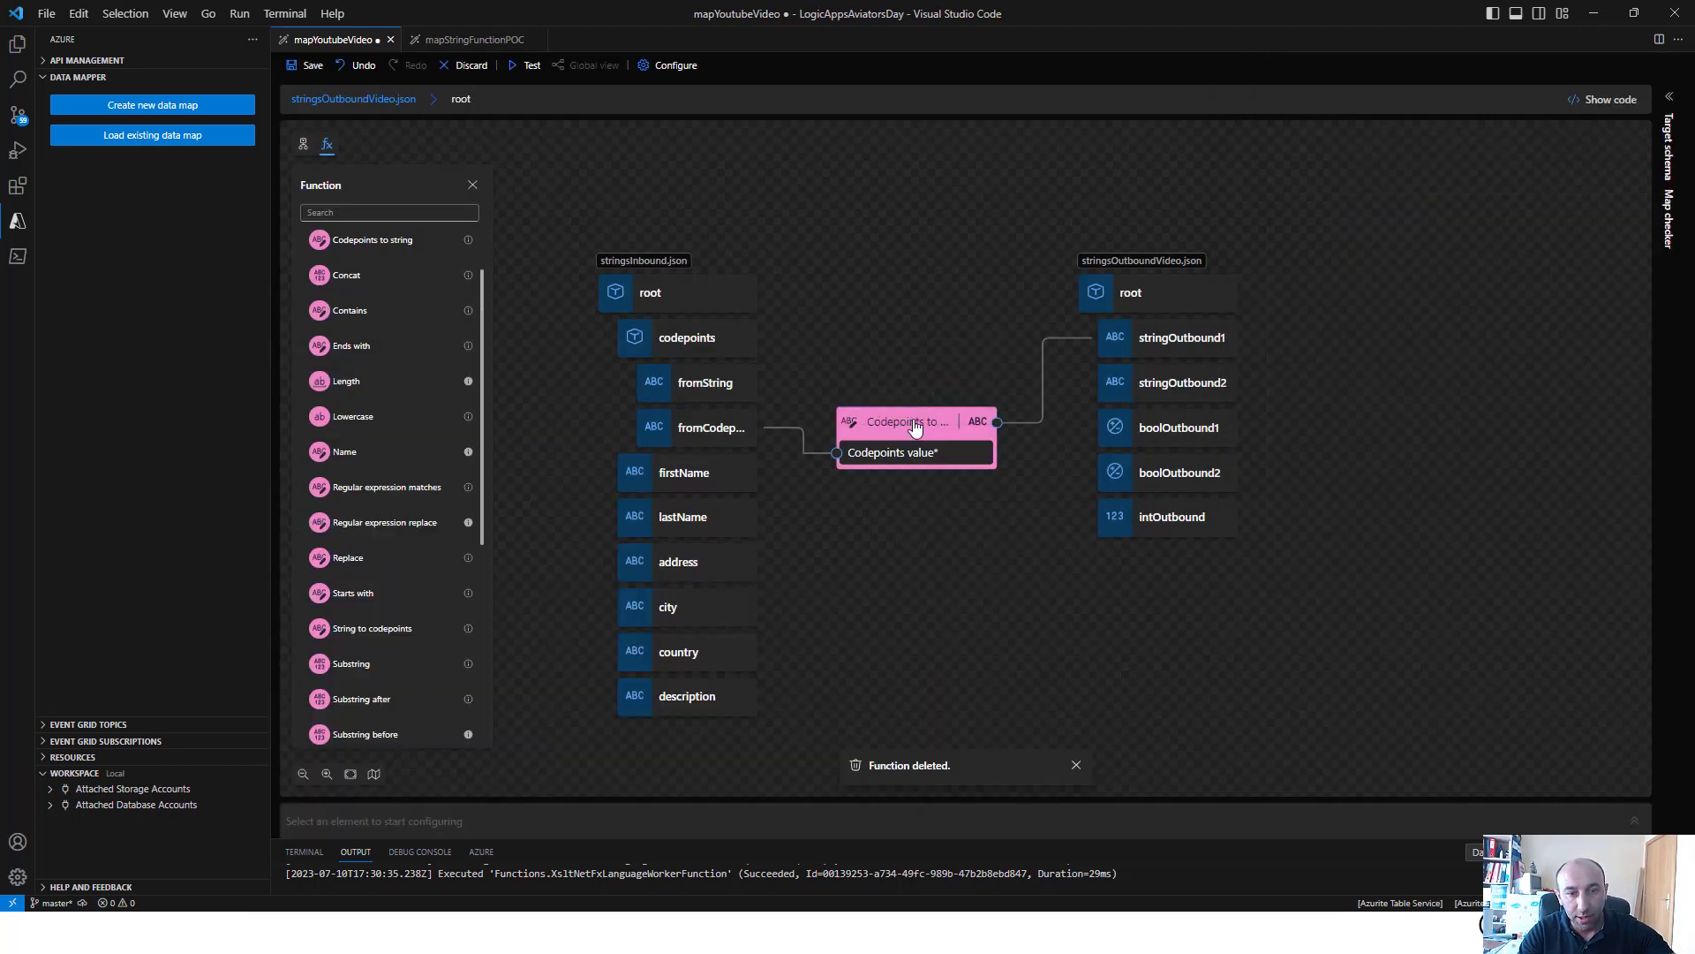
left_click(951, 432)
Add the Concat function to the map canvas and give it a third input field
scroll(367, 370, "up", 2)
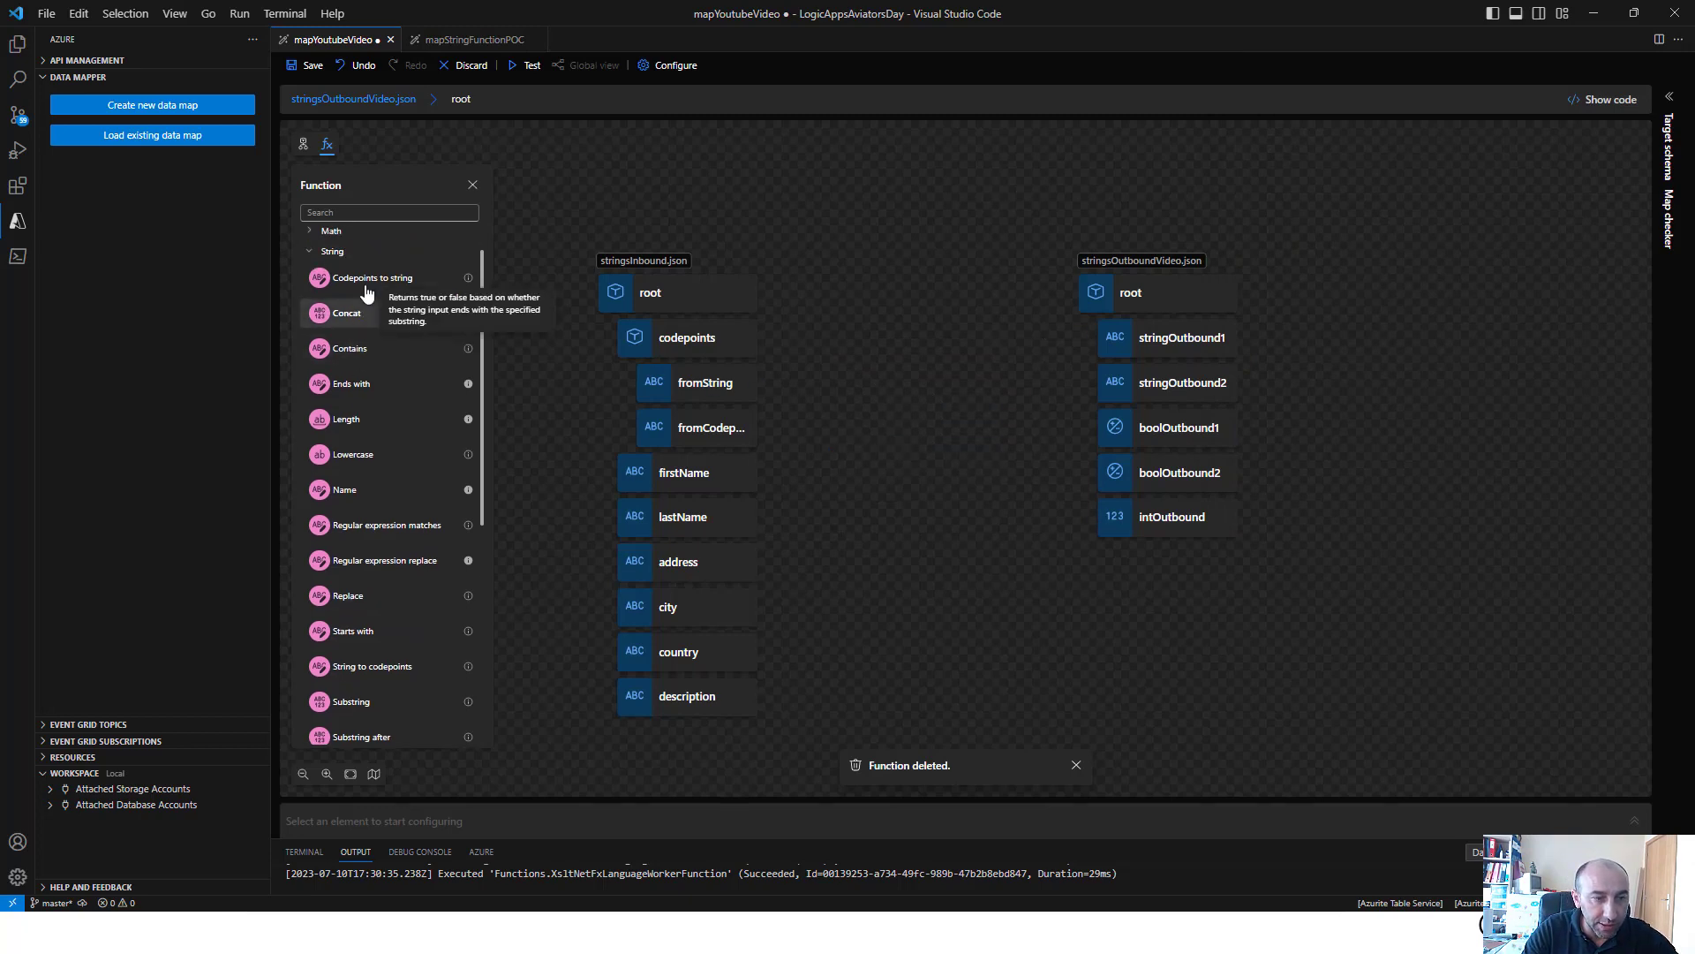
left_click(364, 369)
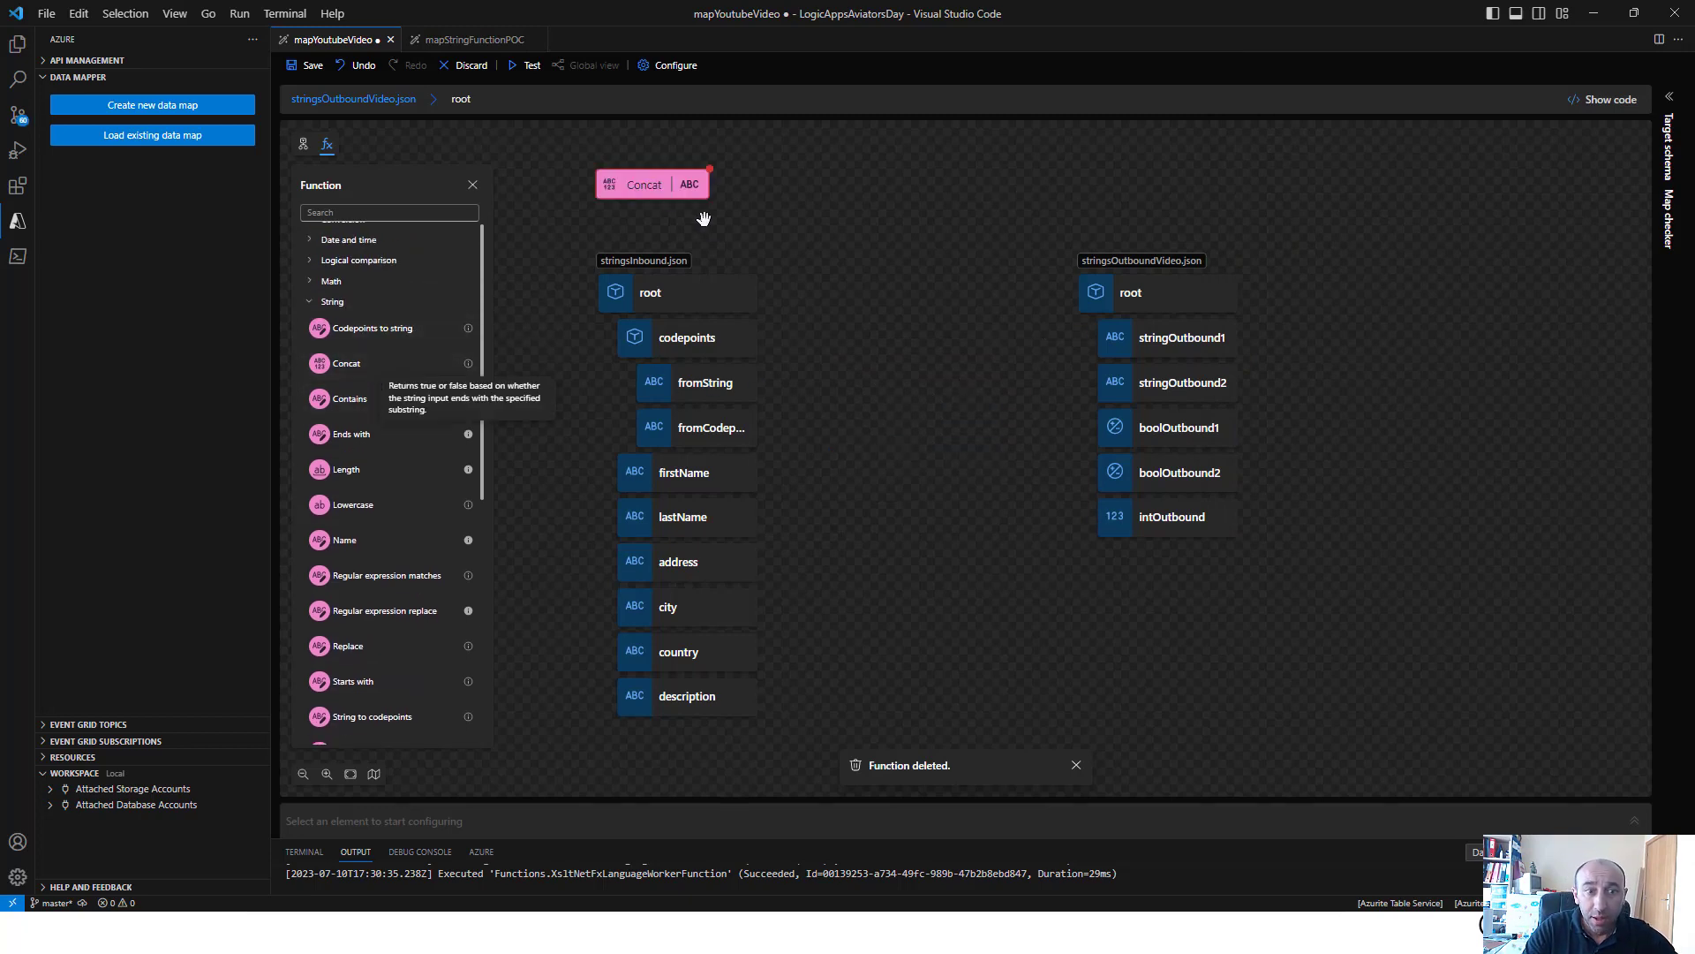
left_click(679, 190)
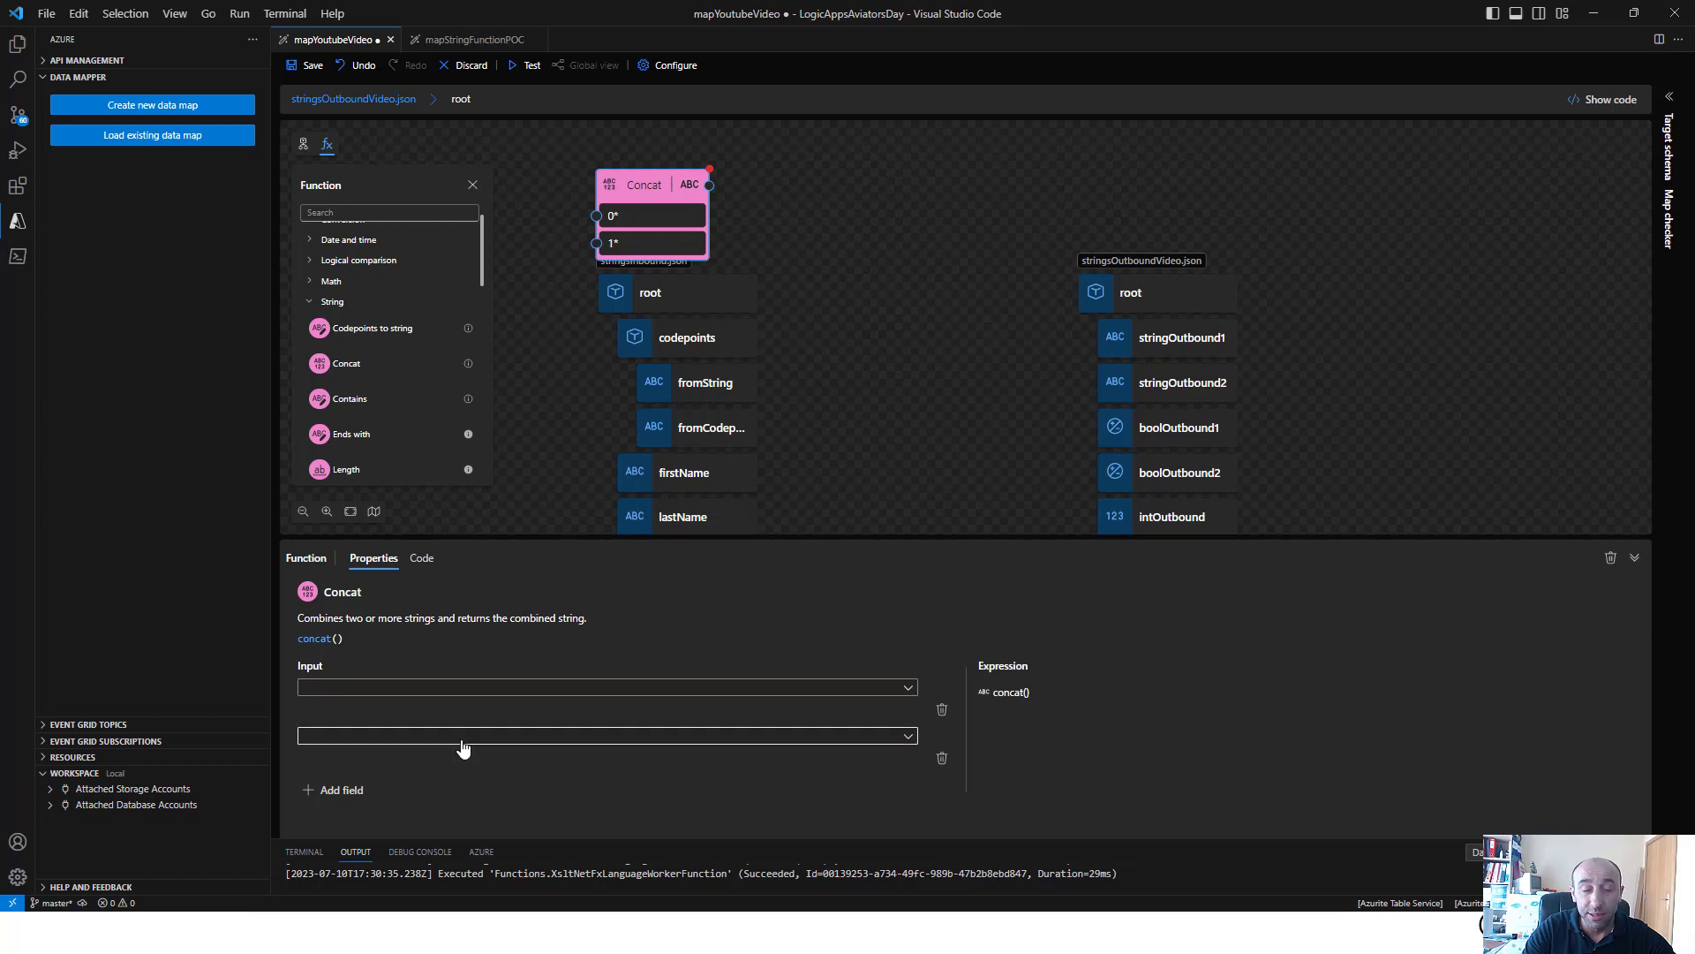
left_click(358, 791)
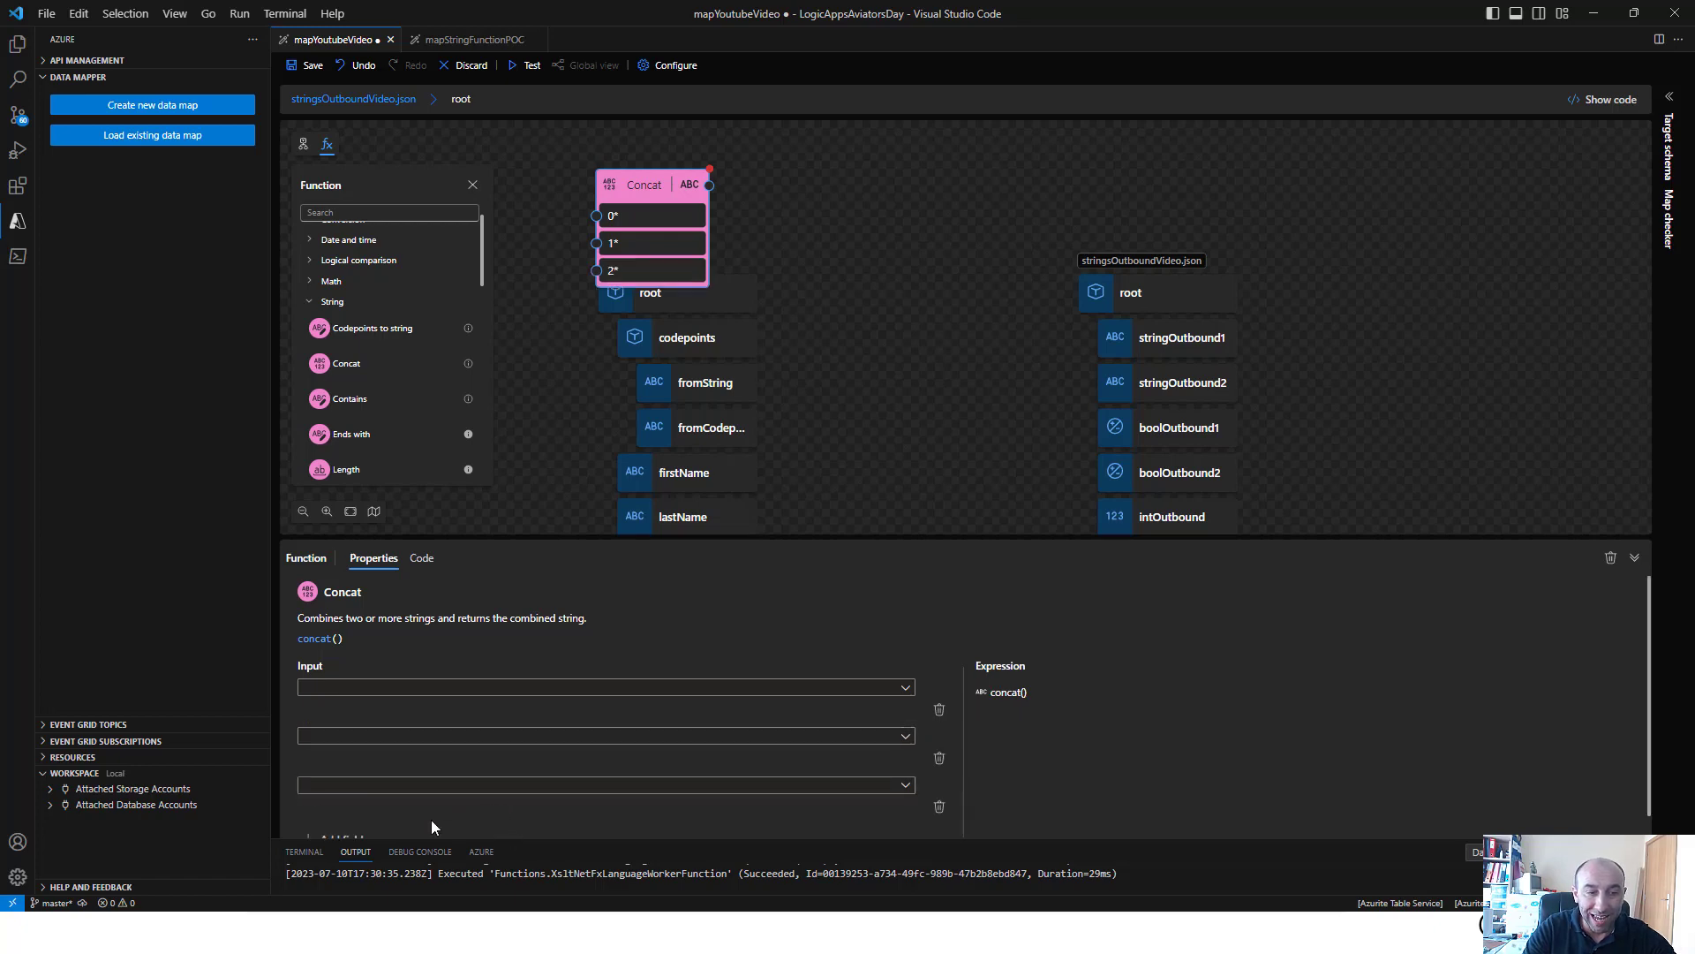
scroll(362, 830, "down", 1)
scroll(612, 788, "up", 1)
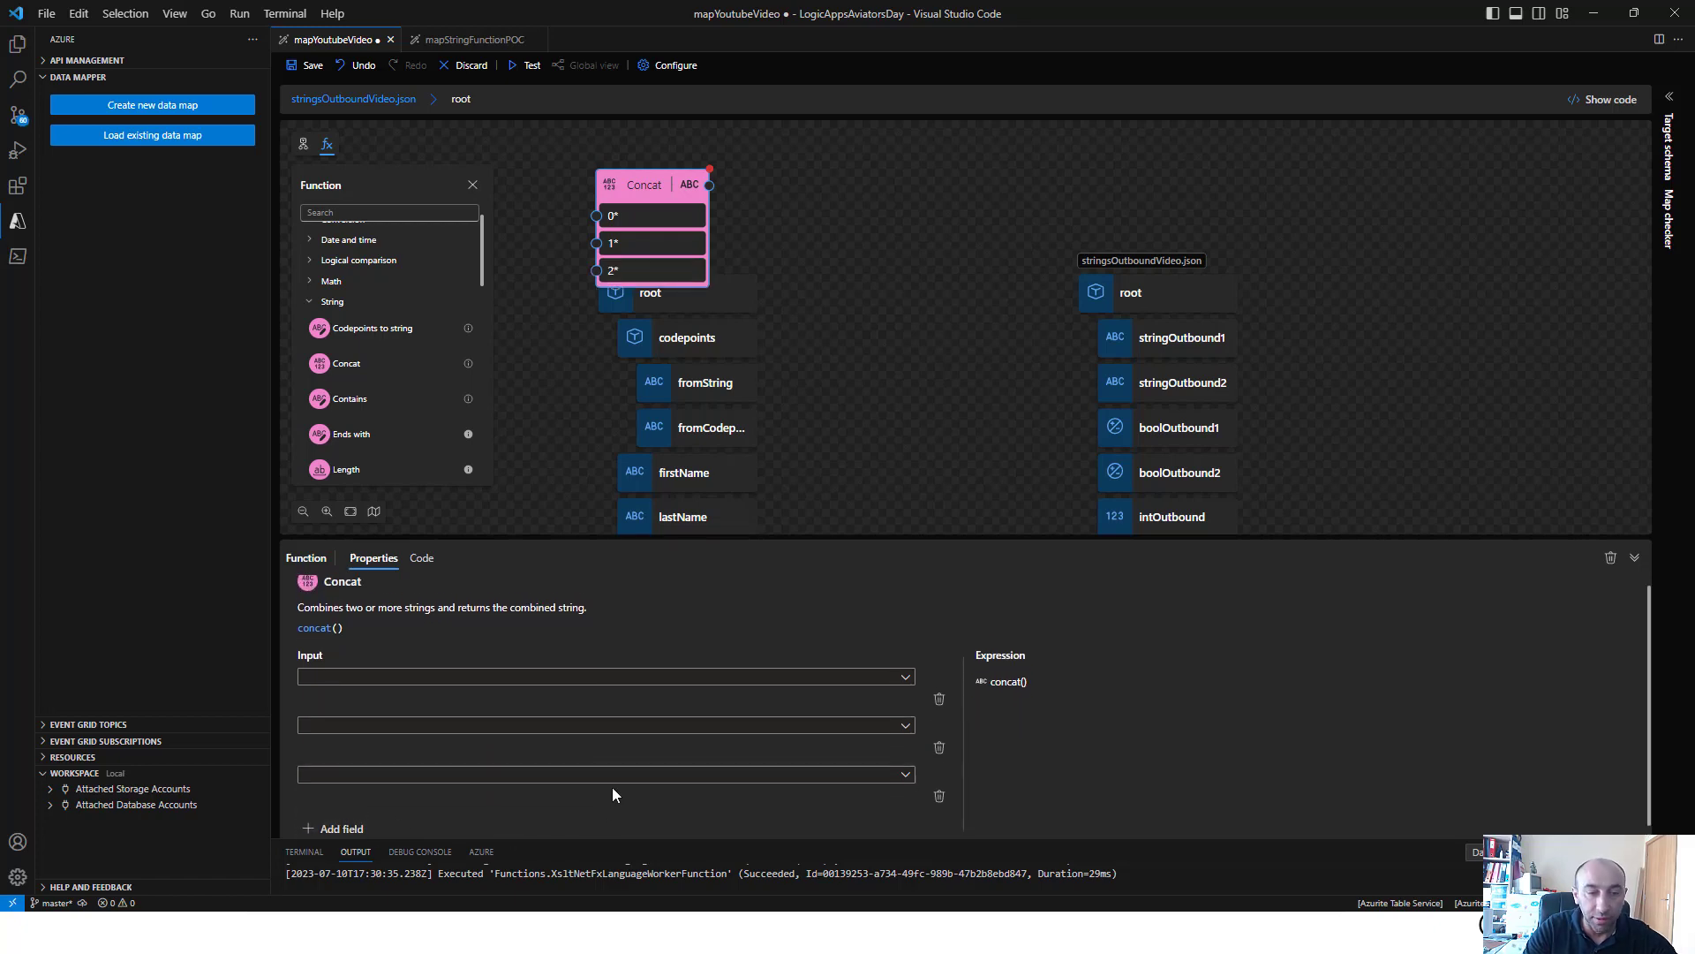
Set the Concat inputs to firstName, the custom value " " and lastName, and connect its output to stringOutbound1
left_click(541, 688)
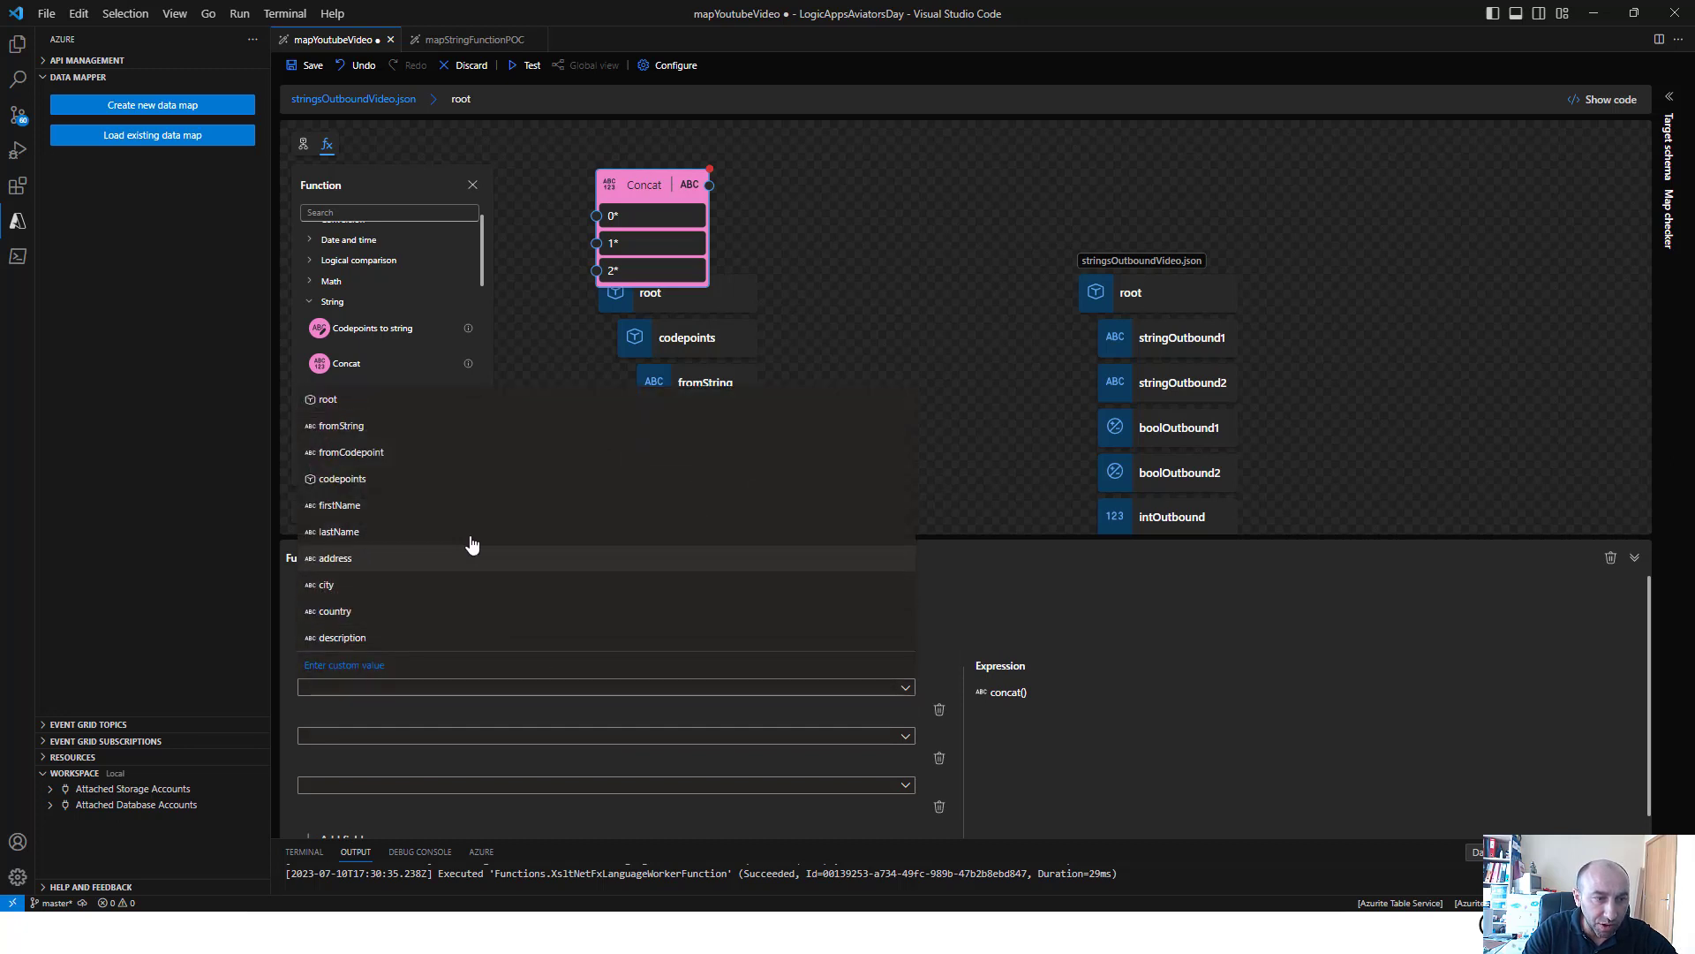
left_click(455, 508)
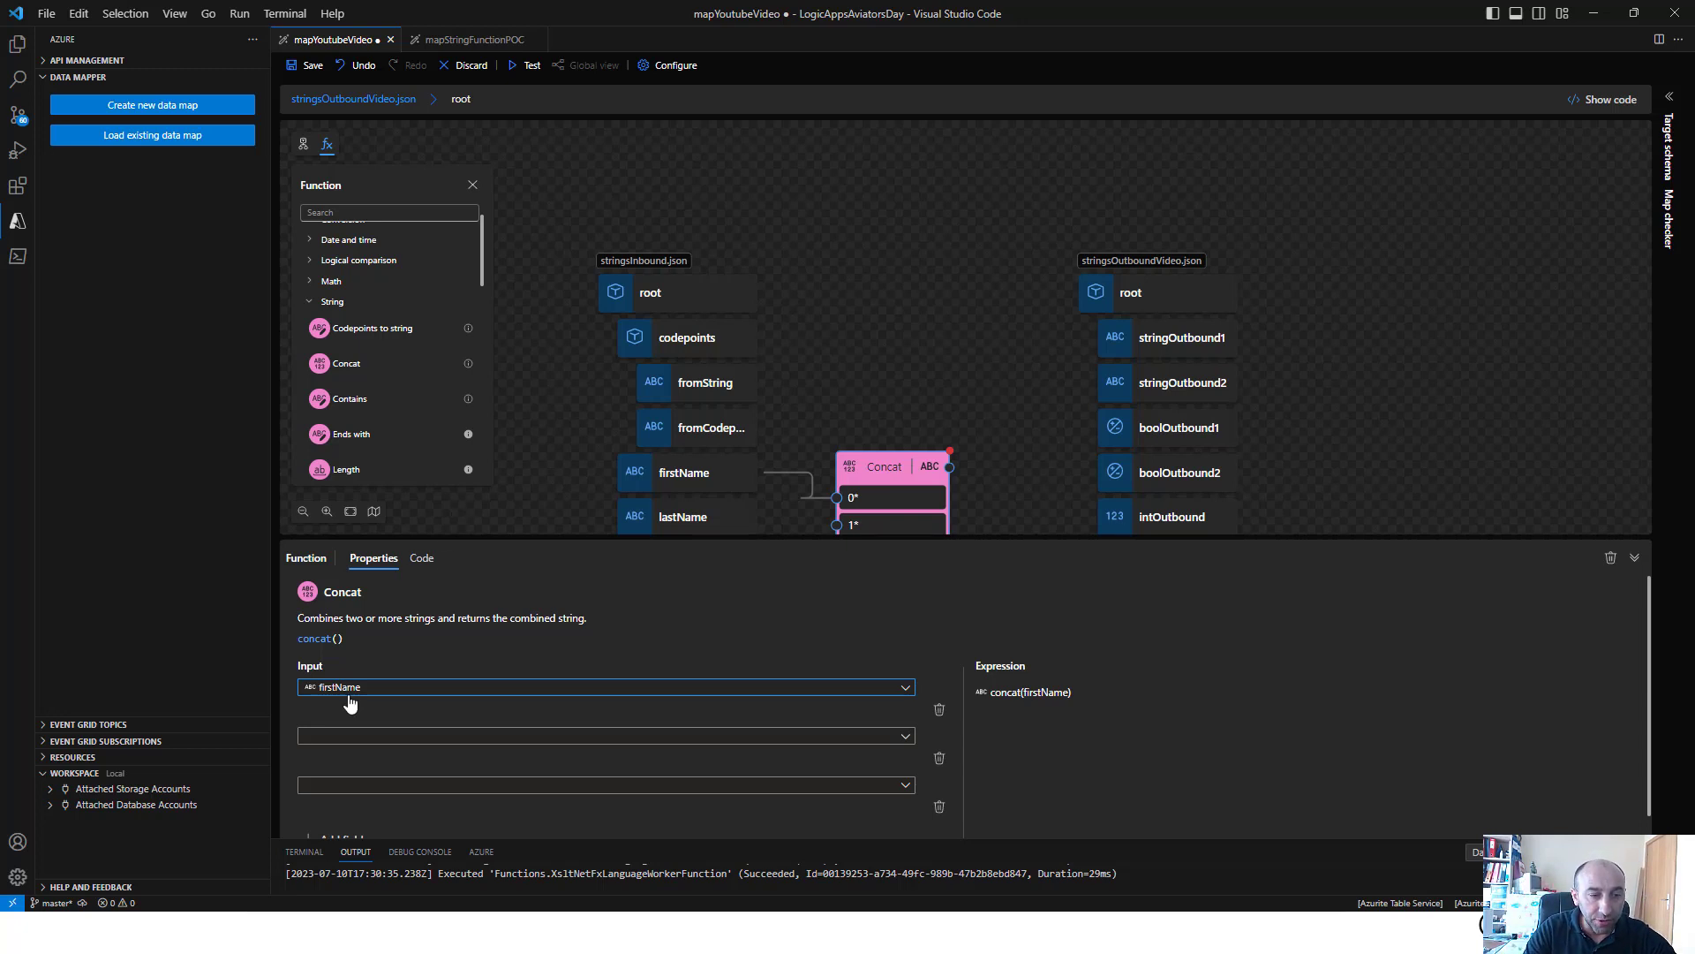
left_click(402, 742)
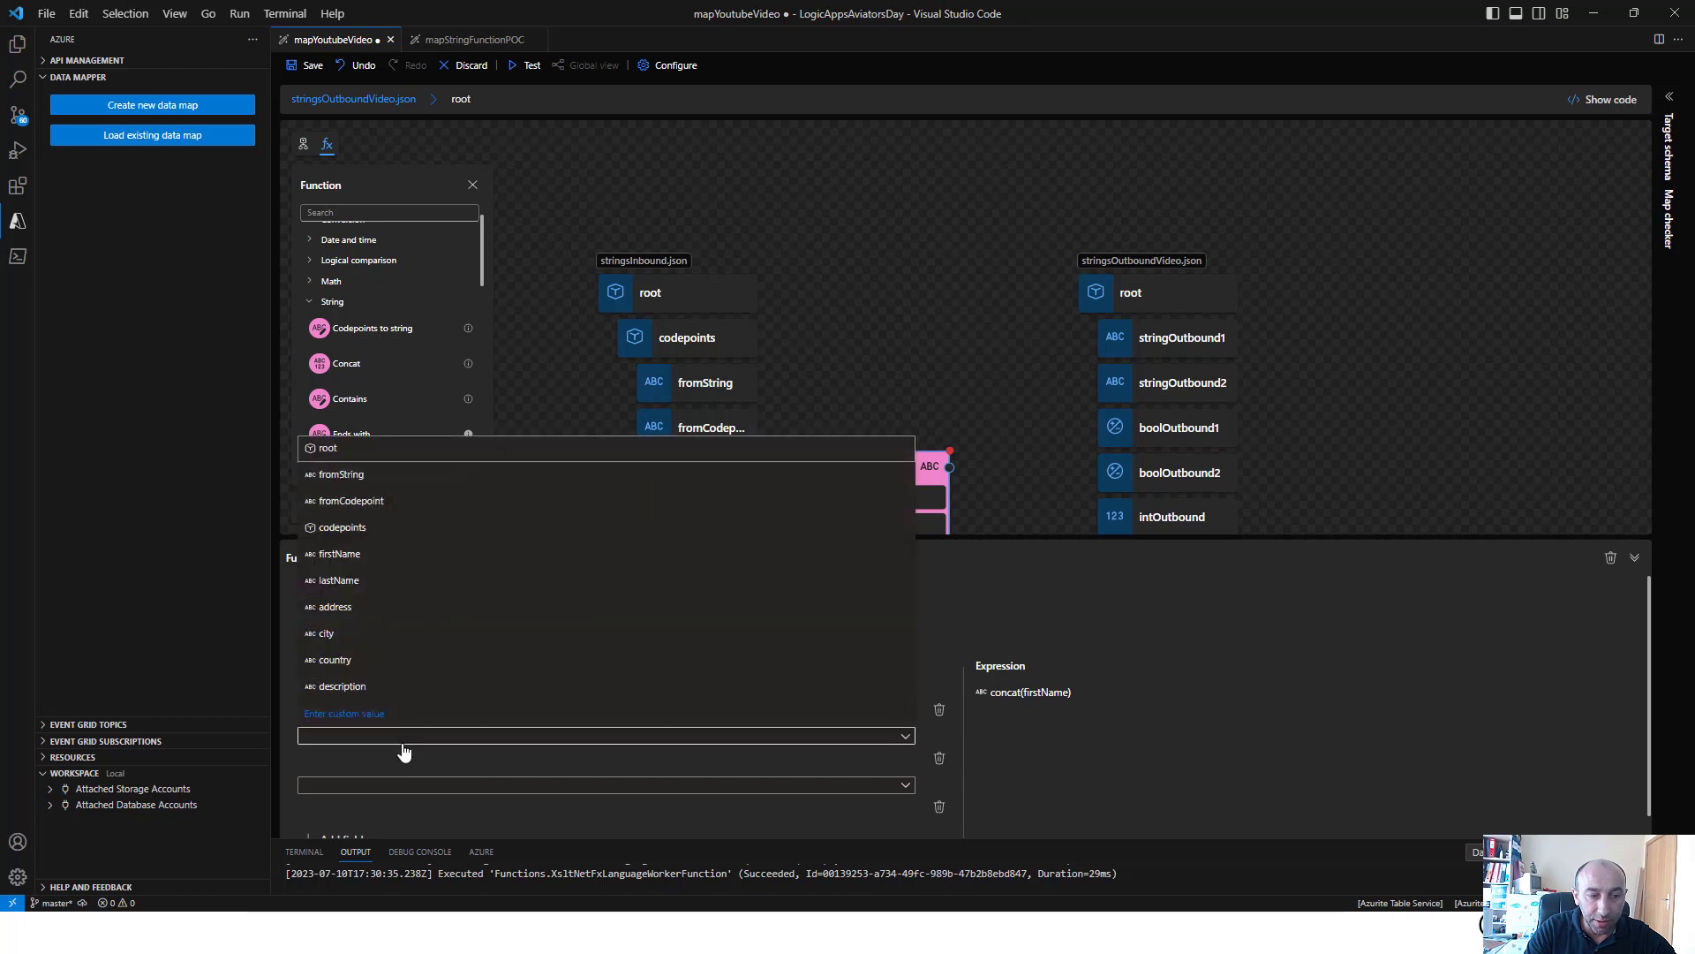
left_click(385, 715)
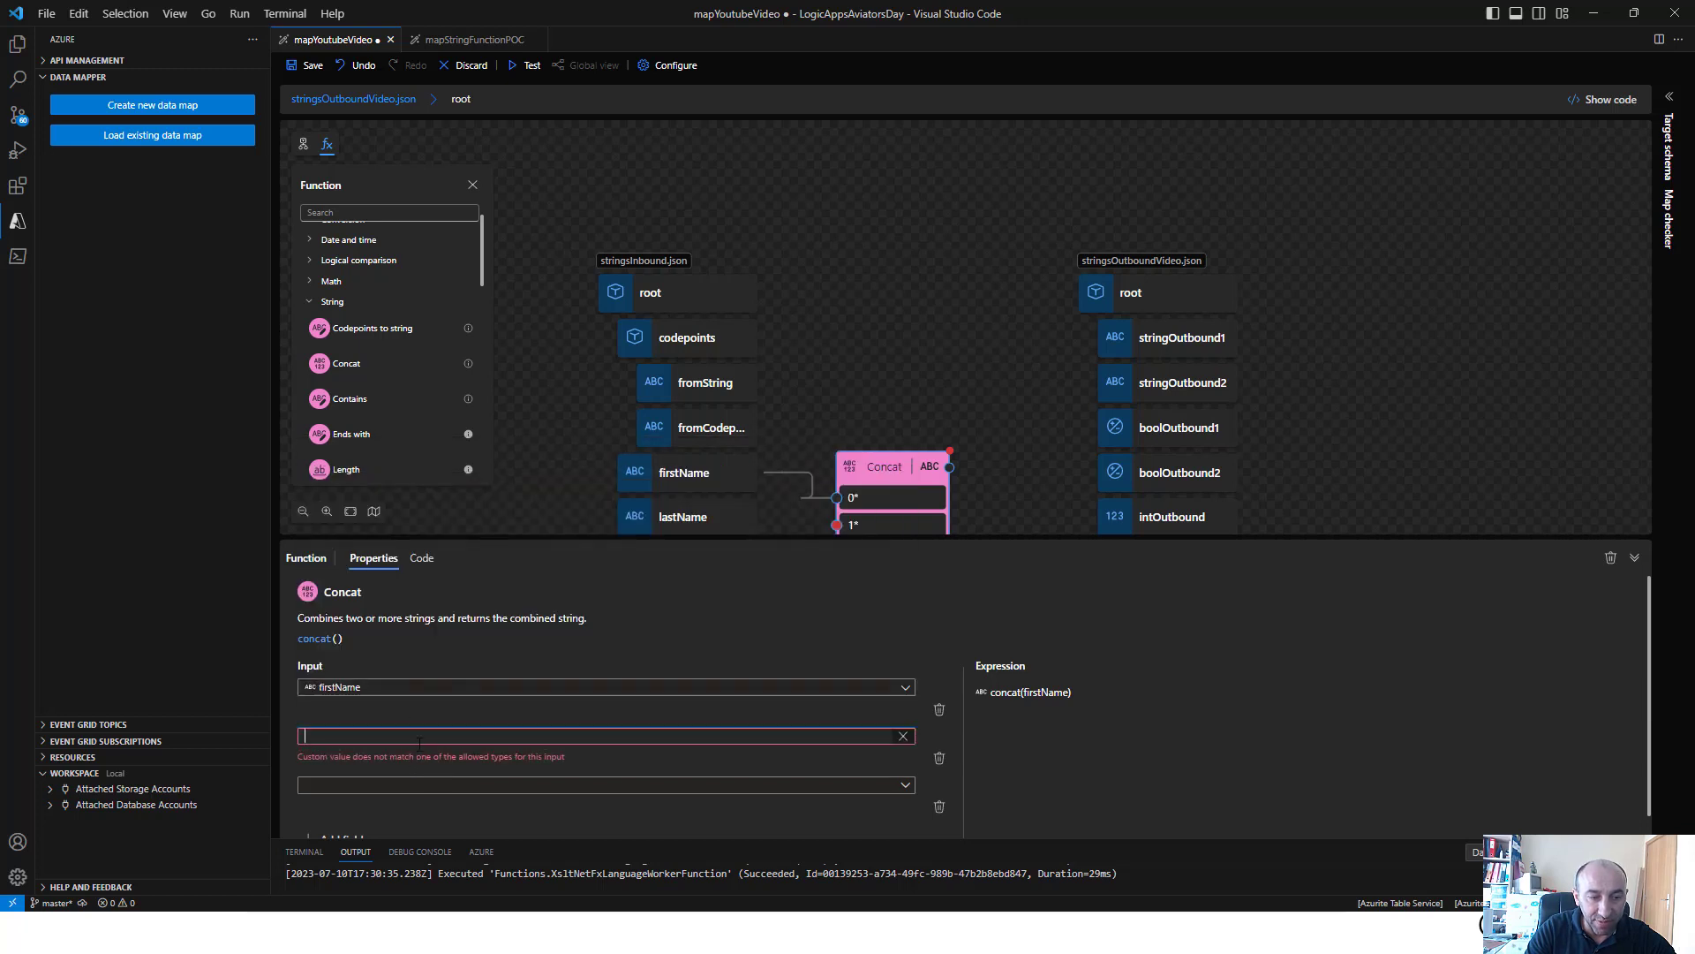
type("\" \"")
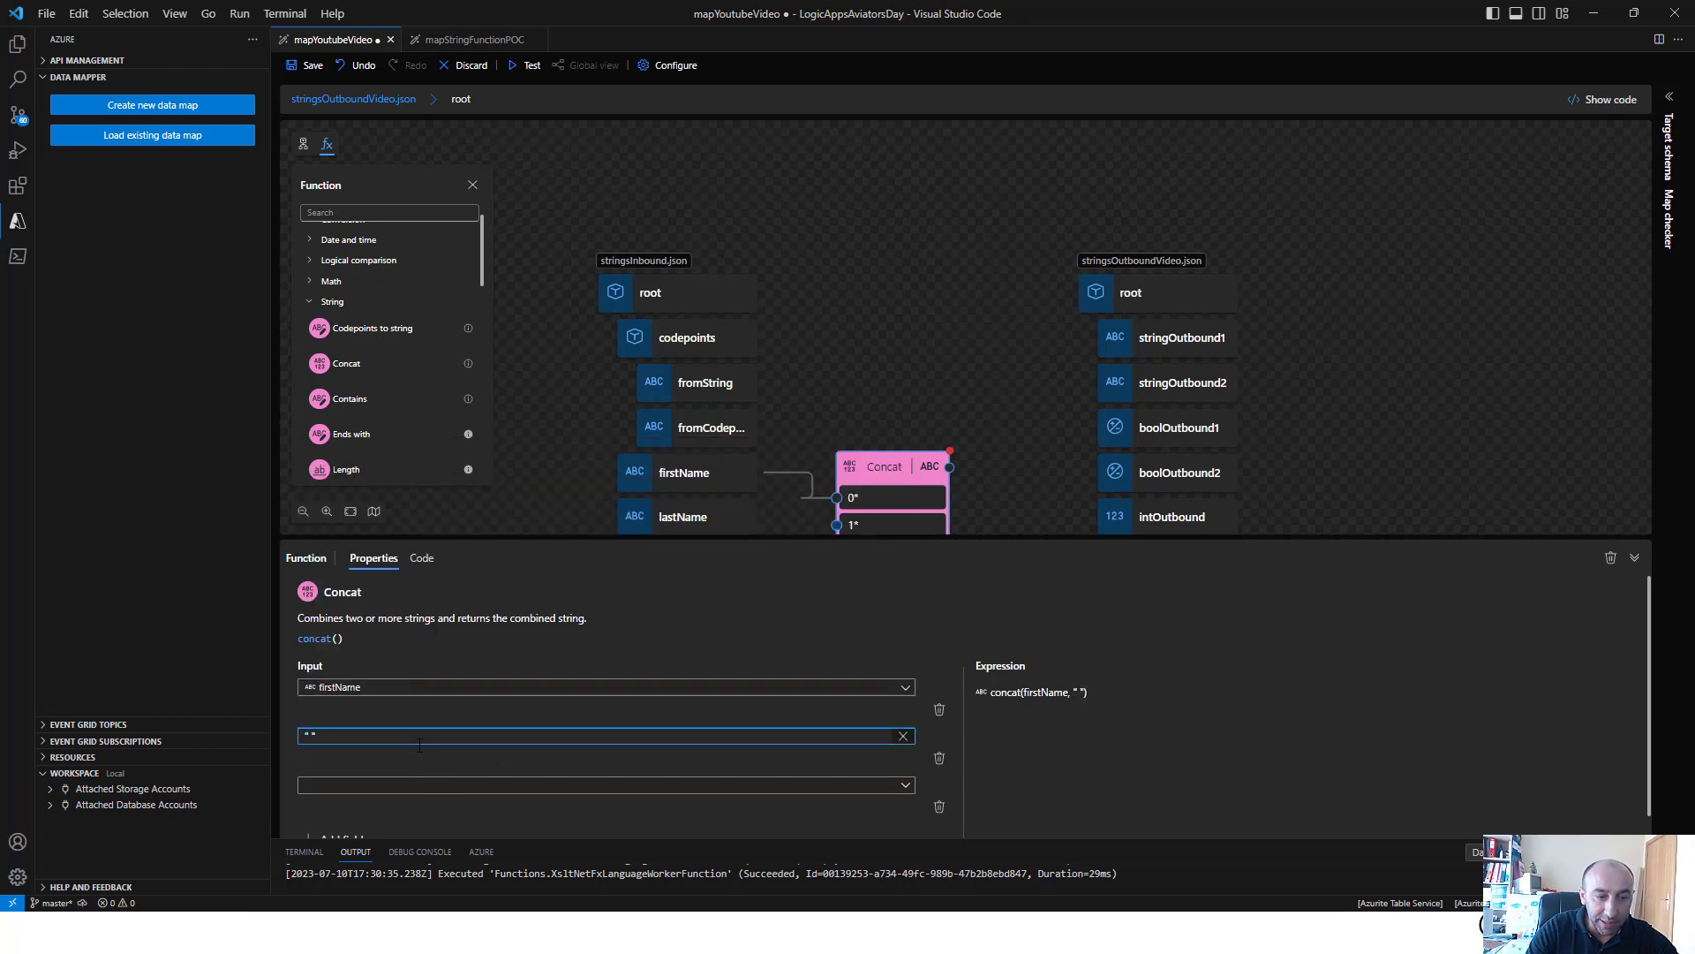
left_click(462, 786)
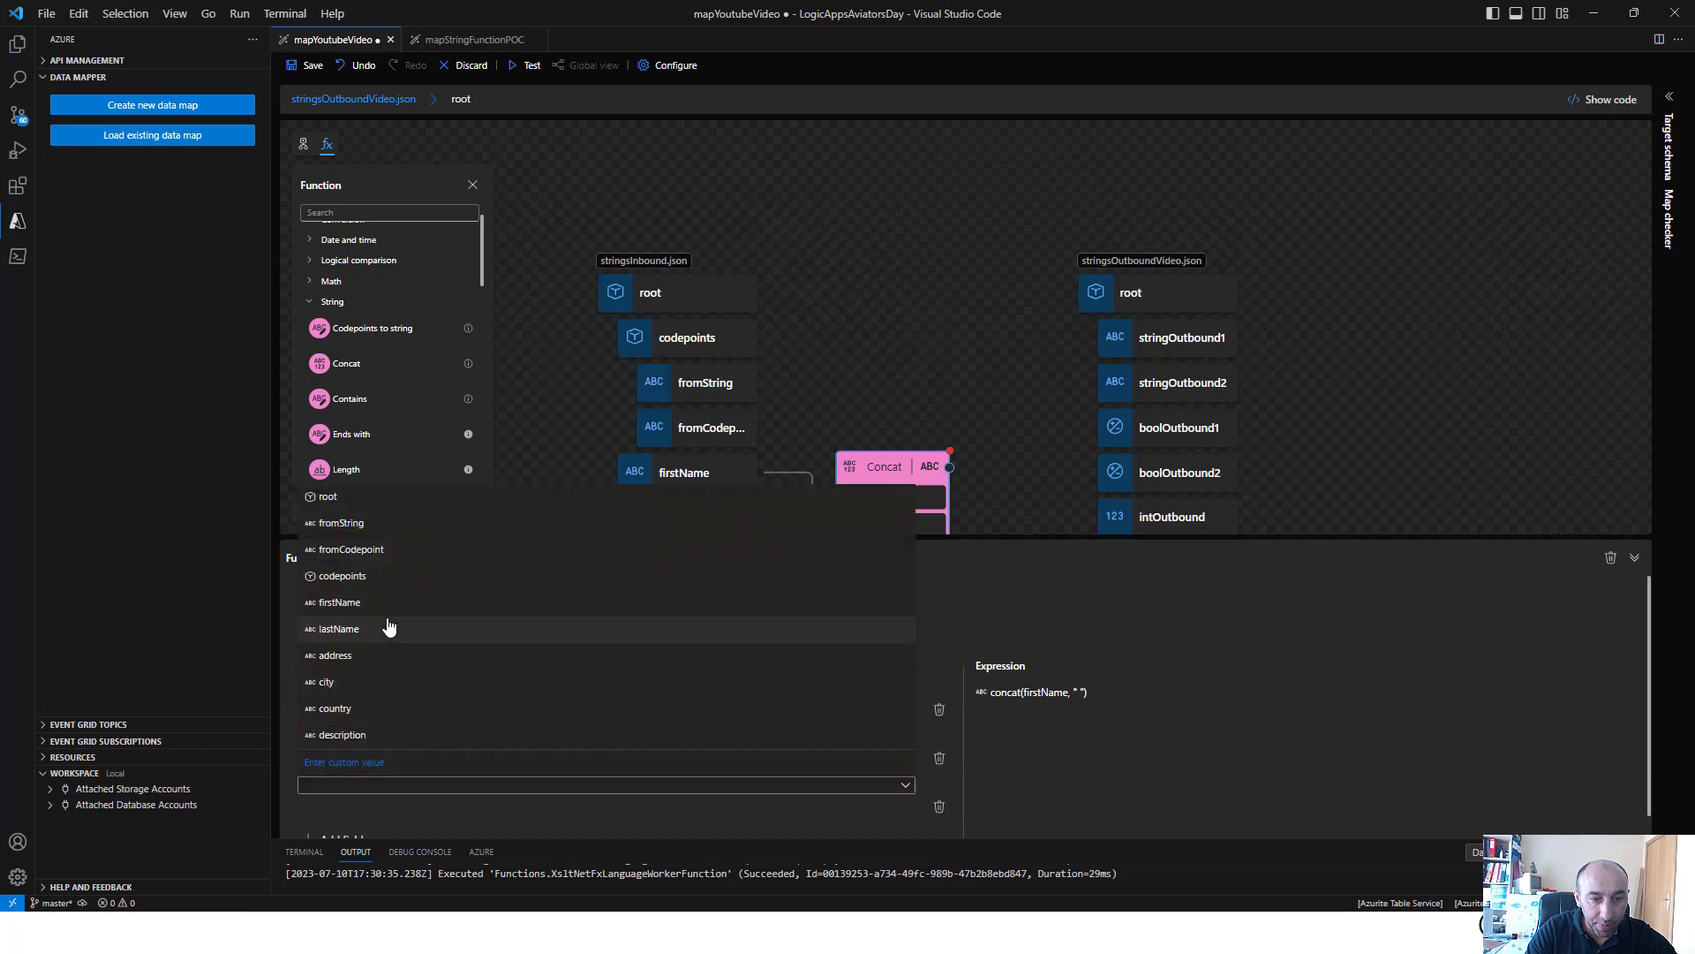
left_click(388, 628)
left_click(966, 488)
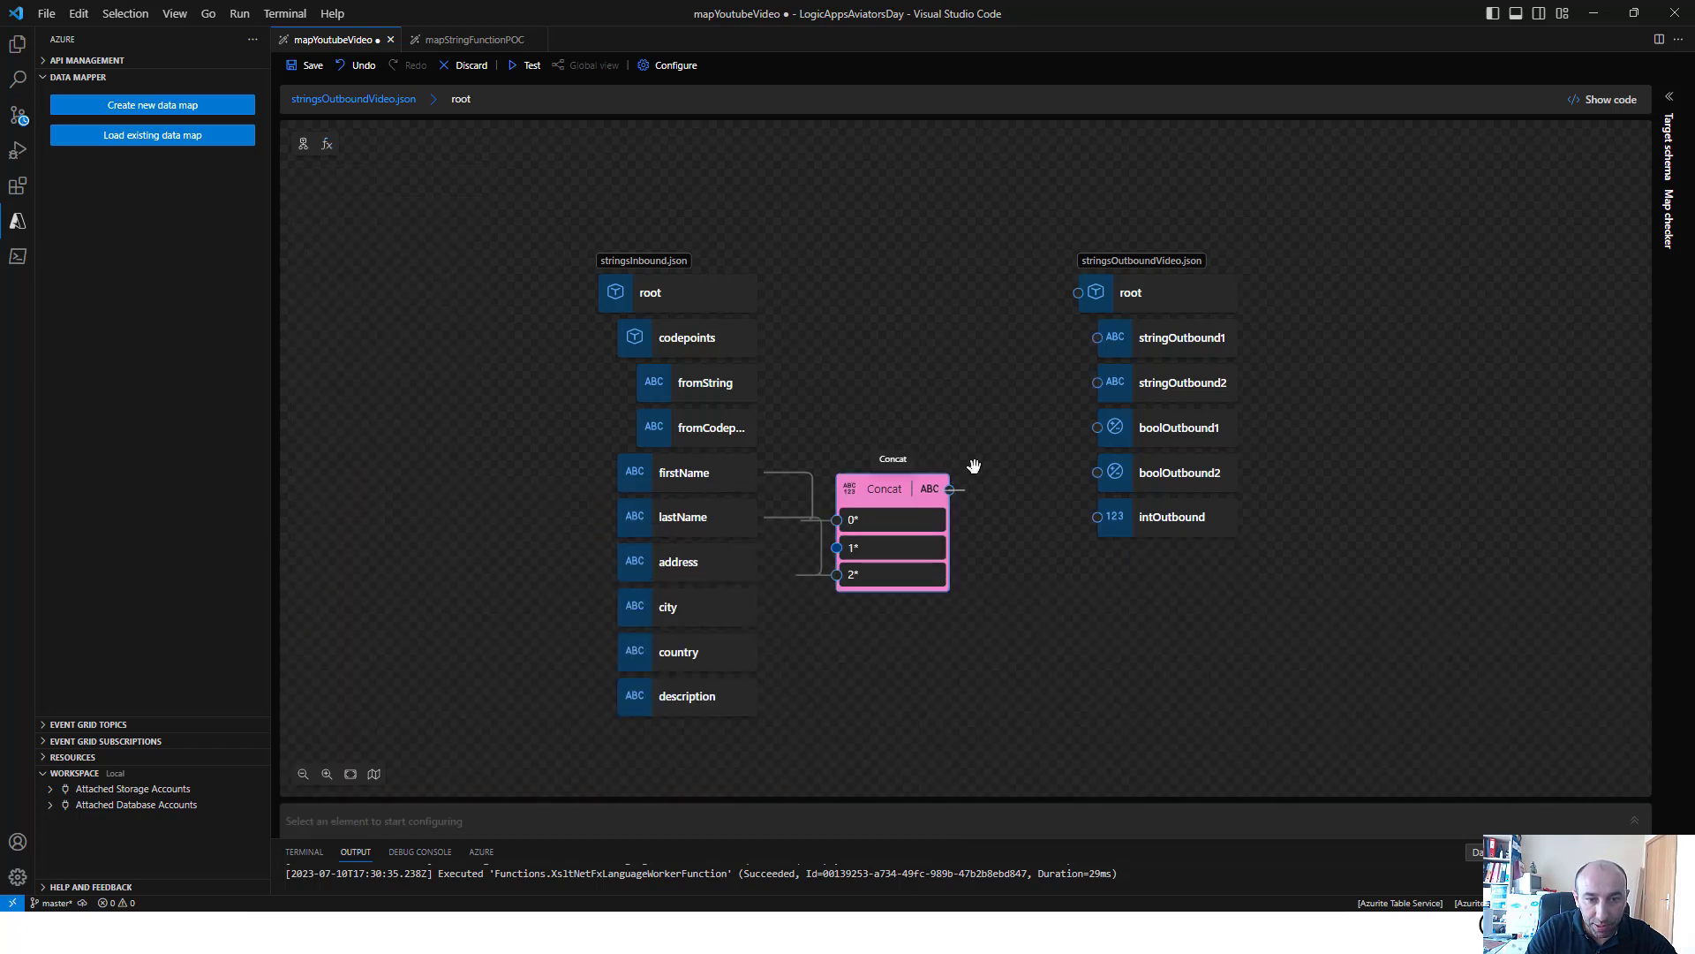
left_click_drag(949, 488, 1098, 337)
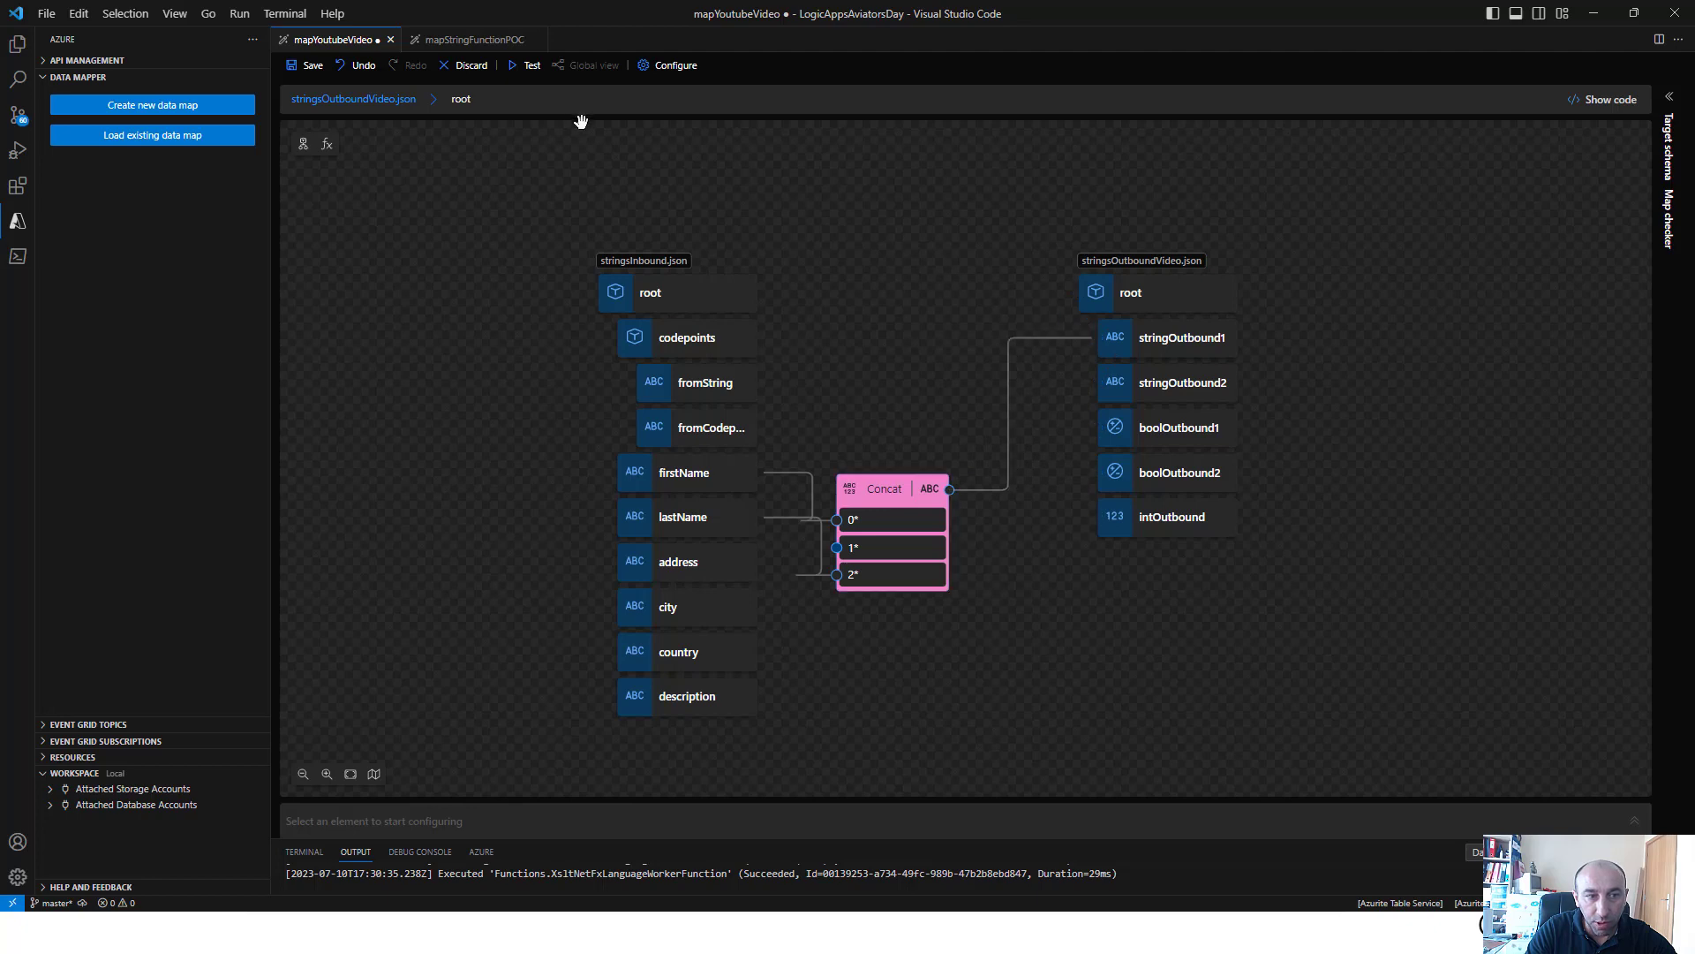
Save the map, review the firstName field in the sample input, and run the map test
left_click(305, 67)
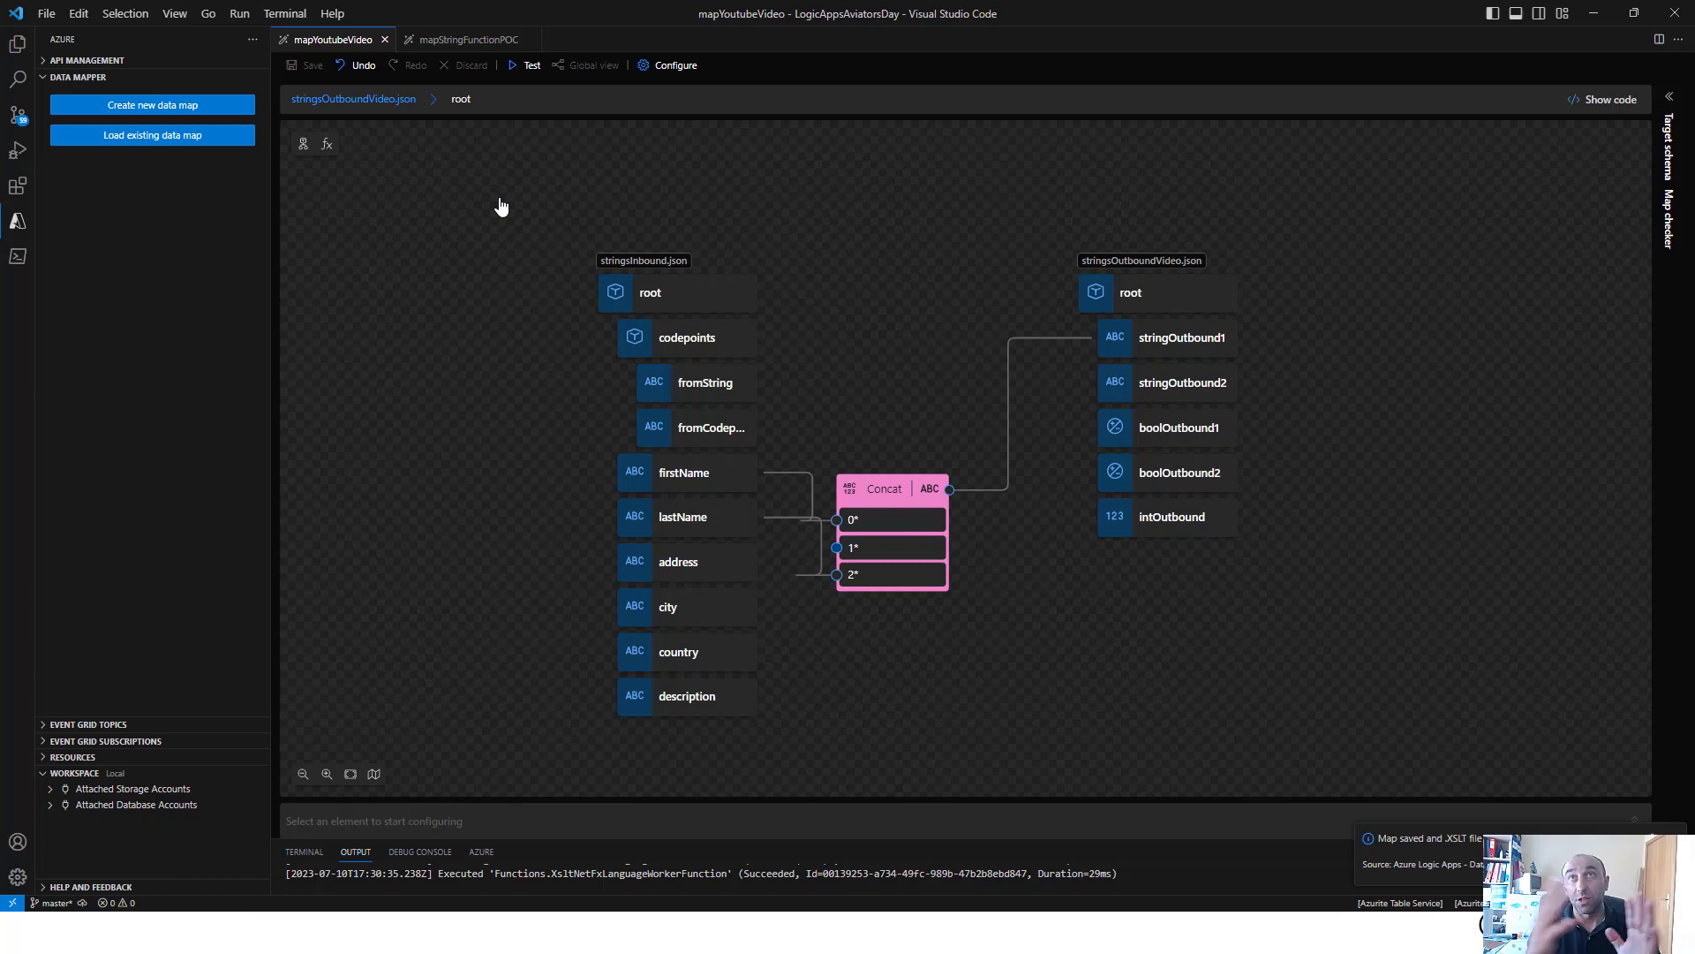
left_click(531, 66)
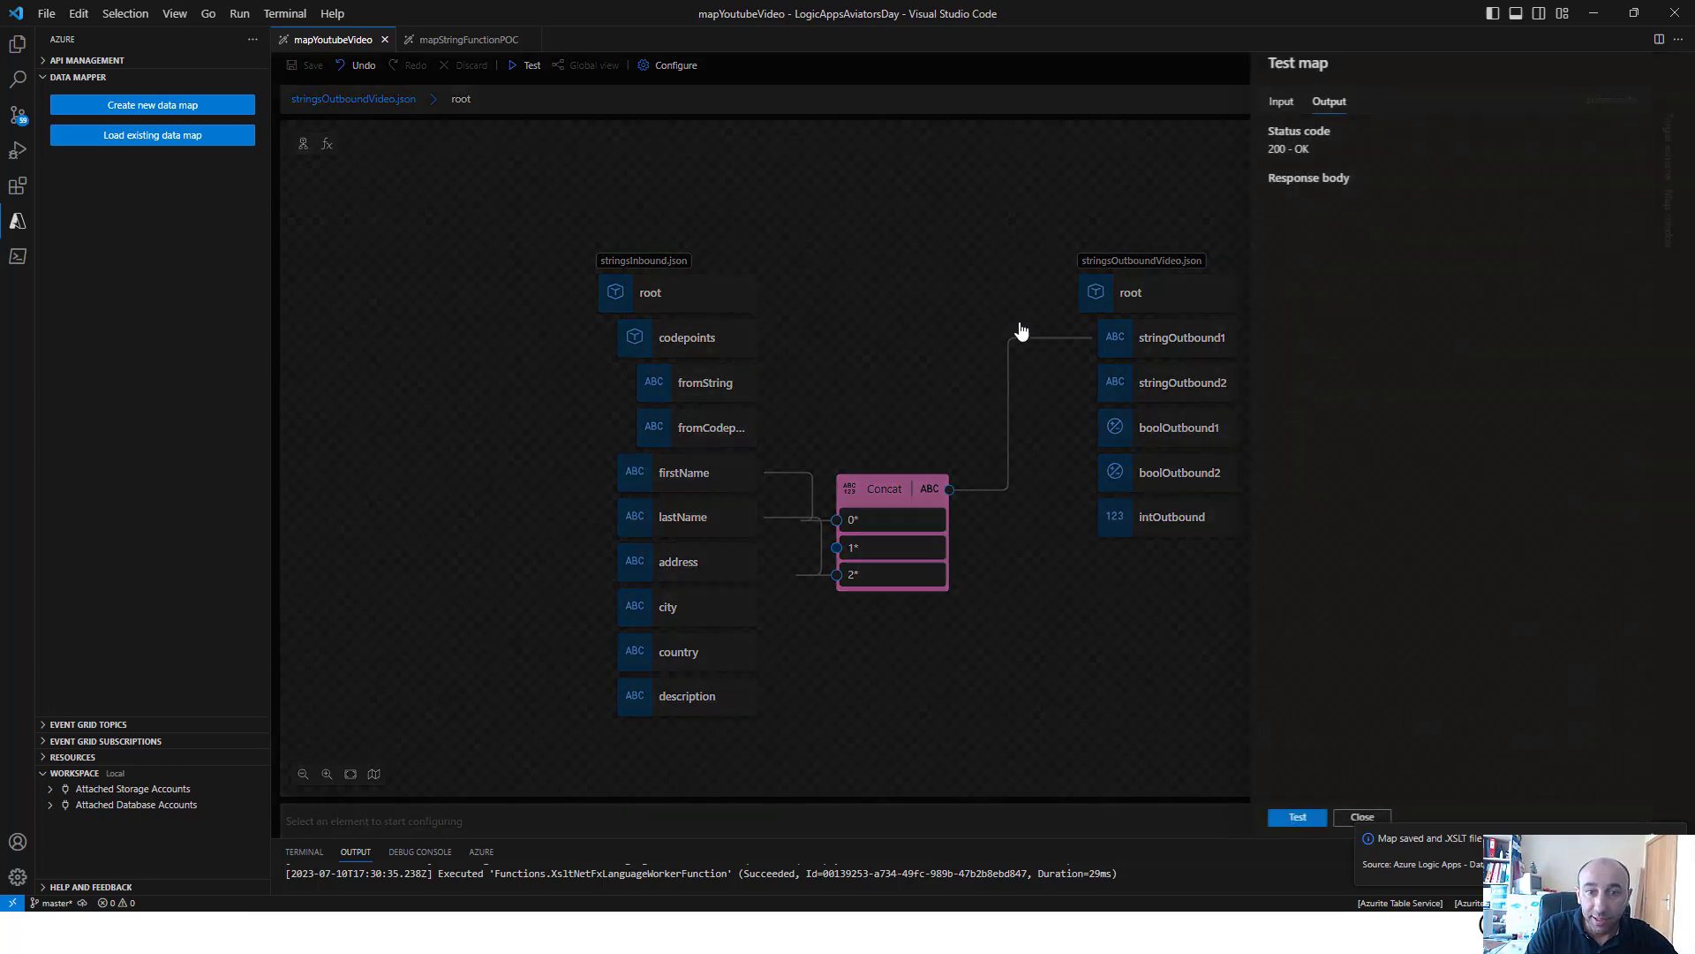
left_click(1253, 105)
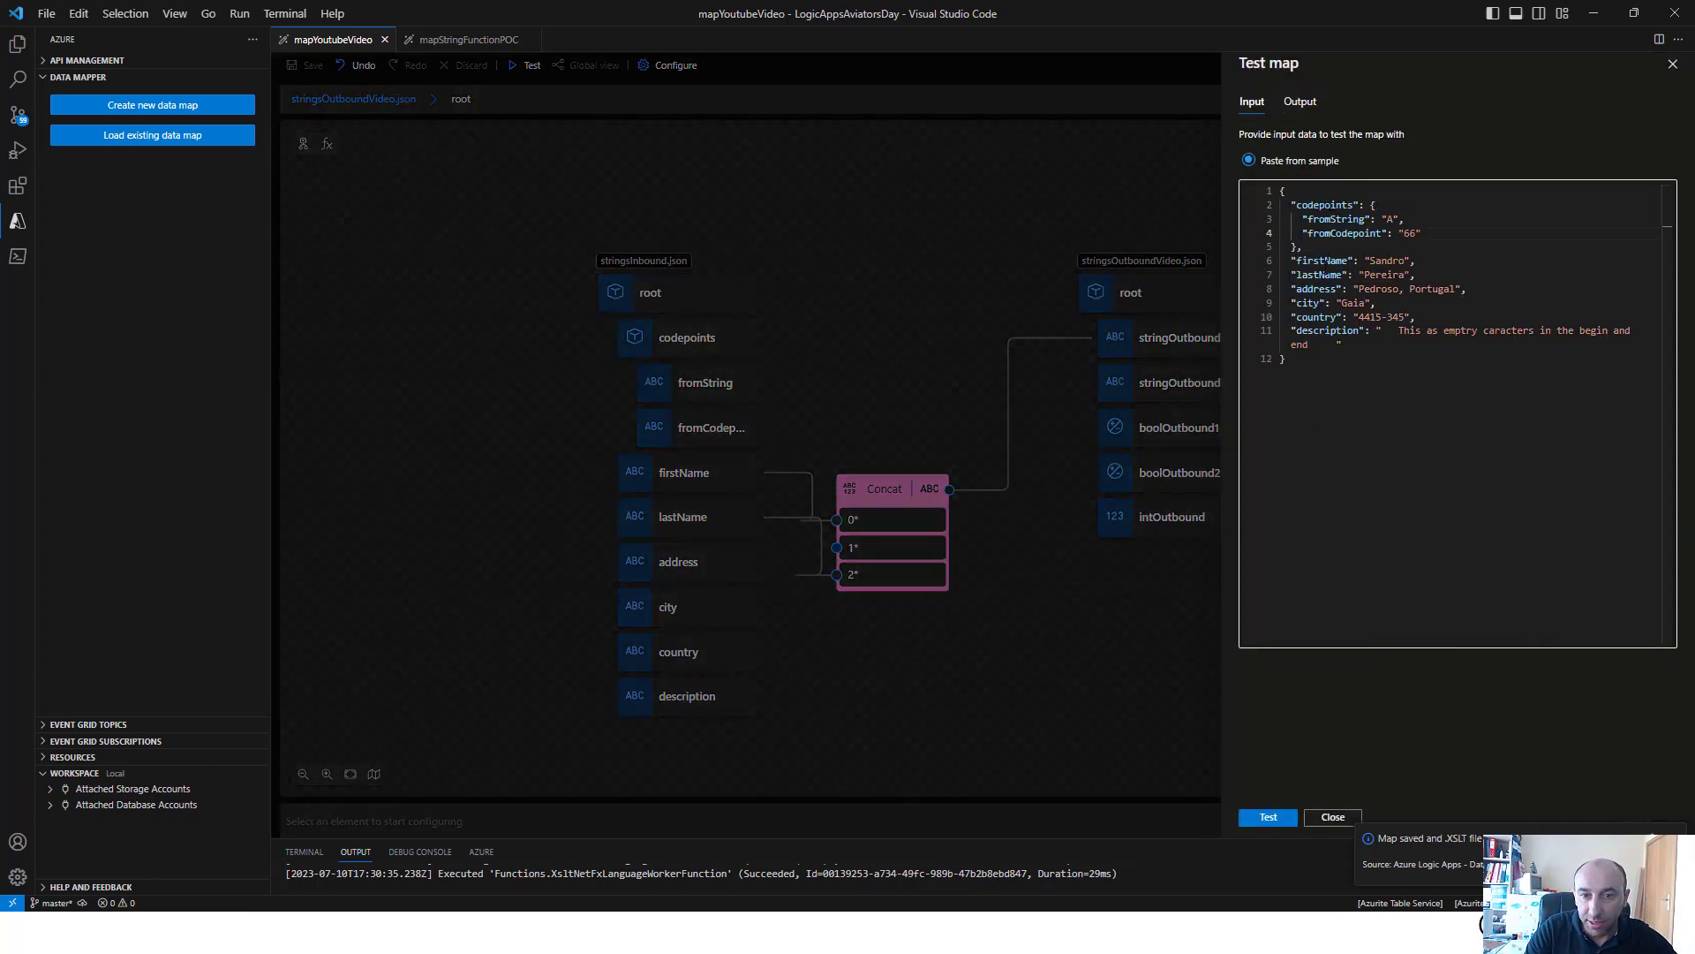
left_click(1296, 262)
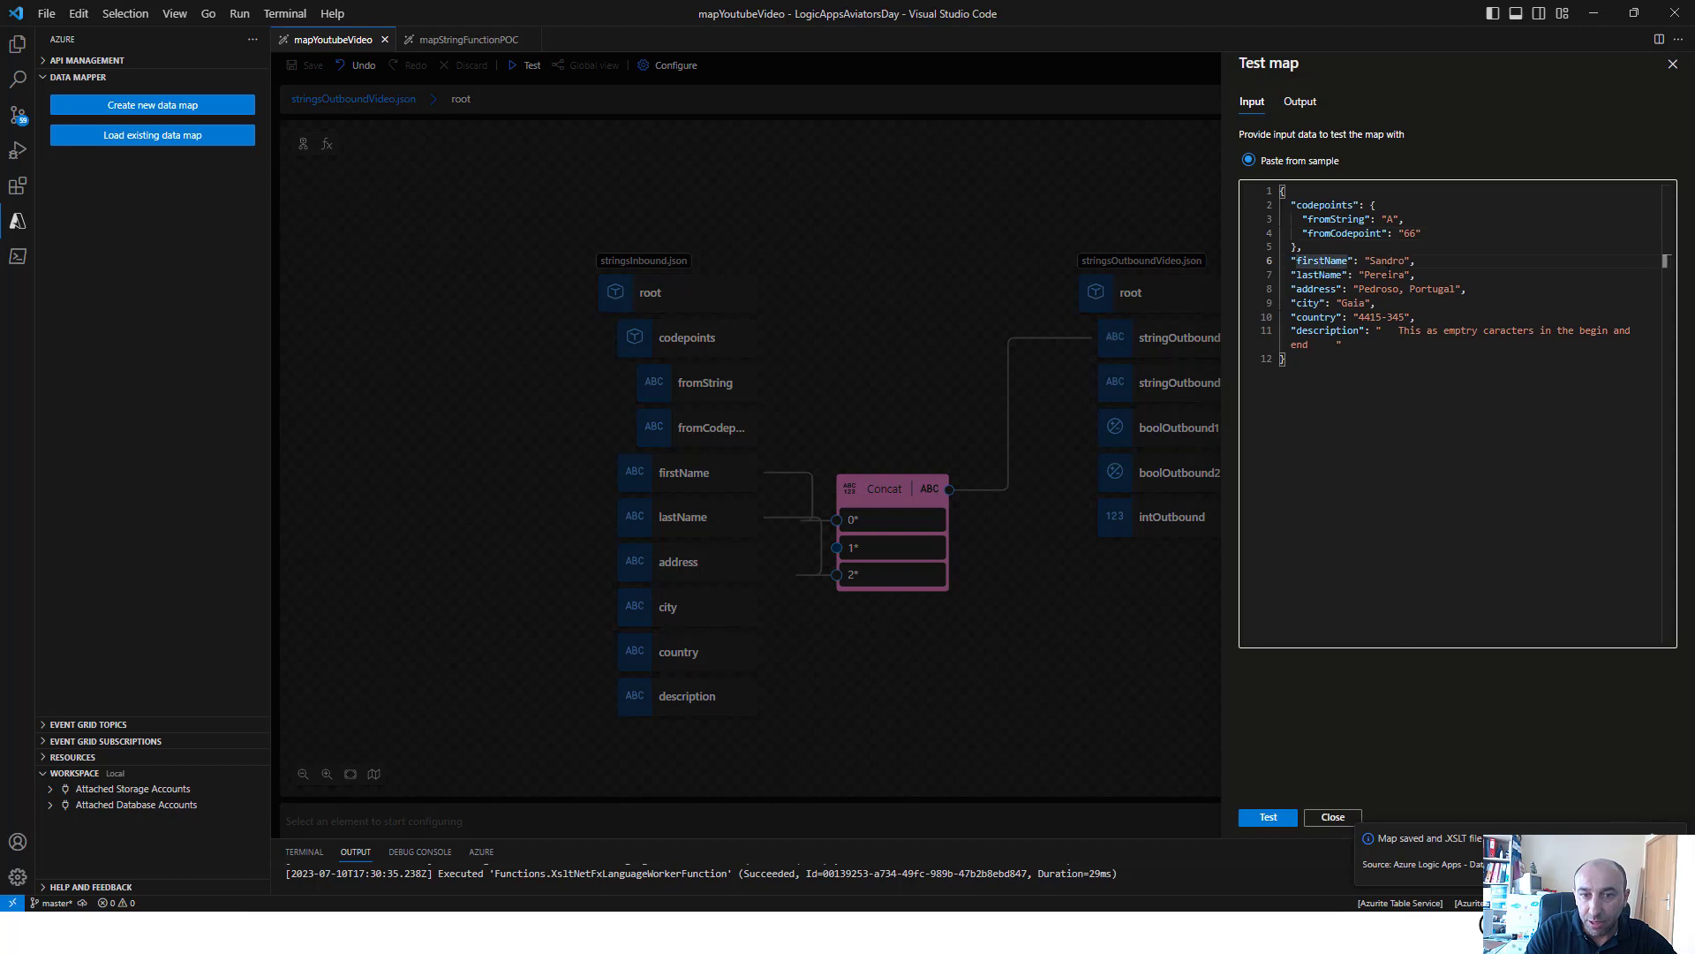
left_click(1268, 819)
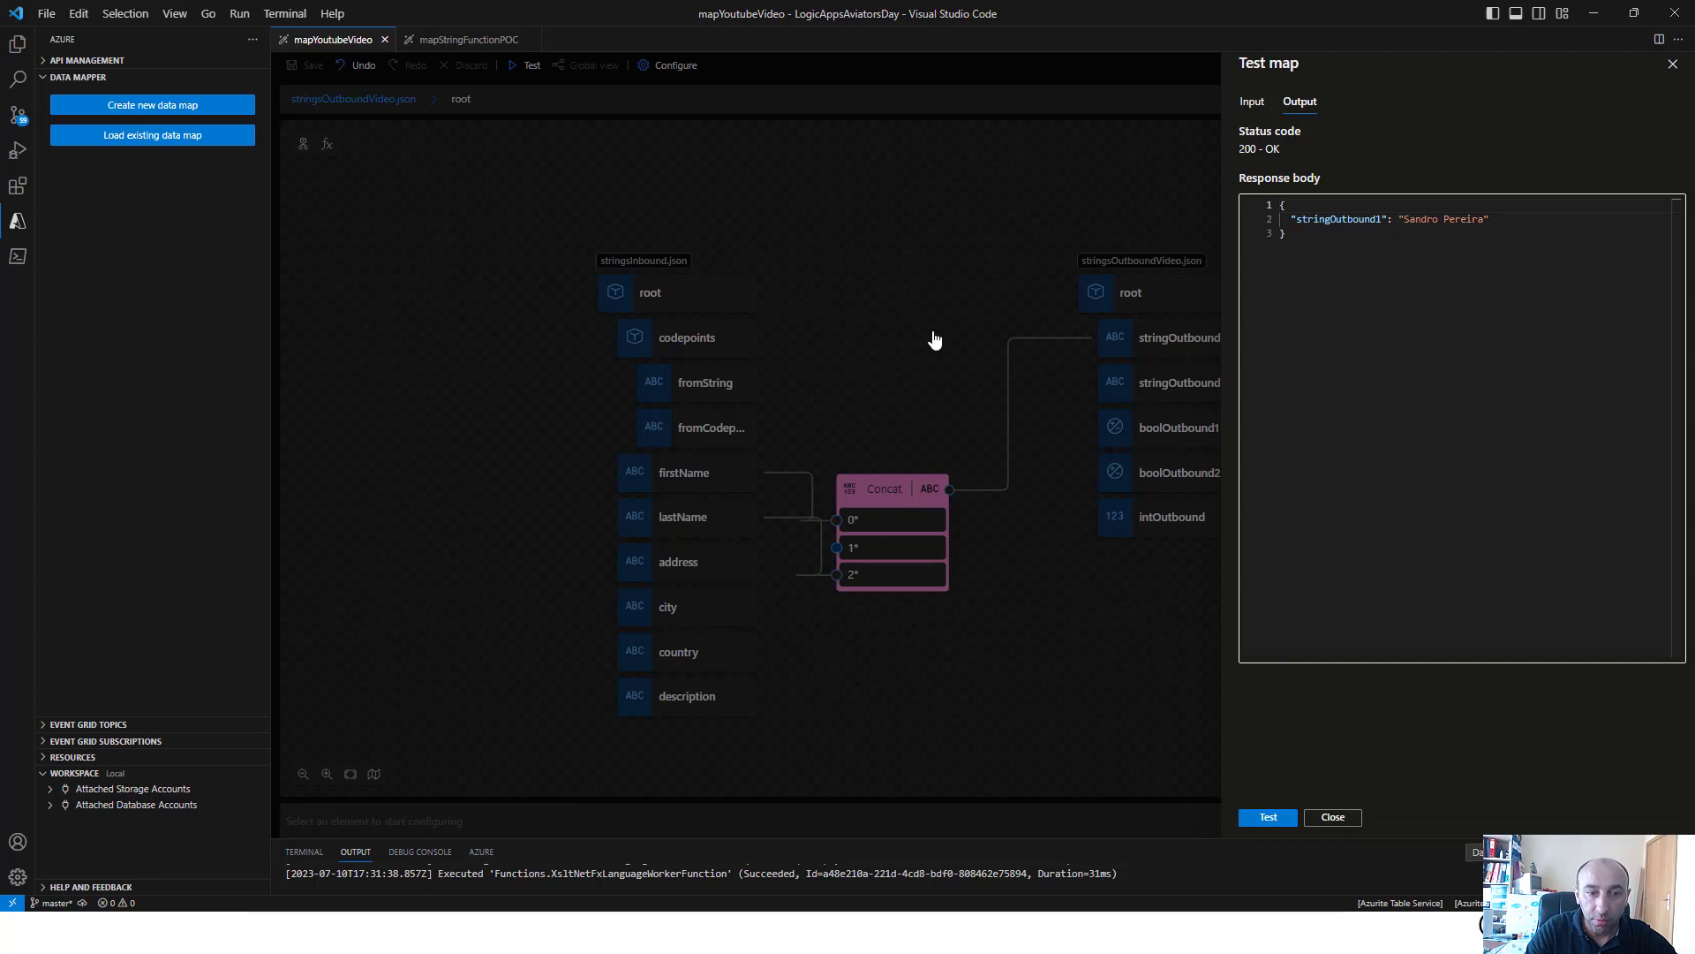
Close the map test and delete the Concat function from the canvas
left_click(890, 487)
right_click(896, 495)
left_click(930, 505)
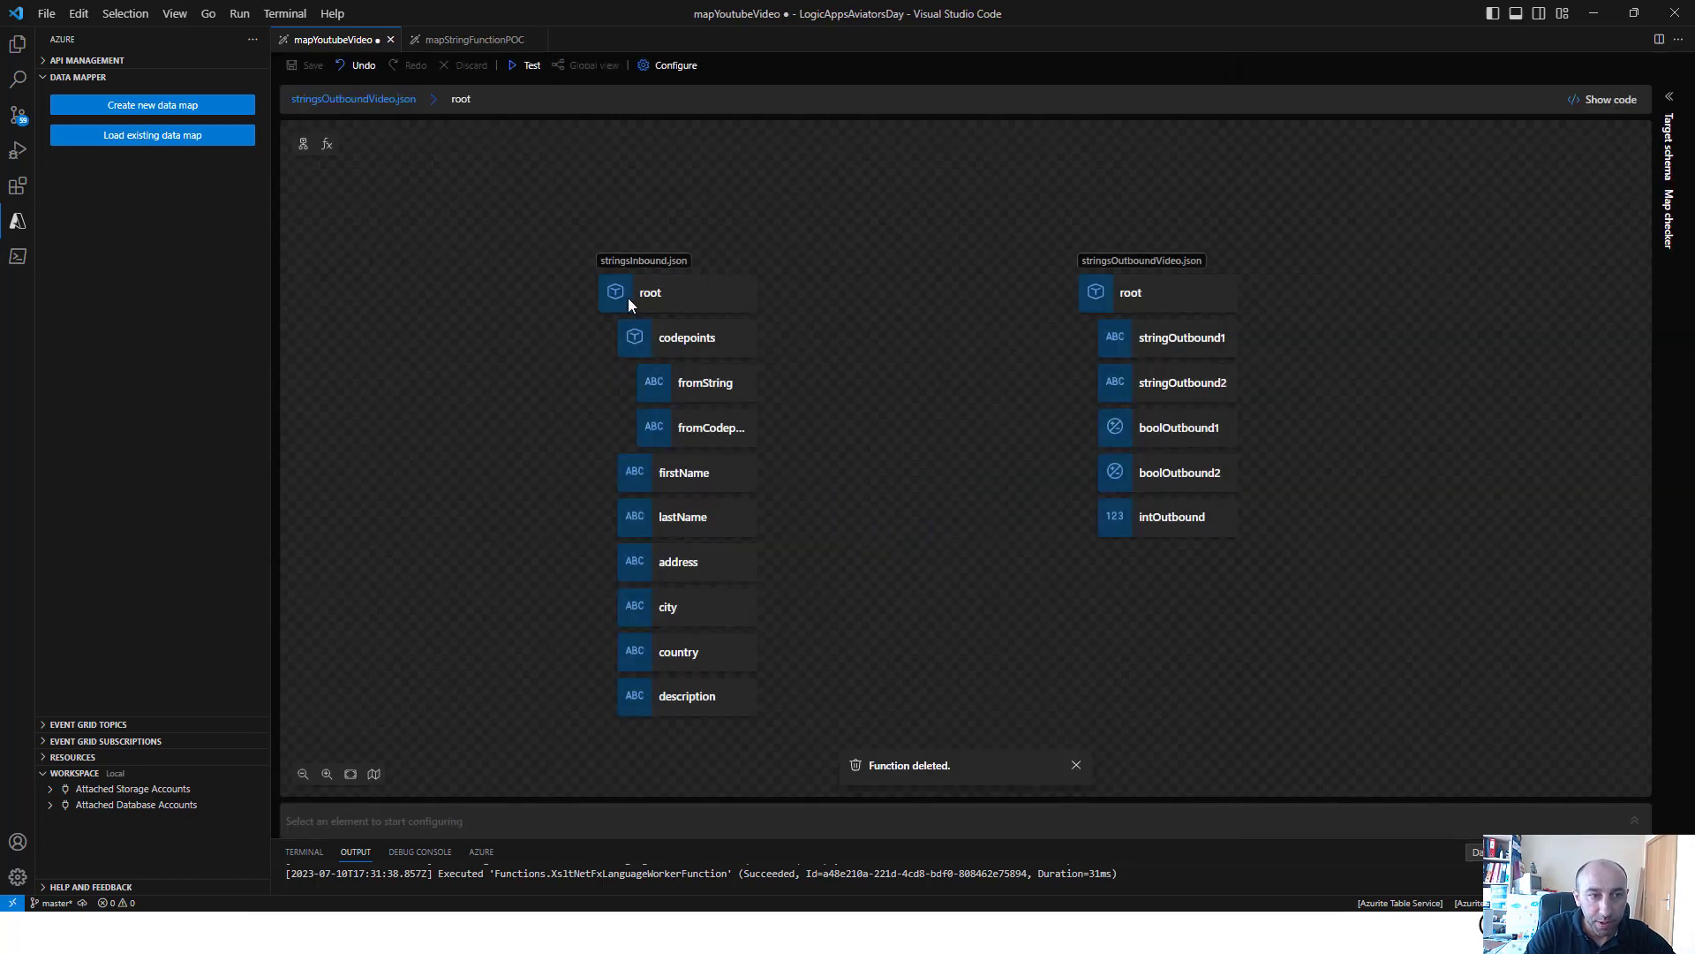
Add the Contains and Ends with string functions to the map canvas
left_click(327, 144)
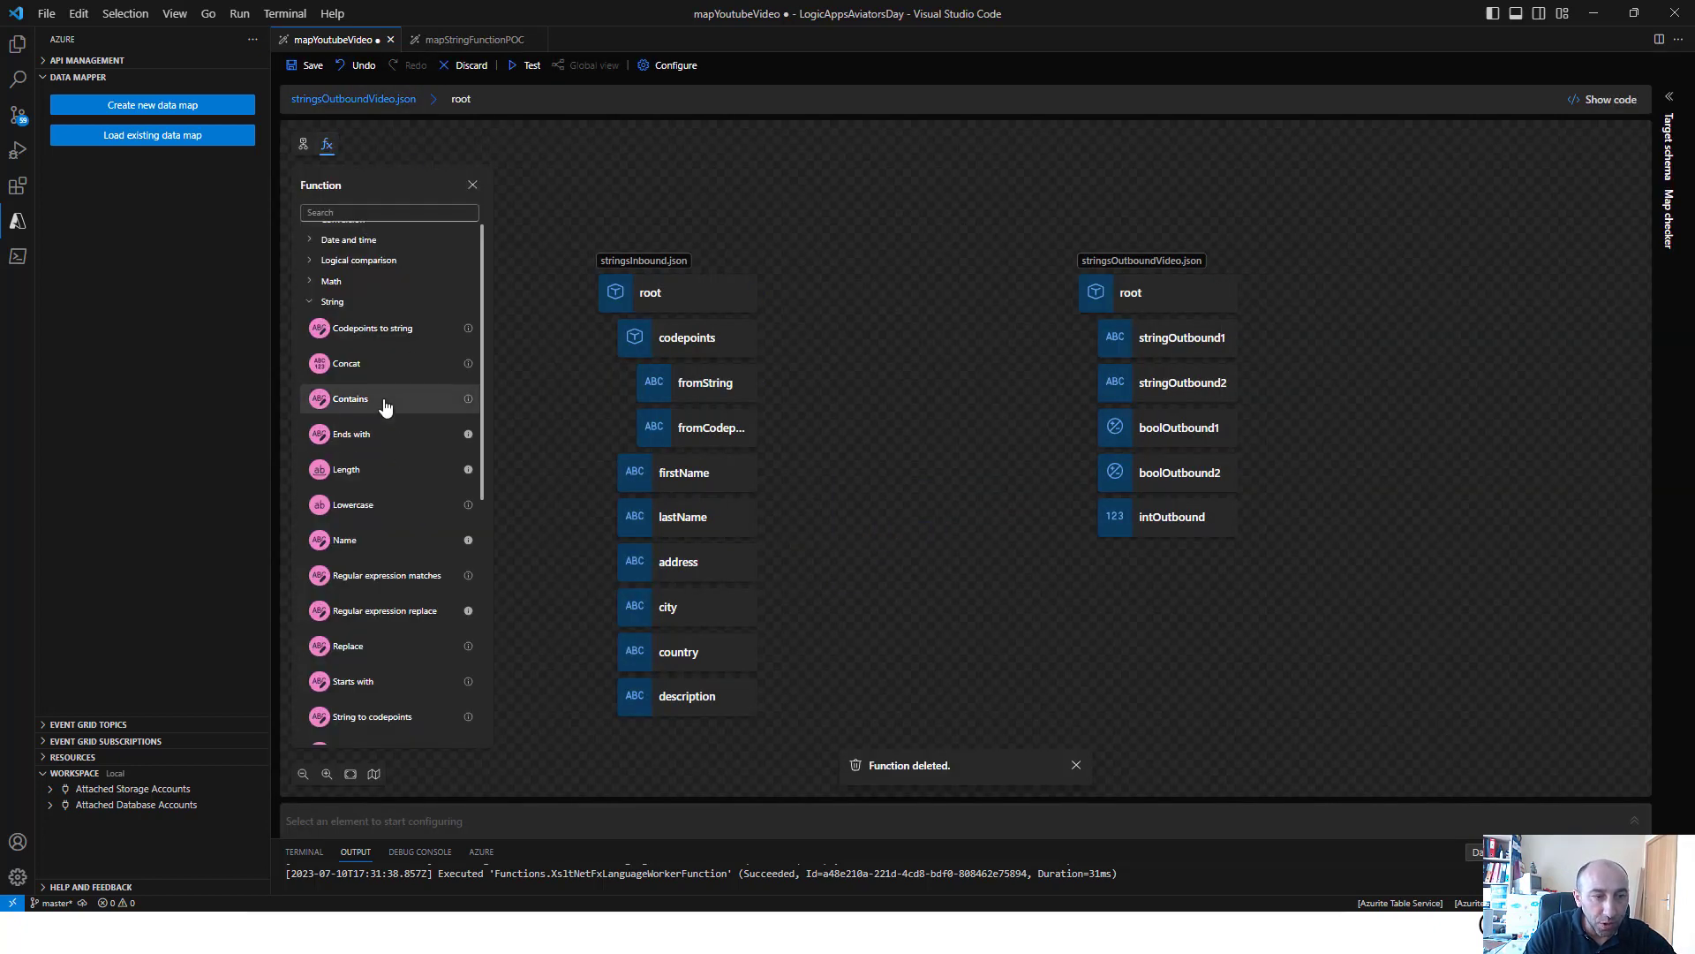
left_click(385, 405)
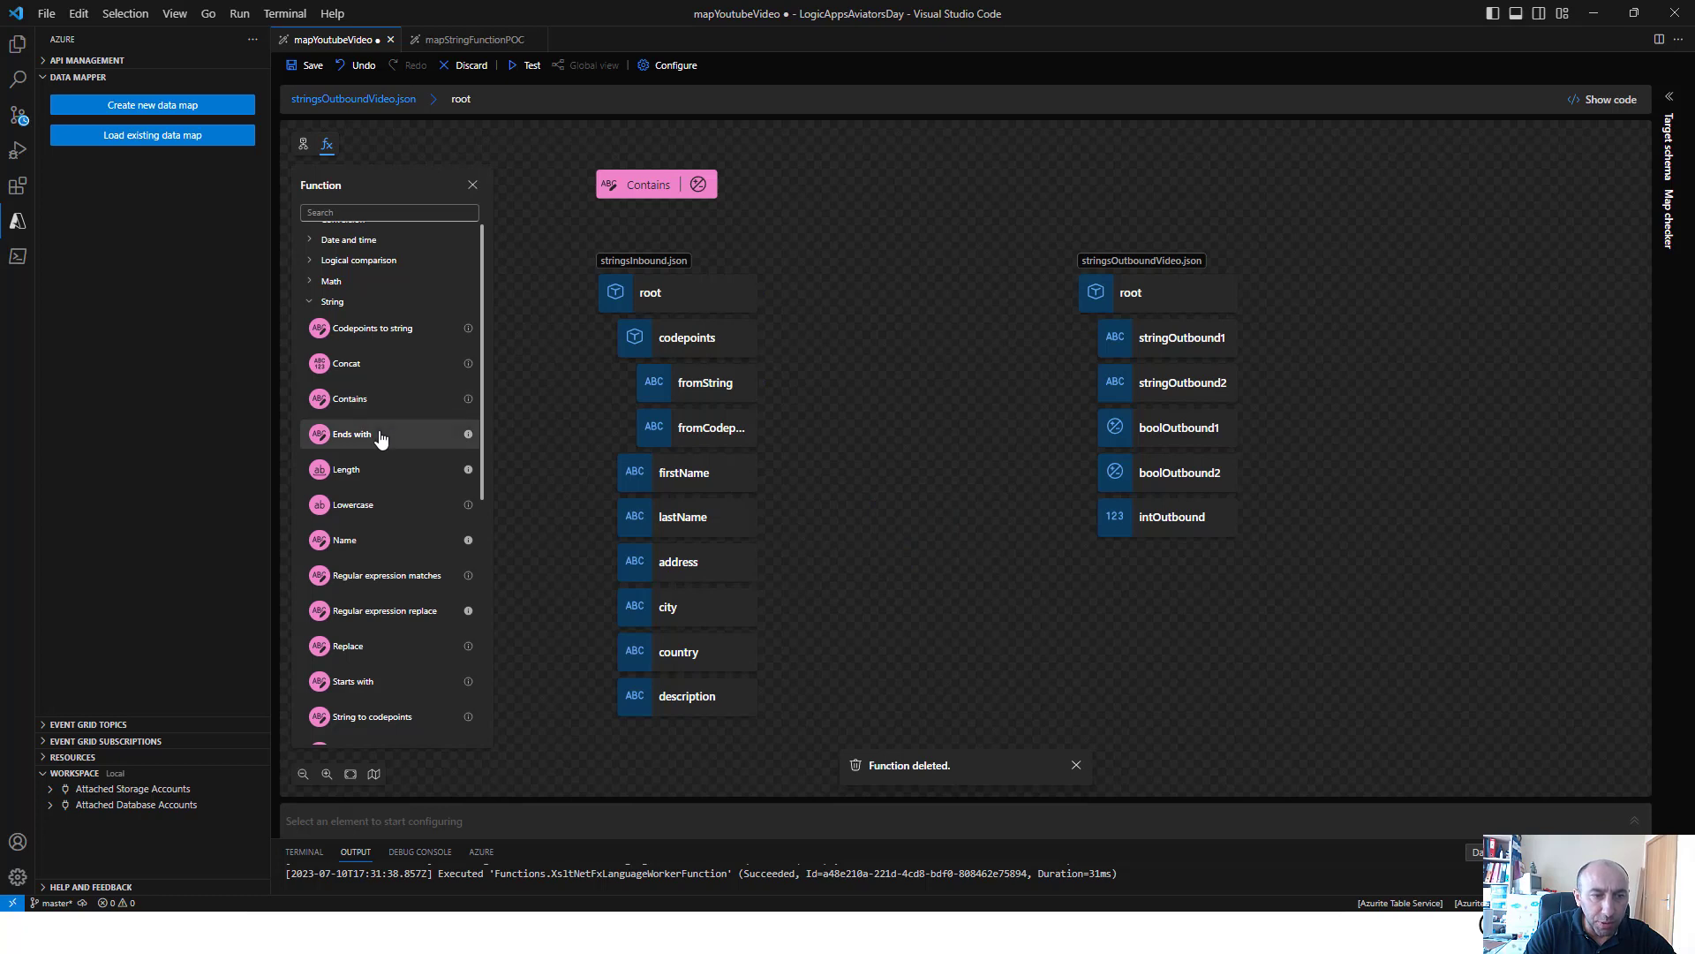
left_click(381, 434)
Set the Contains source value to address and its search value to "Portugal", and connect its output to boolOutbound1
left_click(655, 194)
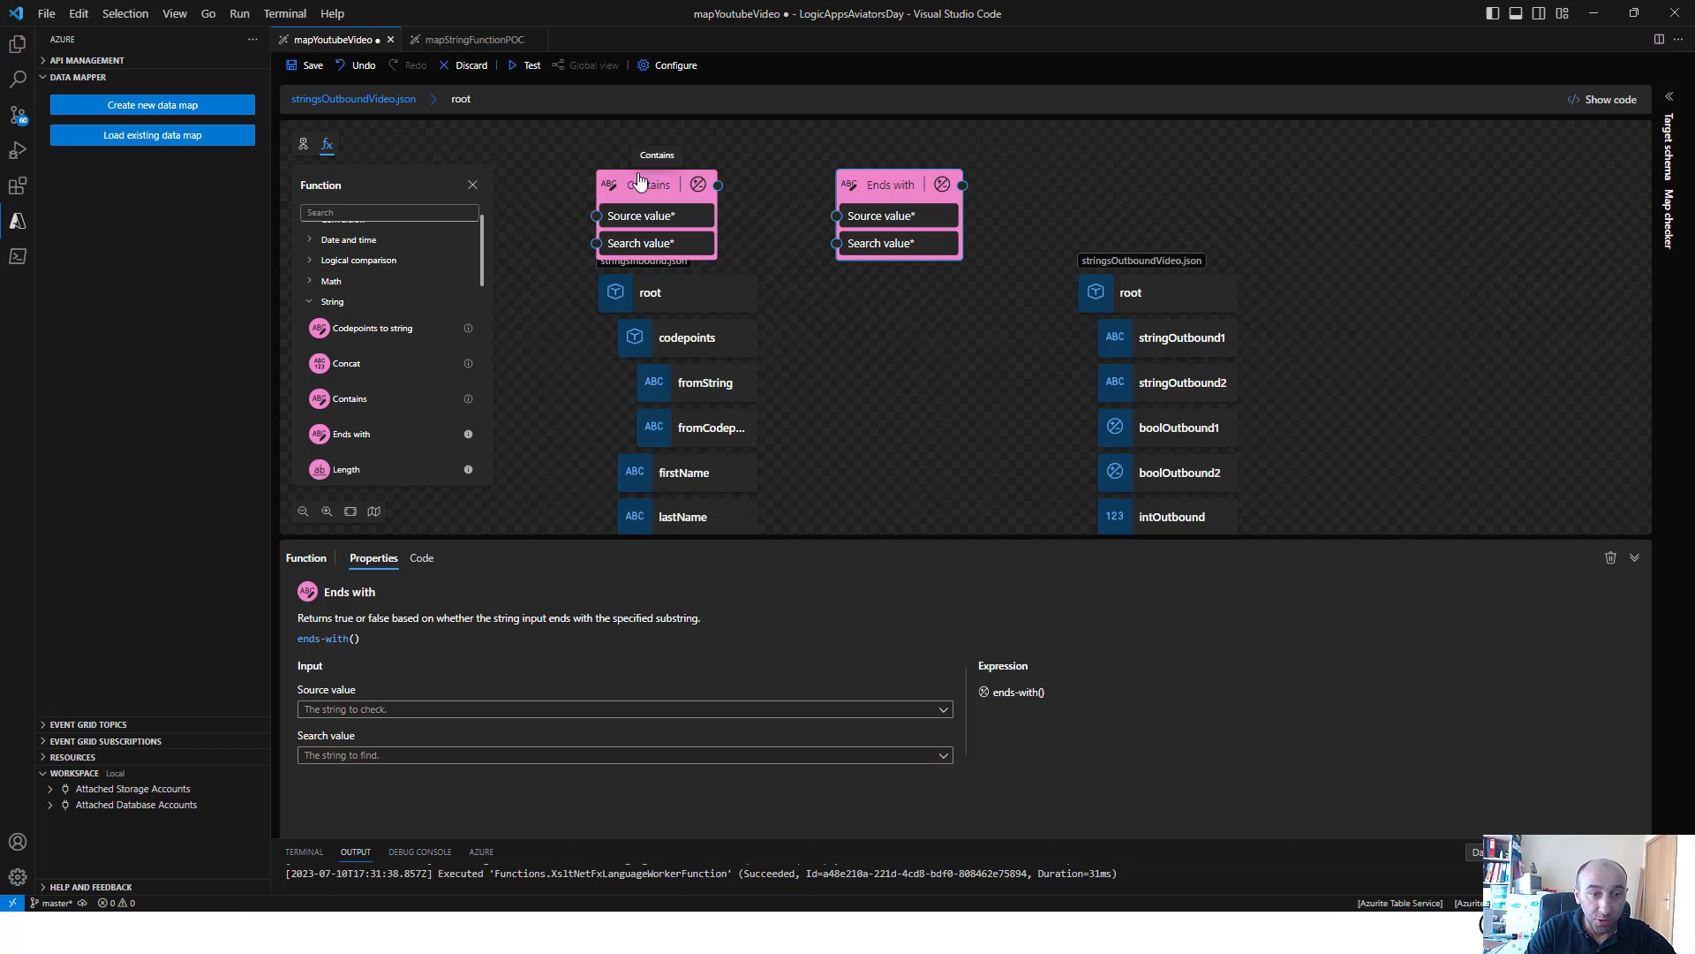
left_click(662, 228)
left_click(641, 711)
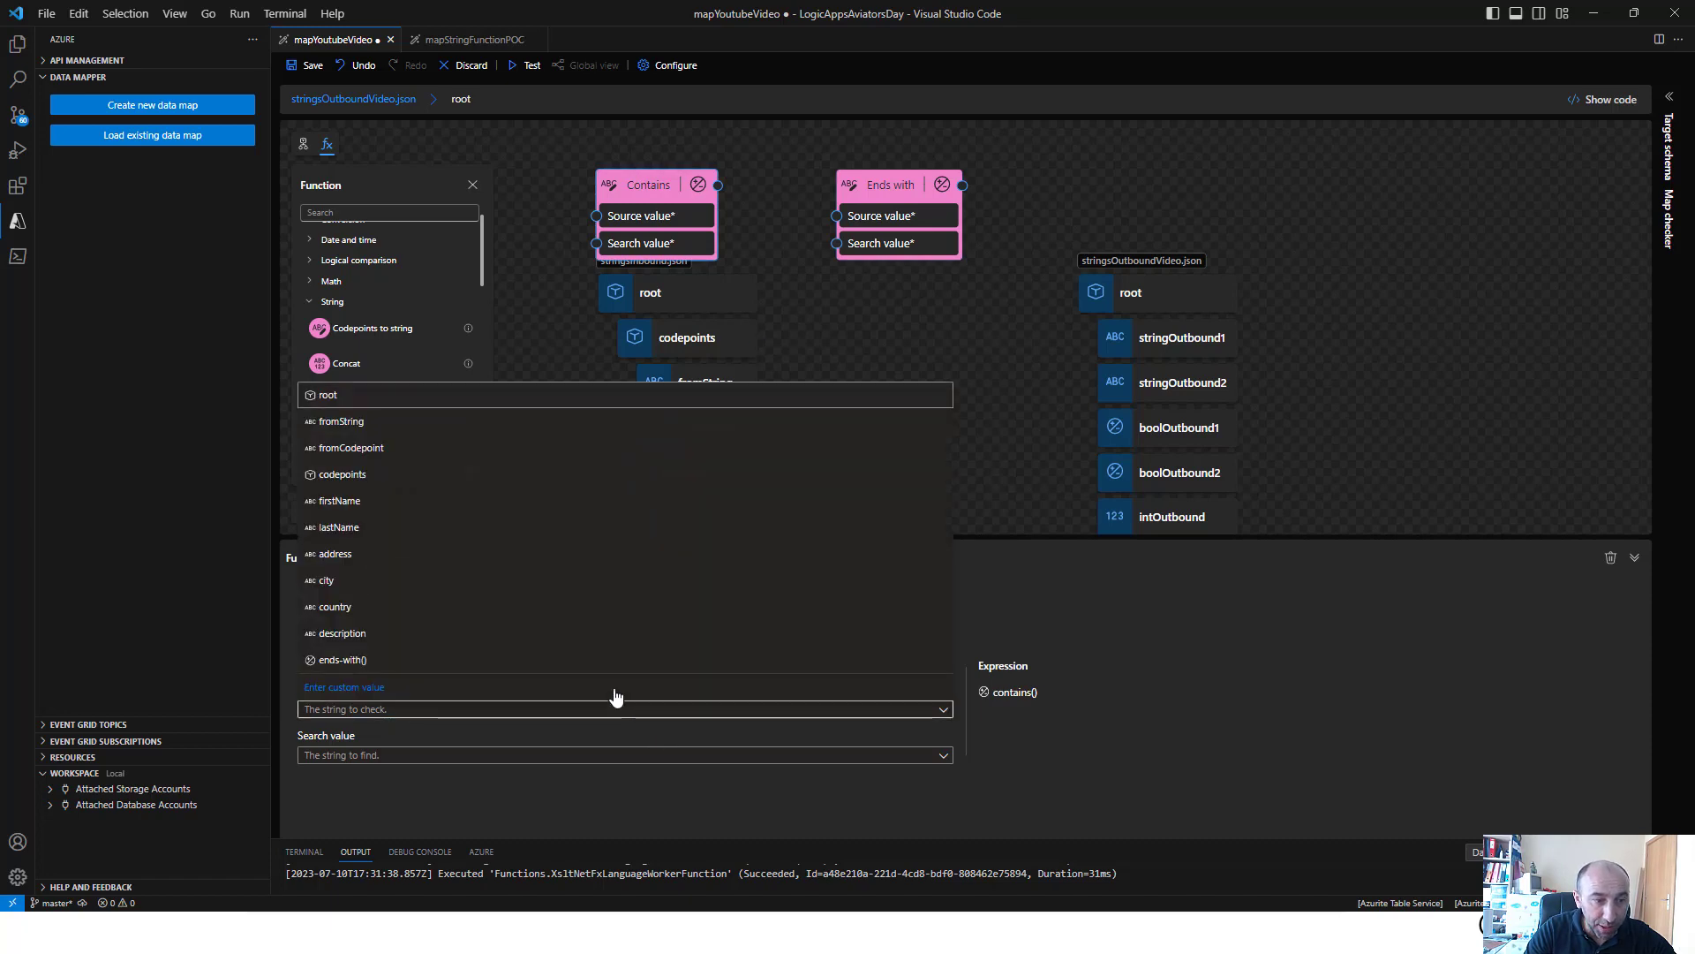
left_click(417, 555)
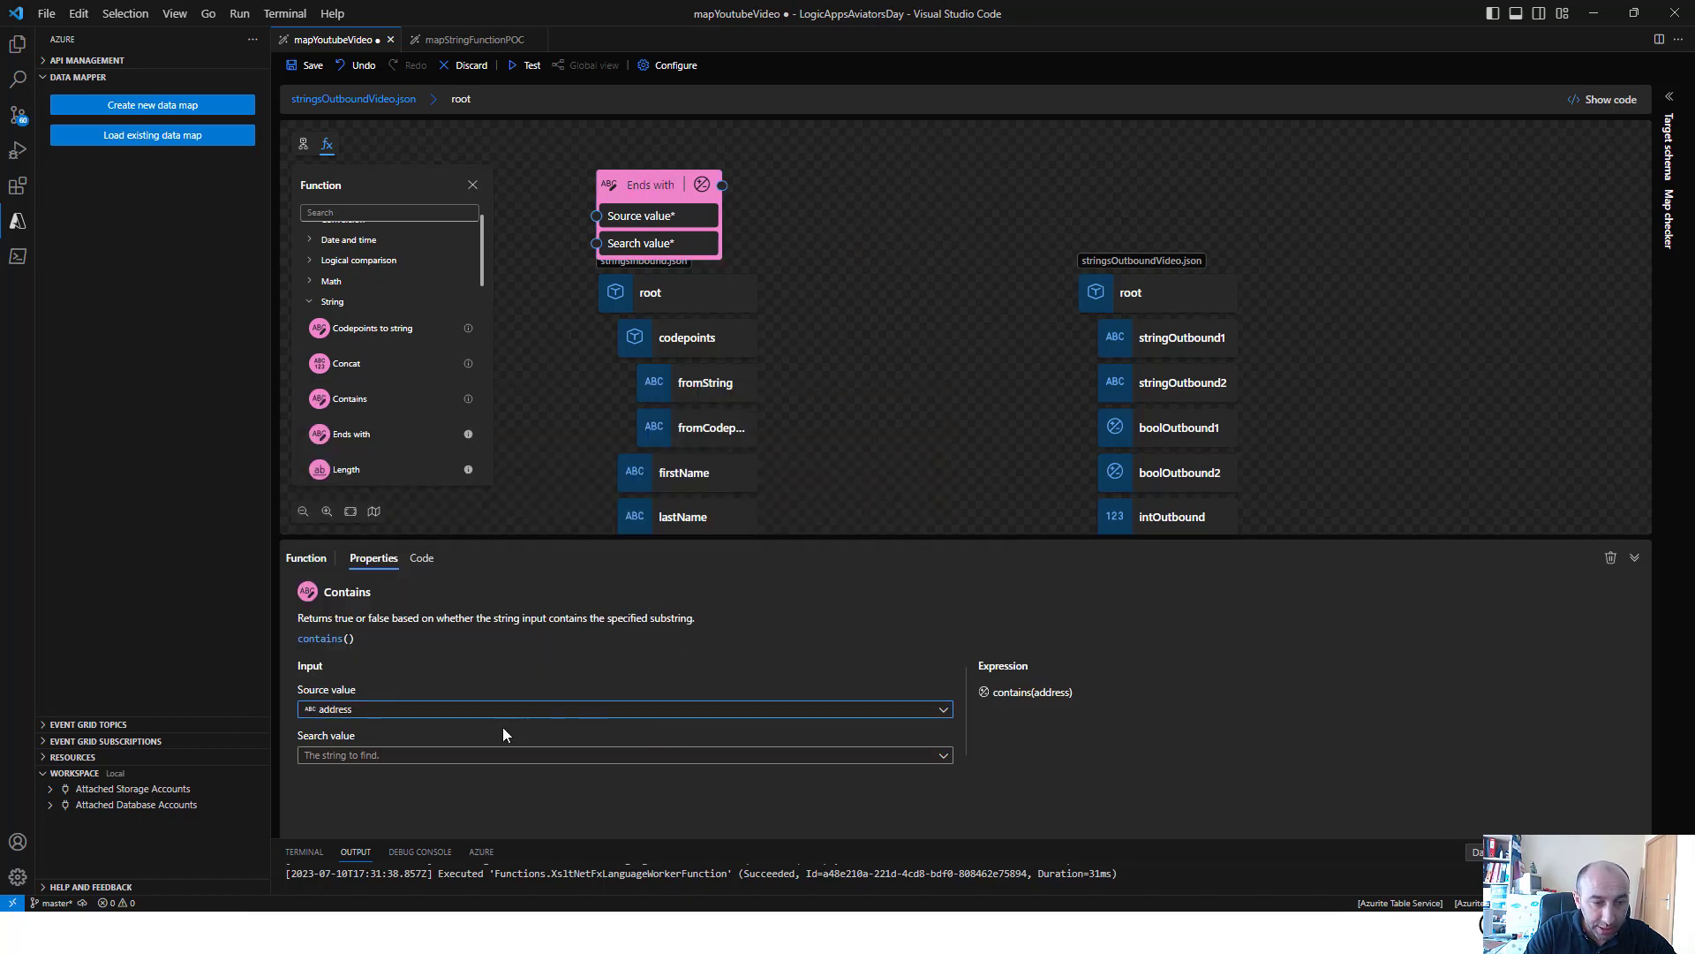
left_click(465, 755)
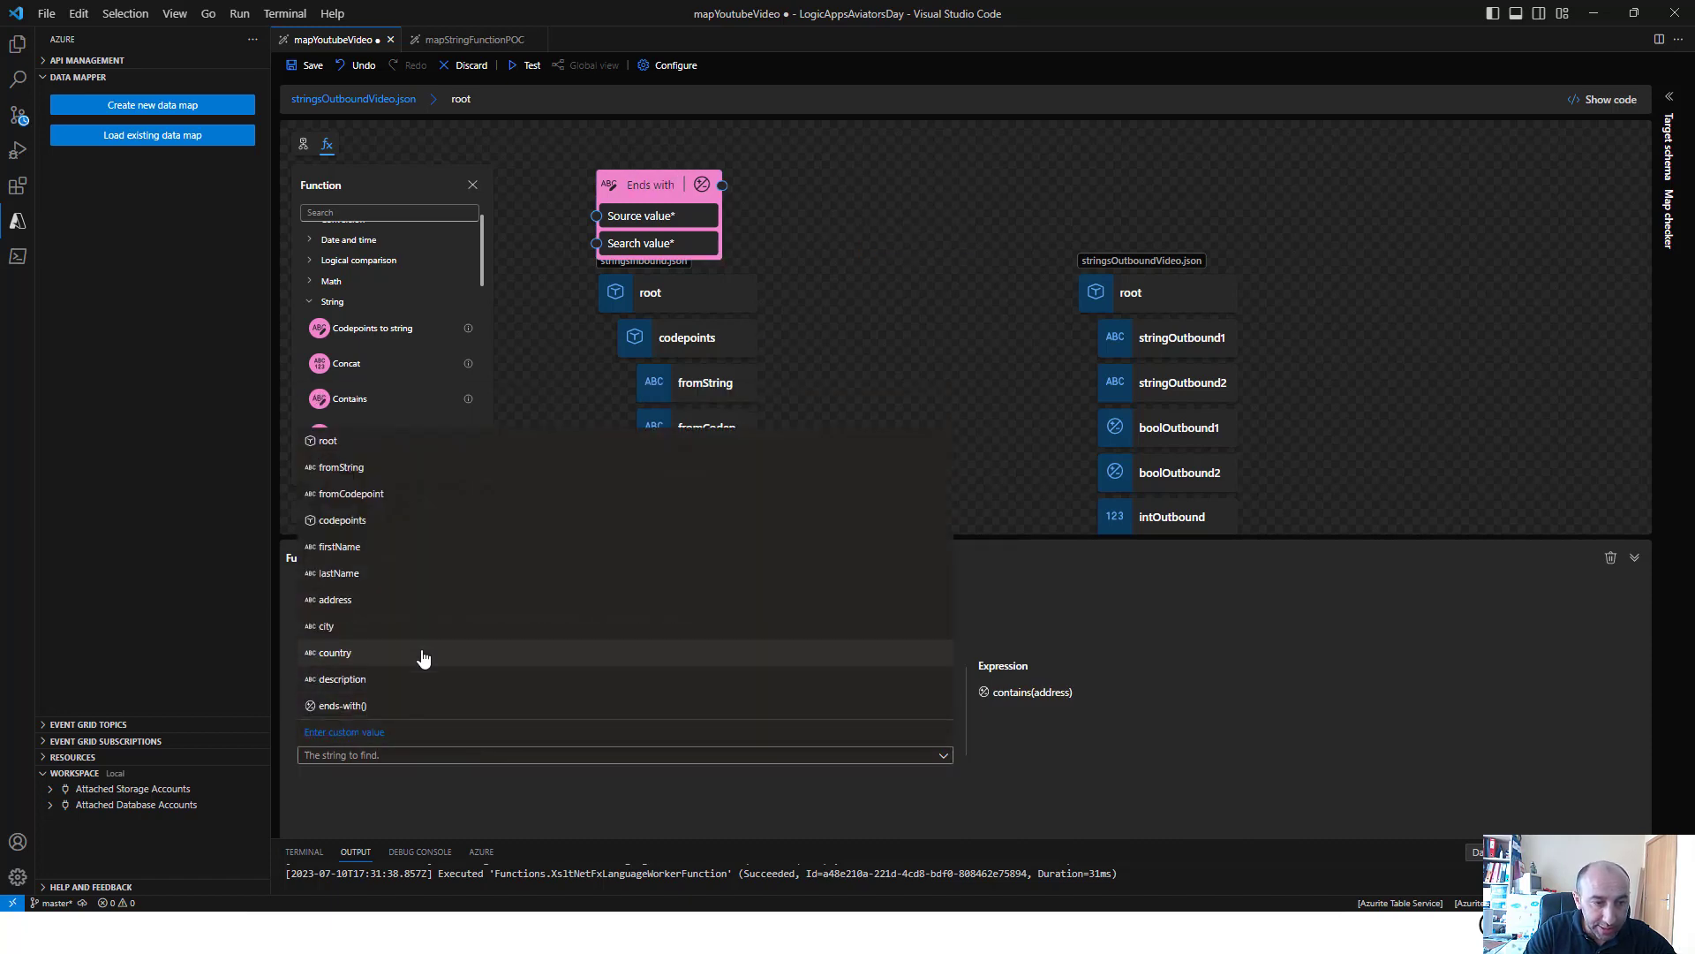
left_click(386, 732)
type("\"")
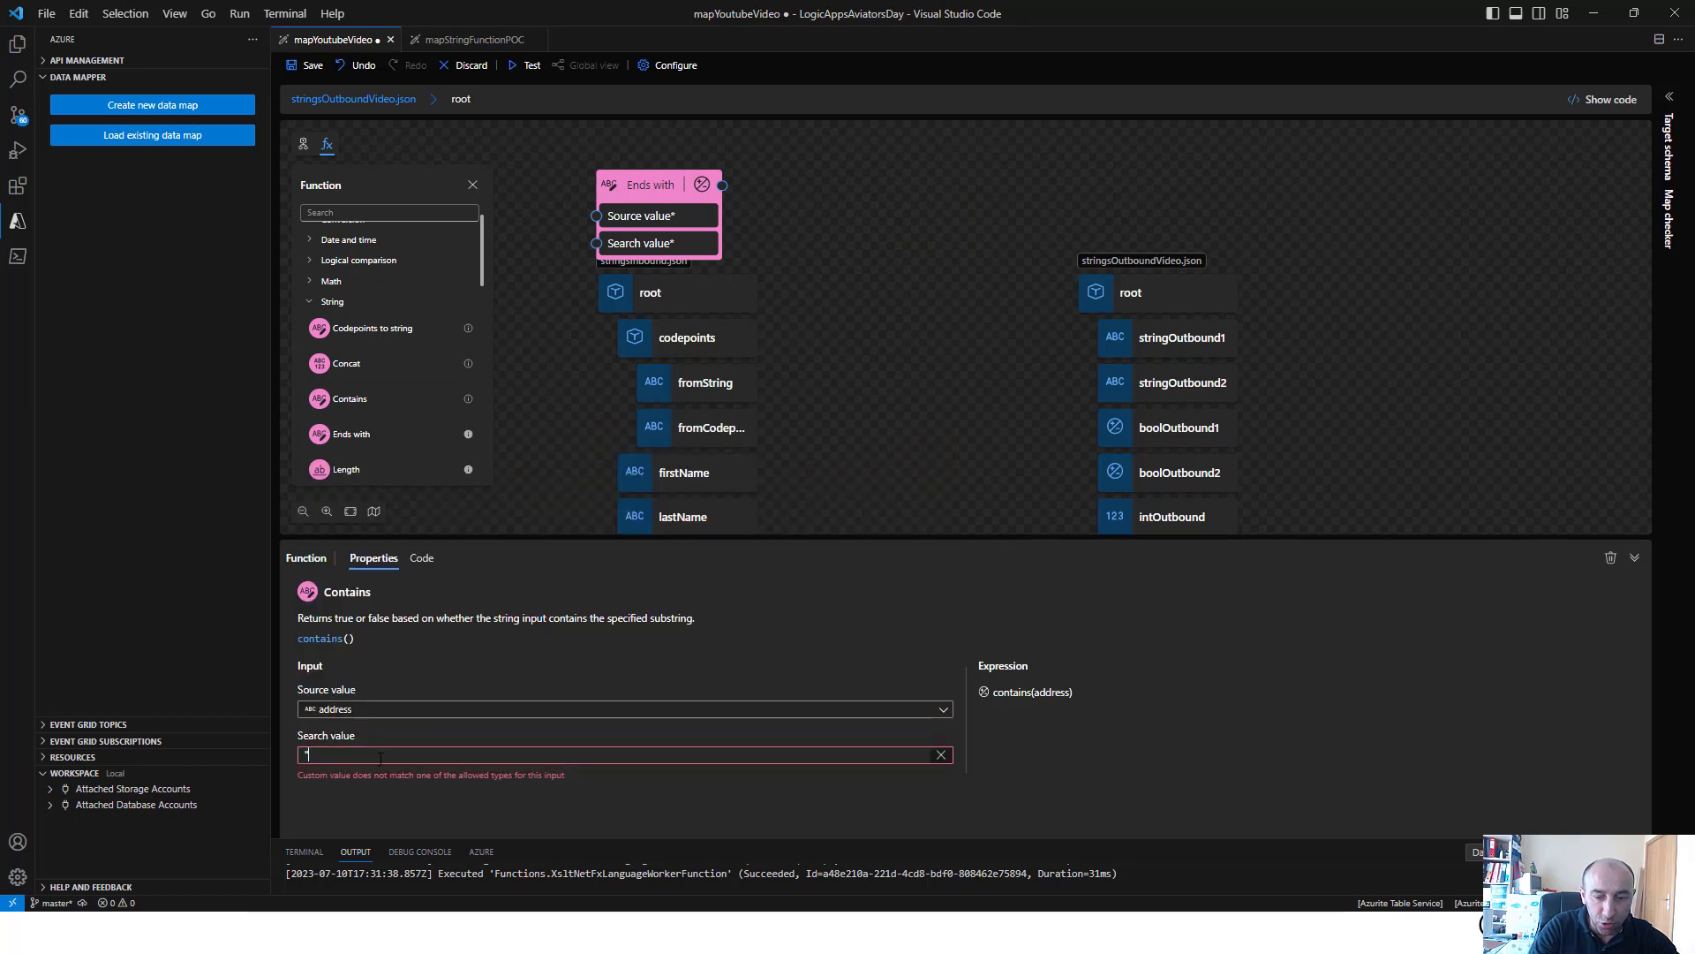
type("Portugal\"")
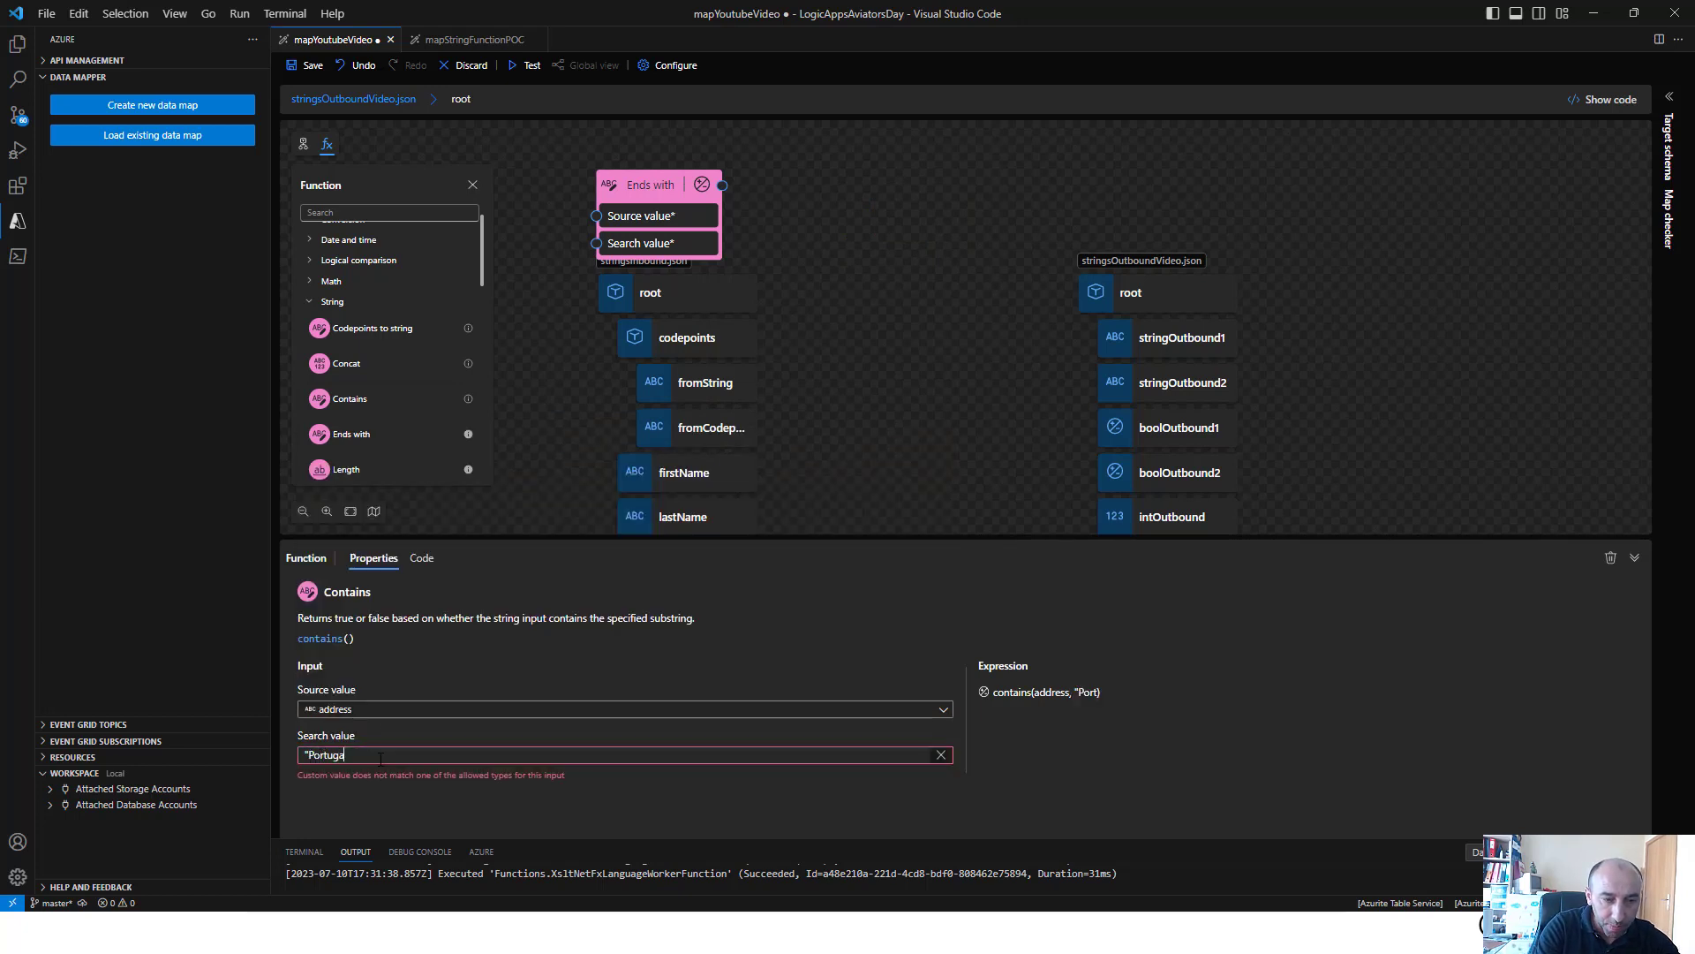
left_click(971, 376)
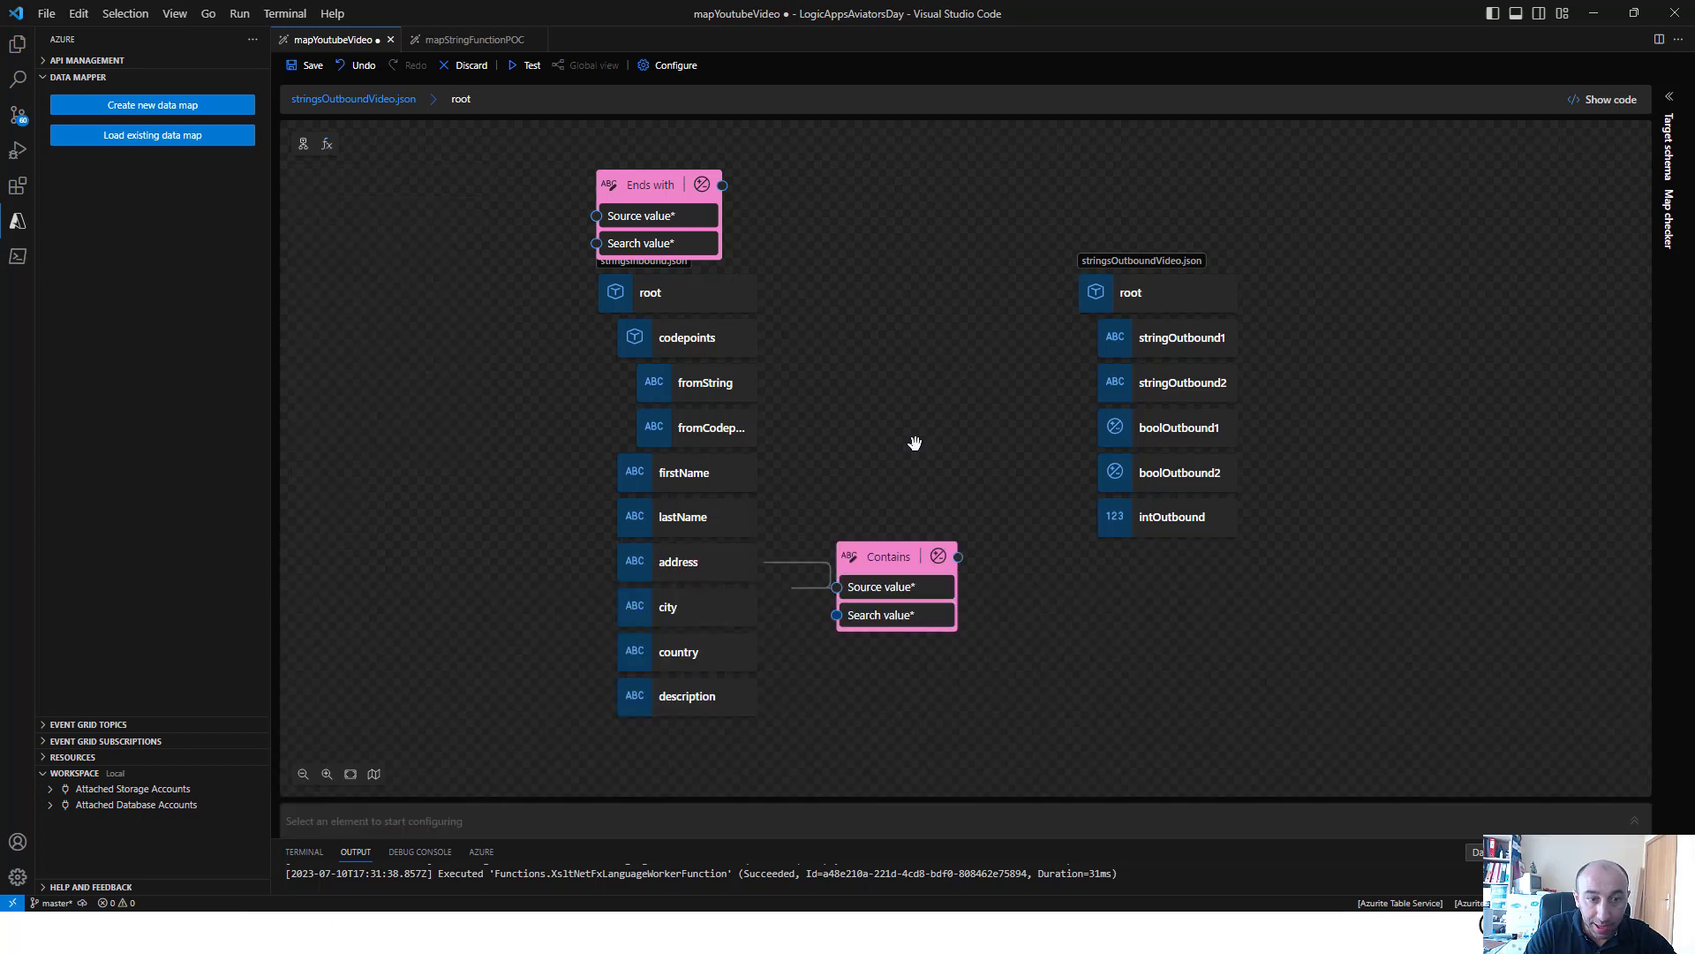
left_click_drag(958, 557, 1093, 427)
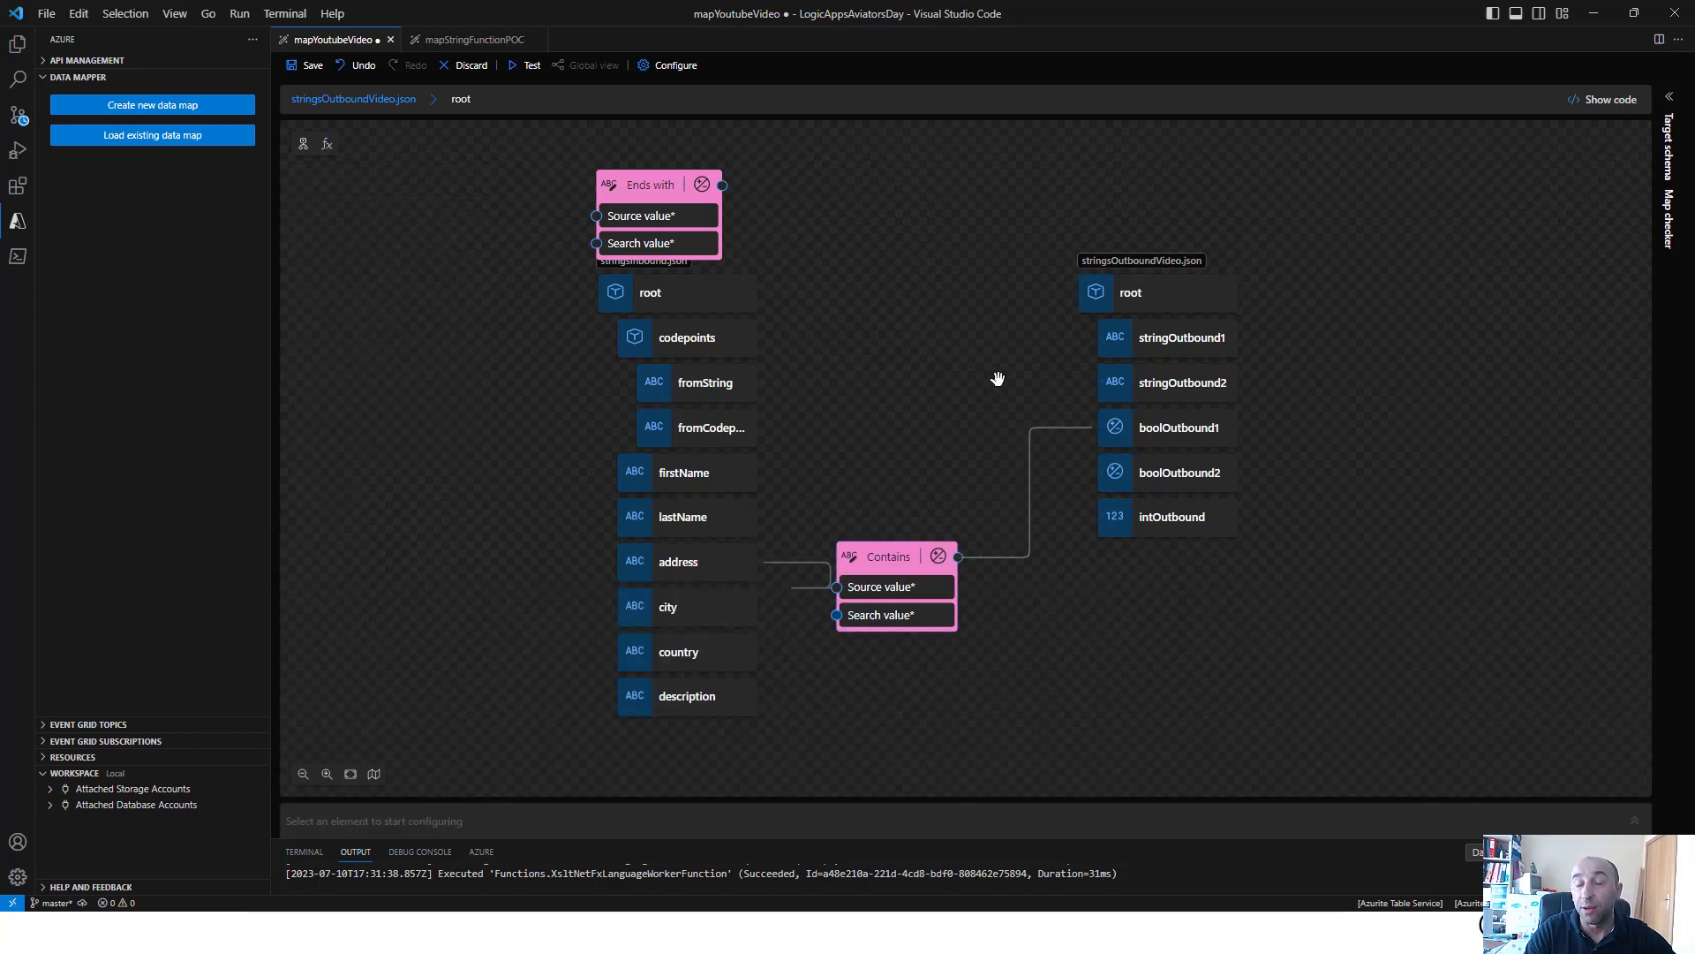
Set the Ends with source value to address and its search value to "Porto", and connect its output to boolOutbound2
left_click(650, 188)
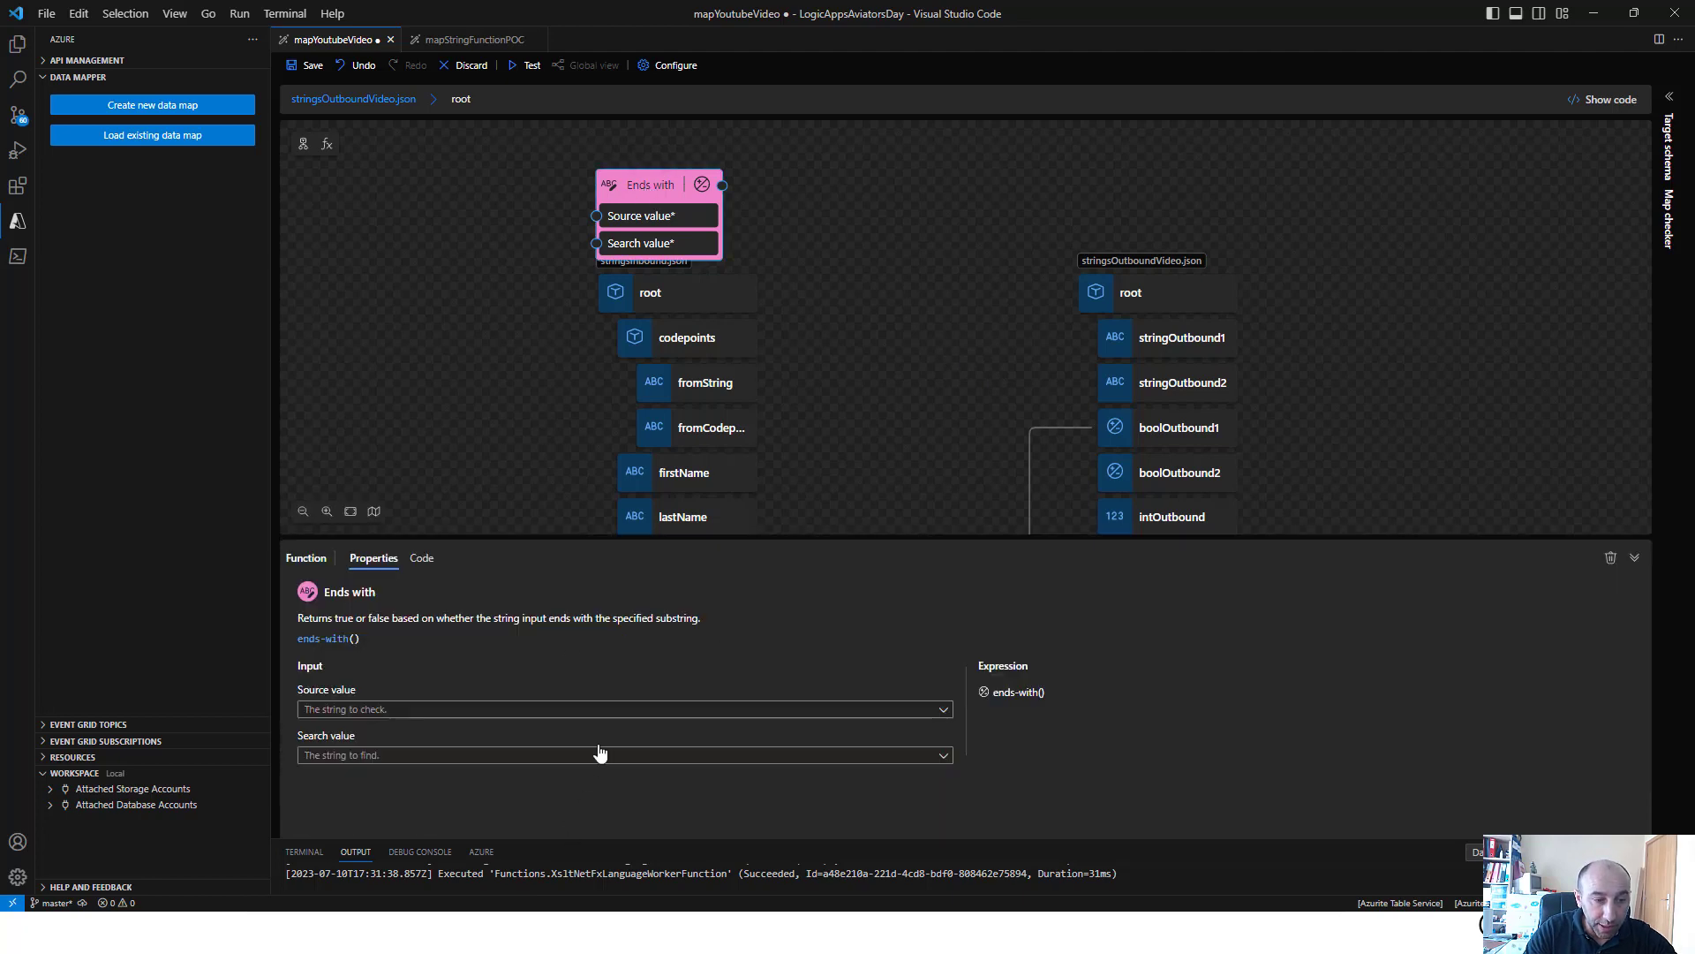
left_click(617, 709)
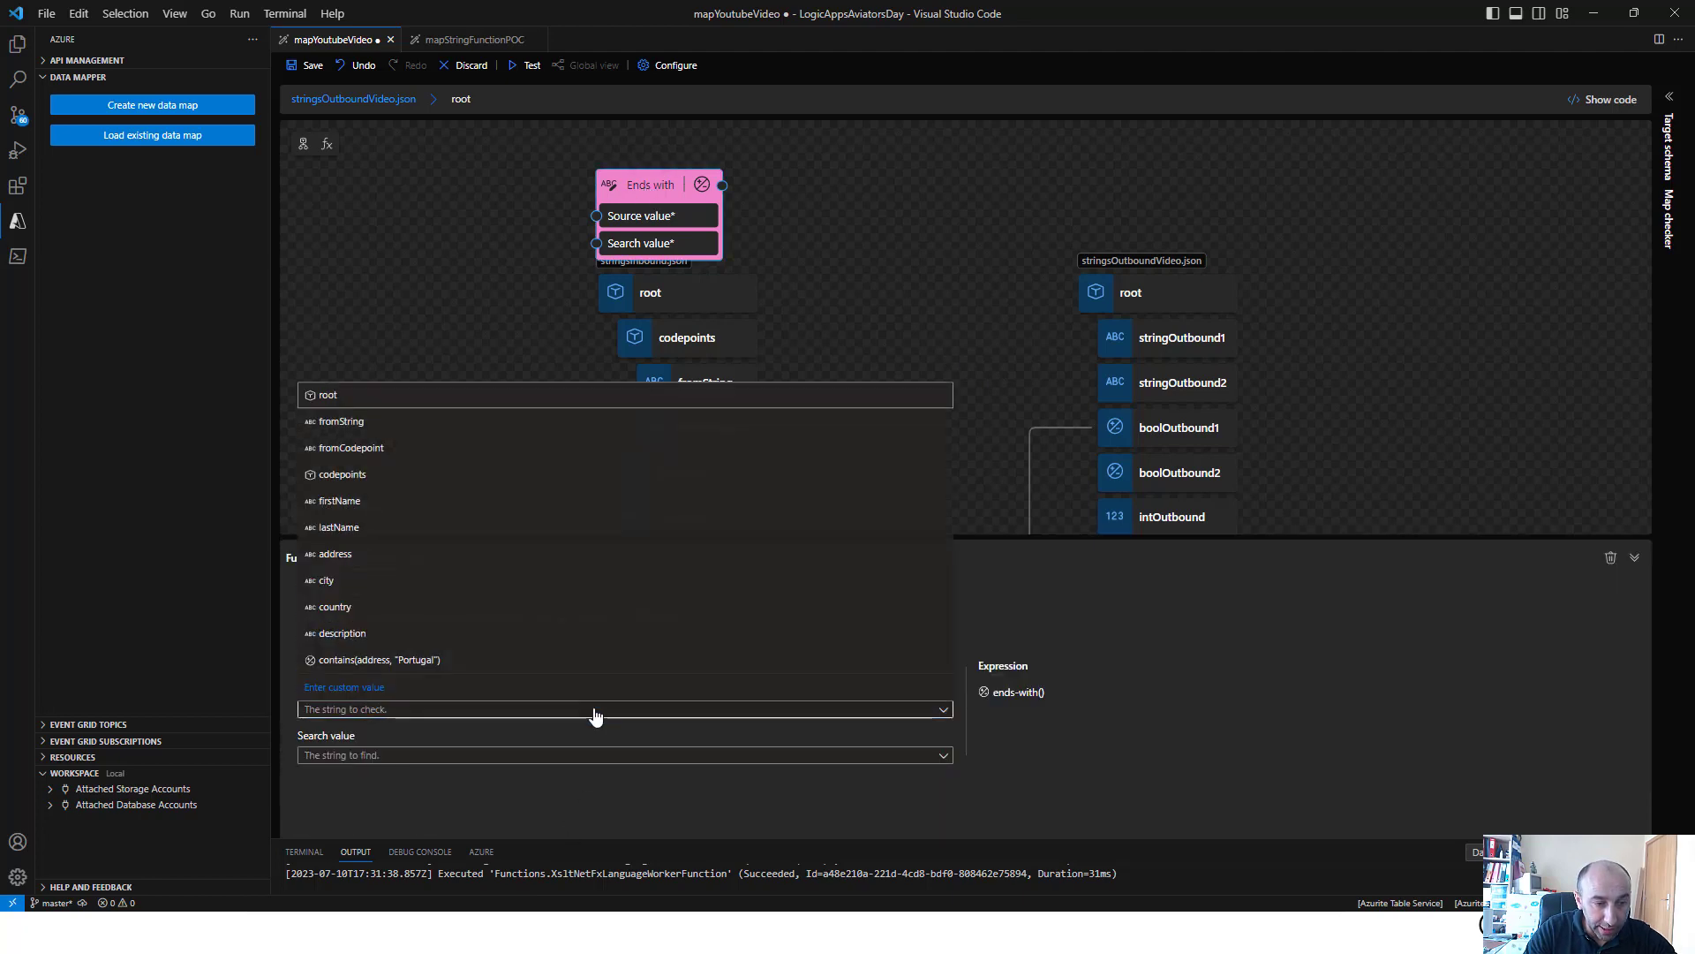
left_click(458, 555)
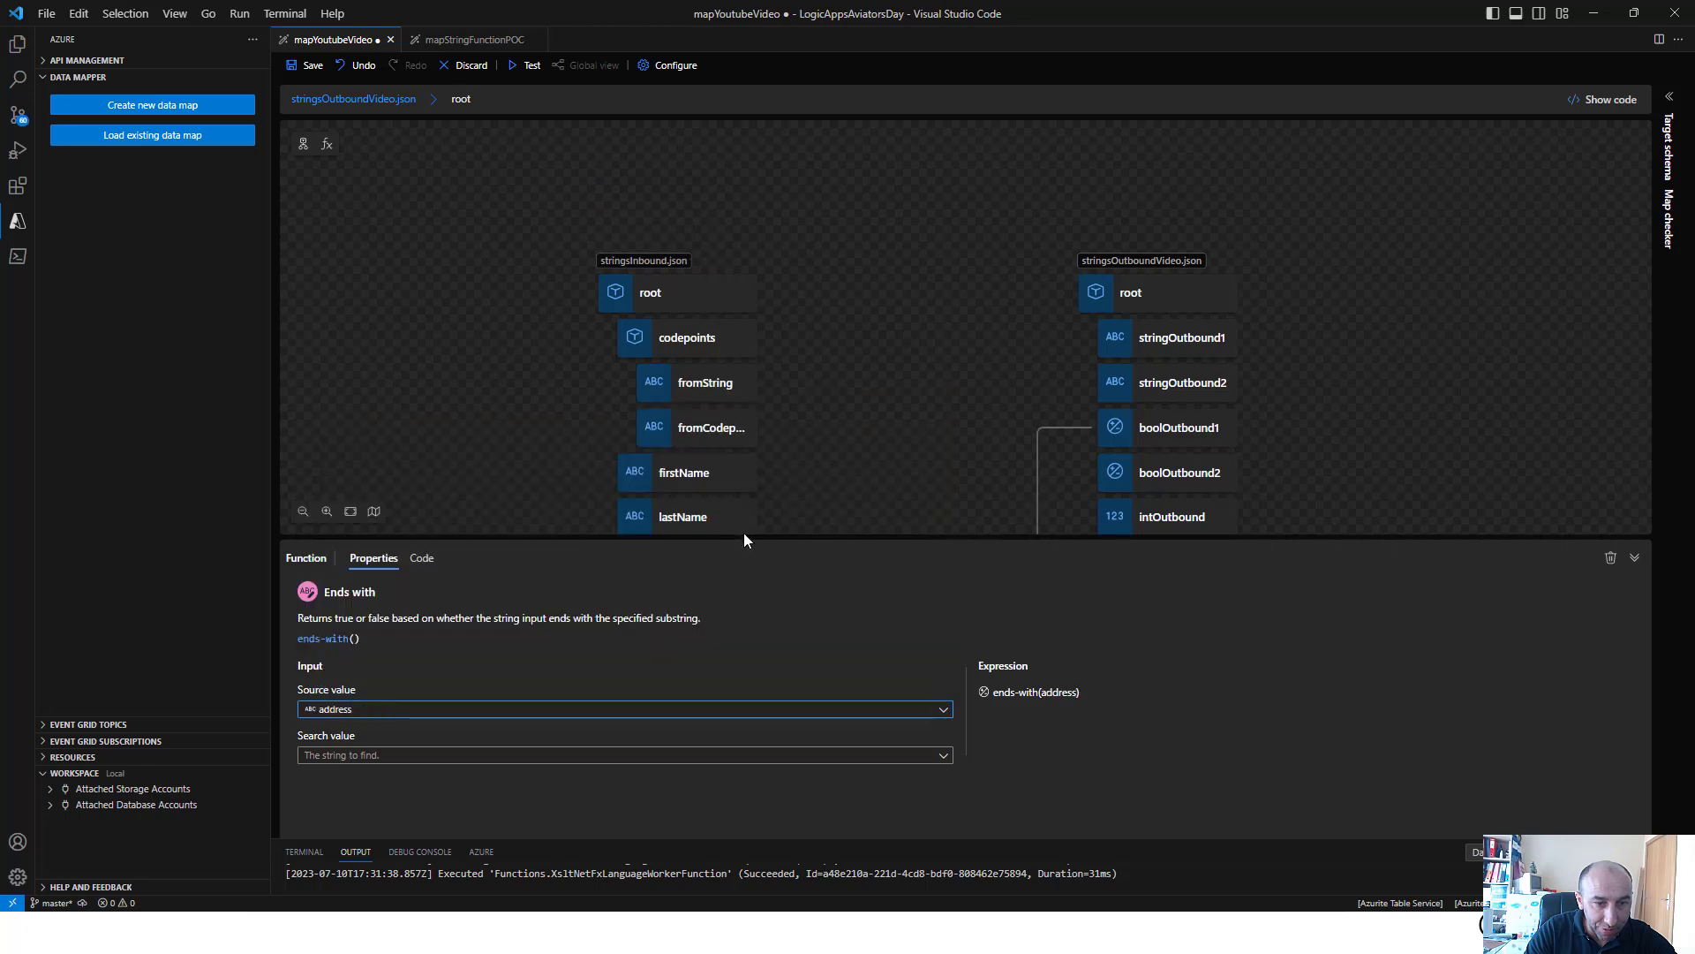
scroll(901, 414, "down", 5)
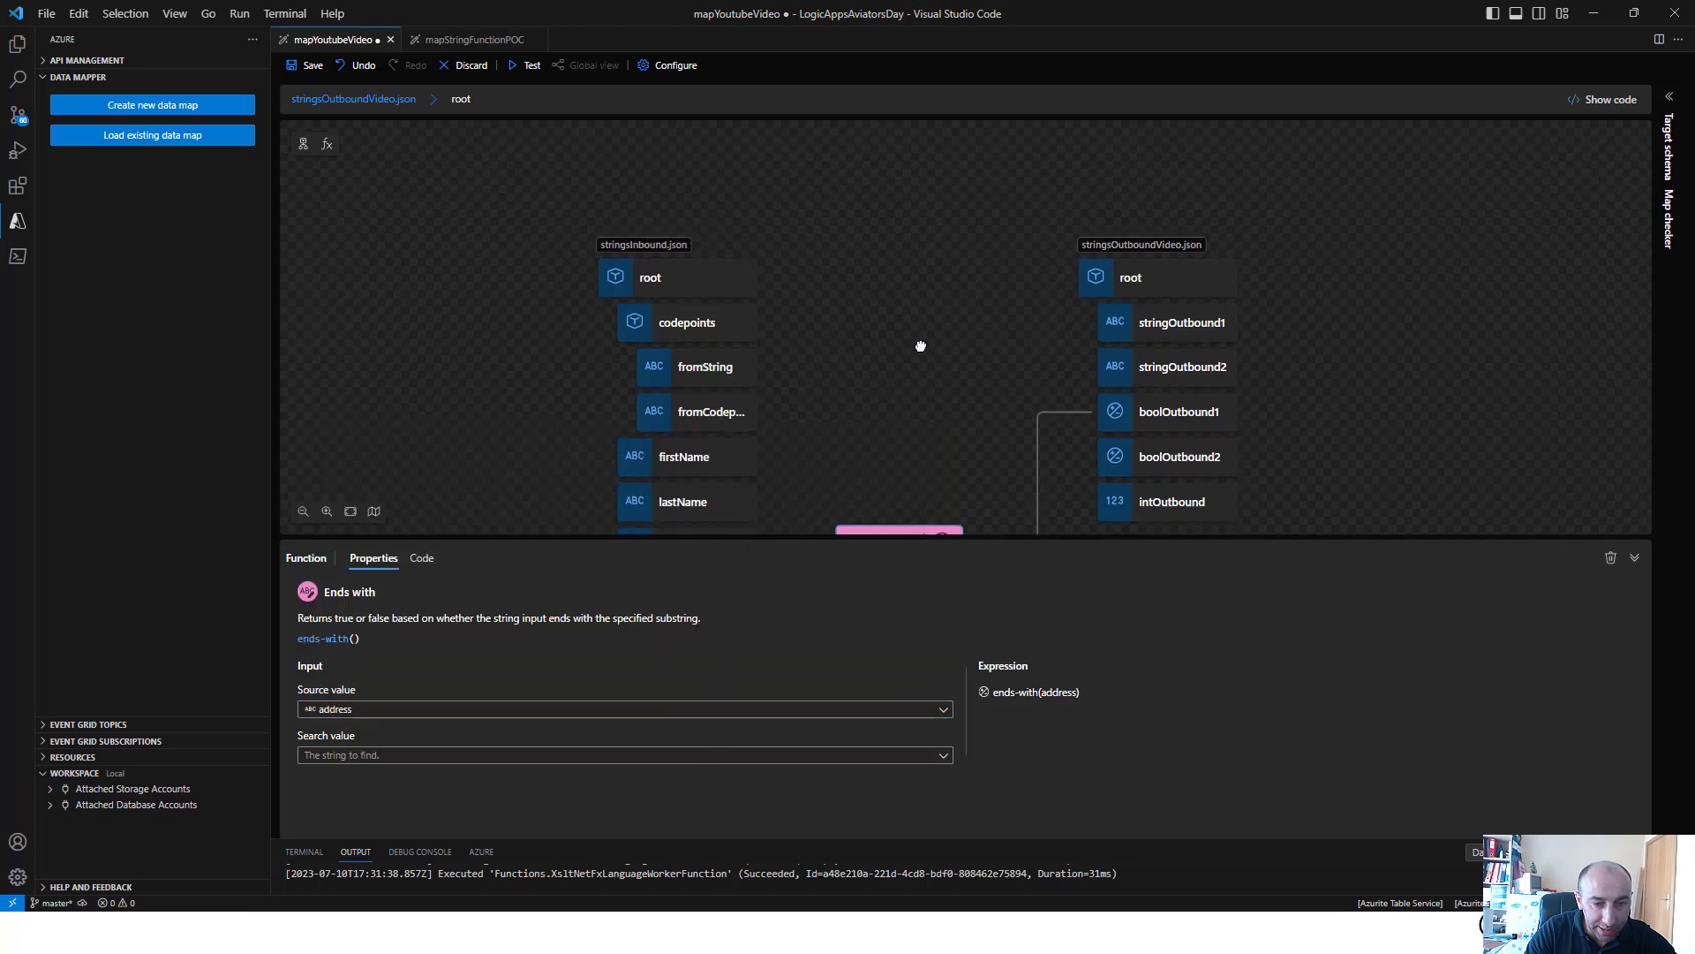
left_click(542, 756)
left_click(379, 732)
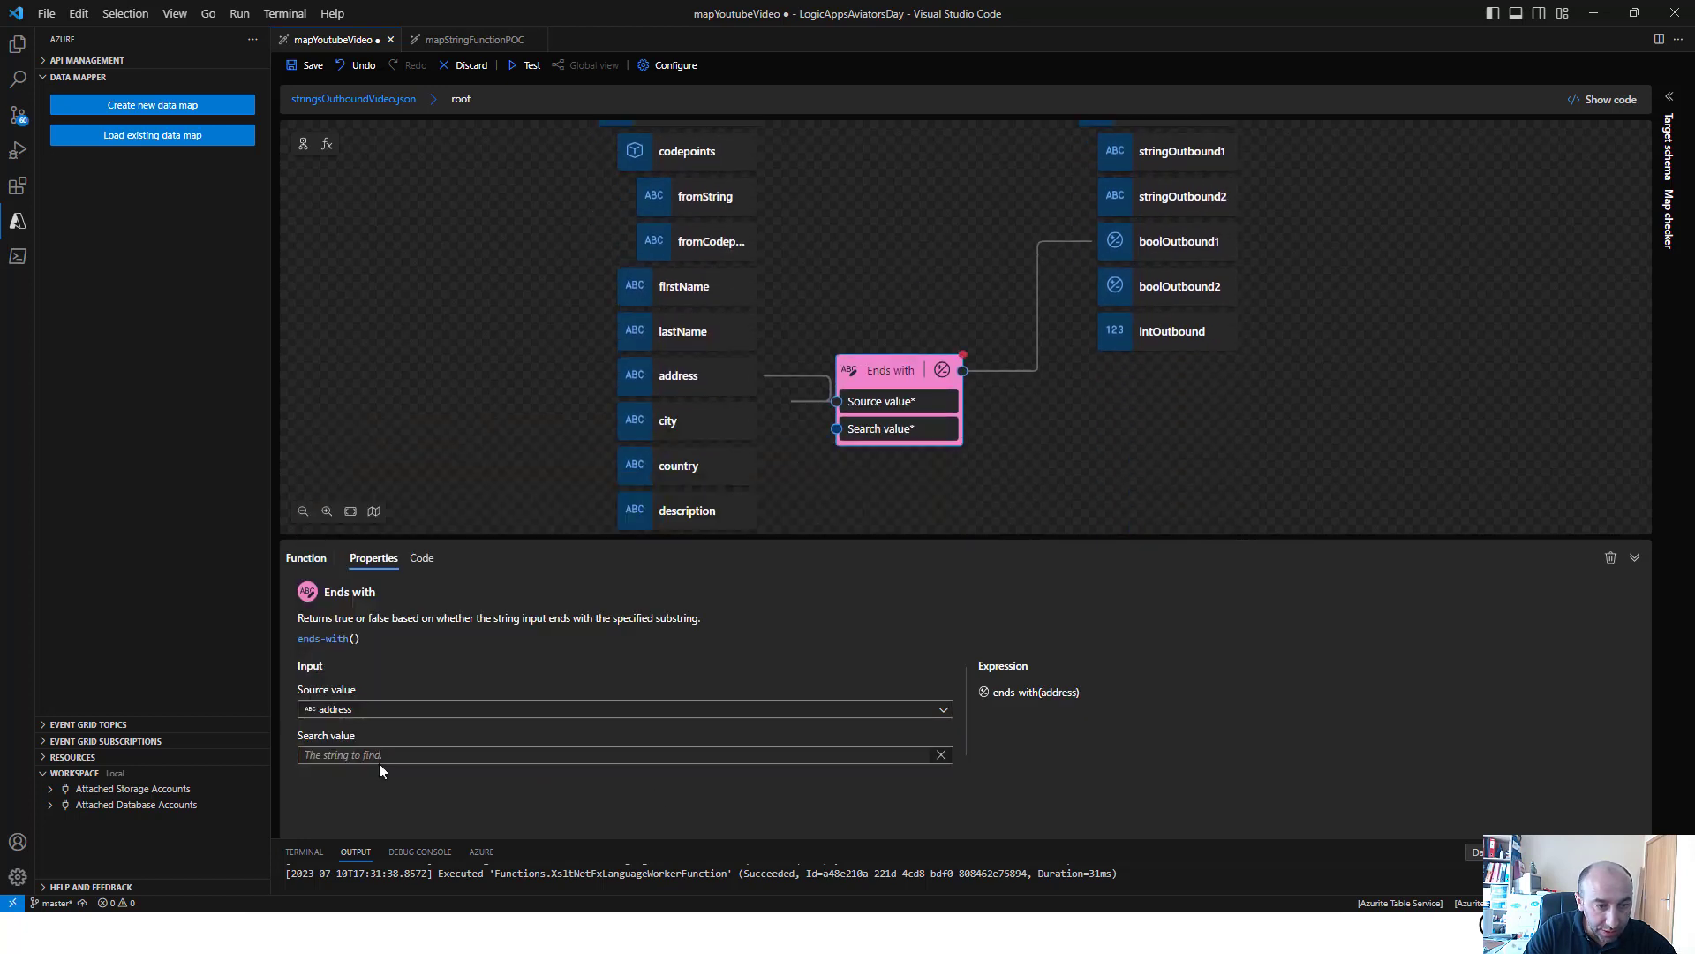
type("\"Po")
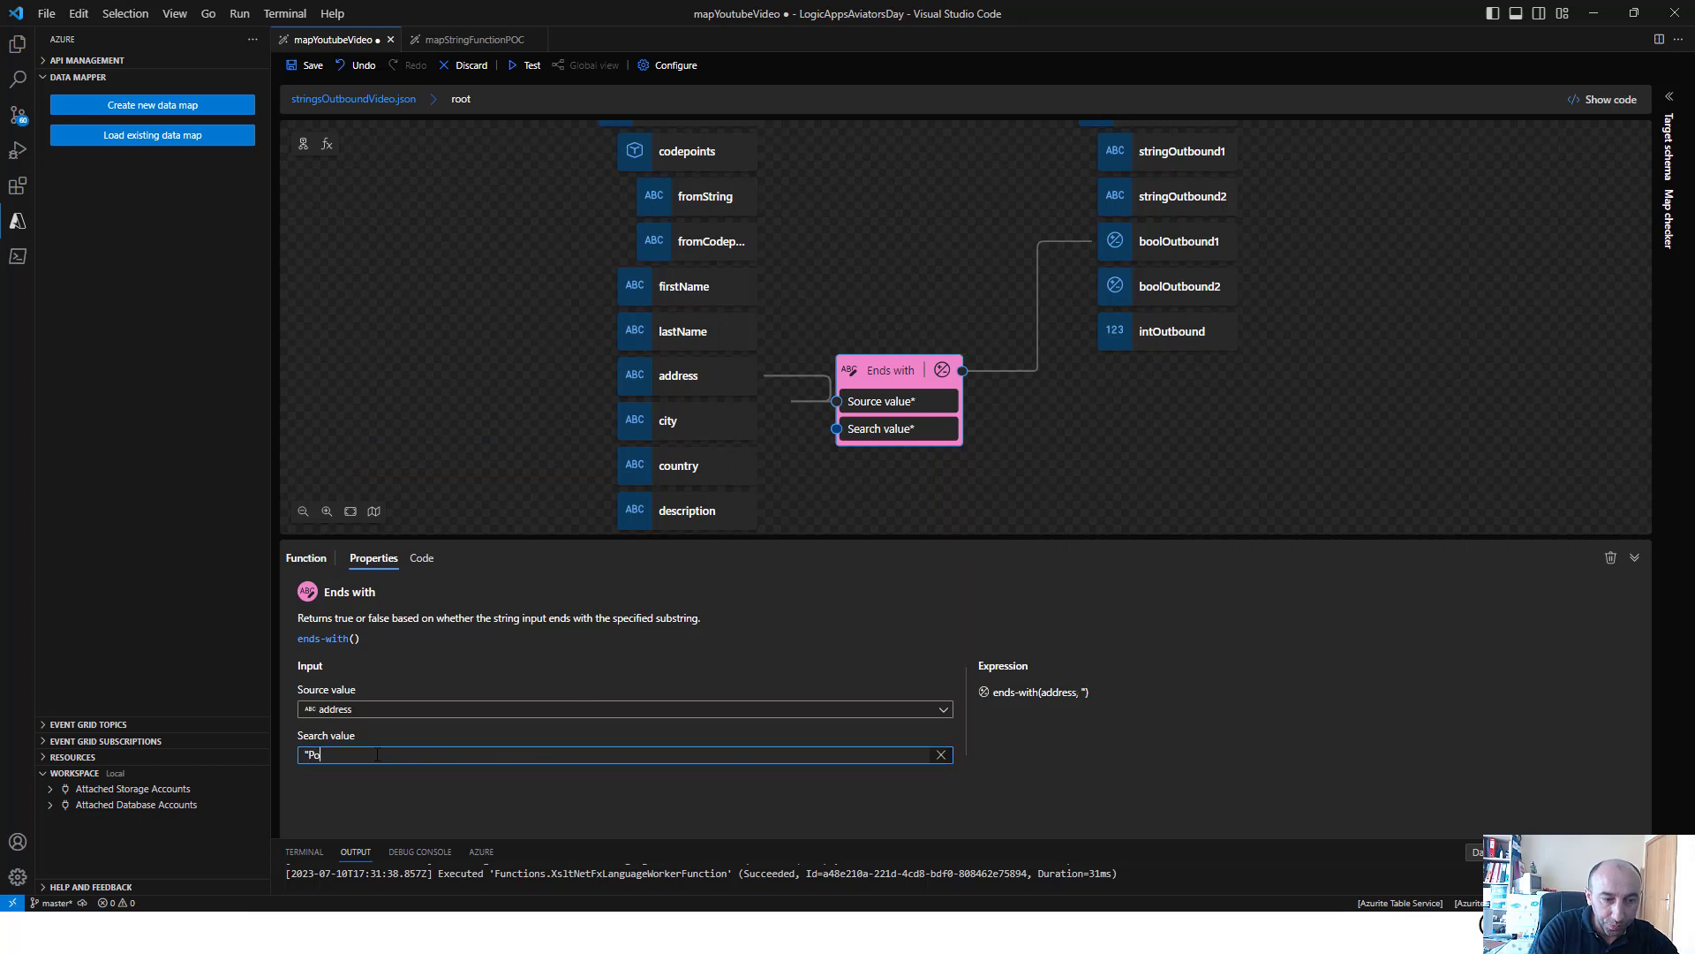
type("rto\"")
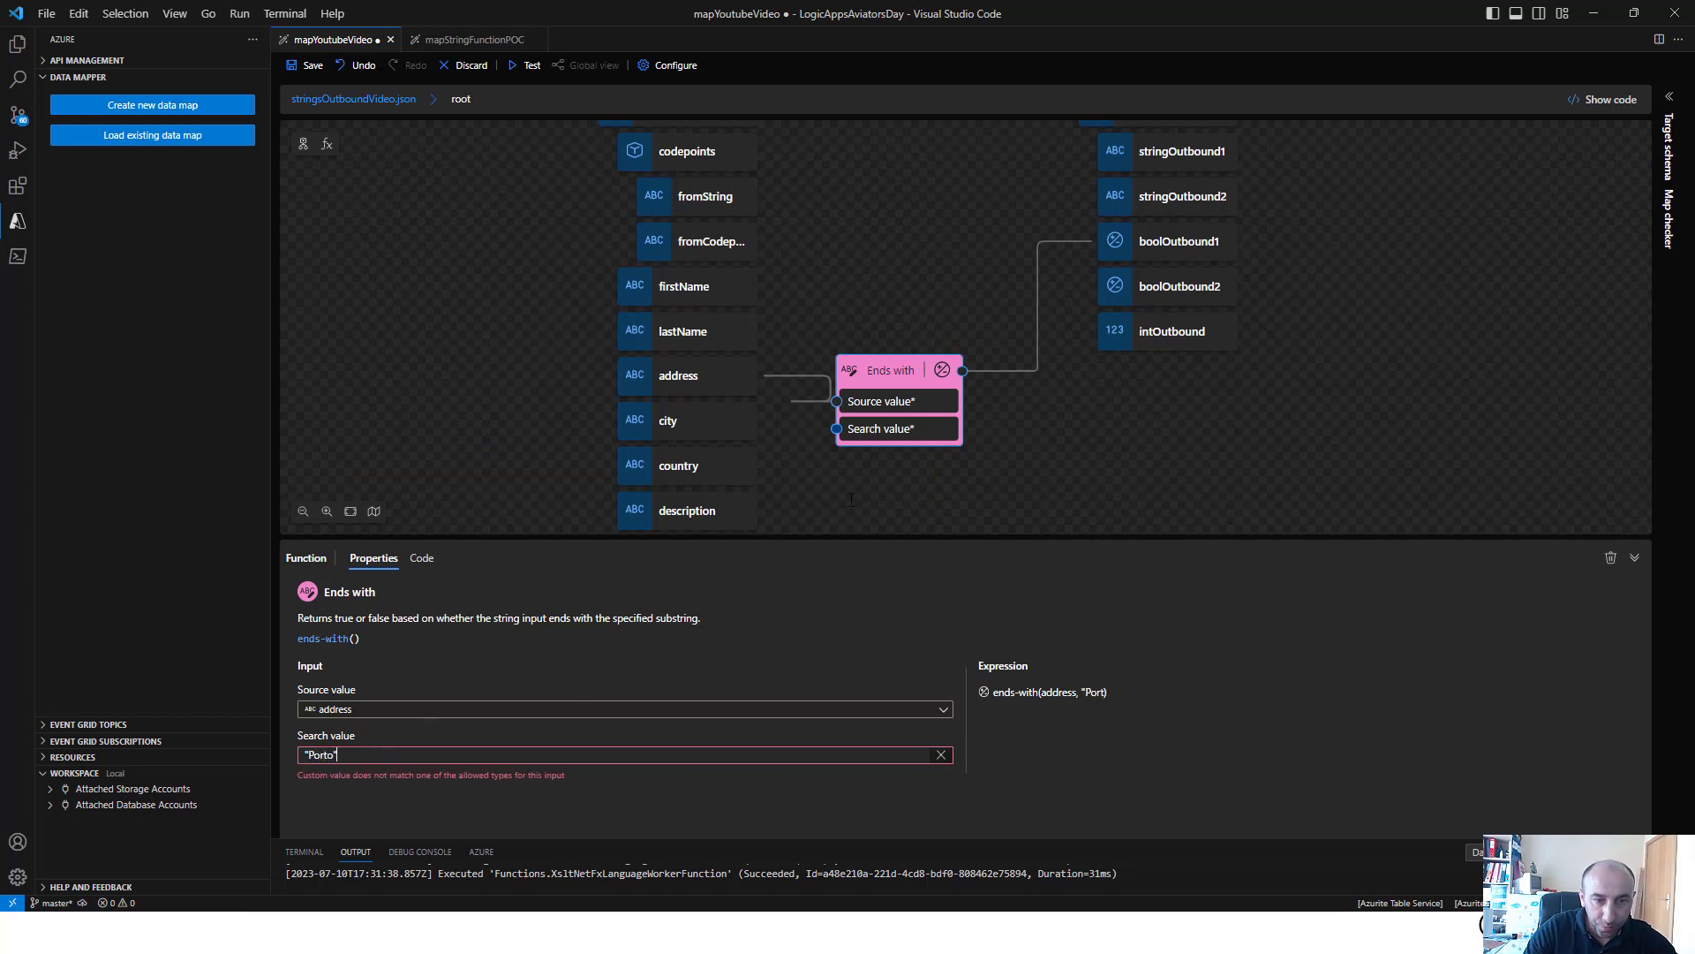
left_click_drag(962, 370, 1106, 290)
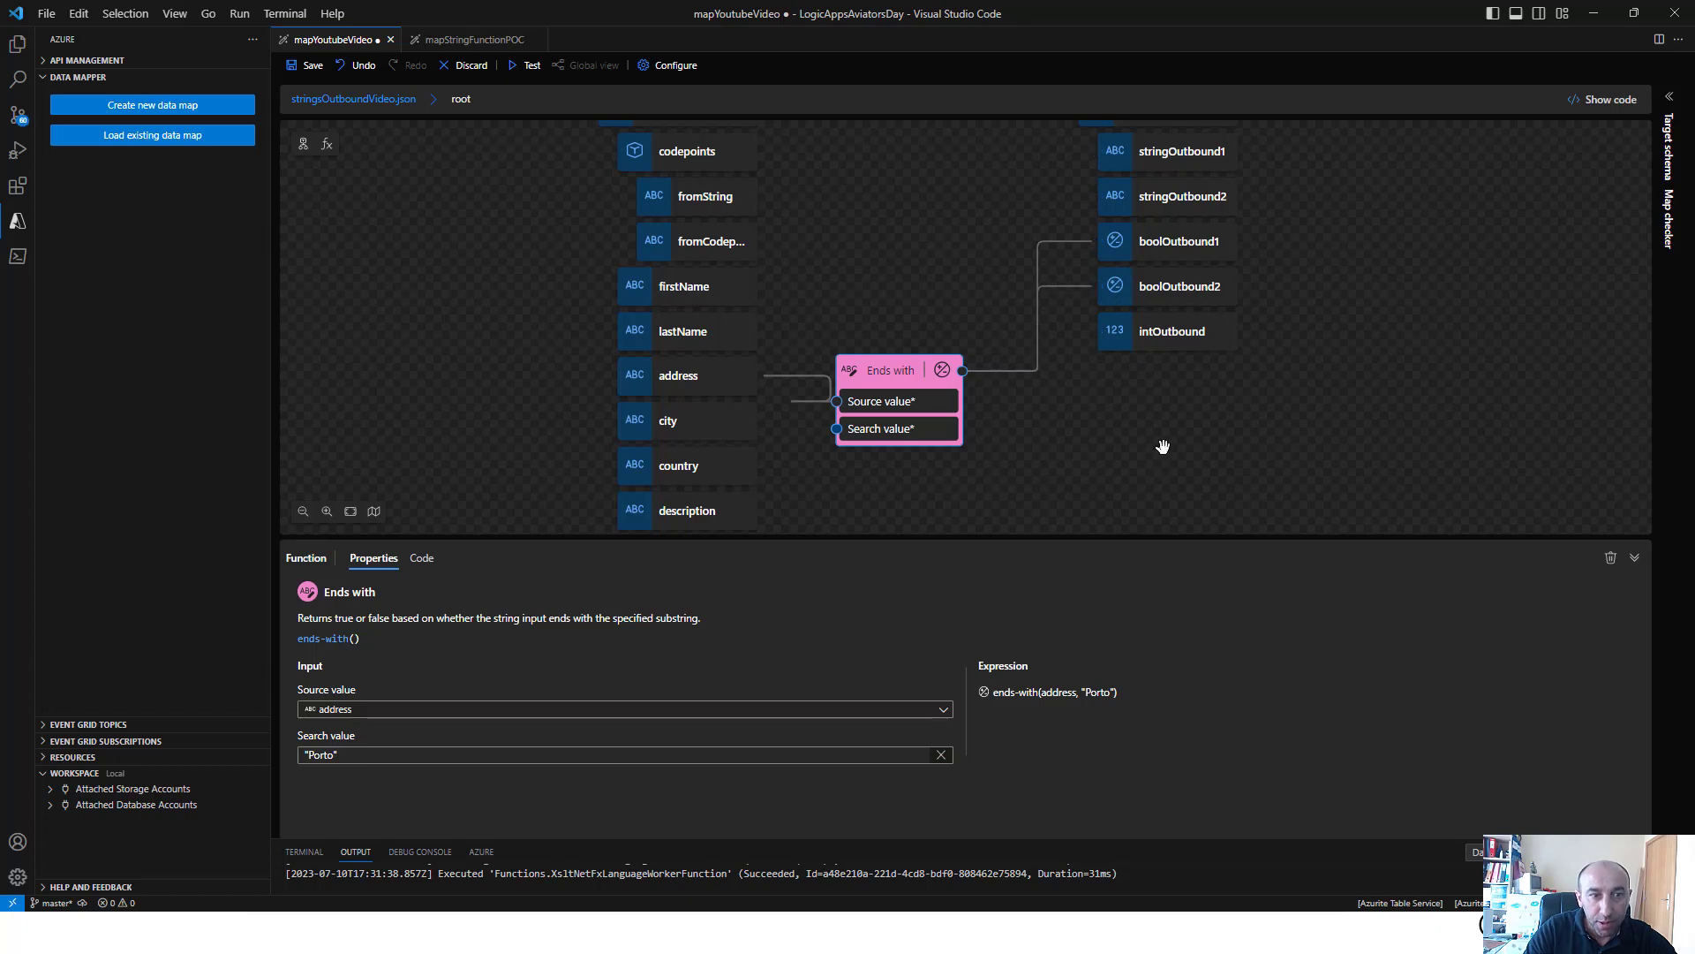
Save the map, review the address in the test input, and run the map test to check boolOutbound1 and boolOutbound2
left_click(306, 65)
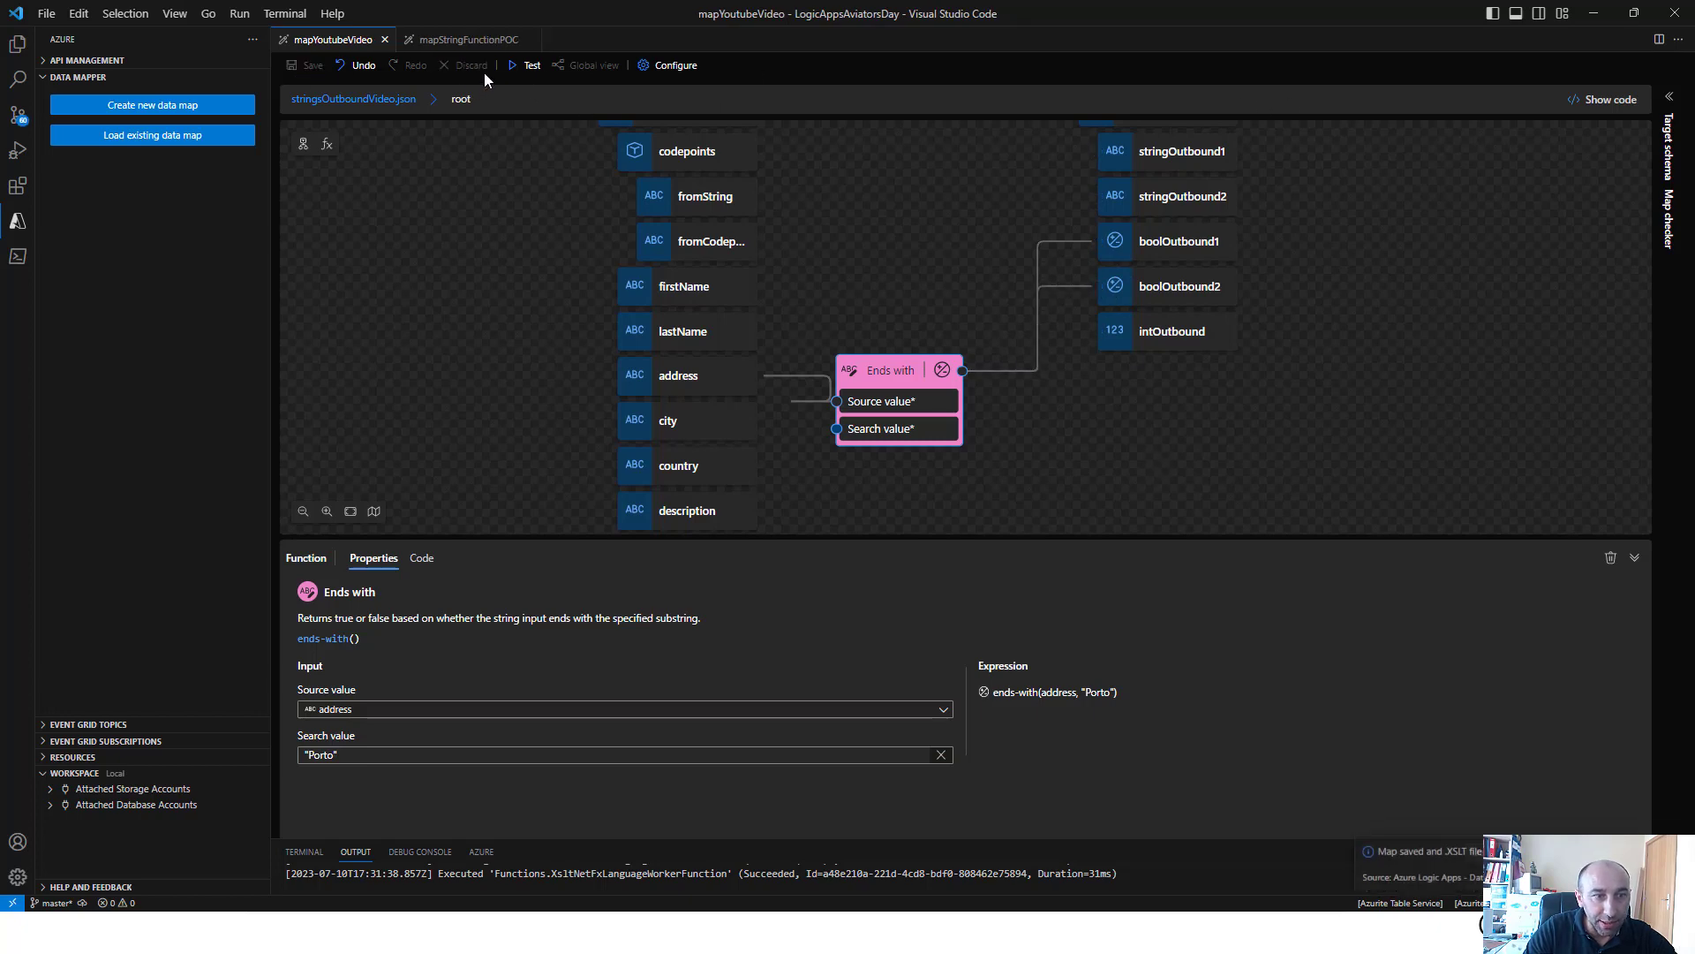
left_click(528, 65)
left_click(1251, 103)
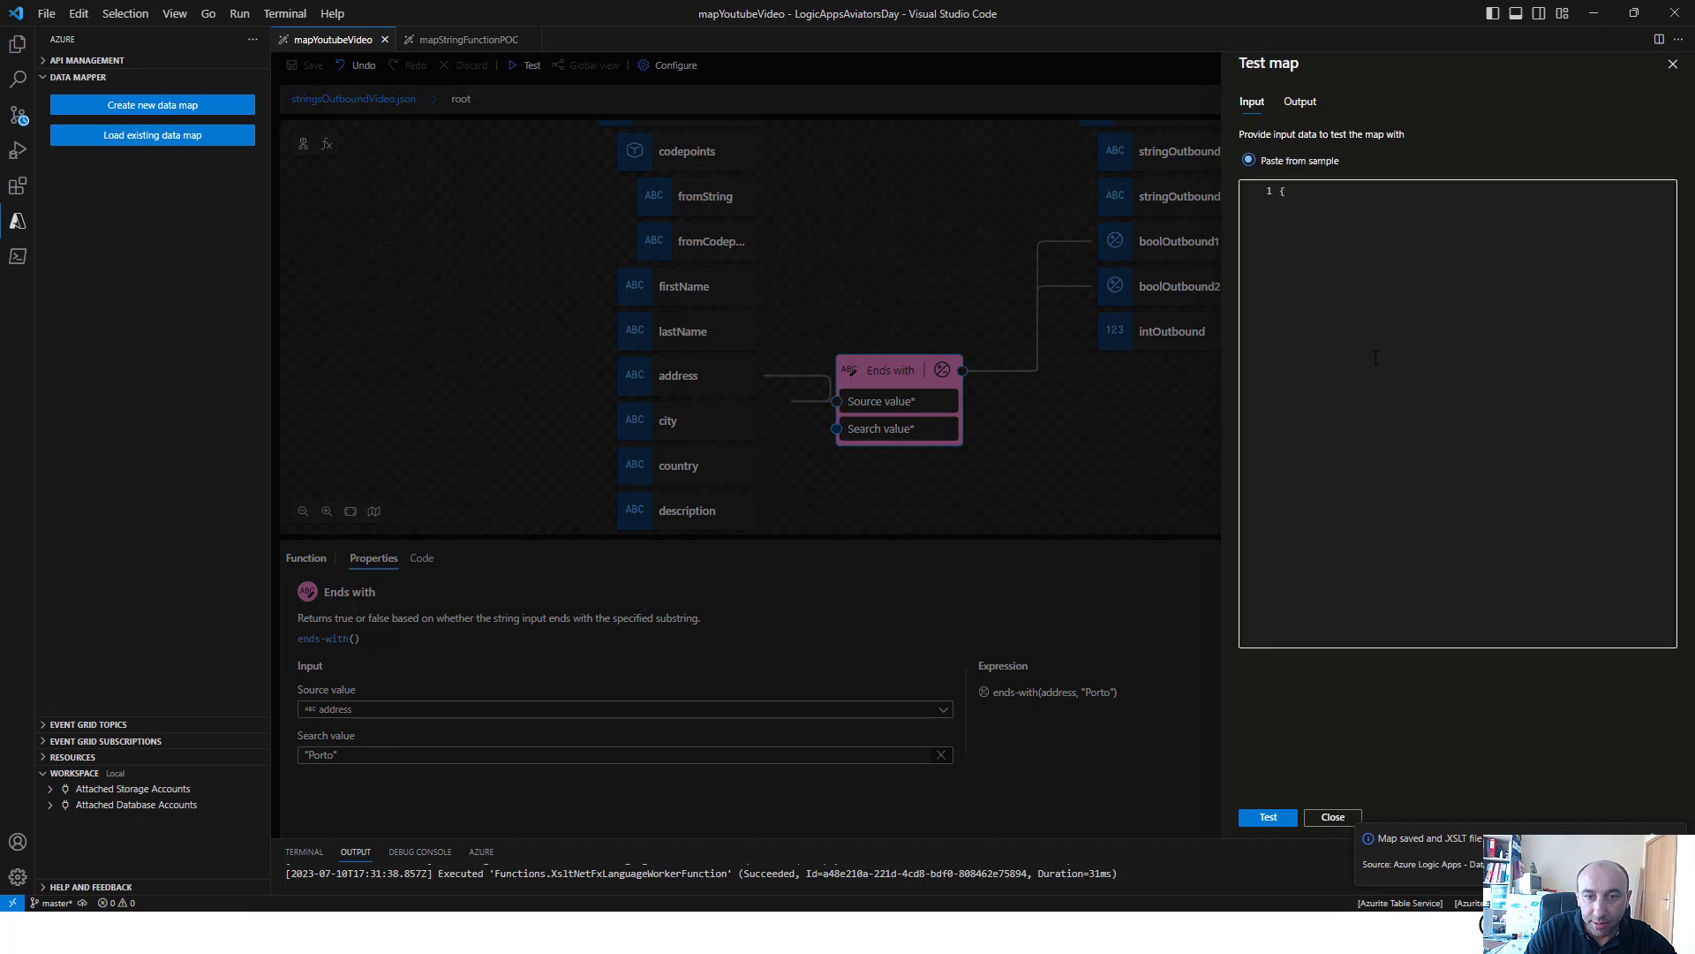
double_click(1320, 289)
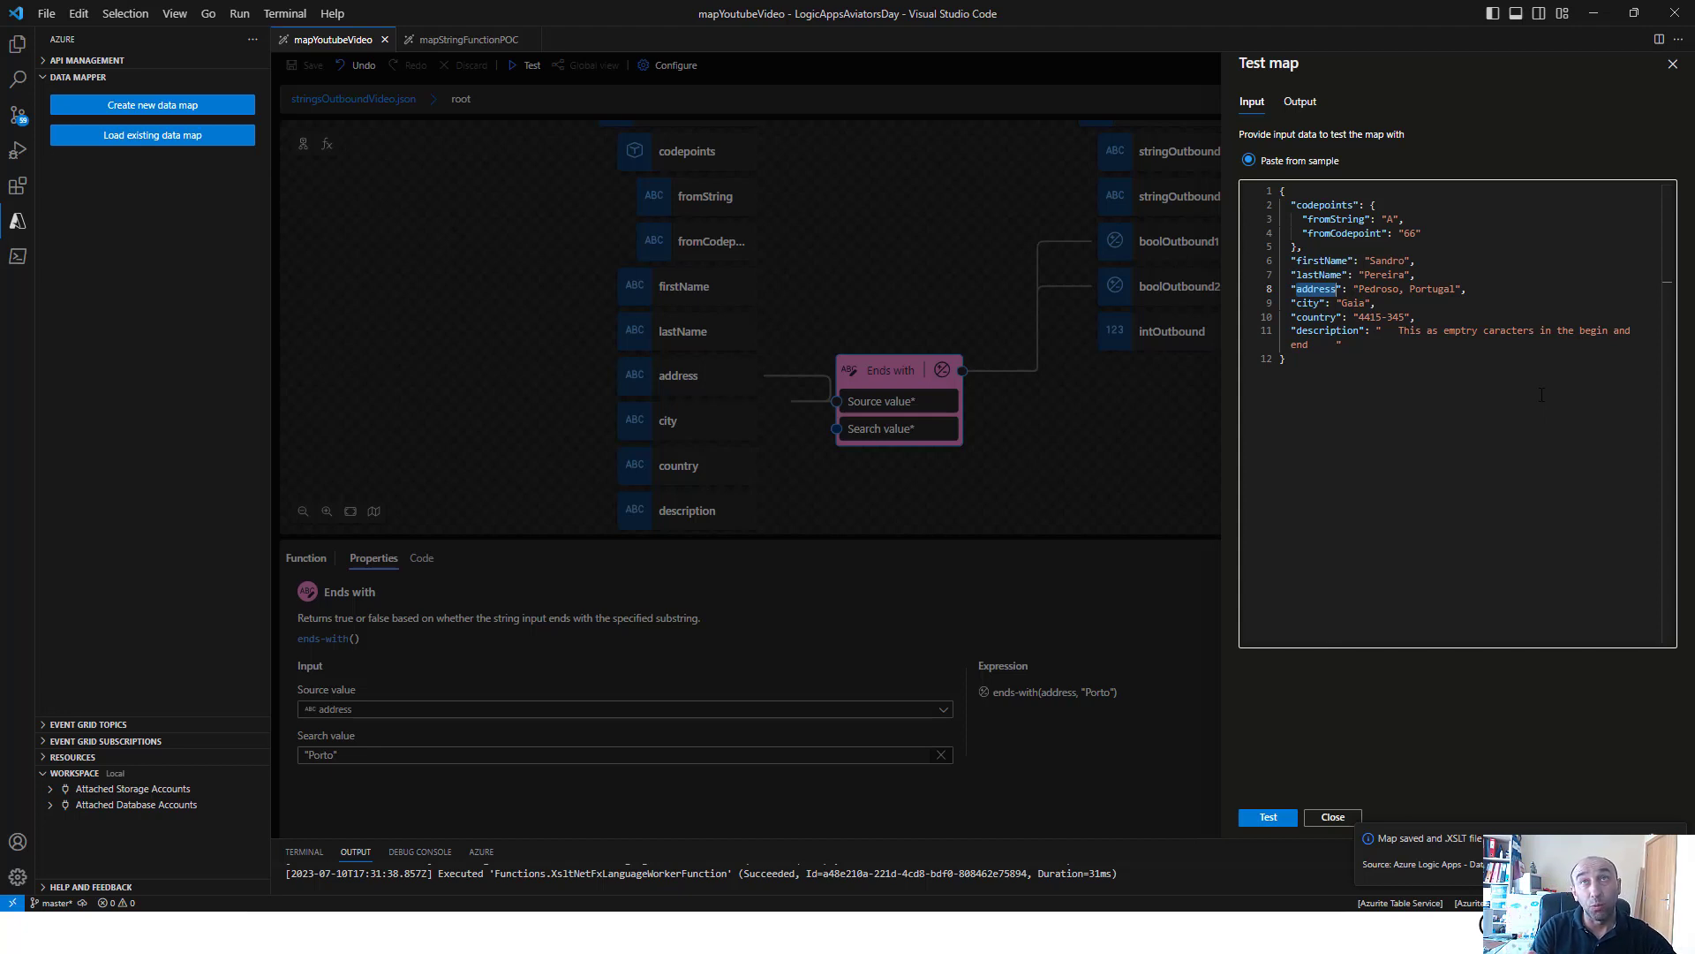
left_click(1253, 818)
double_click(1400, 219)
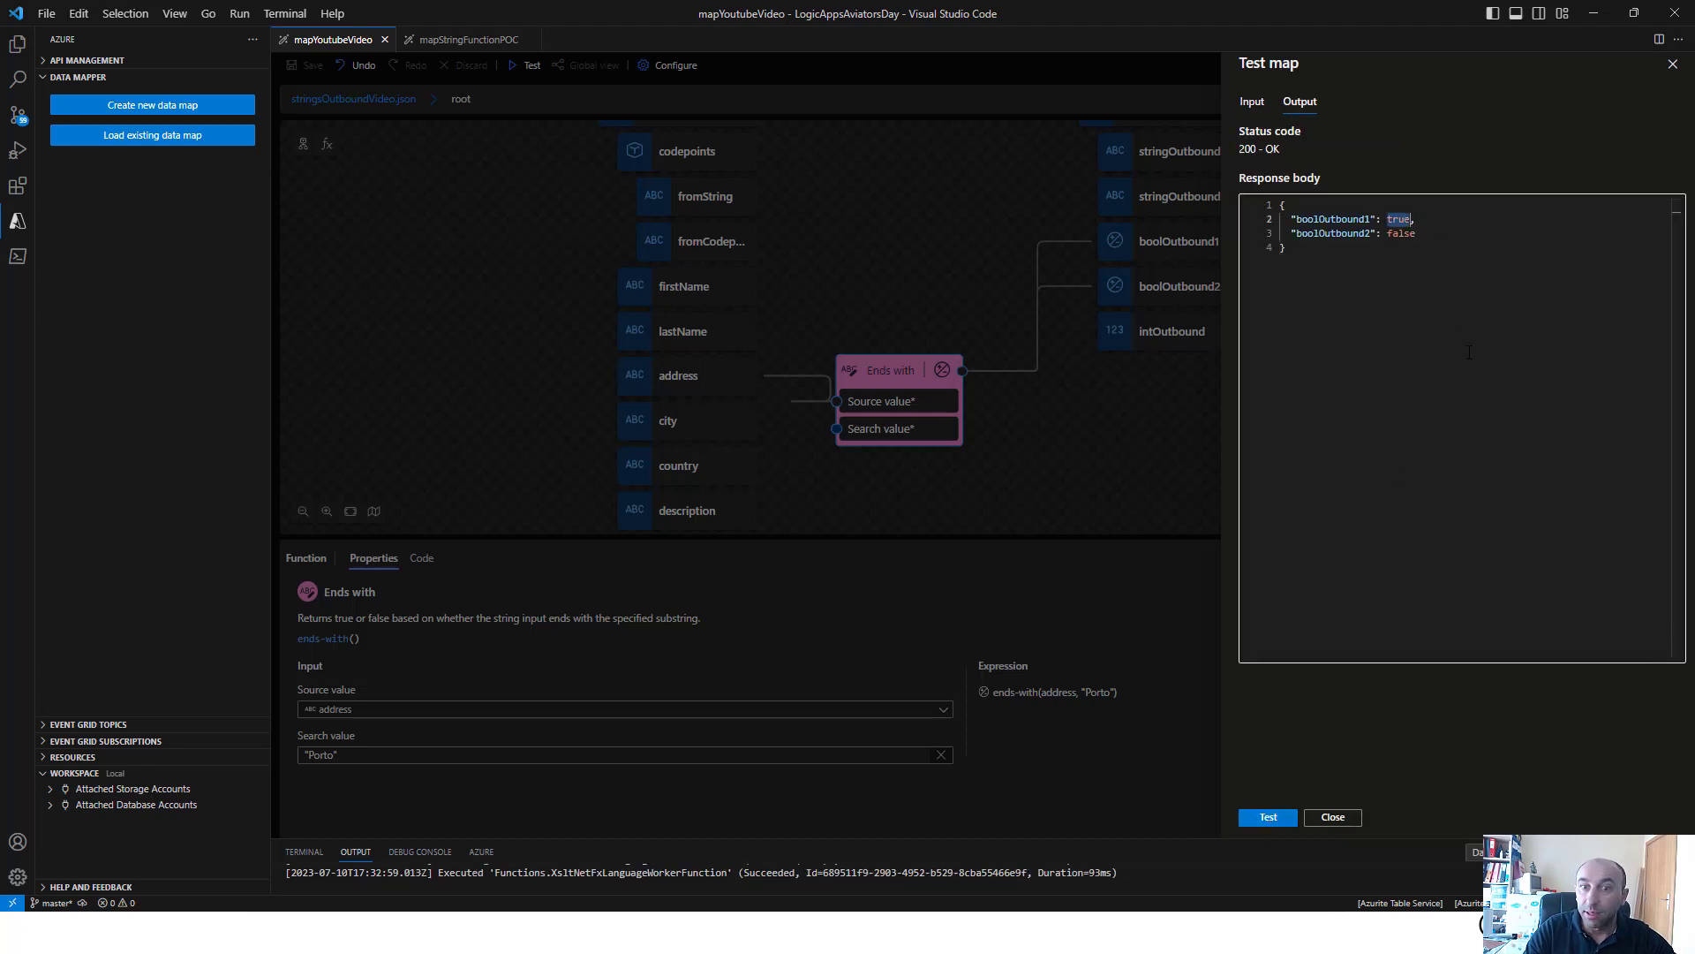
Close the map test and delete the Ends with and Contains functions from the canvas
left_click(883, 370)
right_click(885, 372)
left_click(909, 386)
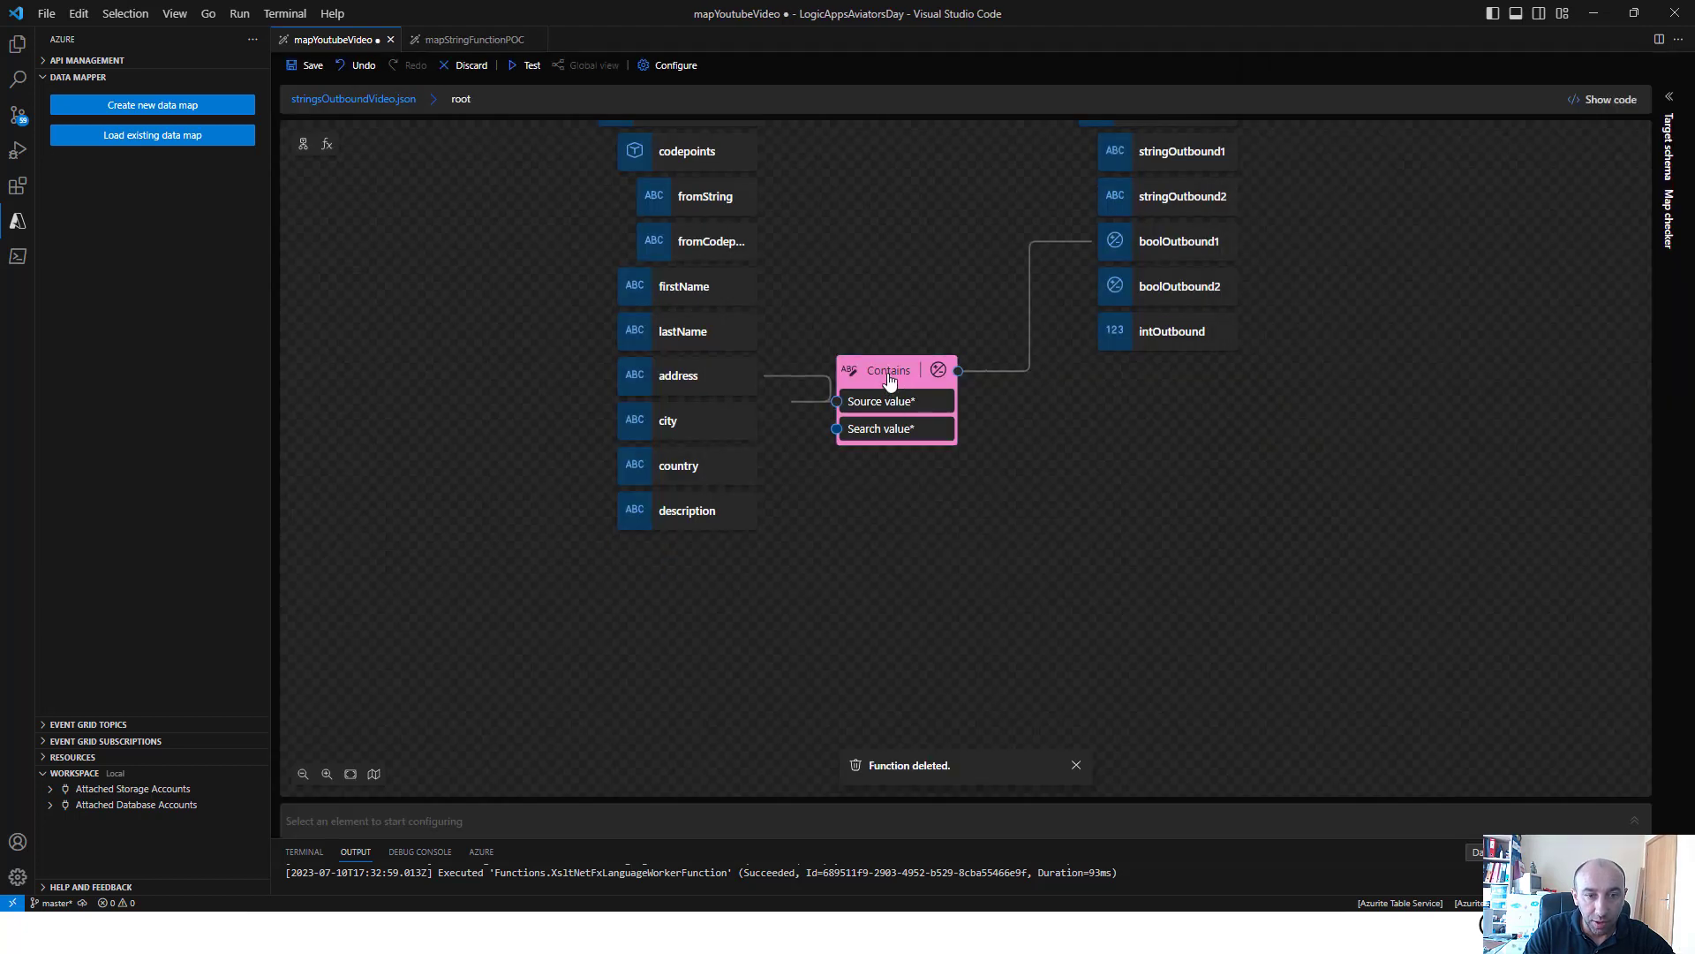
right_click(888, 375)
left_click(932, 390)
Add the Length string function with firstName as its source value, and connect its output to intOutbound
left_click(324, 143)
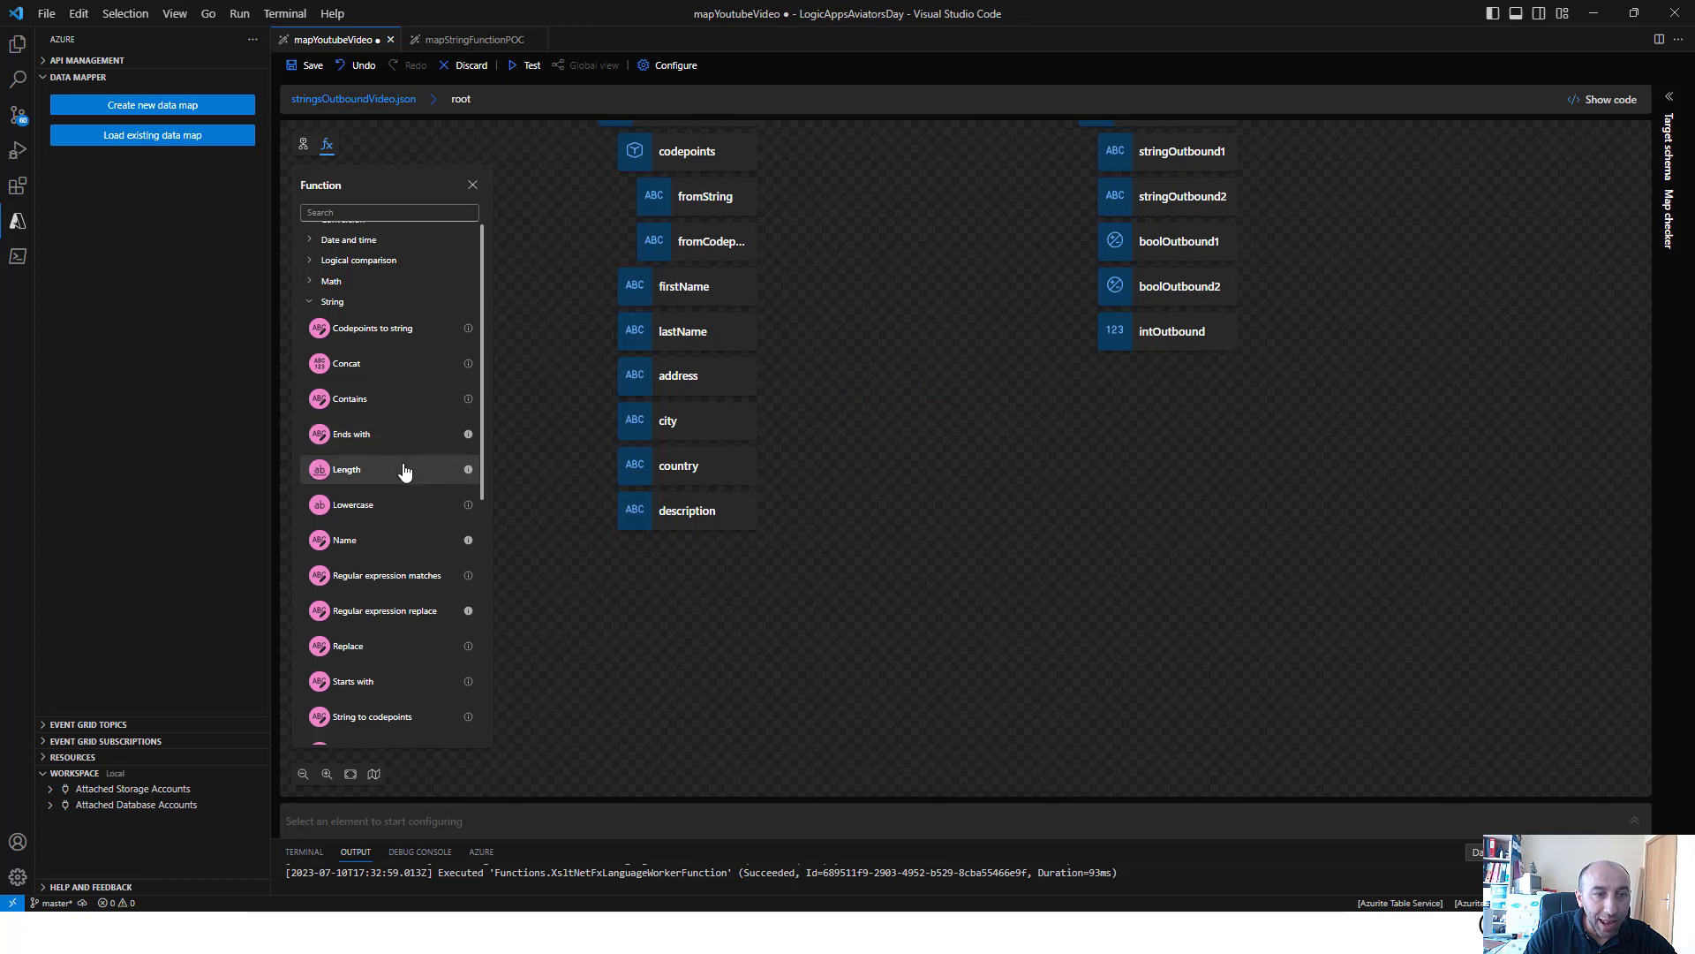
left_click(405, 470)
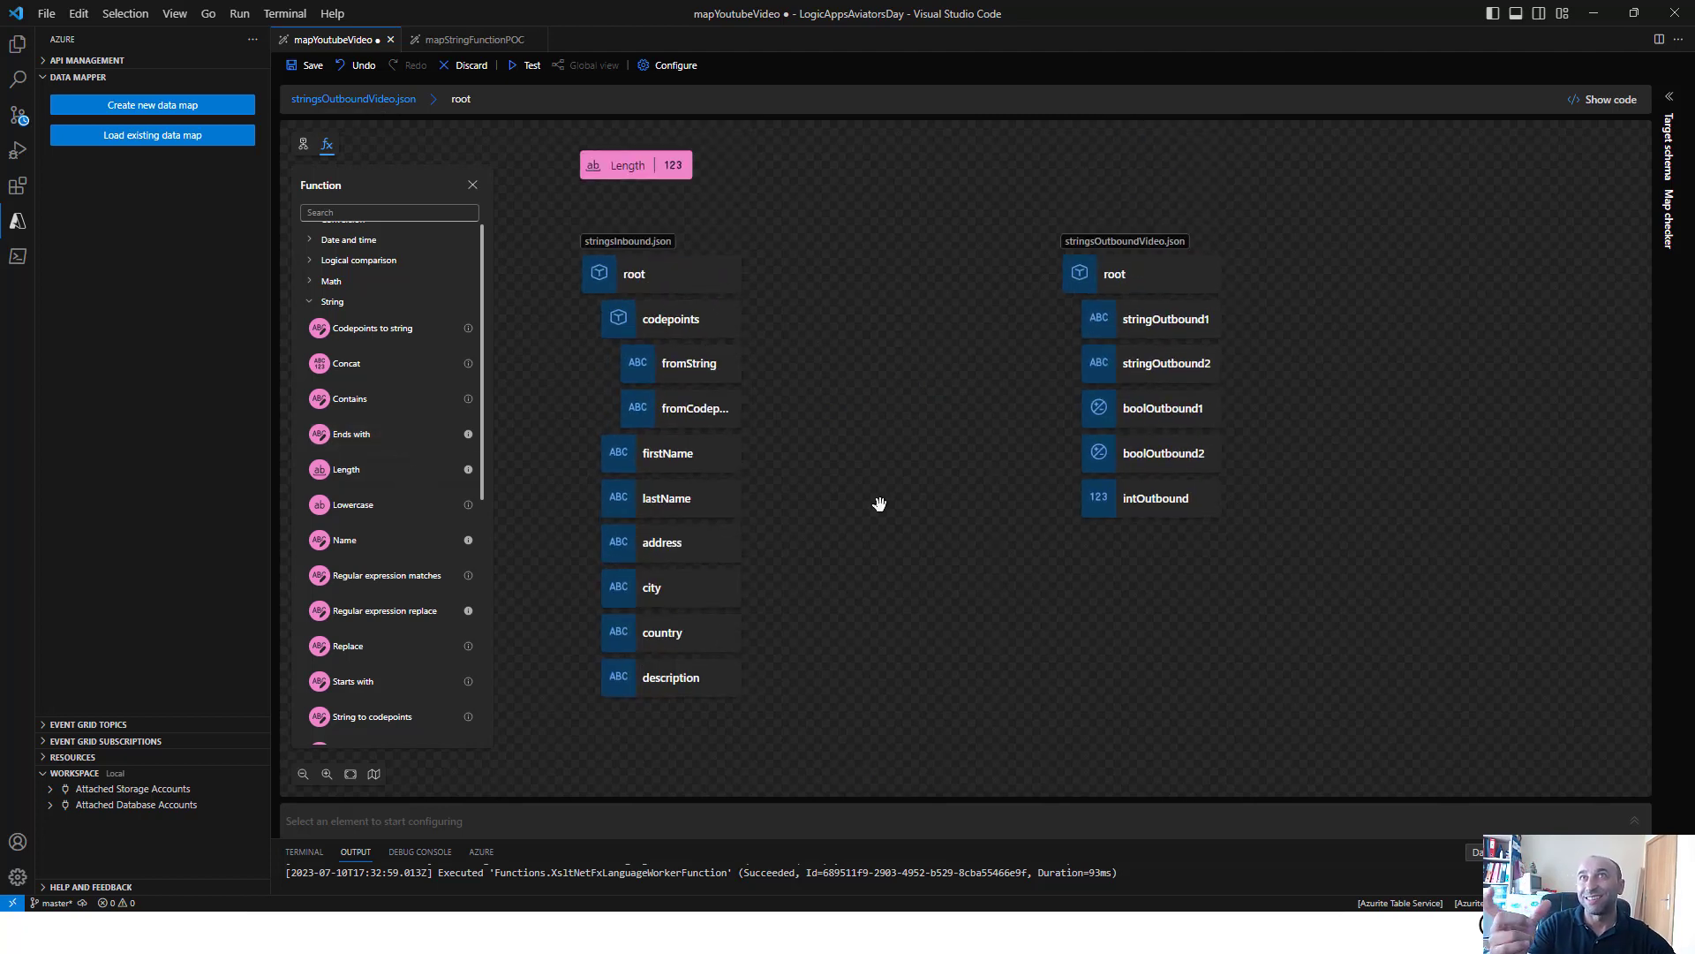
left_click(742, 452)
left_click(636, 172)
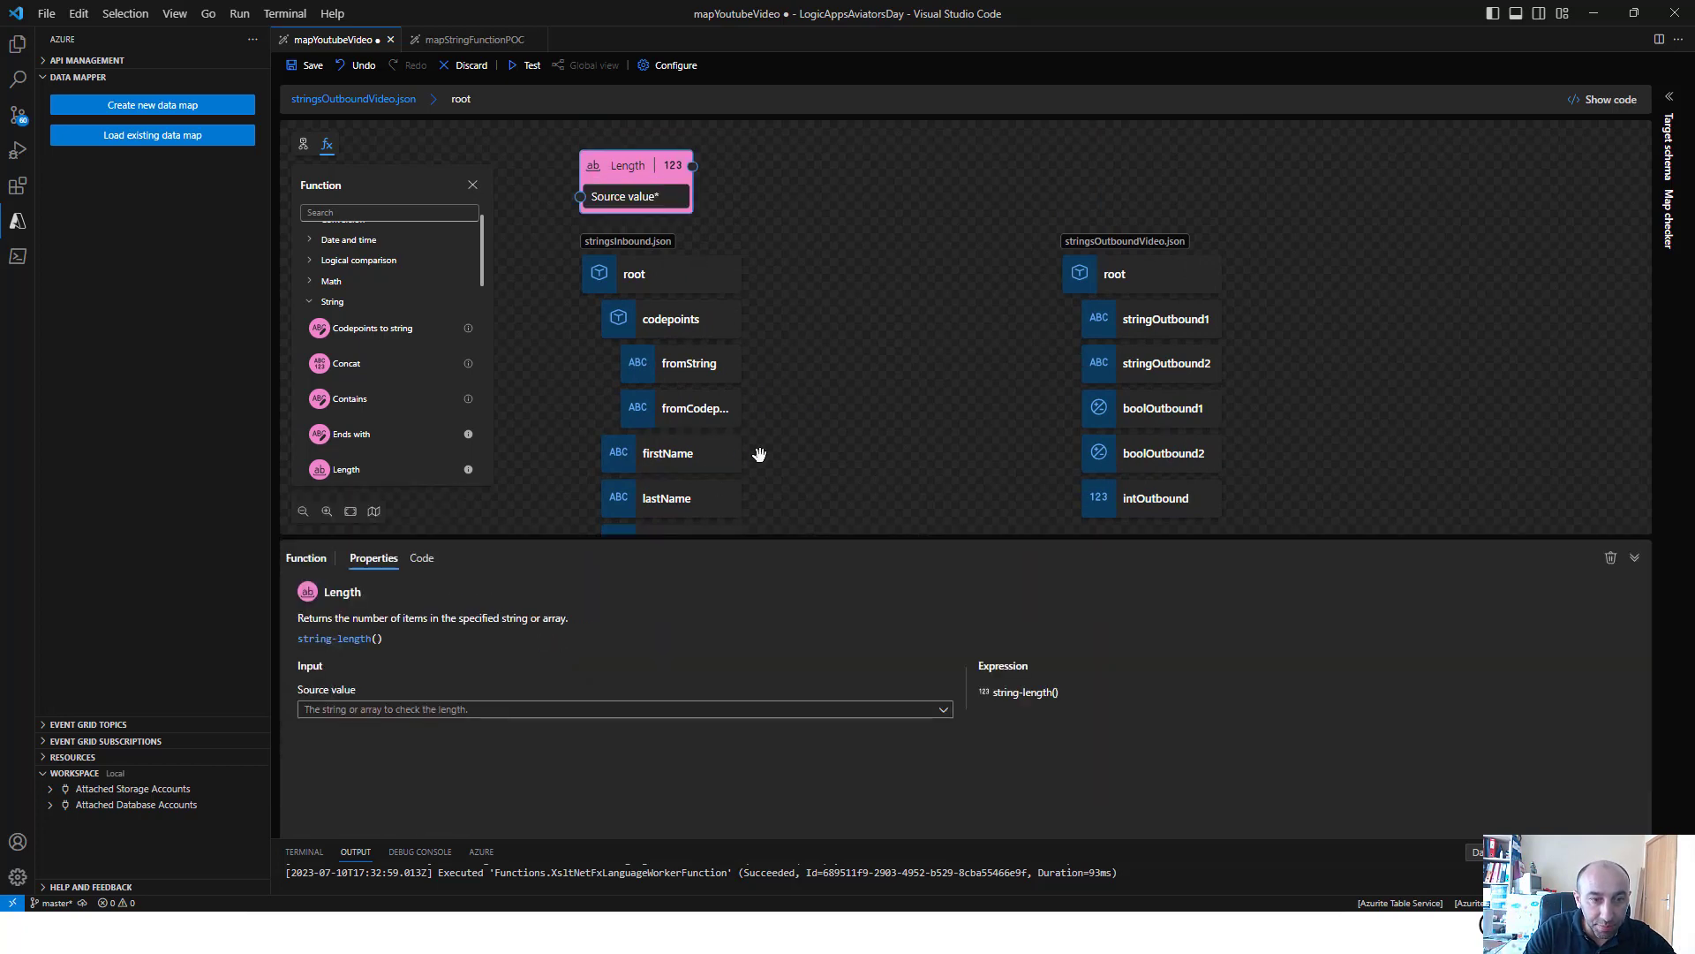
left_click_drag(742, 453, 580, 196)
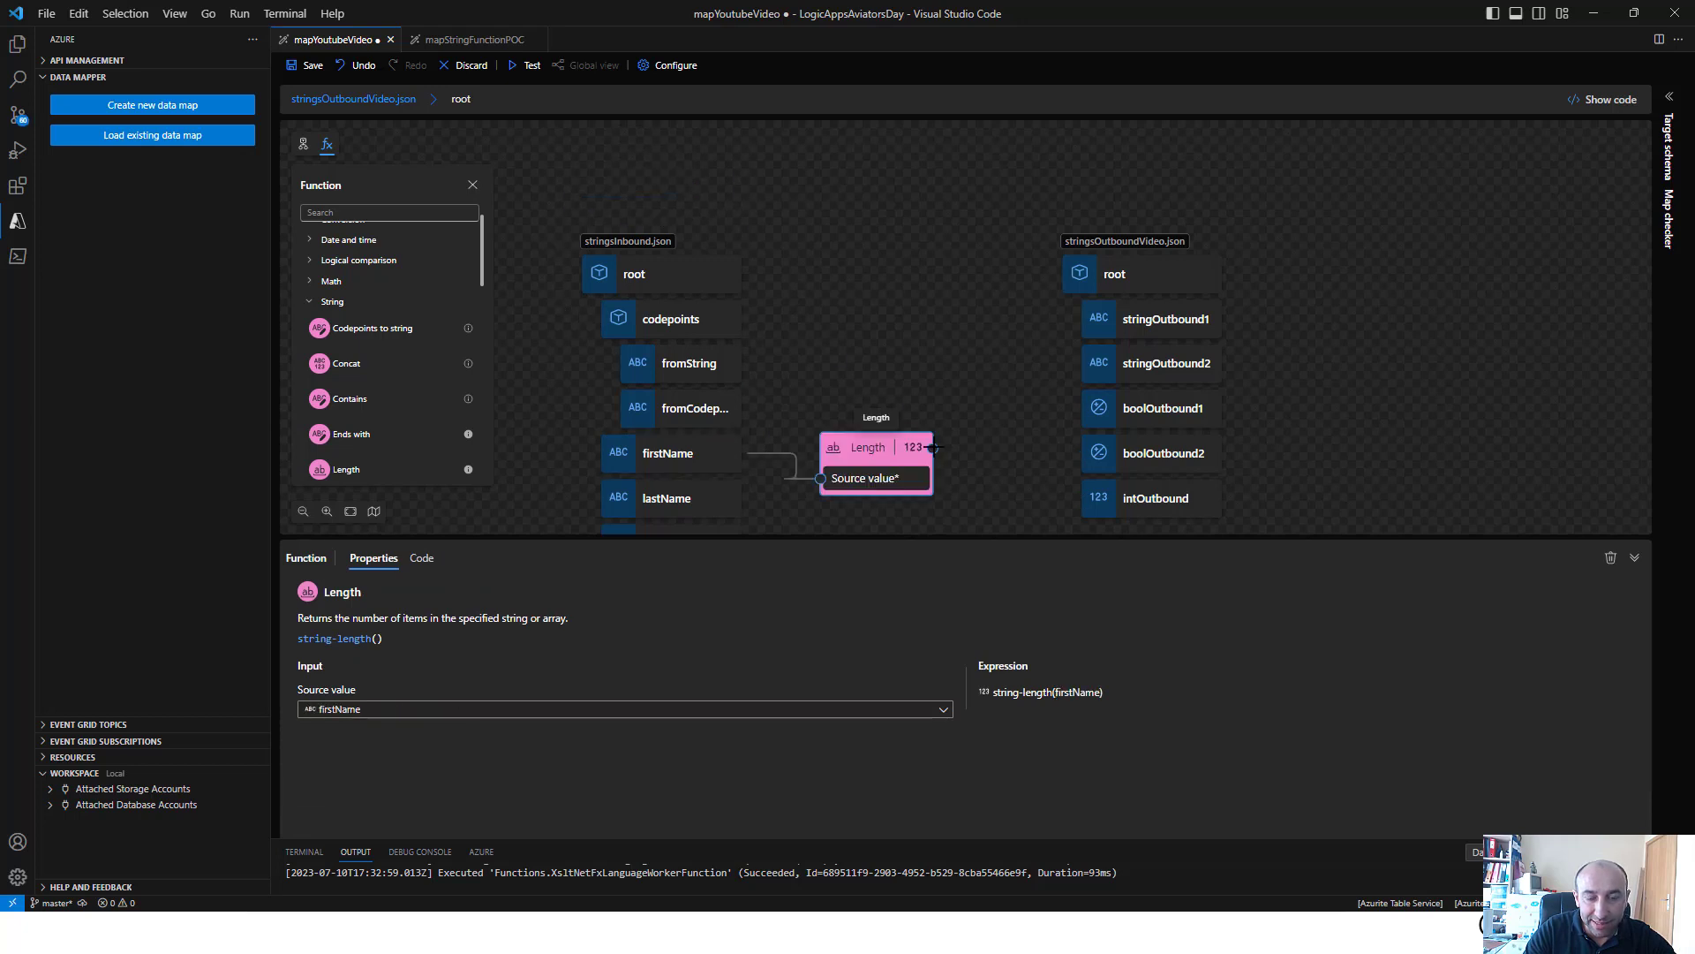
left_click_drag(933, 448, 1069, 500)
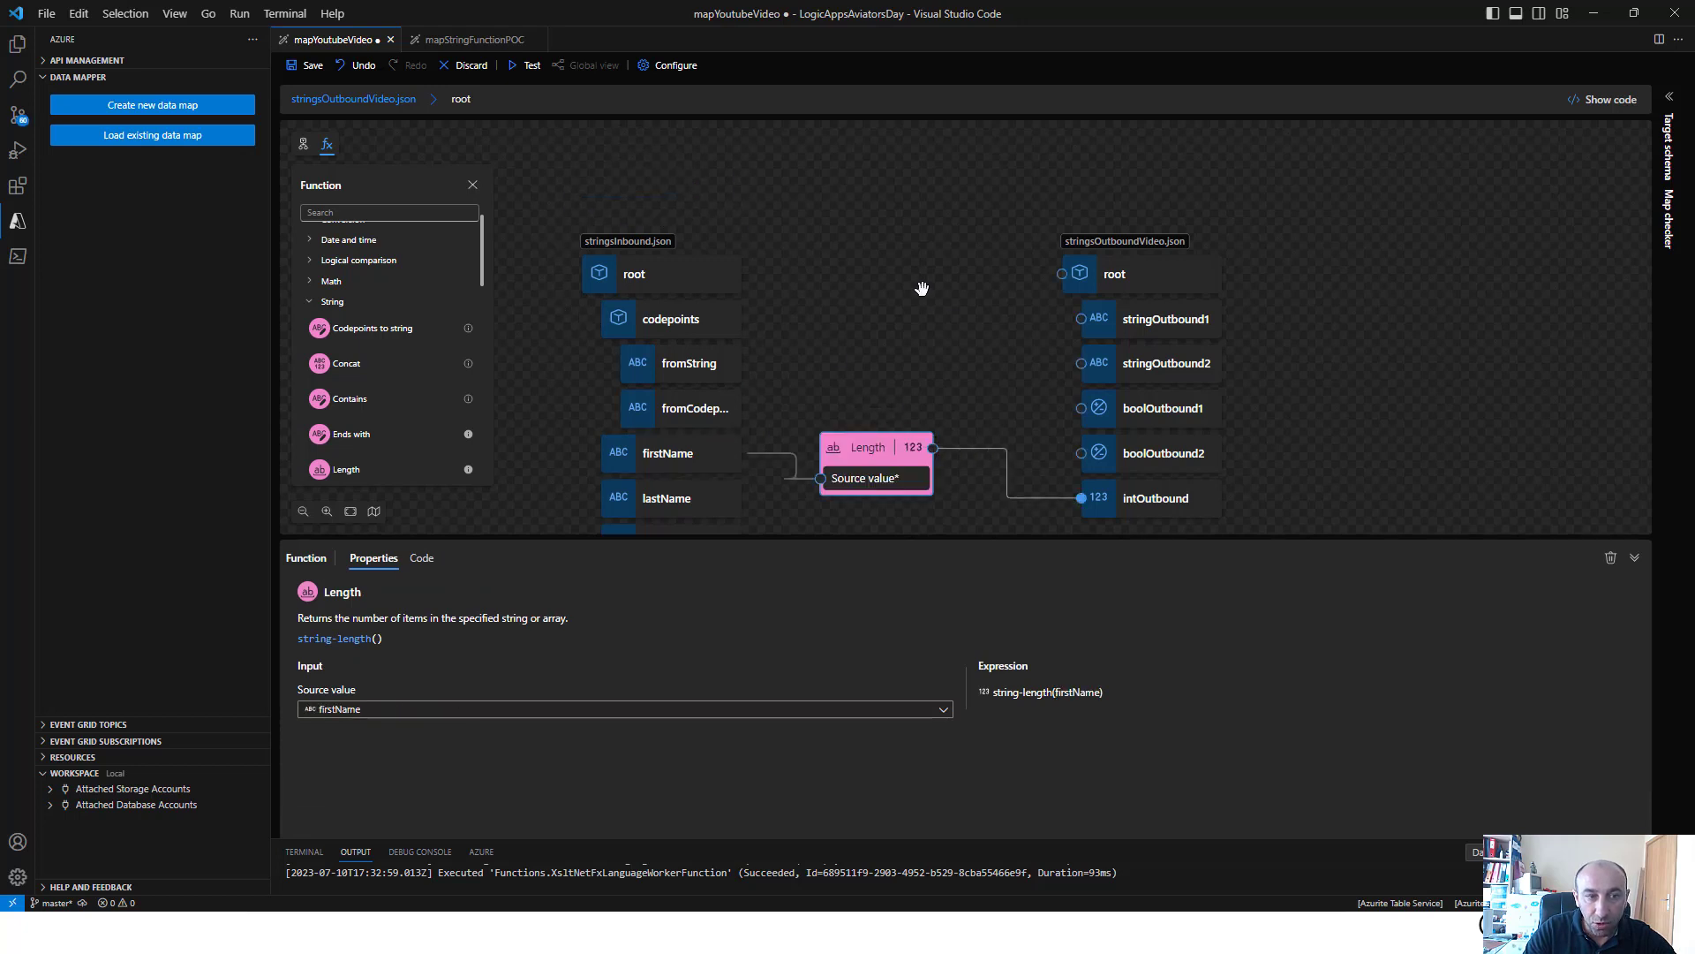
Save the map and run the map test to check the Length output in intOutbound
left_click(309, 65)
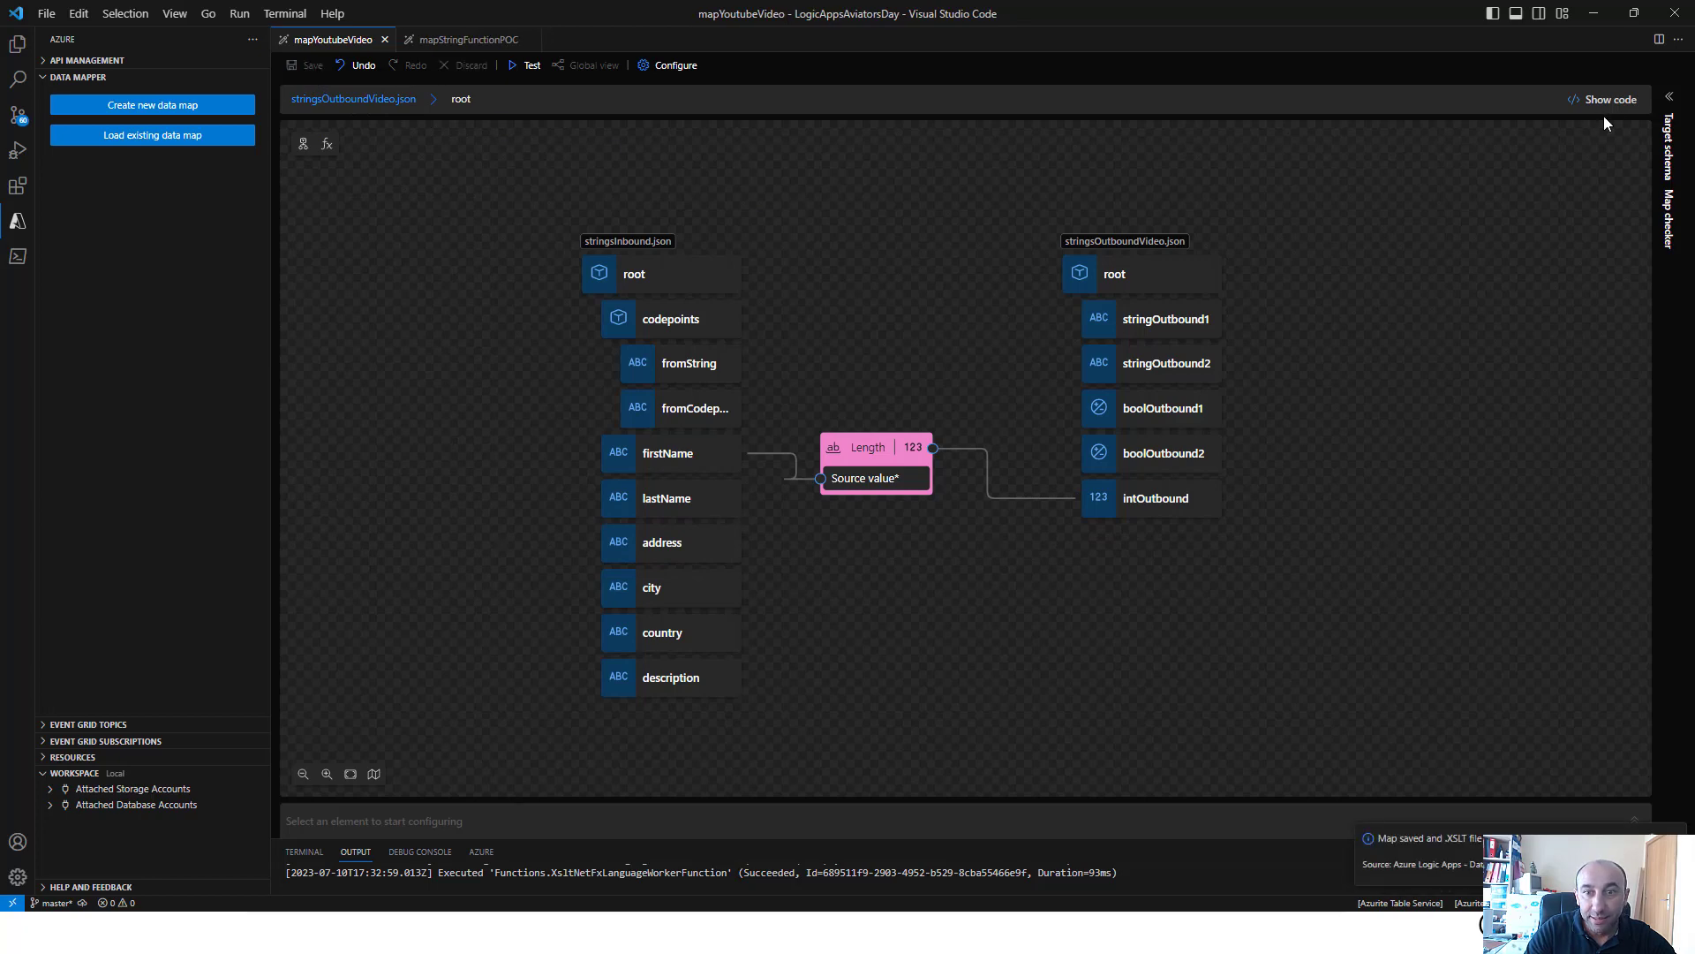
left_click(527, 69)
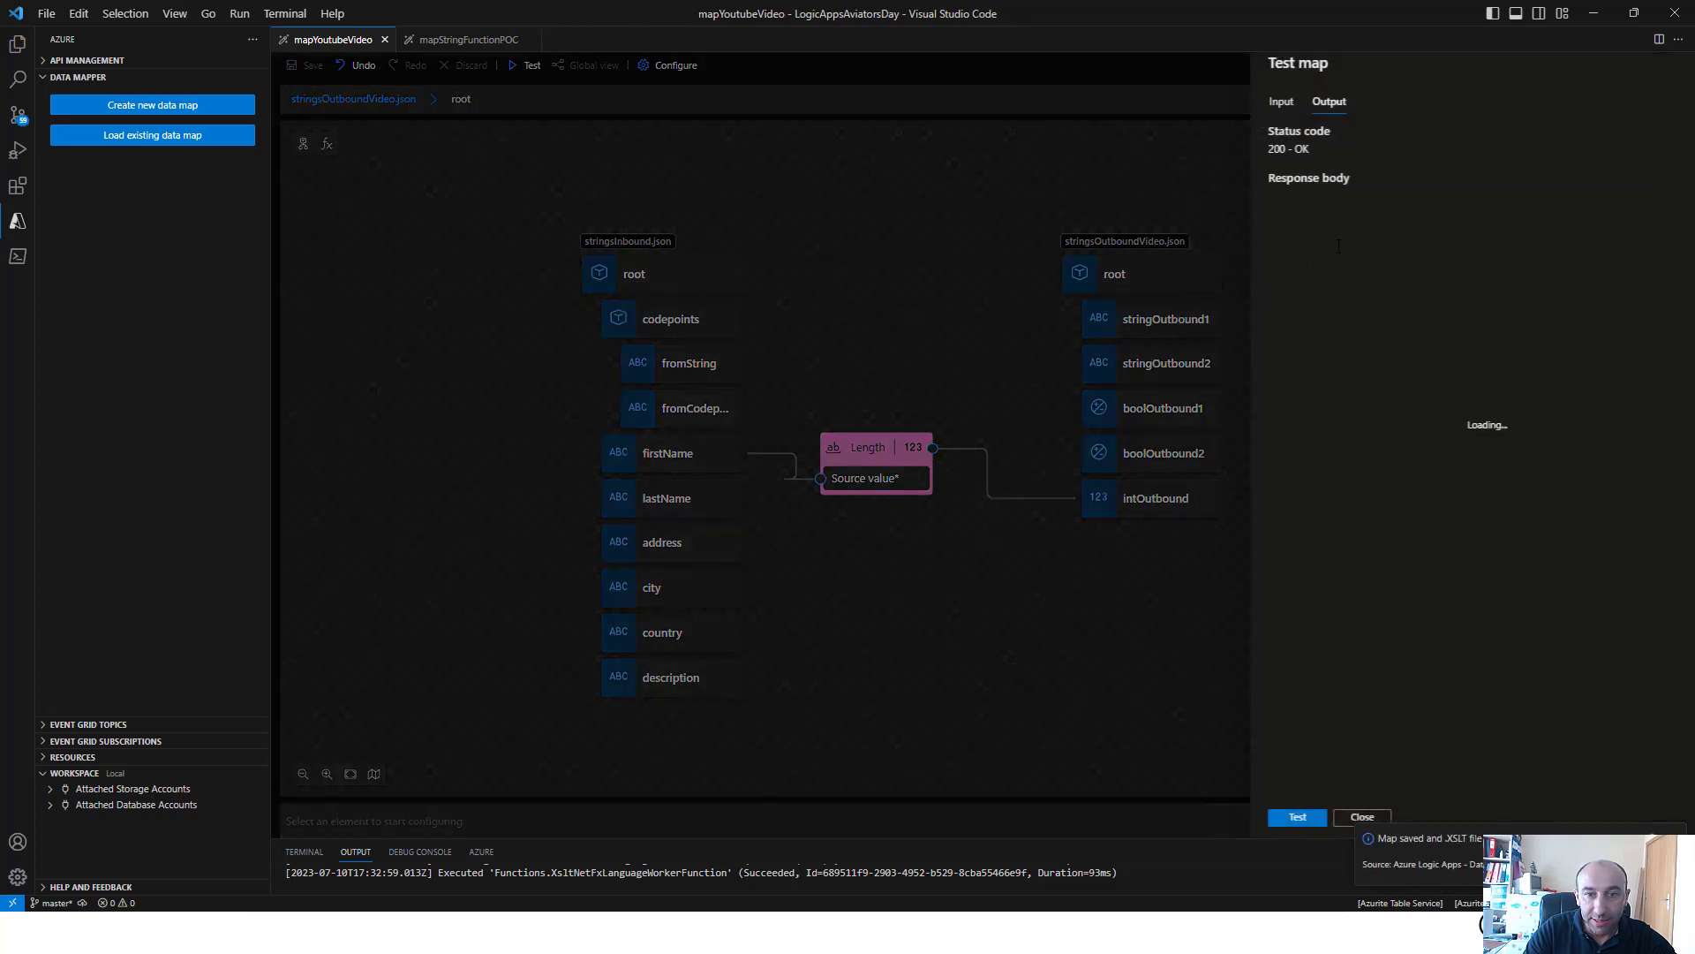
left_click(1269, 814)
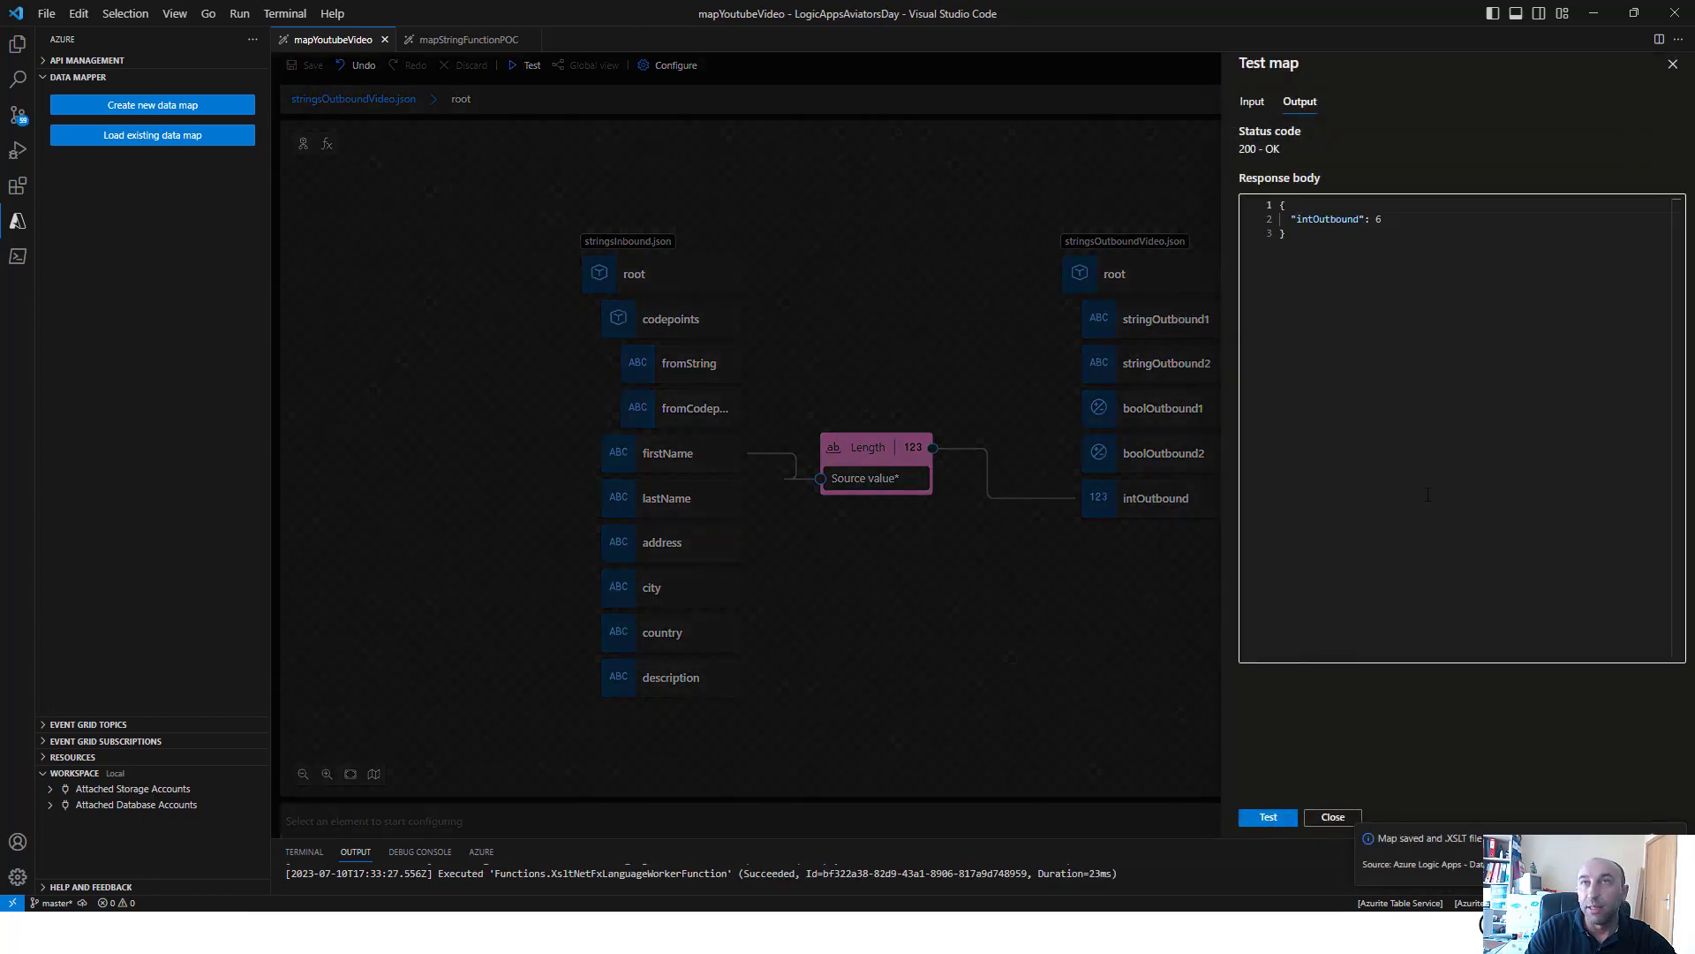
Close the map test and delete the Length function from the canvas
left_click(814, 369)
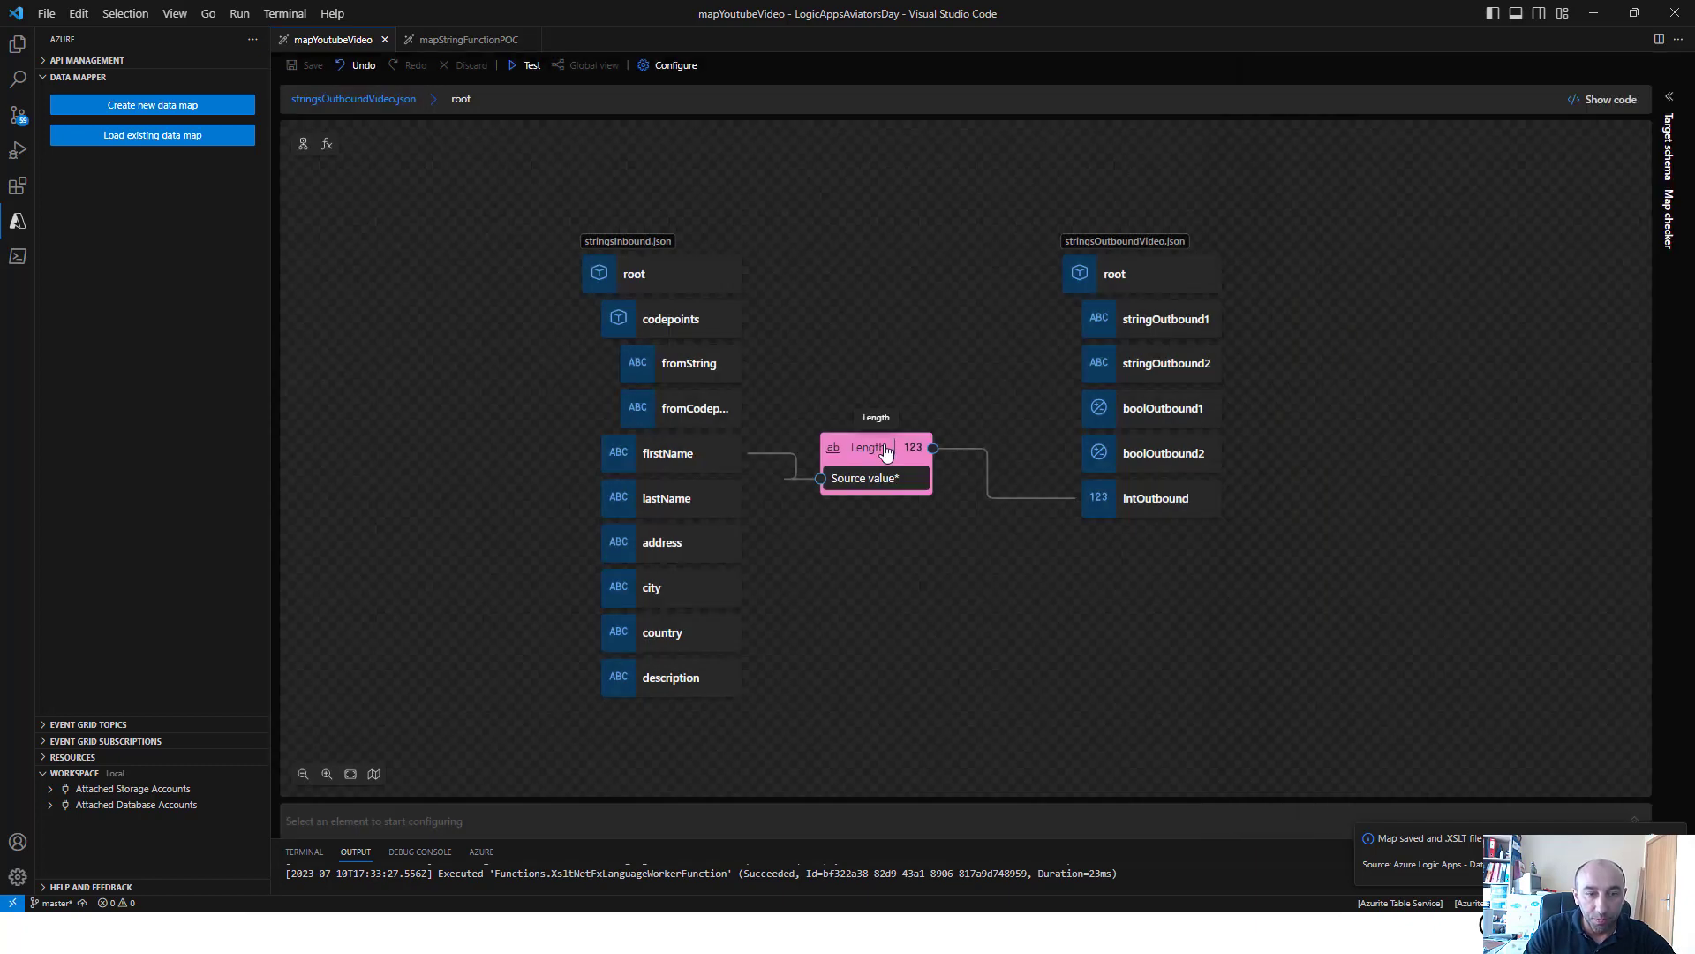
right_click(885, 445)
left_click(921, 458)
Add the Lowercase and Uppercase string functions to the map canvas
left_click(327, 144)
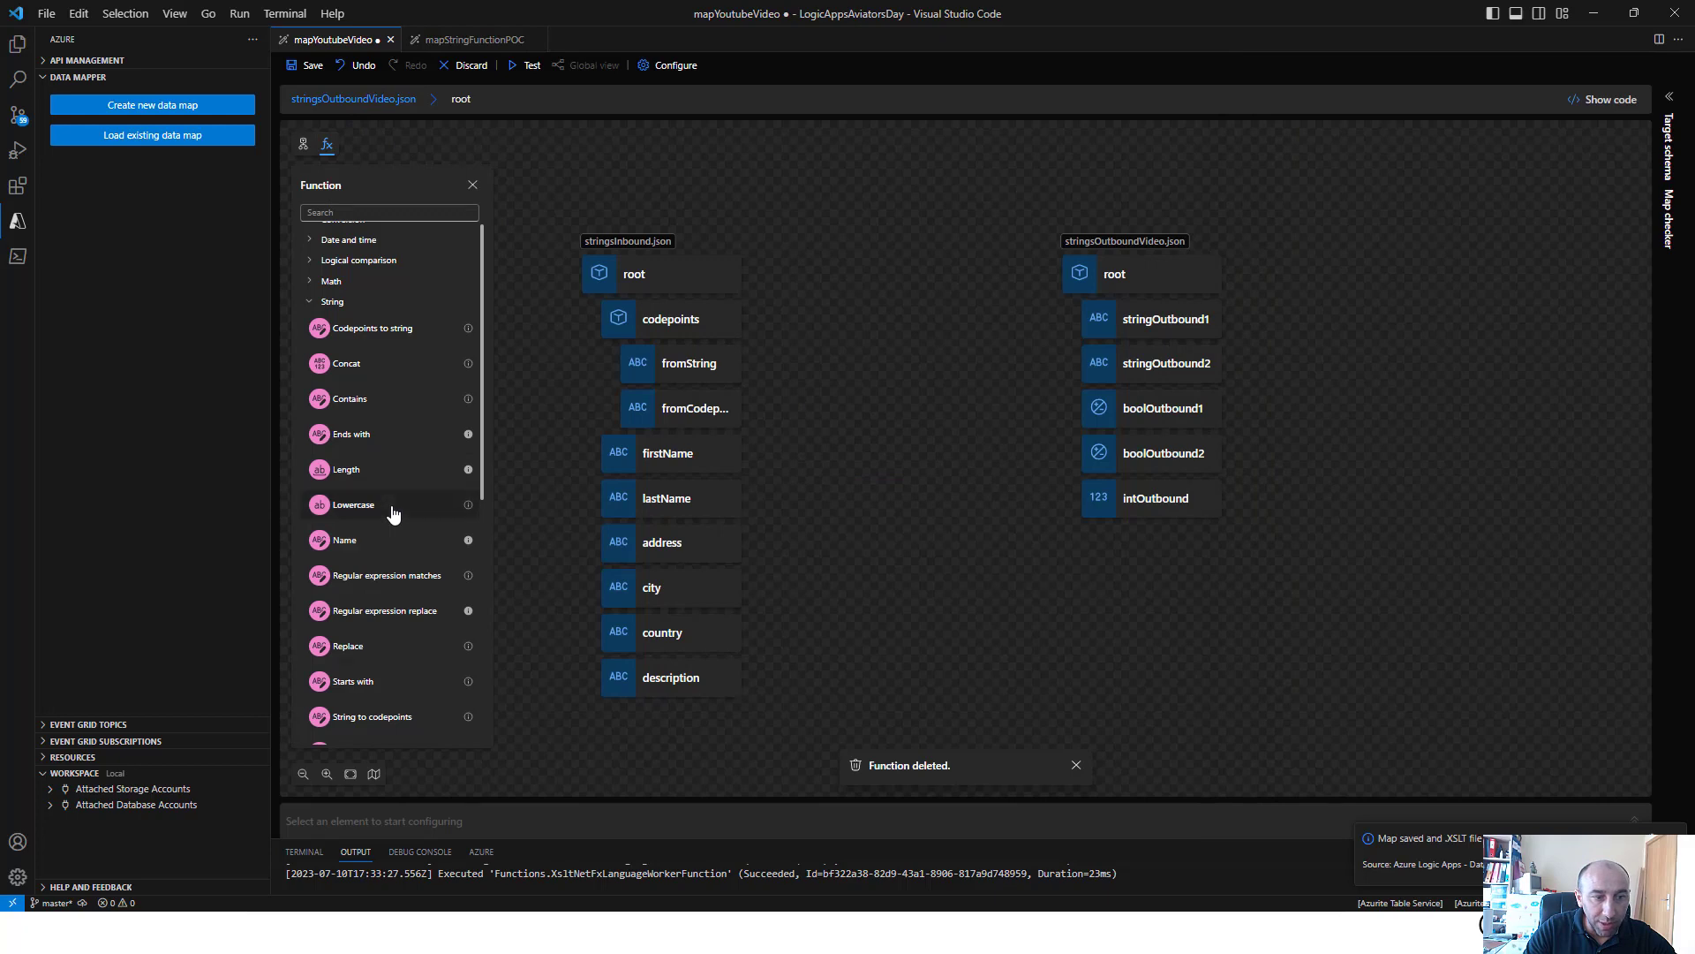
left_click(393, 507)
scroll(391, 512, "down", 5)
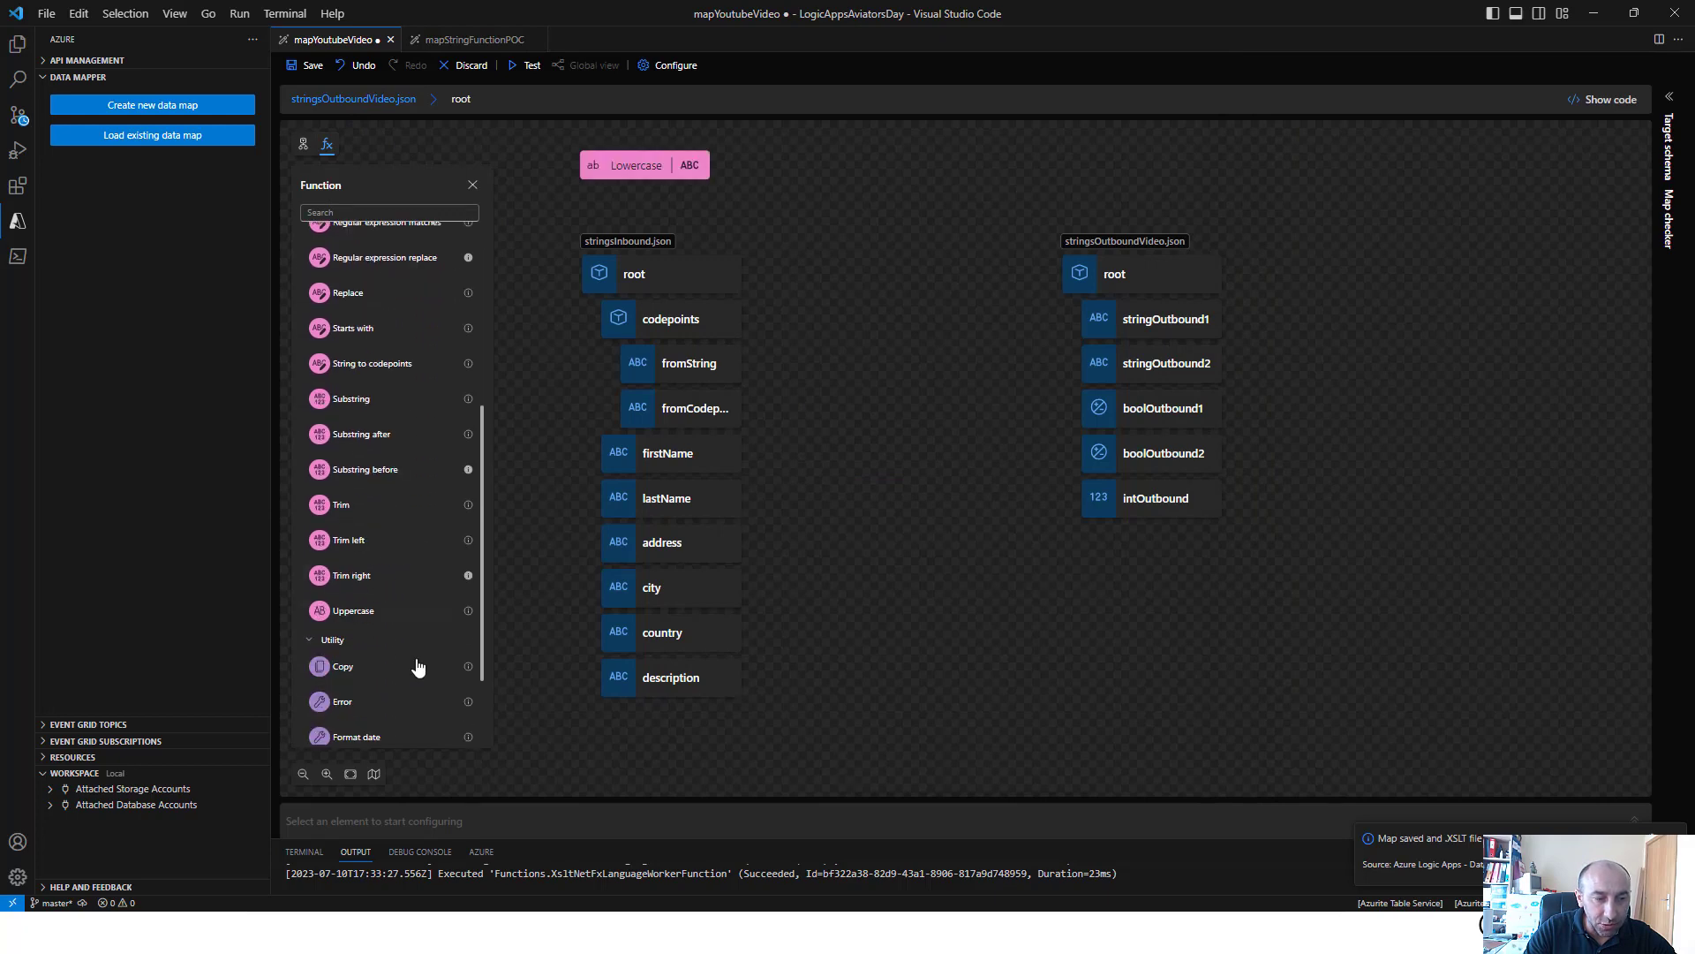
left_click(409, 610)
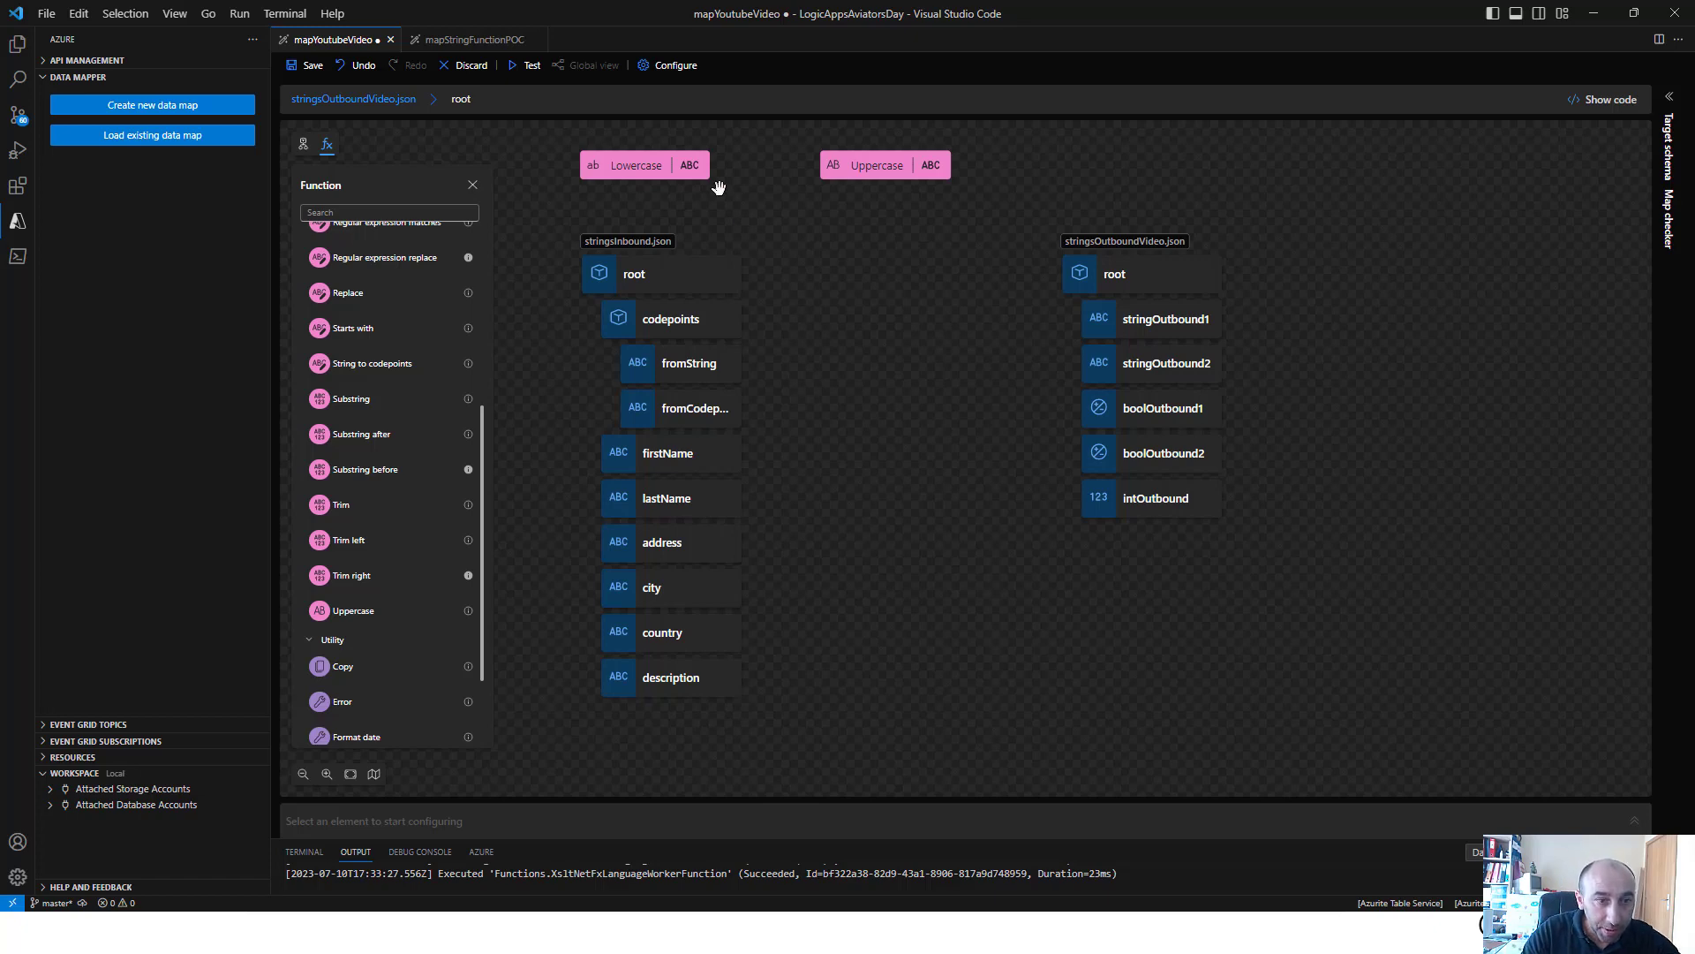
Set the Lowercase source value to firstName and connect its output to stringOutbound1
left_click(627, 166)
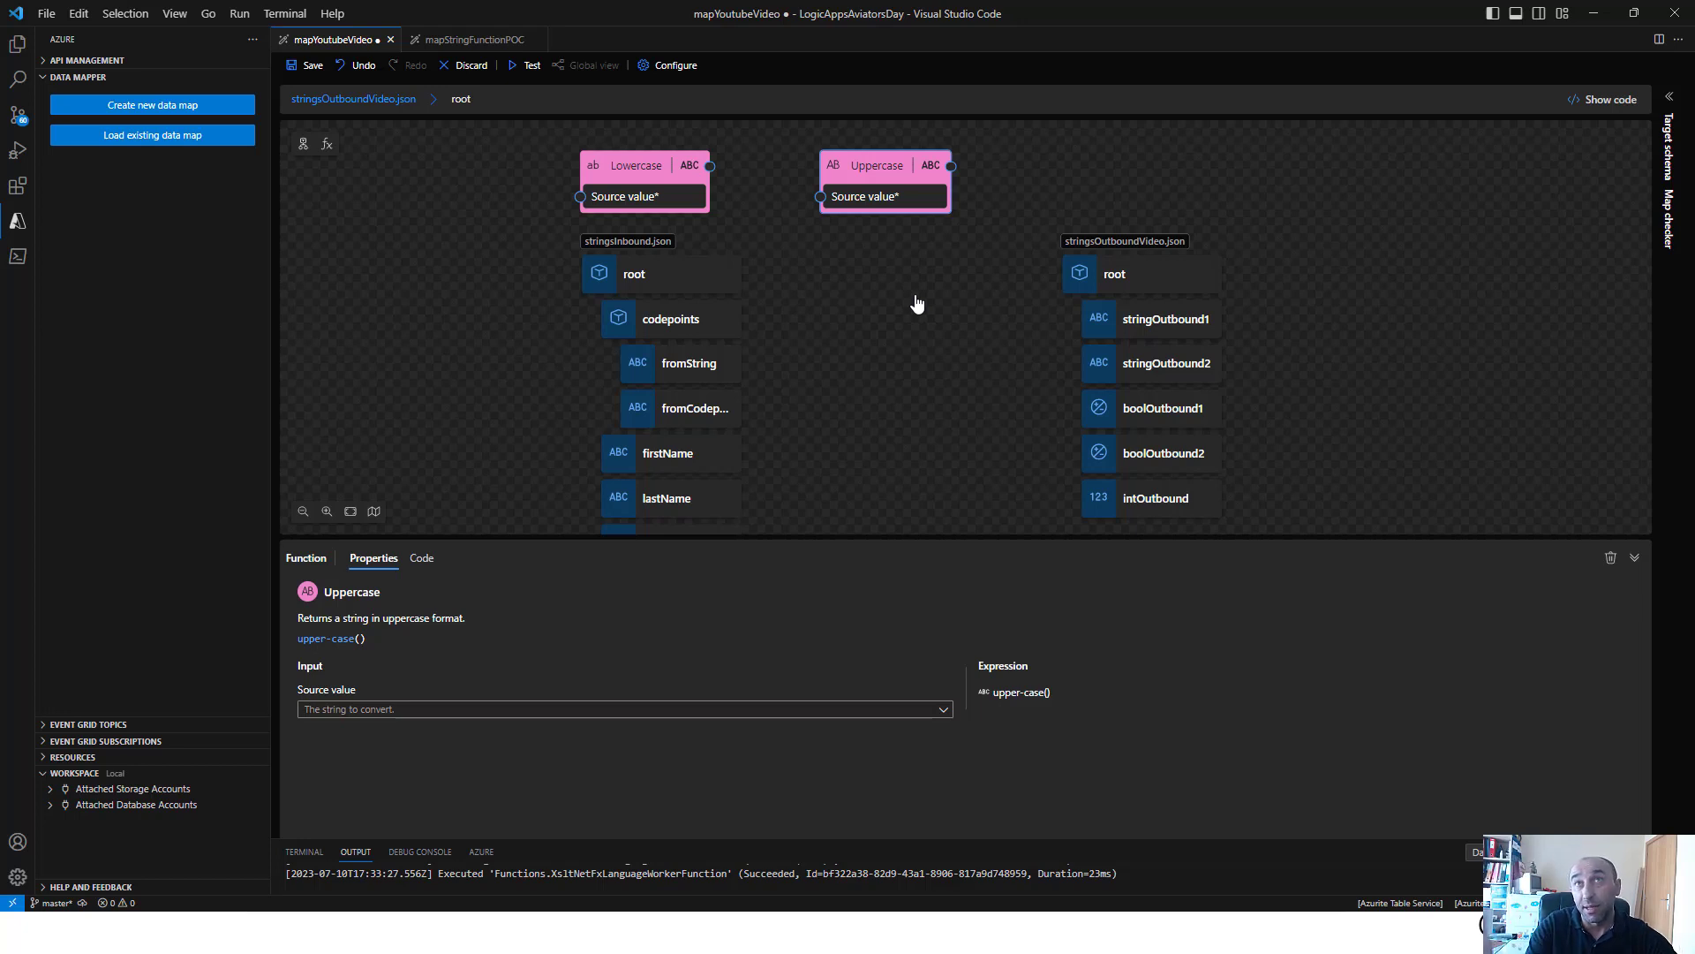
left_click(464, 715)
left_click(642, 173)
left_click(642, 174)
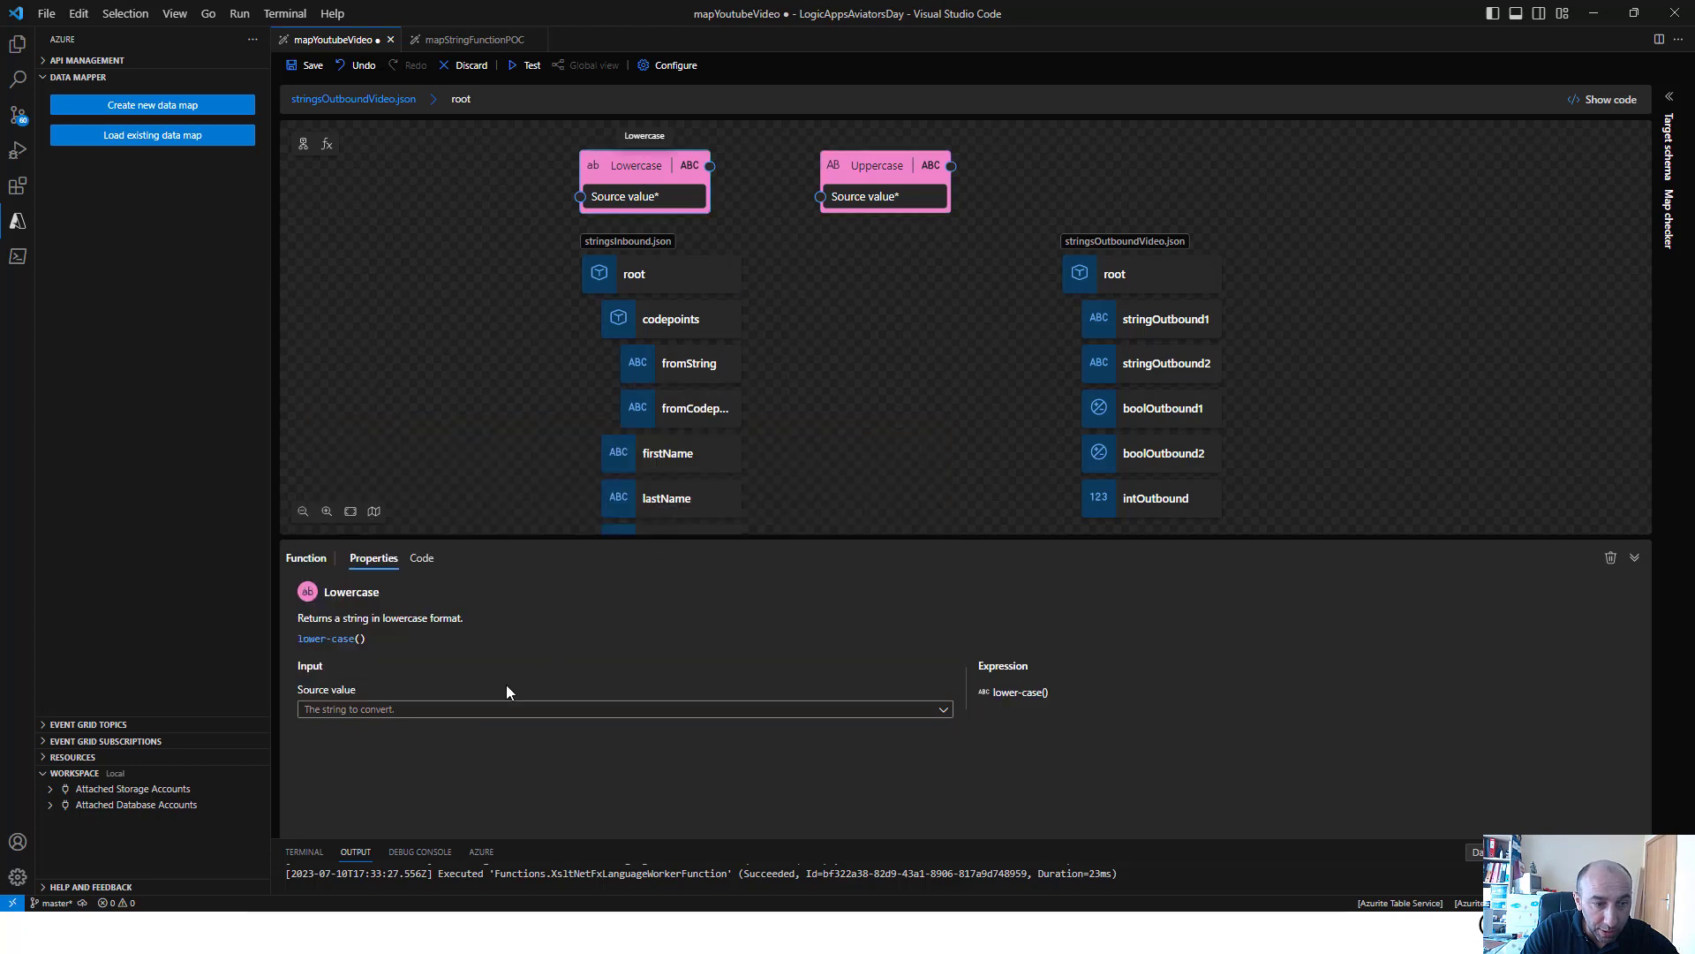
left_click(492, 711)
left_click(377, 513)
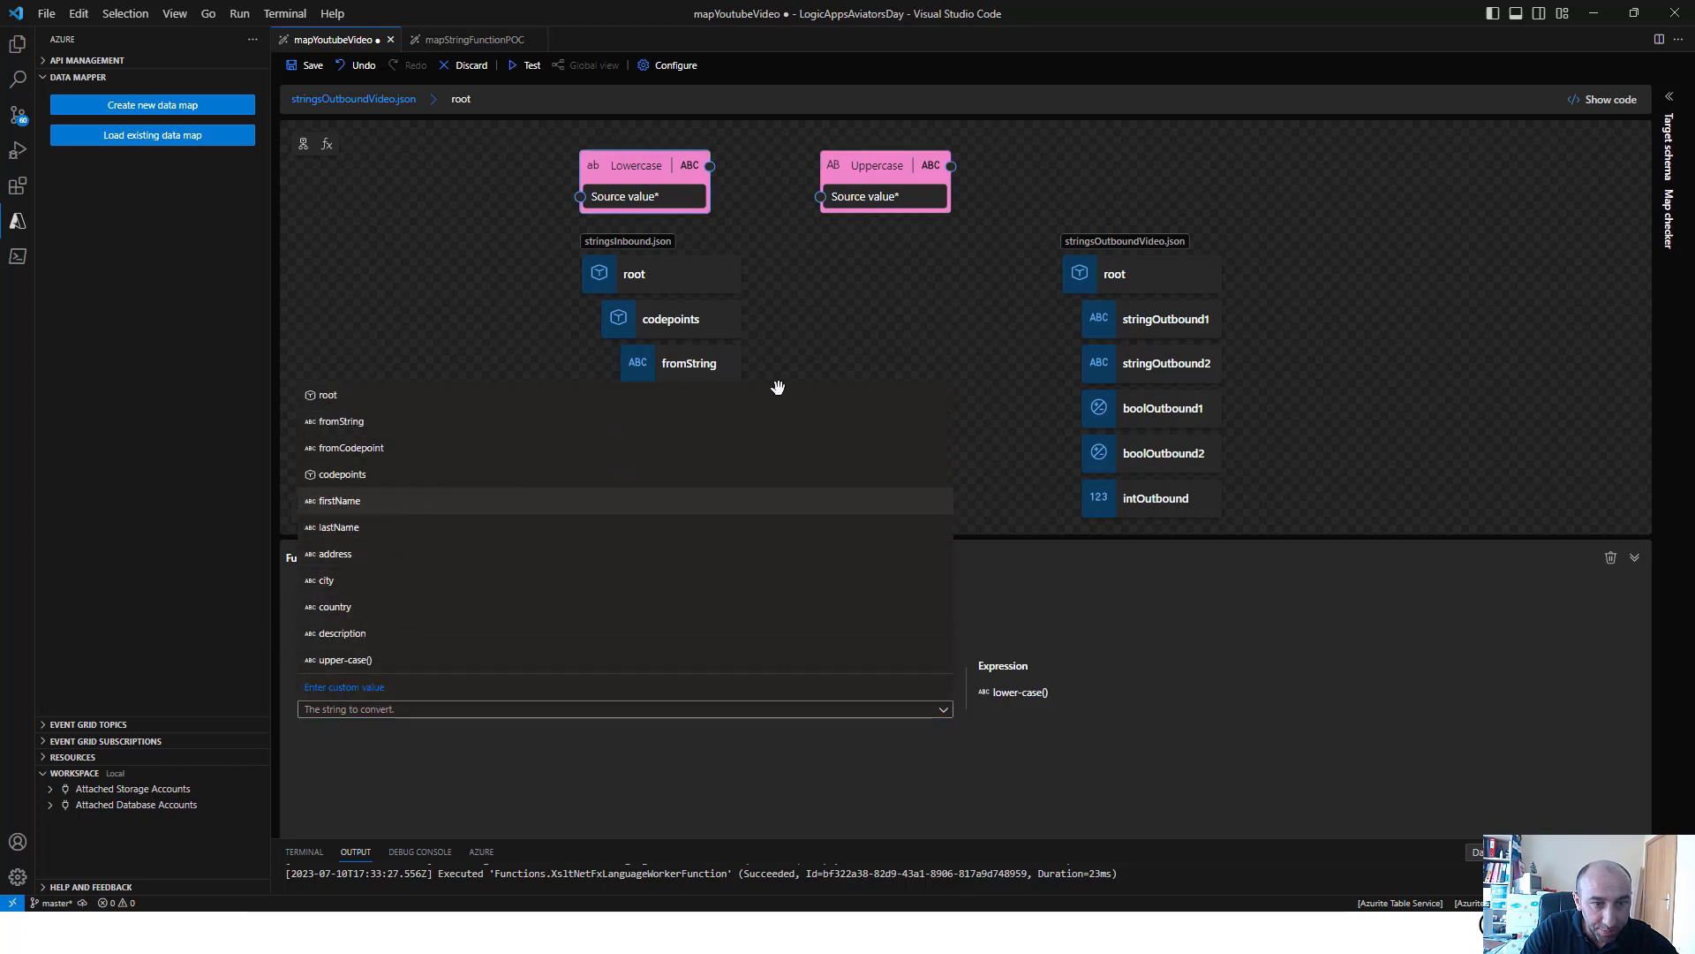
left_click_drag(950, 448, 1082, 320)
Set the Uppercase source value to lastName and connect its output to stringOutbound2
left_click(637, 176)
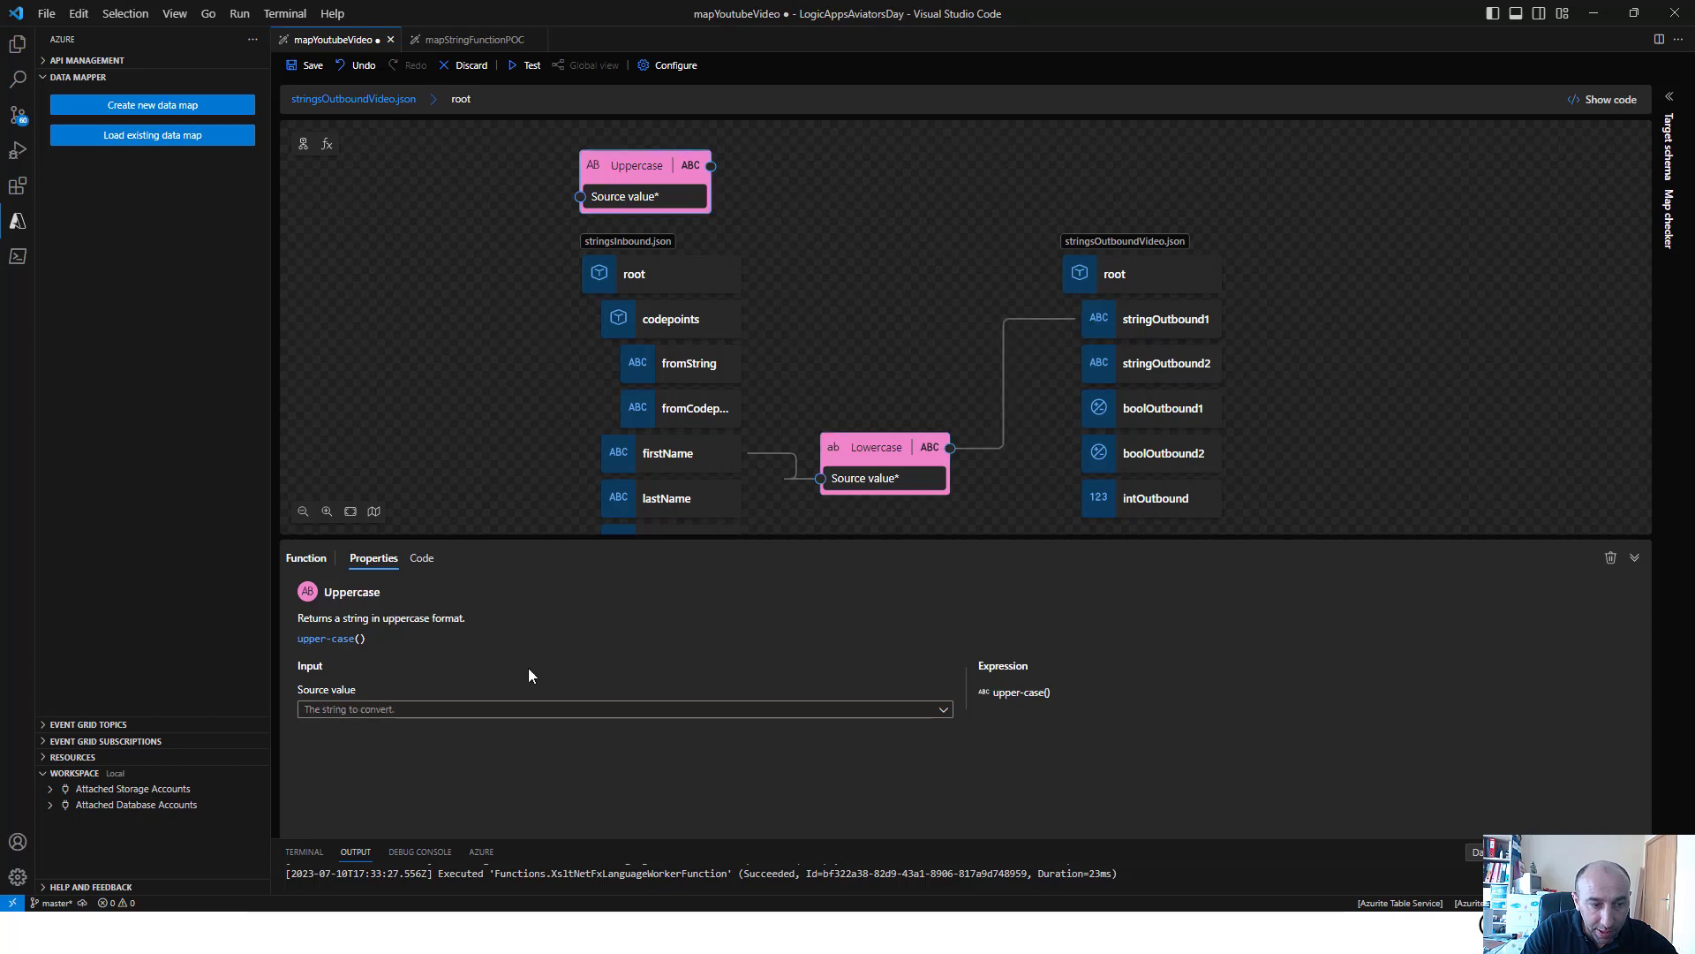
left_click(510, 711)
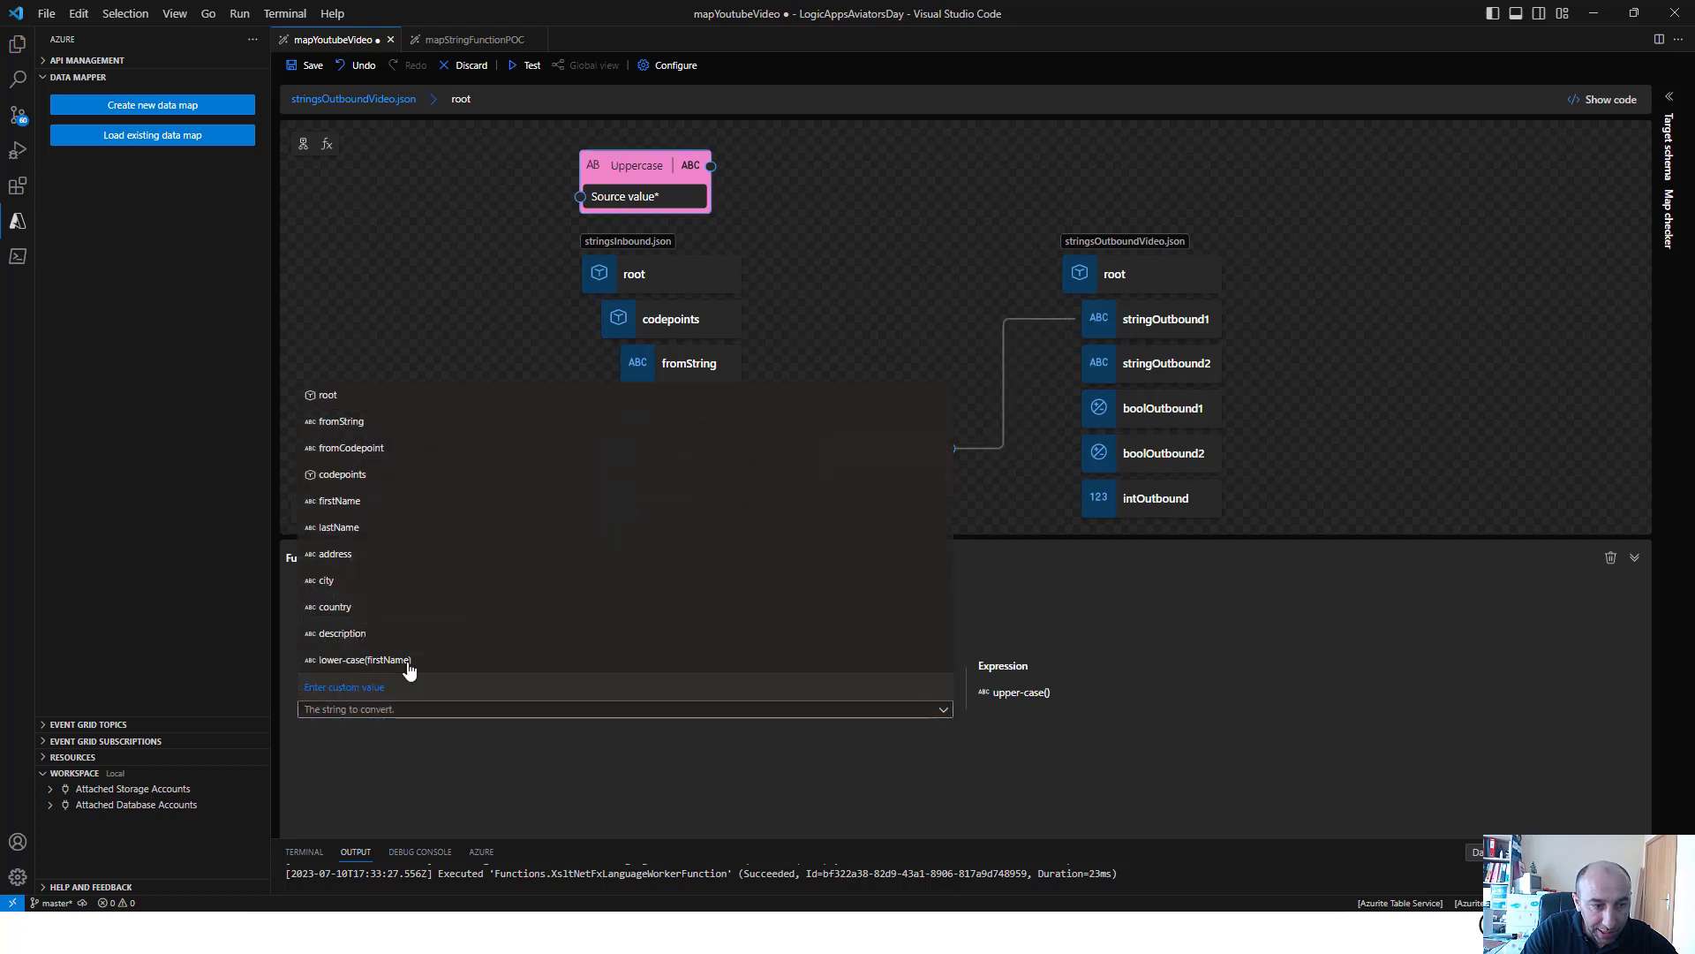
left_click(750, 525)
left_click_drag(950, 493, 1081, 363)
Save the map, review the sample input, and run the map test to check stringOutbound1 and stringOutbound2
left_click(309, 67)
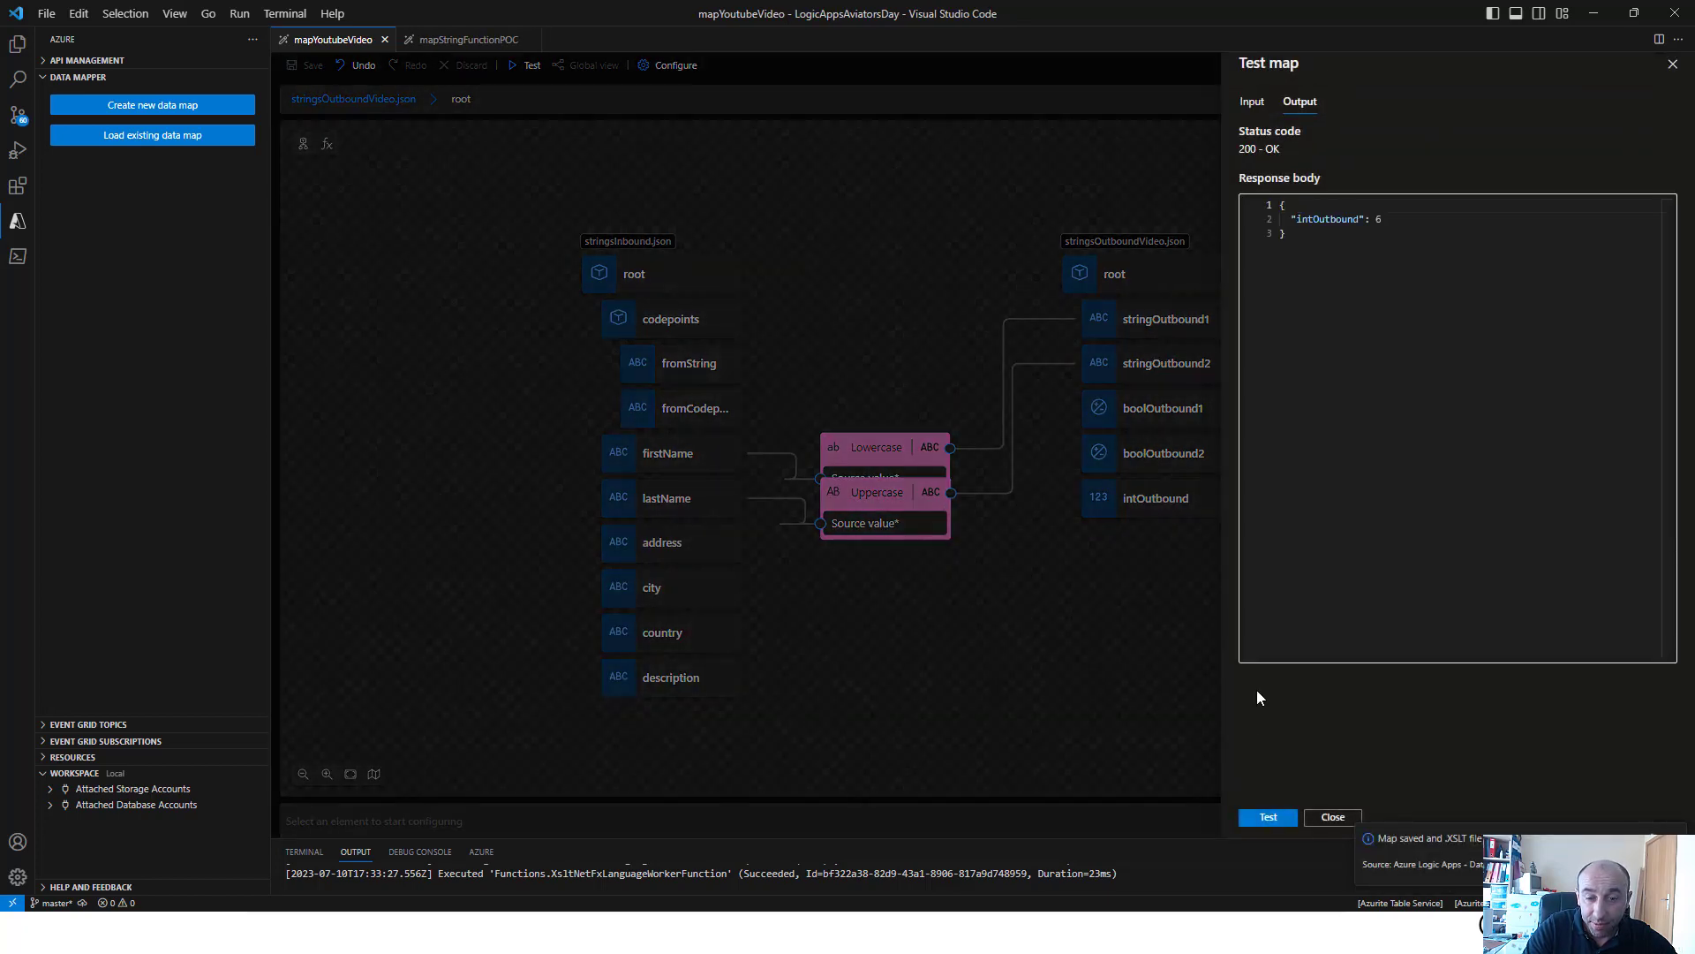
left_click(1256, 103)
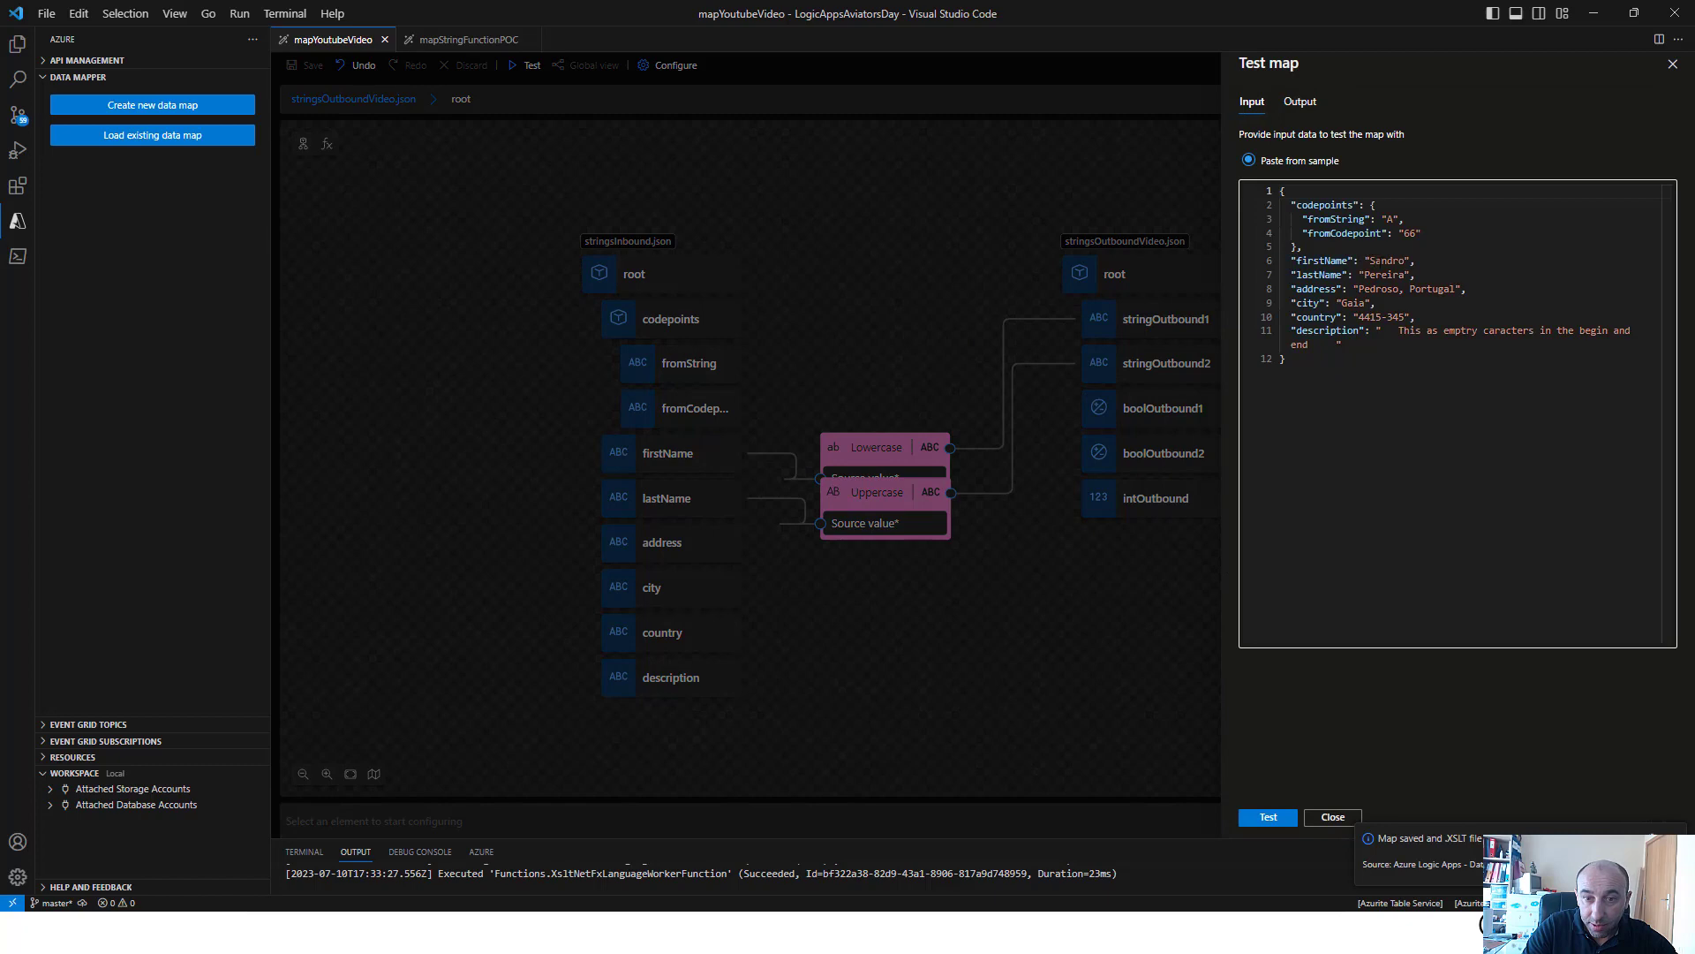
left_click(1268, 817)
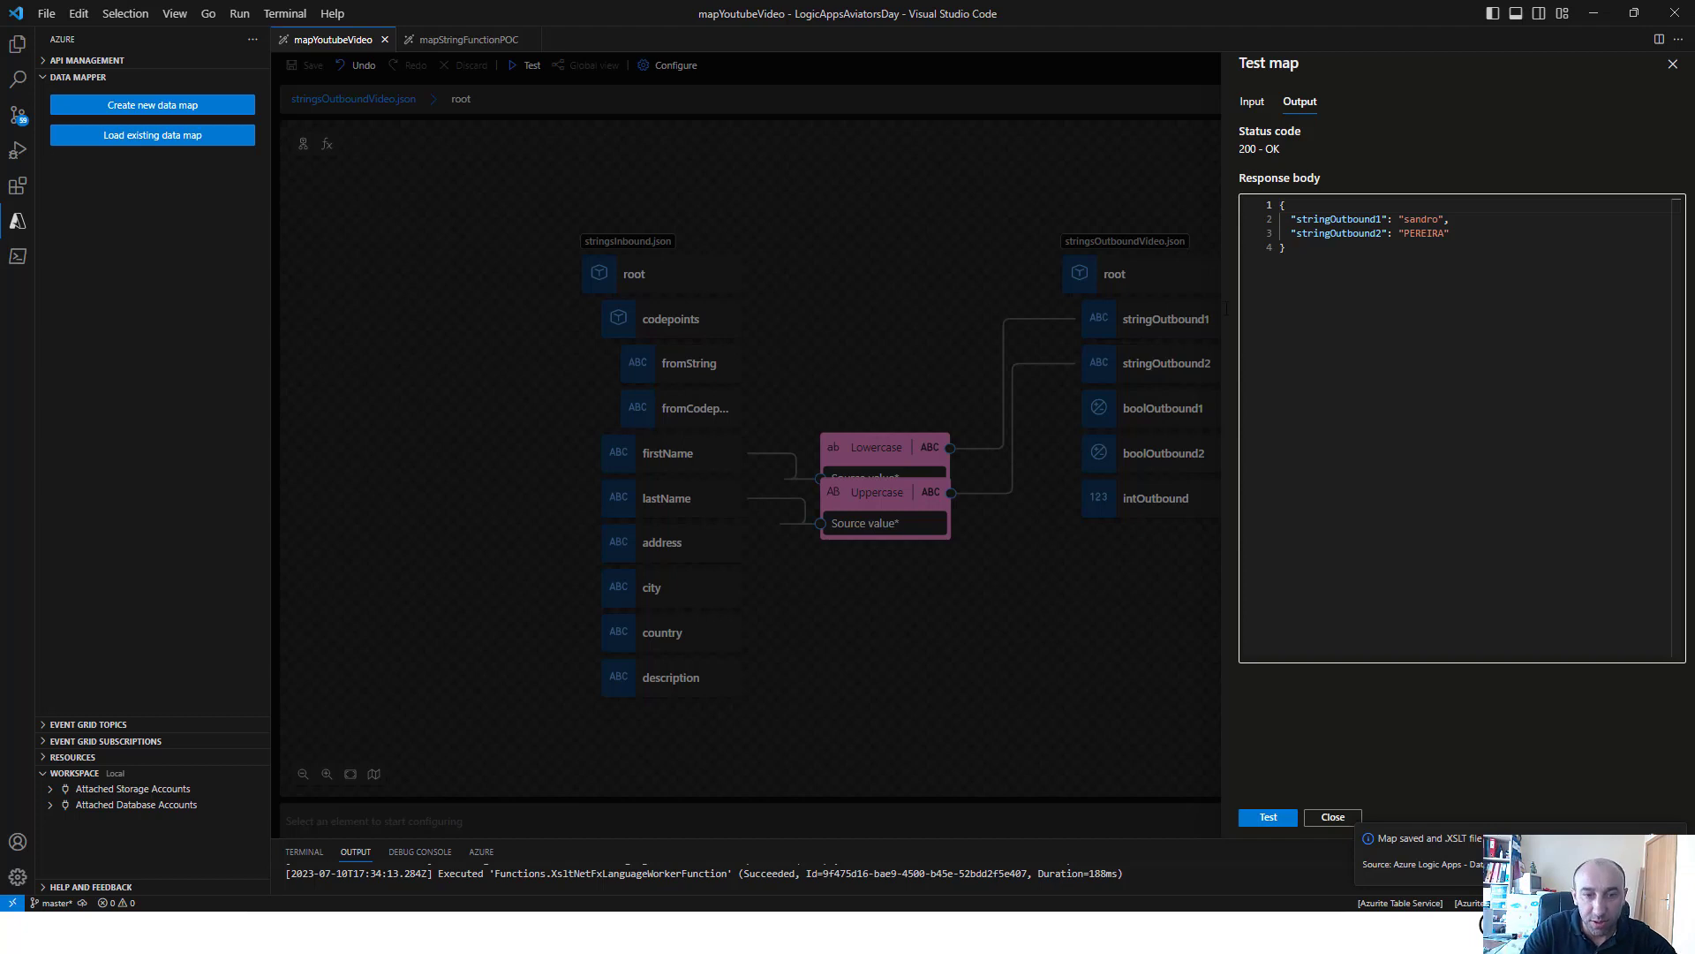
Close the map test and delete the Uppercase and Lowercase functions from the canvas
left_click(850, 300)
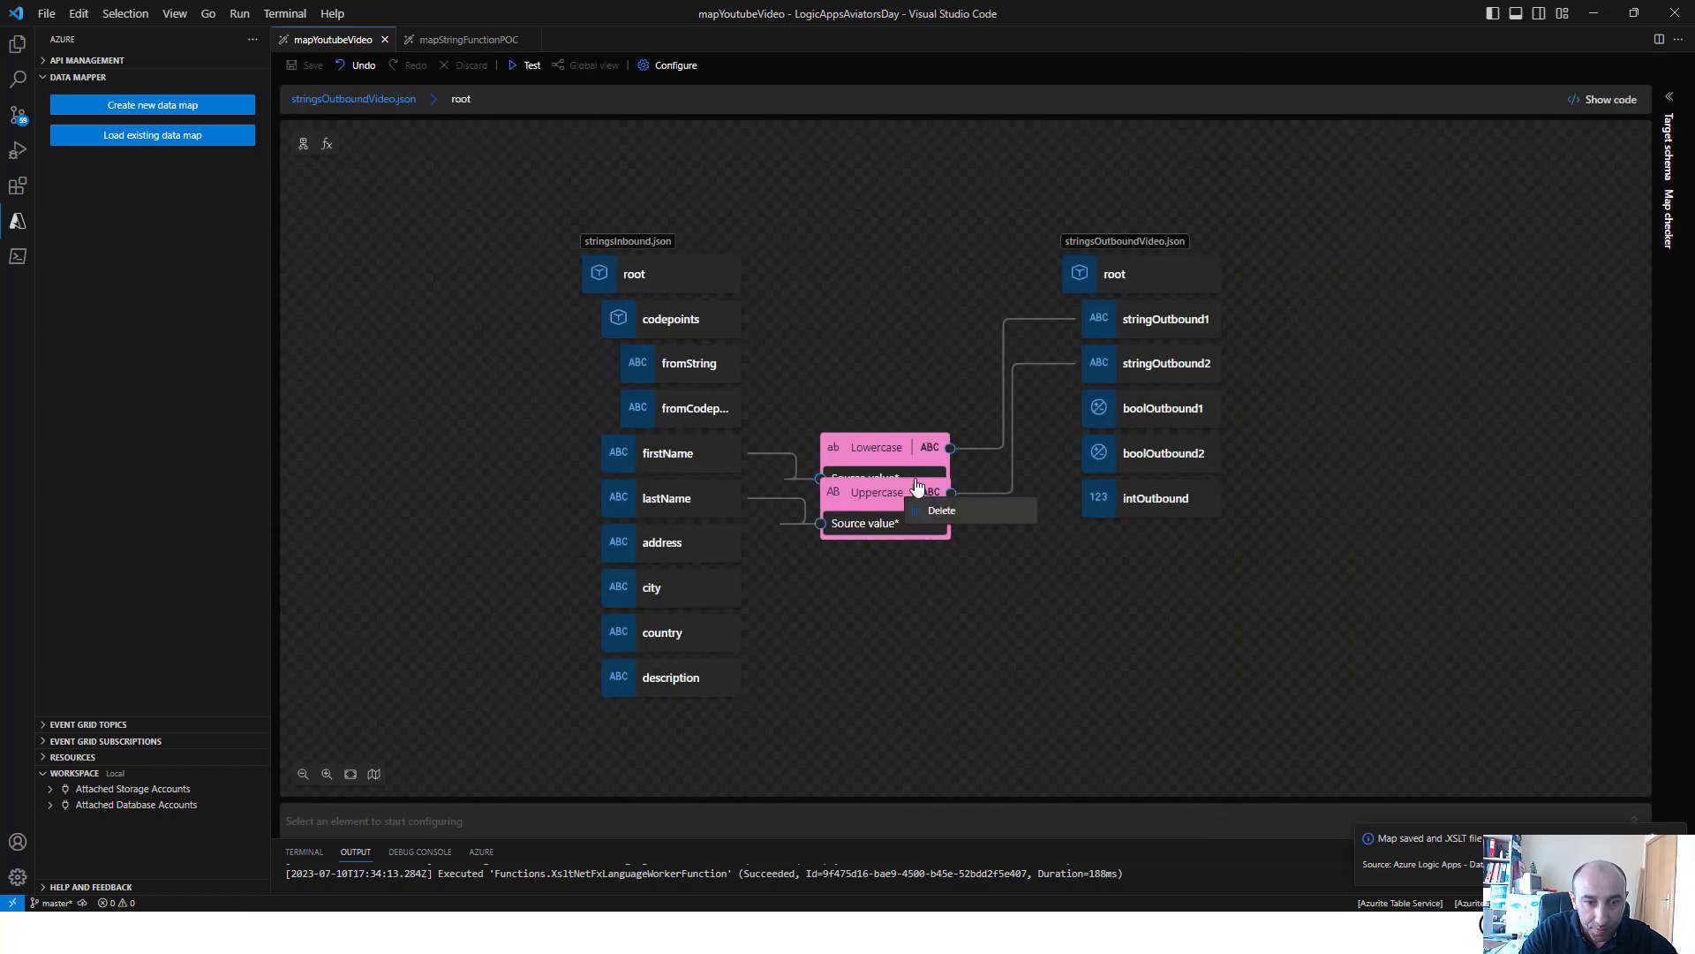
left_click(941, 510)
left_click(941, 462)
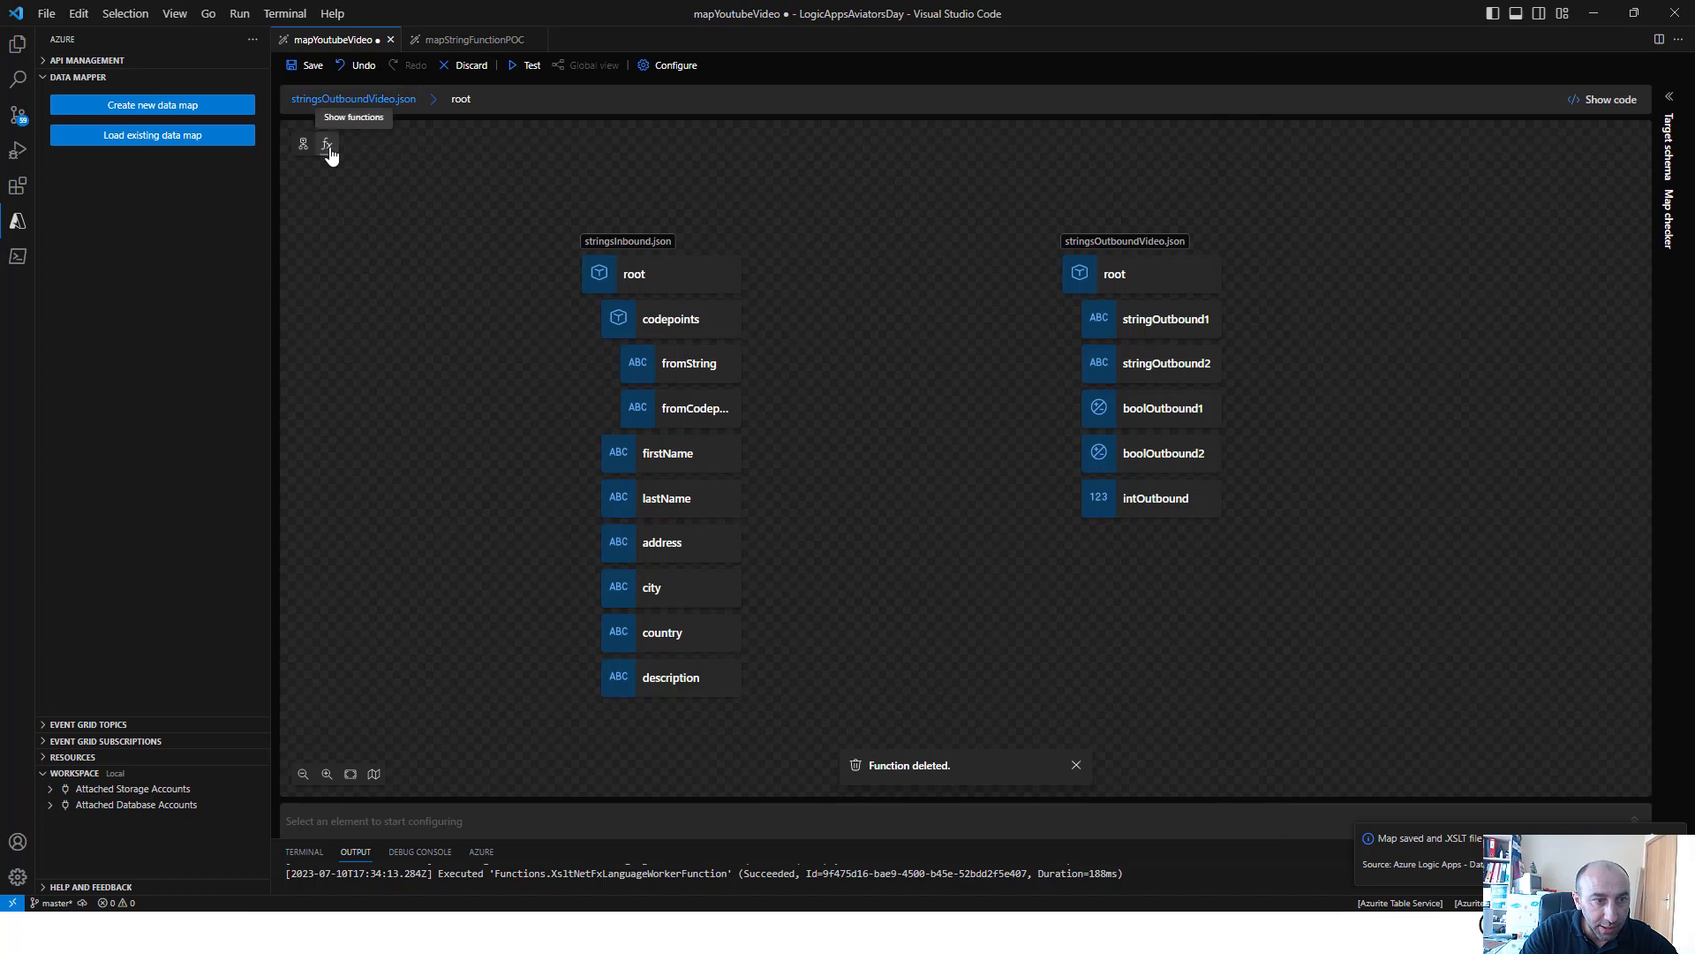
Add the Regular expression matches and Regular expression replace string functions to the map canvas
left_click(327, 143)
scroll(410, 530, "up", 1)
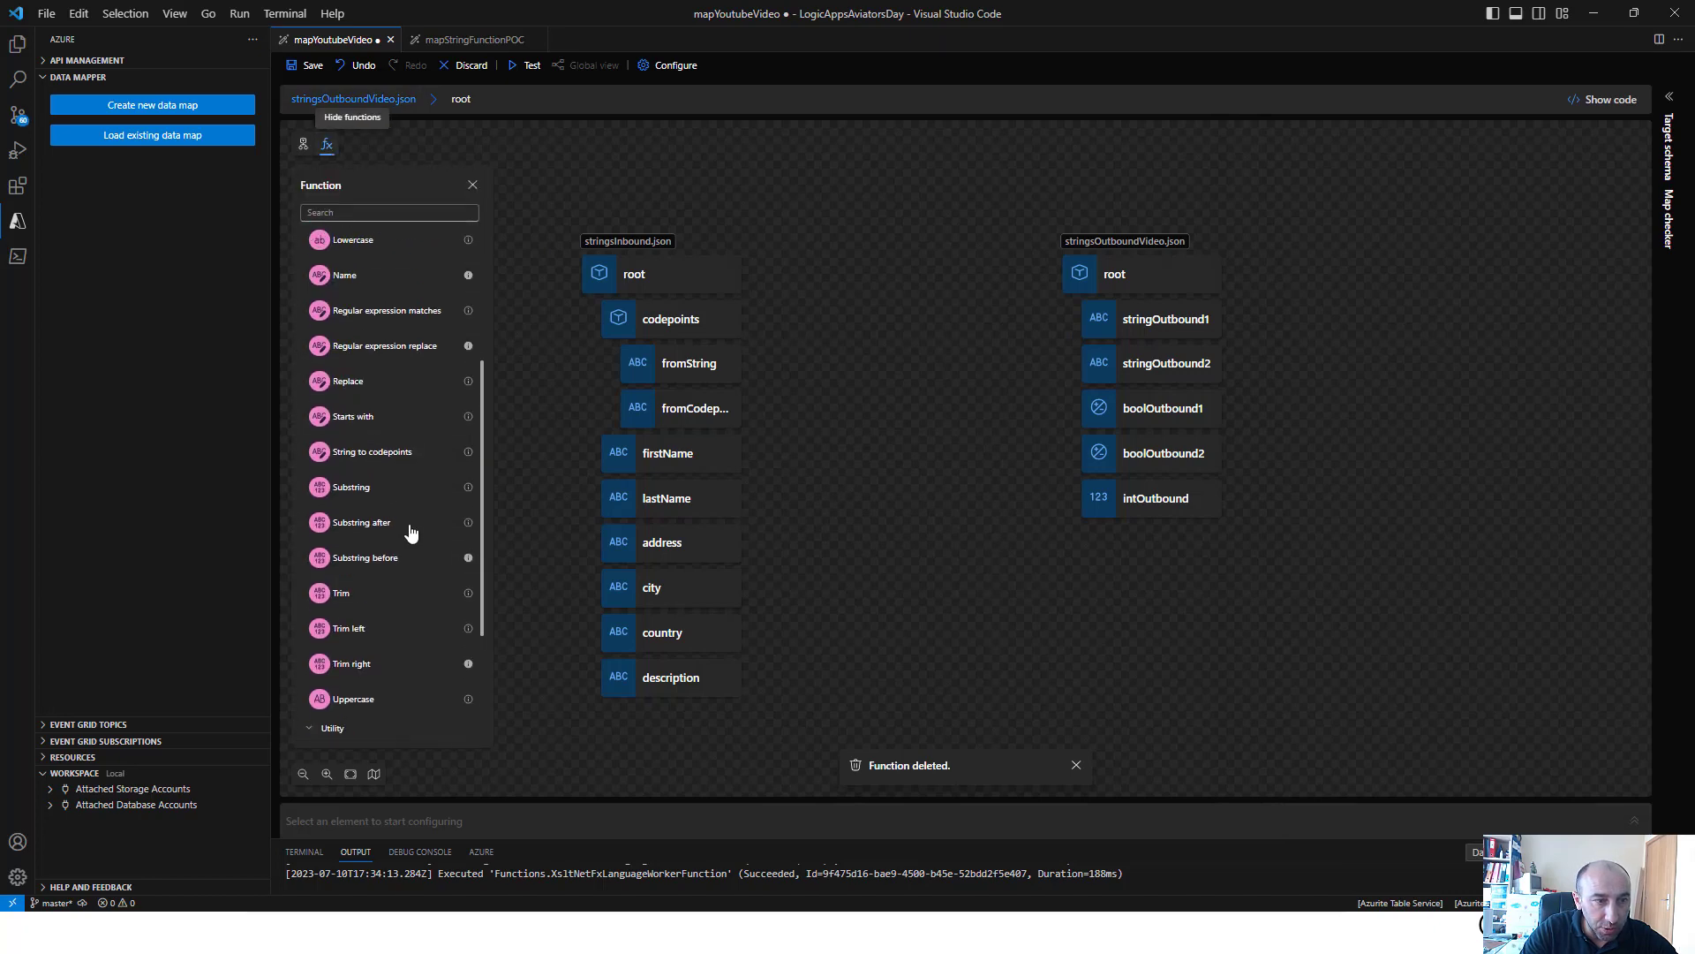
left_click(399, 318)
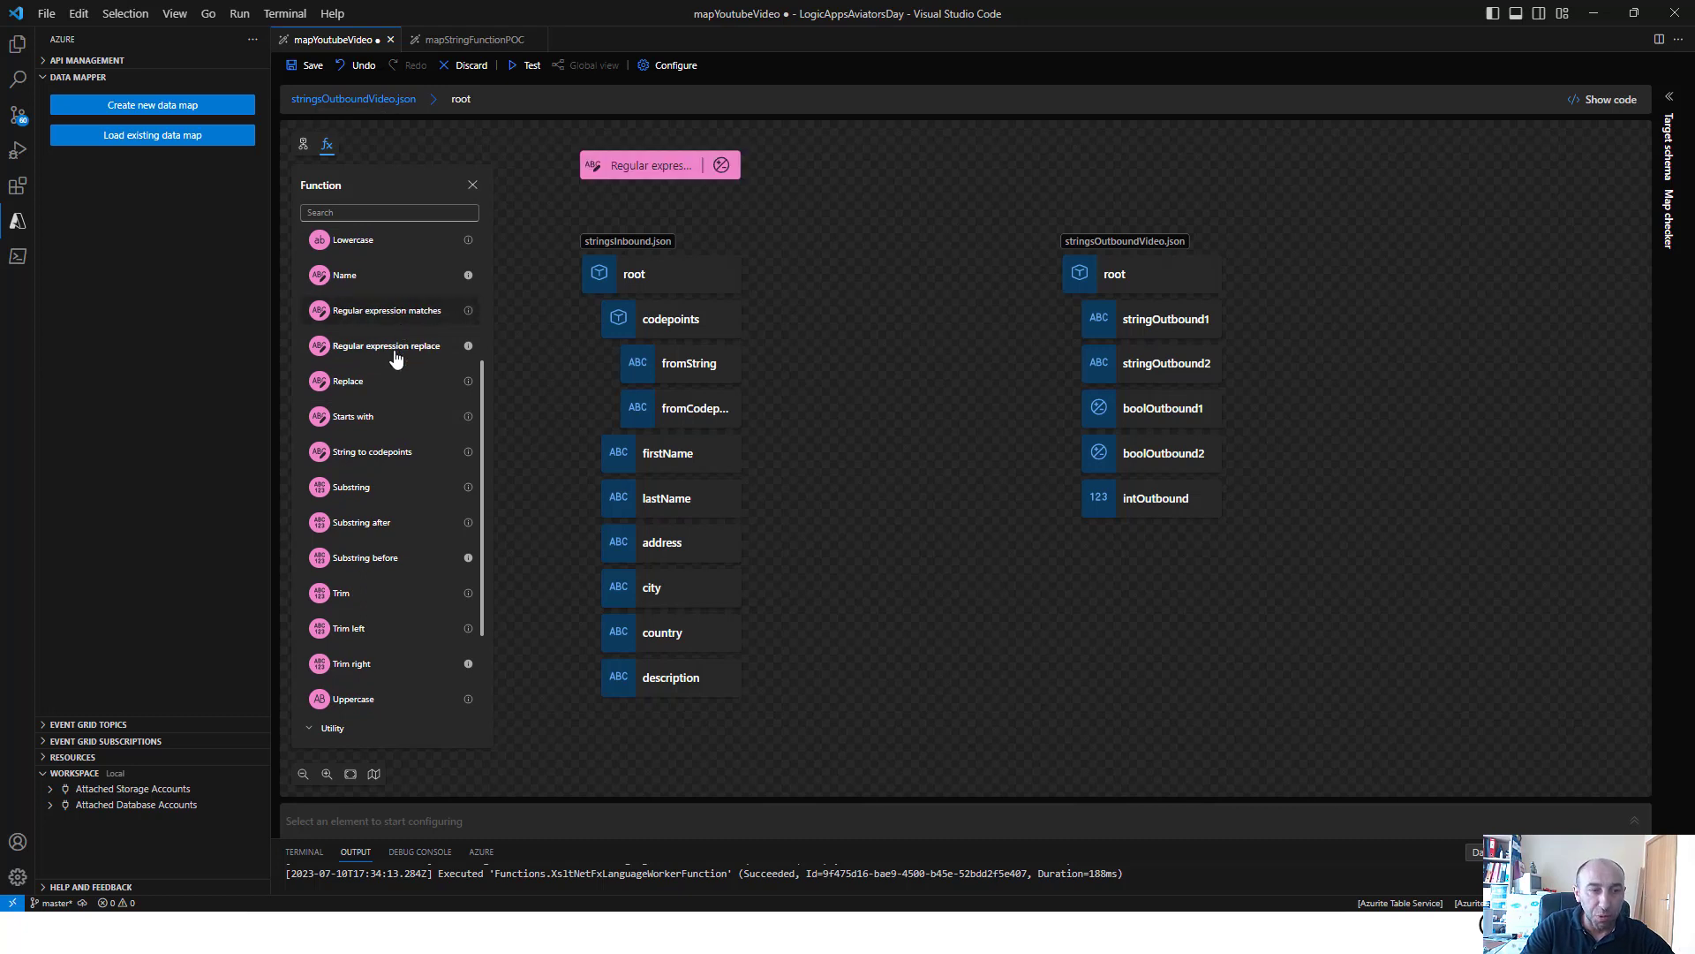
left_click(402, 349)
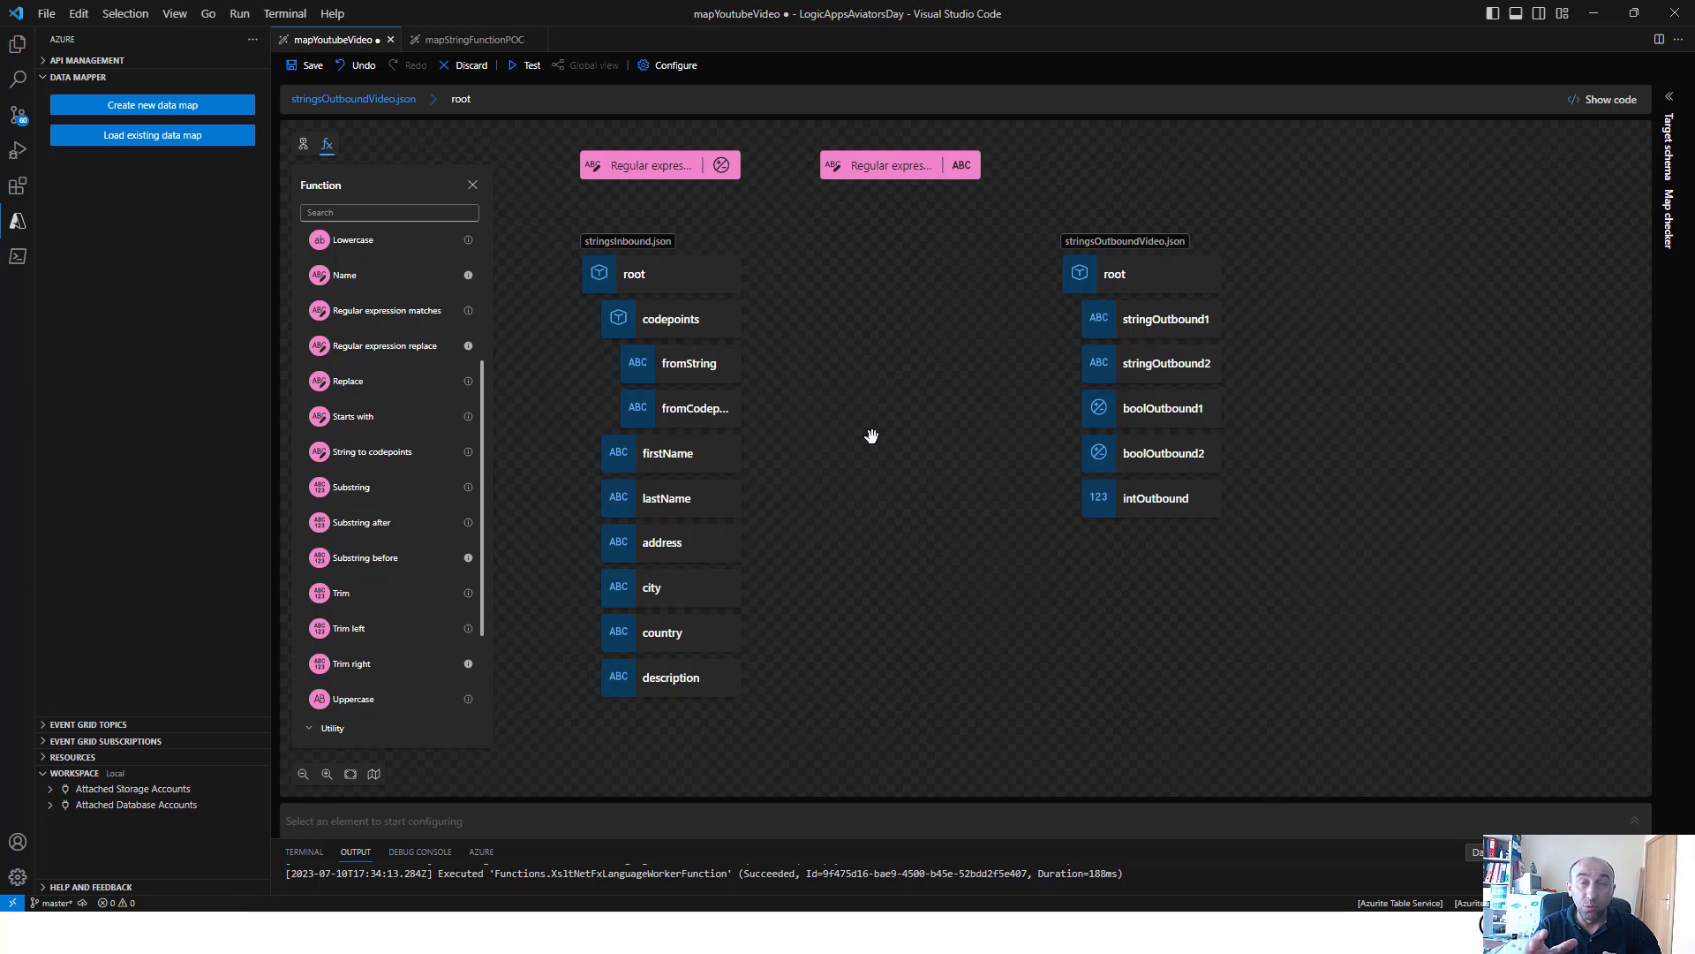
Set the input string of the Regular expression matches function to the country field
left_click_drag(911, 429, 903, 422)
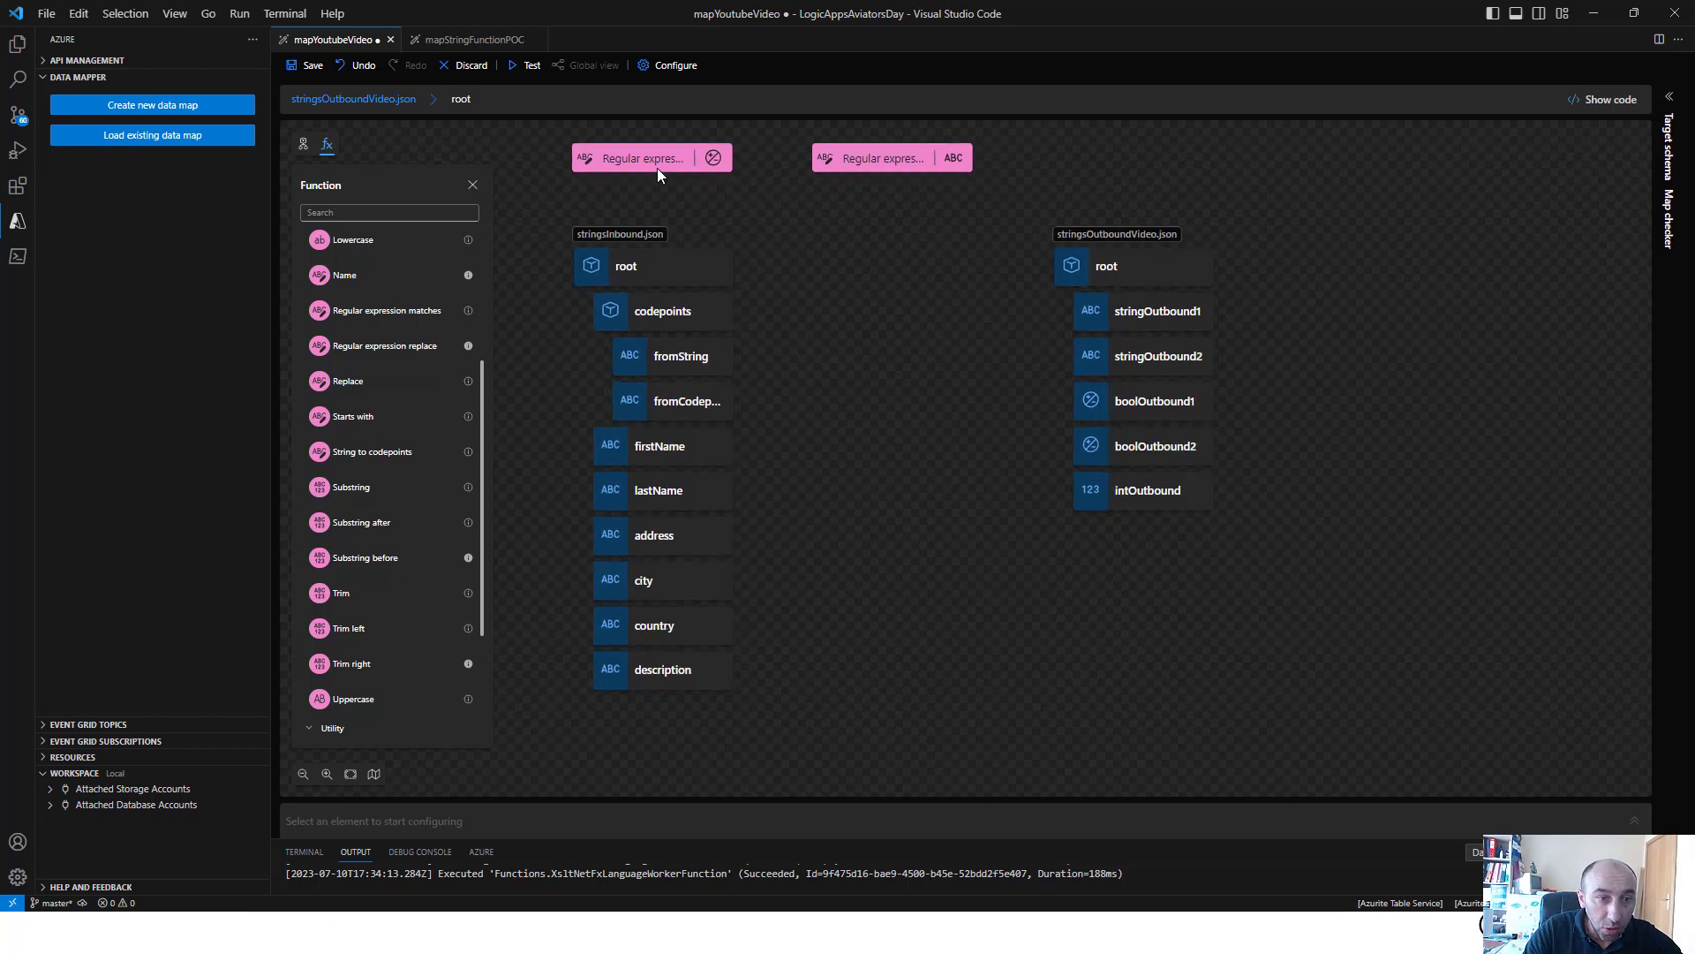
left_click(657, 166)
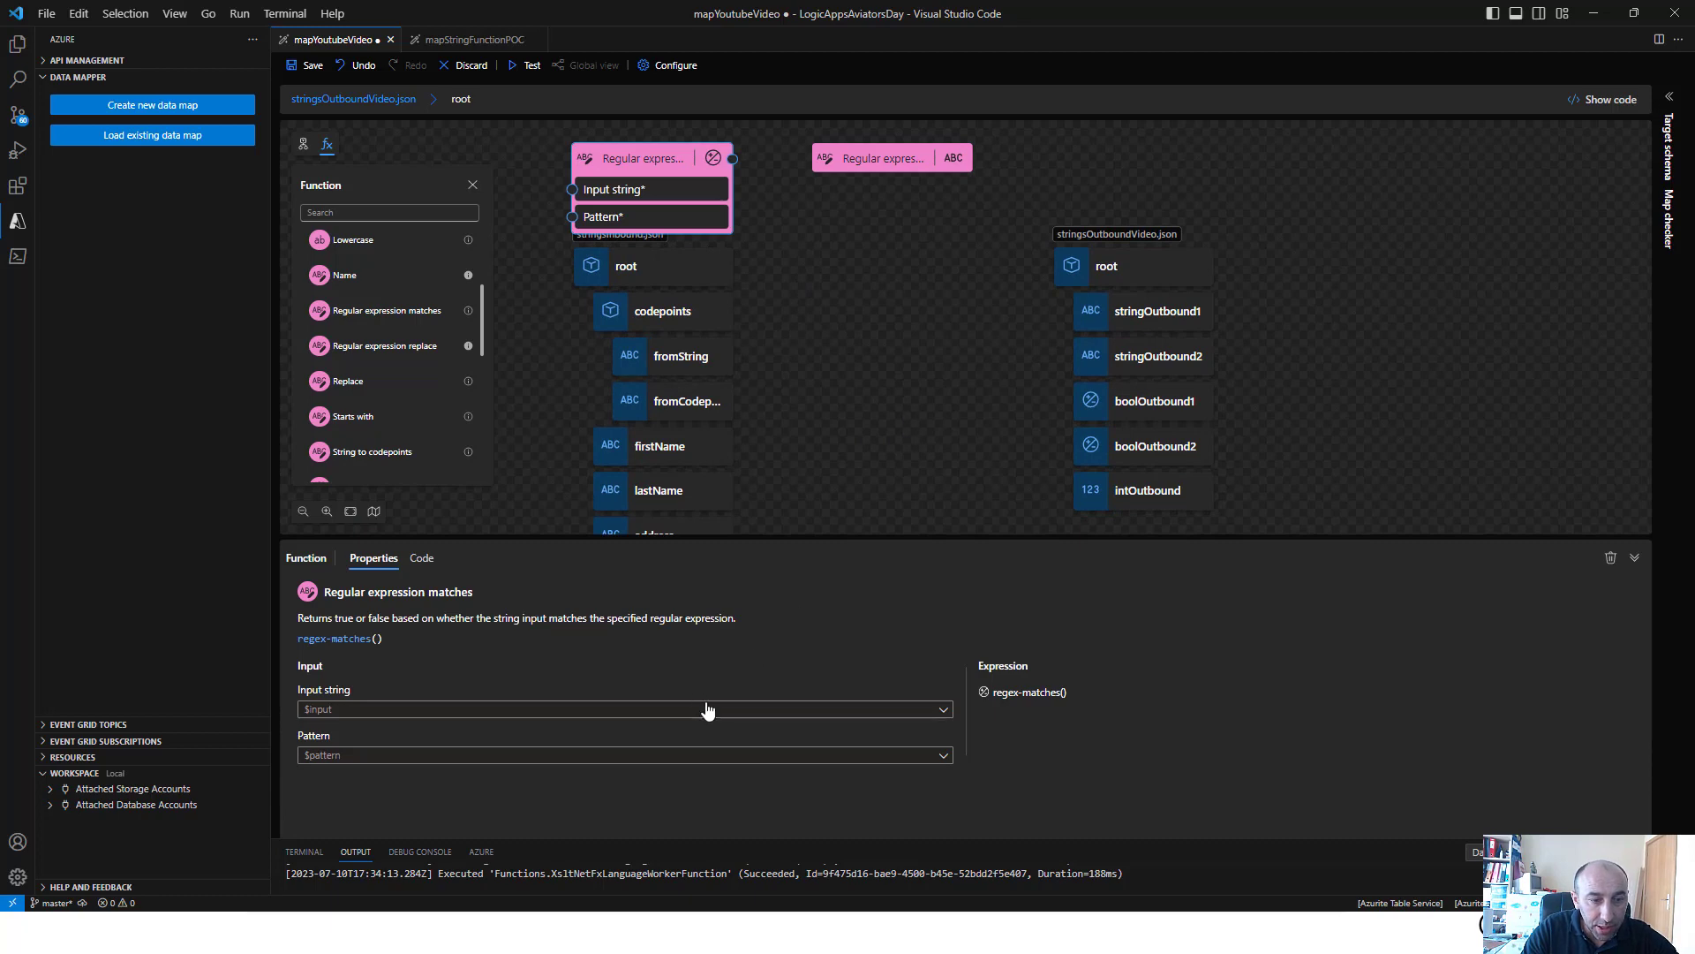
left_click(707, 709)
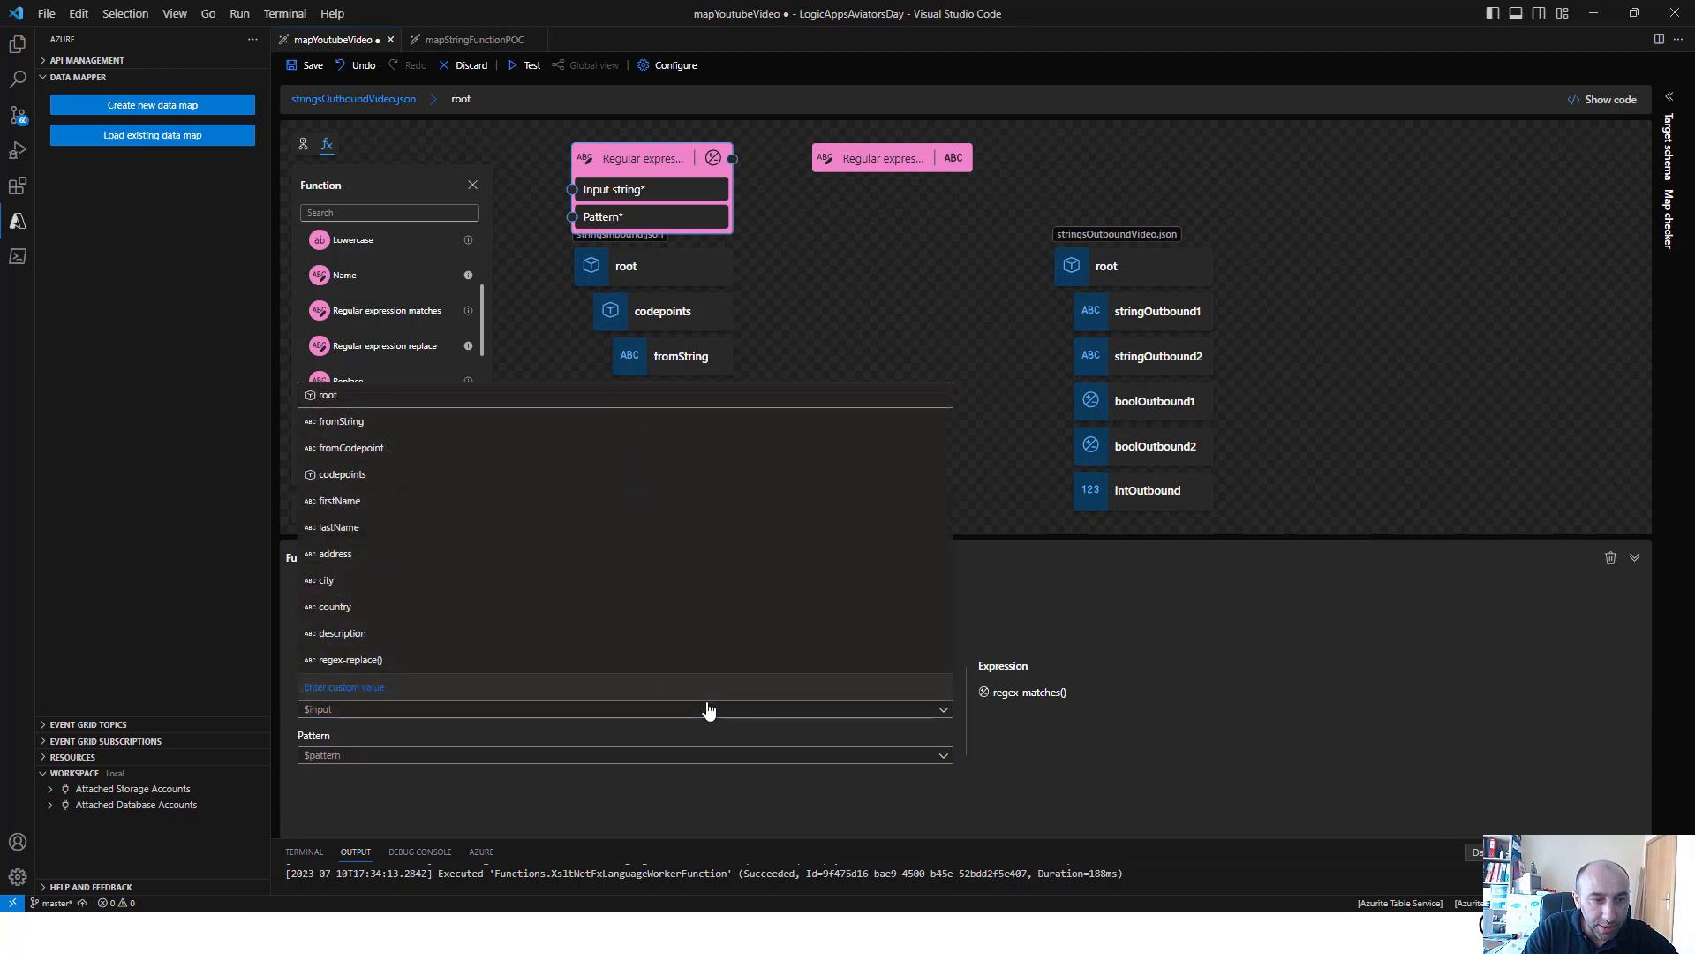
left_click(918, 359)
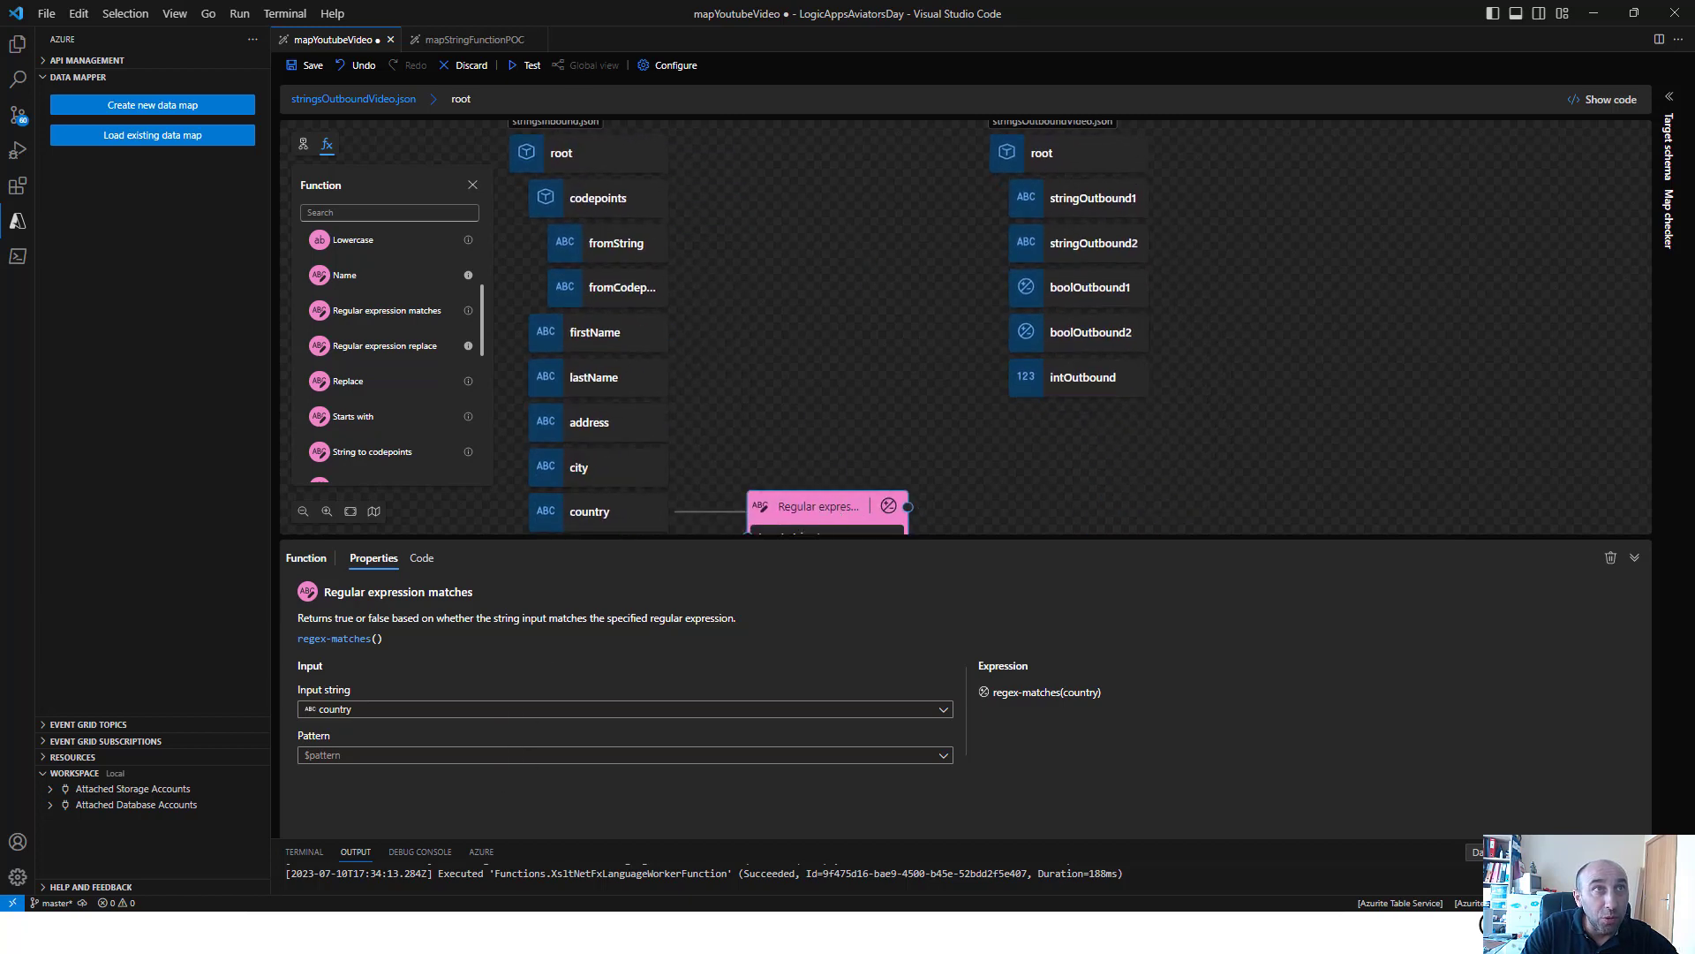
Give Regular expression matches the custom pattern "^[0-9]{4}(?:-[0-9]{3})?$" and connect its output to boolOutbound1
left_click(568, 758)
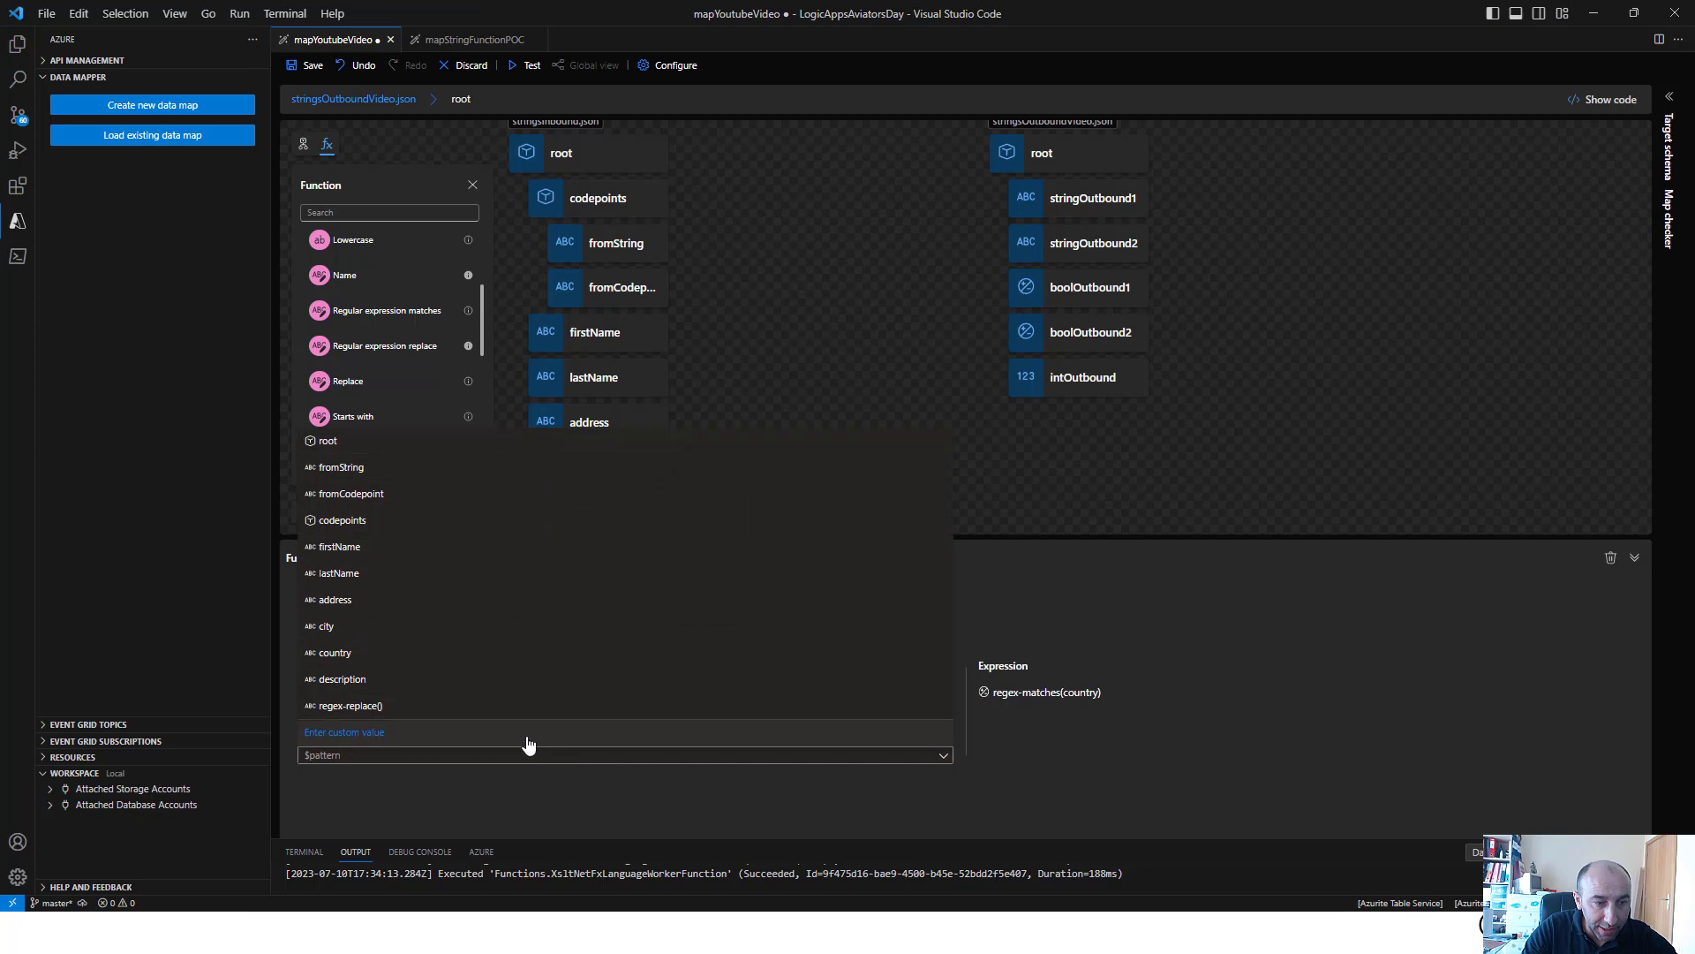
left_click(411, 733)
type("\"^[0-9]{4}(?:-[0-9]{3})?$\"")
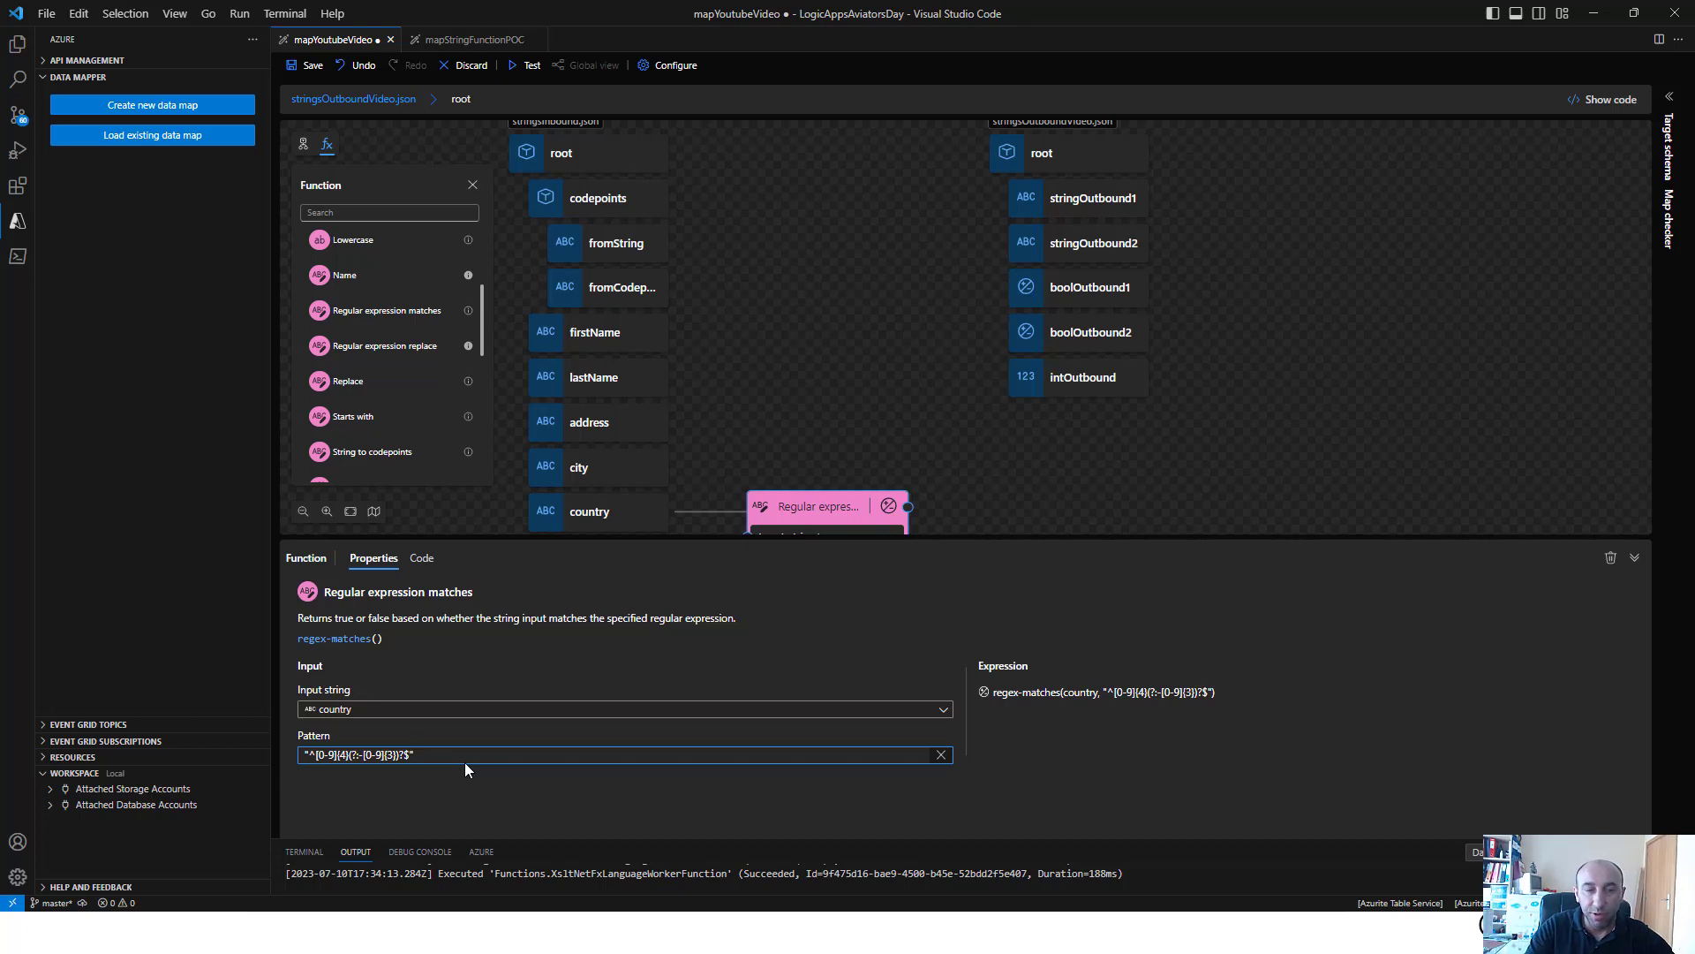
left_click(852, 408)
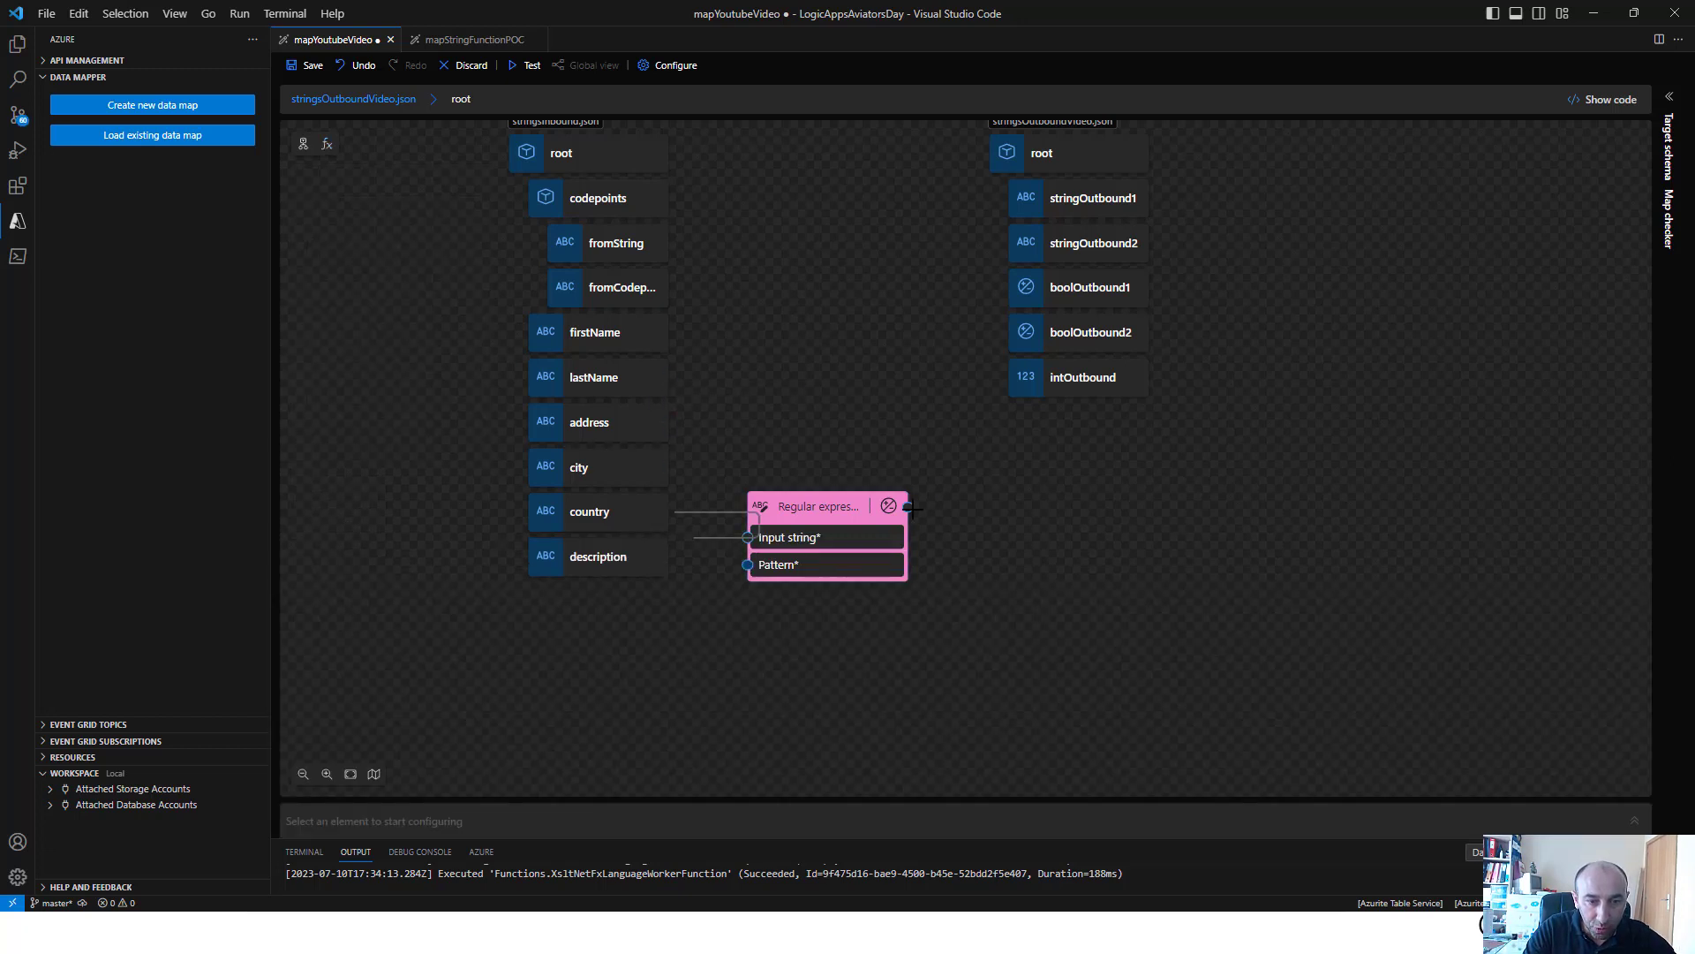
left_click_drag(941, 448, 1007, 287)
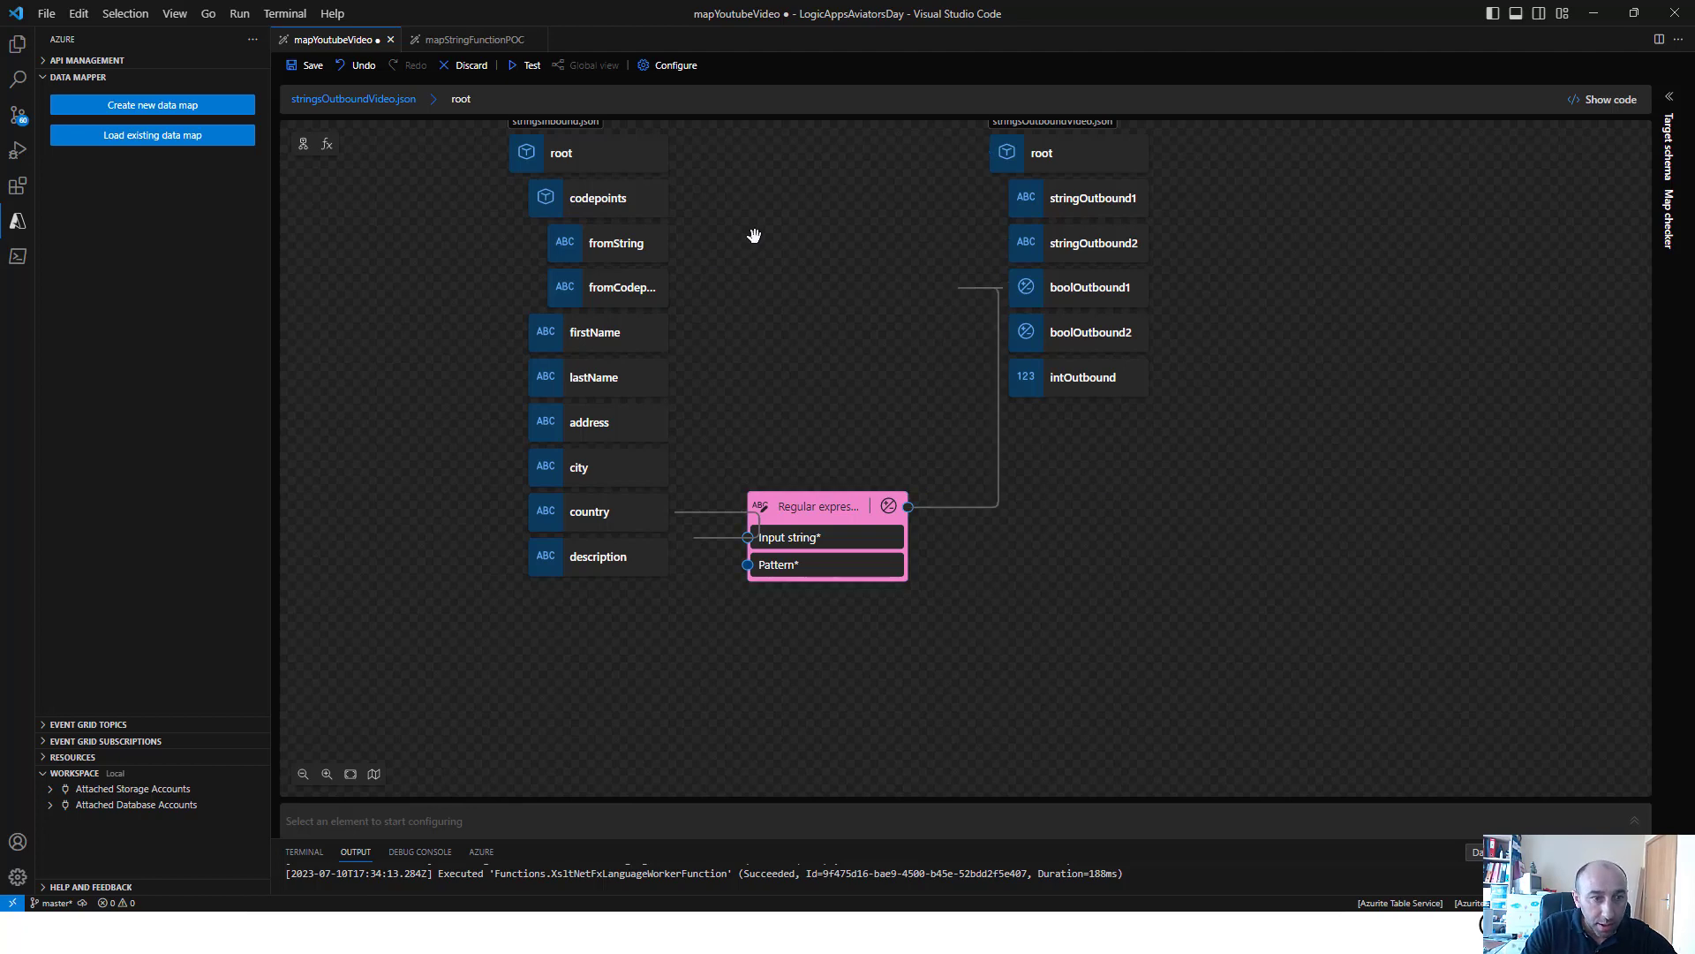
Set the input string of the Regular expression replace function to the city field
scroll(757, 237, "up", 1)
left_click_drag(756, 236, 802, 368)
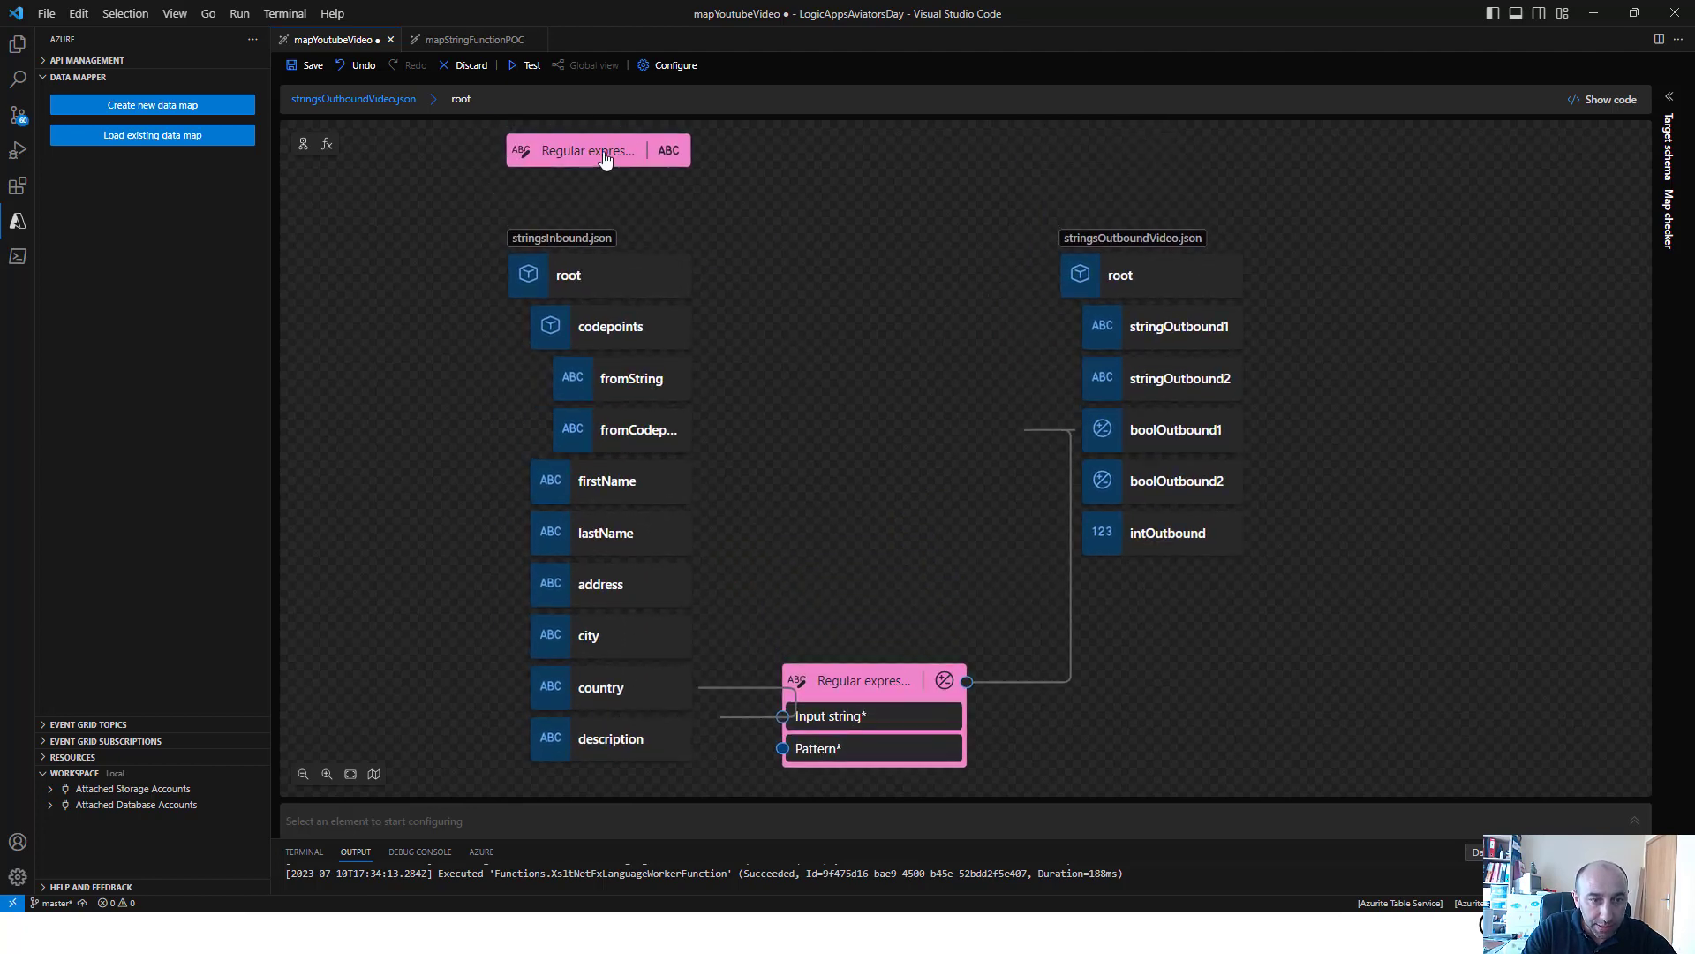
left_click(606, 161)
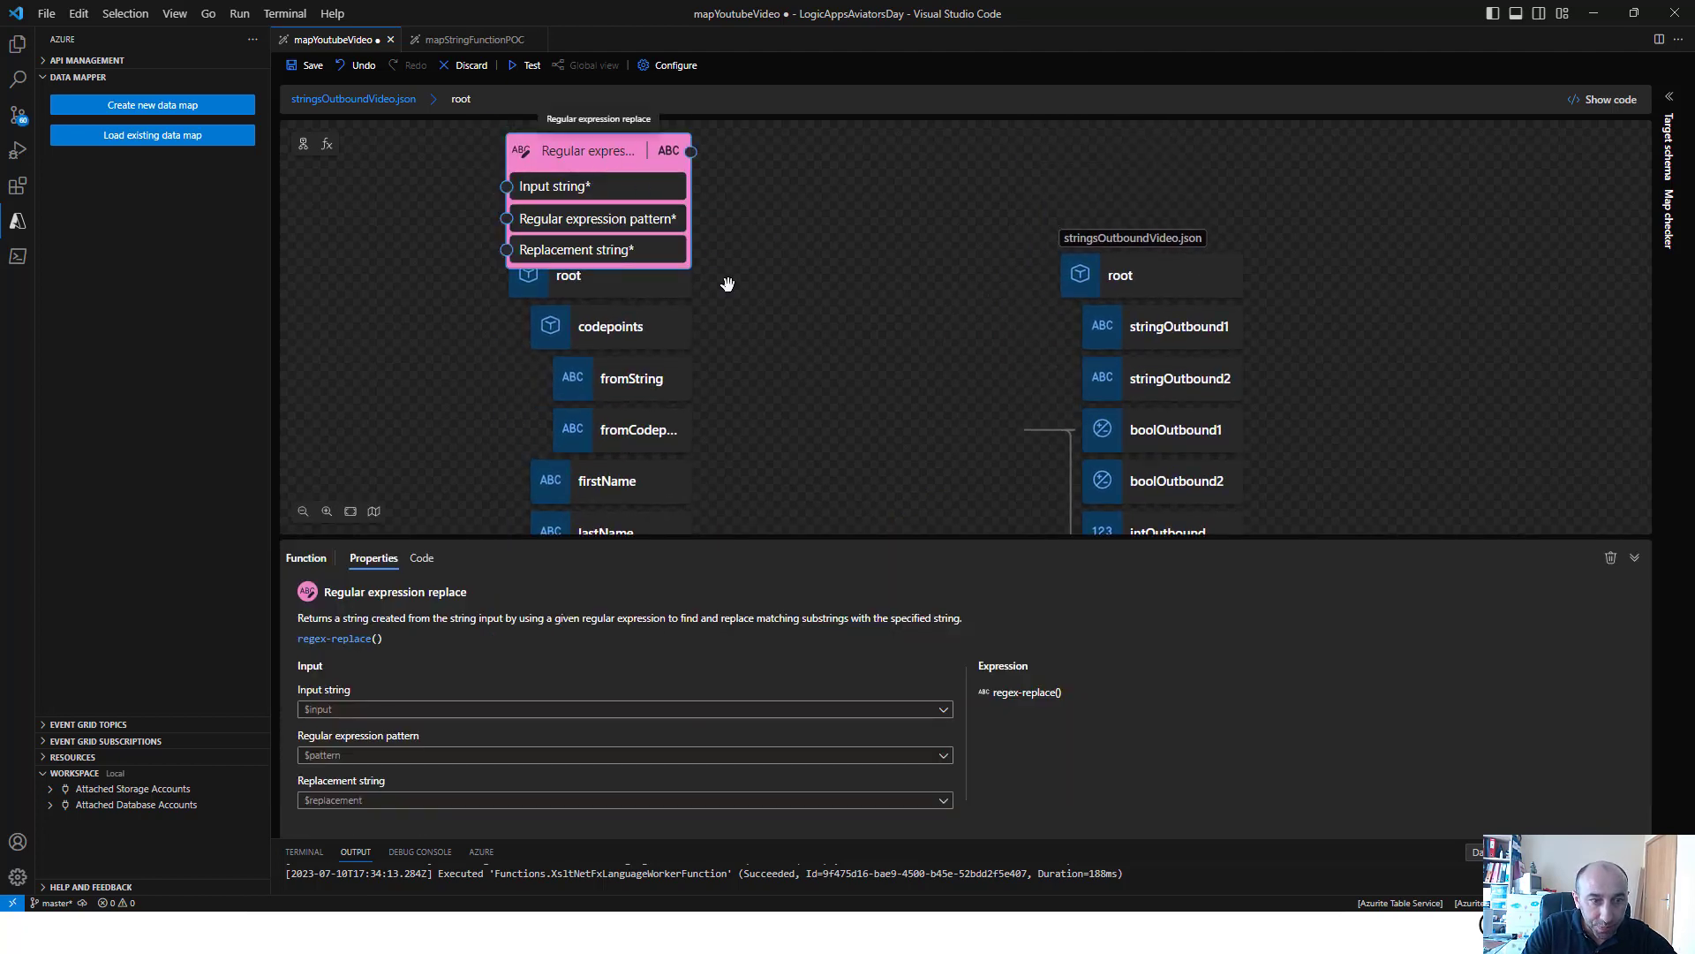
left_click(634, 707)
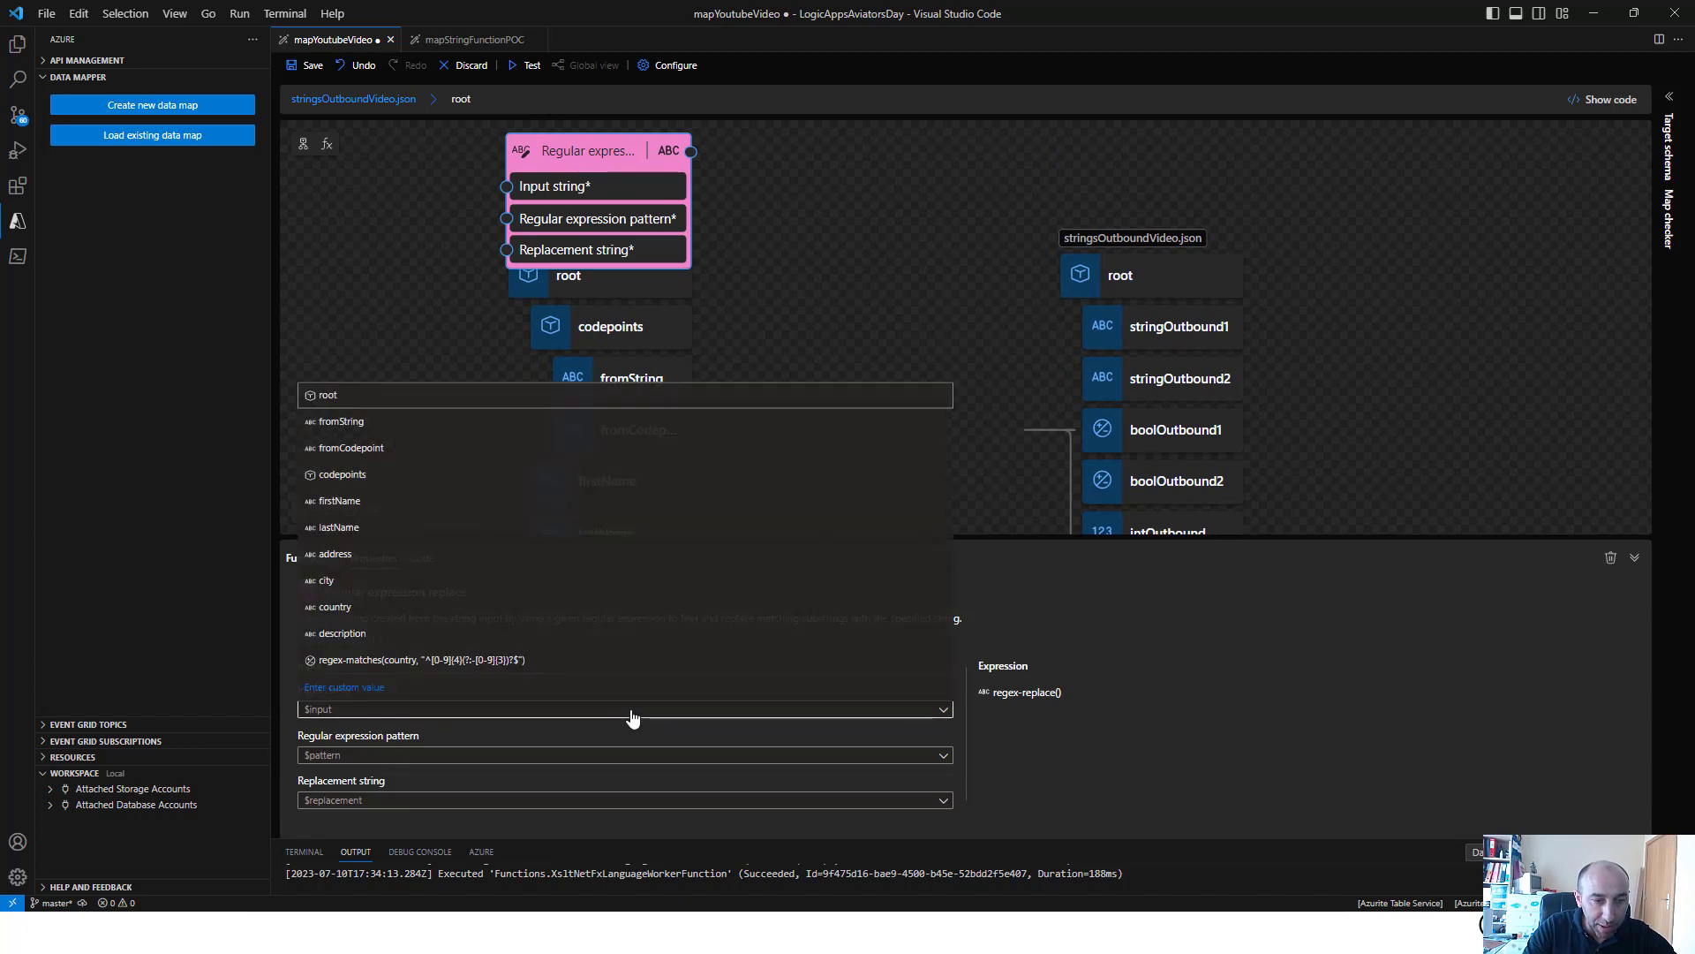
left_click(477, 580)
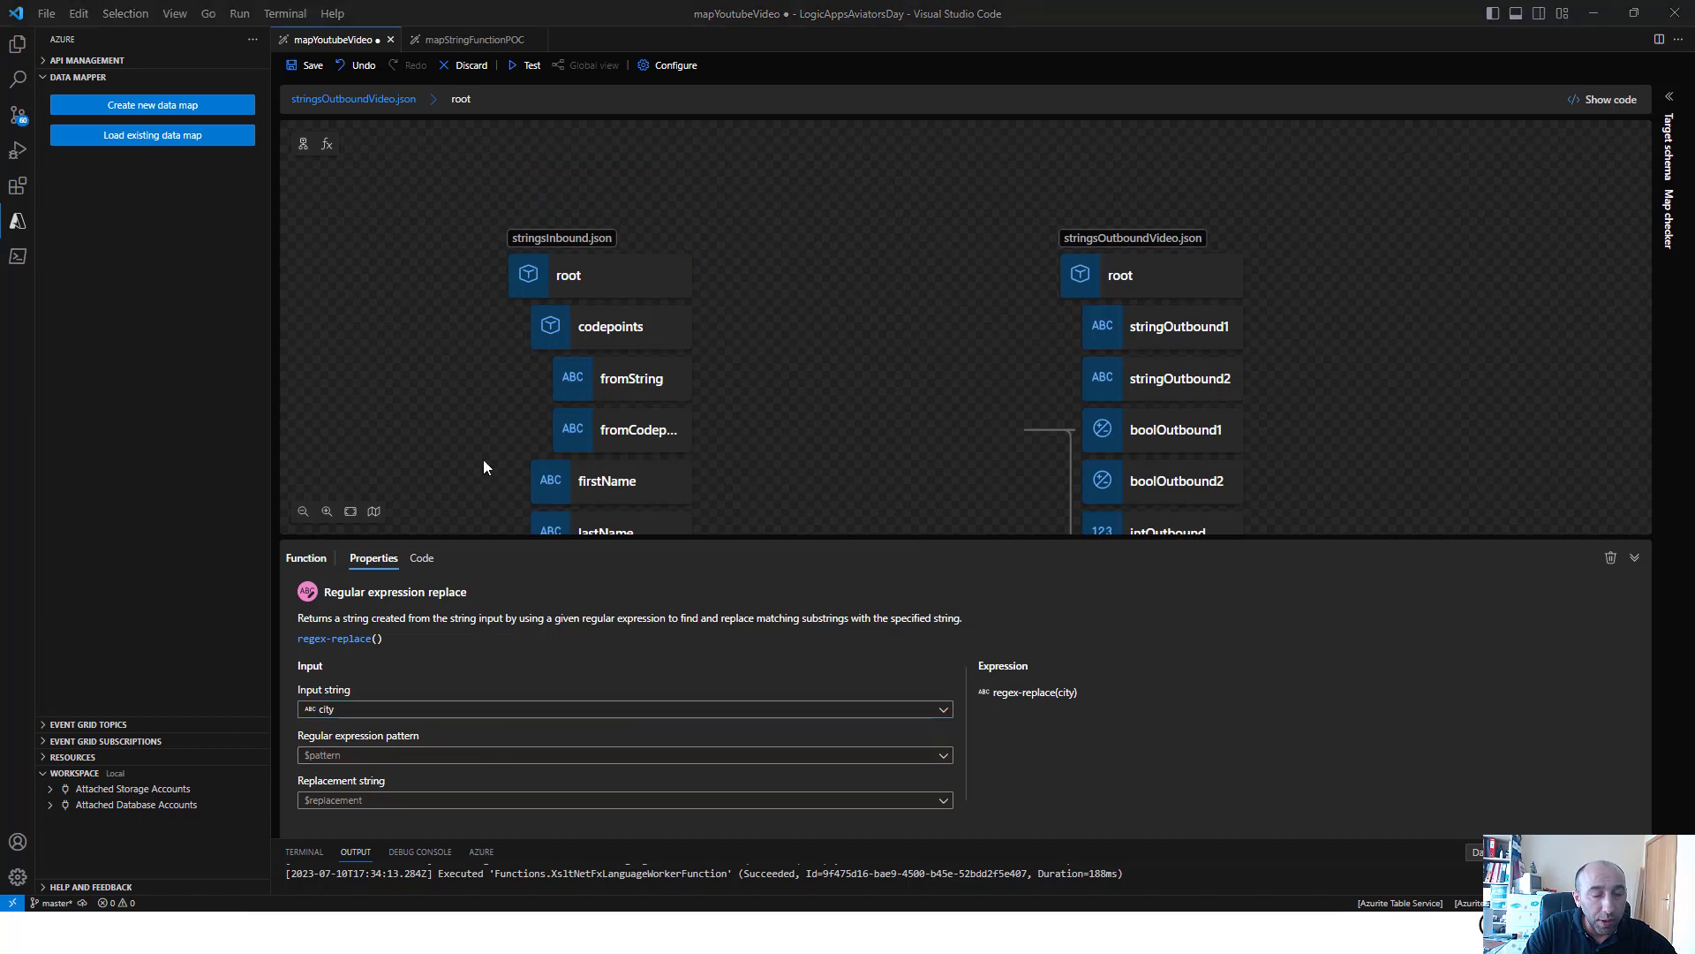
Enter "a+?" as the regular expression pattern and "P" as the replacement string for Regular expression replace
left_click(452, 757)
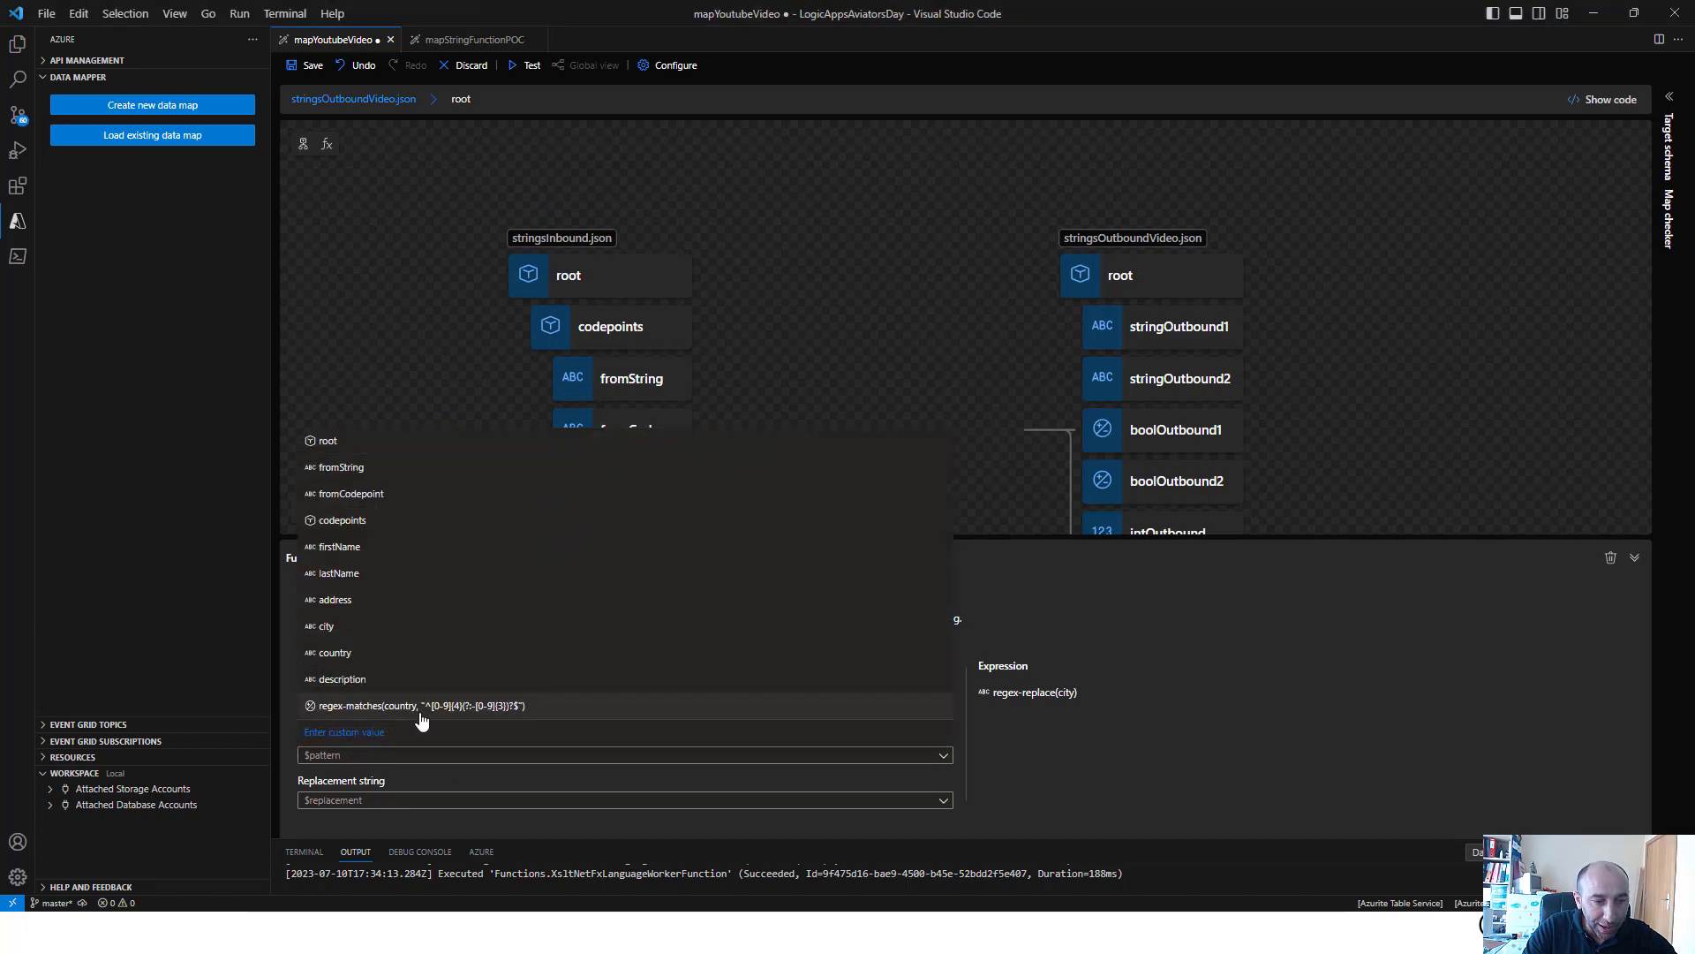
left_click(399, 749)
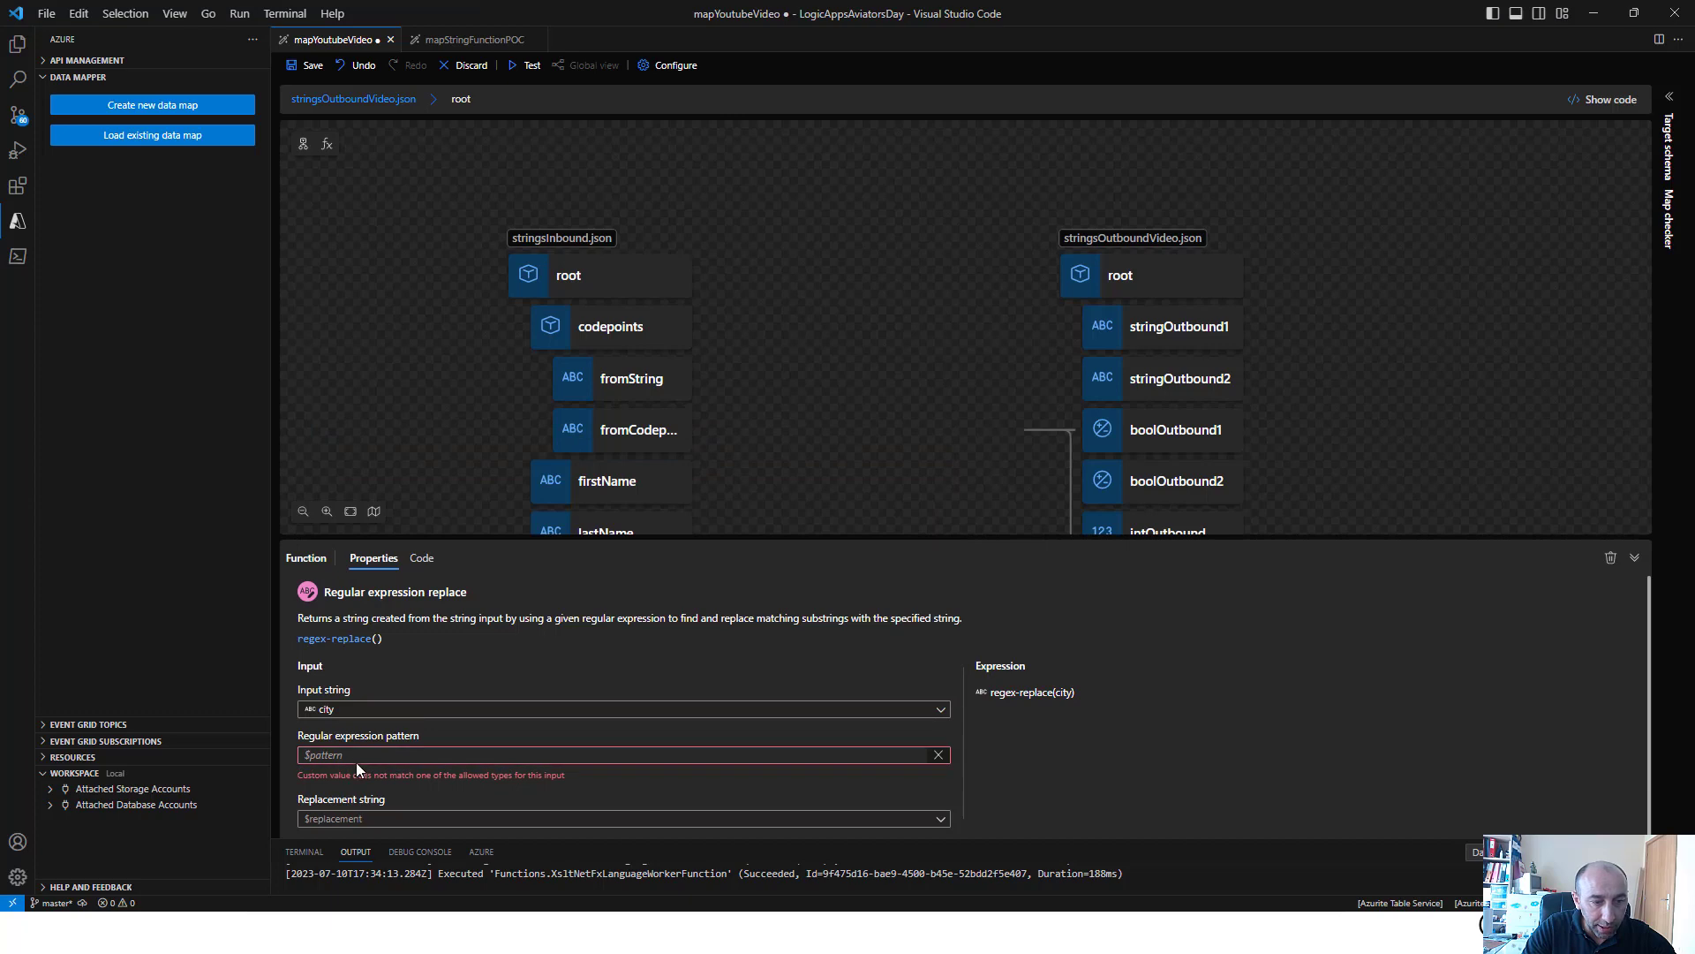
type("\"a+?\"")
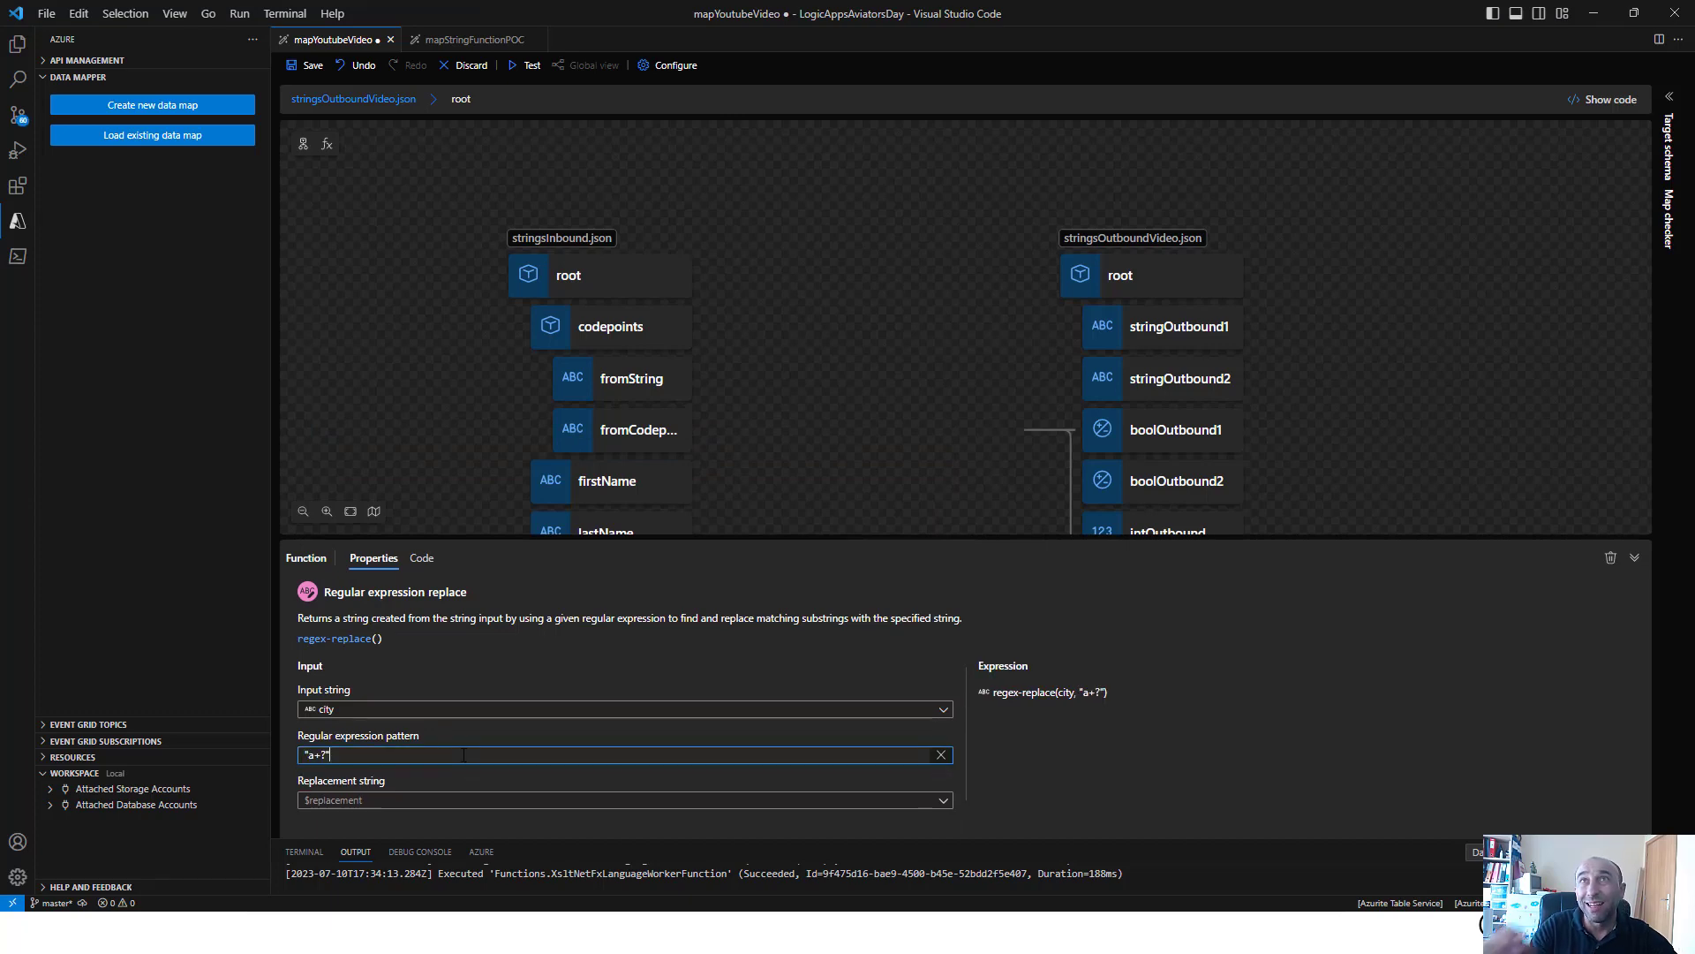
left_click(435, 803)
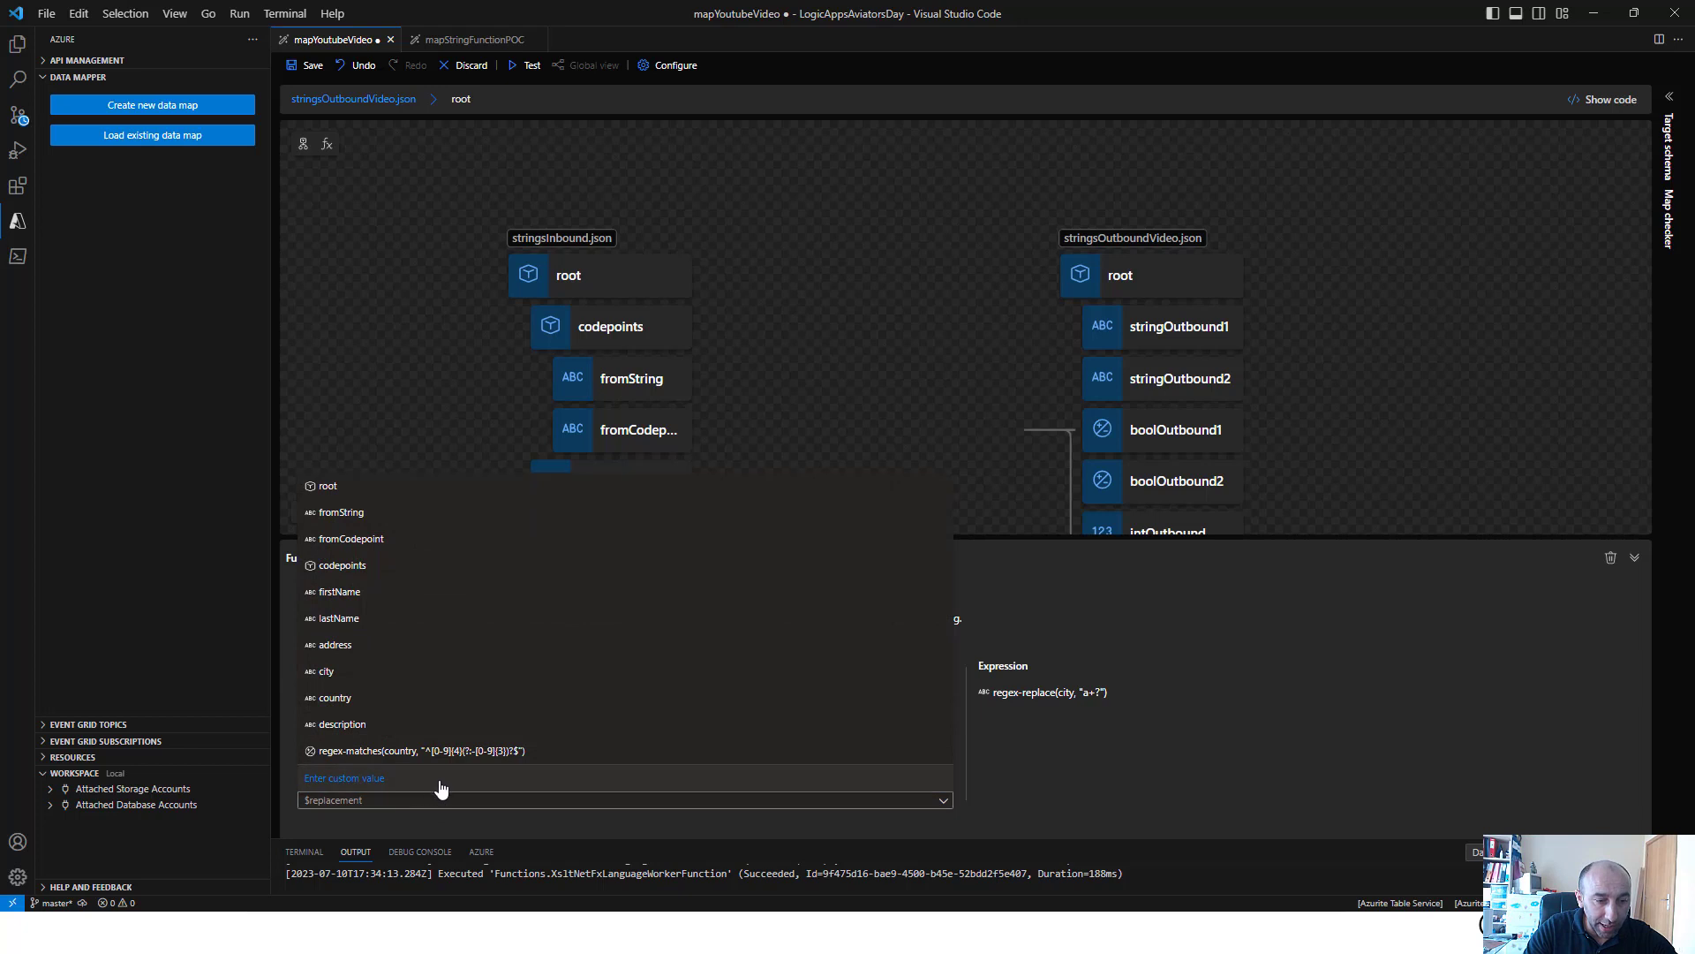
left_click(438, 785)
type("\"P")
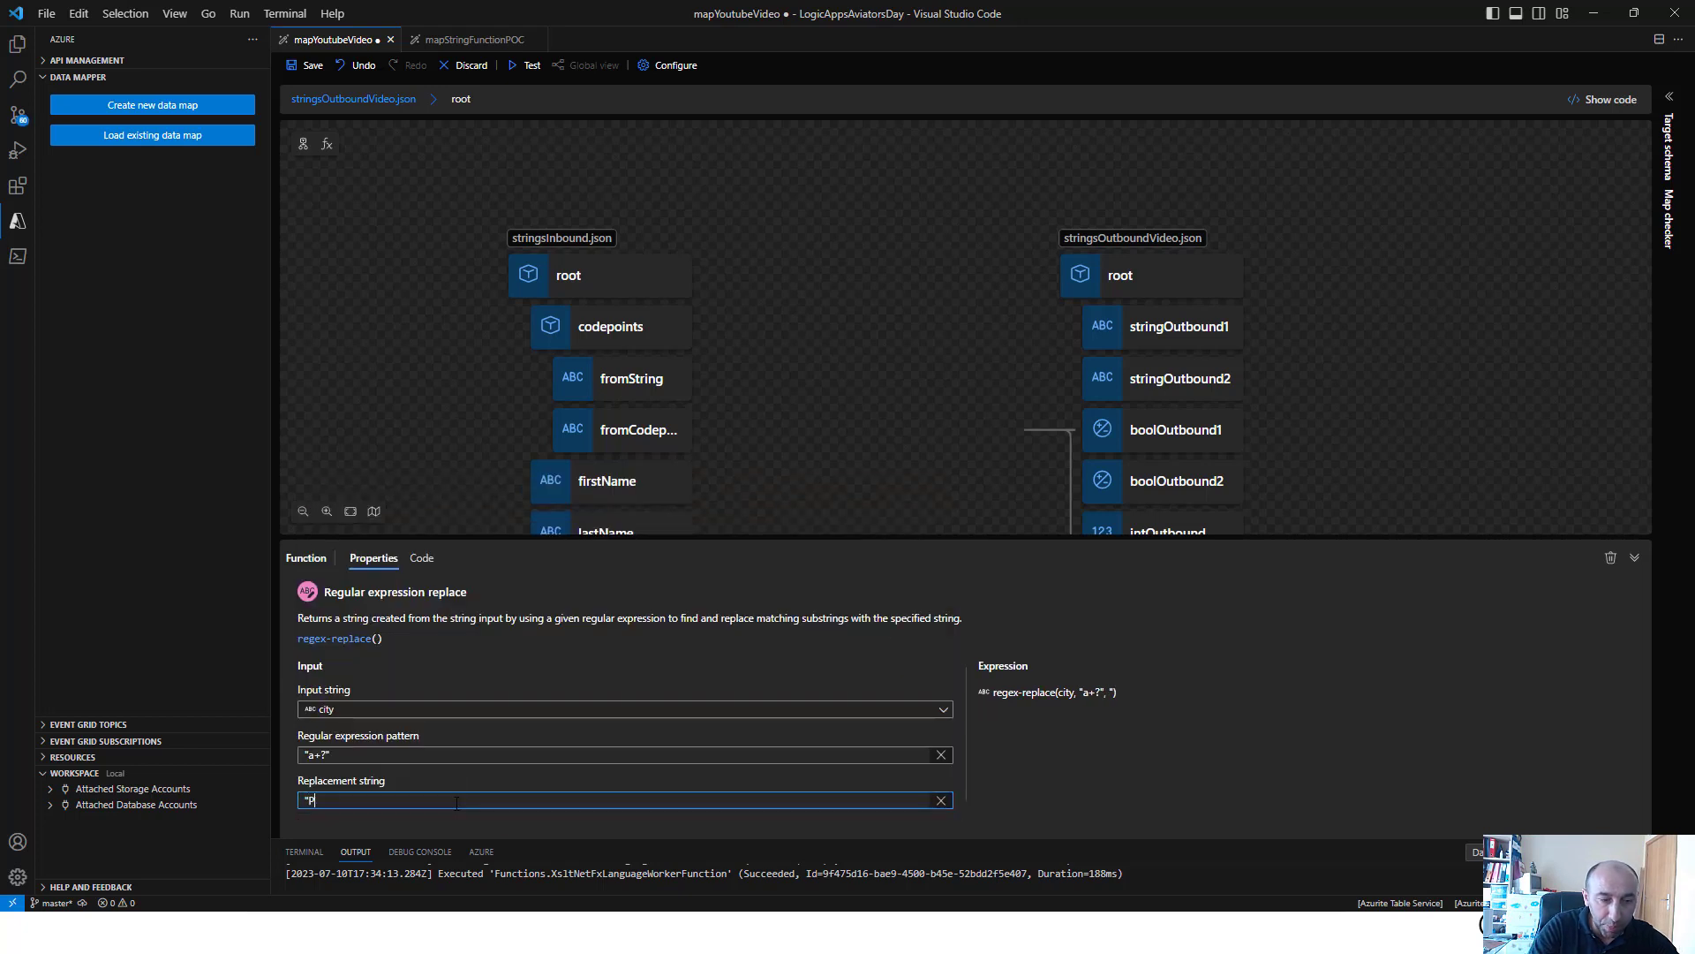
Connect the Regular expression replace output to stringOutbound1 and save the map
left_click(908, 276)
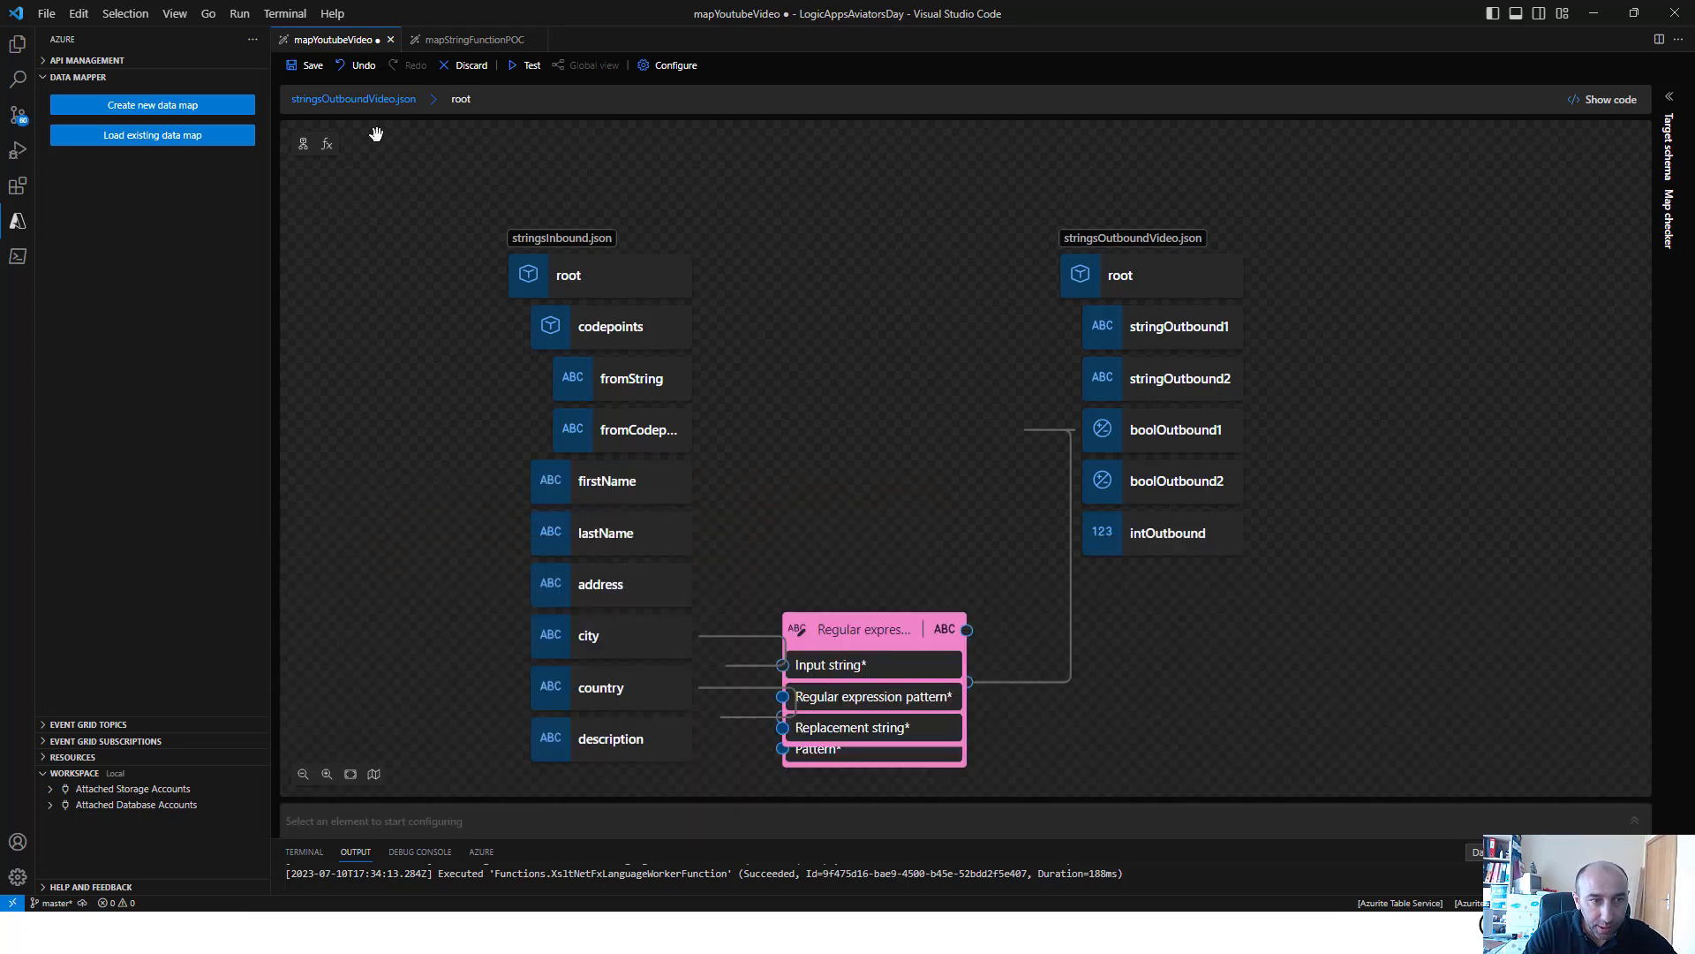
left_click(323, 78)
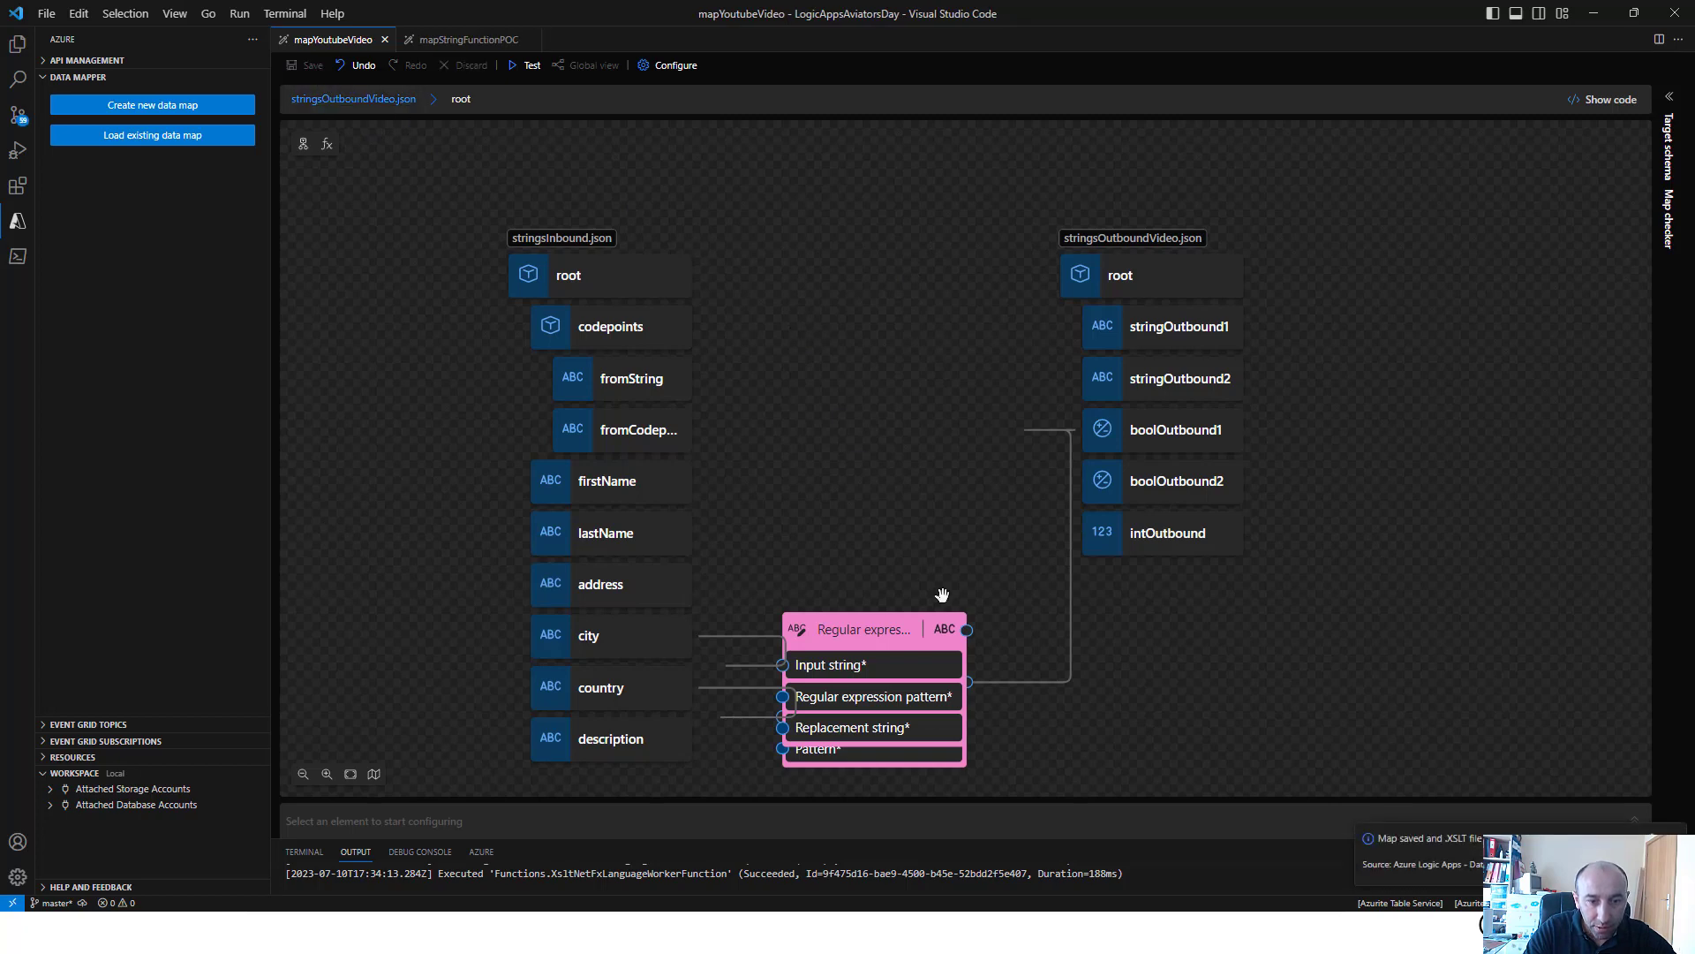
left_click_drag(968, 630, 1073, 327)
left_click(309, 68)
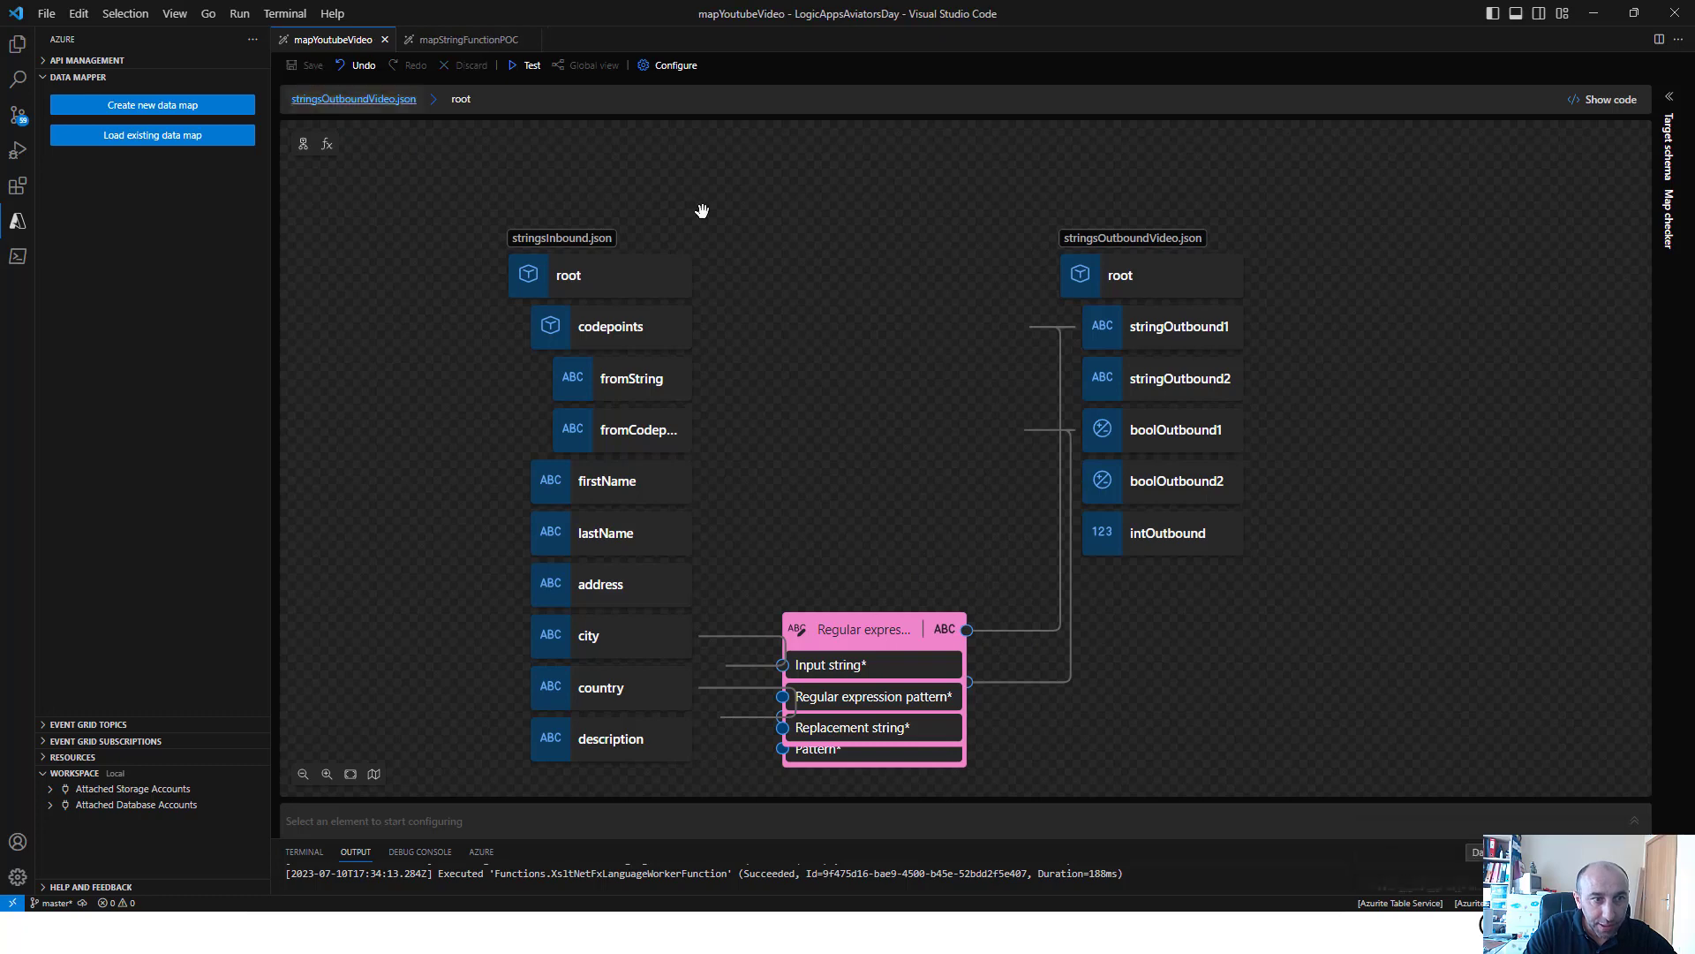
Review the city and country values in the sample input, then run the map test to check stringOutbound1 and boolOutbound1
left_click(533, 67)
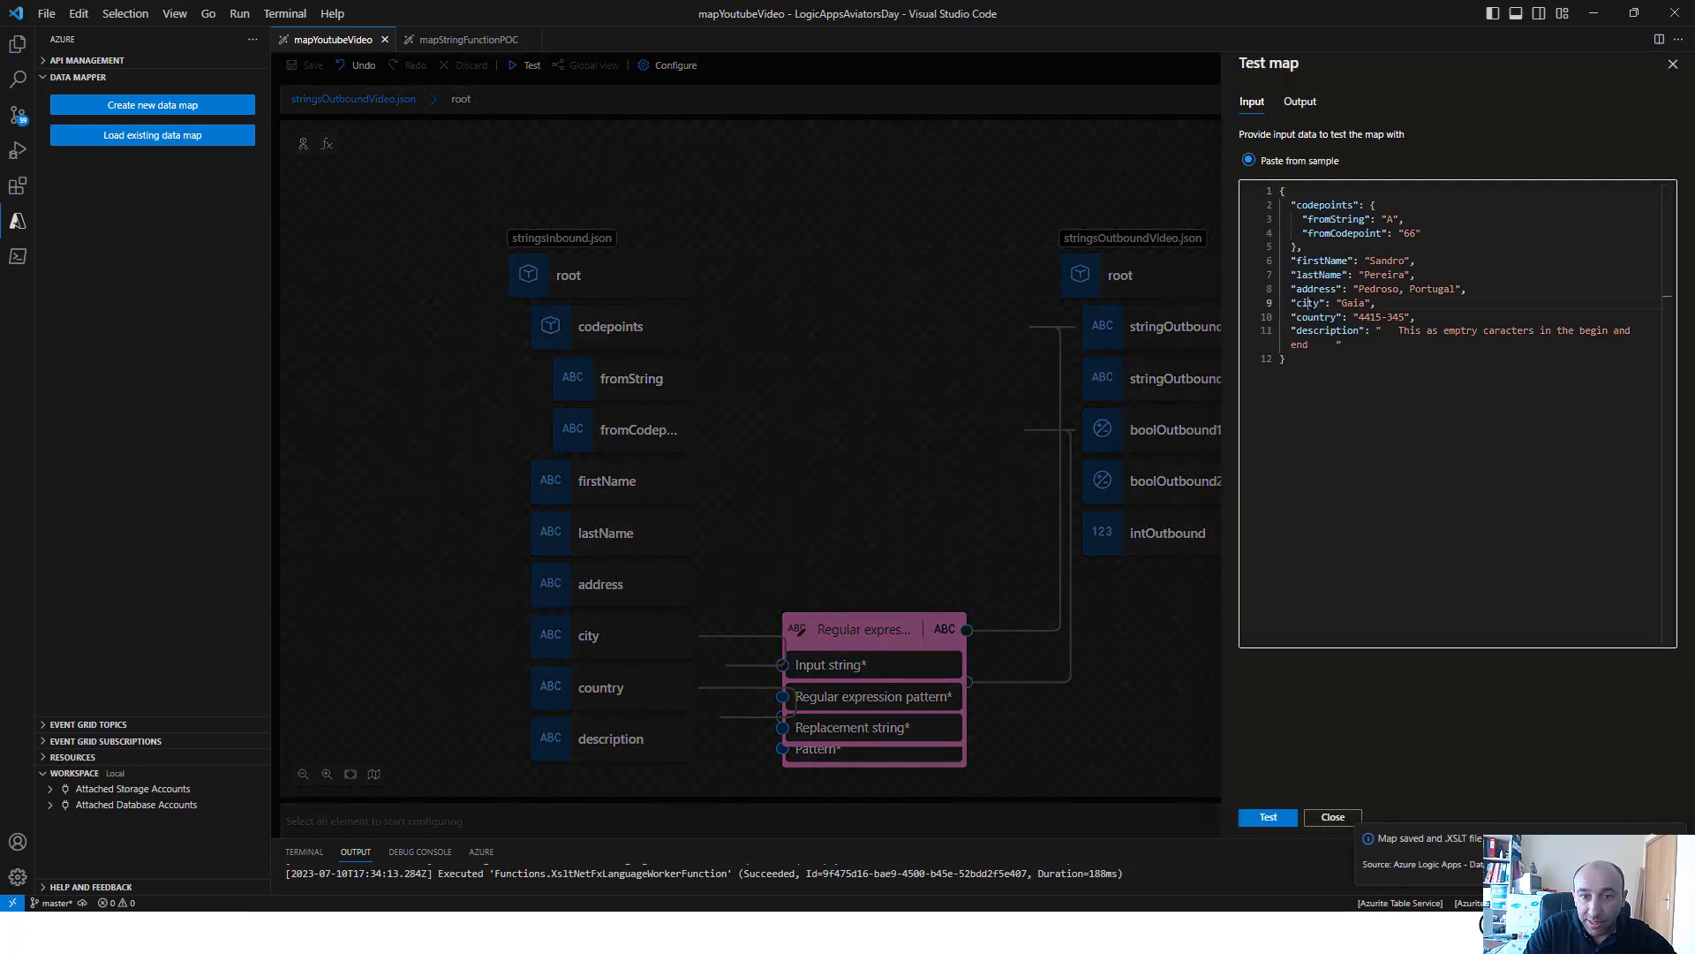
double_click(1352, 303)
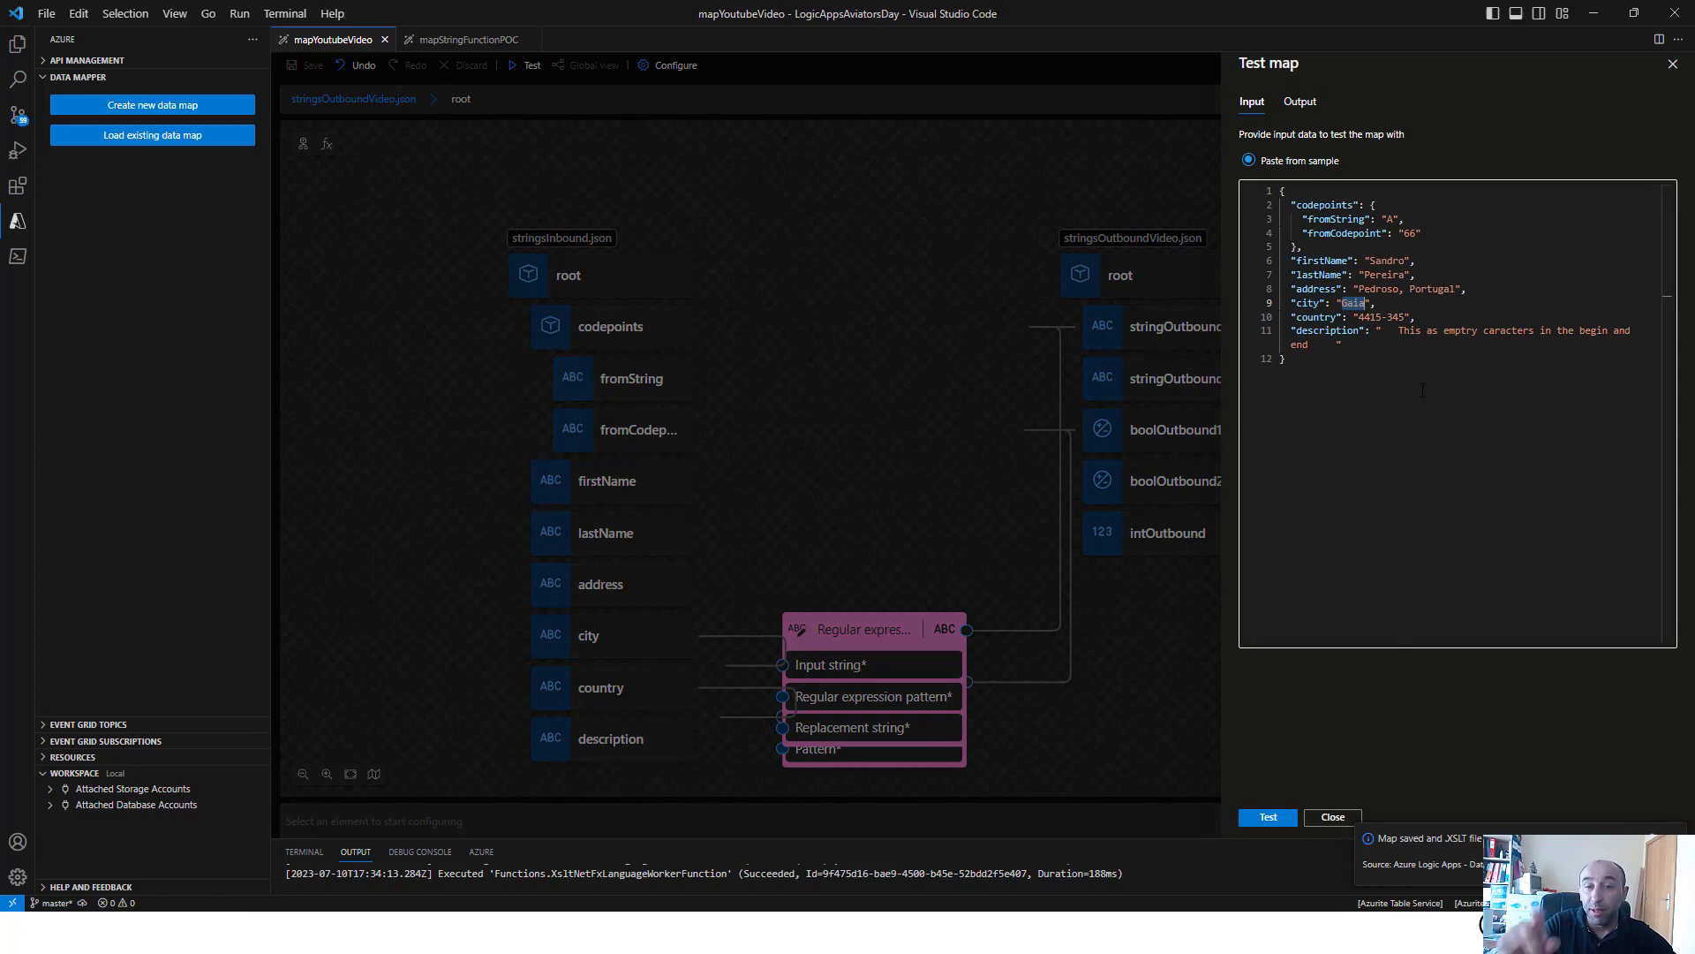
left_click(1372, 317)
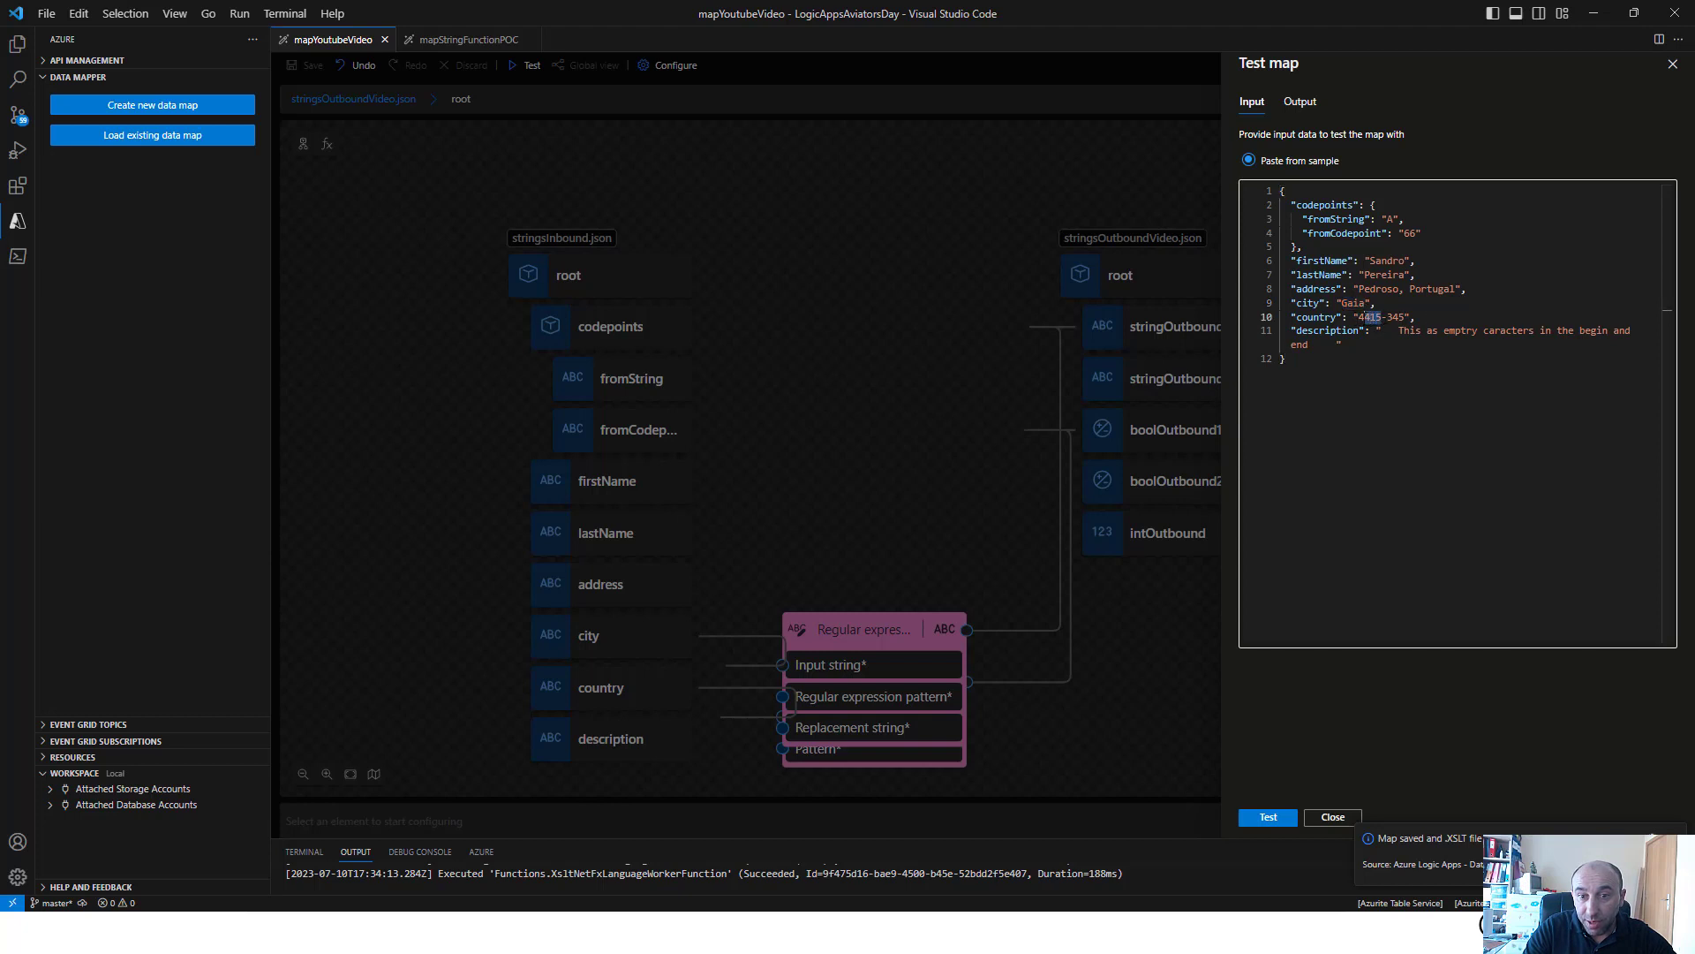
left_click_drag(1365, 317, 1360, 317)
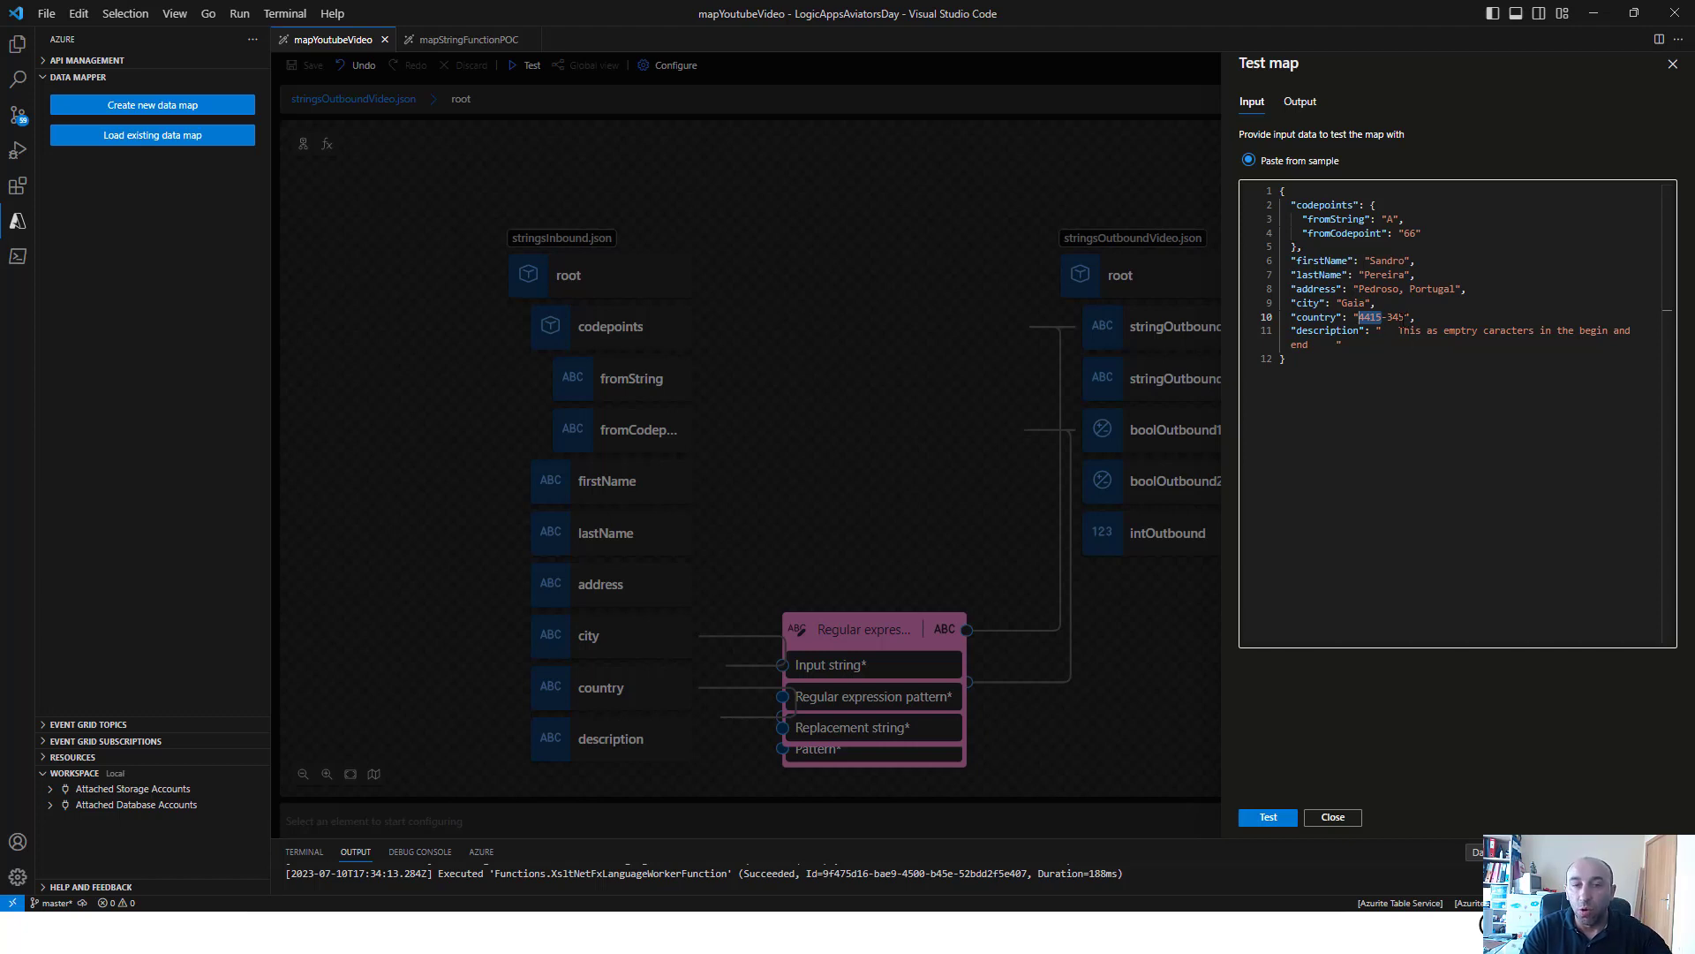
left_click(1272, 817)
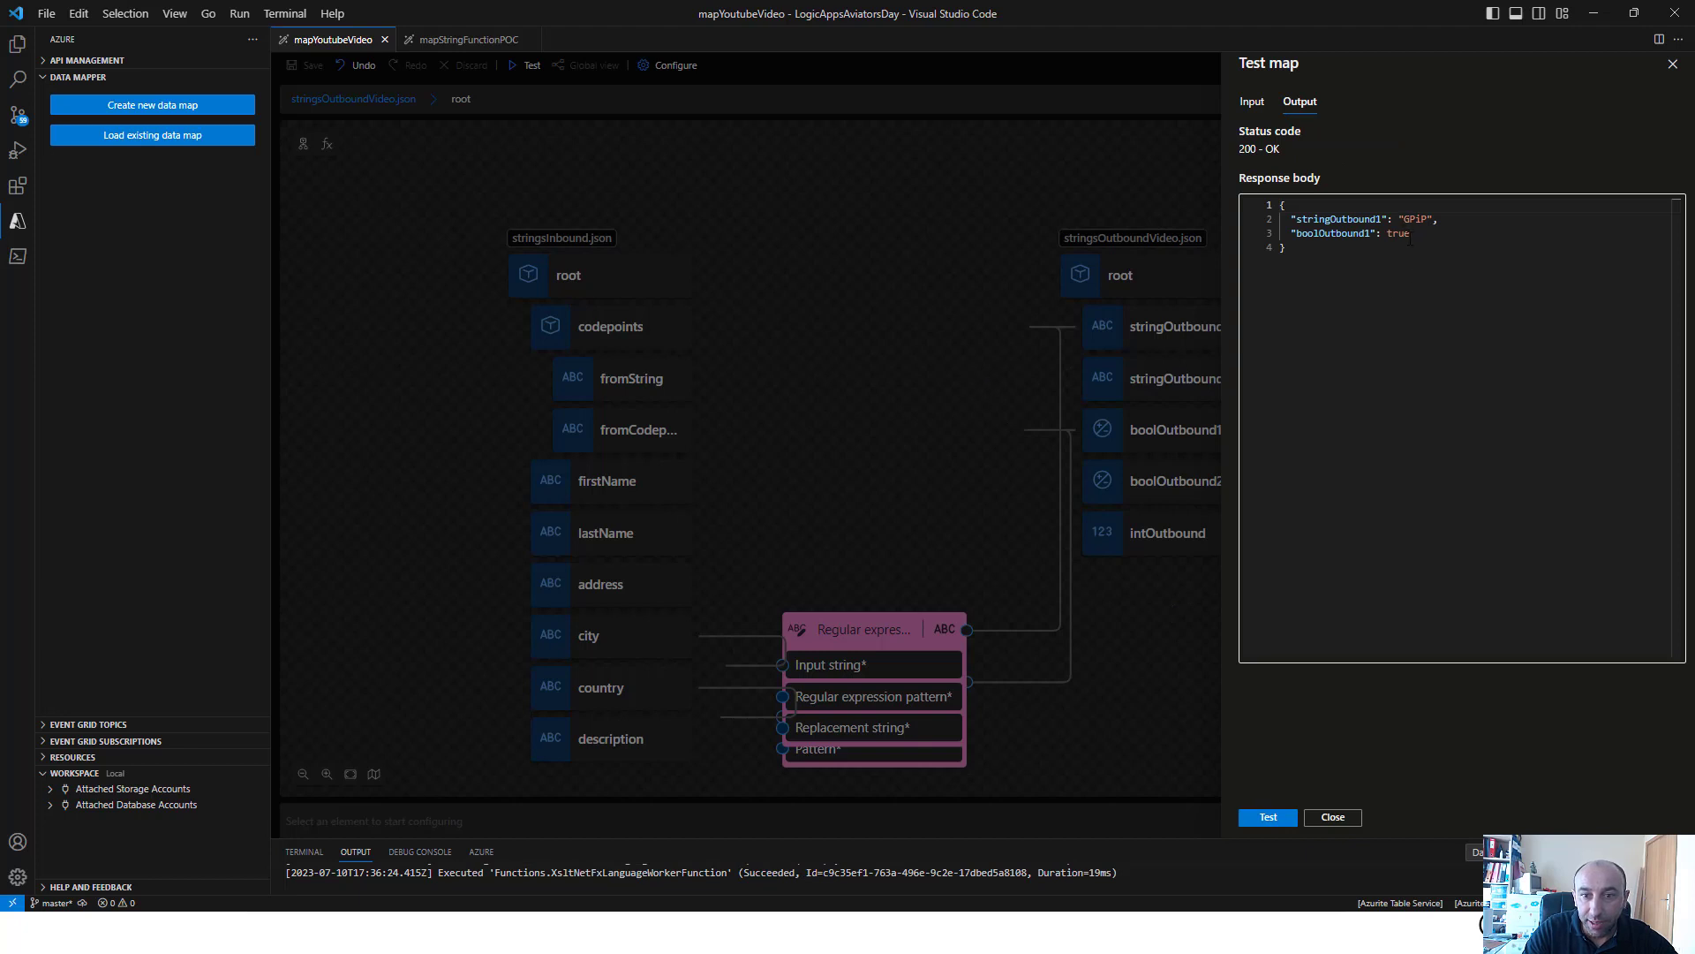
left_click_drag(1410, 237, 1360, 235)
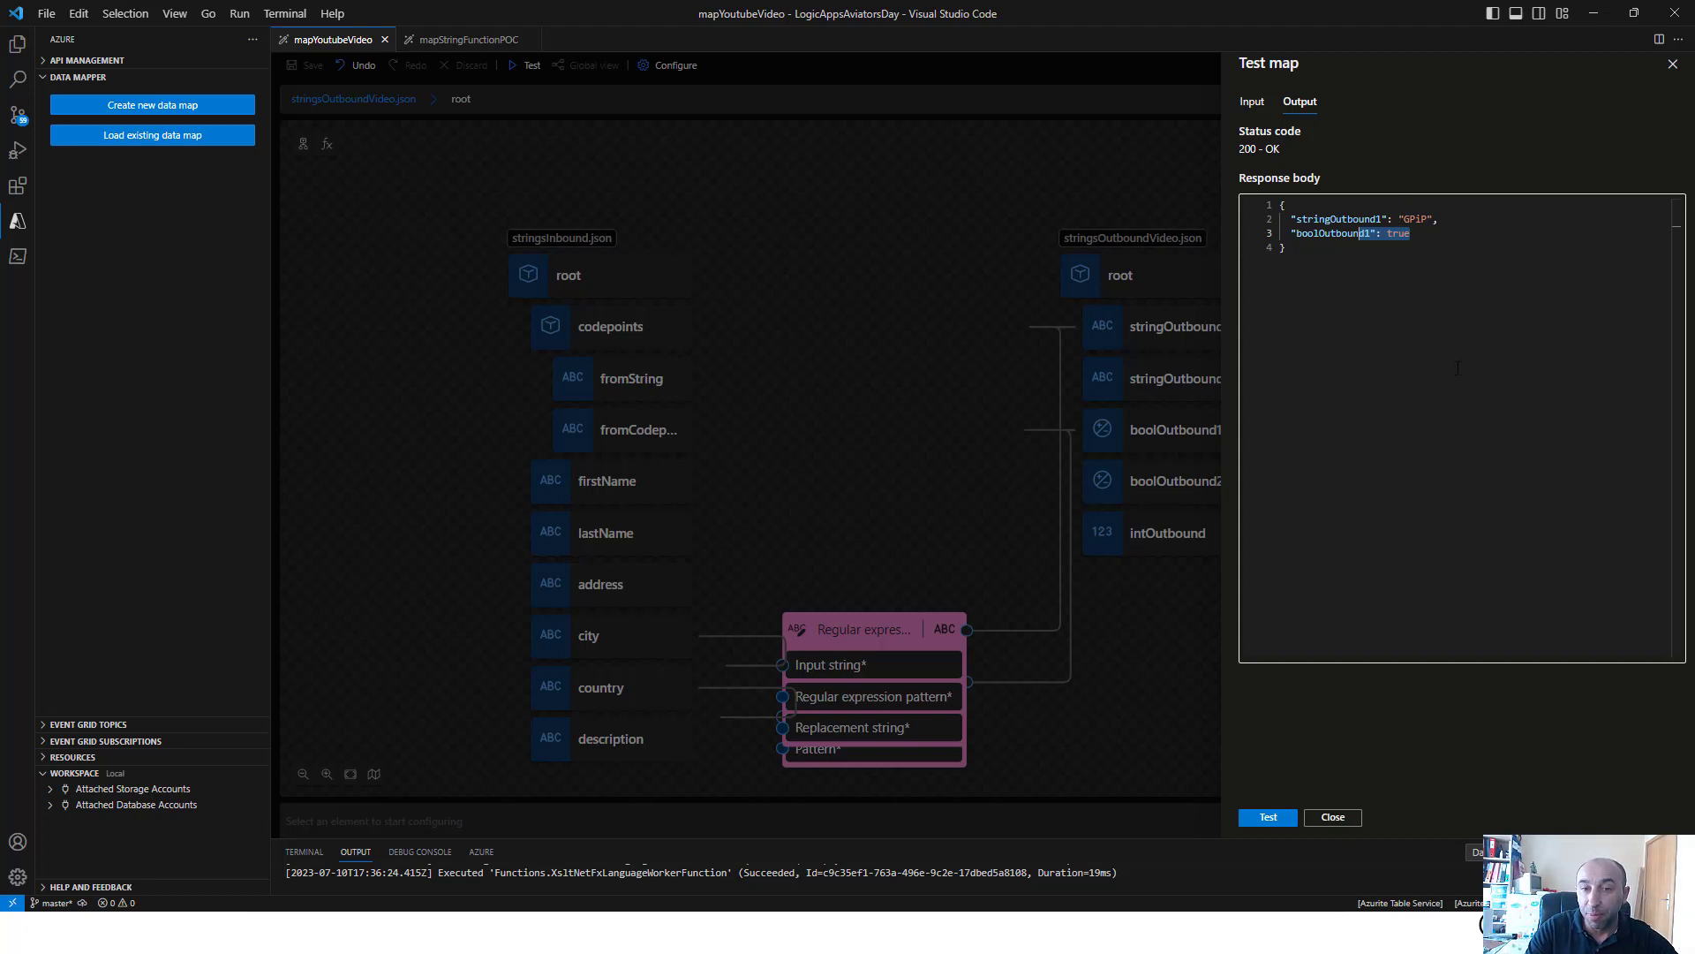
Close the map test and delete both regular expression functions from the canvas
left_click(855, 611)
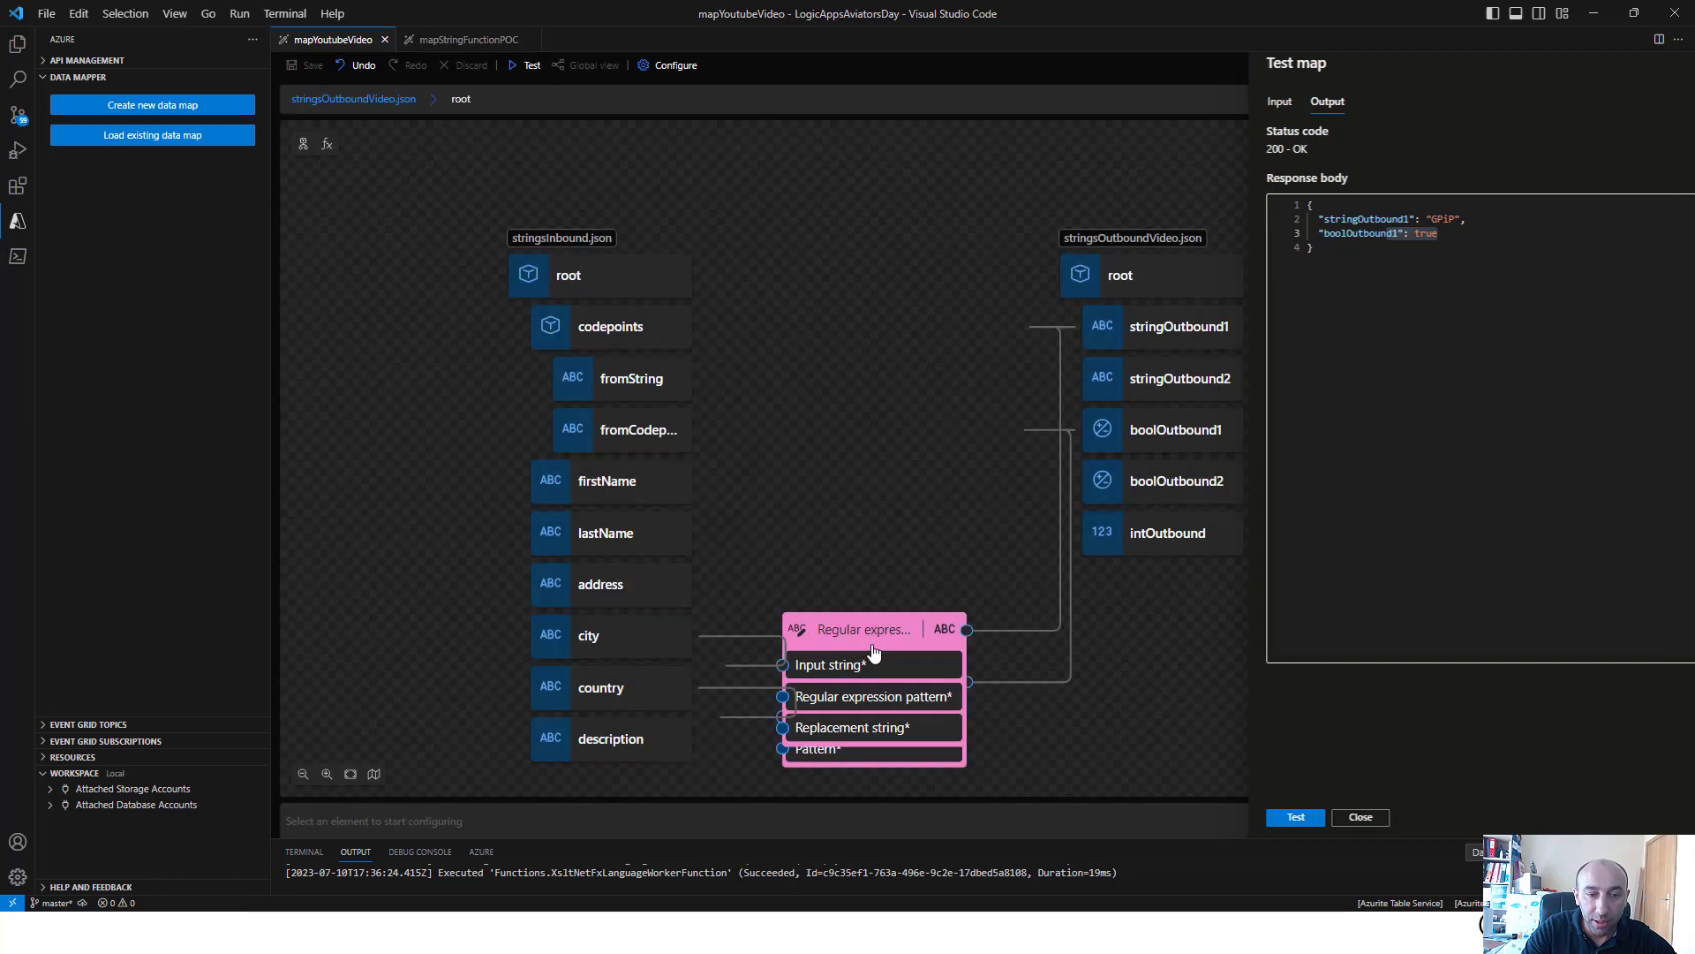
left_click(904, 629)
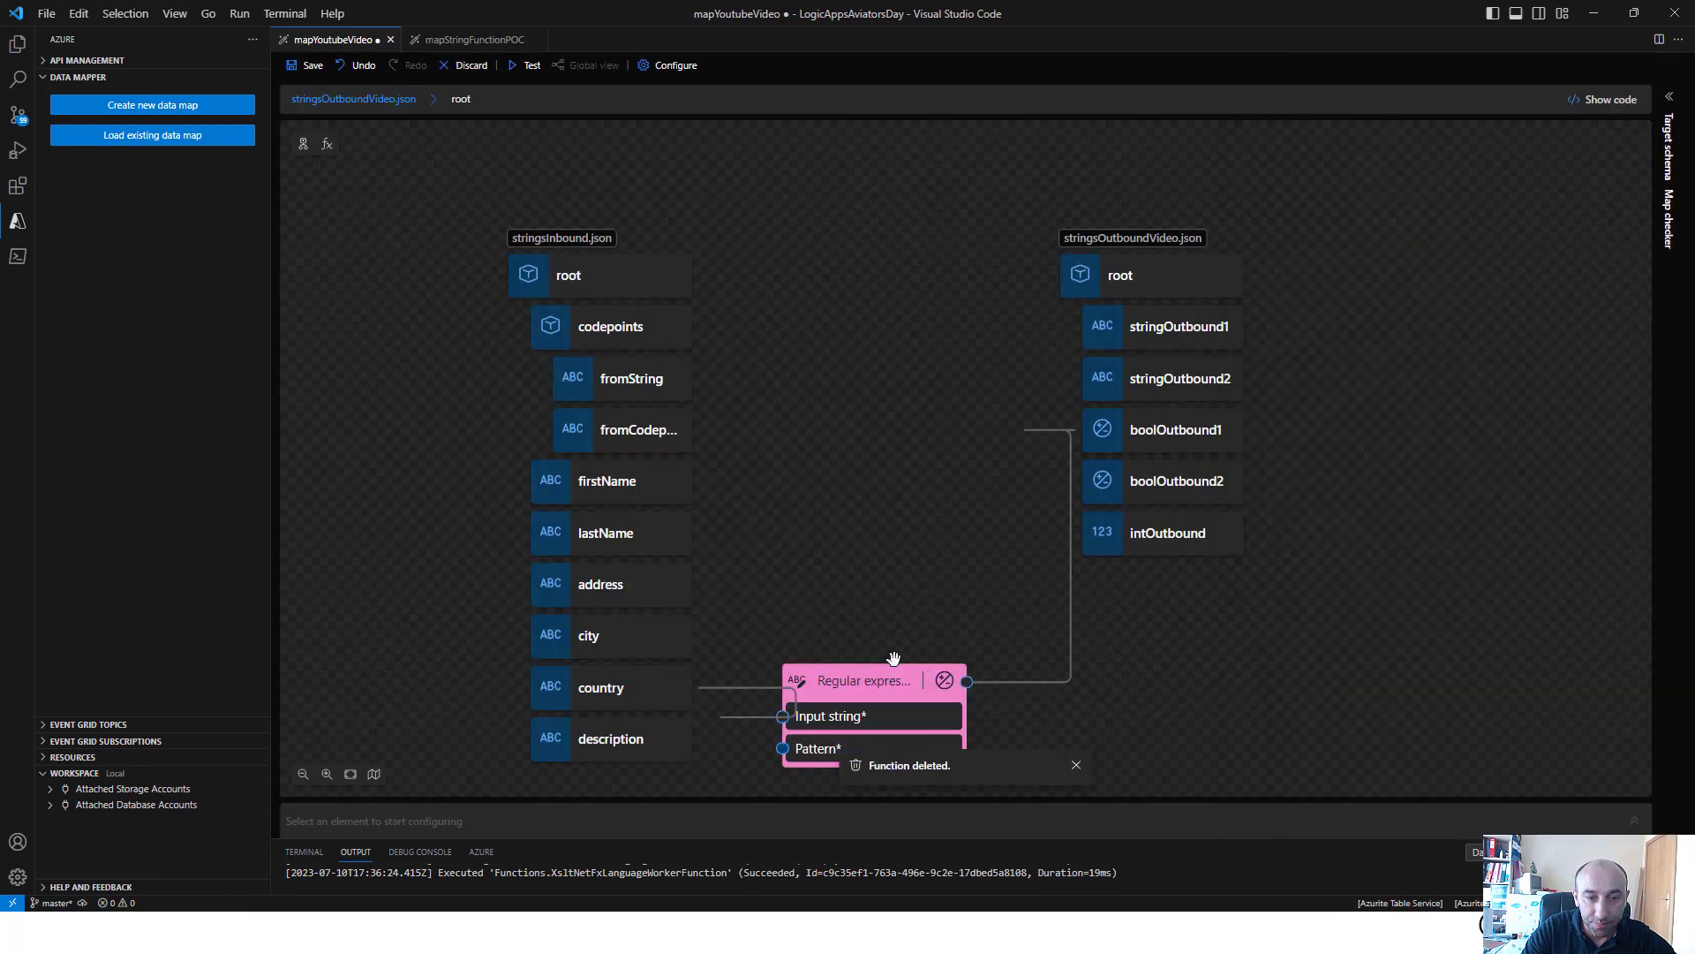
left_click(918, 691)
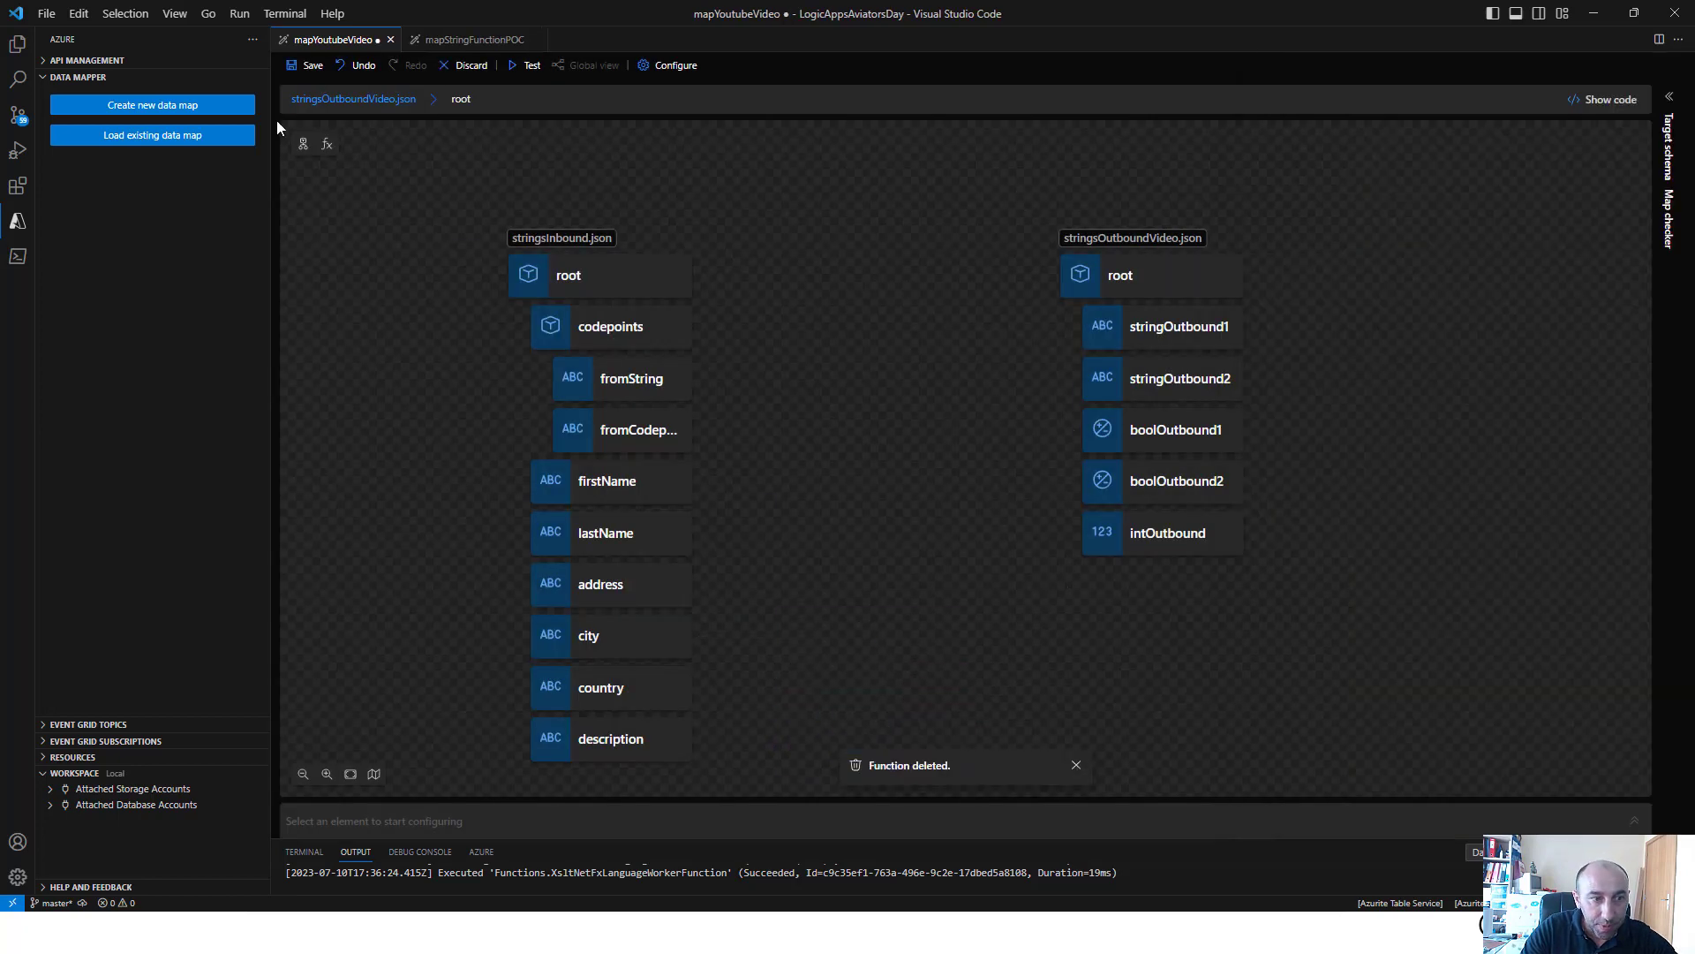
Add the Replace string function to the map canvas
left_click(327, 147)
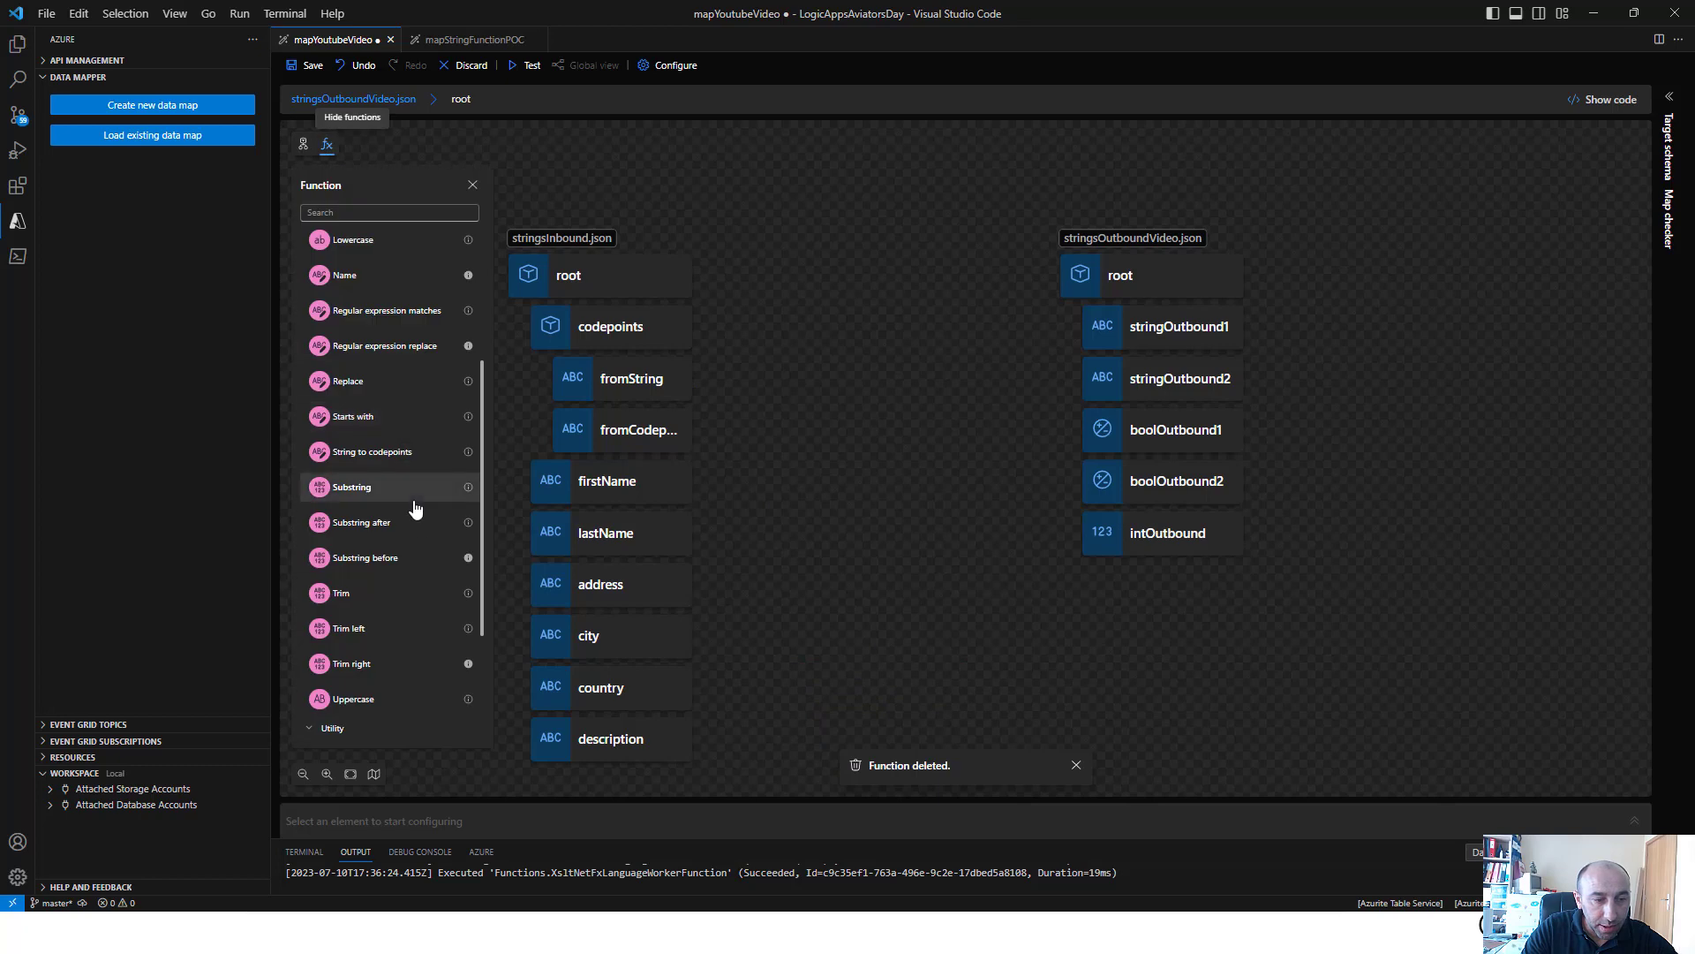
left_click(376, 395)
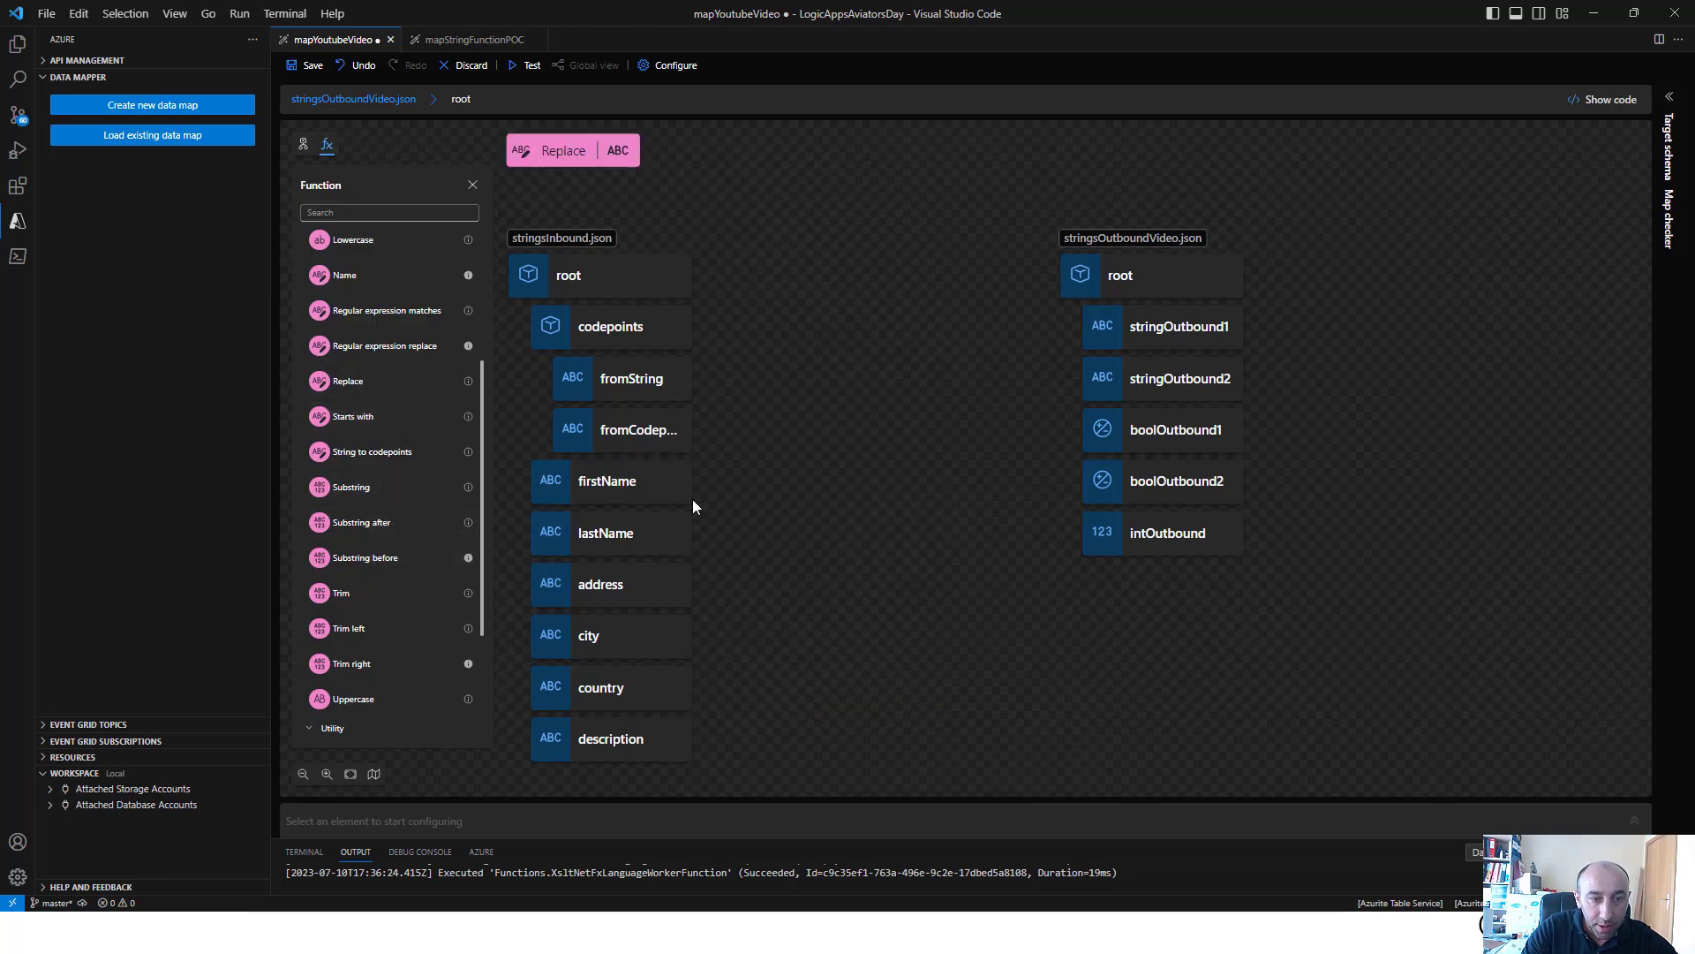
left_click_drag(698, 634, 778, 380)
Set the Replace function's complete string to city and its string to replace to the custom value "a"
left_click(563, 150)
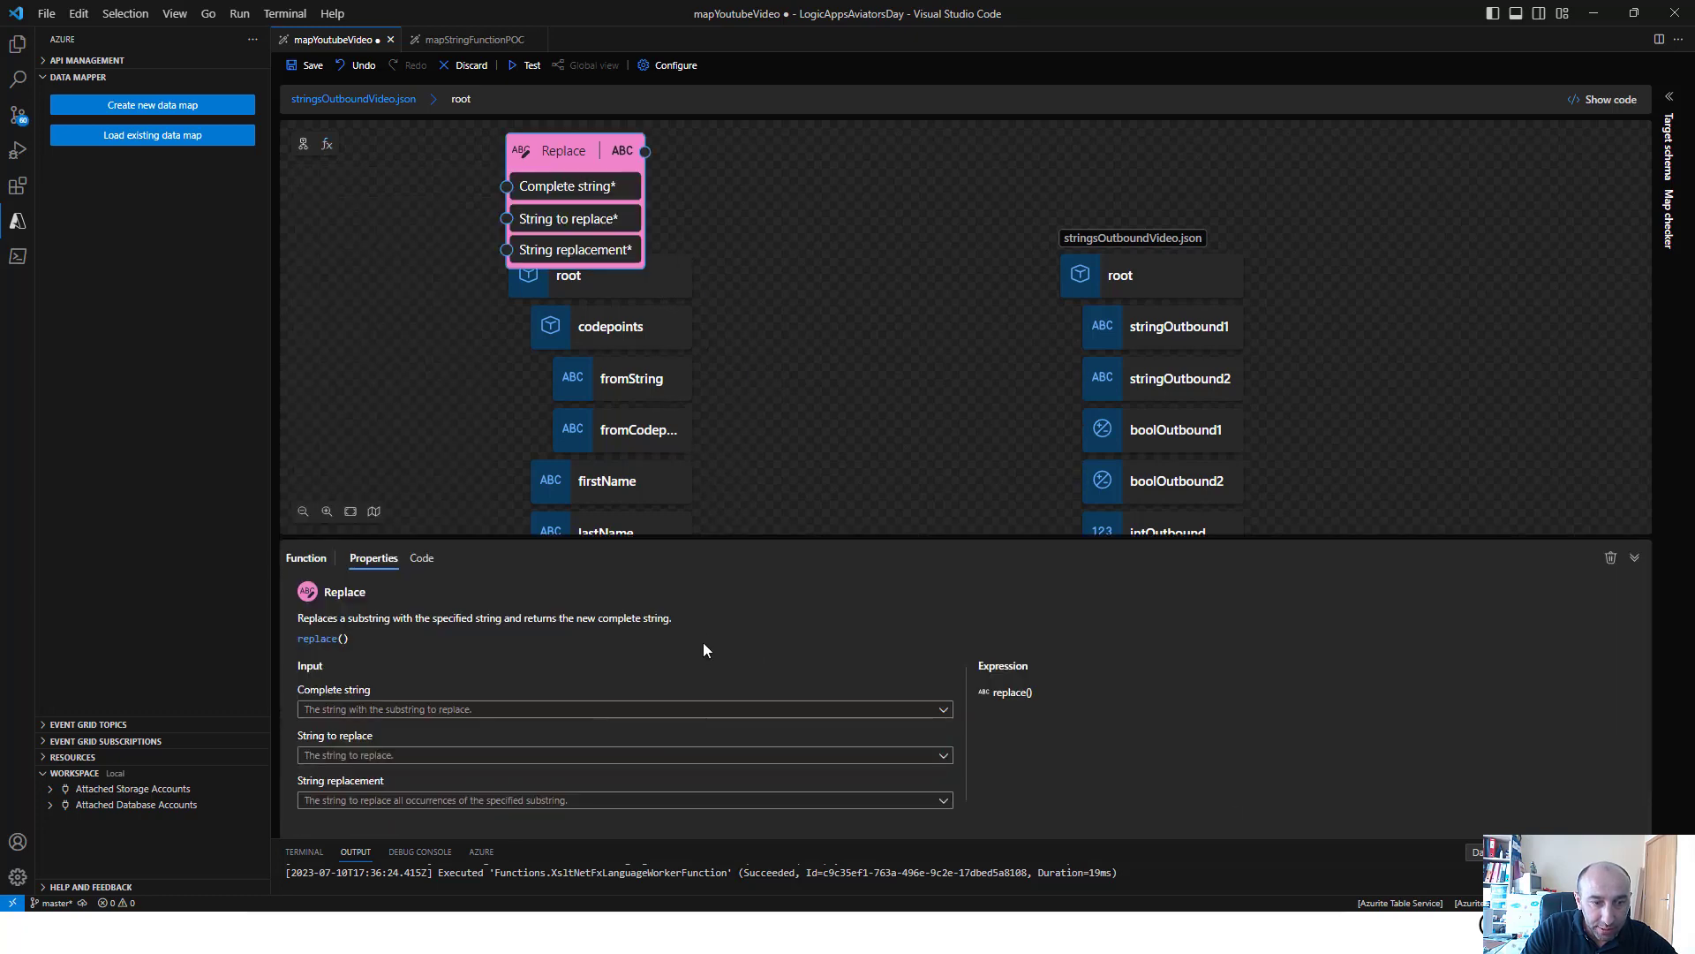
left_click(666, 711)
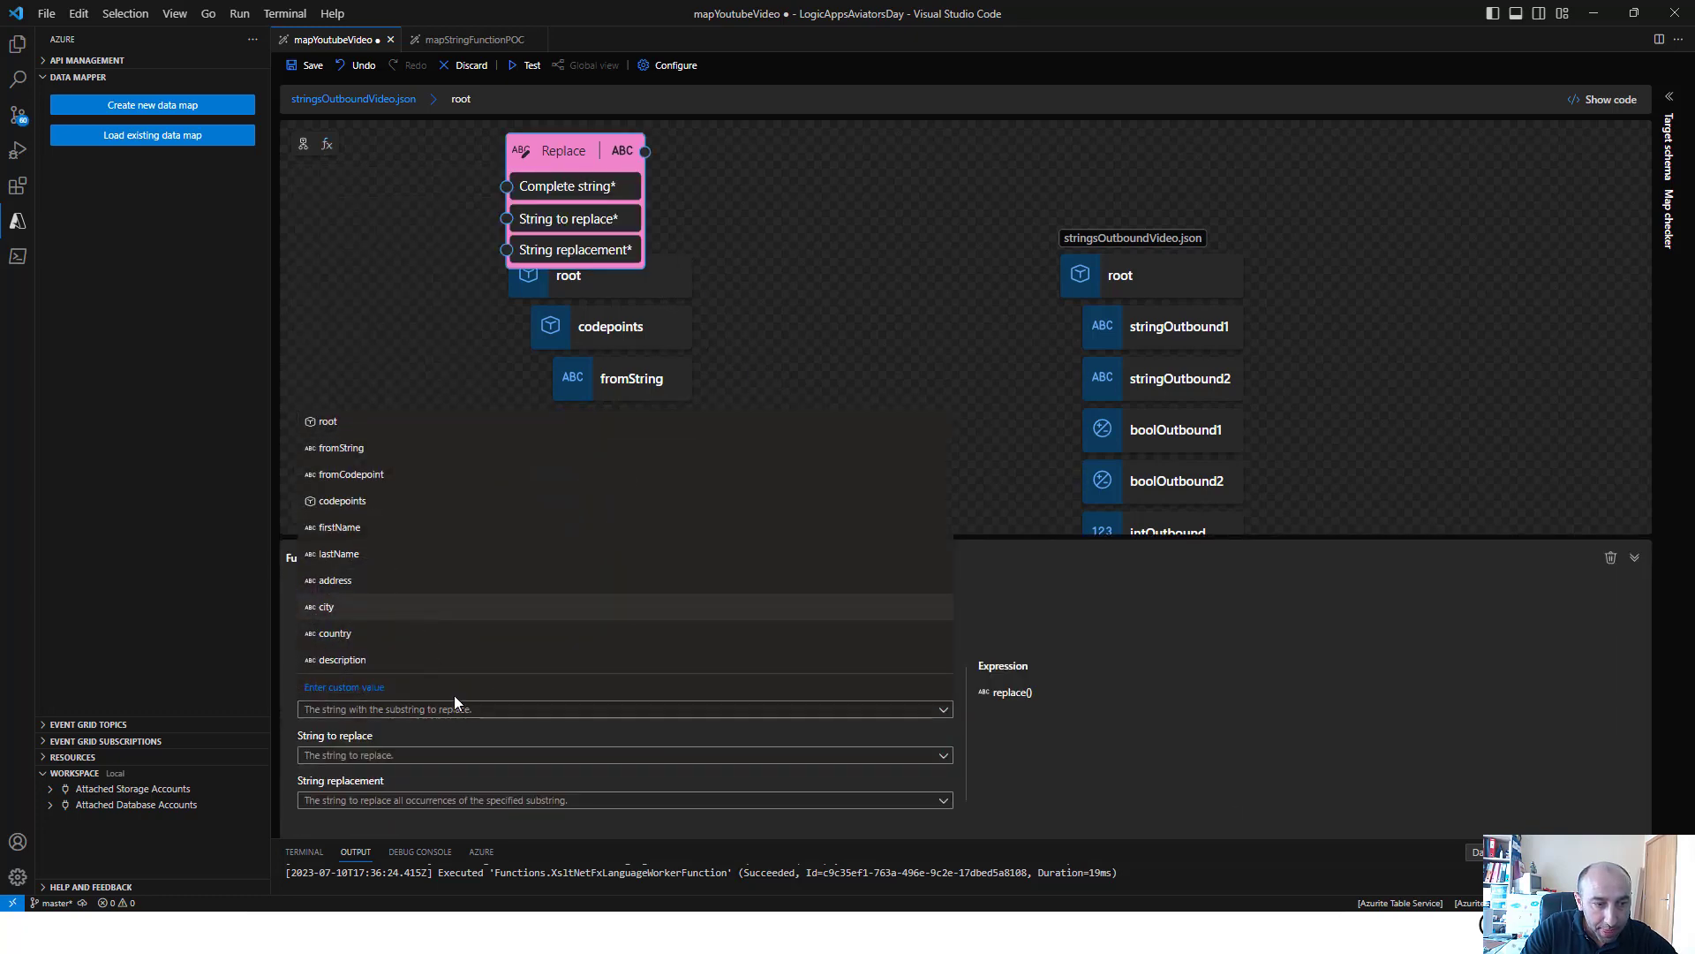
left_click(326, 607)
left_click(469, 754)
left_click(447, 732)
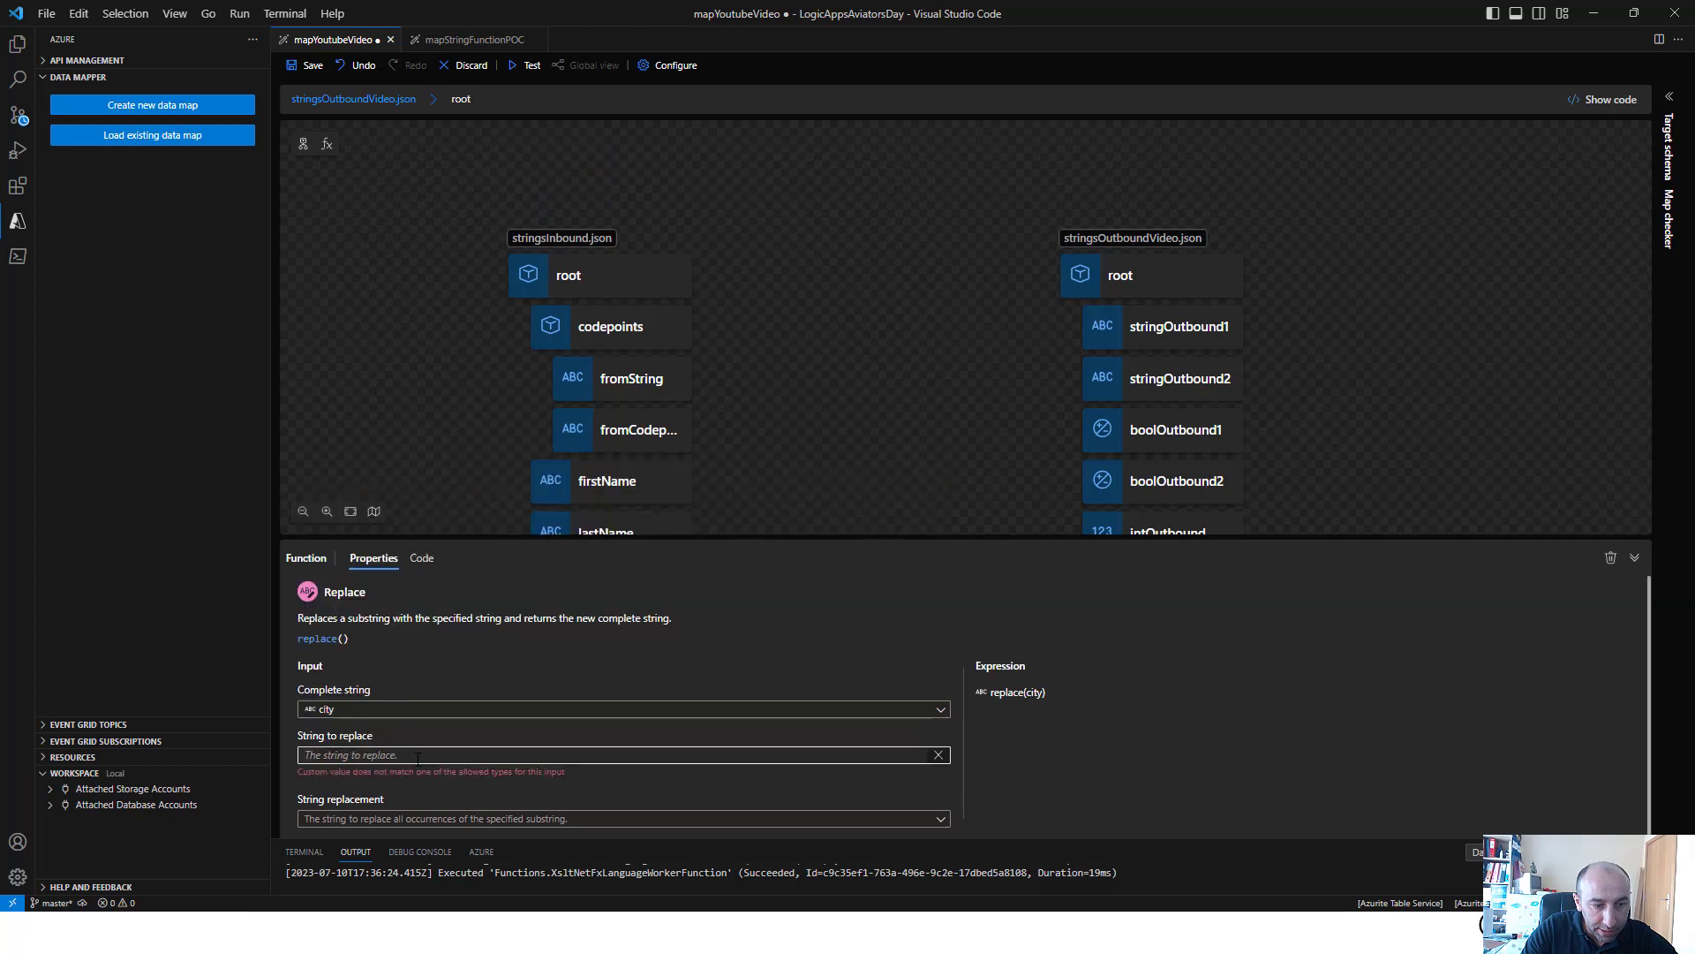
type("\"a")
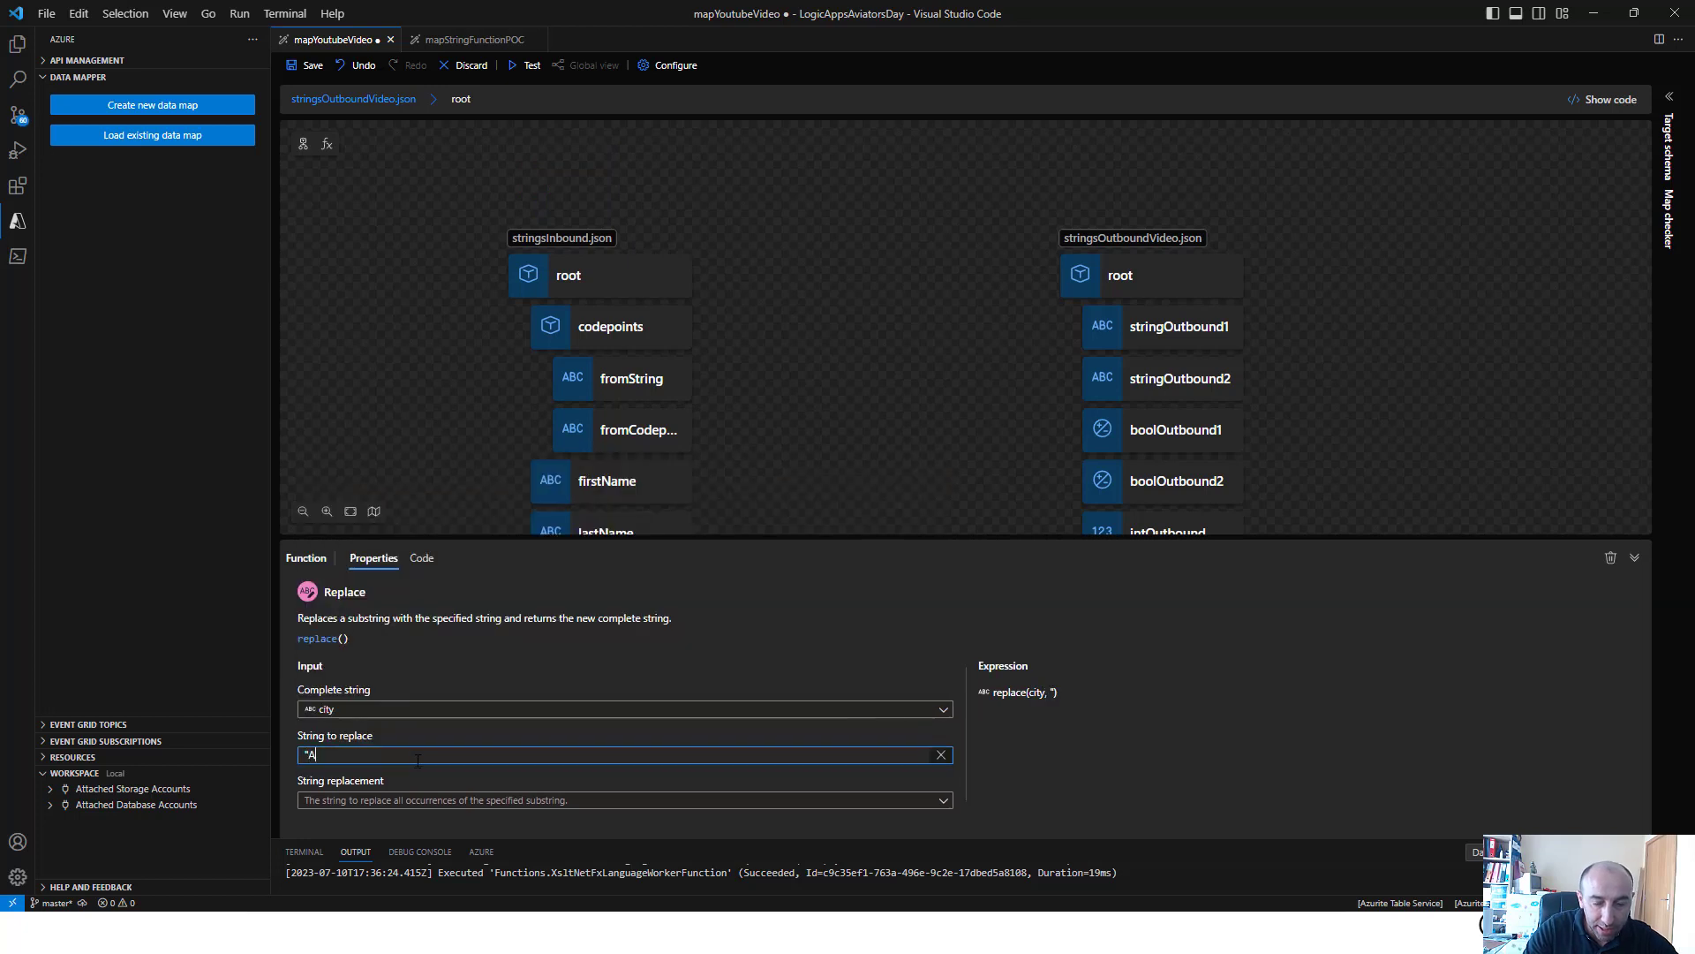
type("\"")
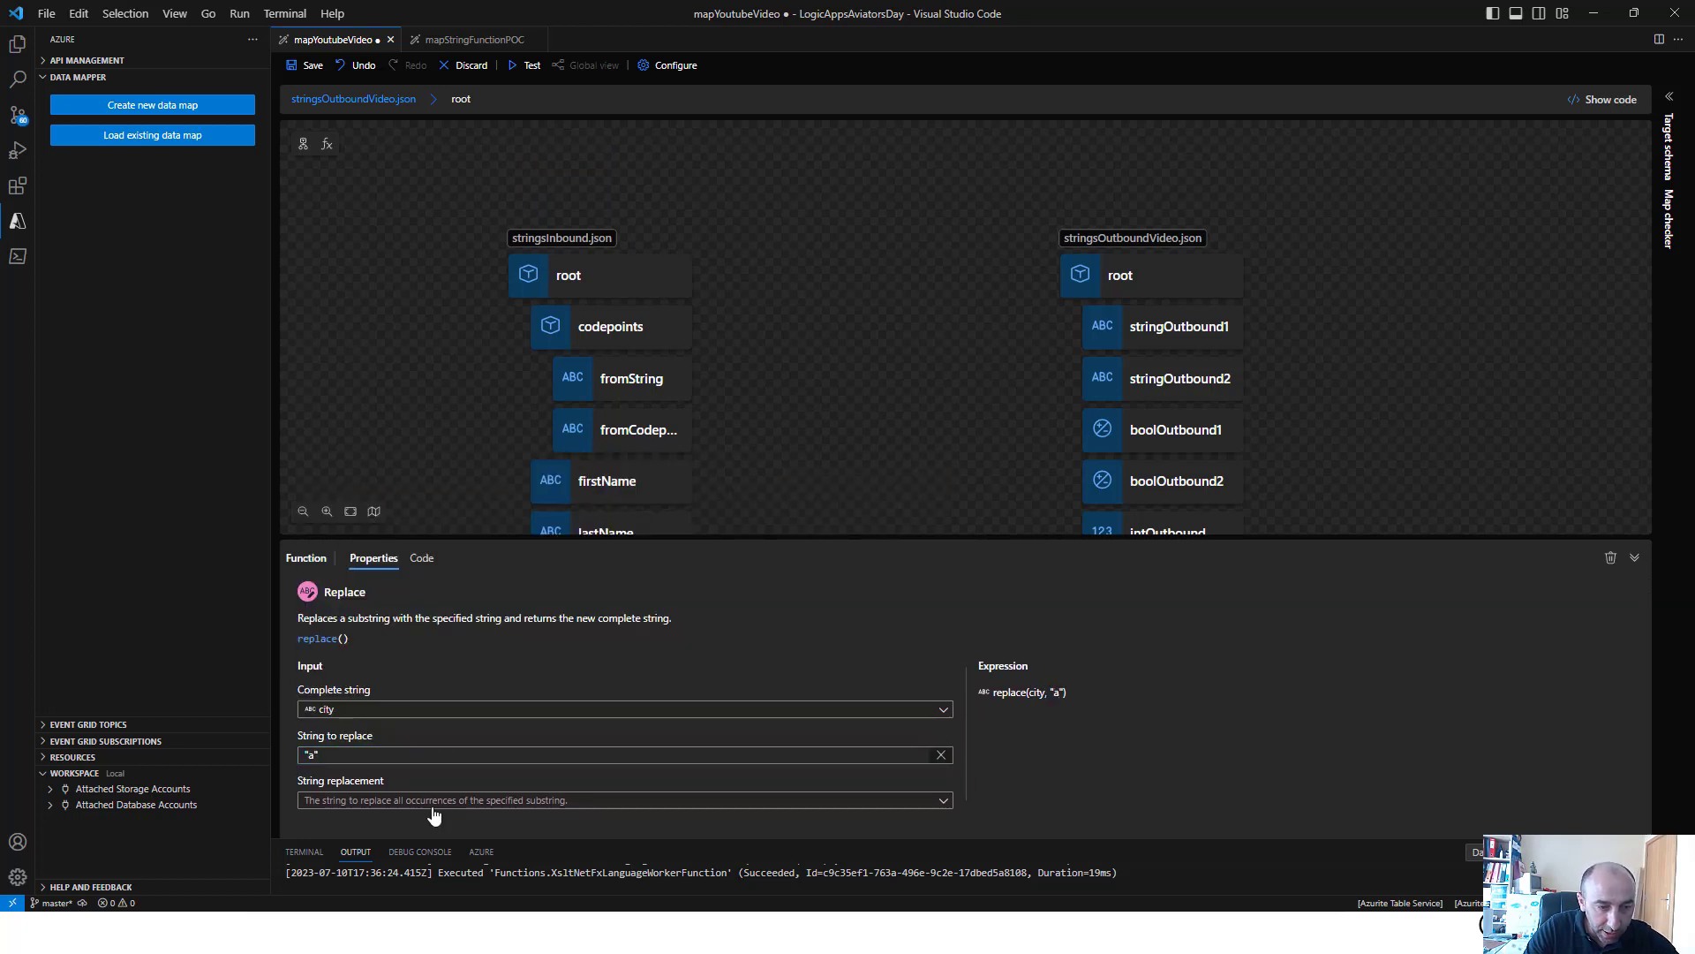
Set the Replace function's string replacement to the custom value "P"
left_click(434, 819)
left_click(380, 786)
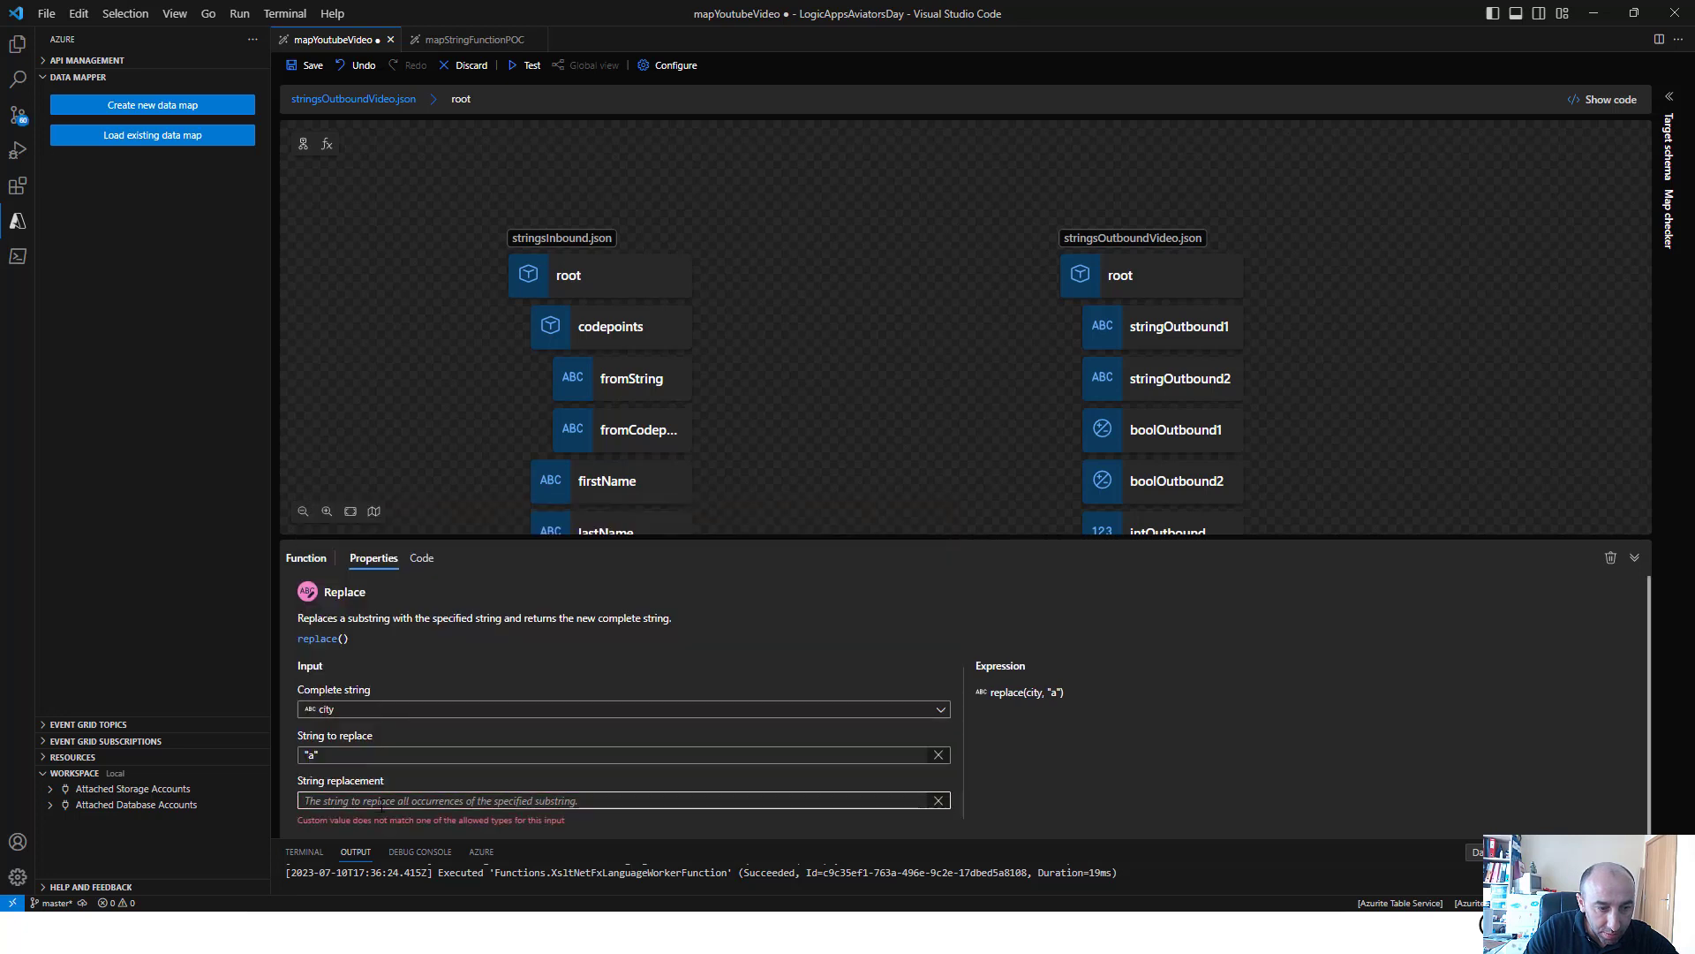
type("\"P")
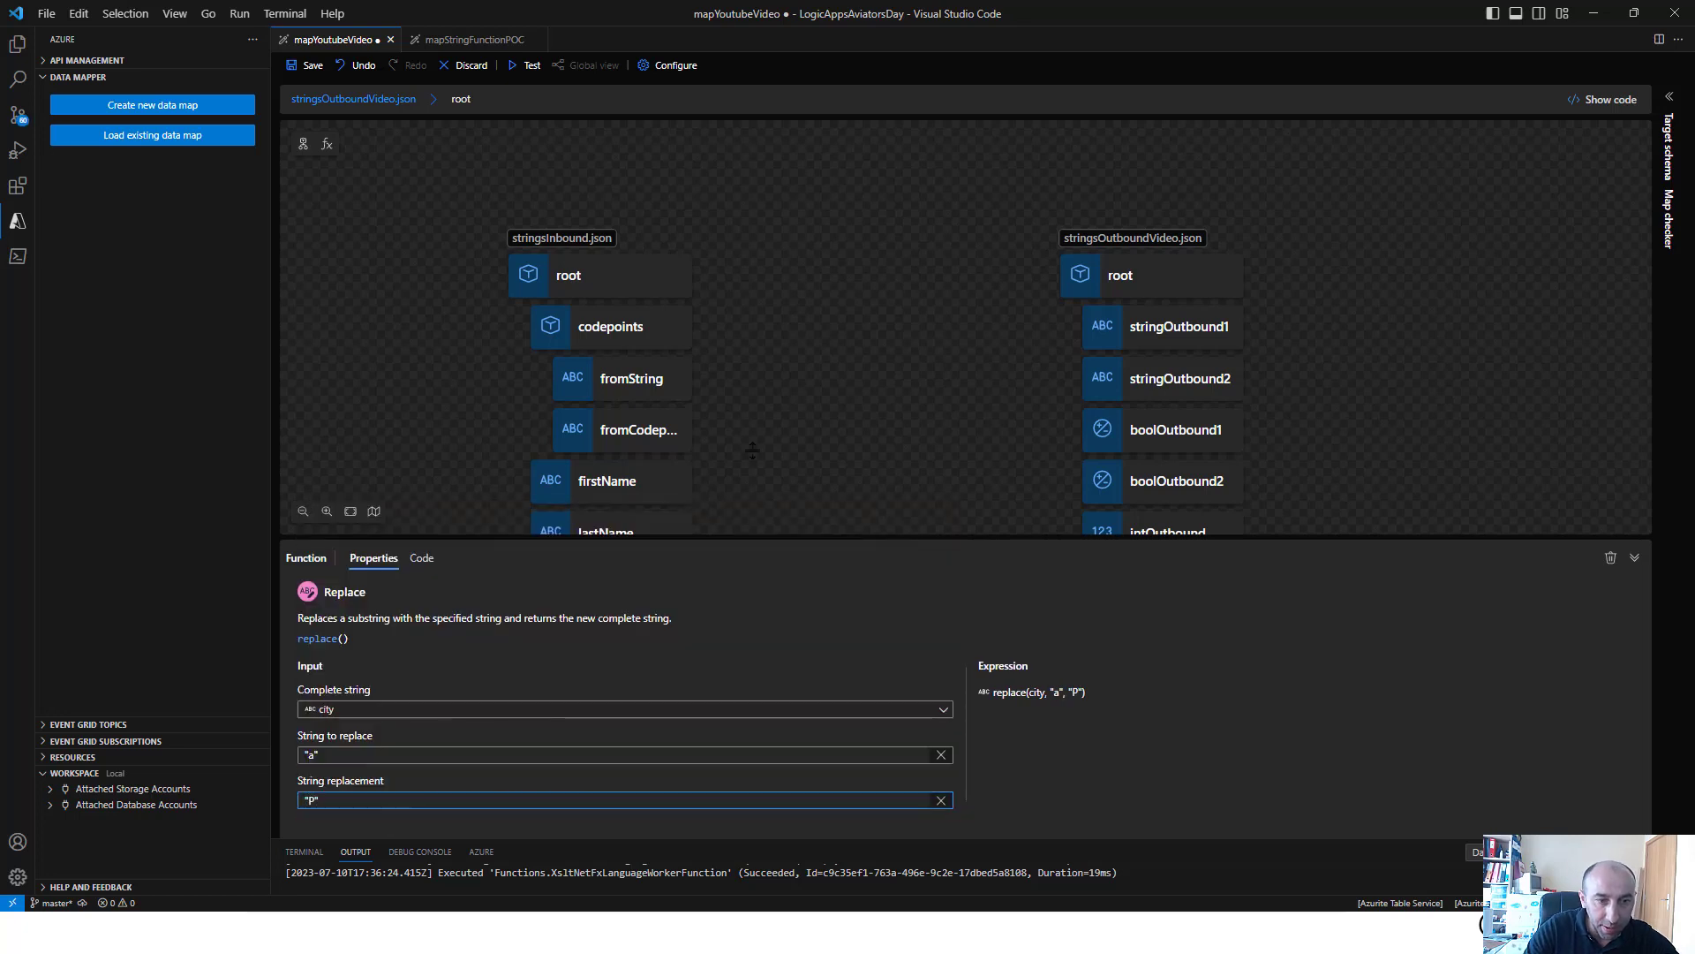
Map the Replace function's output to stringOutbound1, then save and test the map
left_click(851, 366)
left_click_drag(924, 630, 1086, 336)
left_click(309, 65)
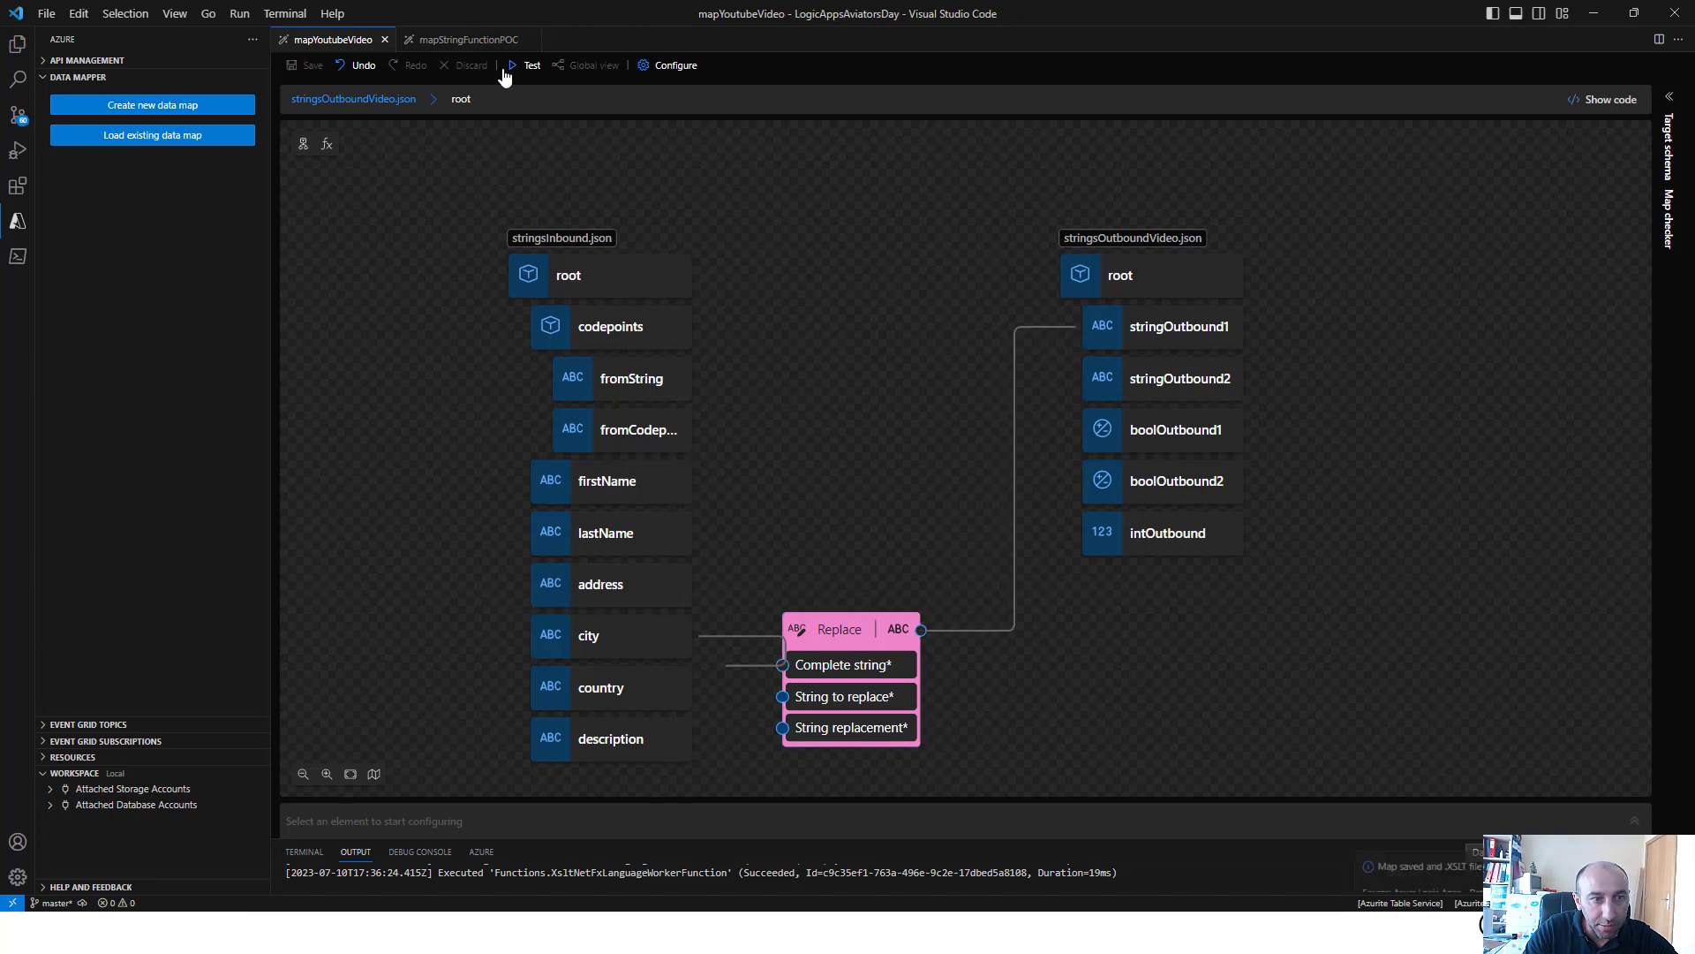
left_click(530, 66)
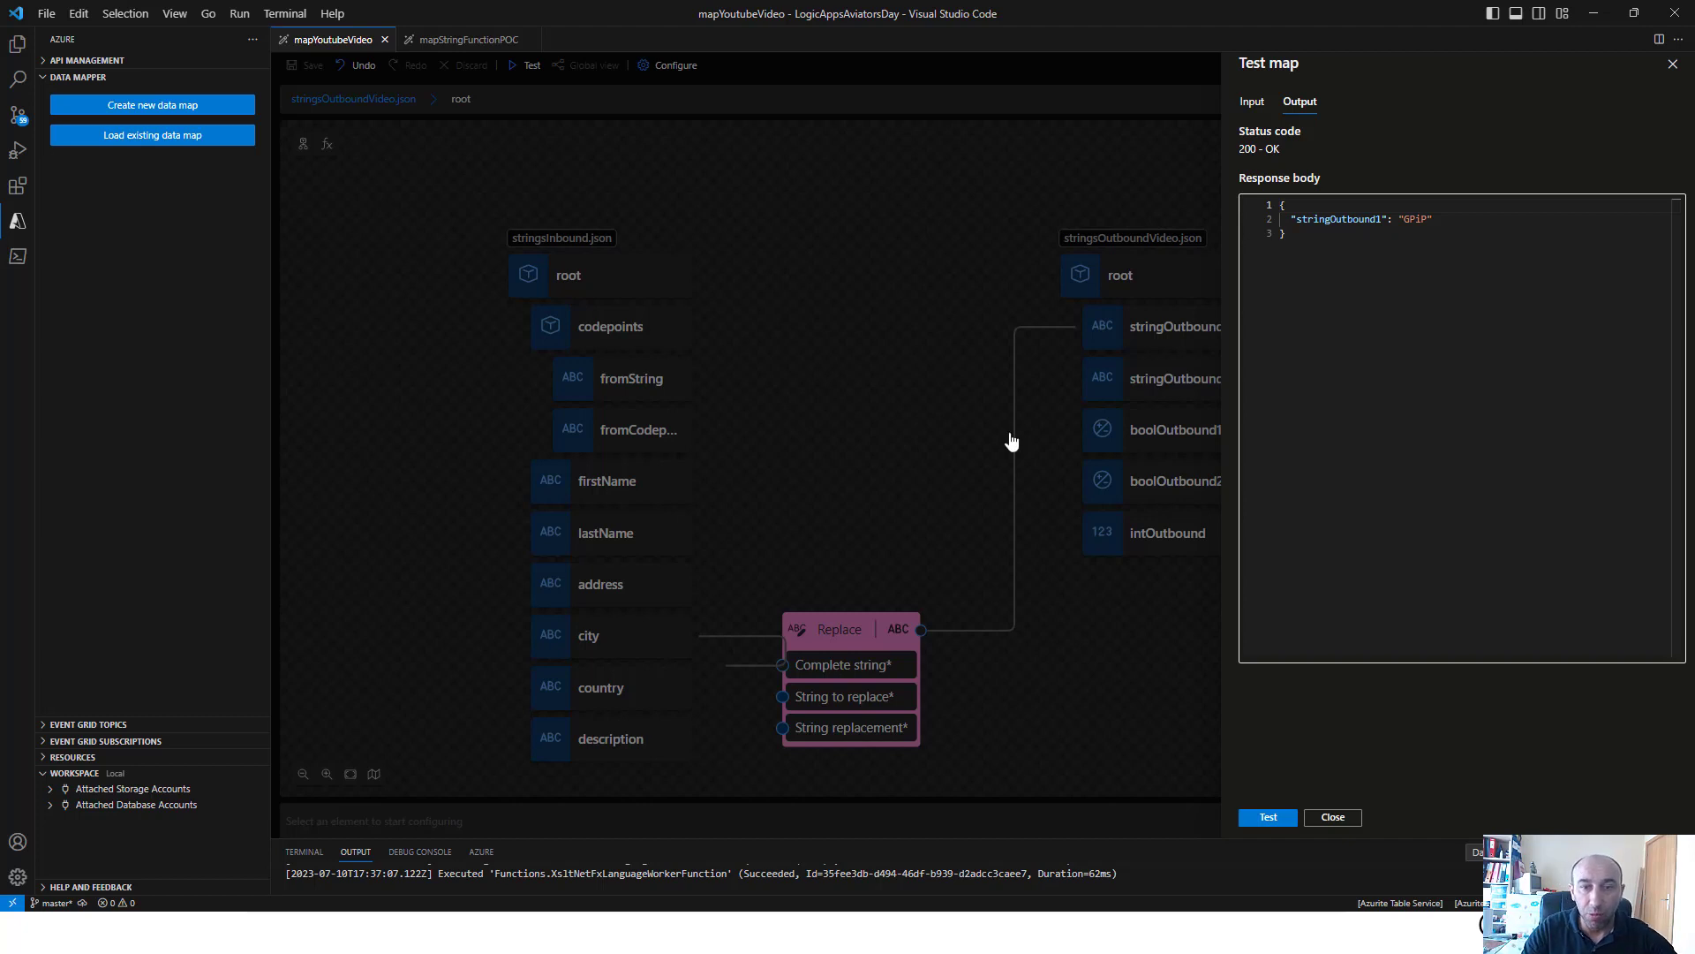
Close the map test and delete the Replace function from the canvas
left_click(826, 588)
right_click(846, 634)
left_click(884, 646)
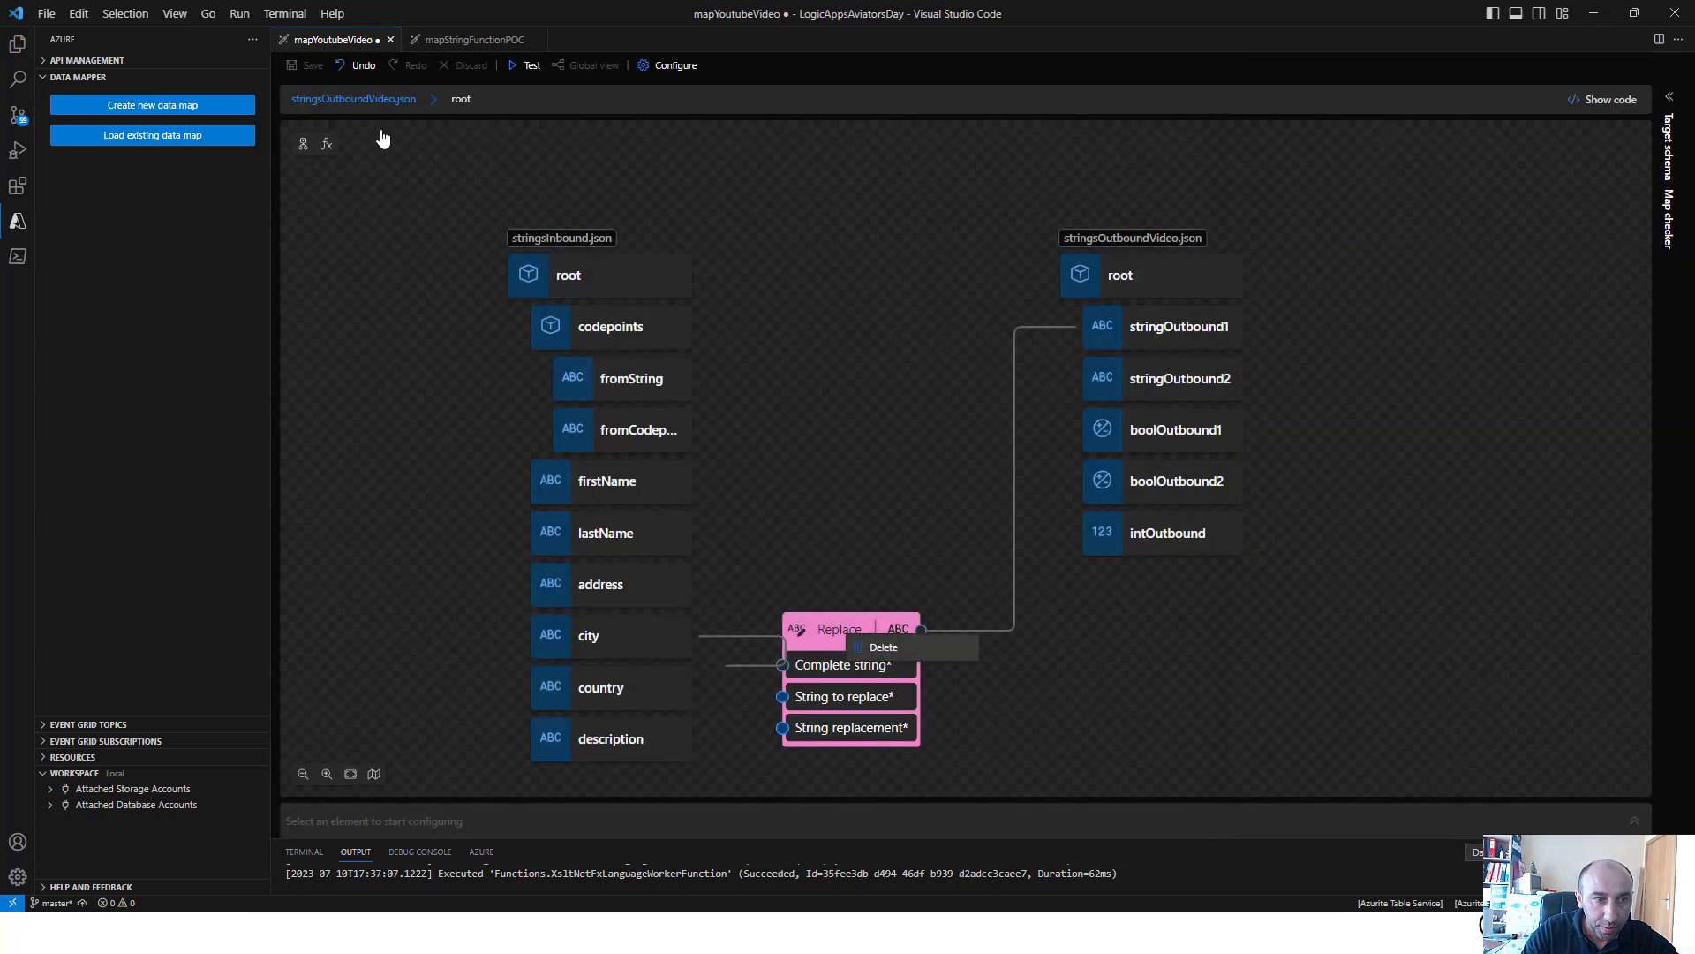
Add the Starts with string function to the canvas and set its source string to address
left_click(327, 143)
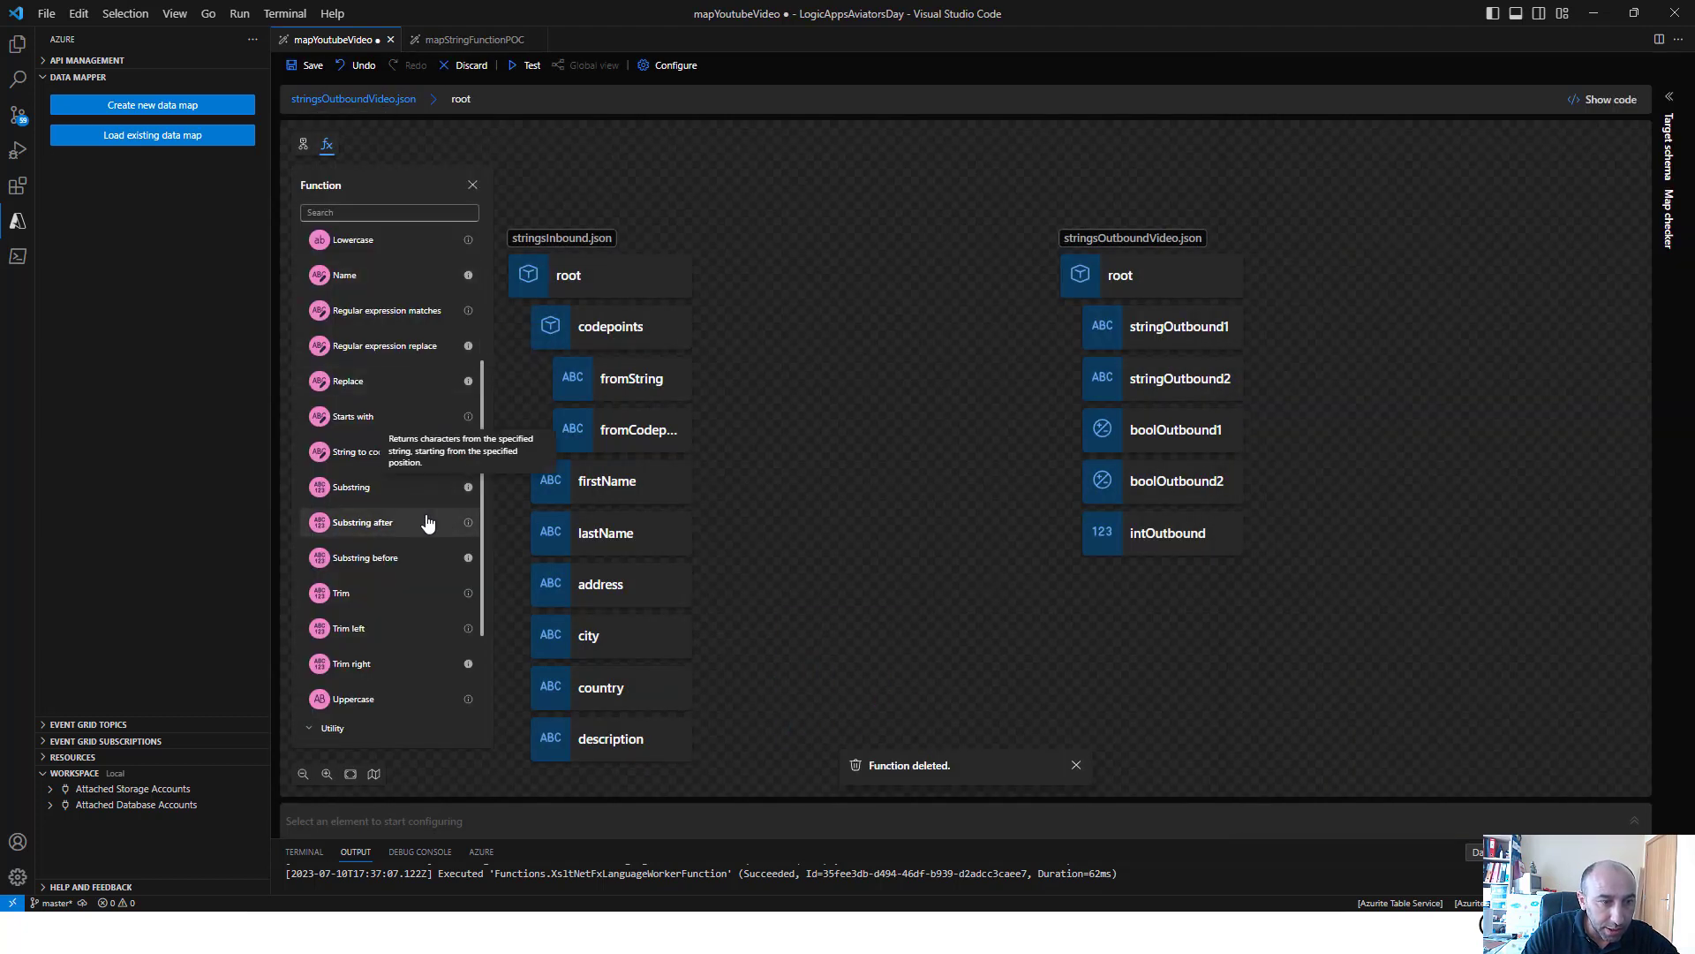
left_click(358, 417)
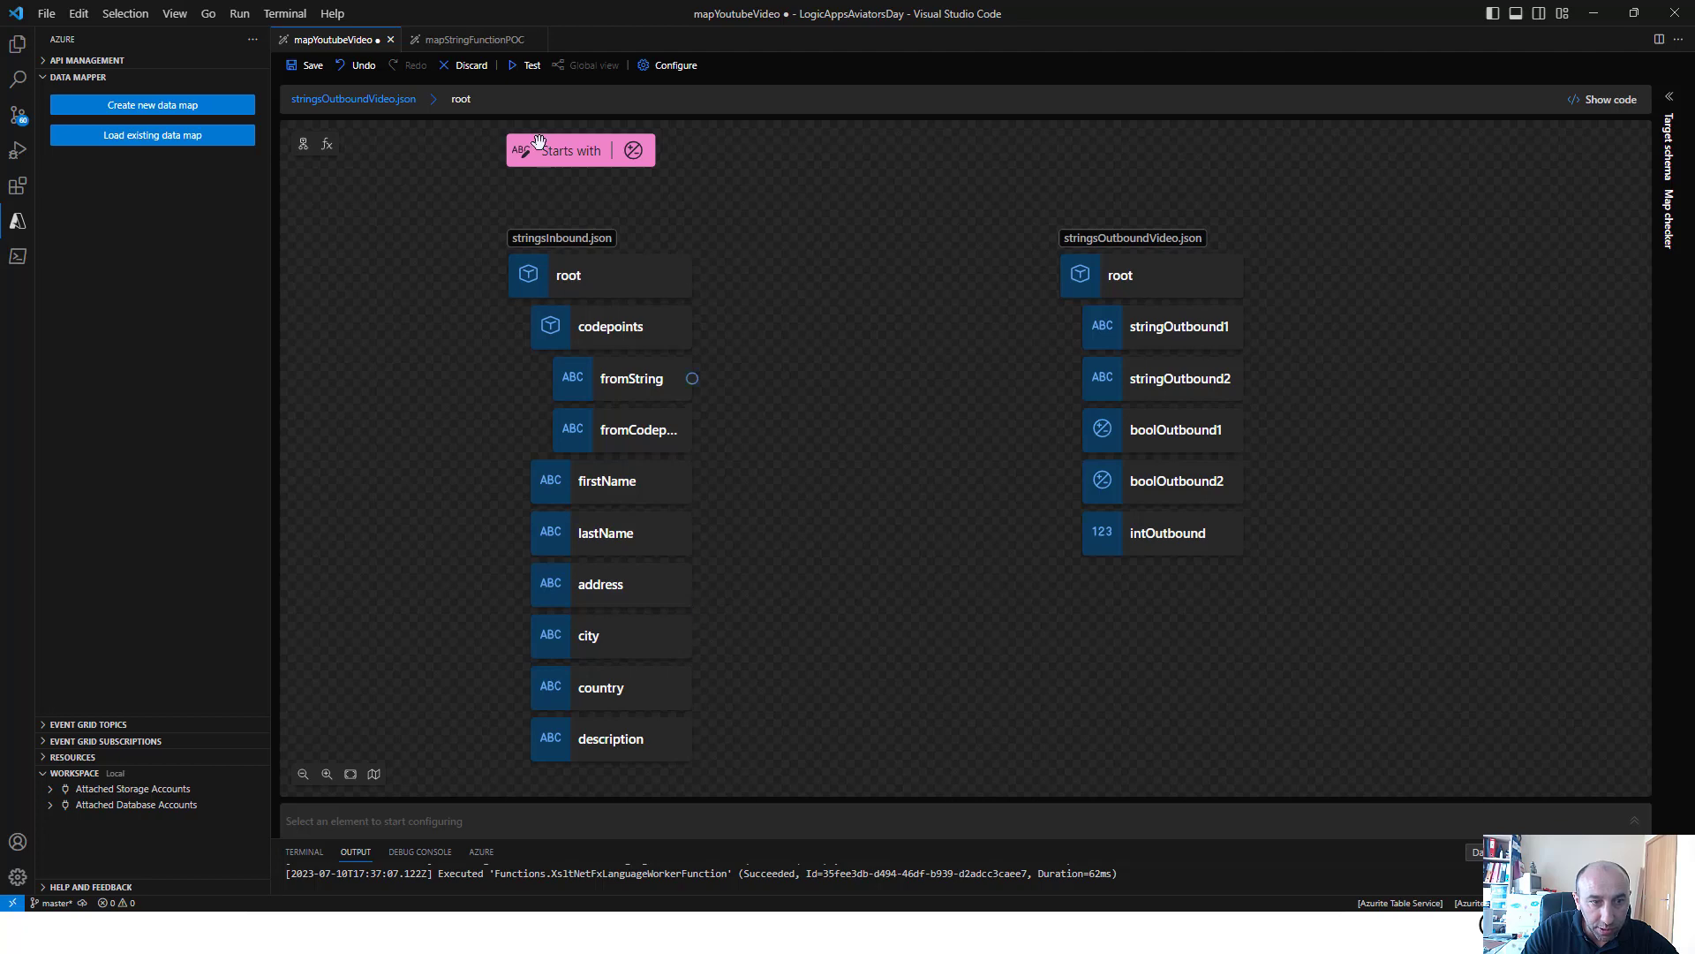
left_click(556, 157)
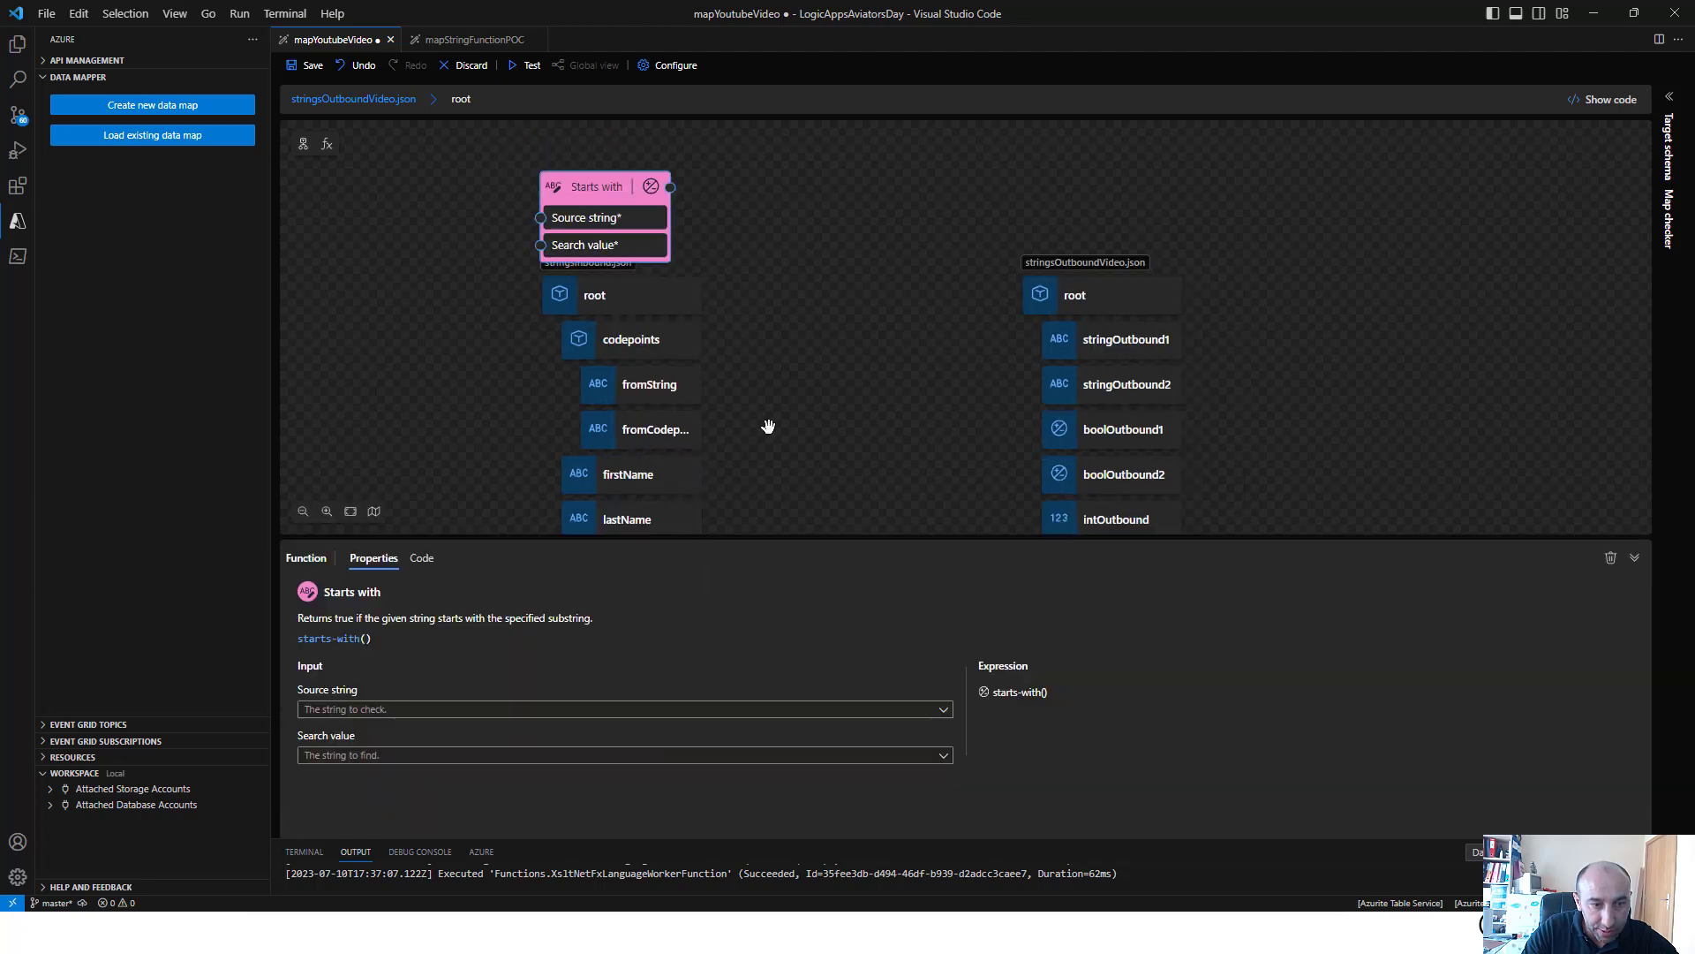
left_click(533, 711)
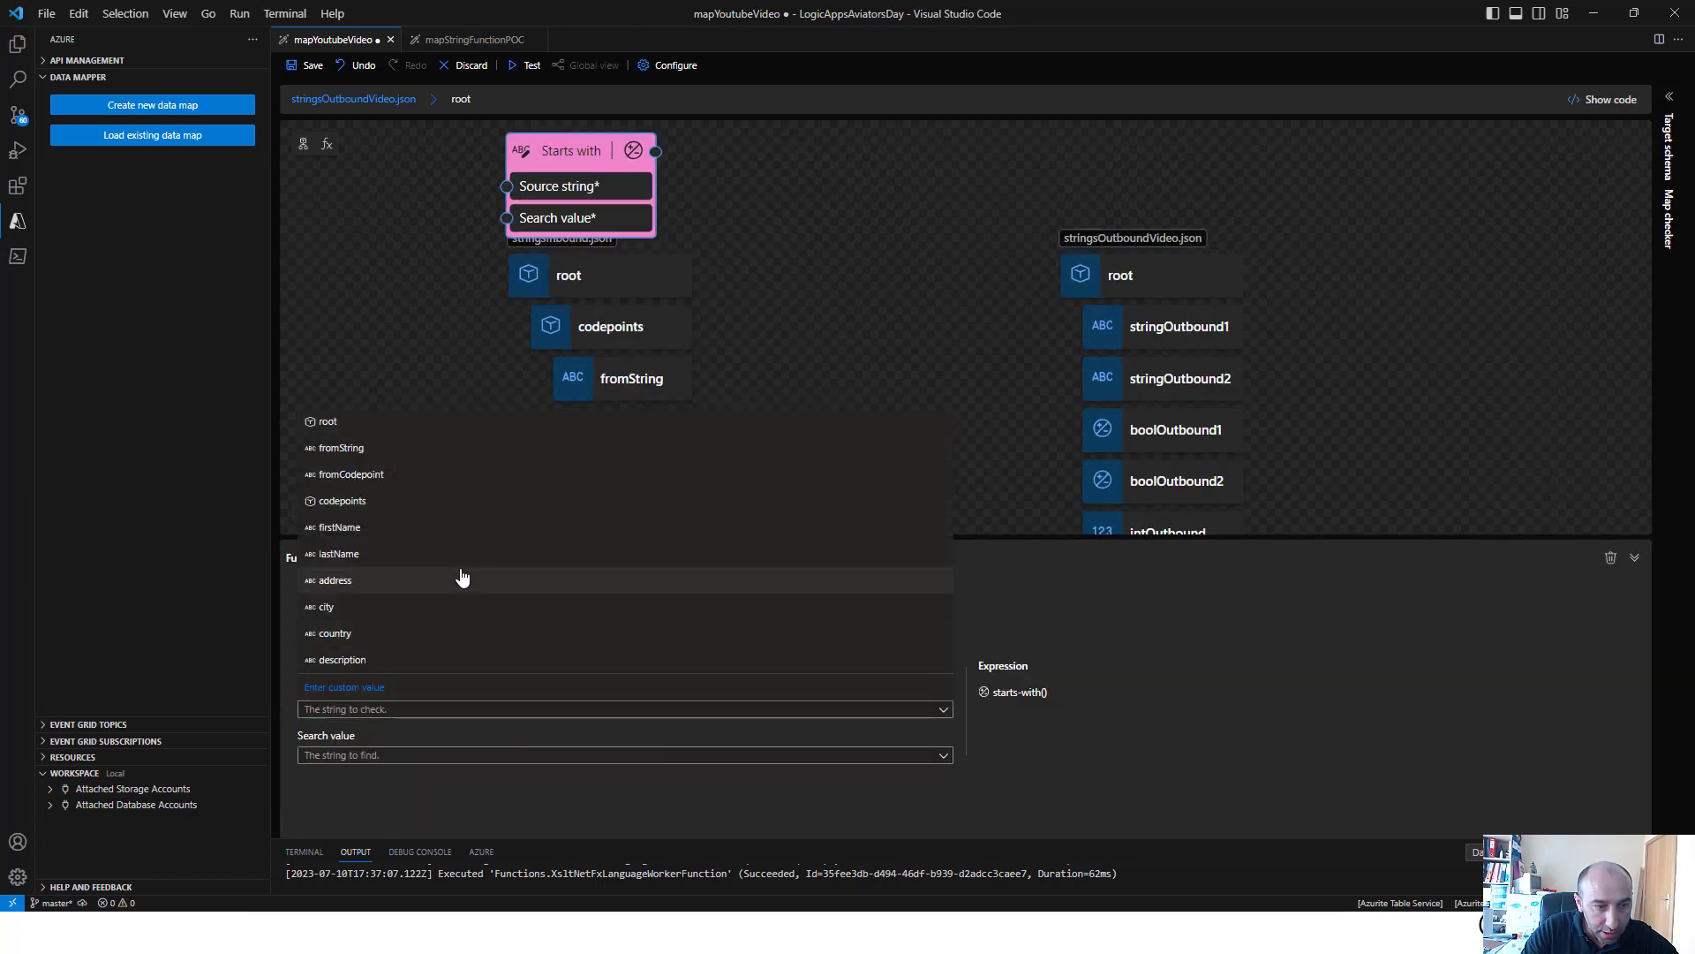
left_click(428, 581)
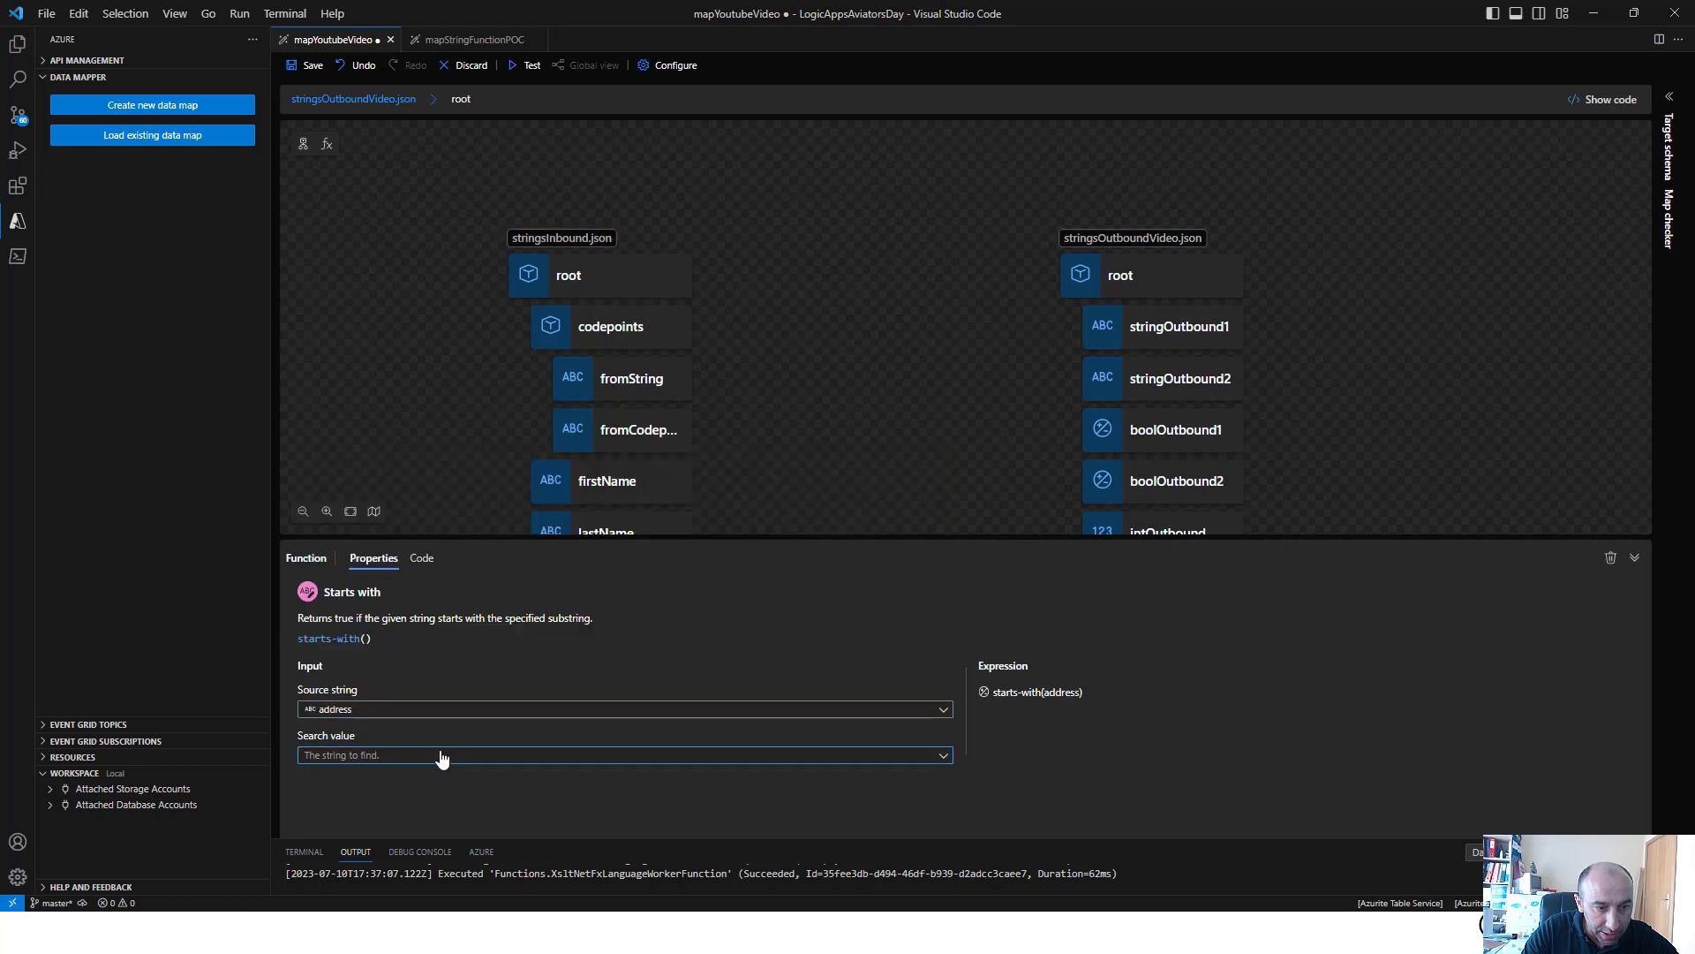
Set the Starts with function's search value to the custom value "Pedroso"
left_click(439, 757)
left_click(408, 732)
left_click(412, 755)
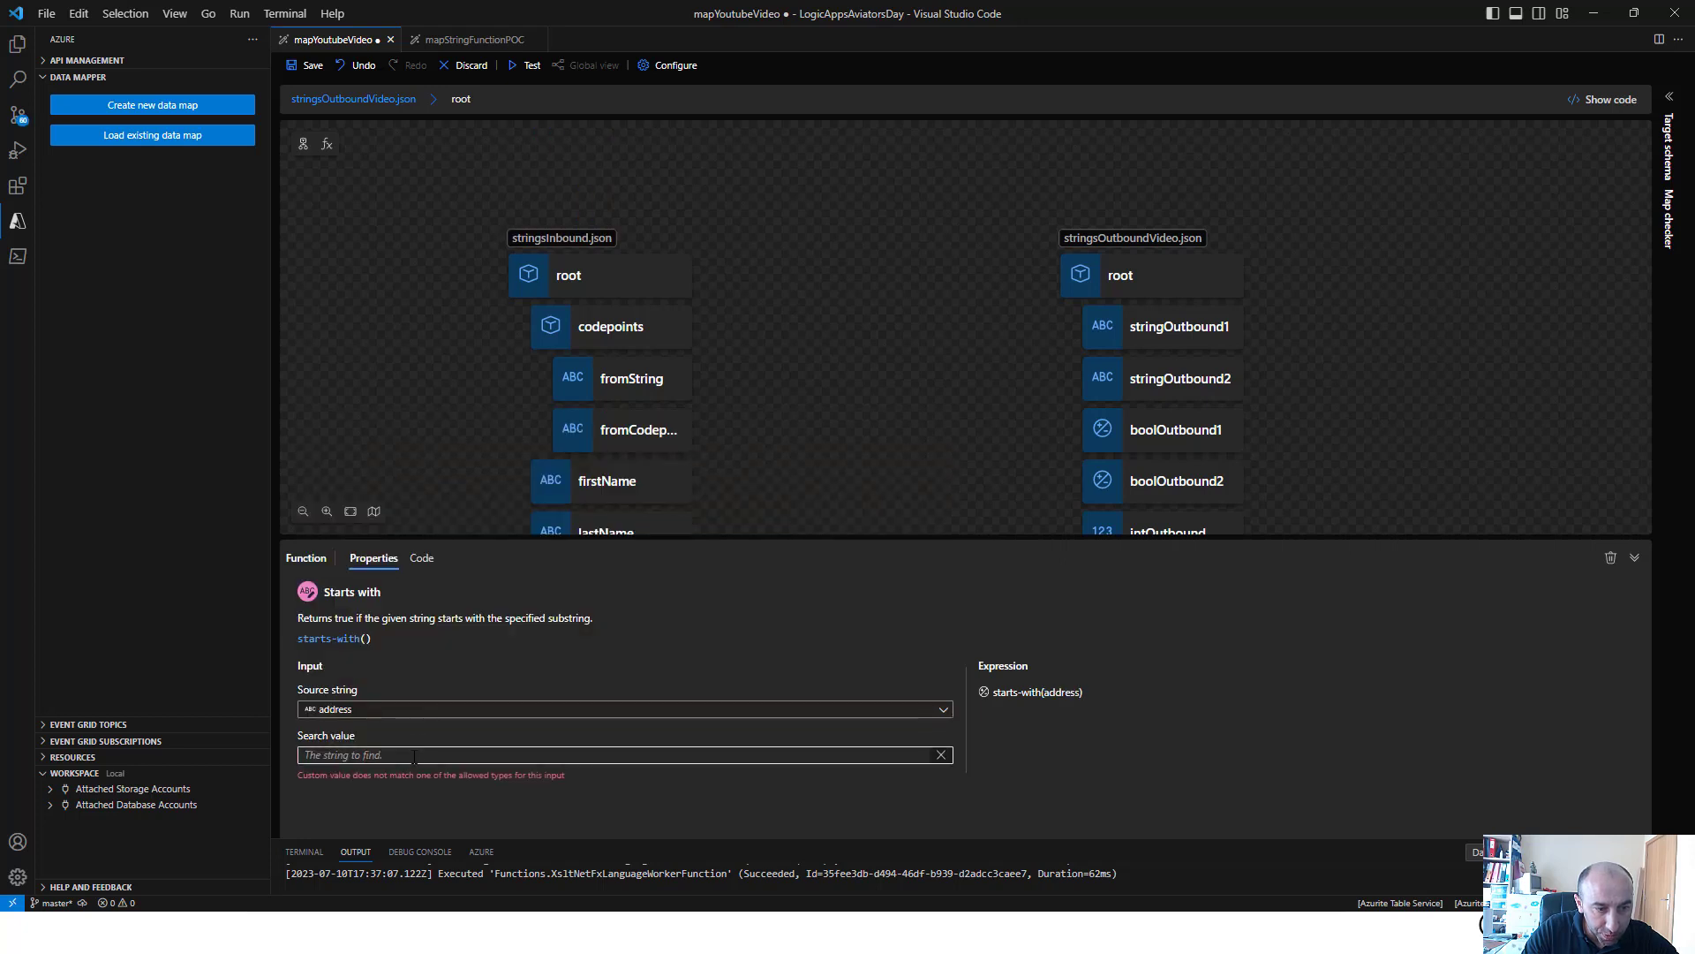
type("\"Pedroso\"")
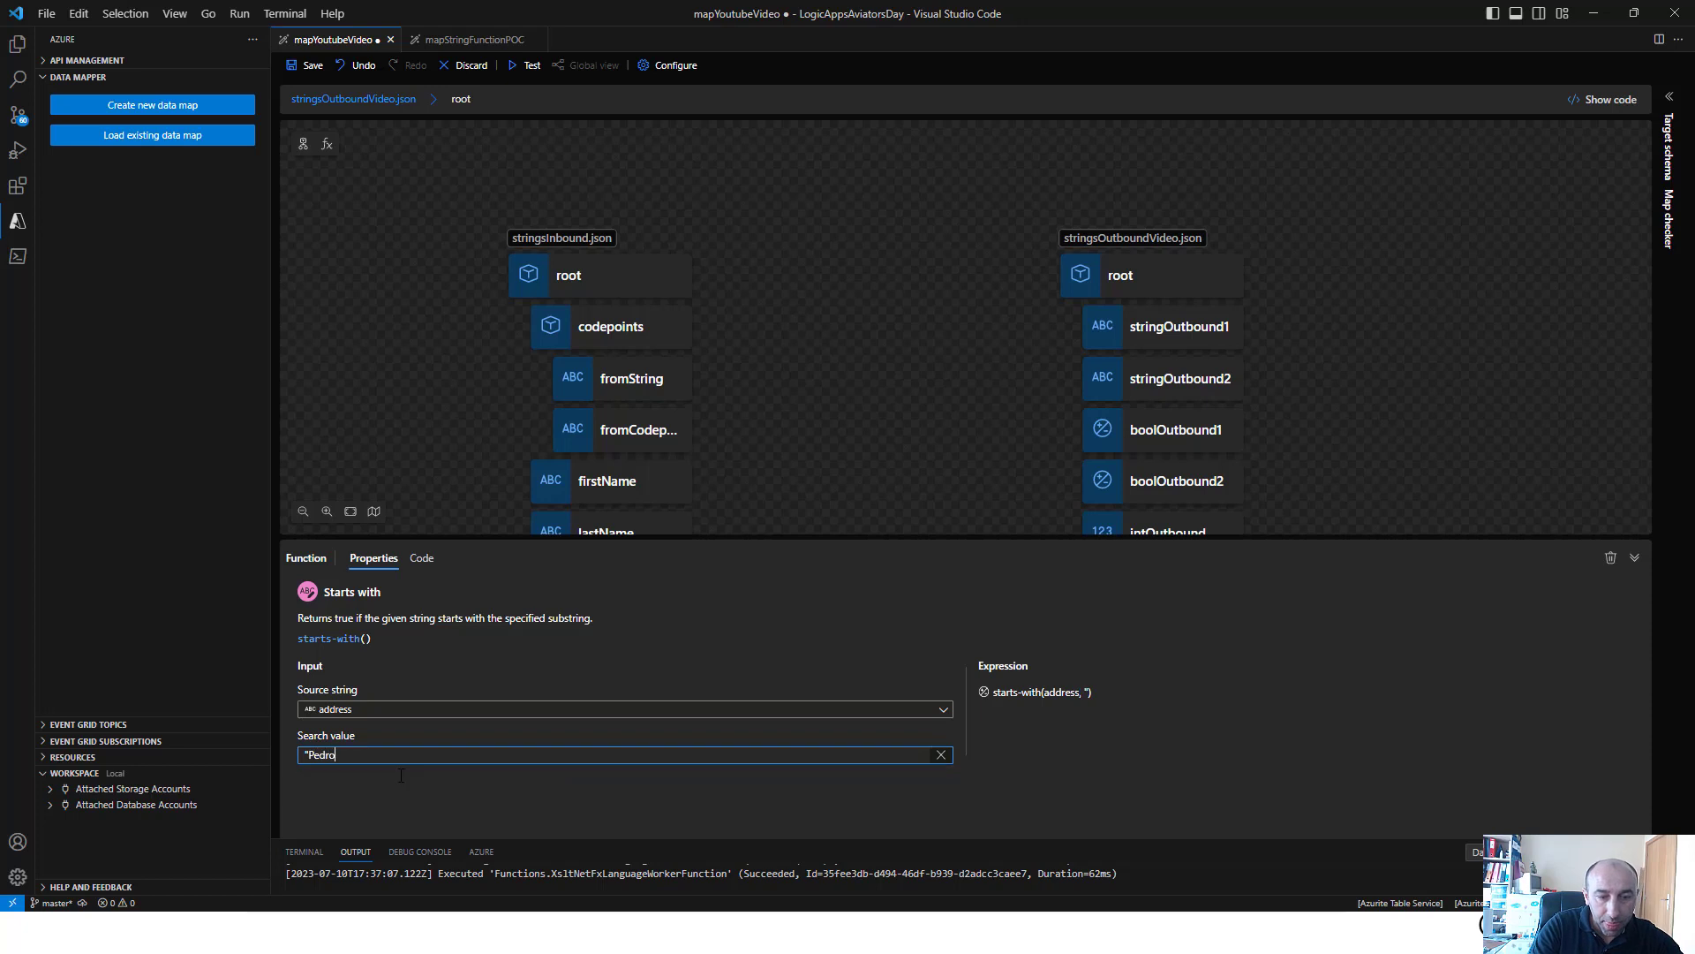
Map the Starts with function's output to boolOutbound1 and save the map
left_click(824, 389)
left_click_drag(931, 580, 1095, 431)
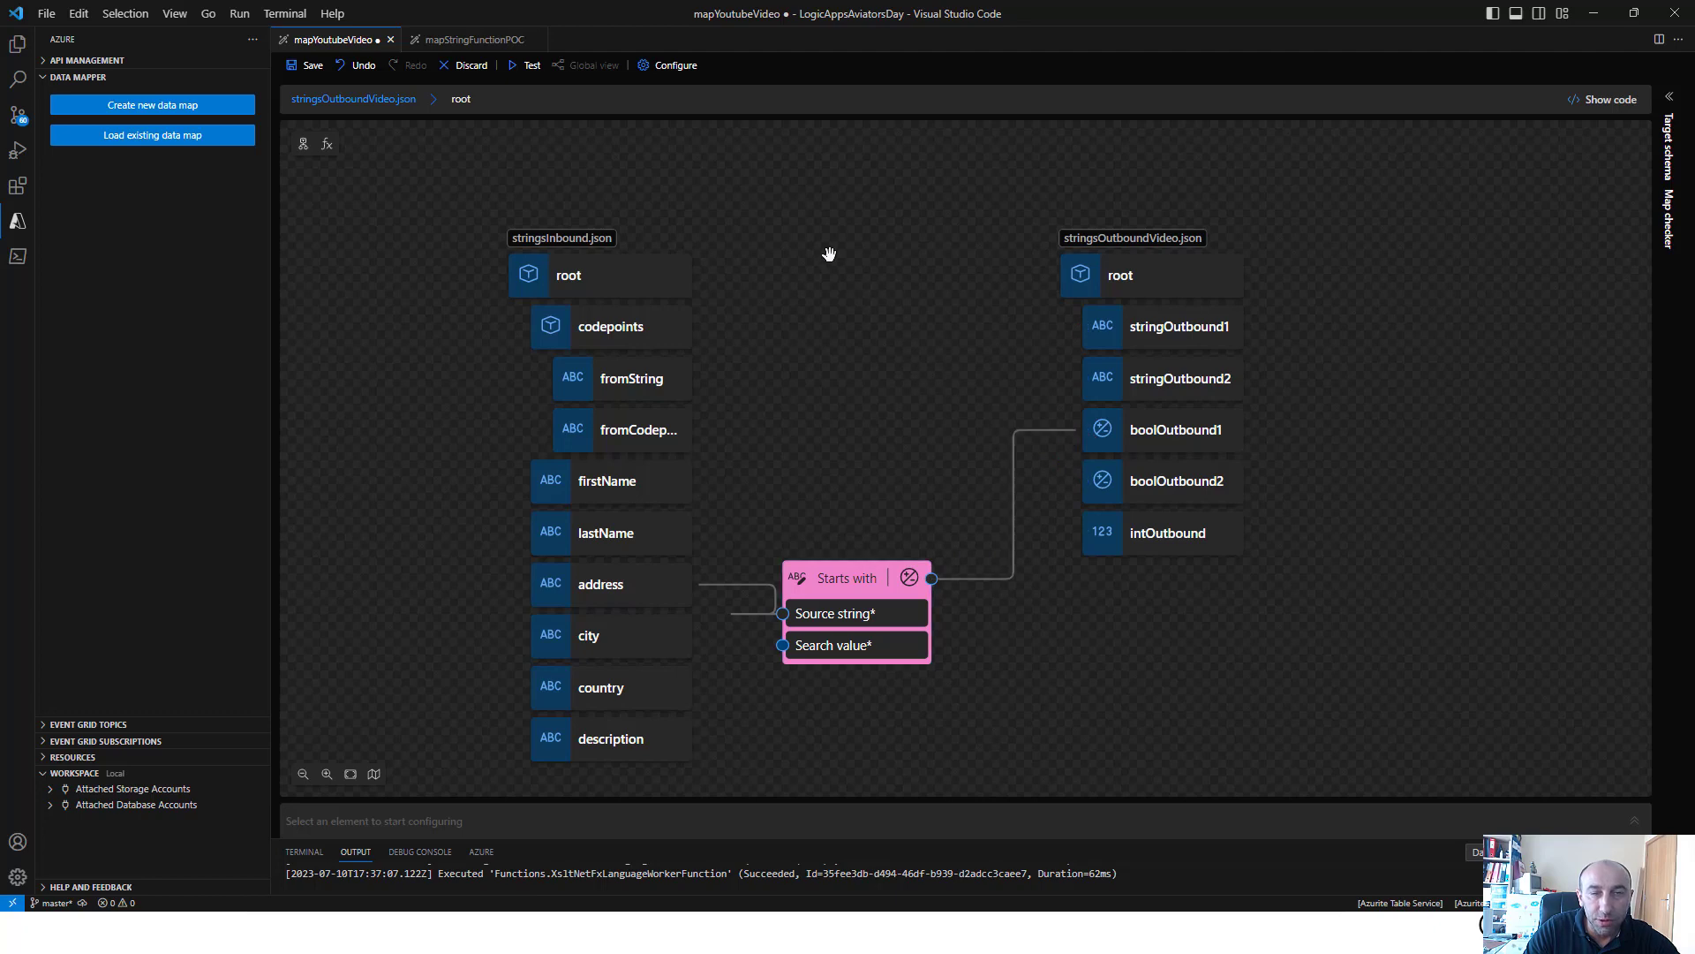
left_click(519, 70)
left_click(976, 244)
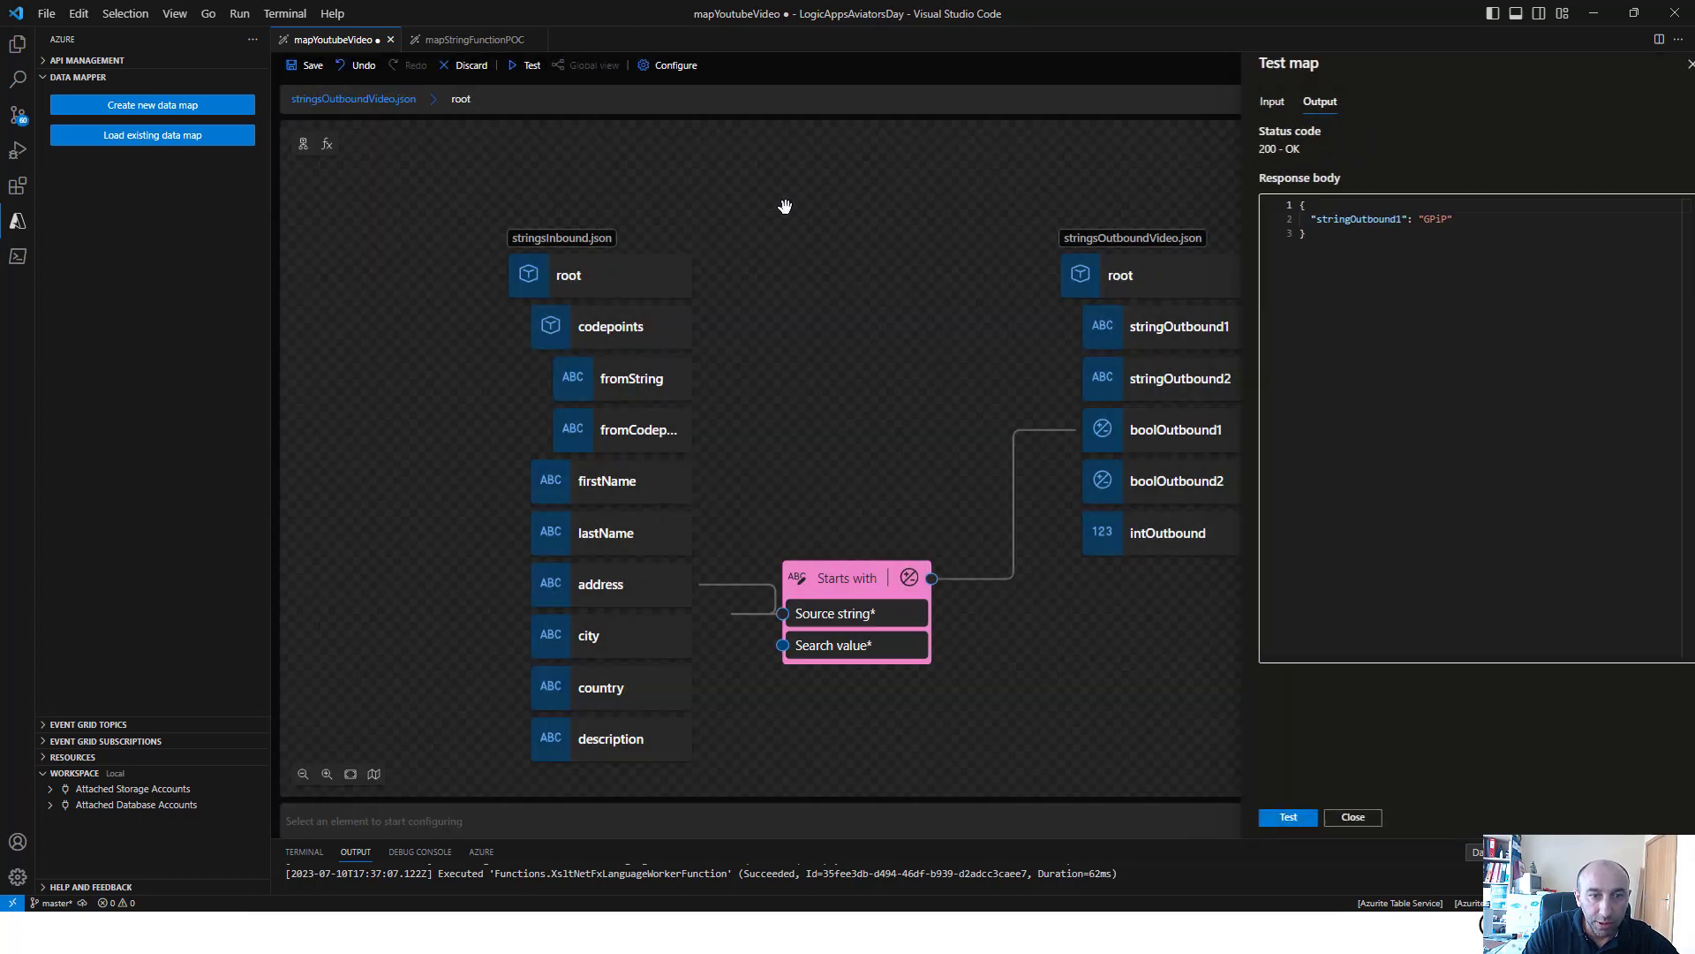
left_click(314, 70)
Review the address value in the sample input, then run the map test to check boolOutbound1
left_click(530, 69)
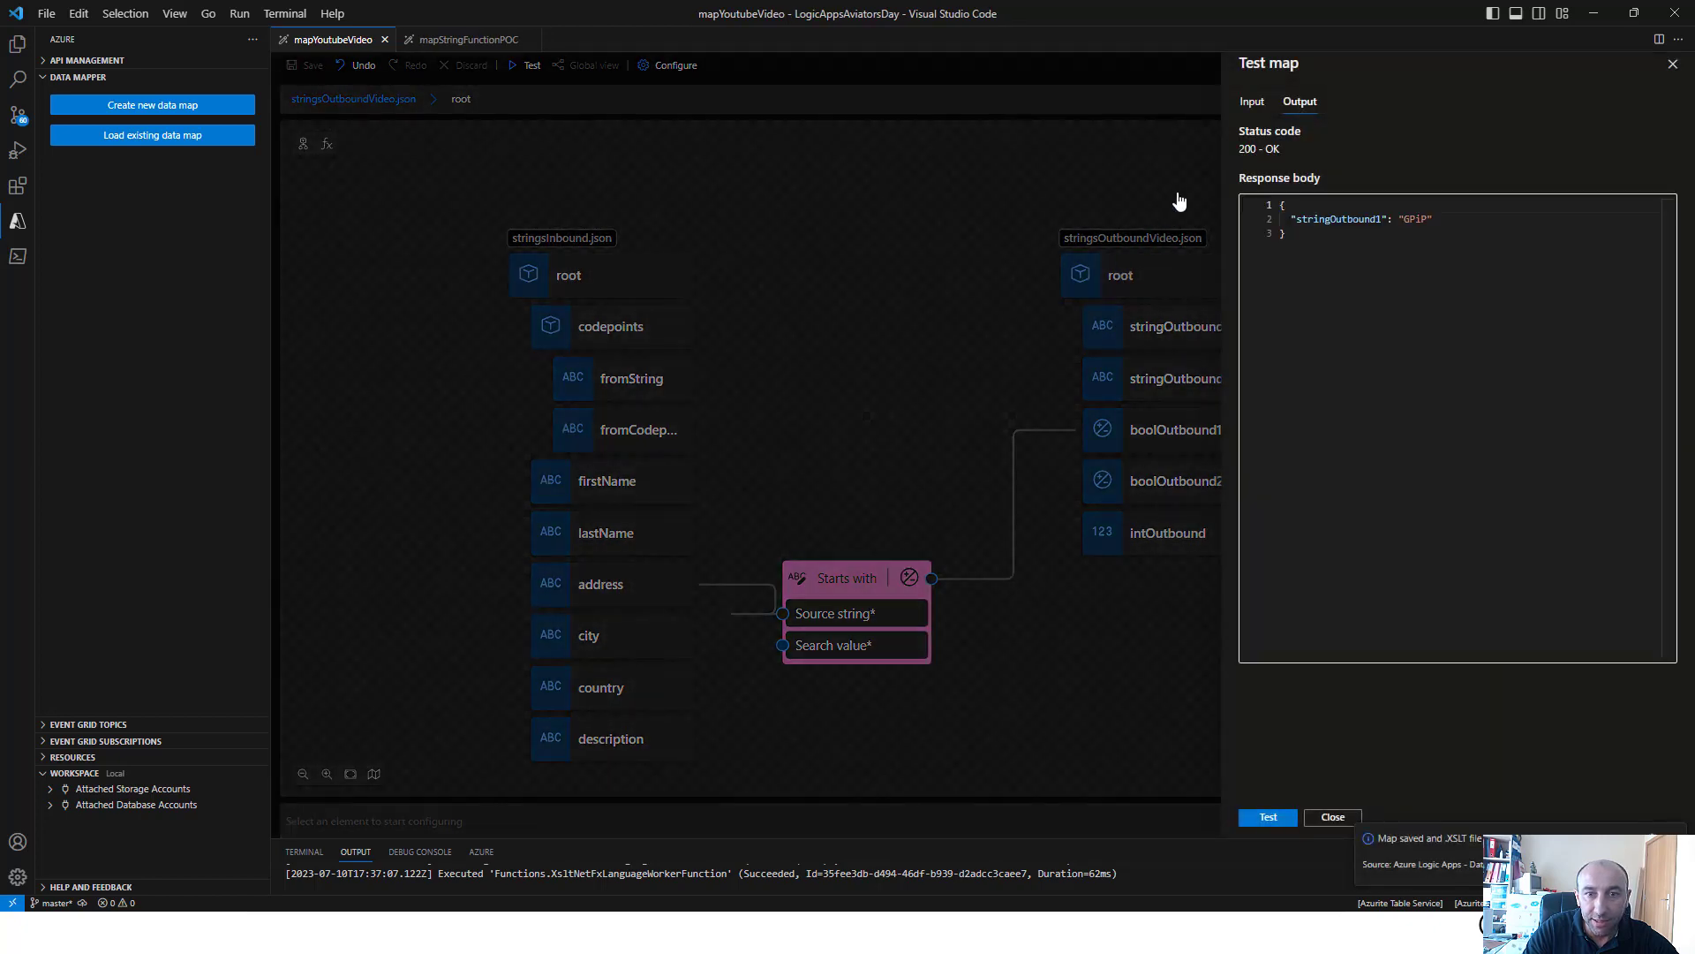
left_click(1252, 103)
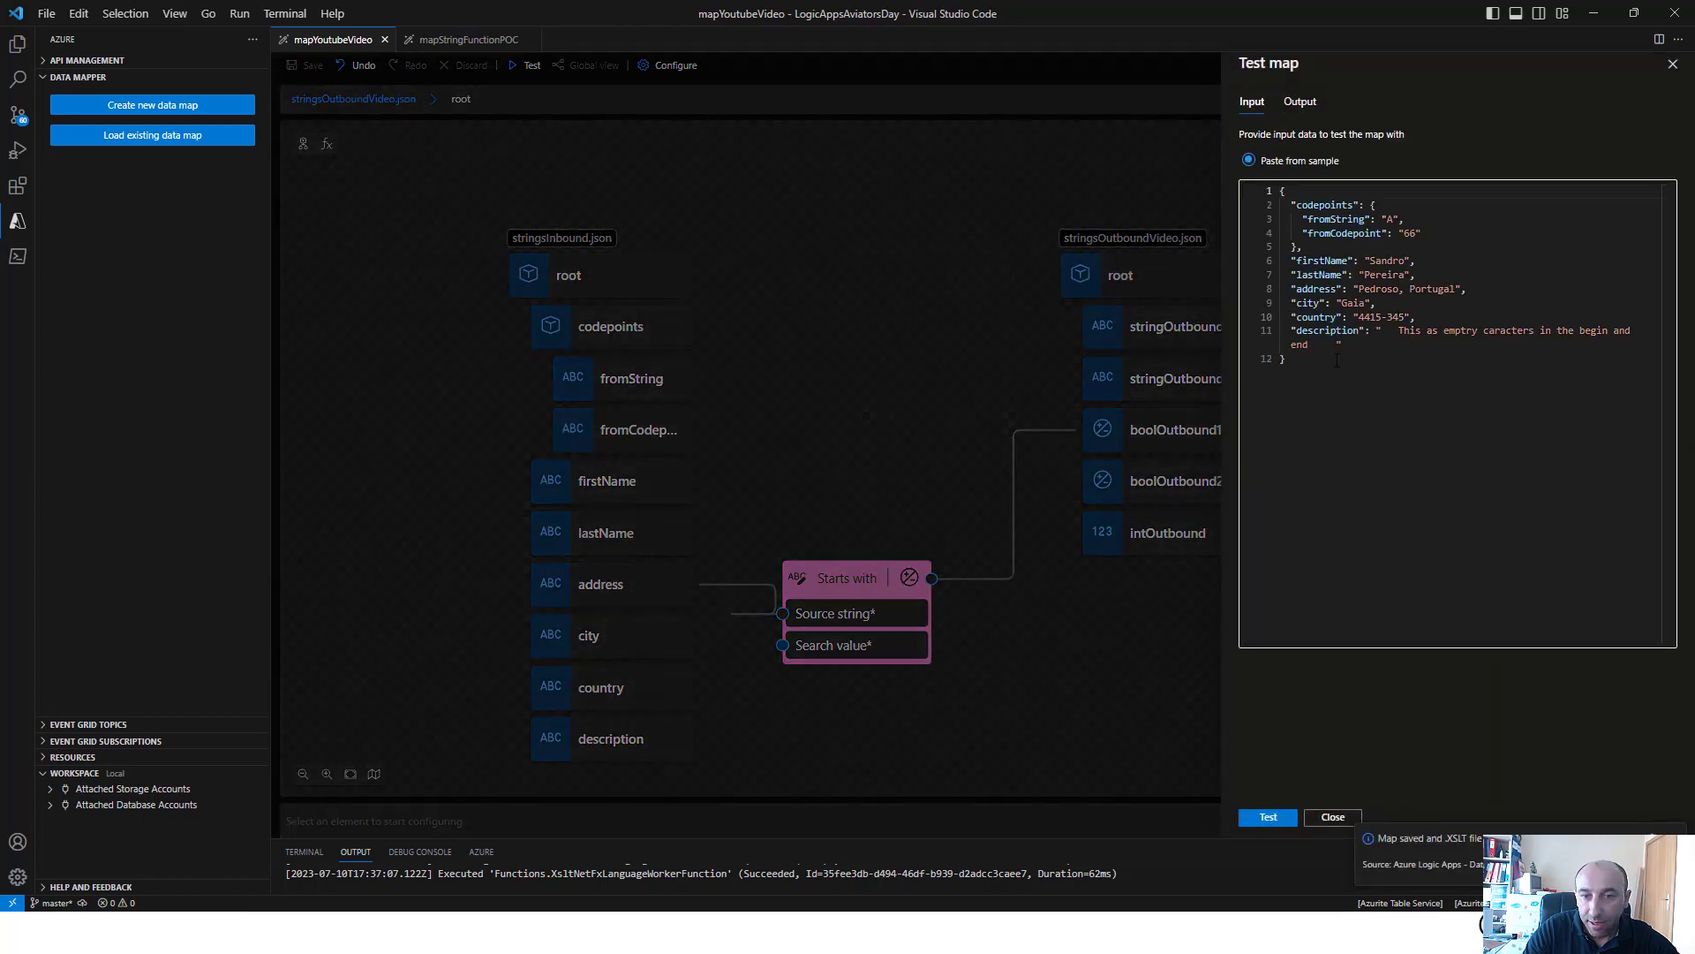
double_click(1378, 288)
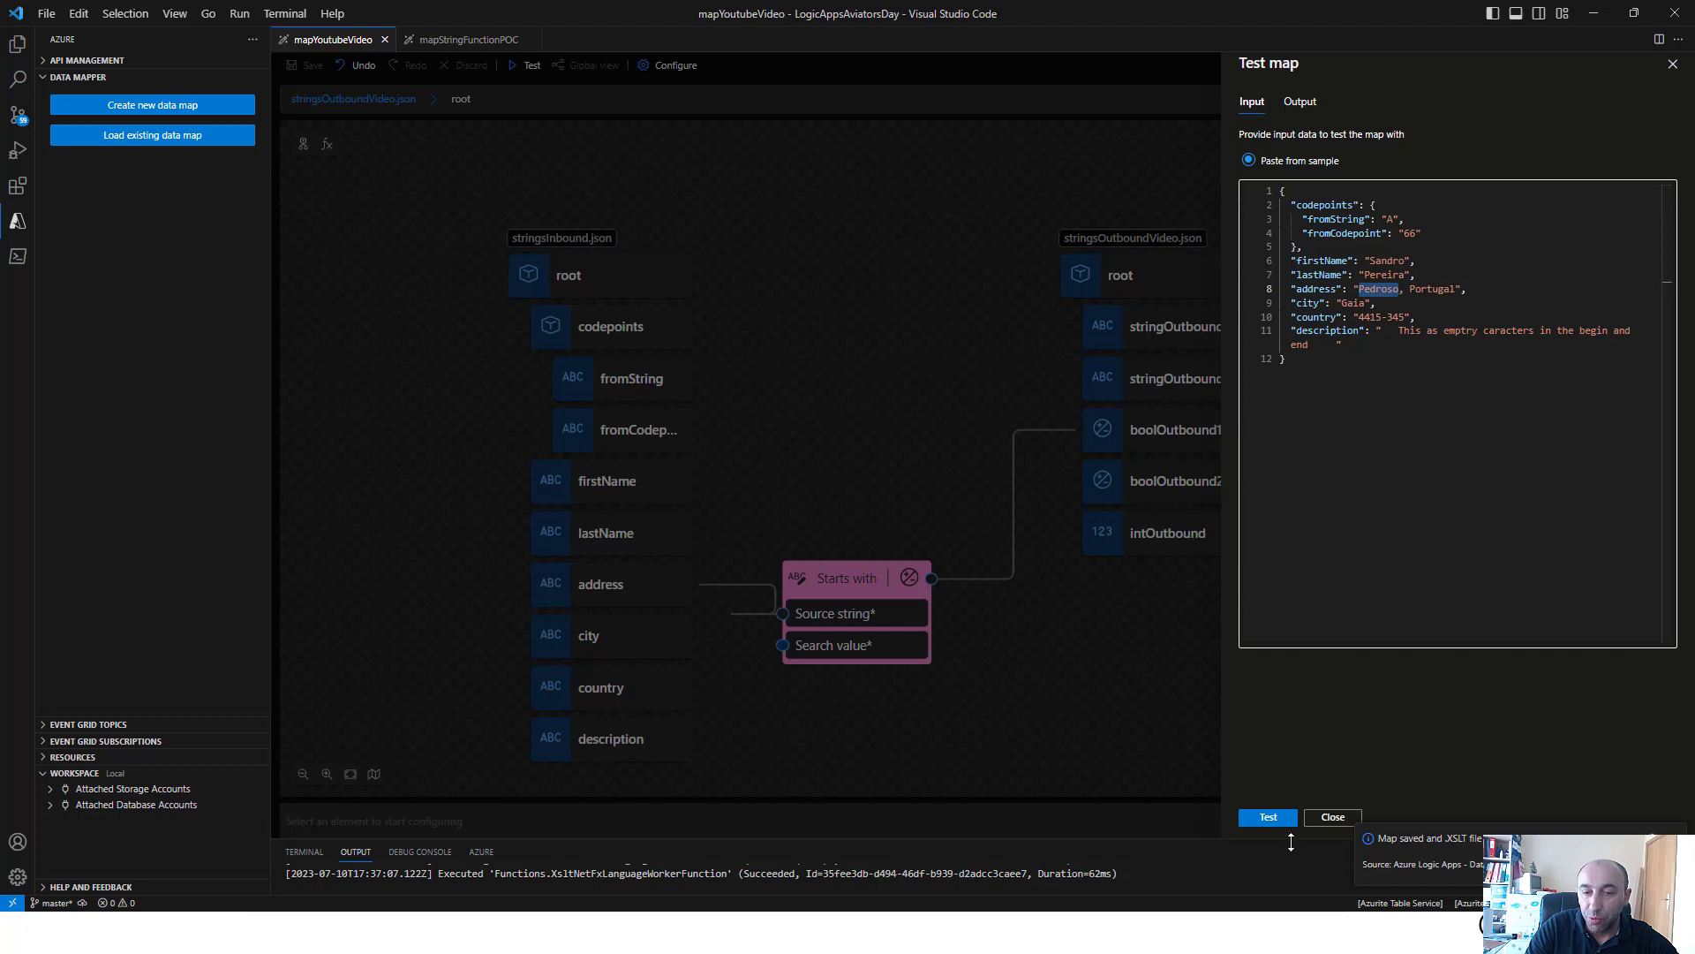
left_click(1269, 817)
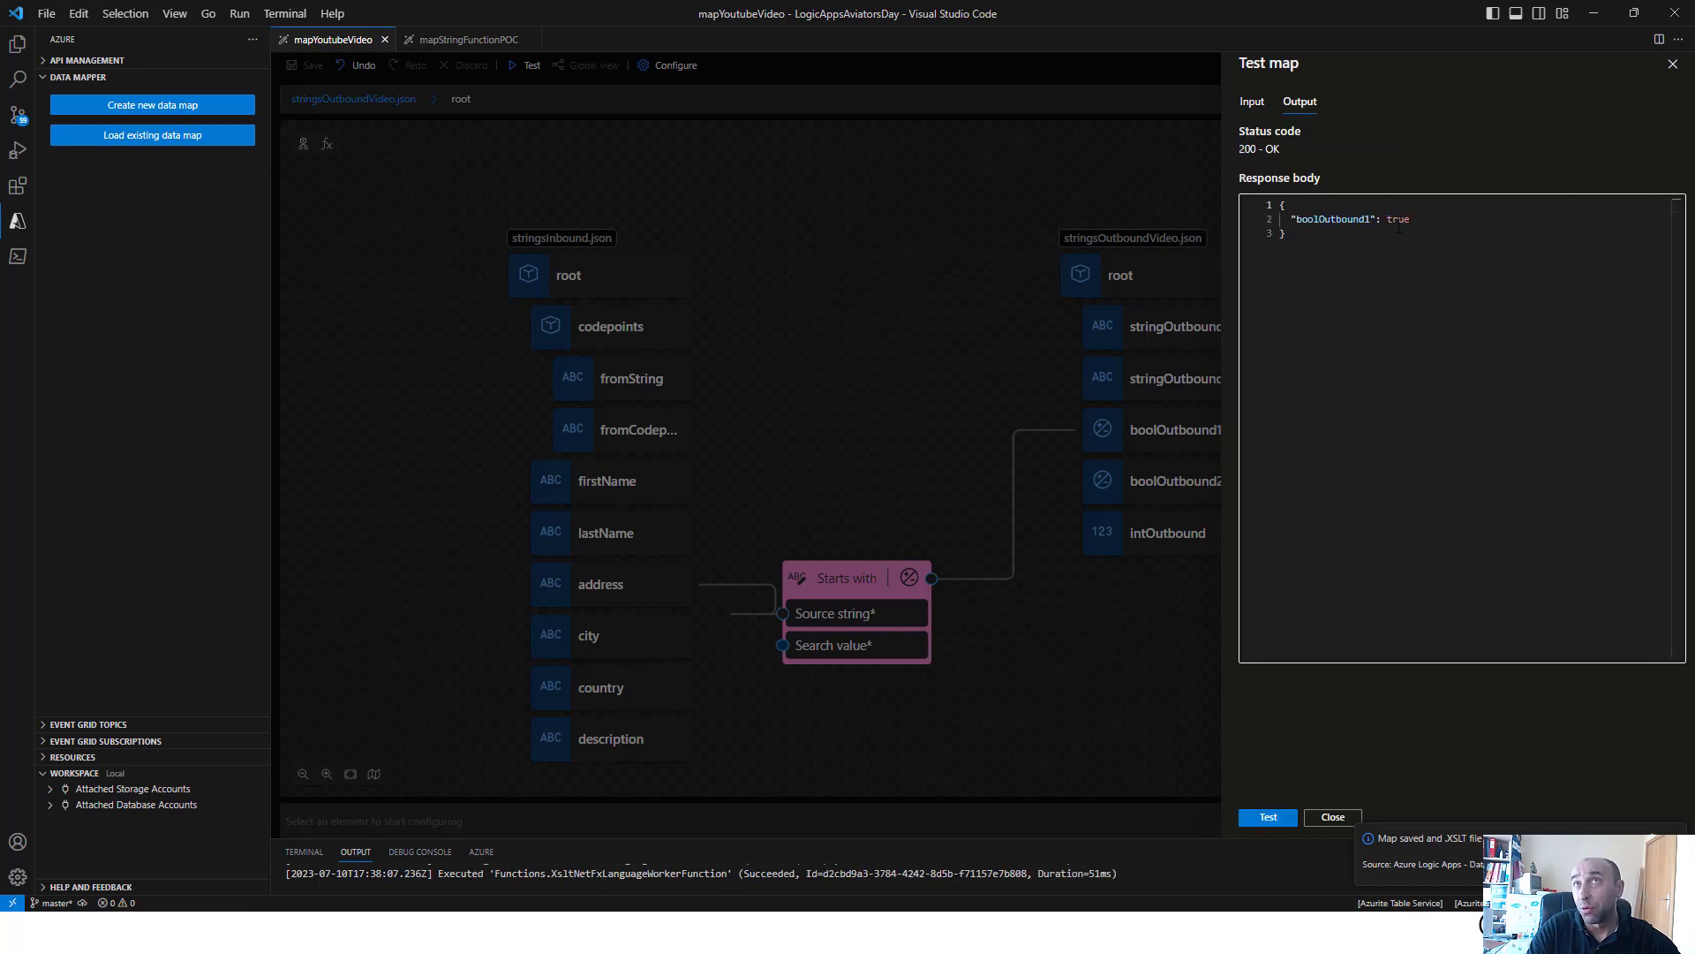
Close the map test and delete the Starts with function from the canvas
left_click(877, 443)
right_click(850, 586)
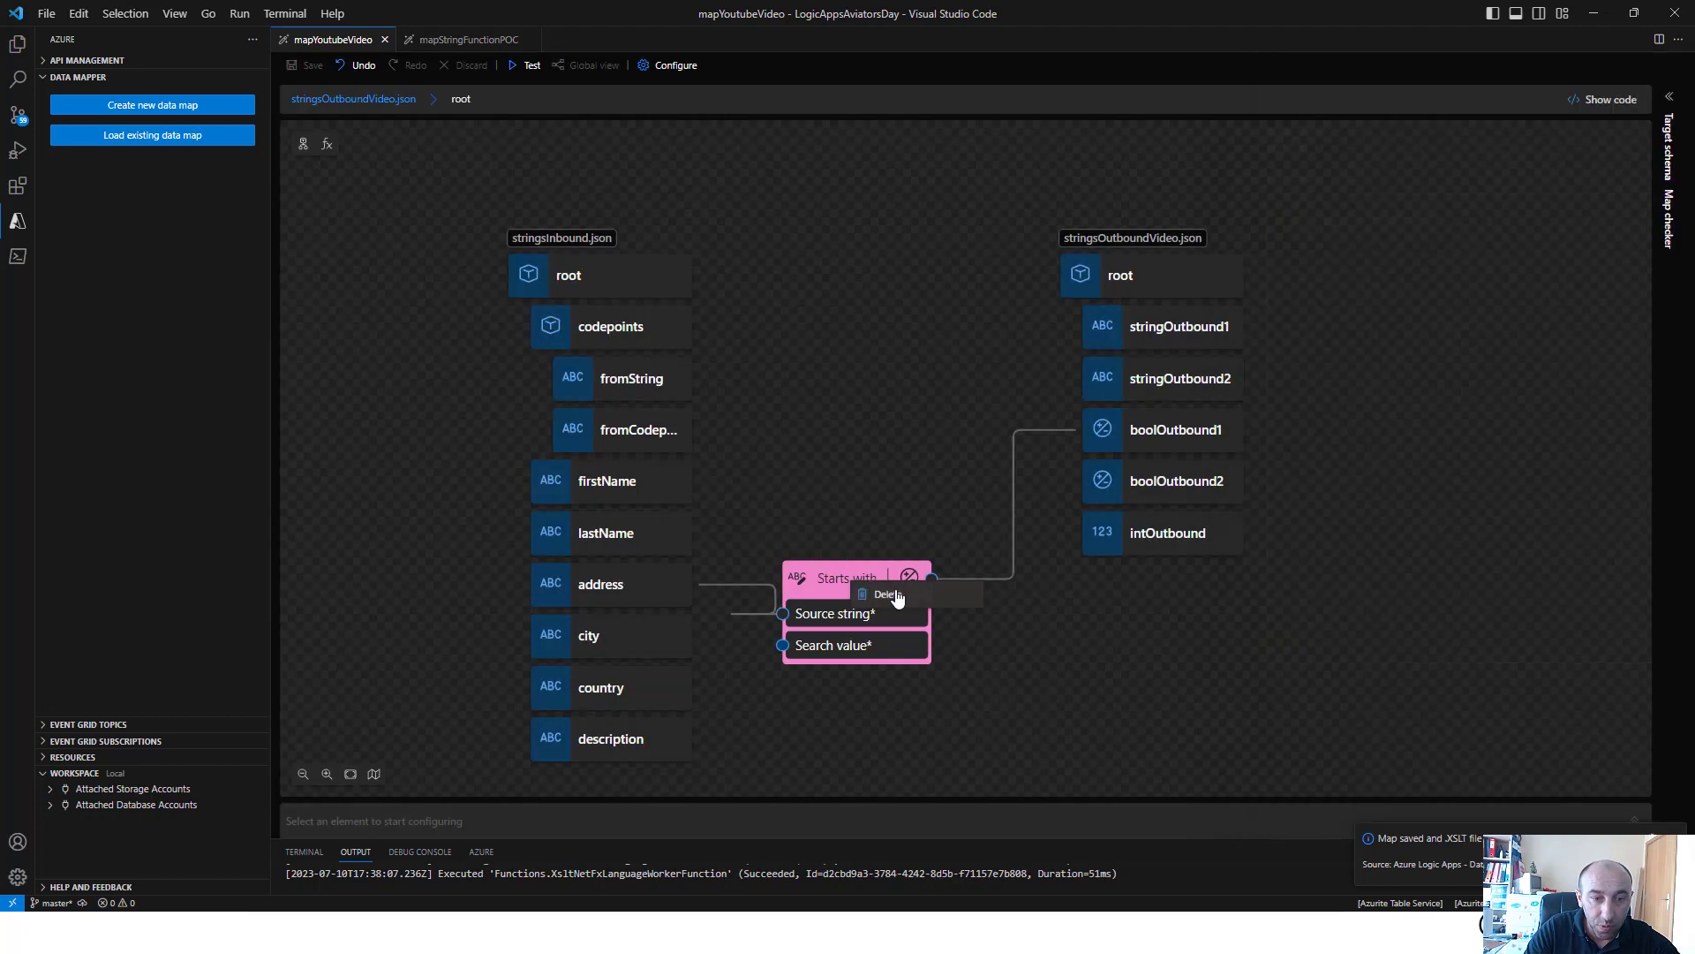
left_click(885, 593)
Add the Substring string function to the canvas and open its properties
left_click(327, 144)
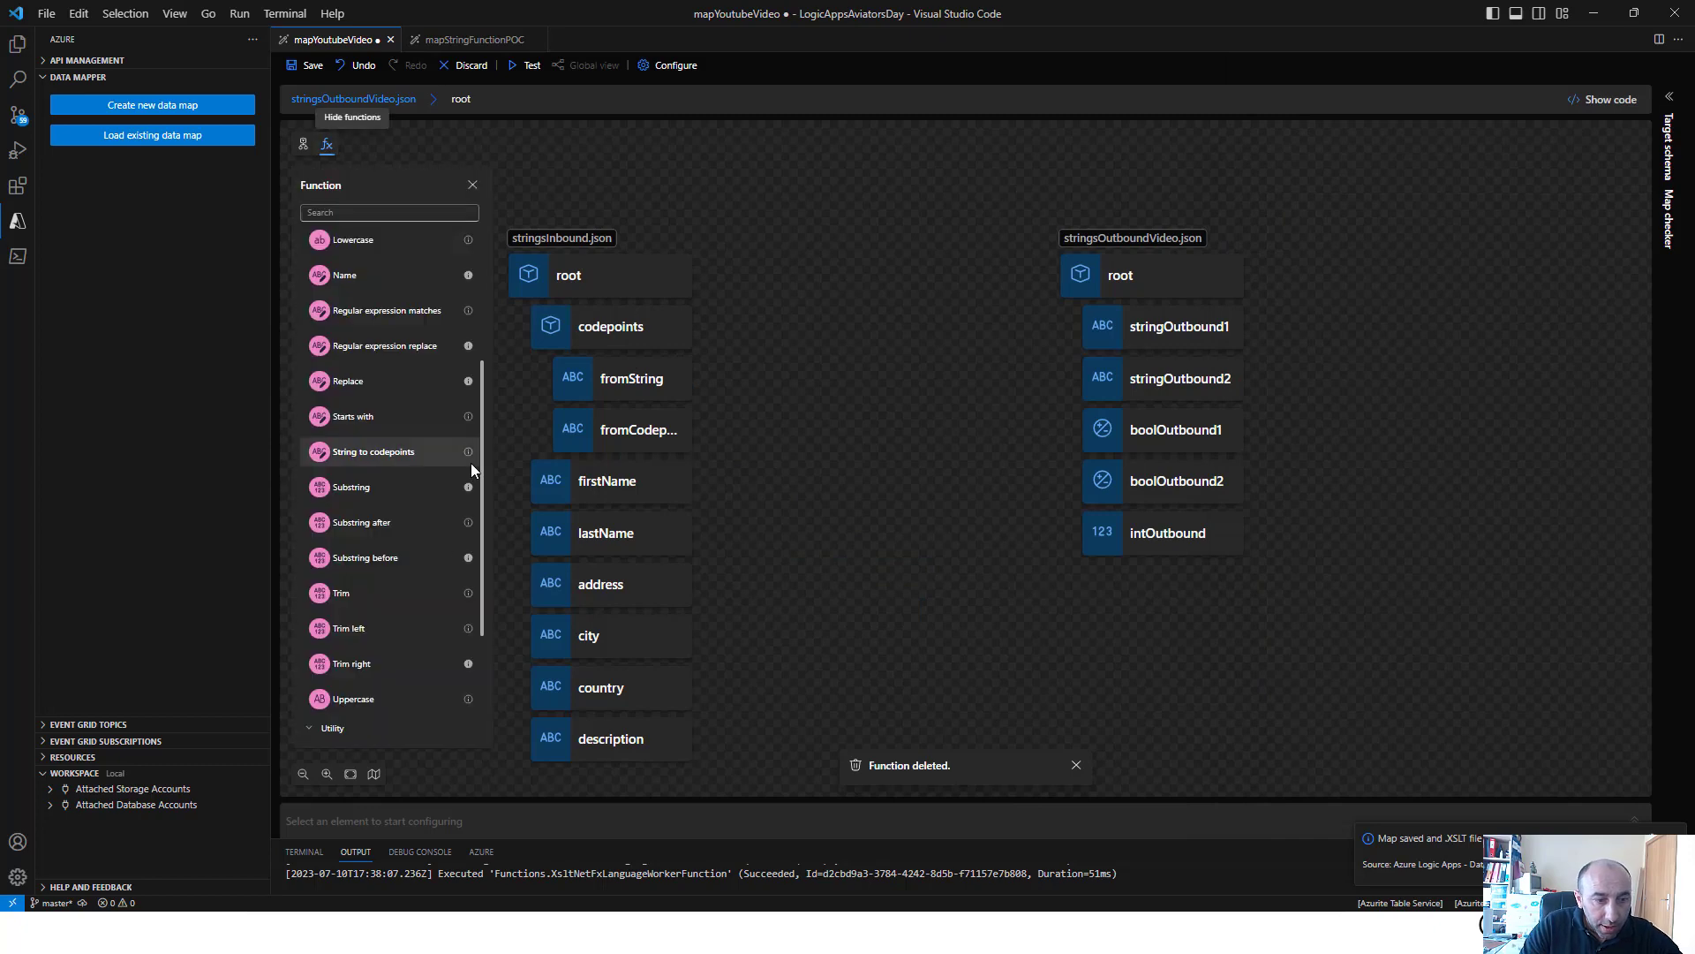
left_click(404, 494)
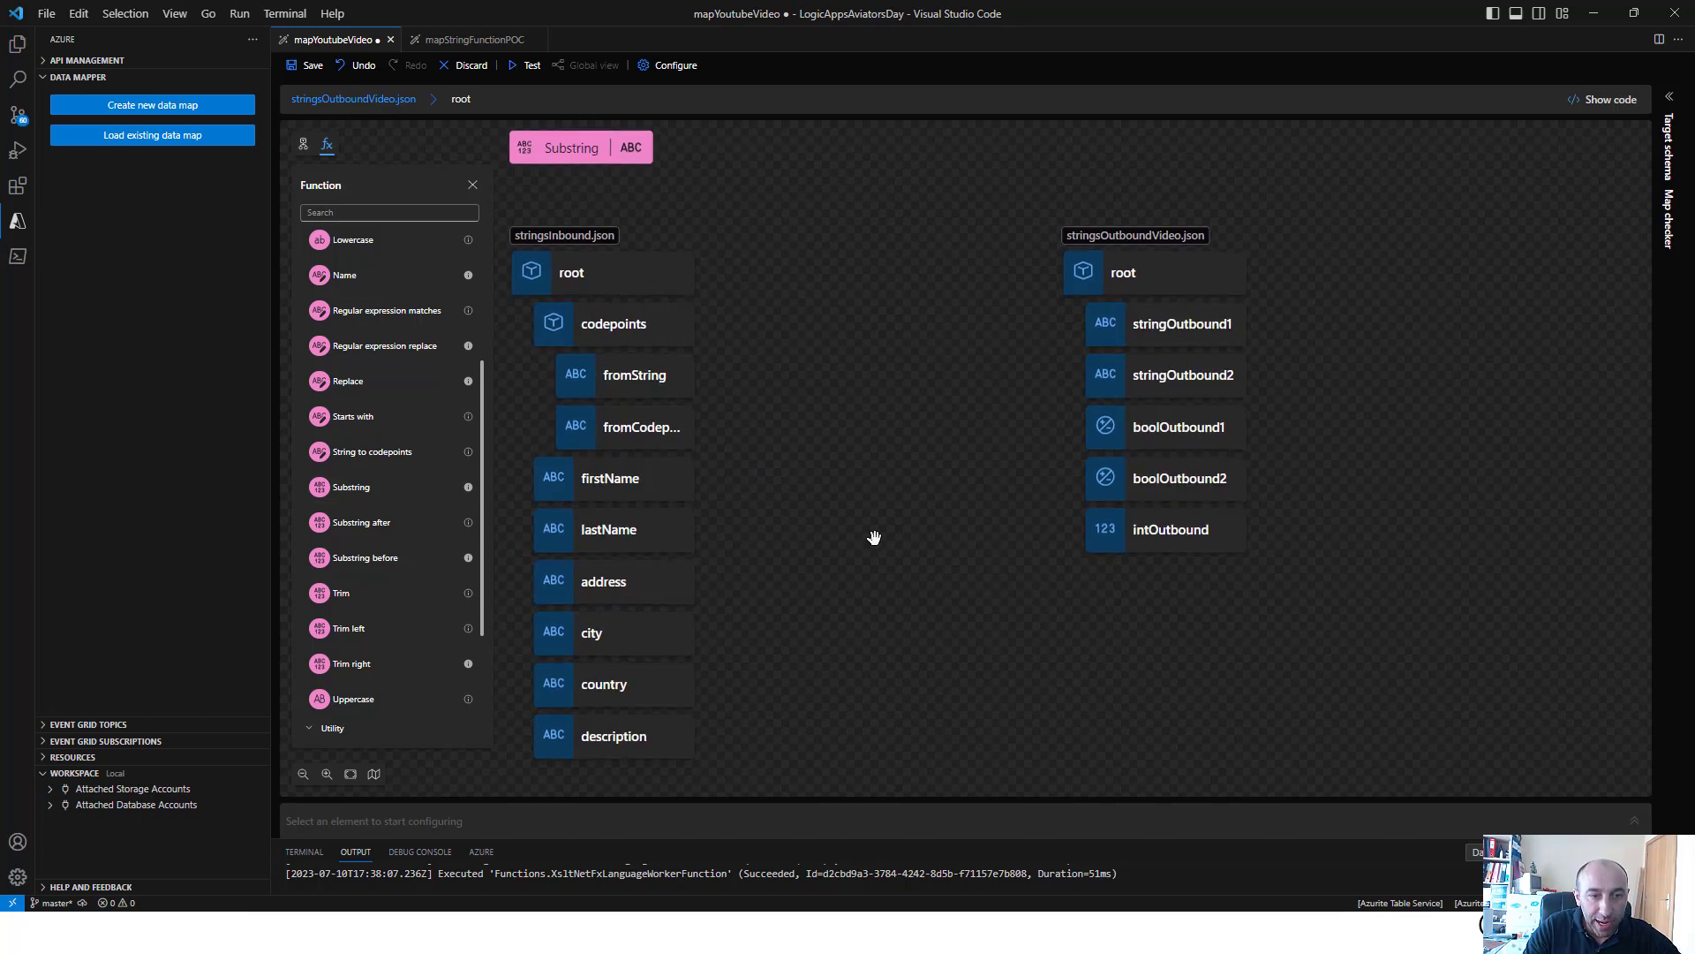
left_click(597, 159)
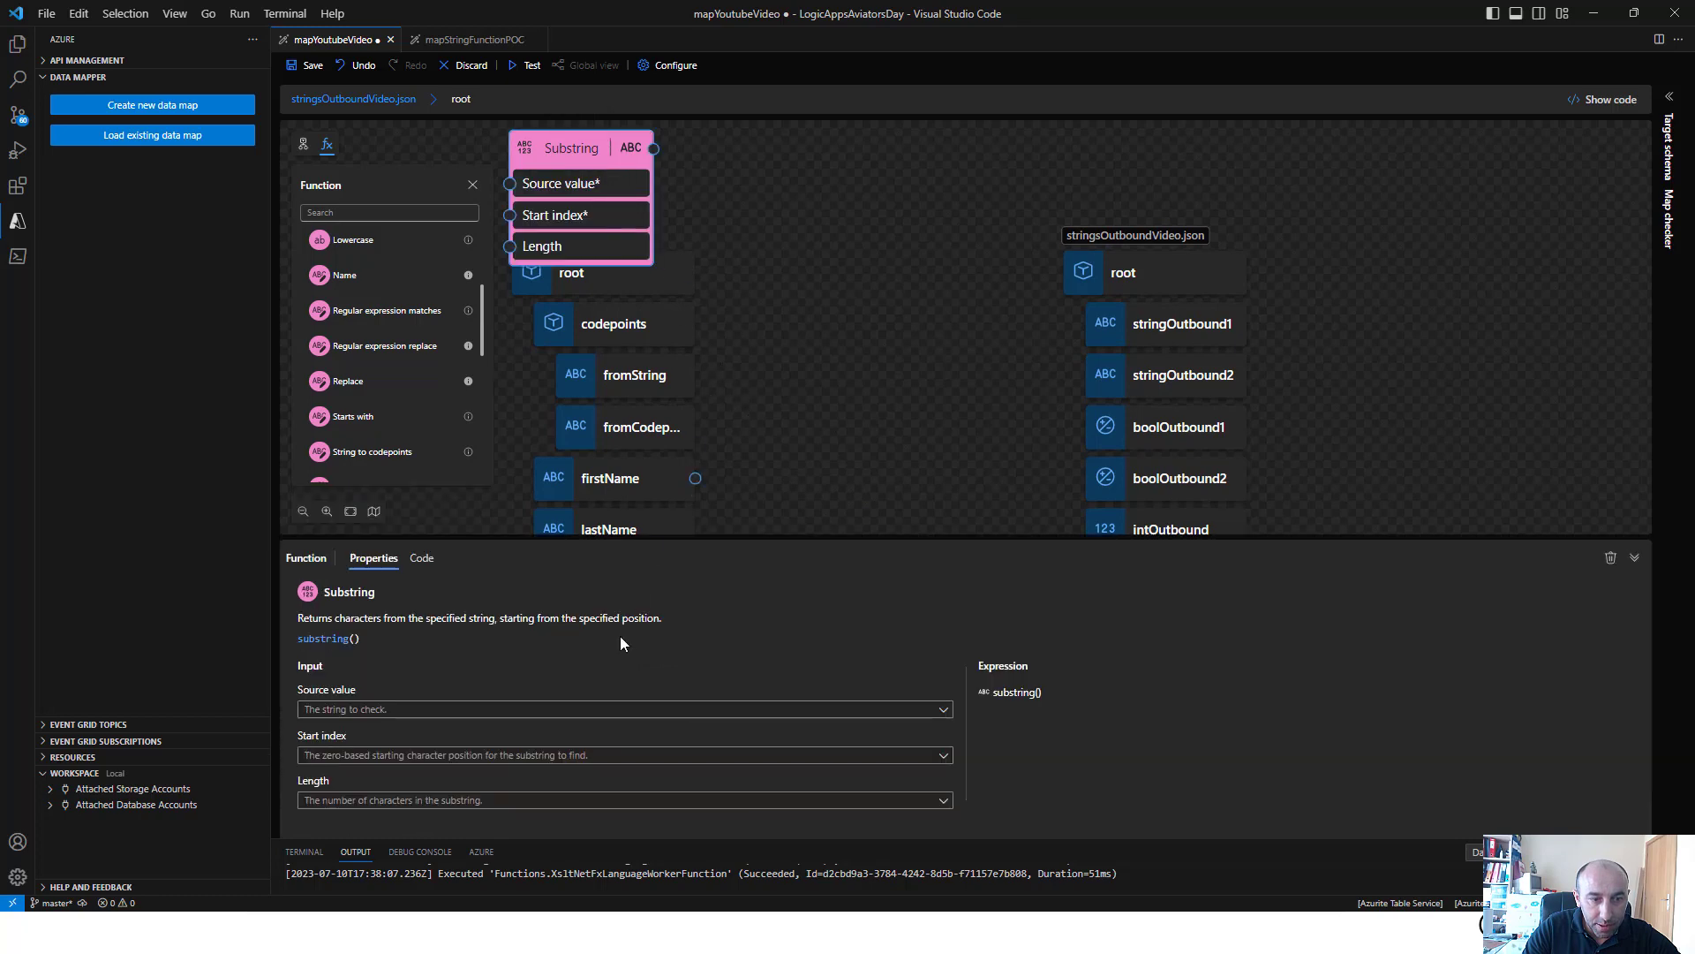
Set the Substring function's source value to address
left_click(687, 756)
left_click(485, 632)
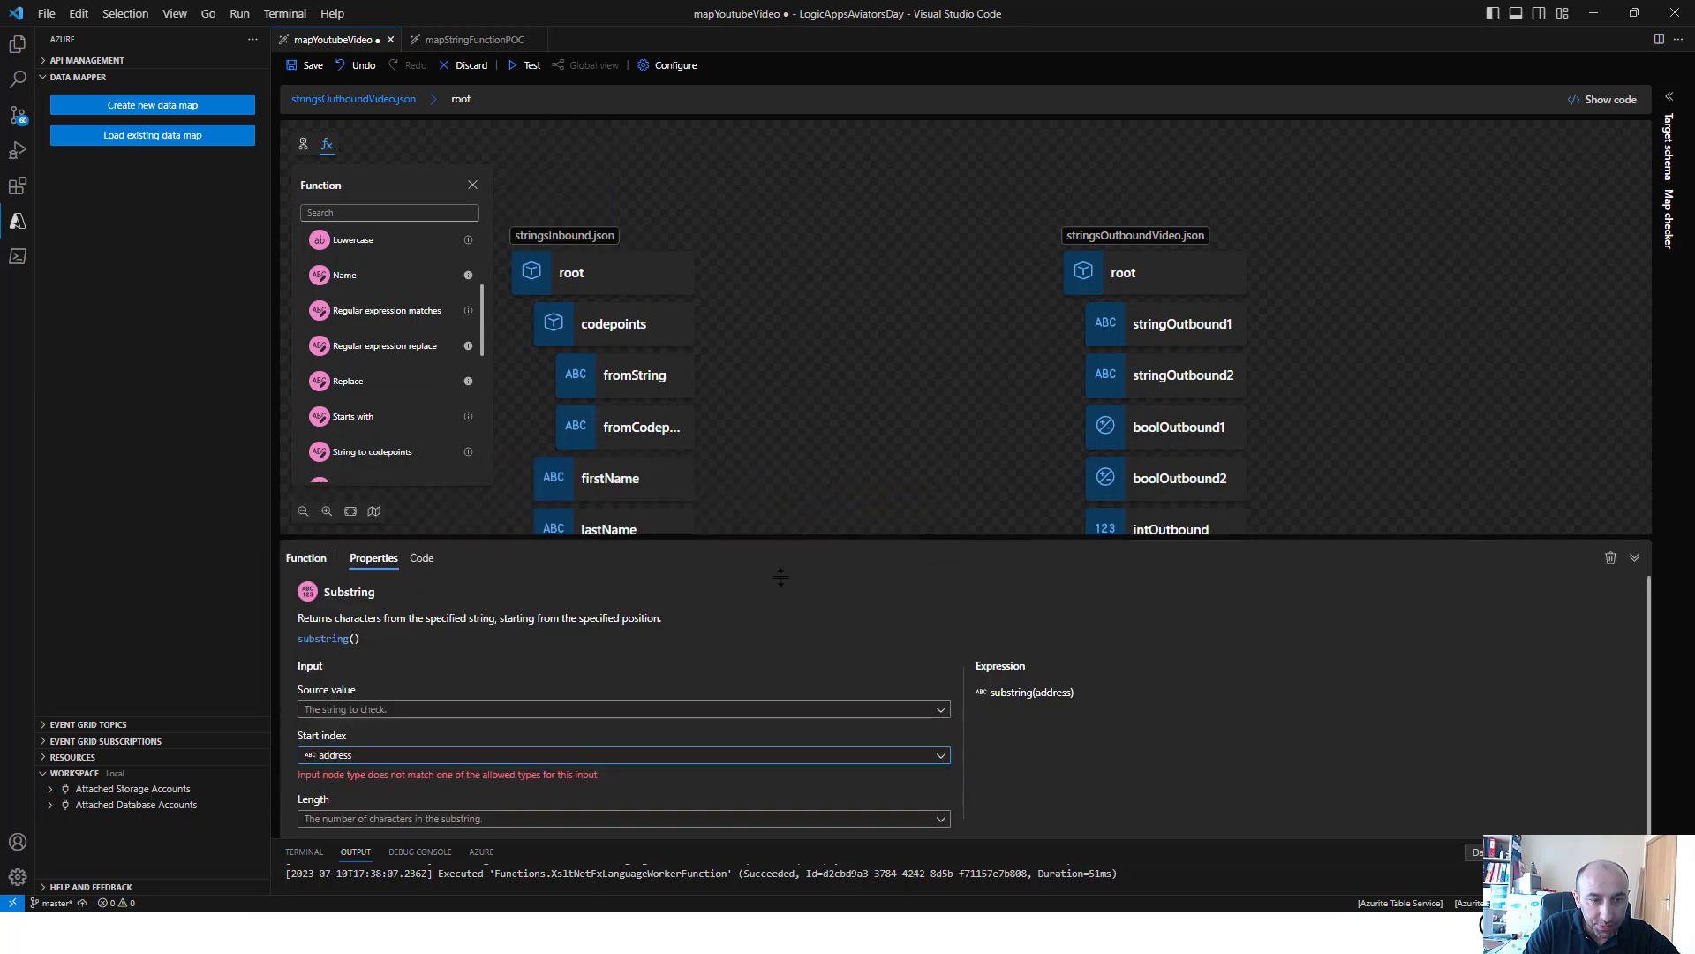
left_click(643, 710)
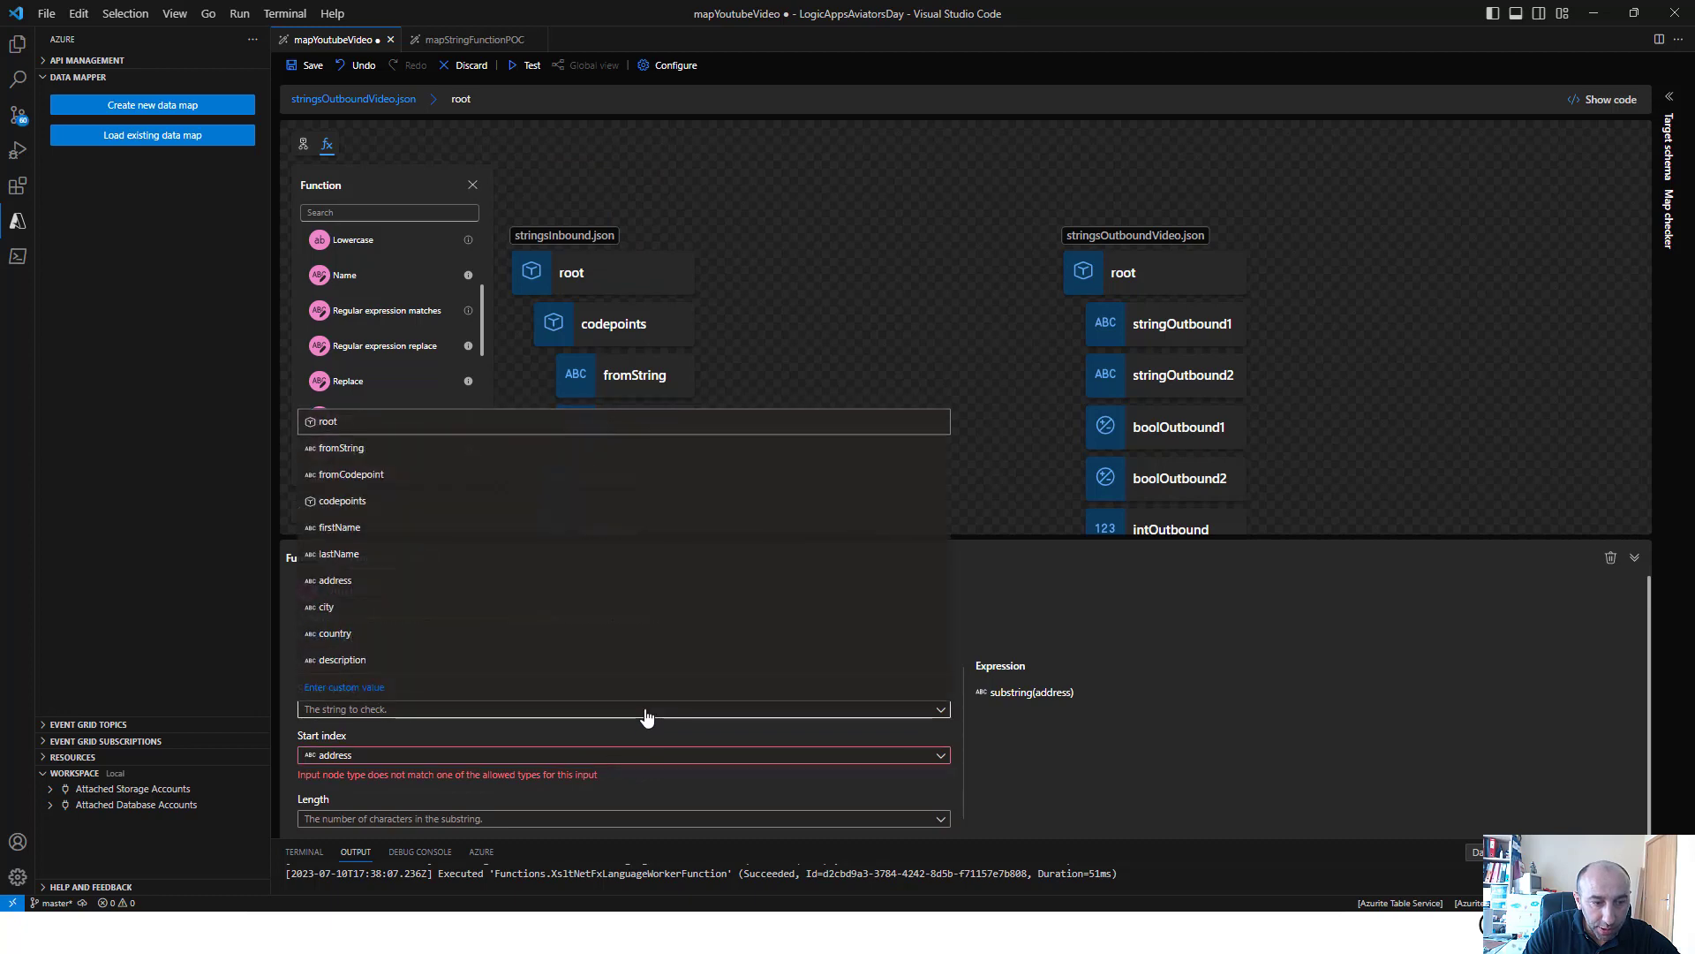
left_click(415, 580)
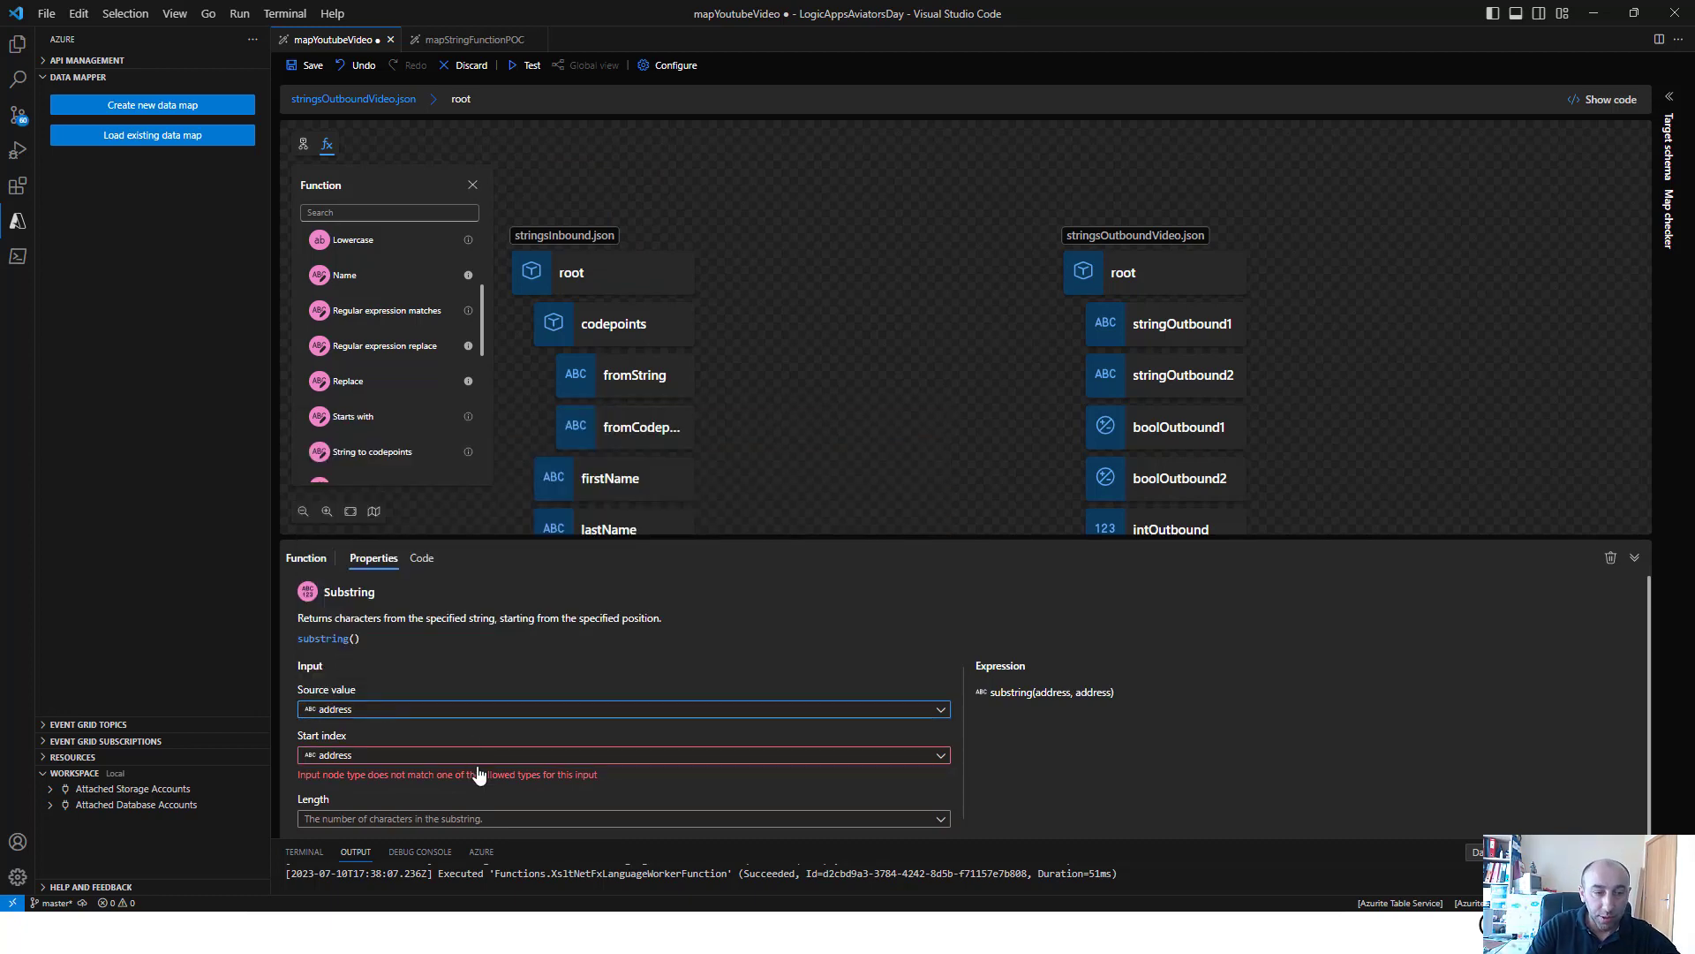
Set the Substring function's start index to the custom value 0 and enter a custom value for its length
left_click(475, 762)
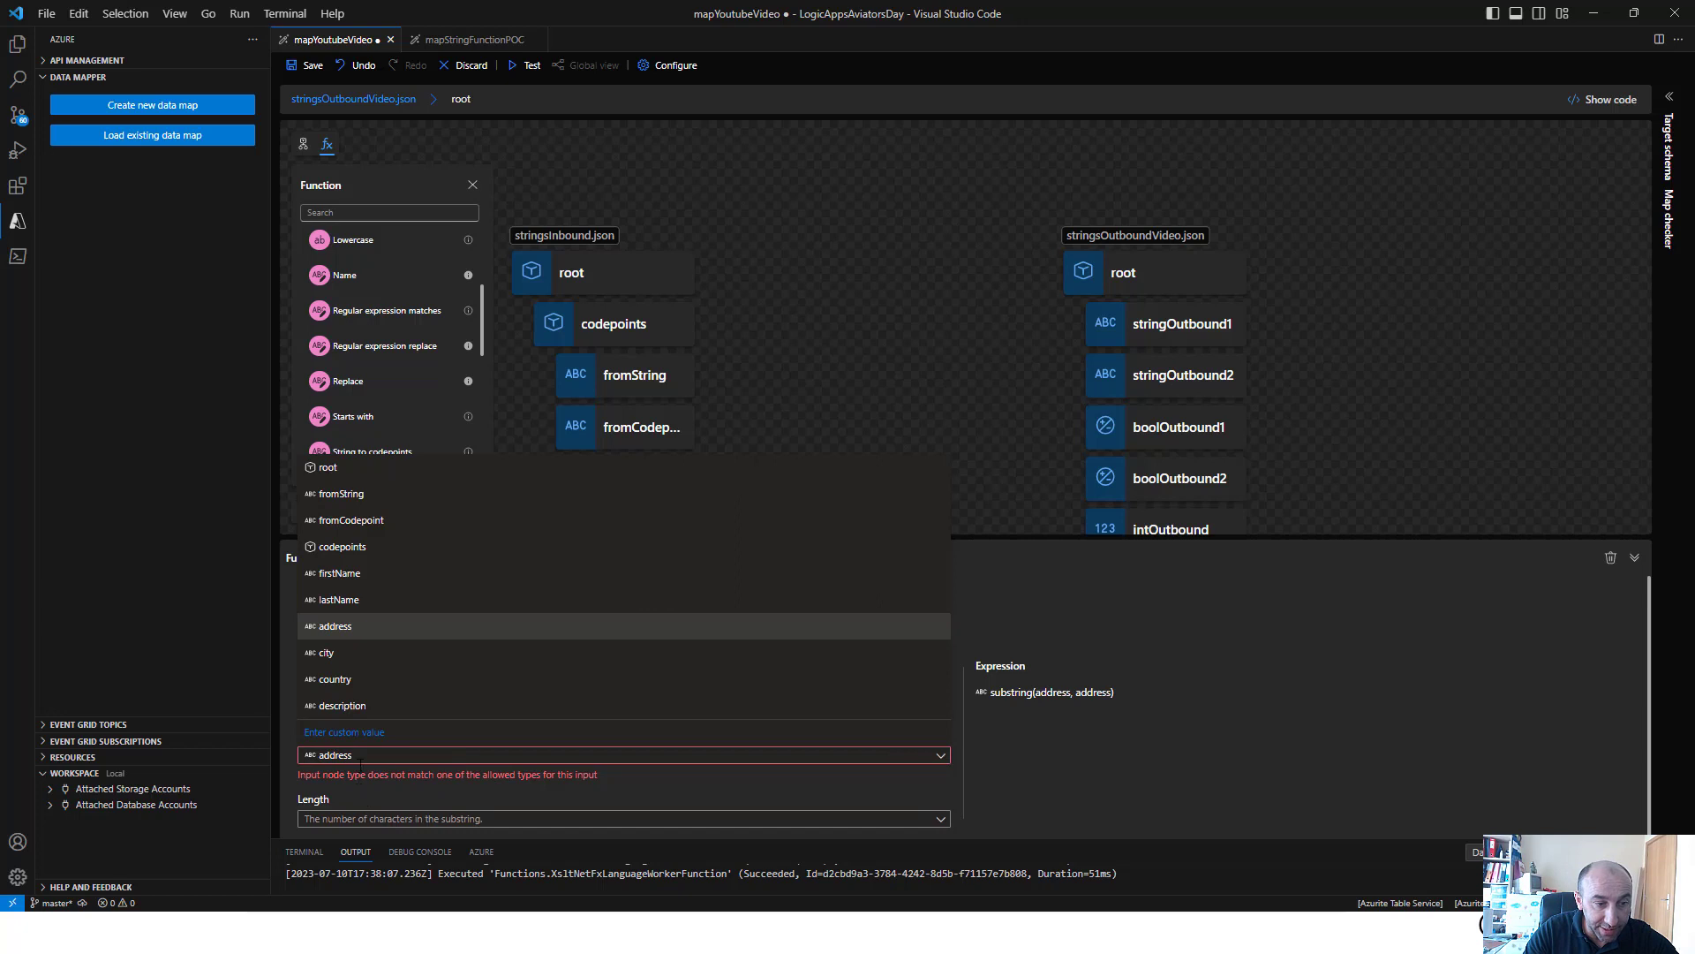
left_click(342, 732)
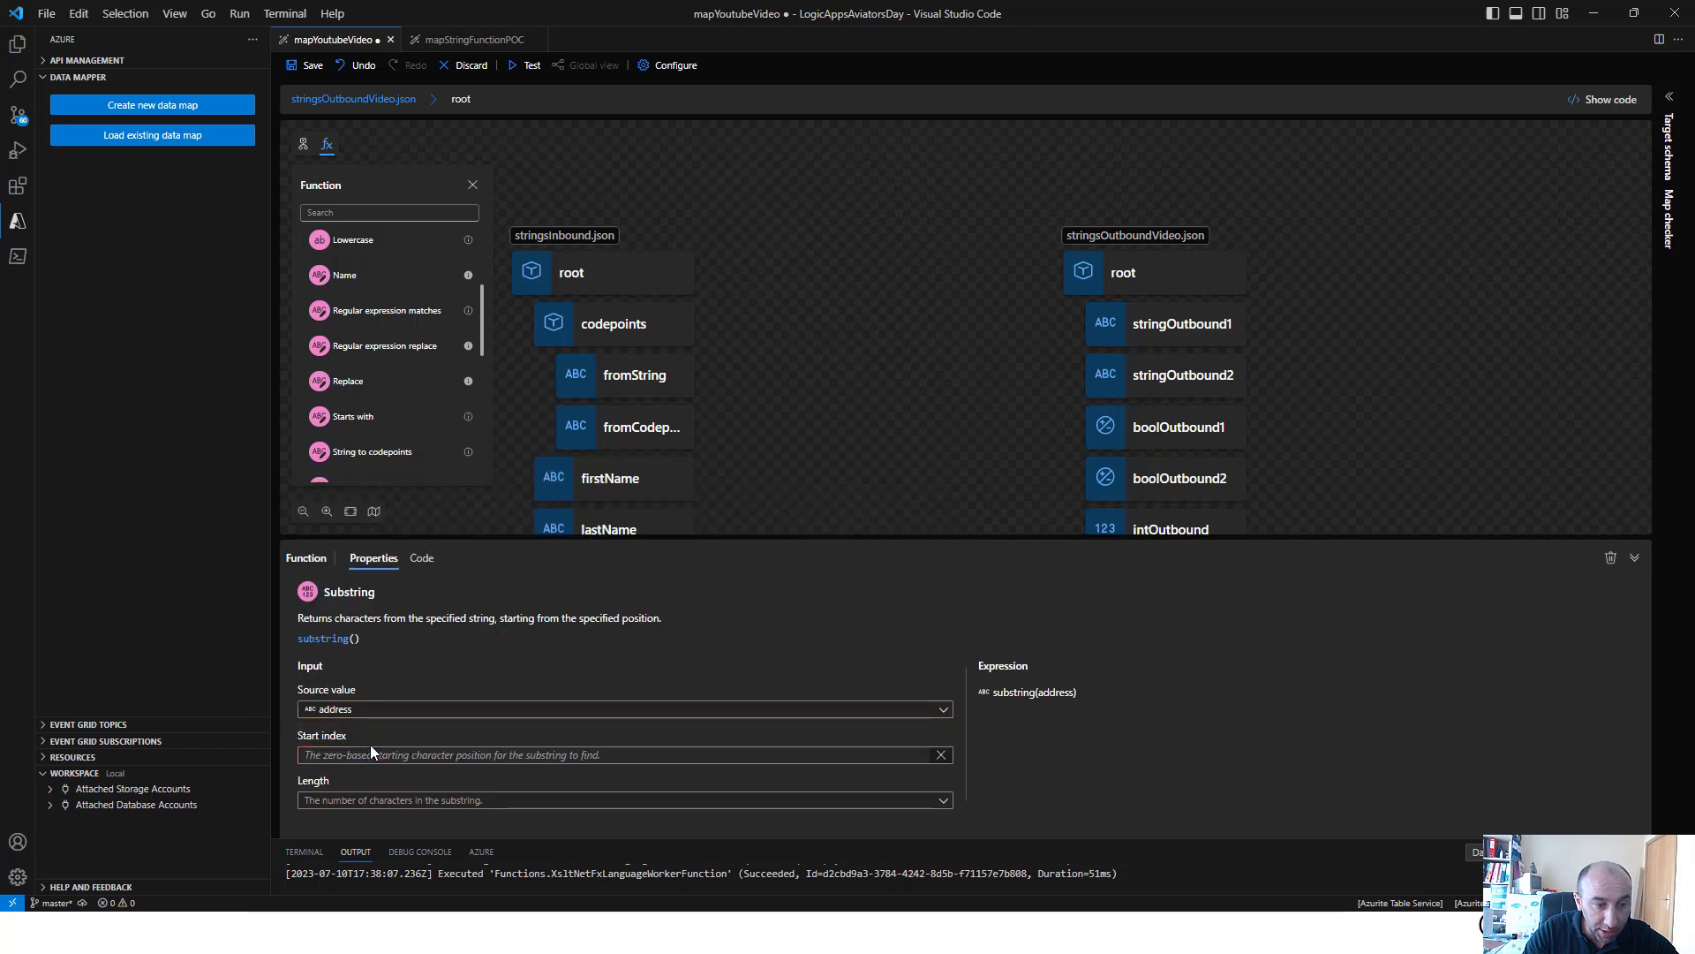
left_click(365, 752)
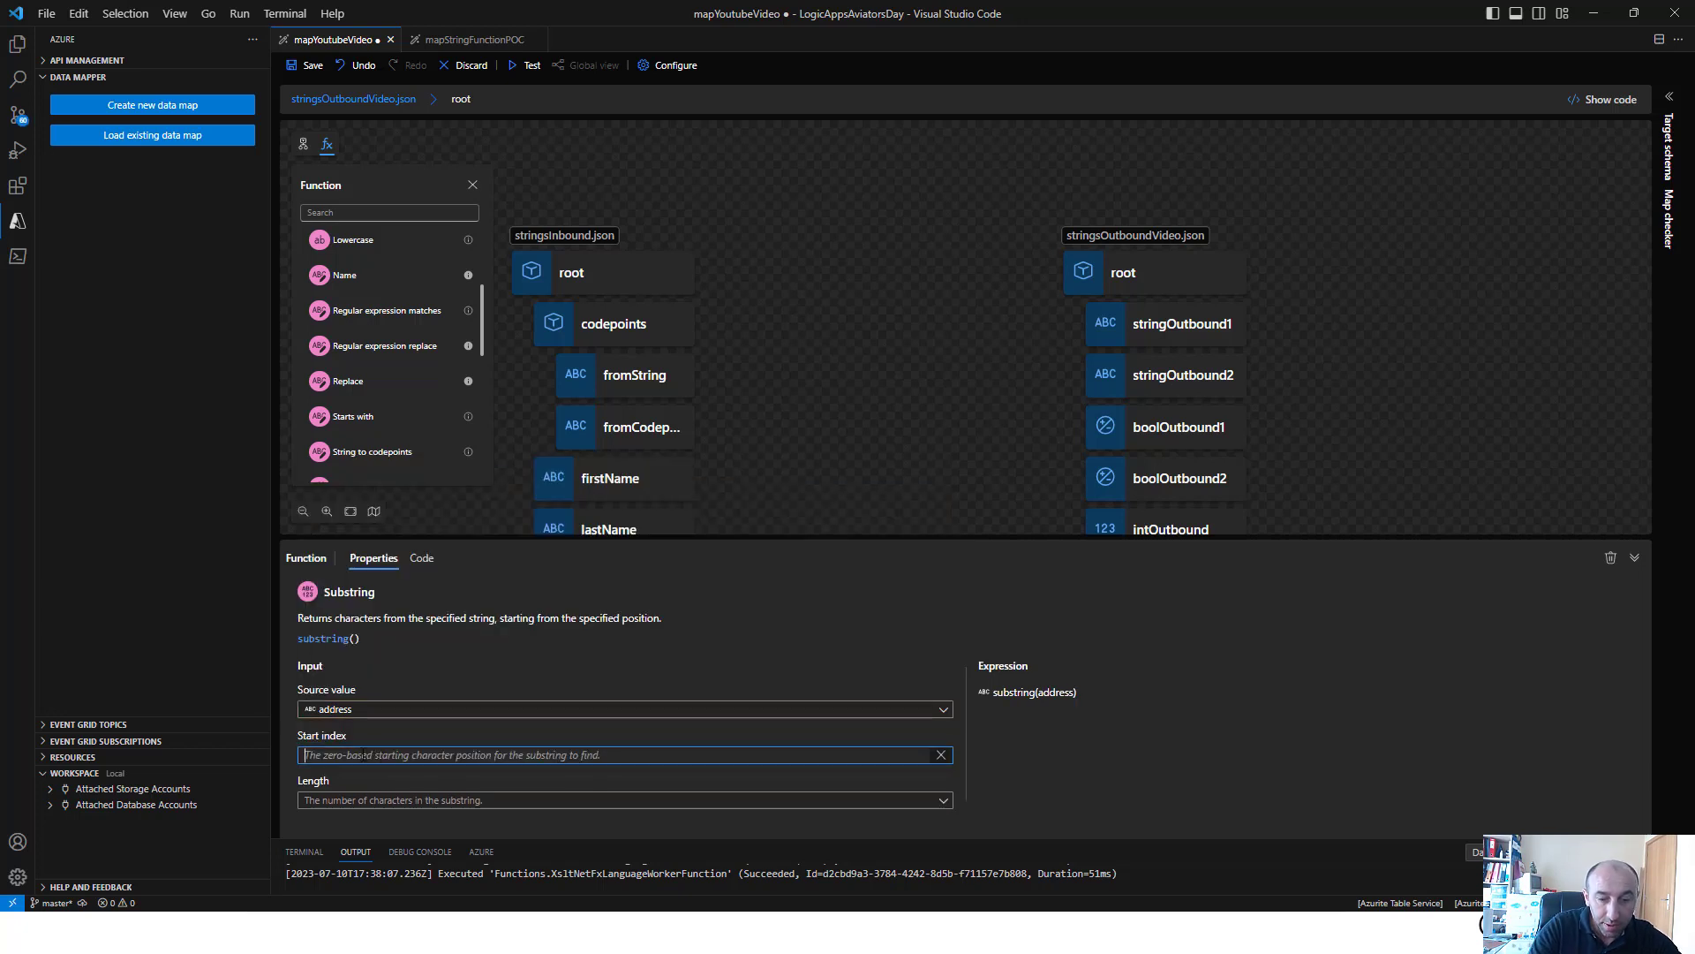
type("0")
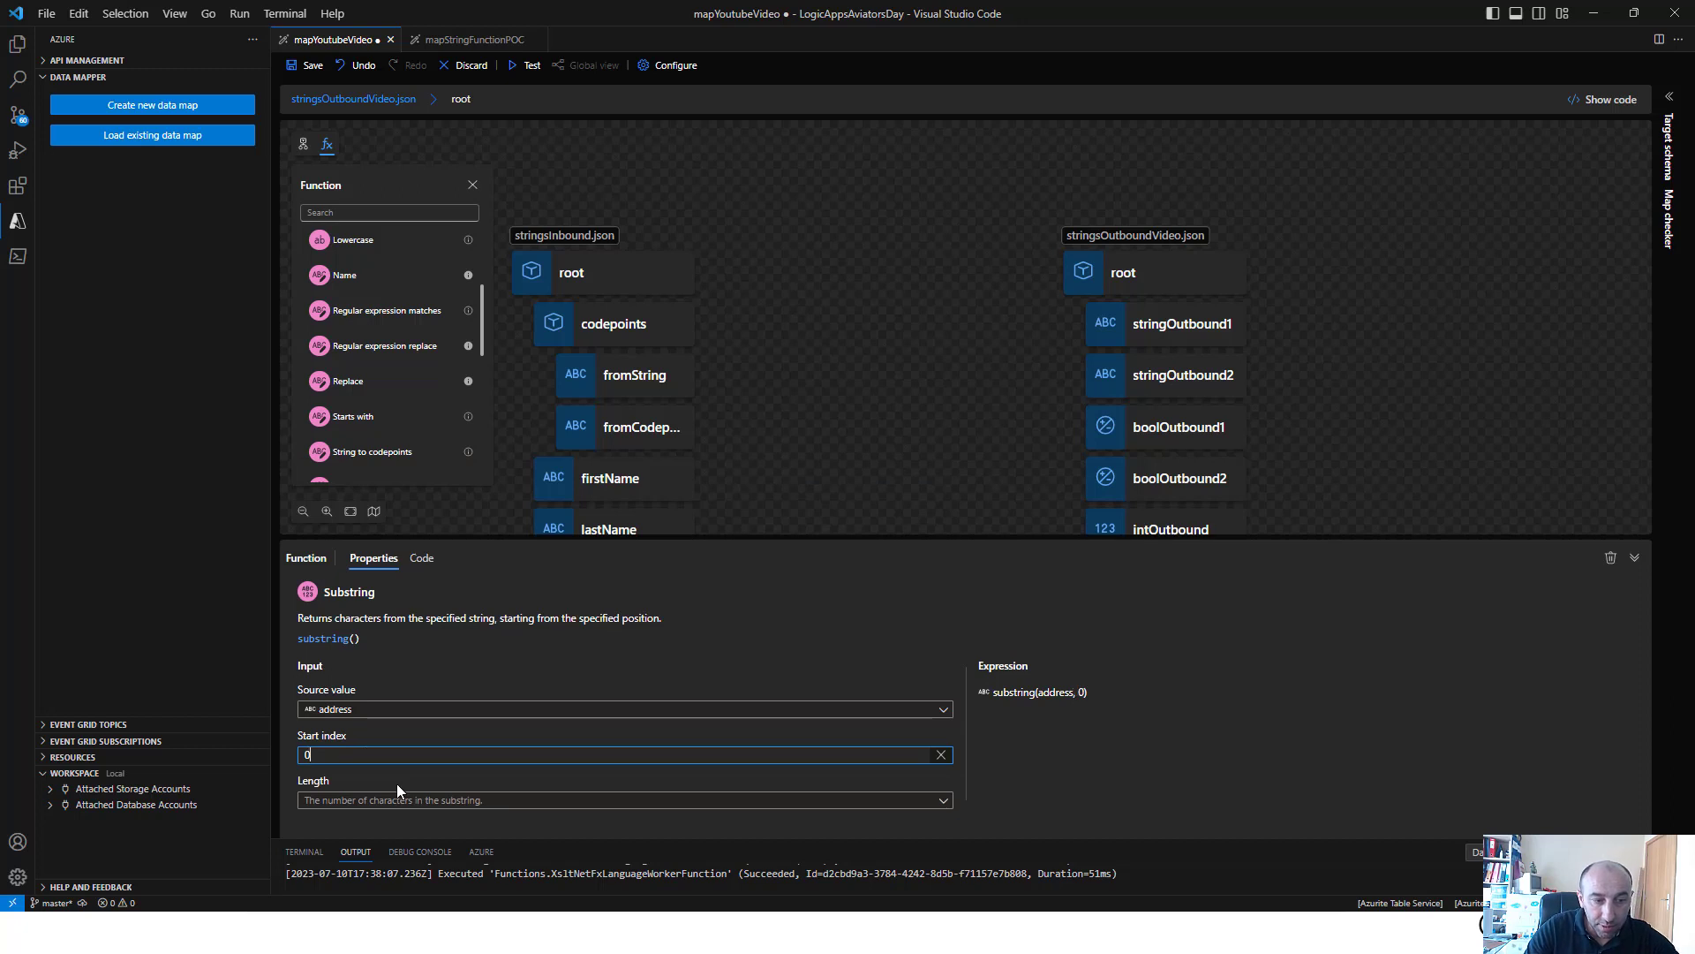
left_click(405, 801)
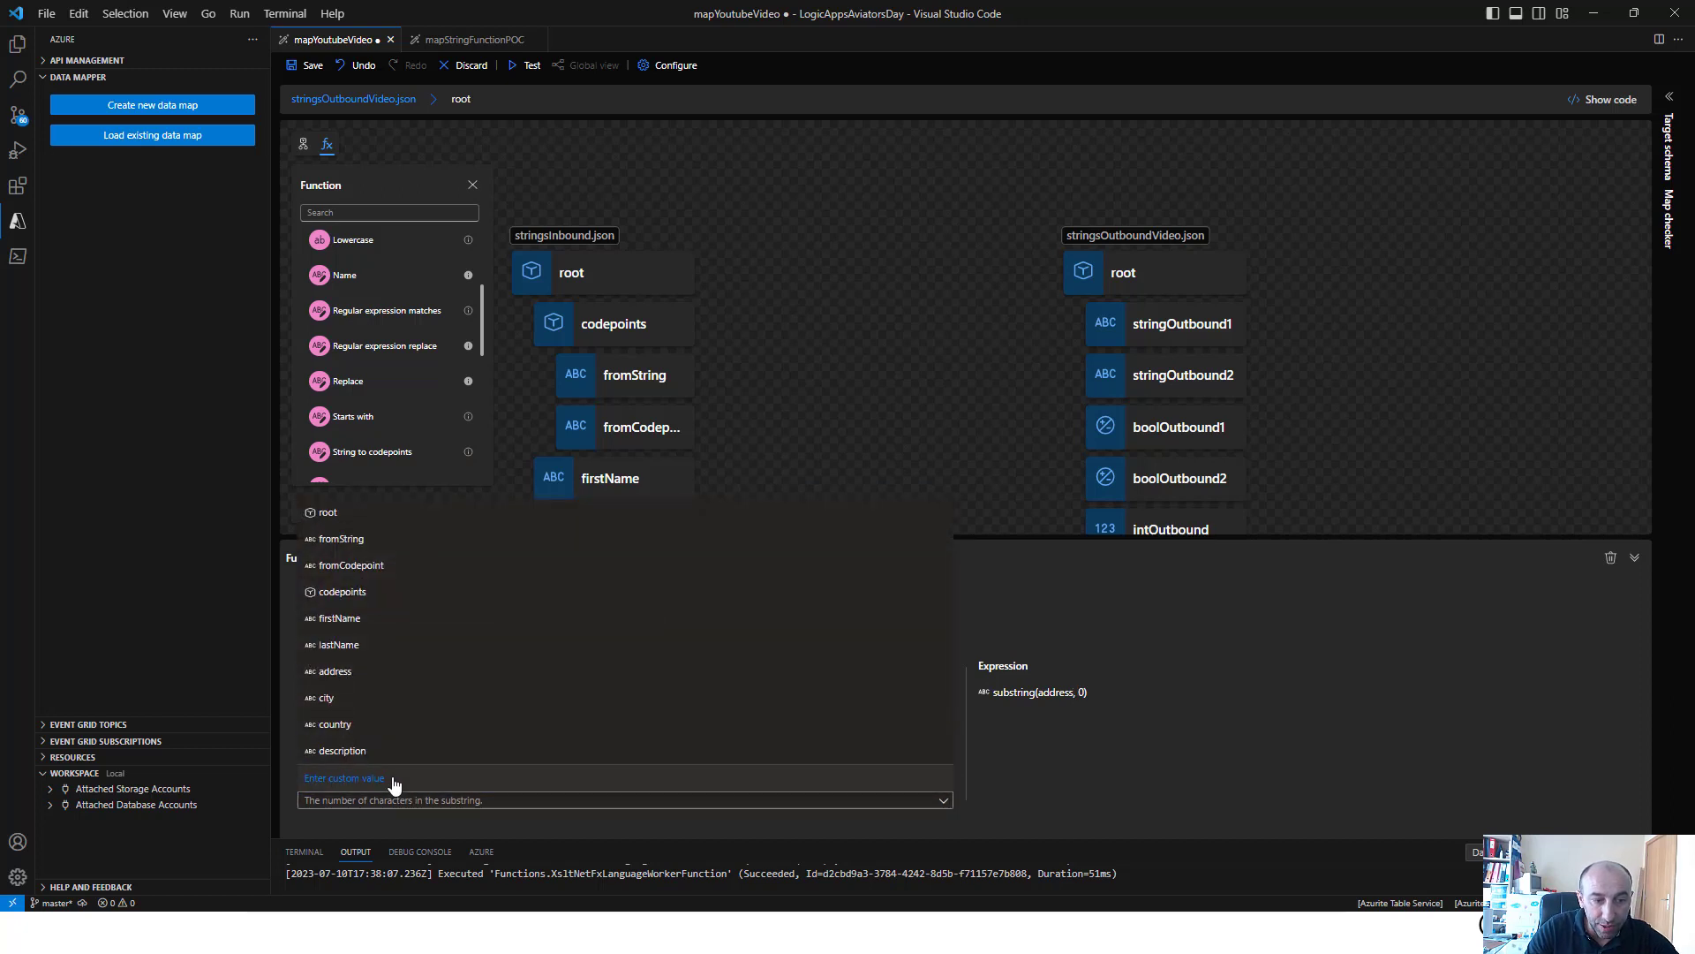
left_click(393, 780)
left_click(400, 801)
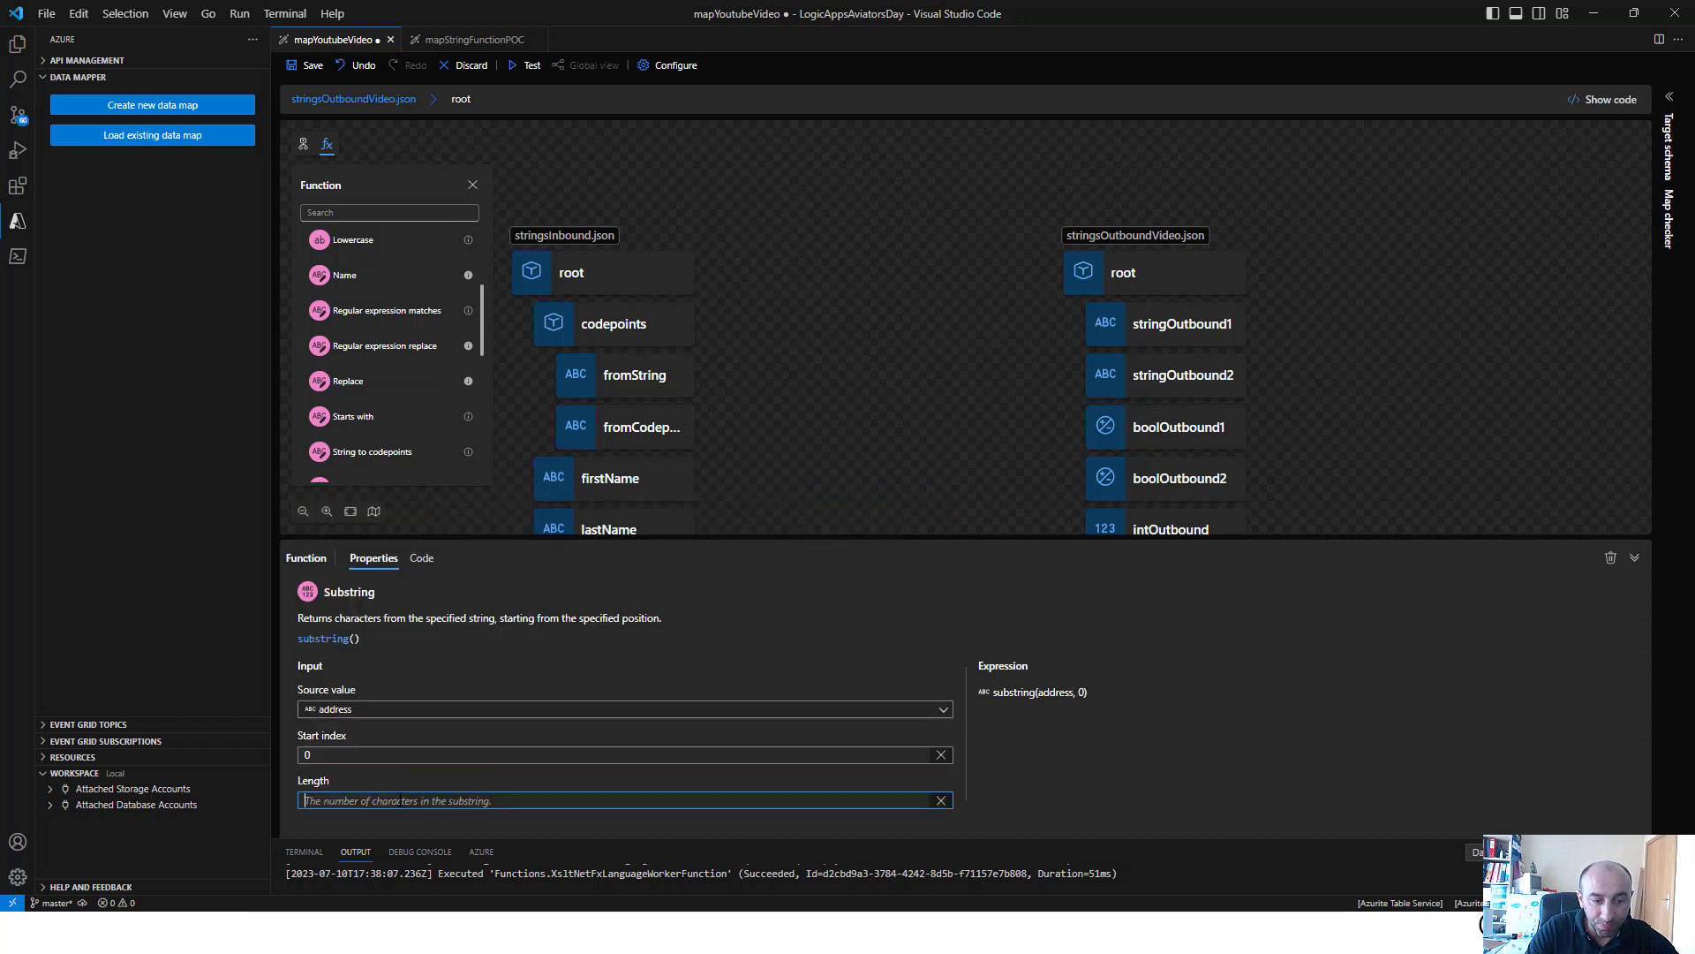
Map the Substring function's output to stringOutbound1, then save the map and run its test
left_click(807, 435)
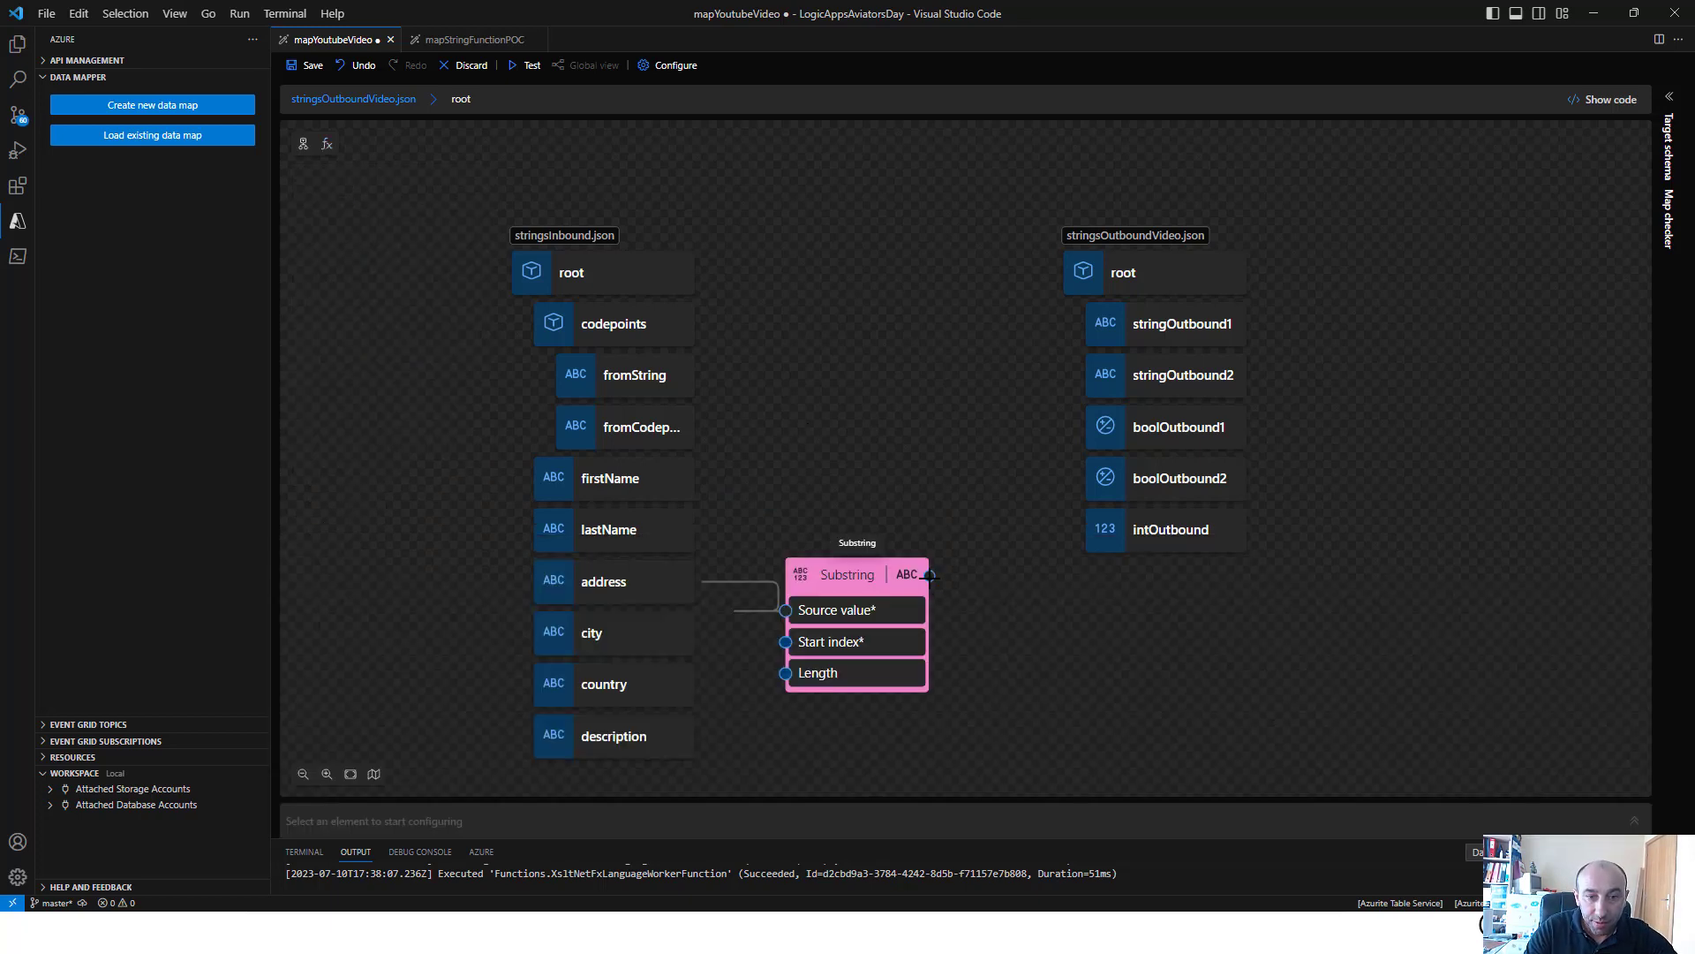
mouse_move(930, 575)
left_mouse_down()
mouse_move(1029, 459)
mouse_move(1085, 323)
left_mouse_up()
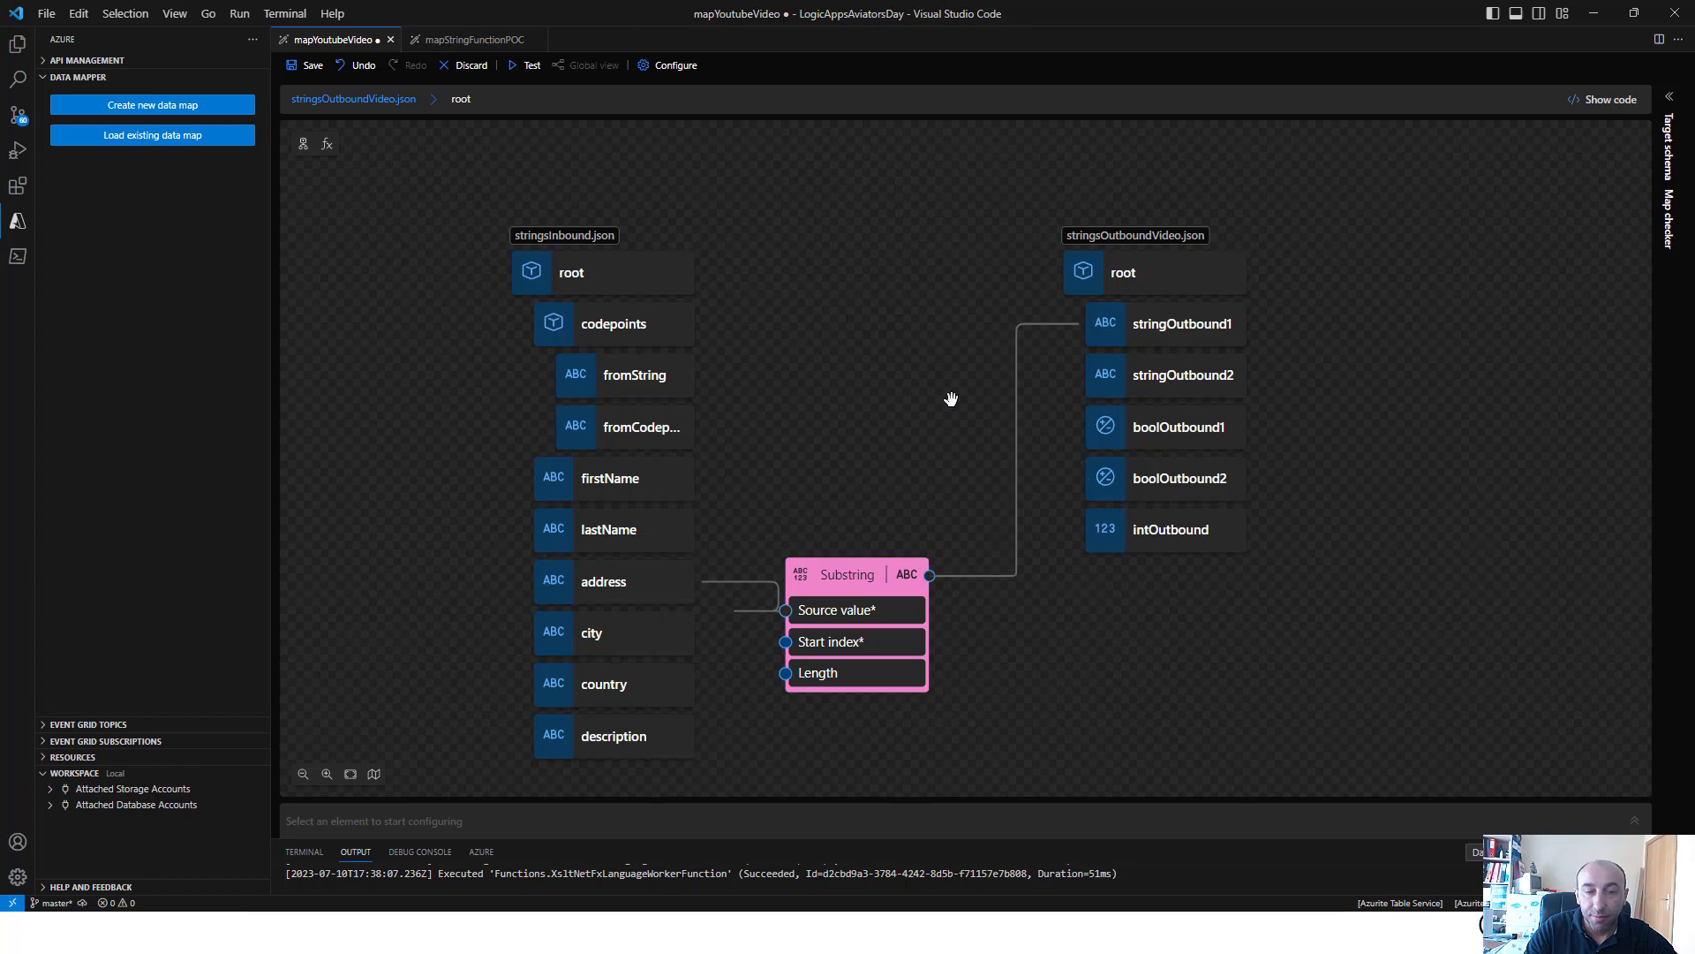
left_click(530, 66)
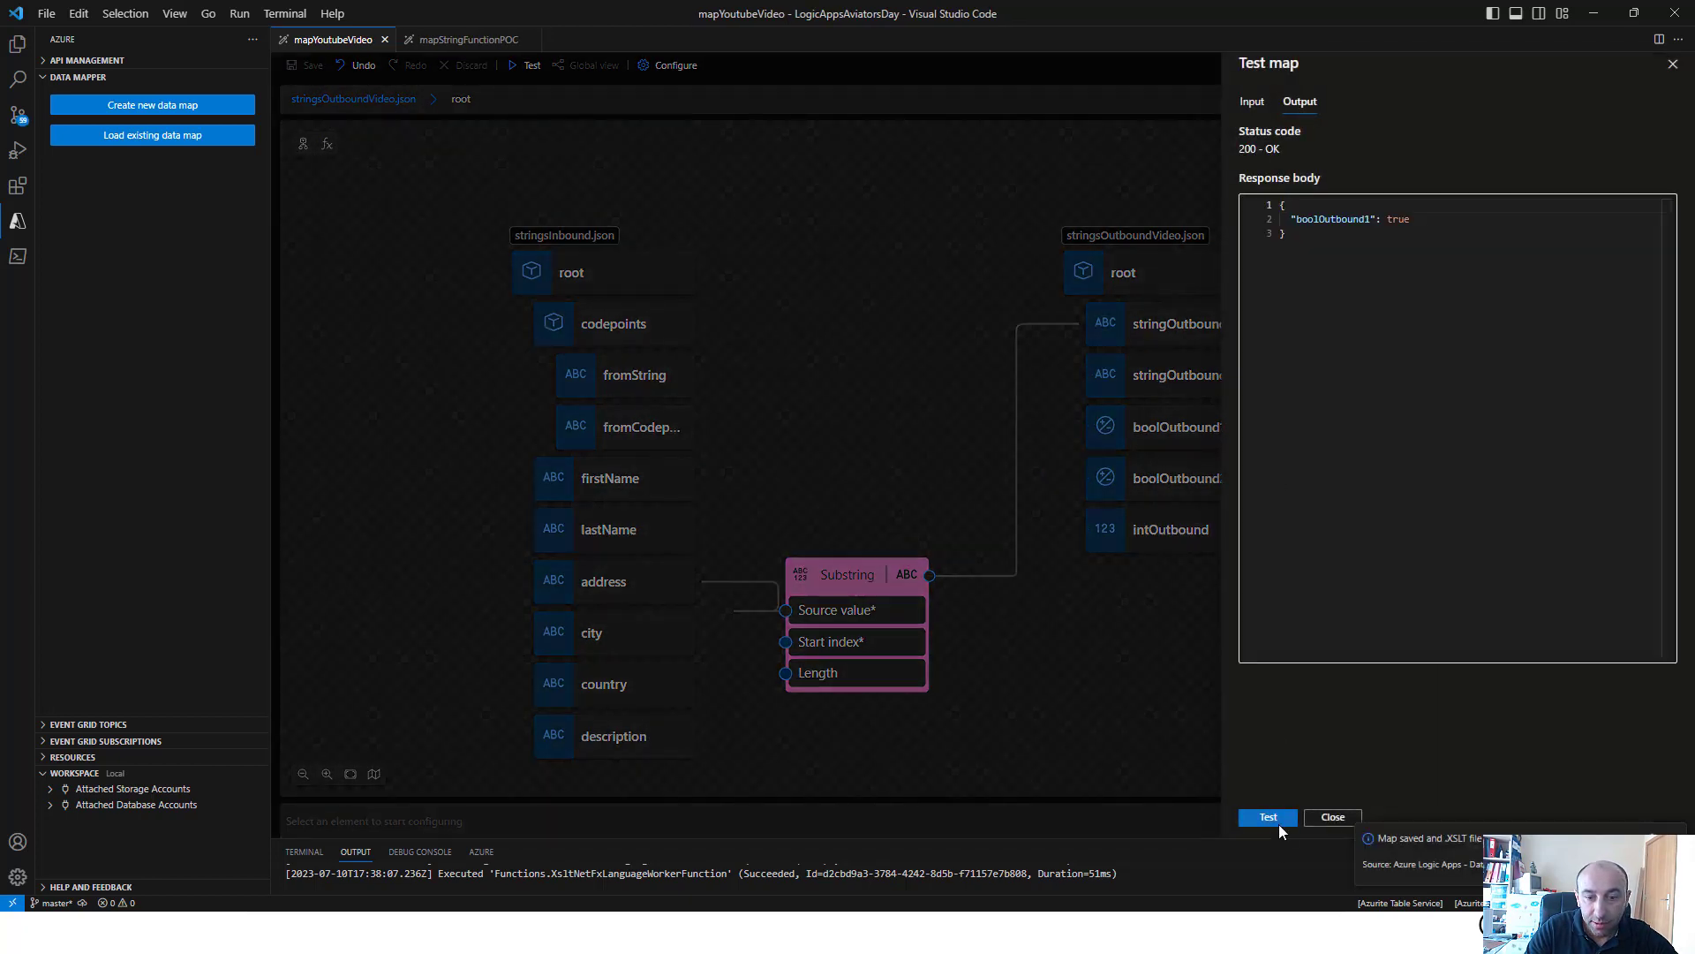
left_click(1271, 818)
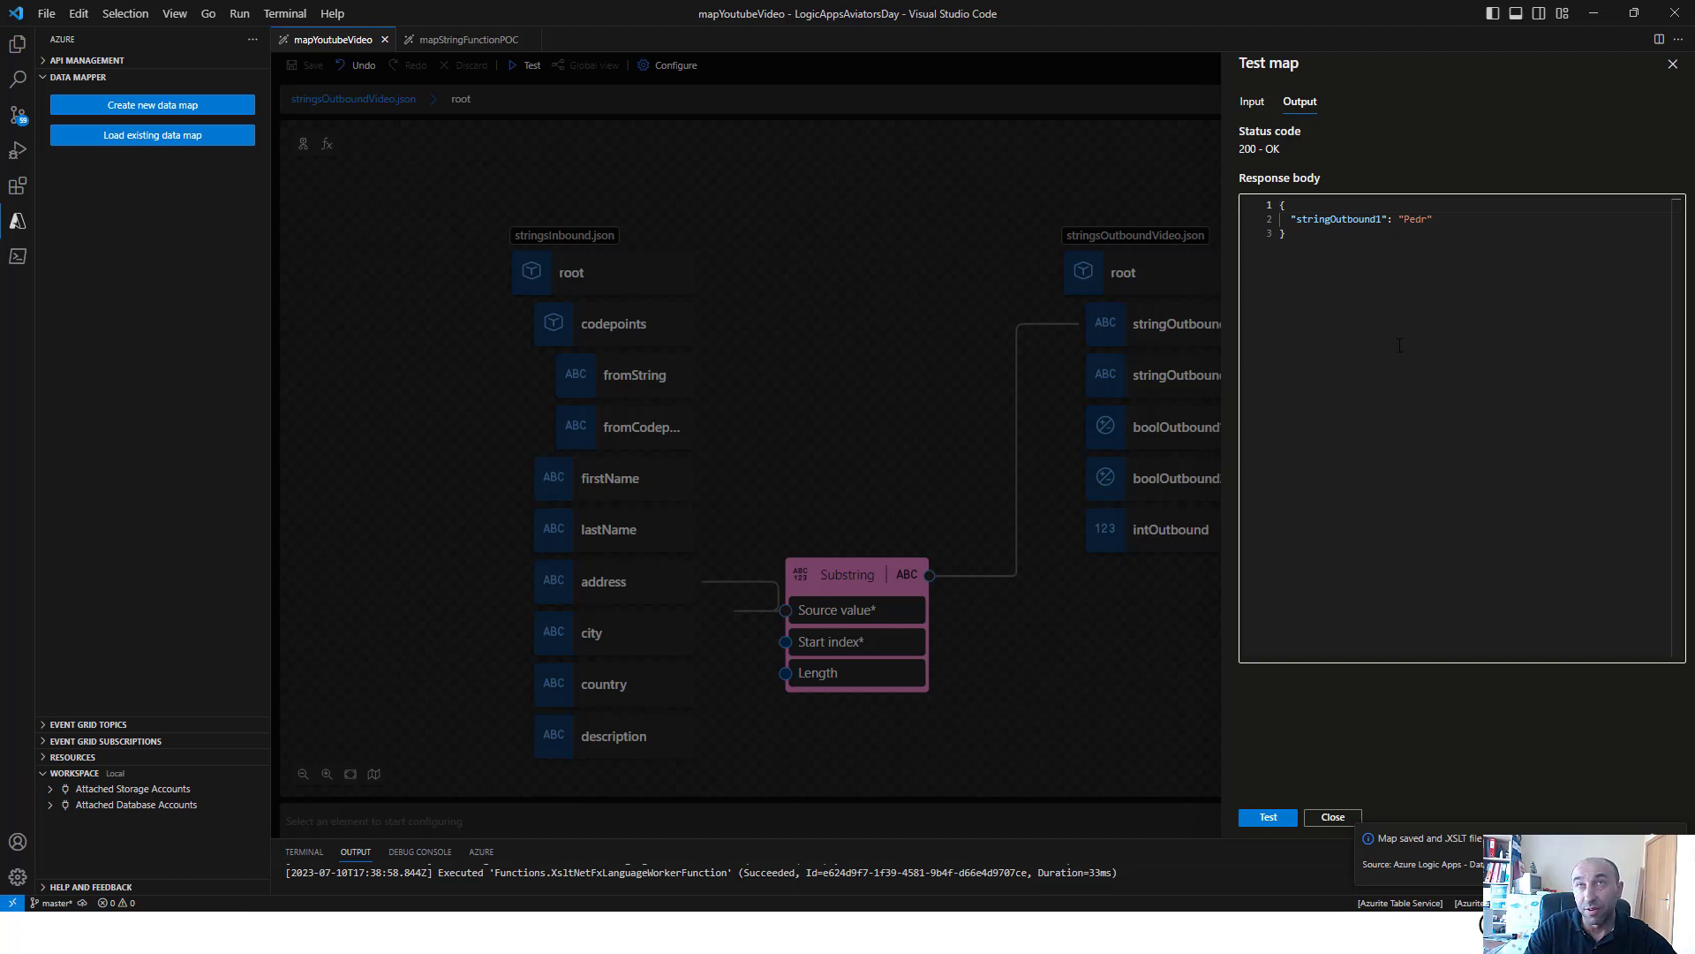
Leave the test results and delete the Substring function configured for the first five characters from the map
left_click(865, 572)
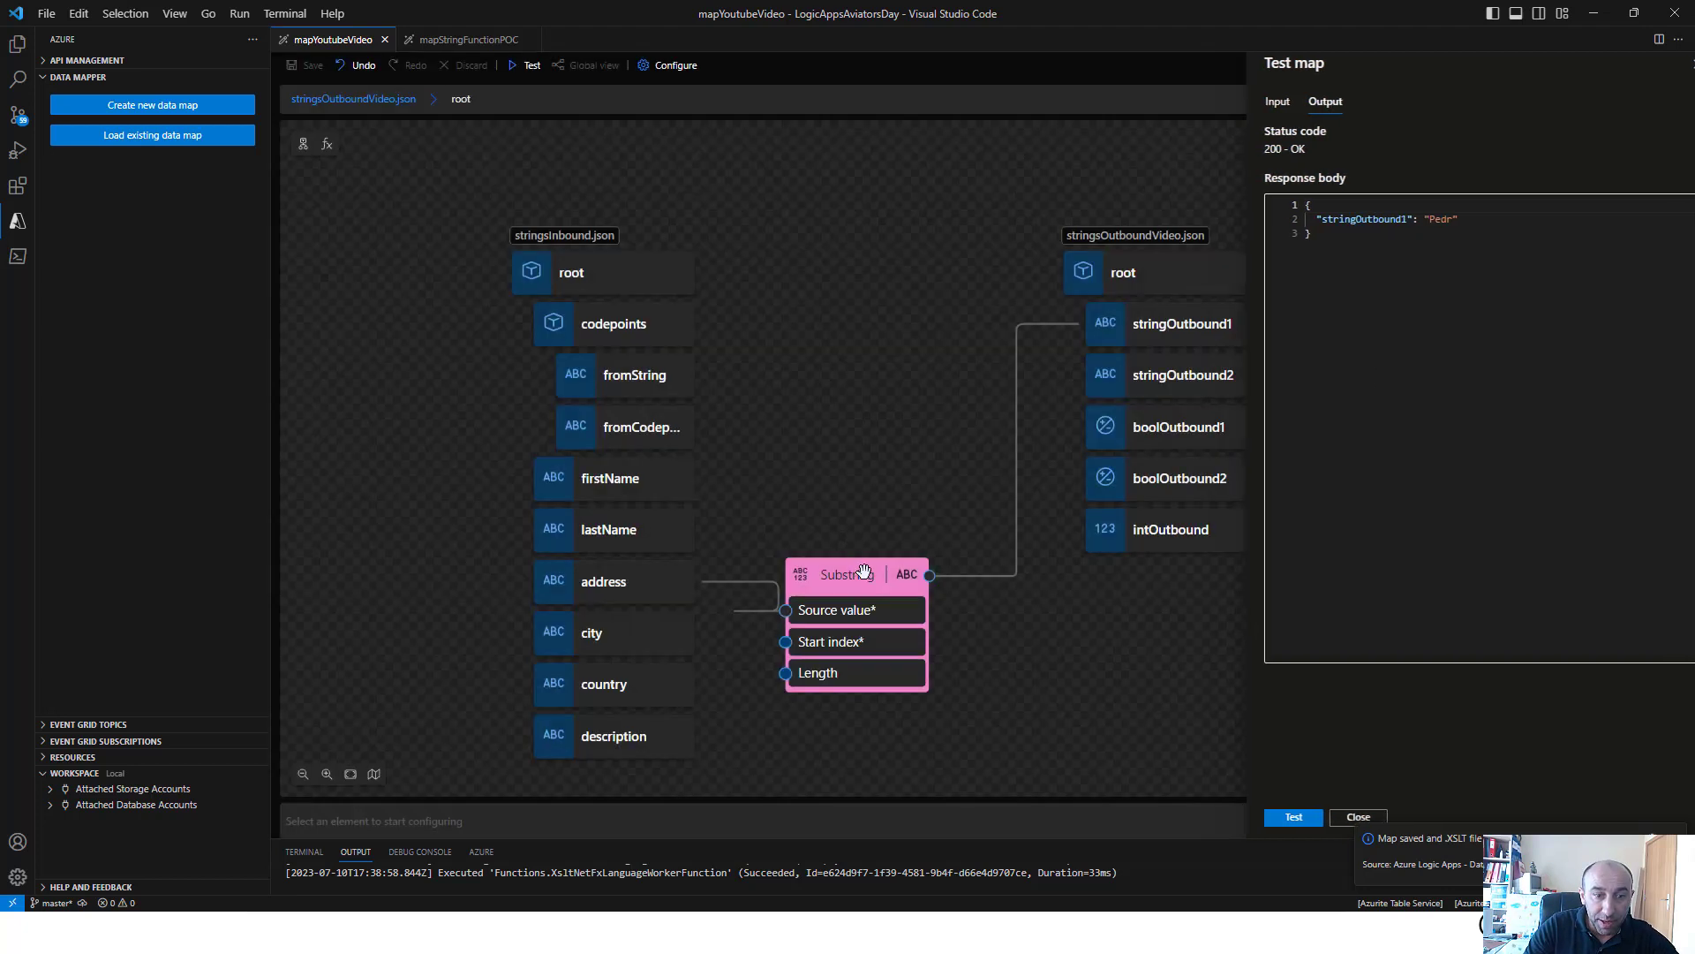
left_click(864, 572)
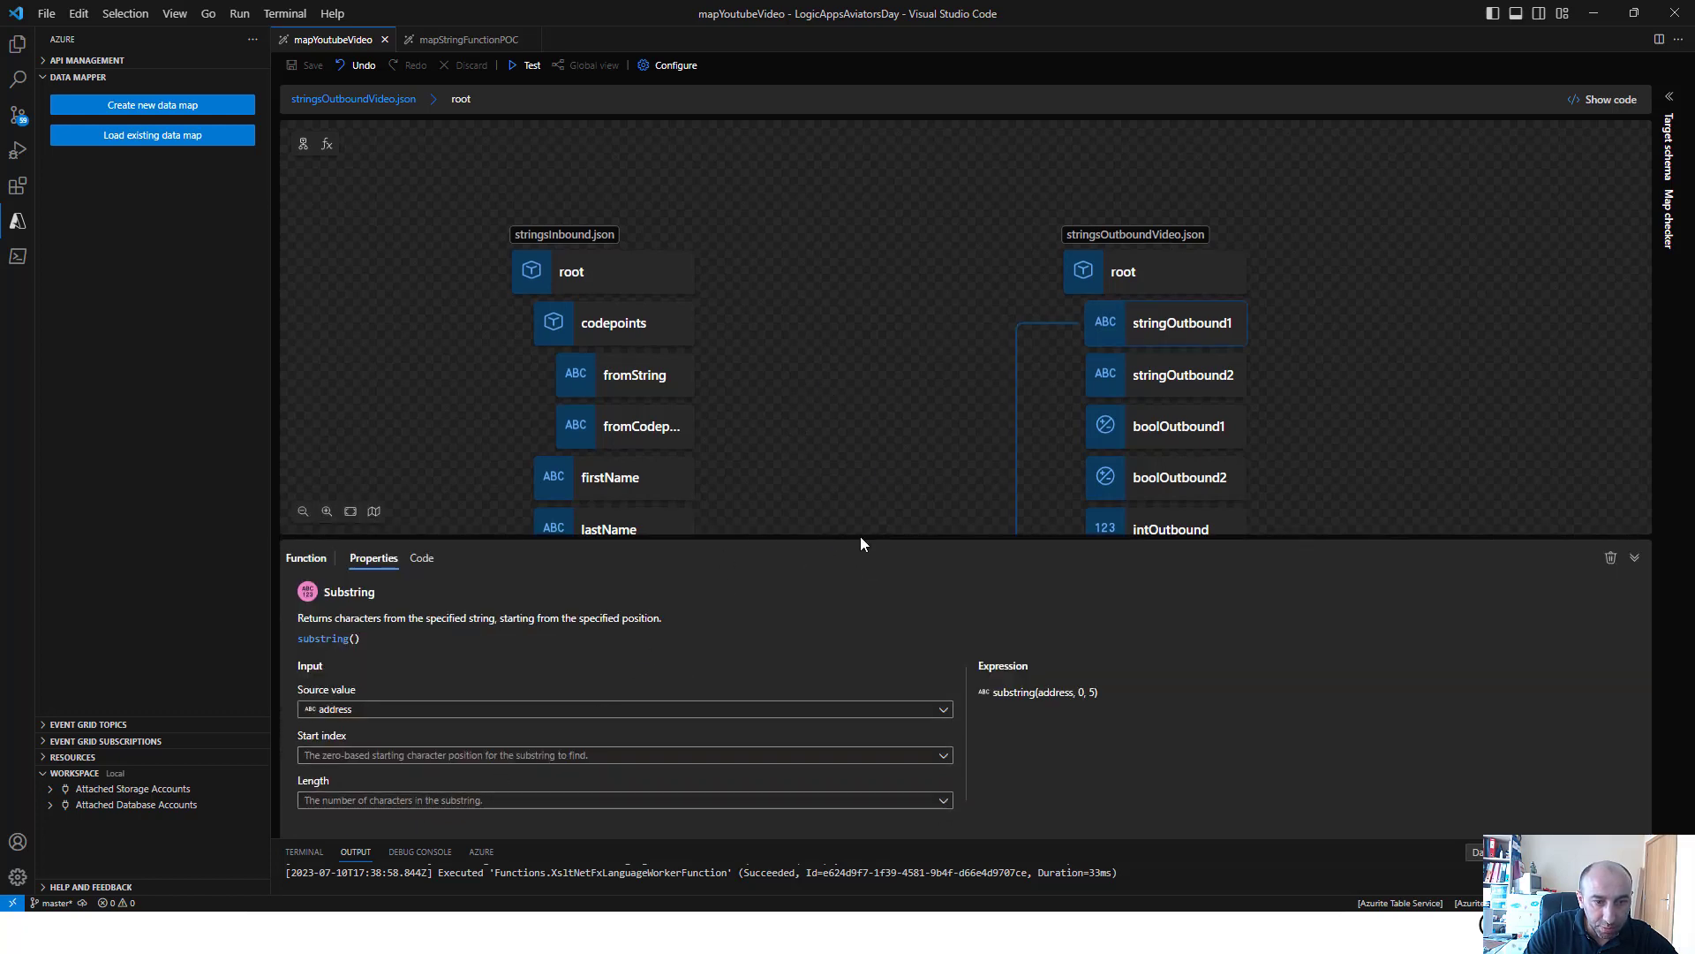
scroll(870, 442, "down", 3)
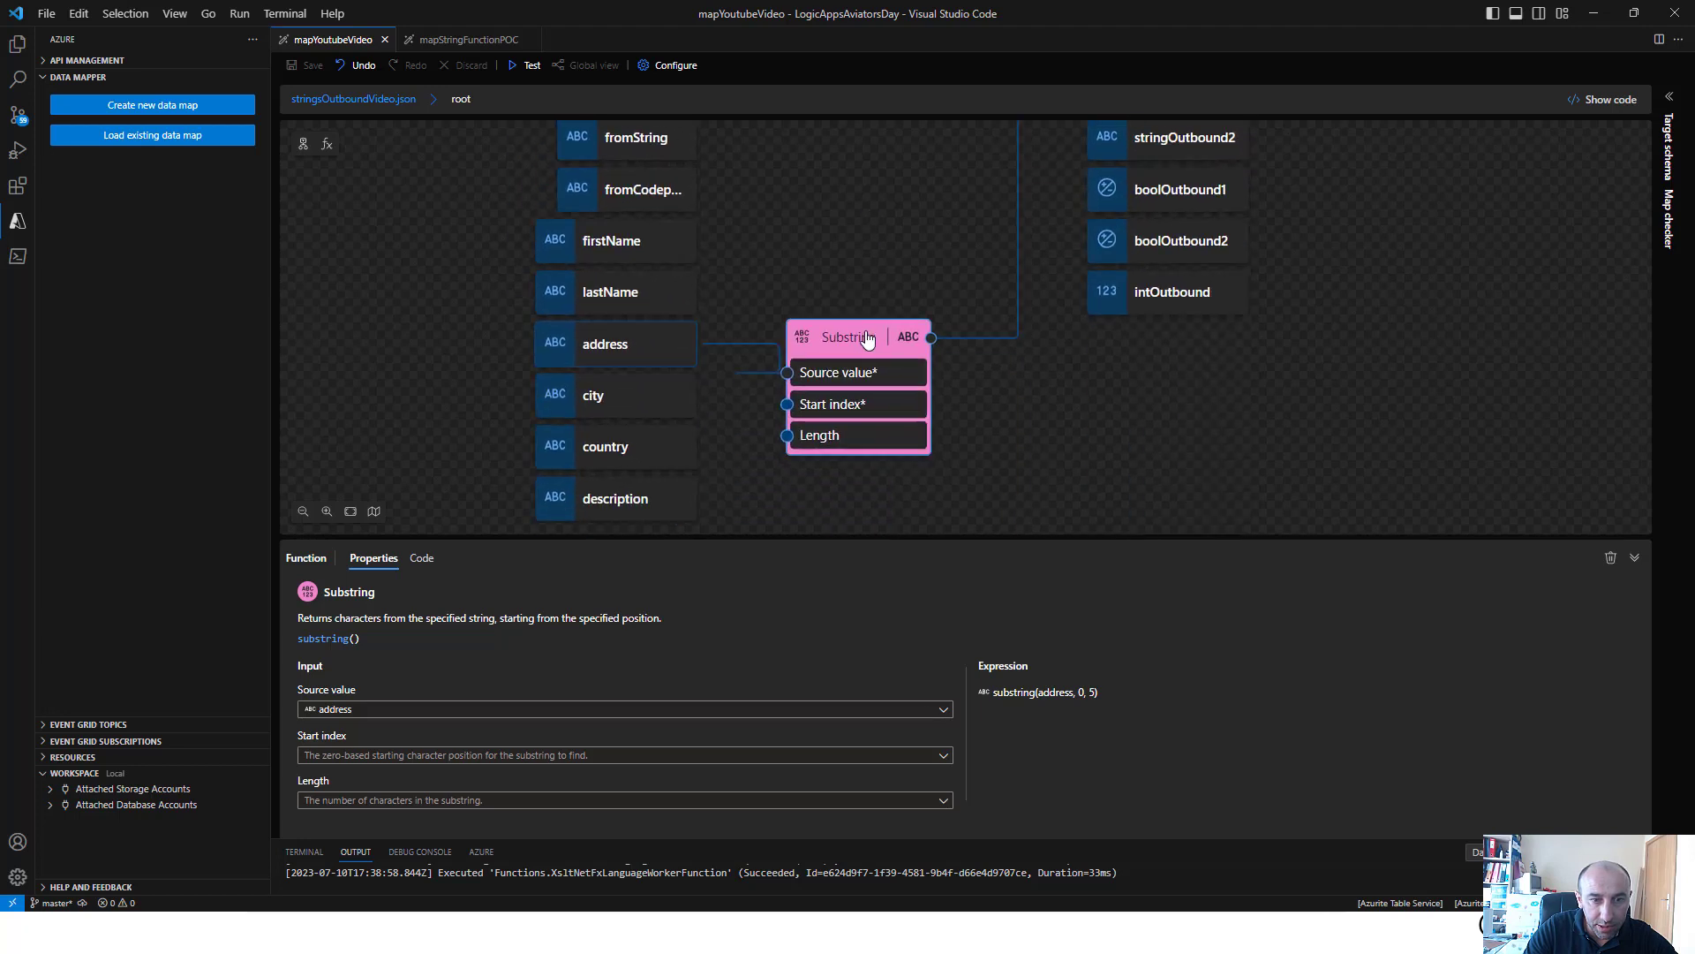
right_click(900, 362)
left_click(904, 343)
Add a fresh Substring function to the canvas and open its properties
left_click(327, 144)
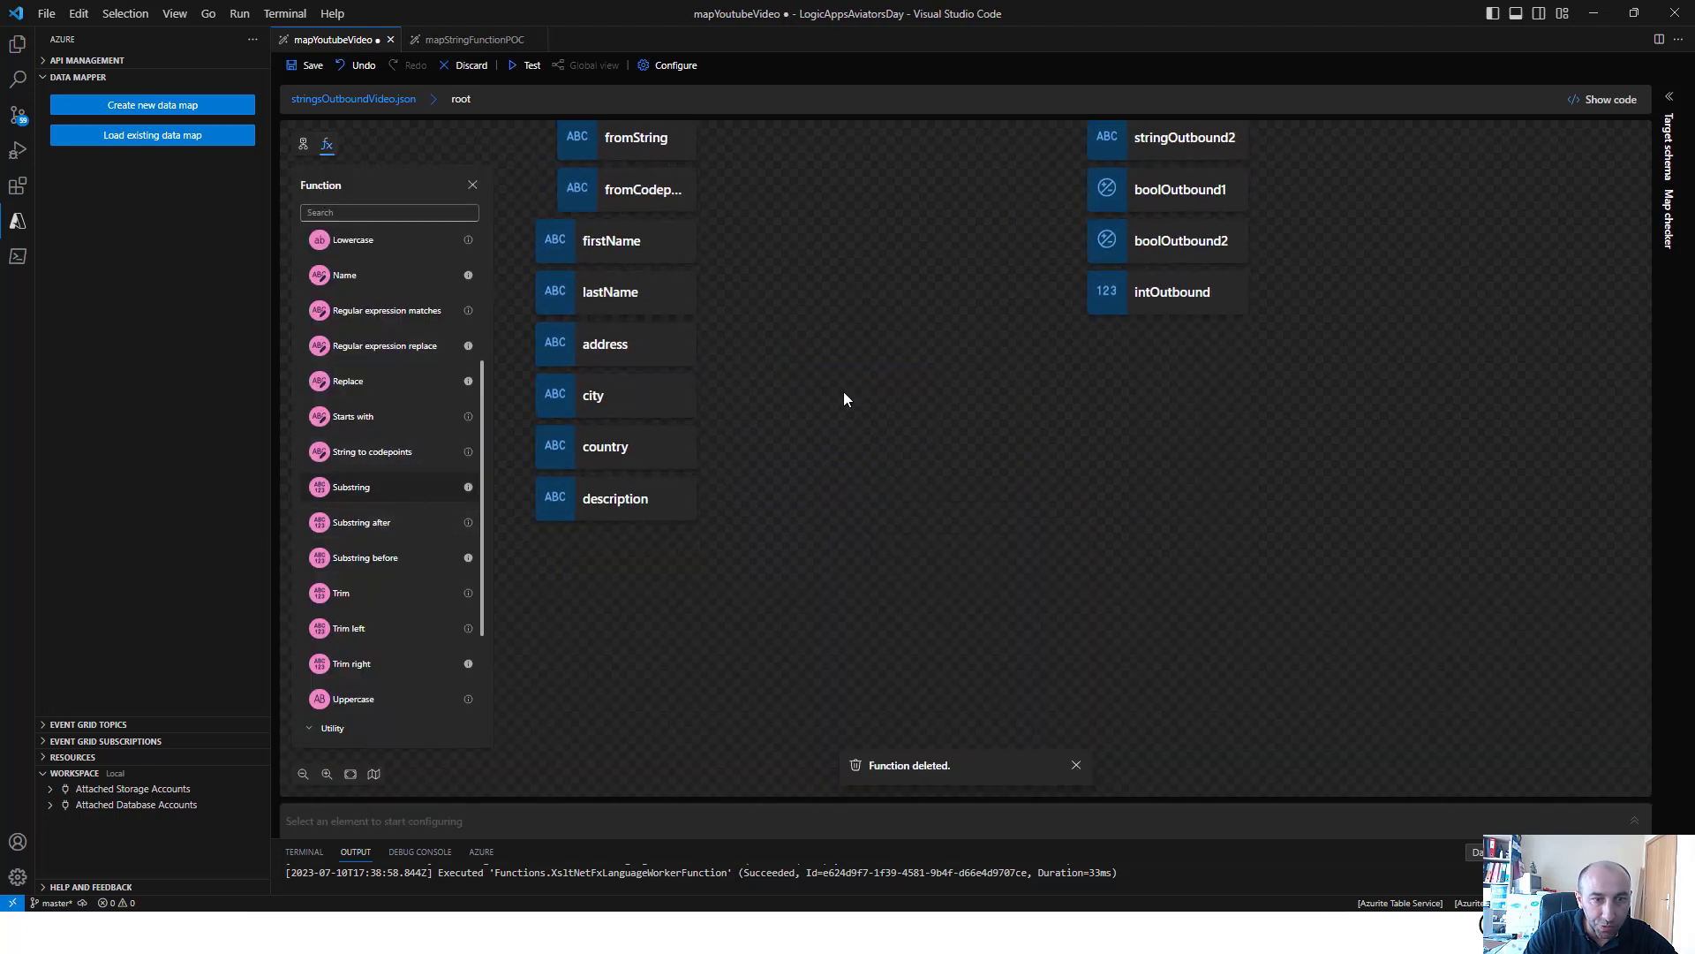
left_click(883, 266)
left_click_drag(887, 265, 935, 487)
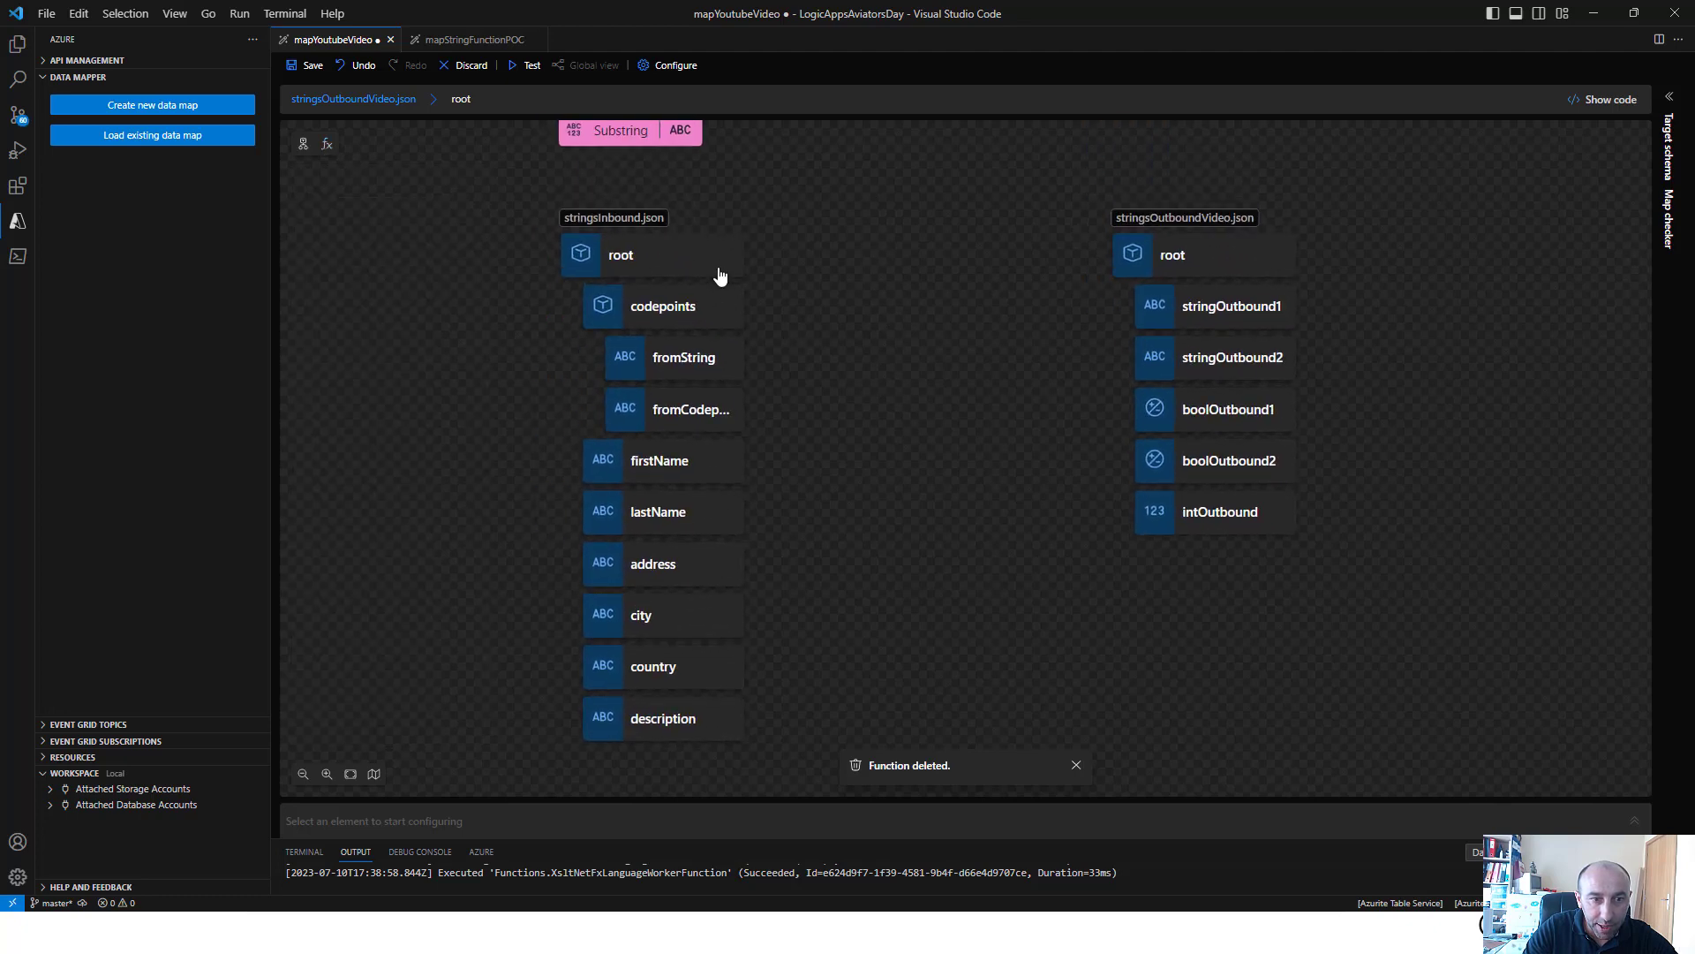
left_click(633, 130)
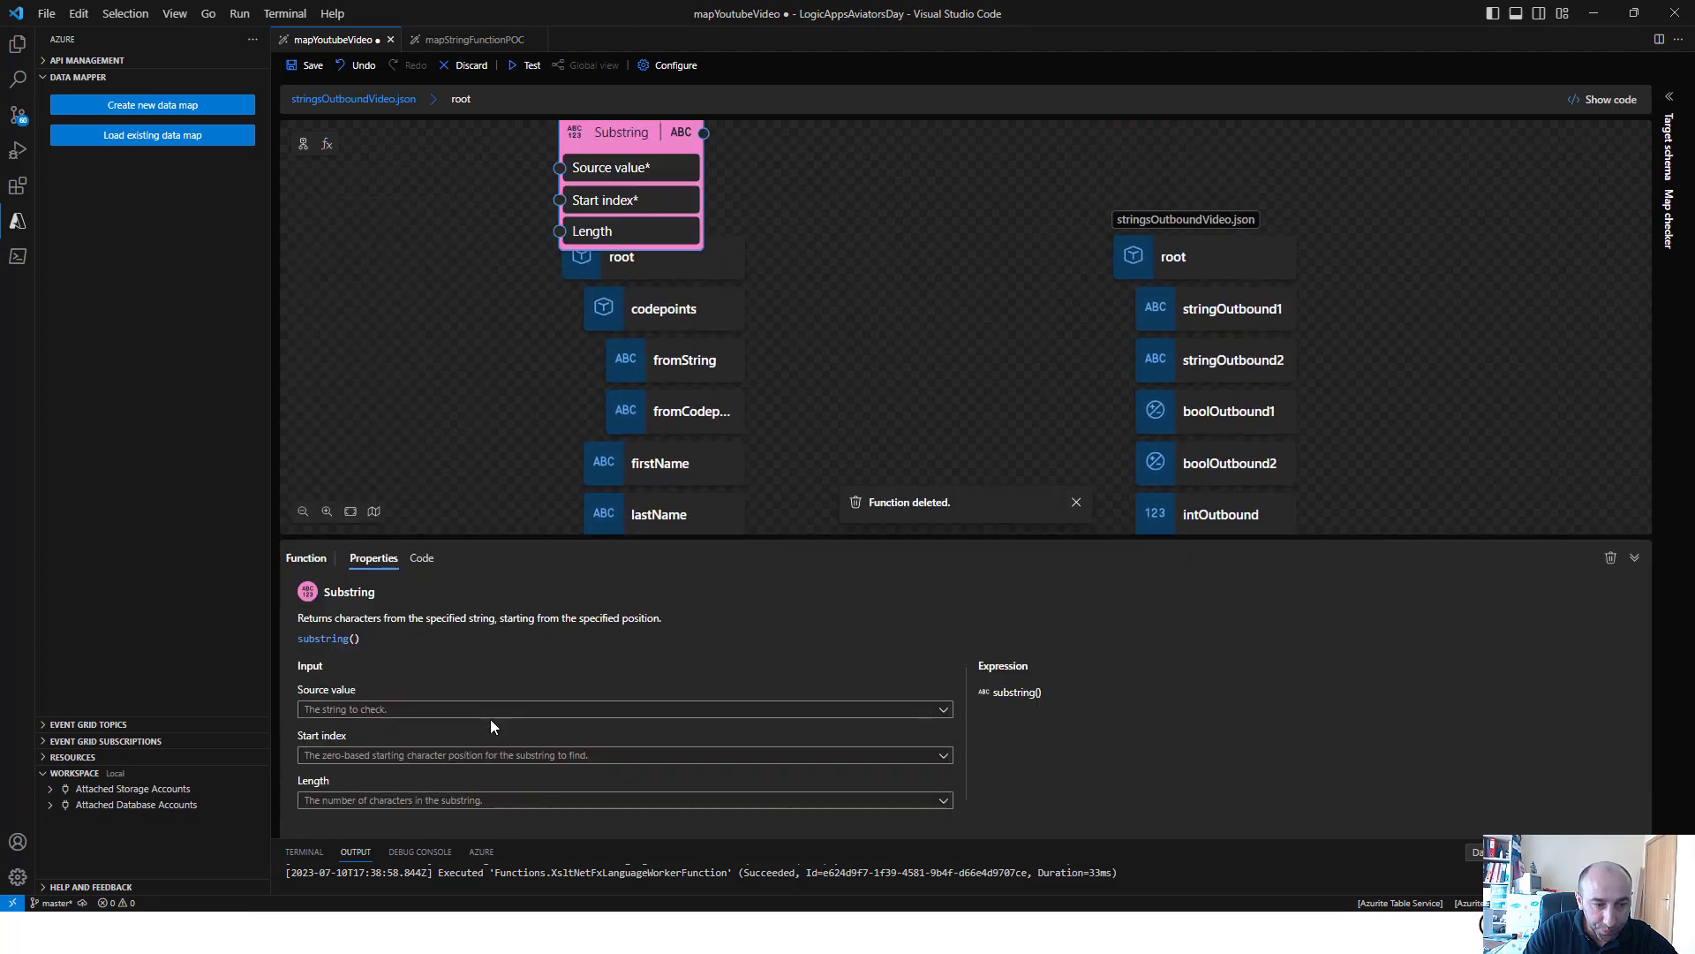
Set the Substring function's source value to address and its start index to the custom value 5
left_click(492, 709)
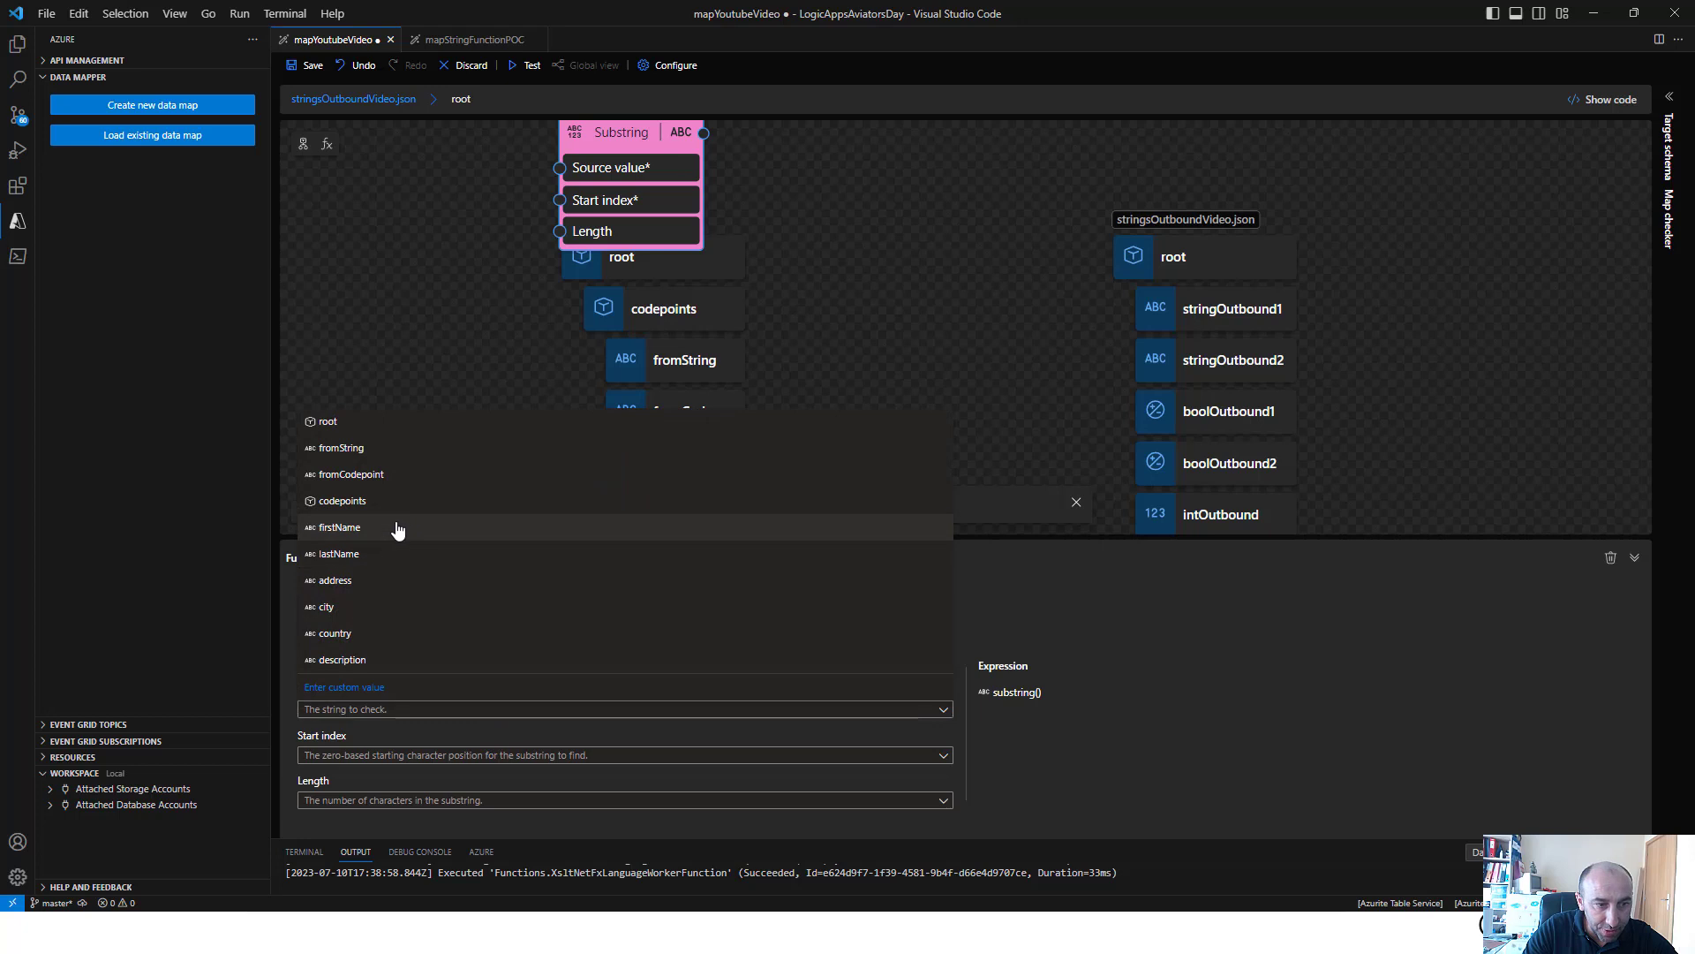
left_click(380, 581)
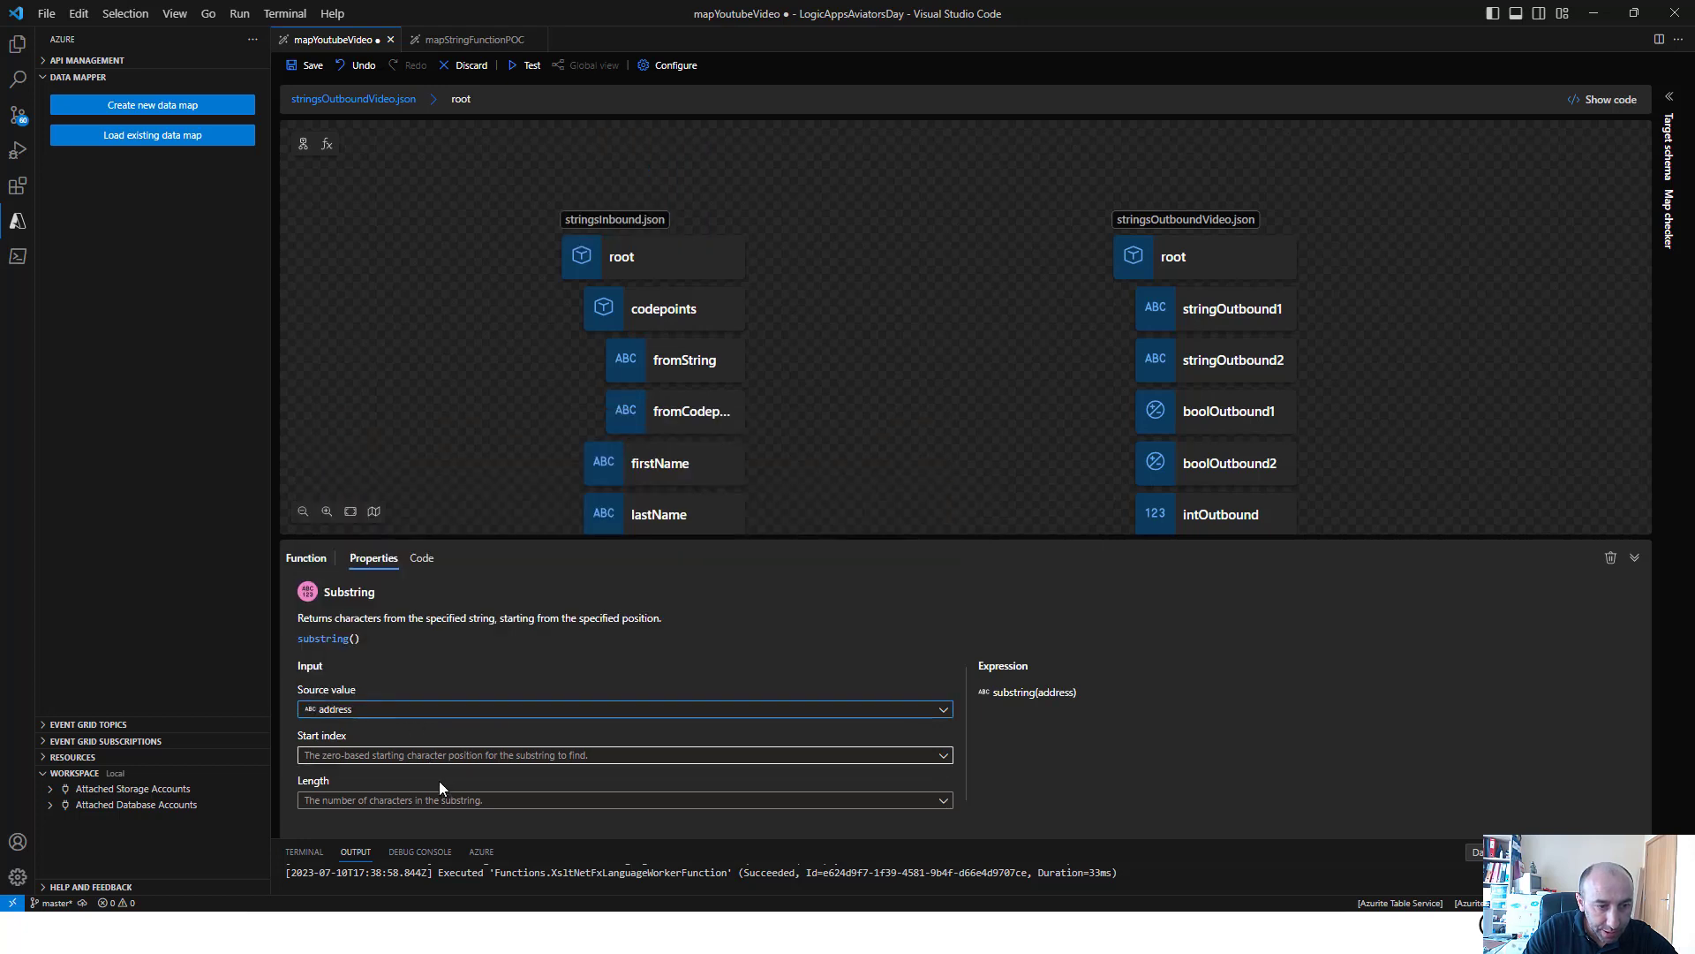
left_click(439, 756)
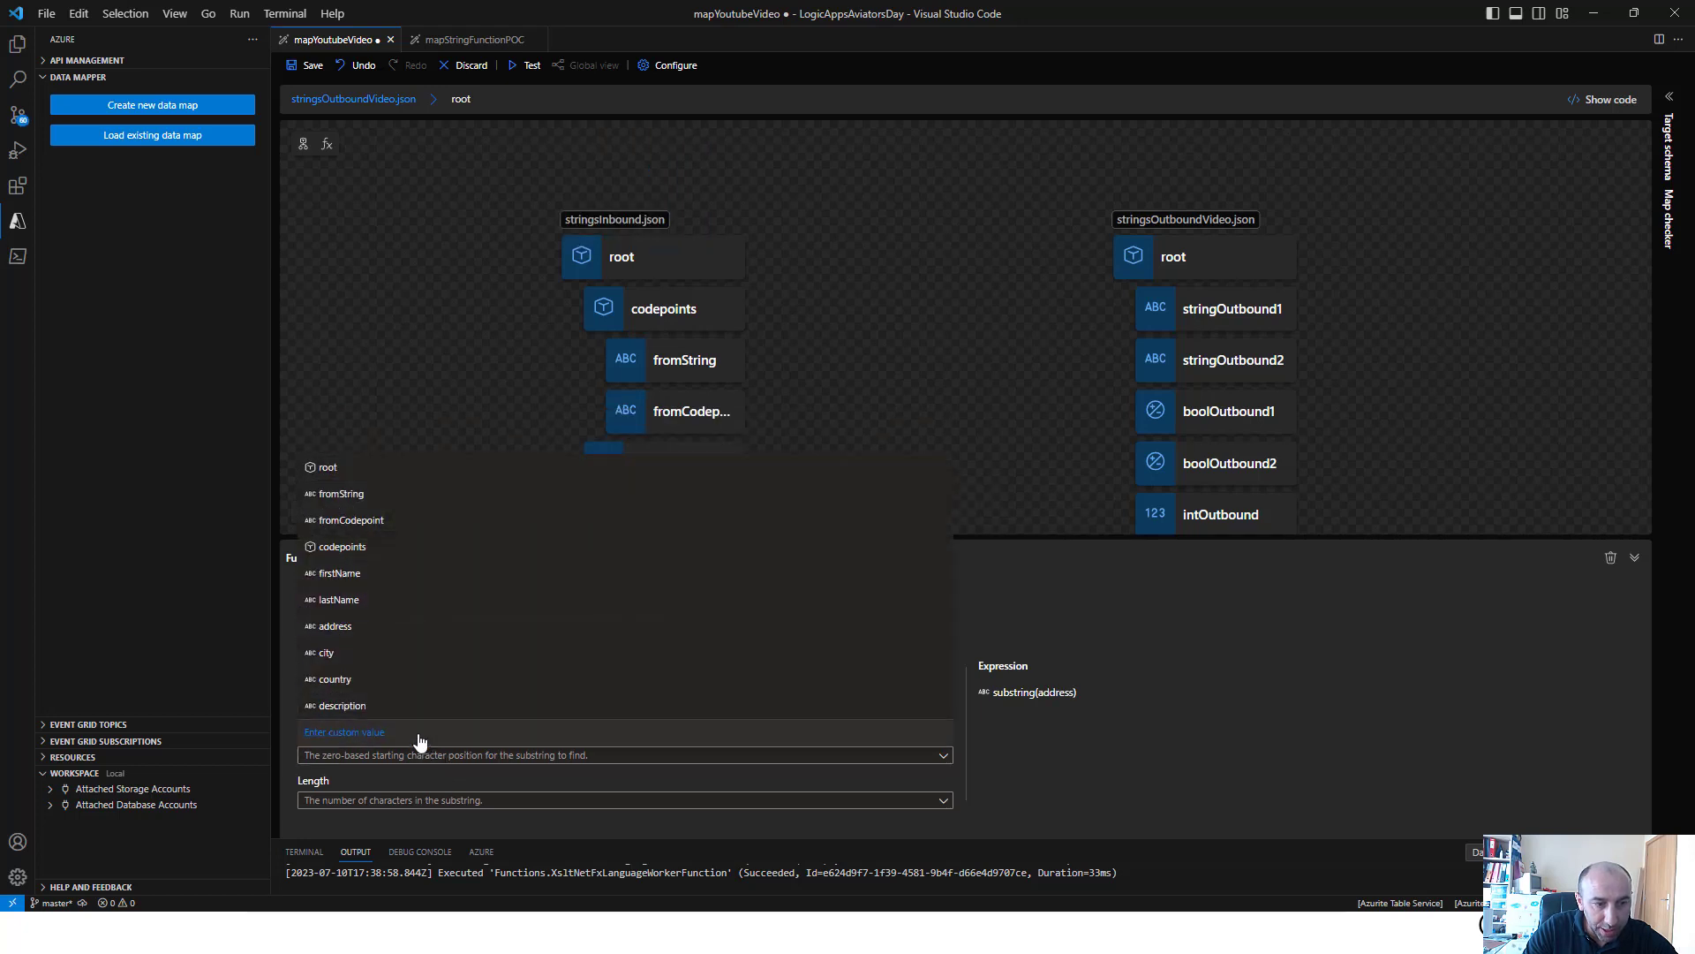
left_click(419, 734)
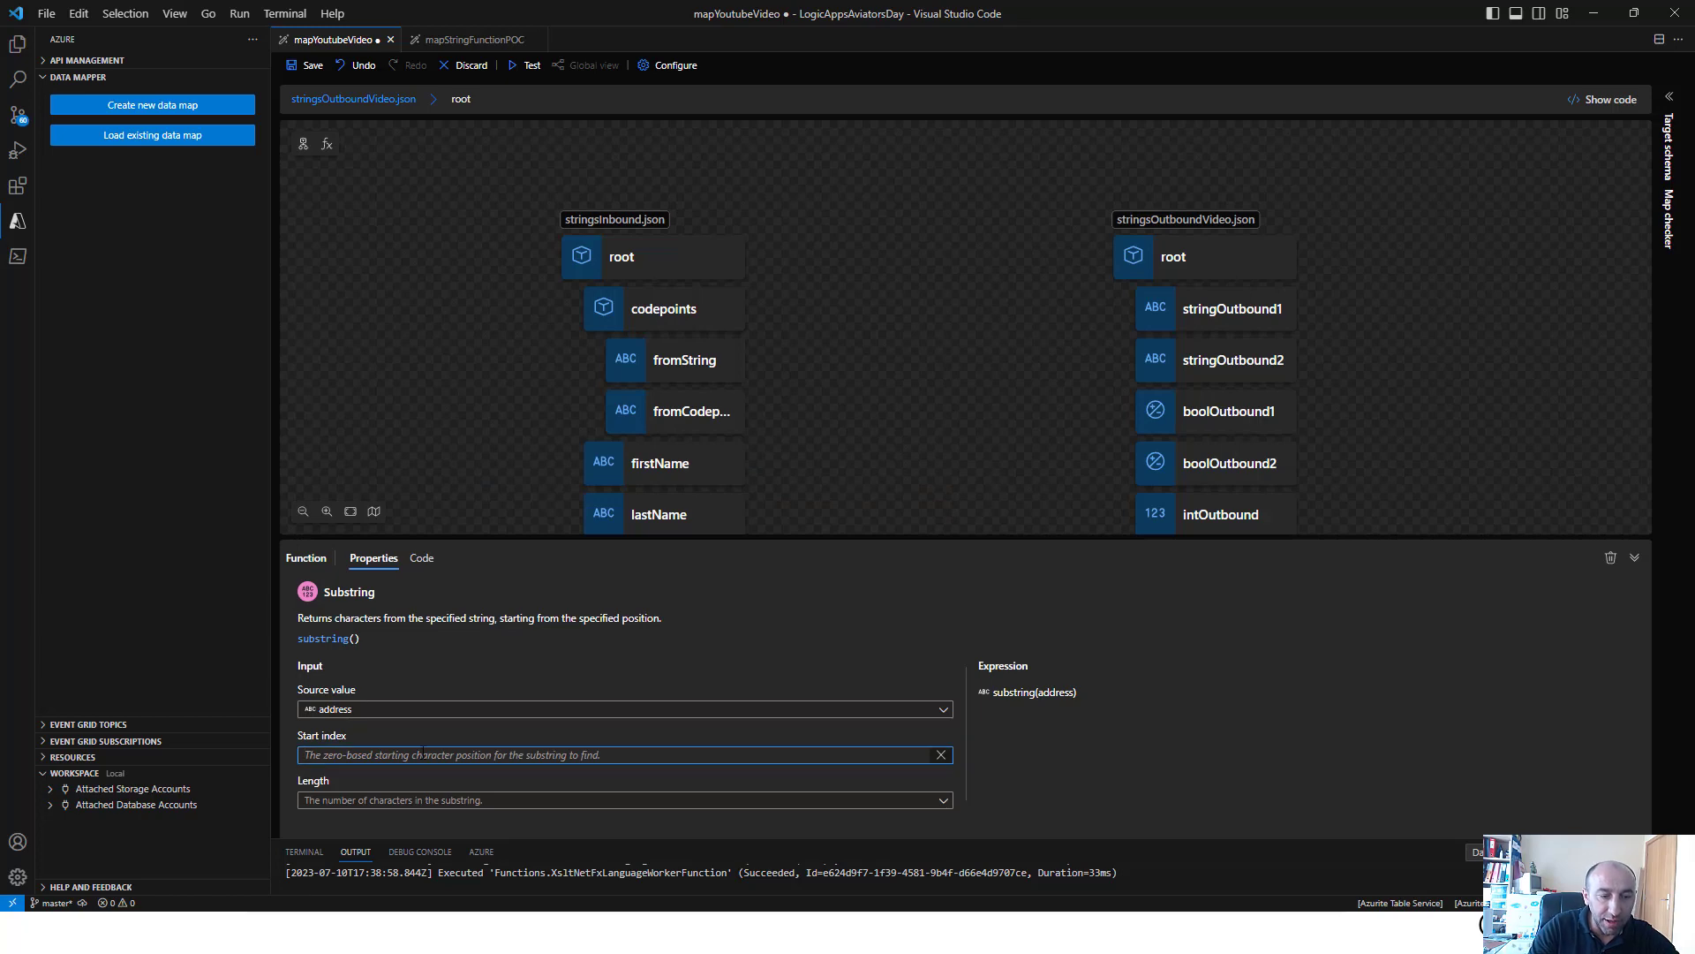
type("5")
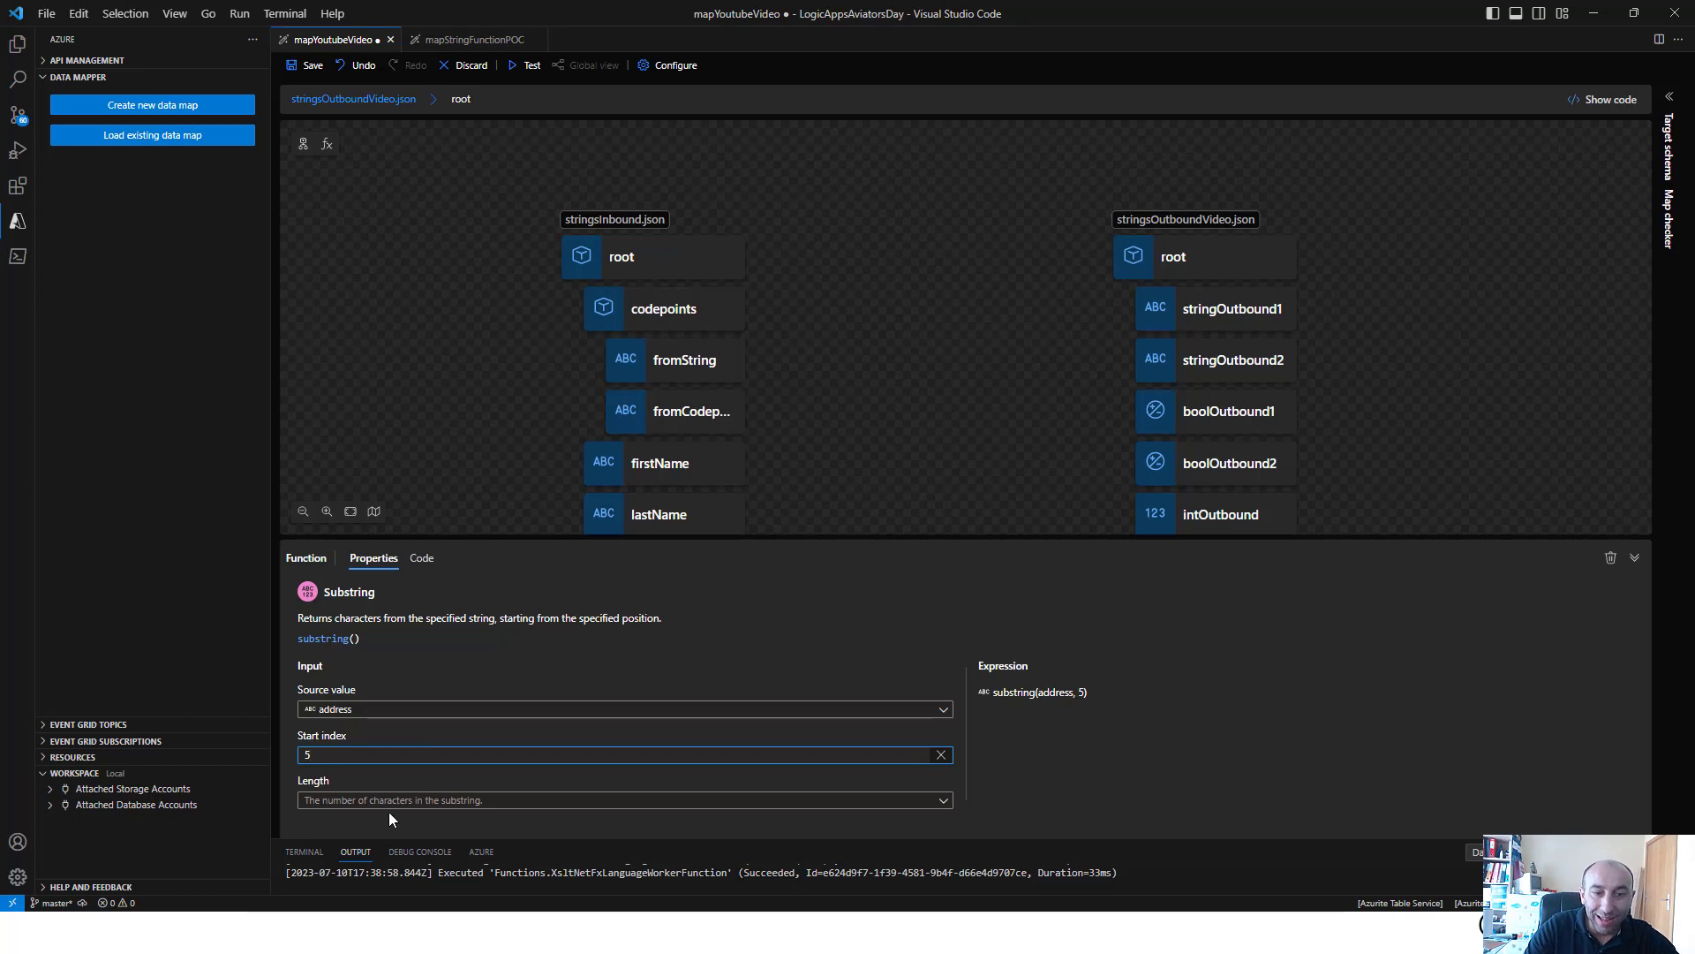
Map the Substring function's output to stringOutbound1 and save the map
left_click(859, 388)
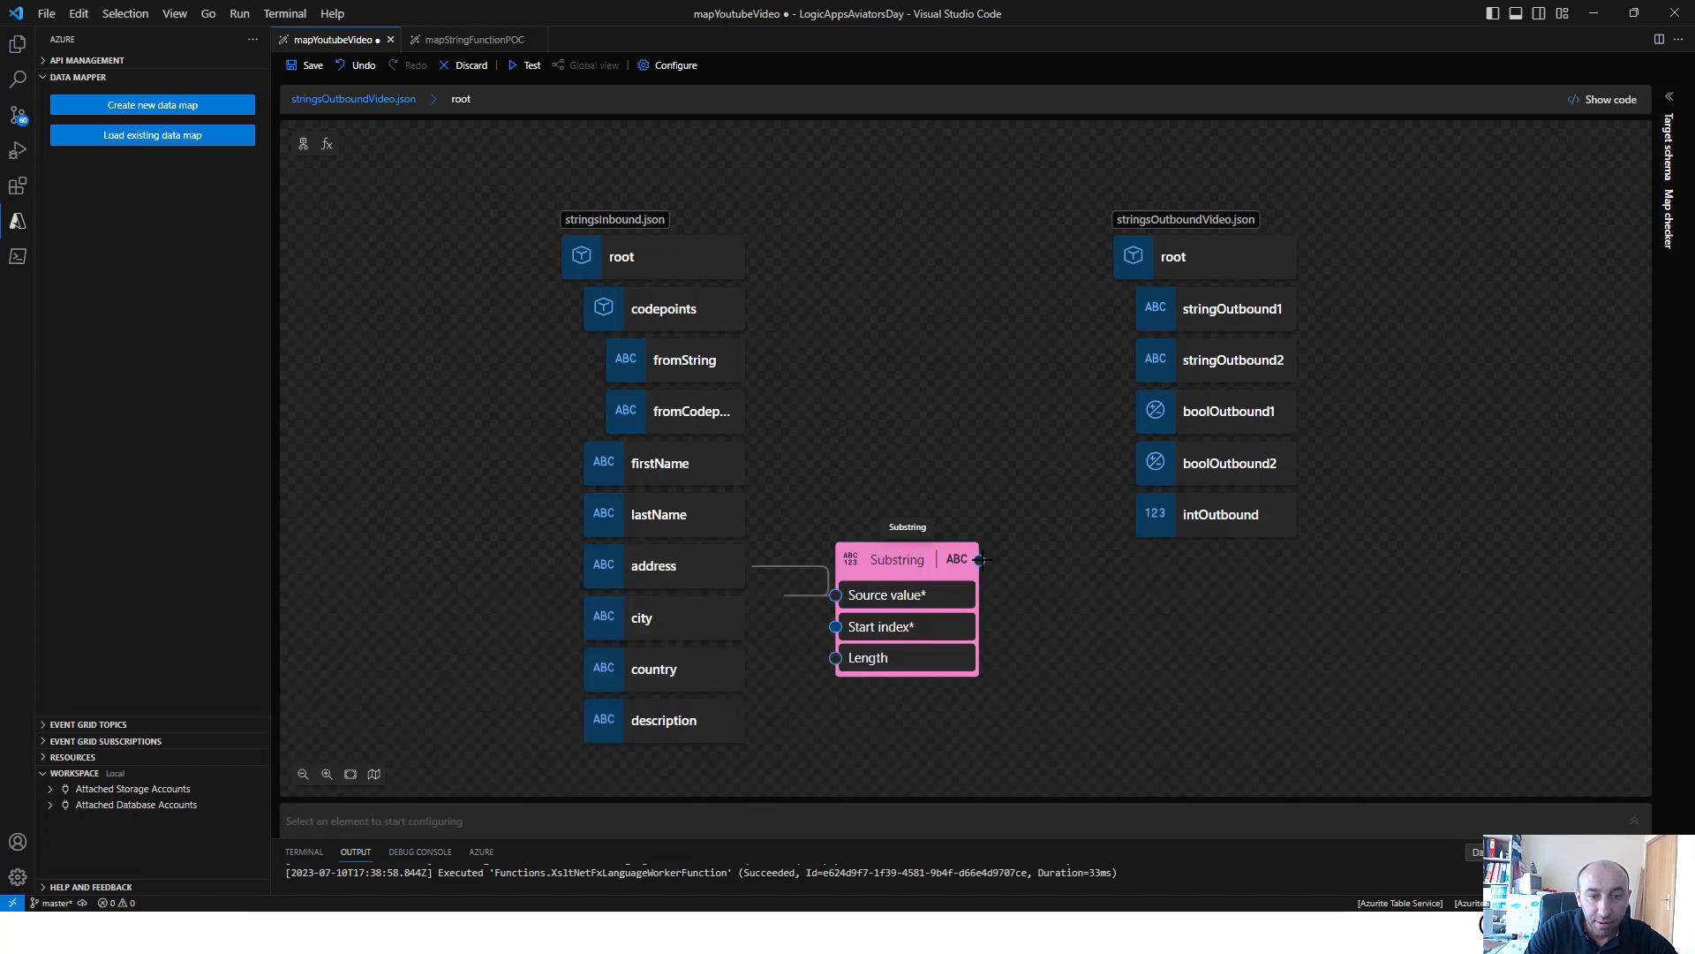
left_click_drag(980, 559, 1134, 310)
left_click(309, 65)
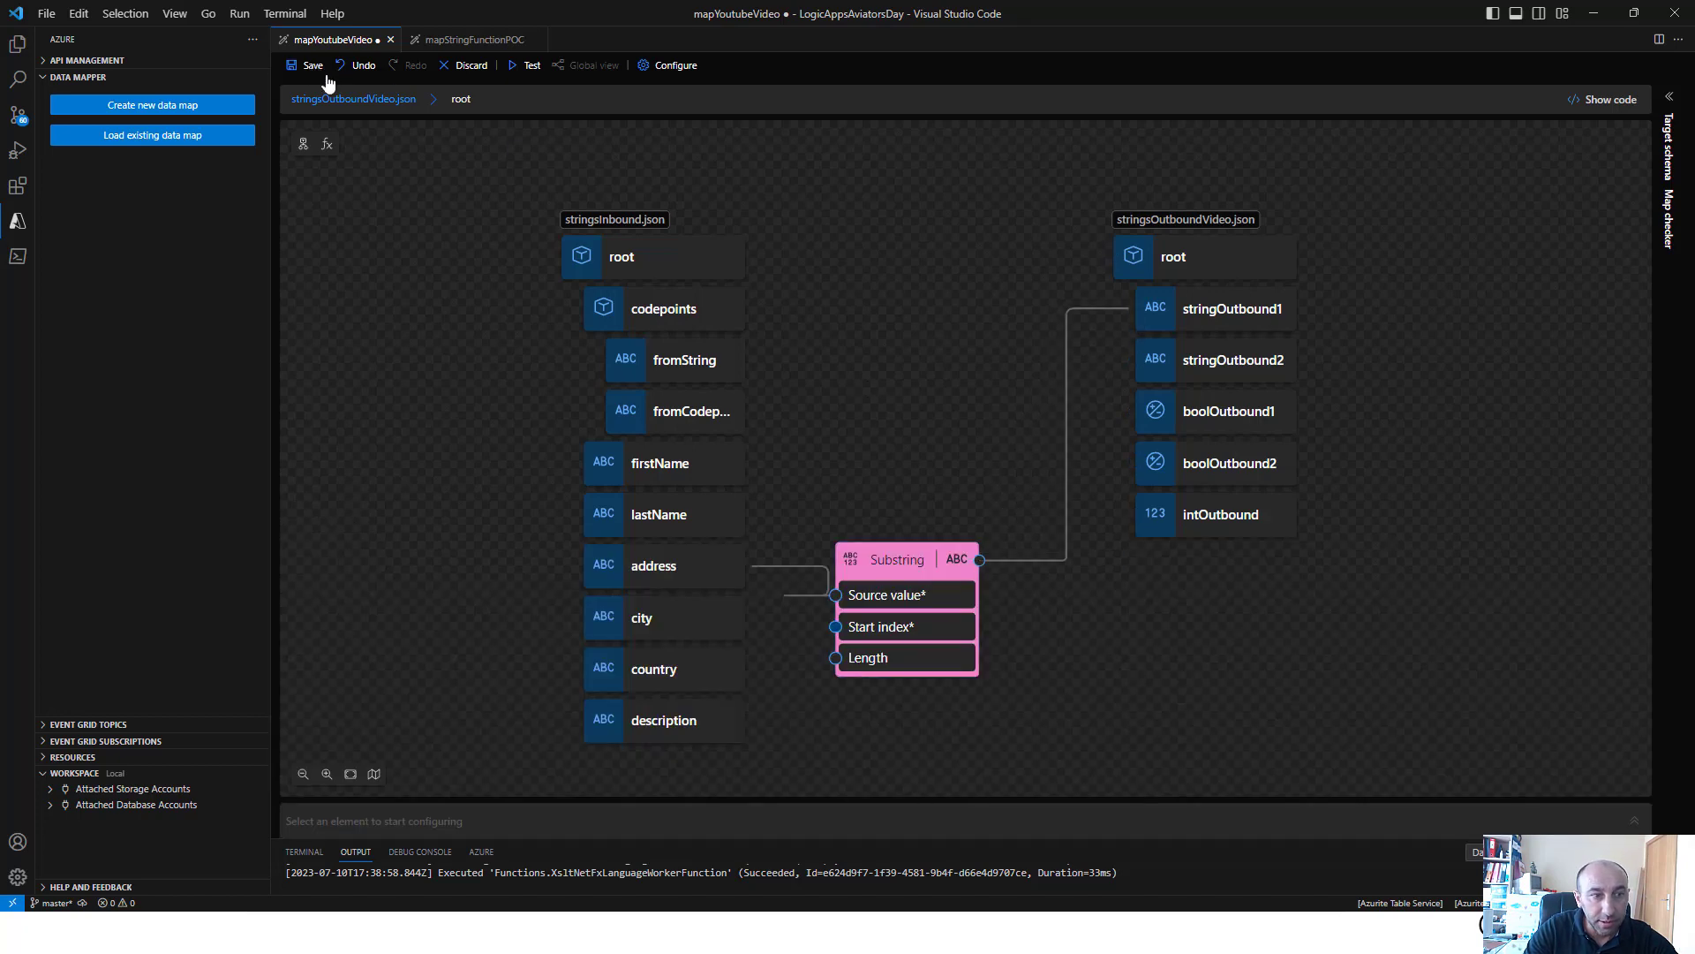
Run the map test, then highlight the address text from its fifth character onward in the test input
left_click(535, 69)
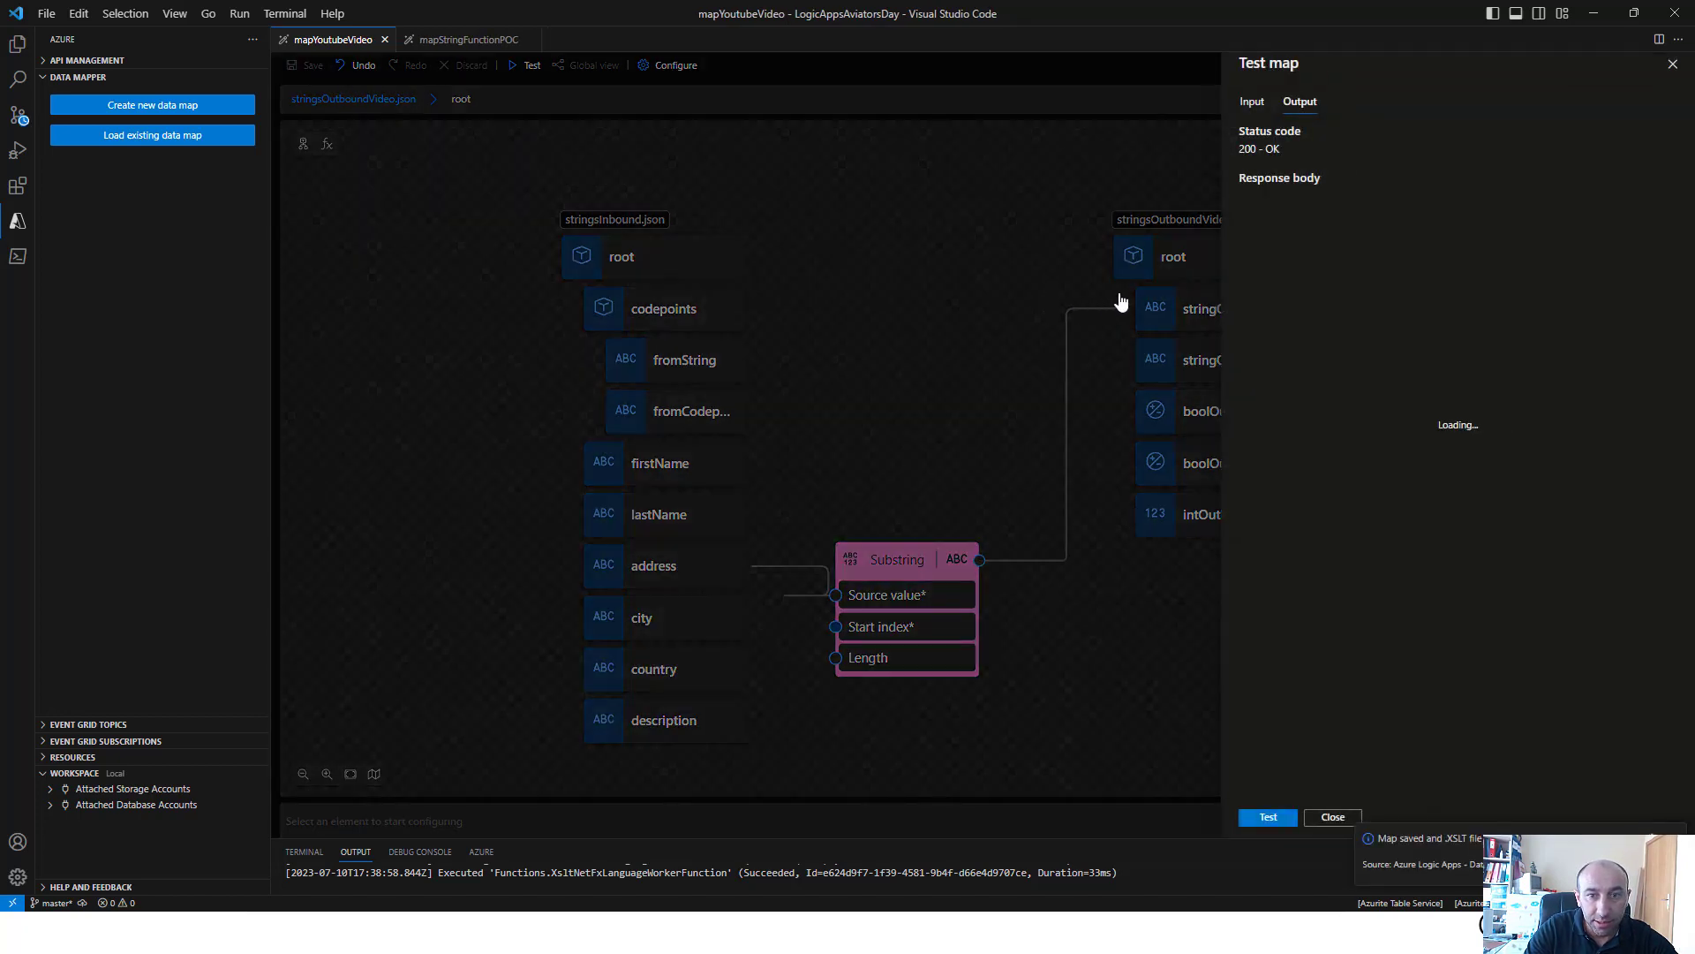
left_click(1271, 818)
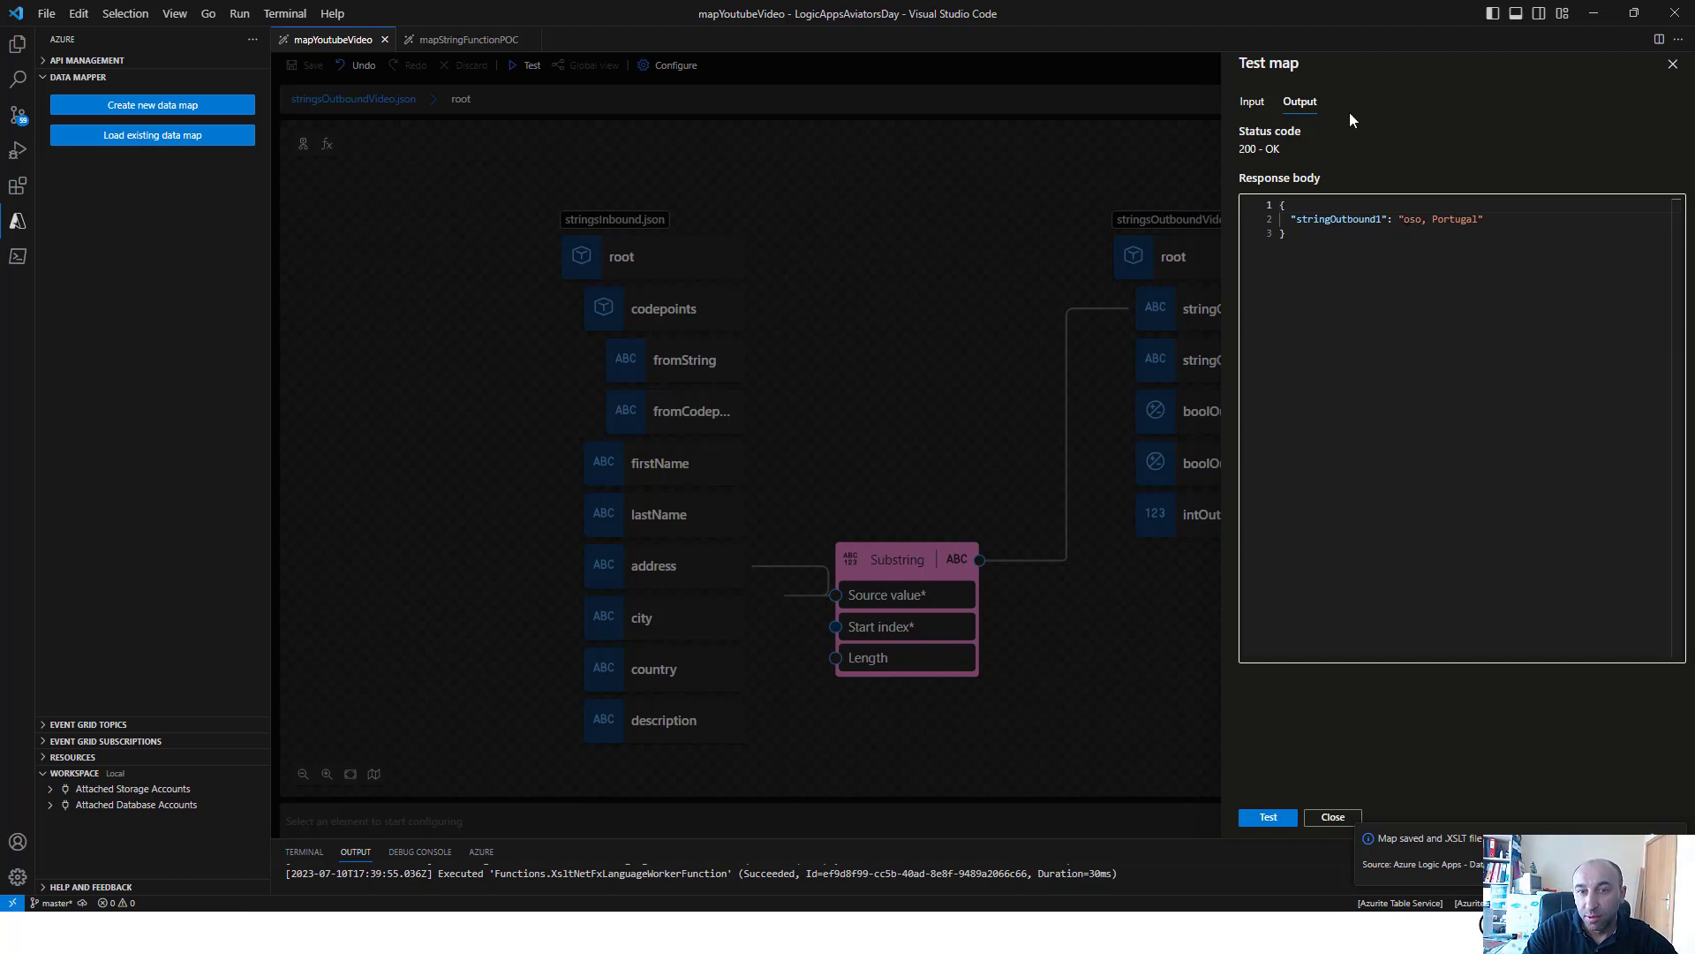
left_click(1252, 102)
left_click_drag(1358, 289, 1456, 289)
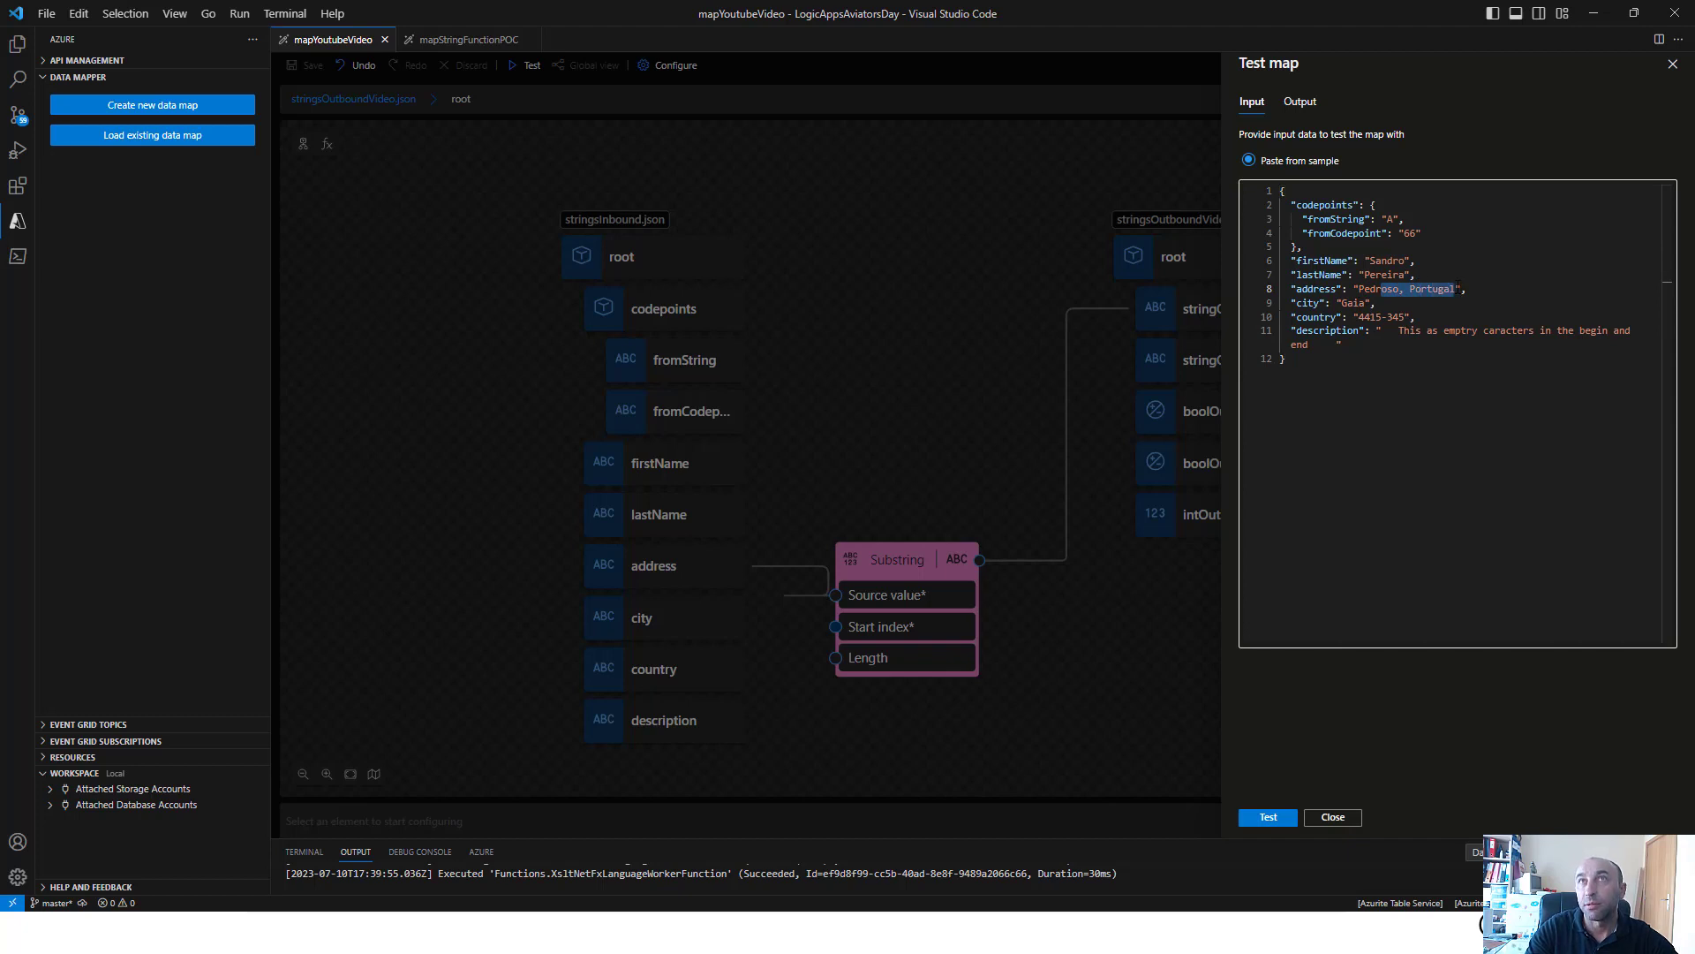
Close the map test and delete the Substring function from the canvas
left_click(912, 476)
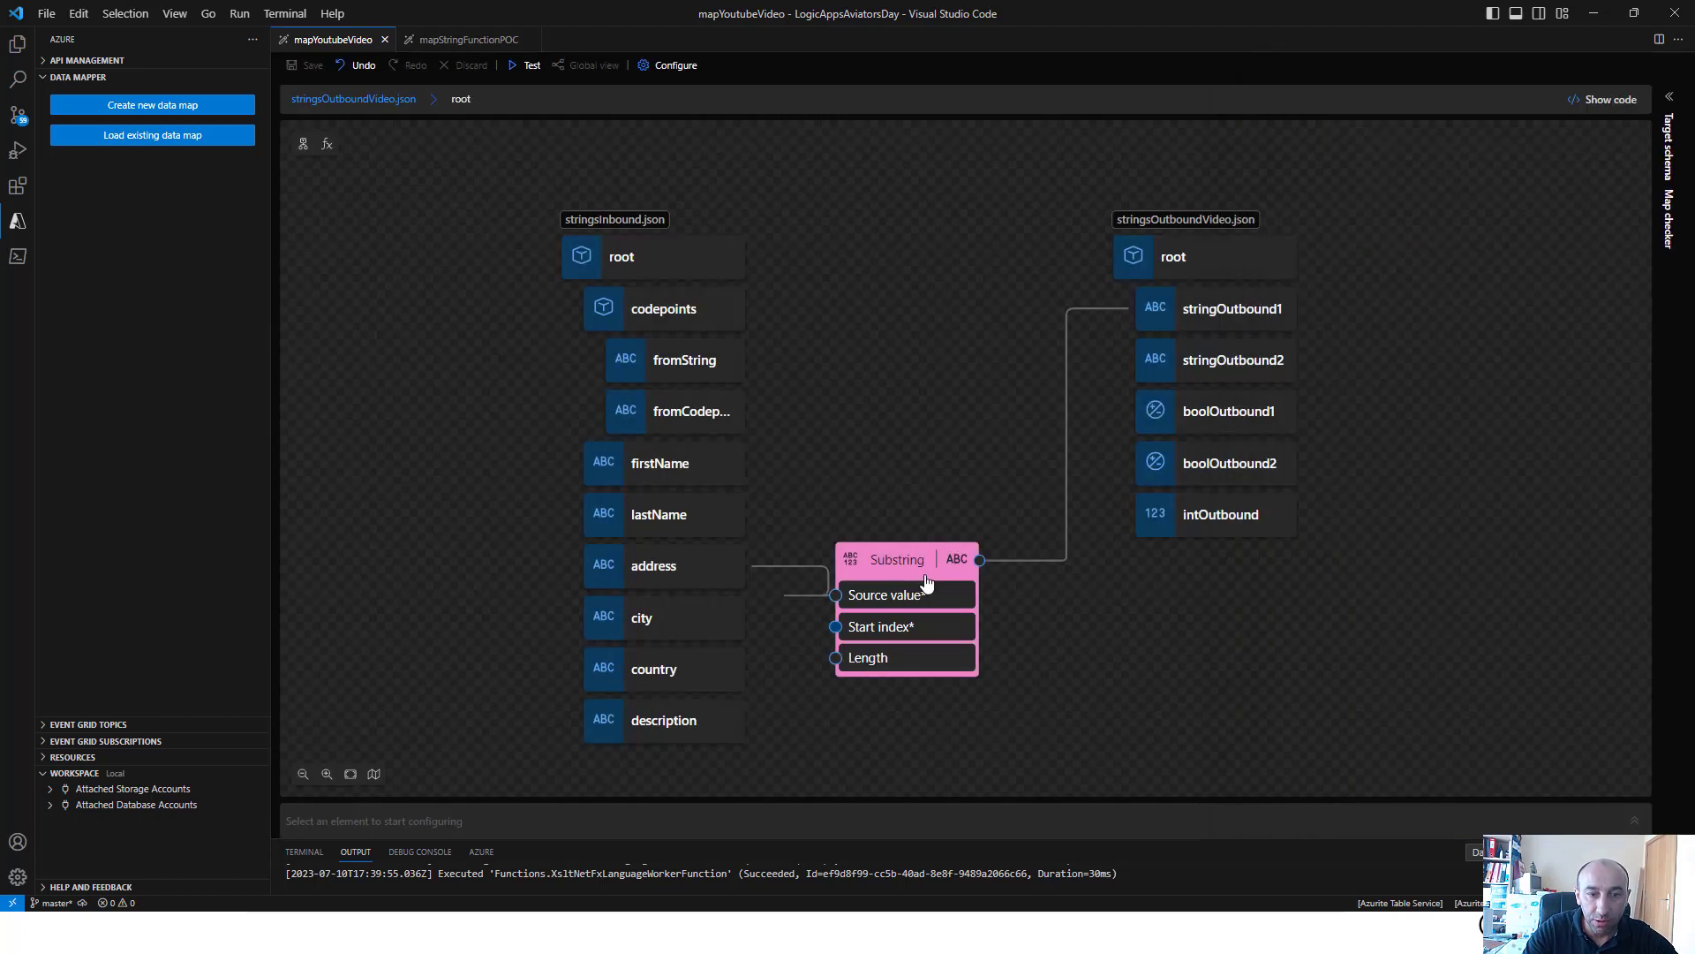
right_click(927, 584)
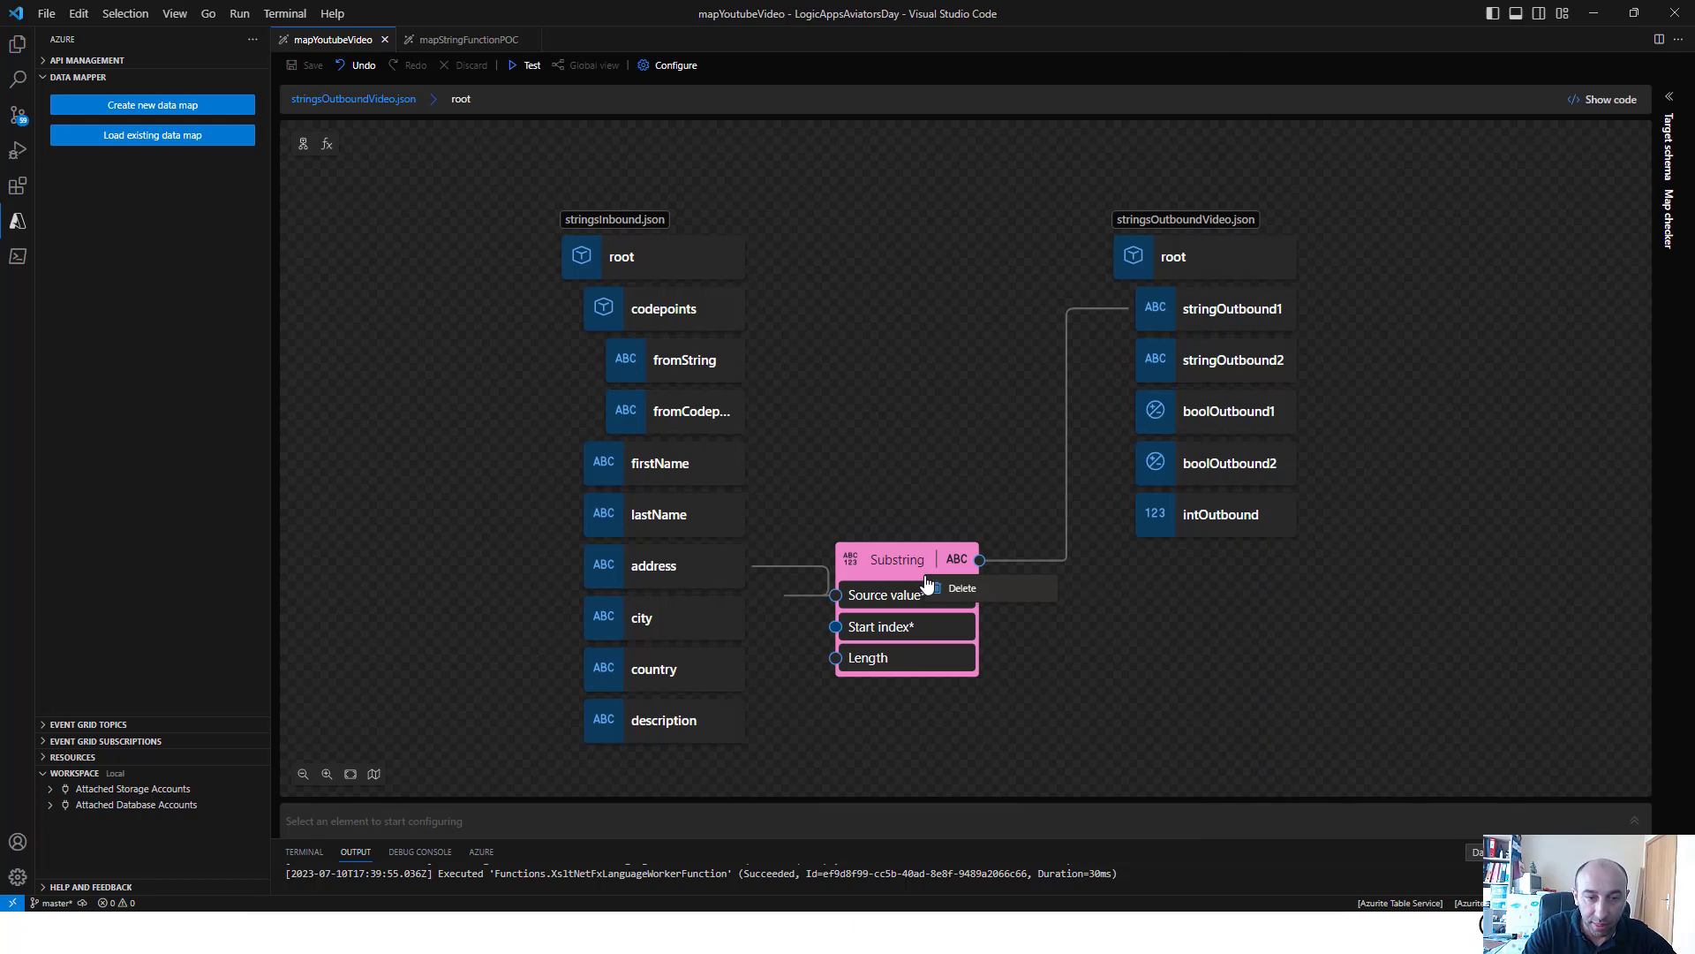
left_click(959, 587)
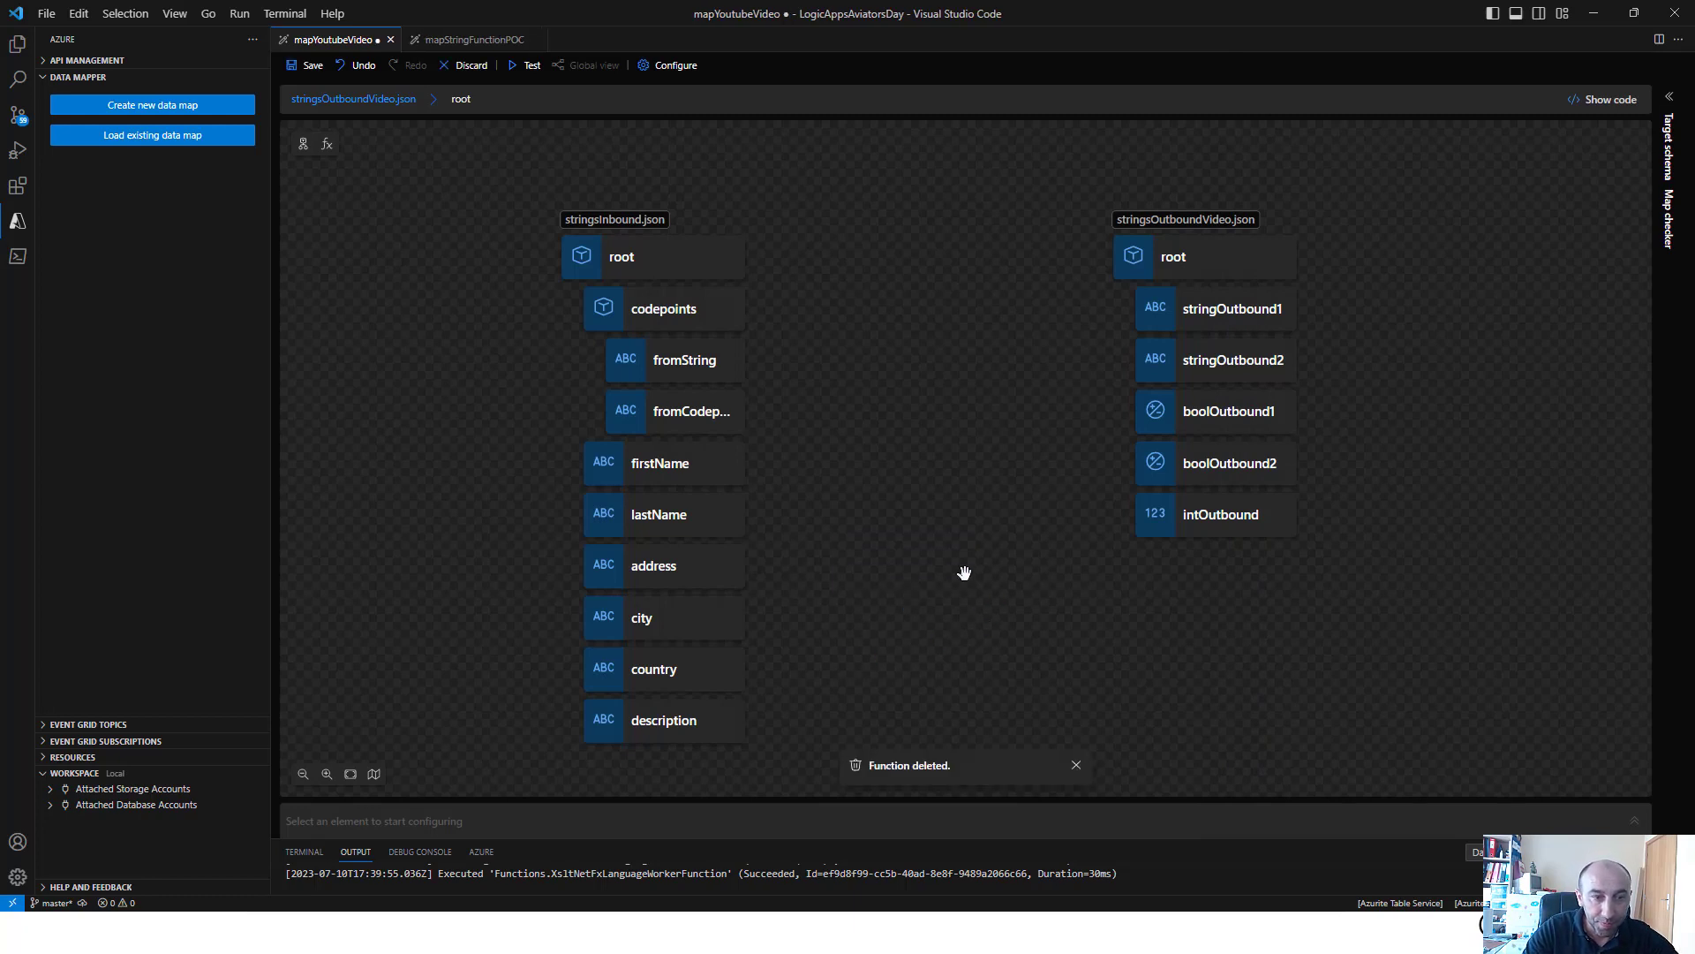
Add the Substring after and Substring before functions to the canvas and view their properties
left_click(327, 144)
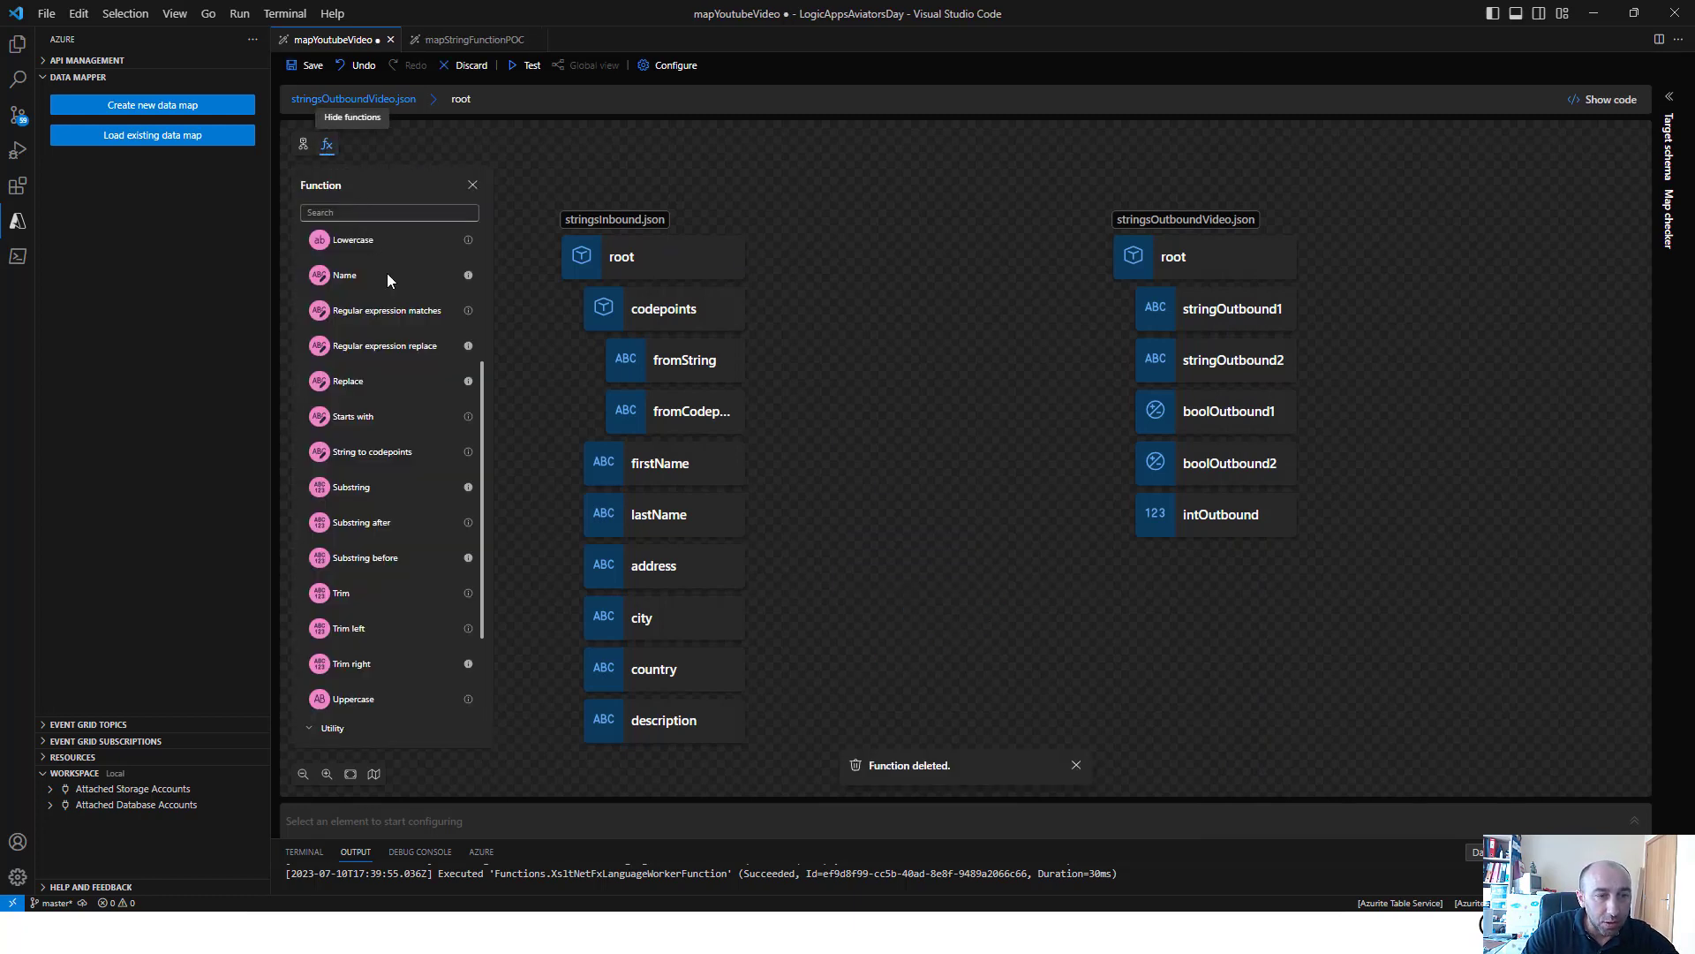
left_click(389, 524)
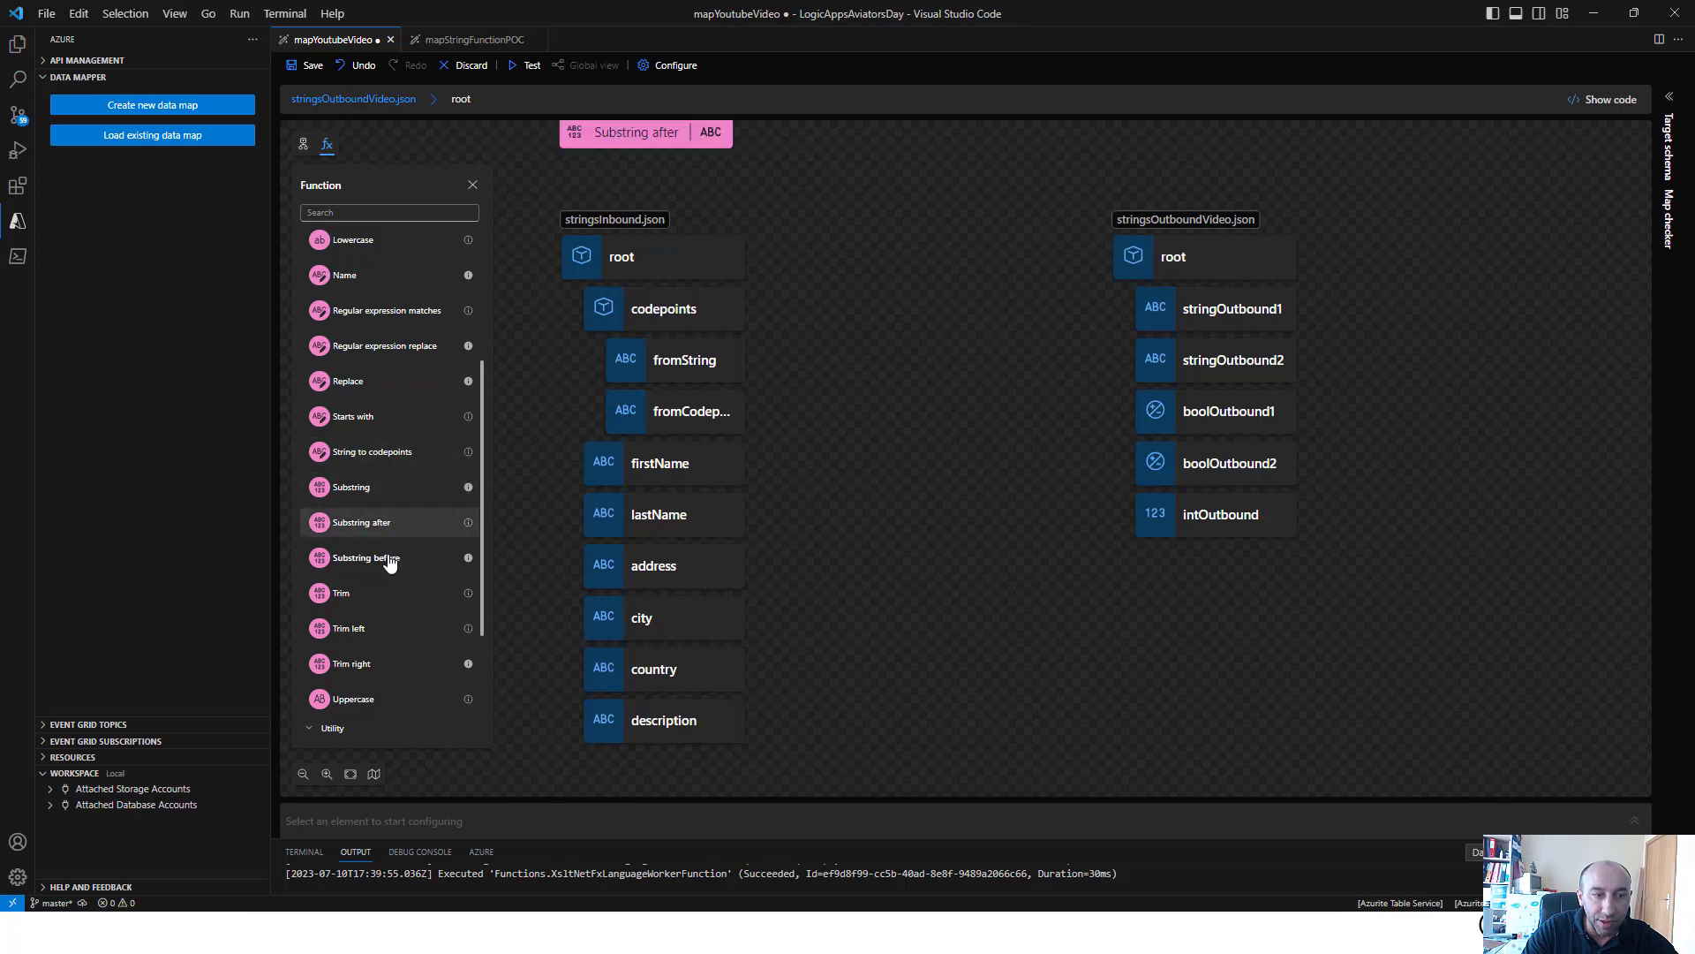
left_click(386, 558)
left_click_drag(915, 356, 957, 412)
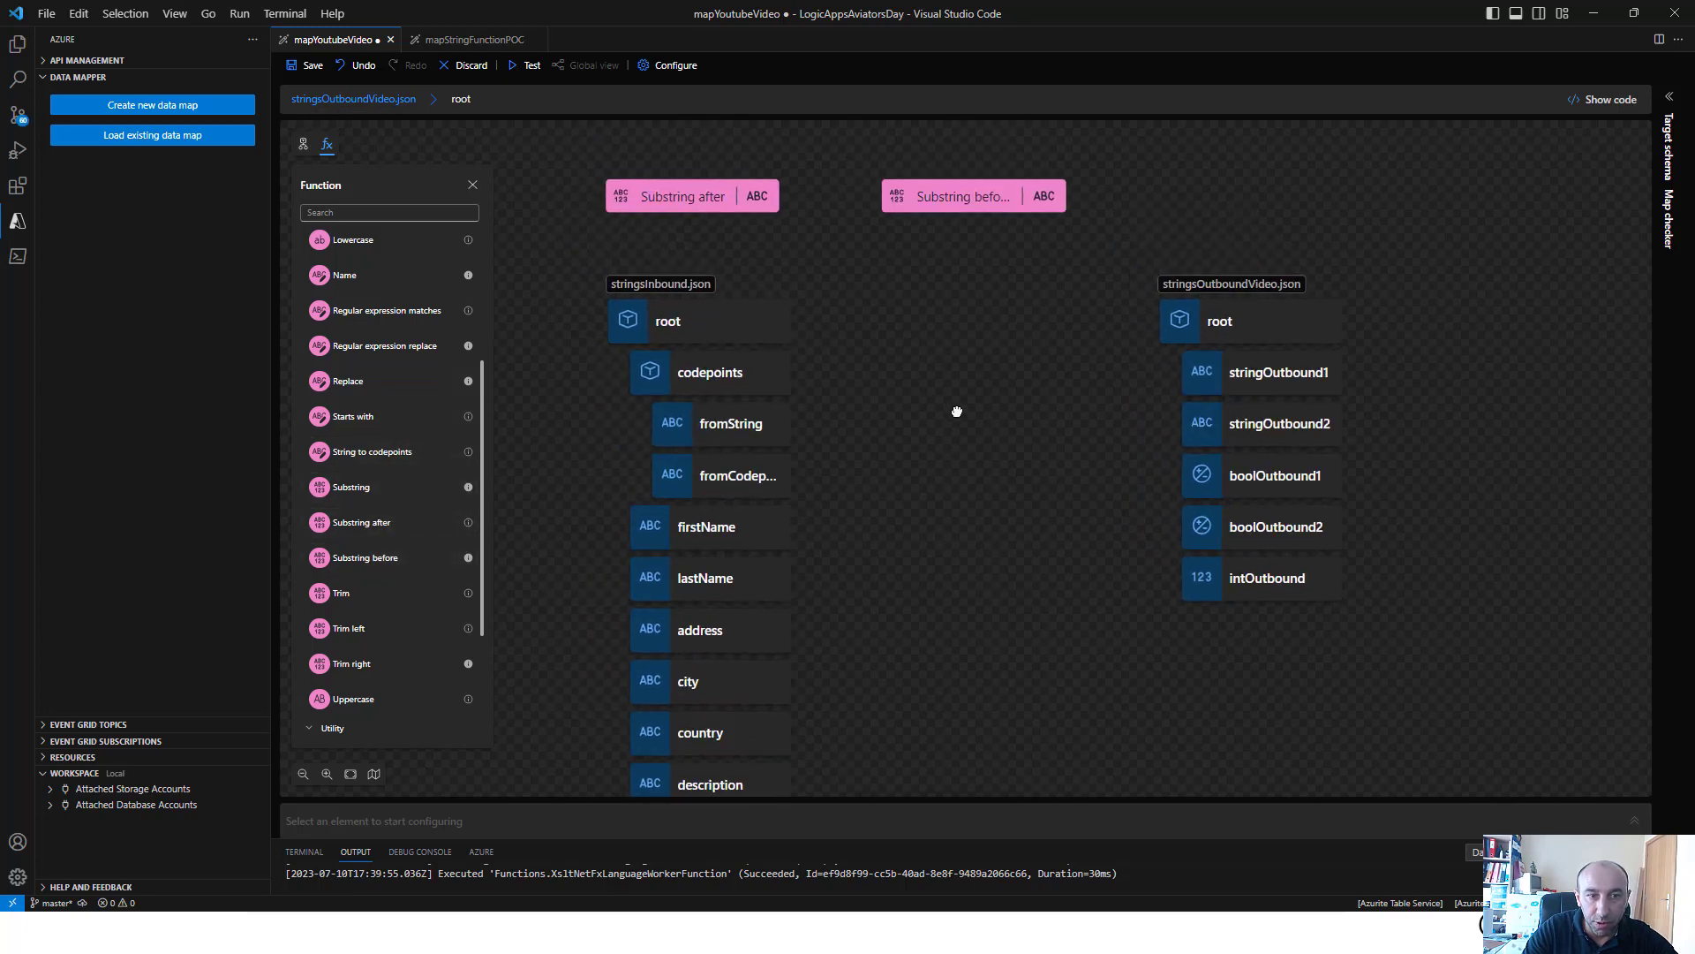
left_click(696, 201)
left_click(929, 201)
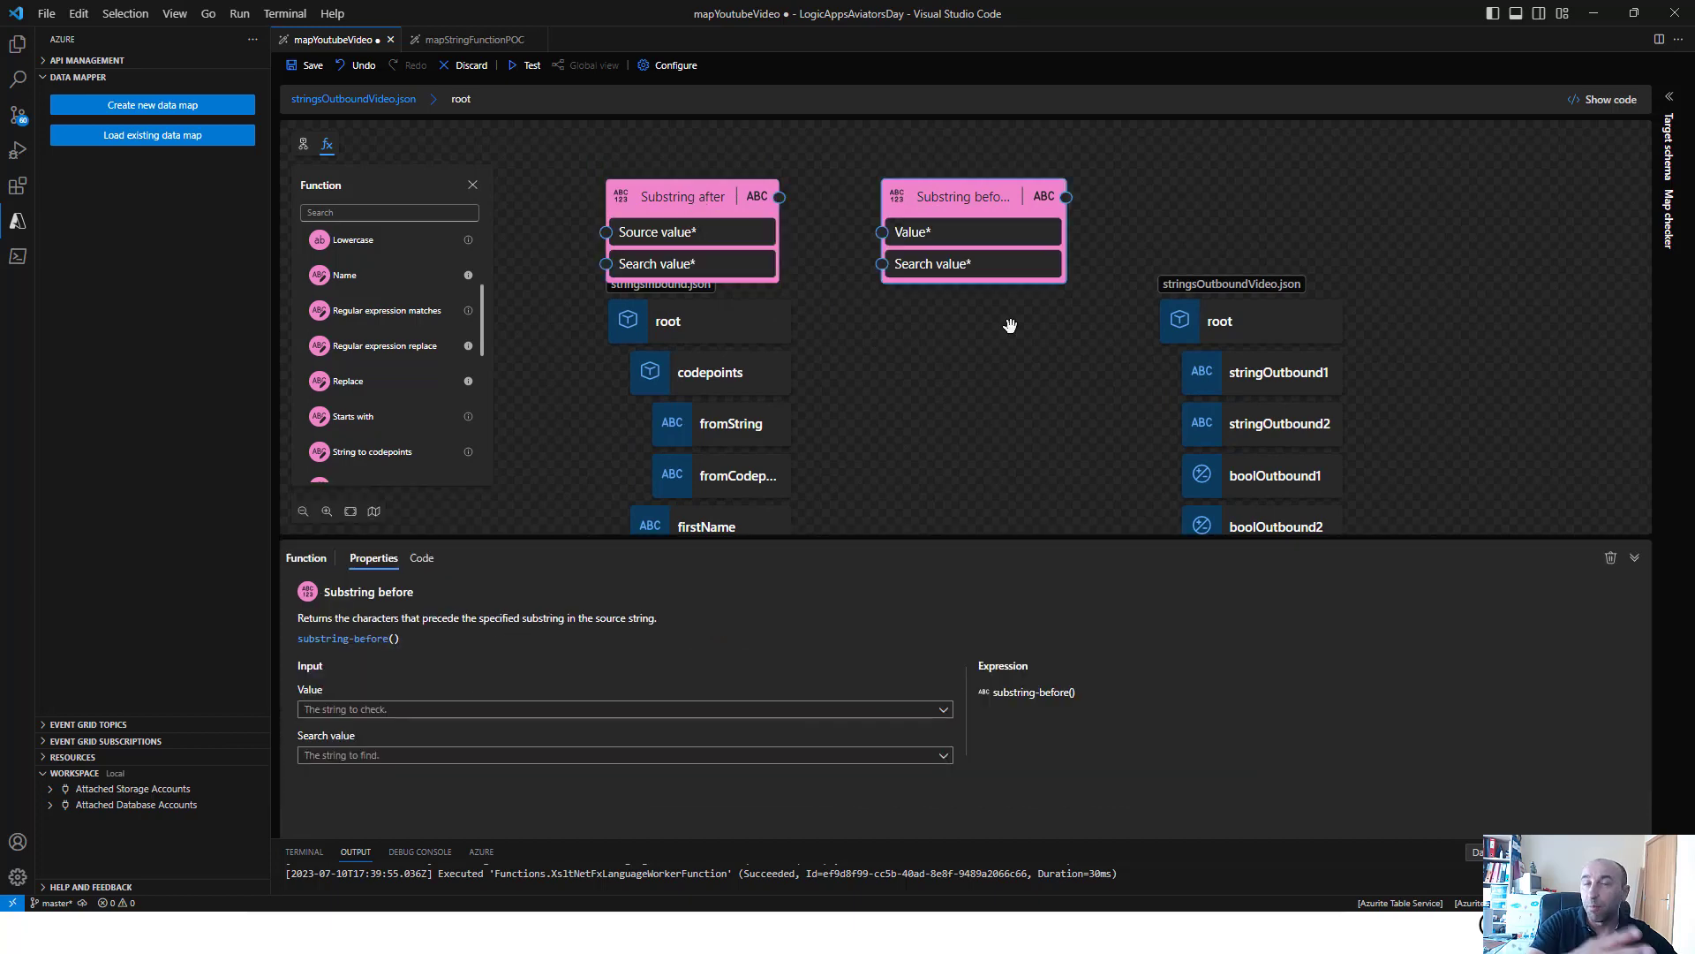
Set the Substring after function's source value to address
left_click(650, 279)
left_click(680, 709)
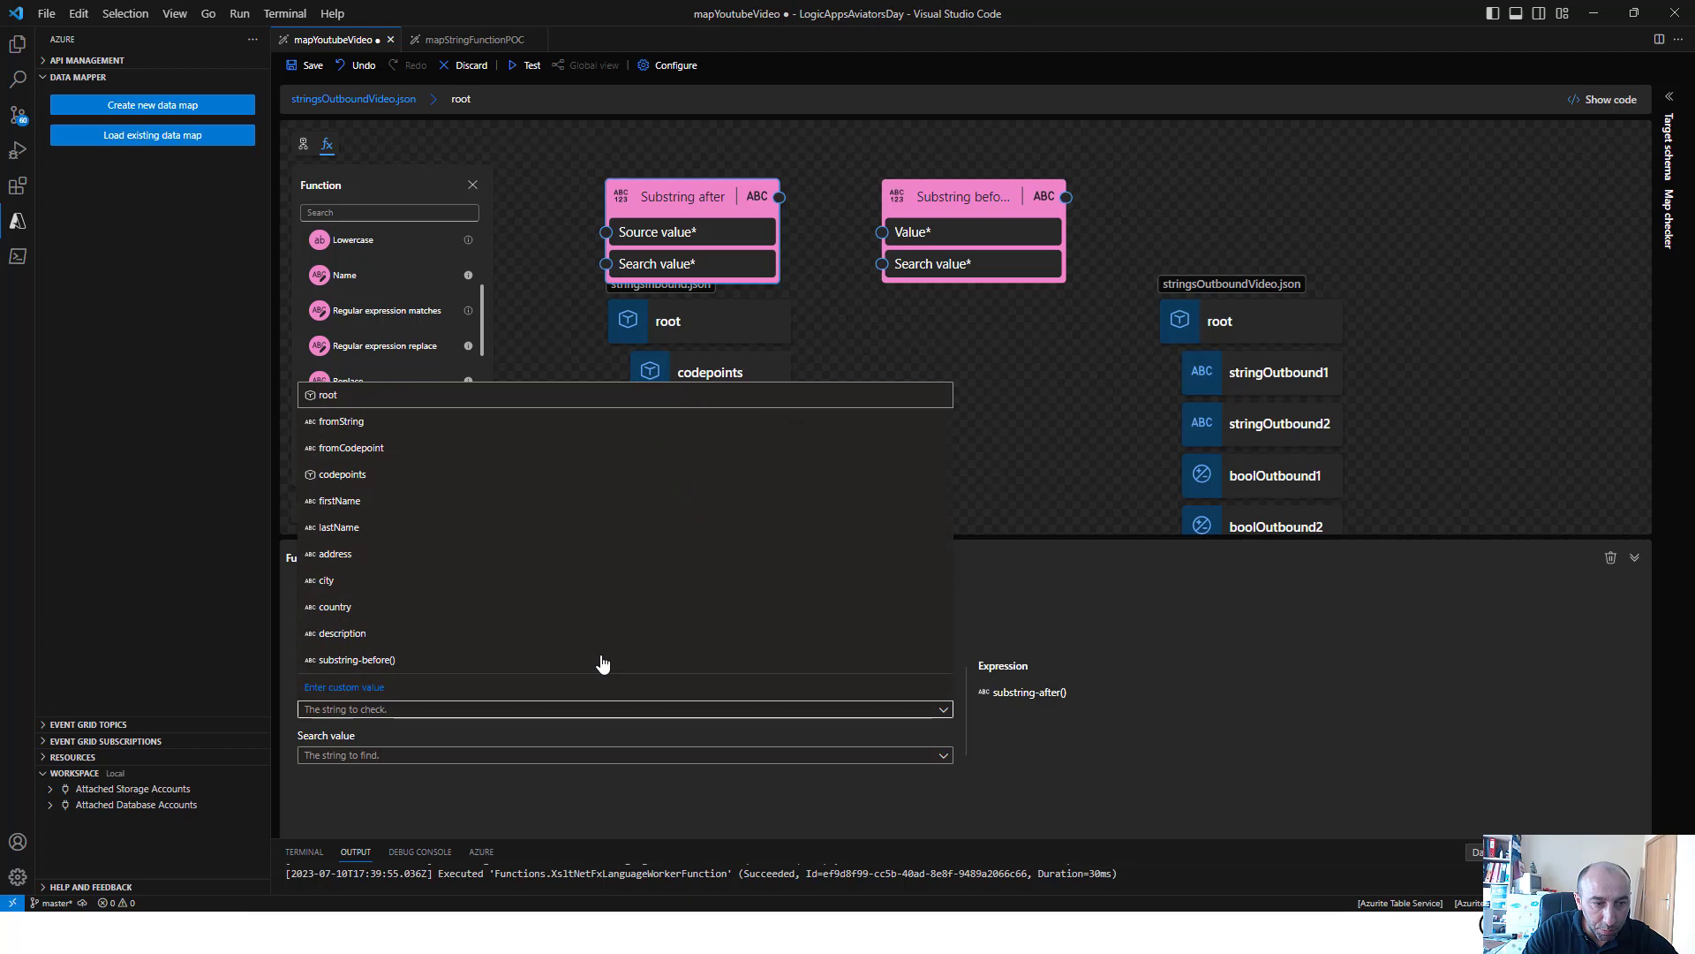
left_click(459, 556)
Set the Substring after function's search value to the custom value "Pedroso" and map its output to stringOutbound1
left_click(642, 757)
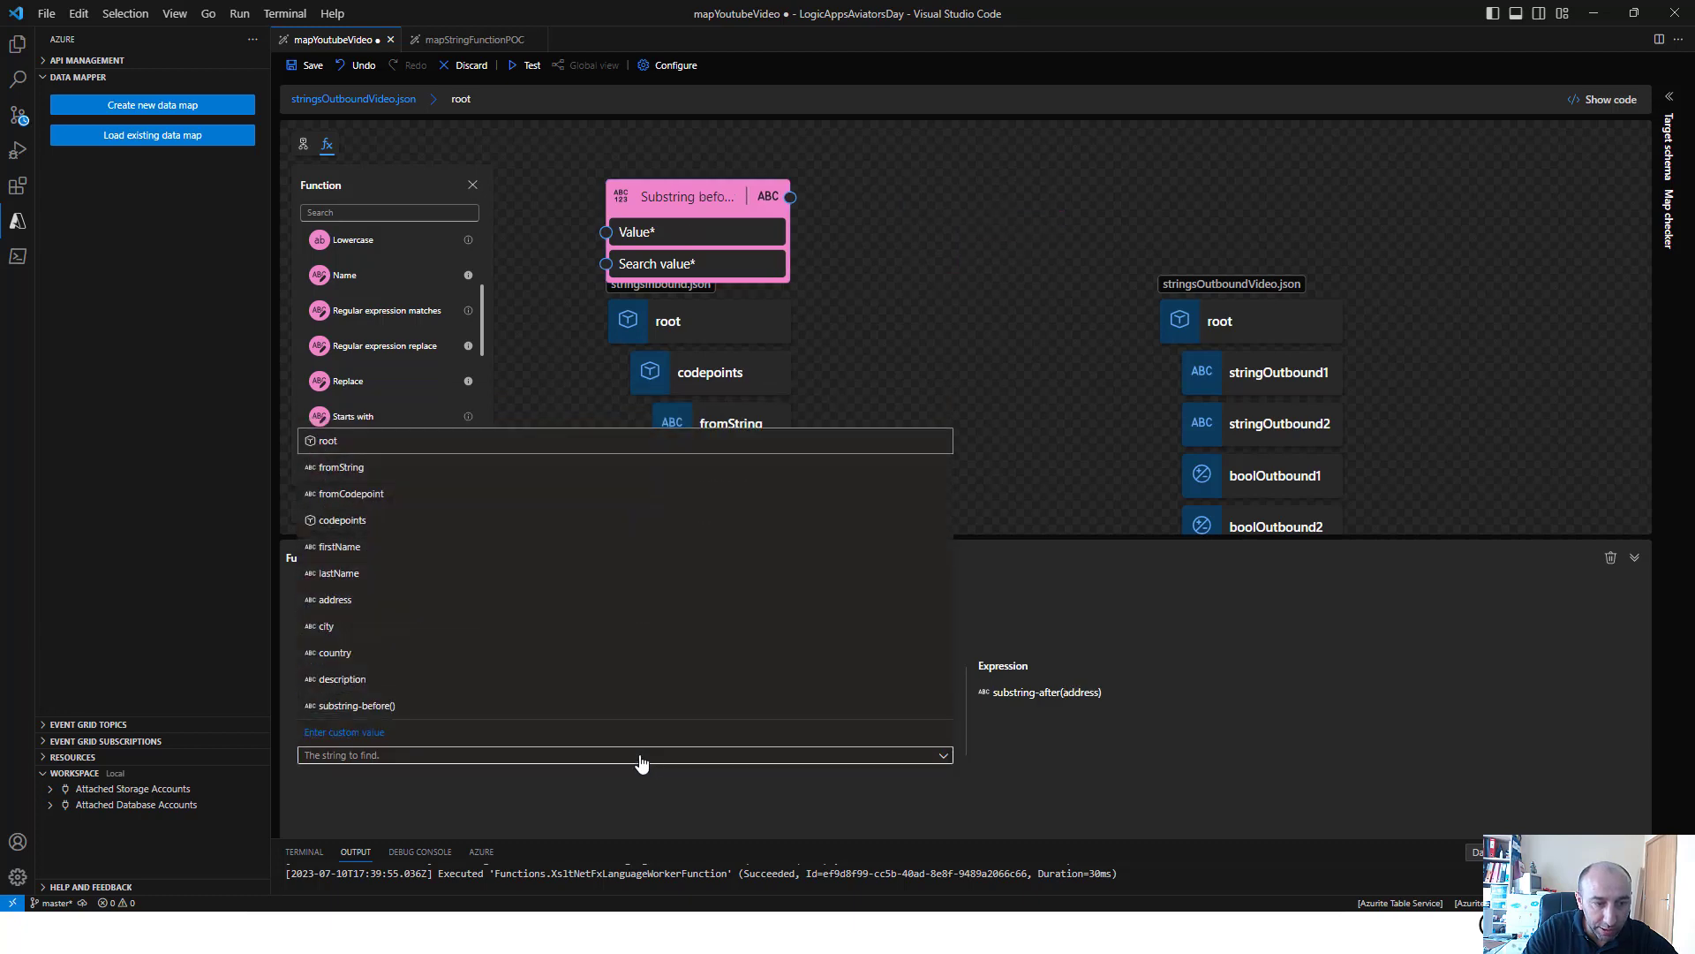
left_click(556, 732)
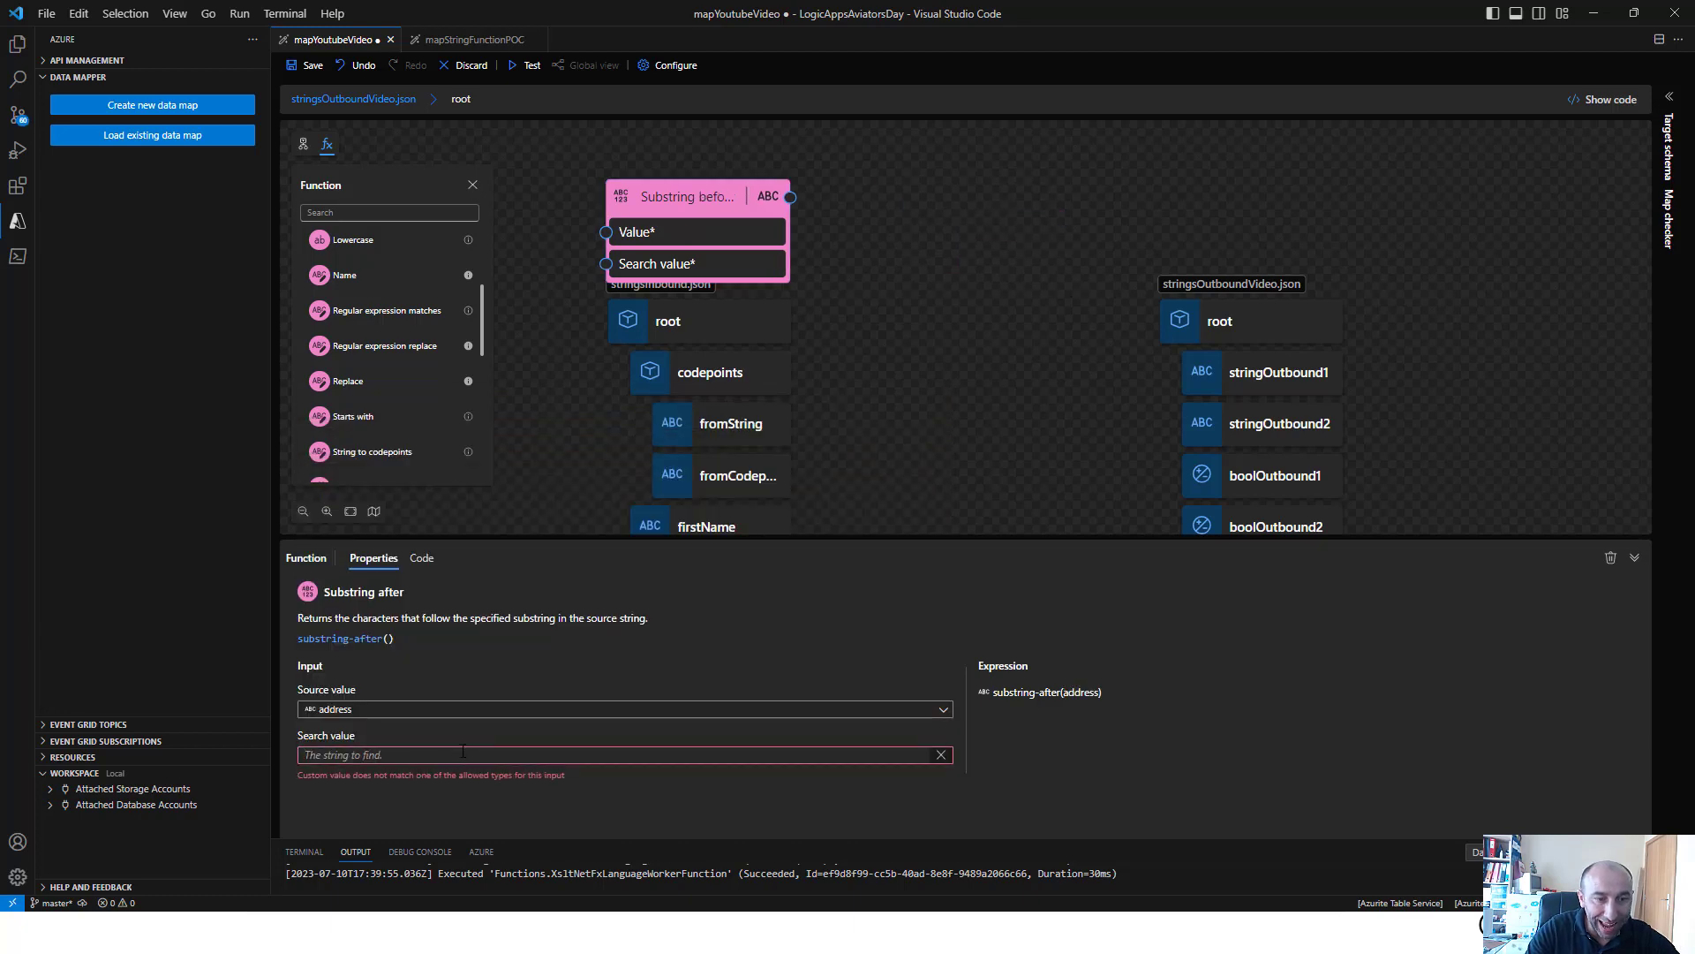
type("\"")
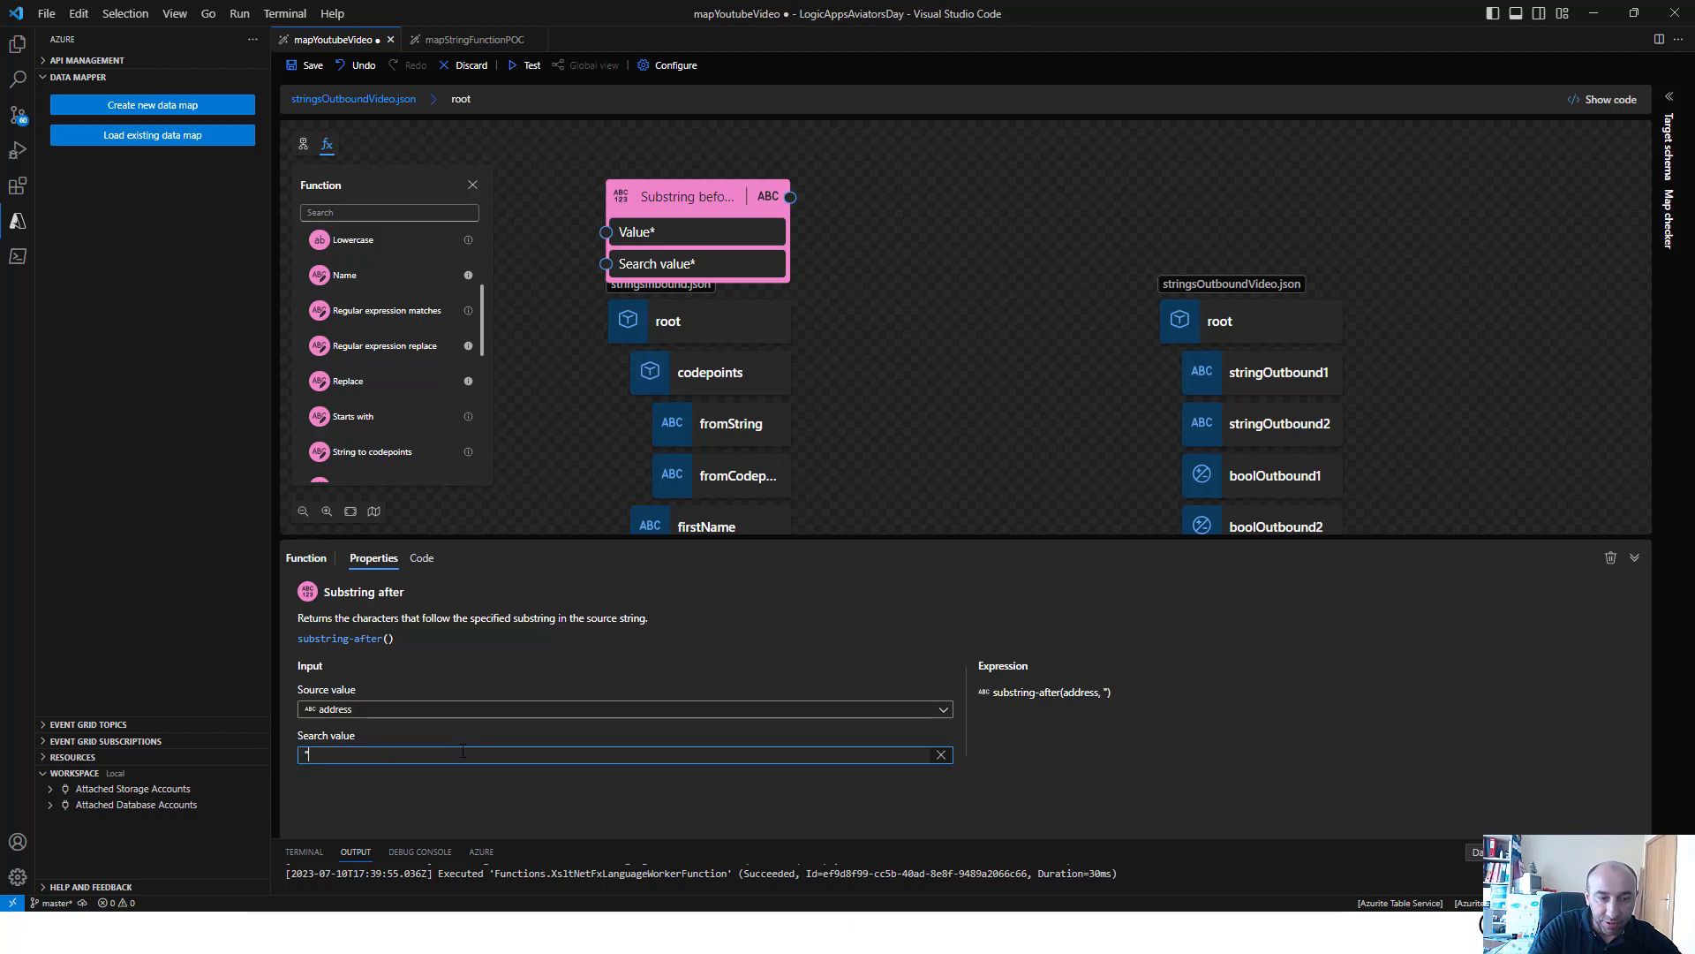
type("Pedros")
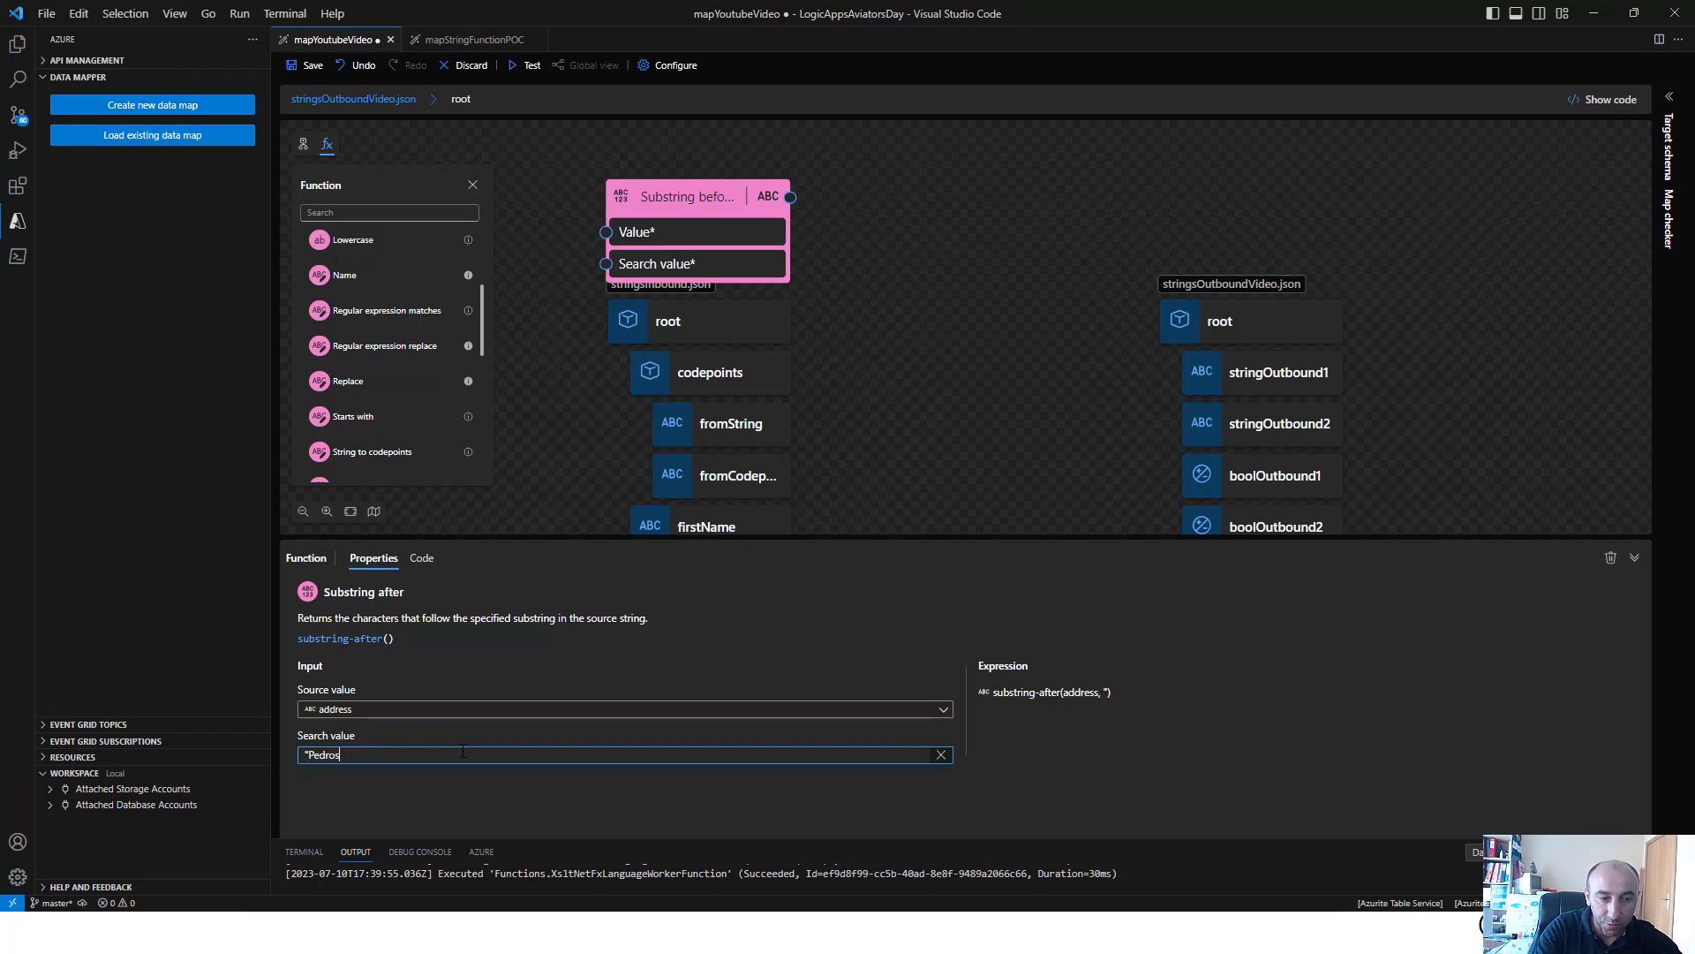
type("o\"")
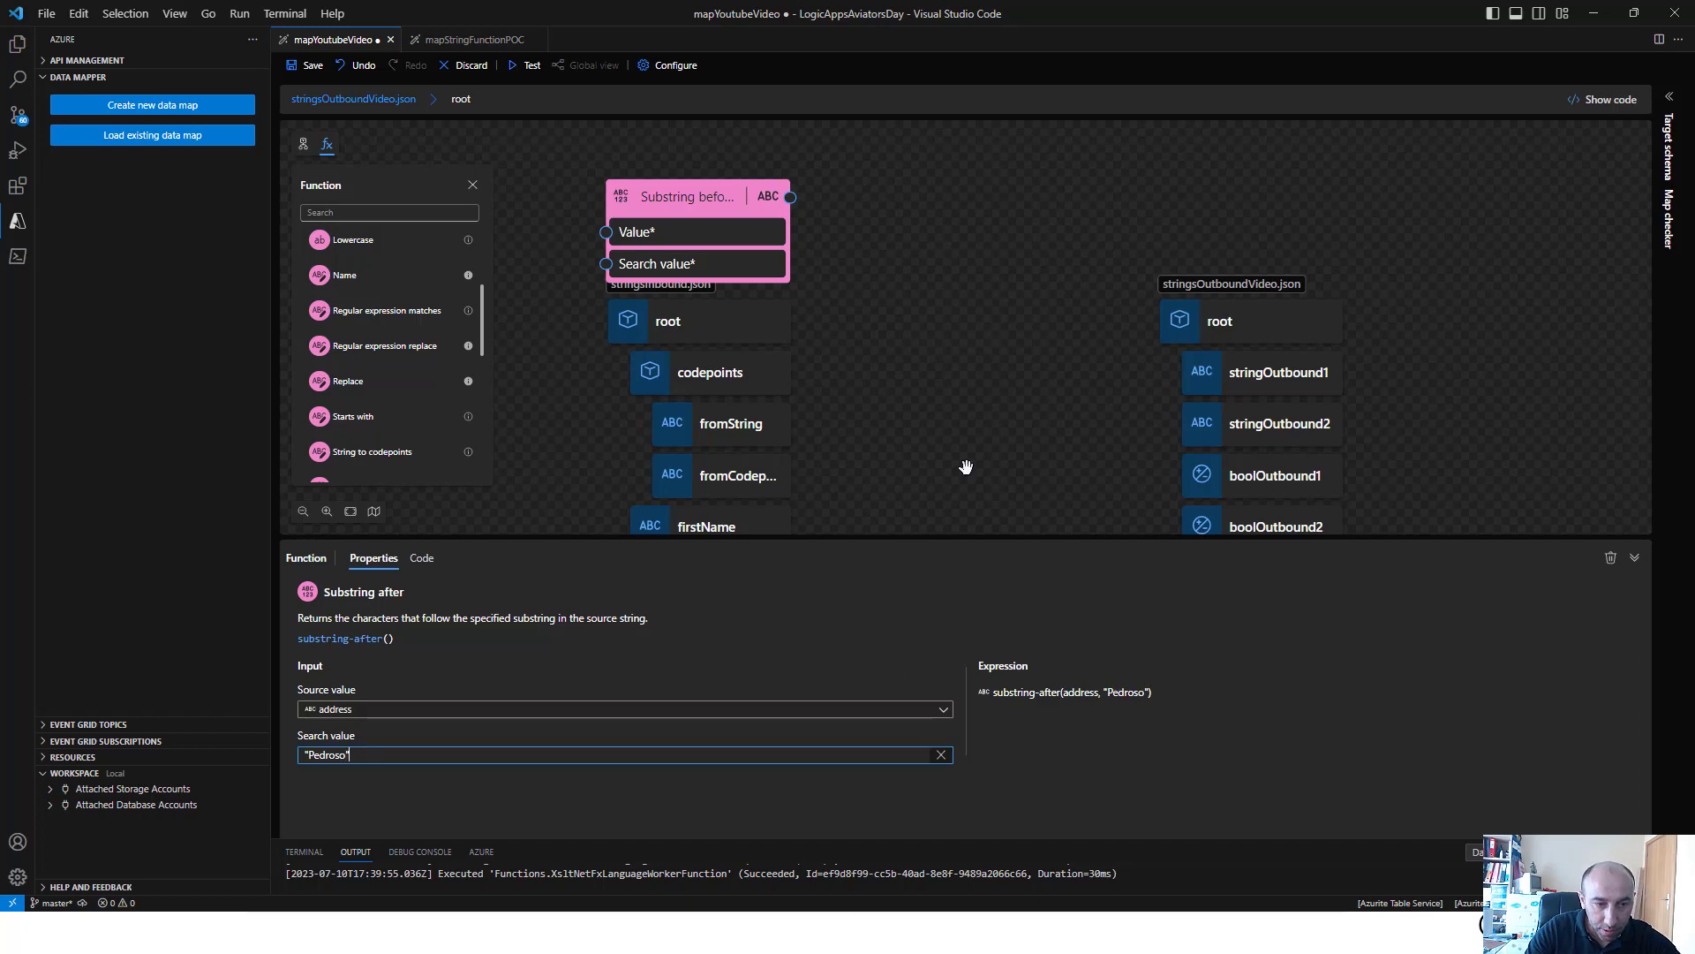
left_click(966, 467)
left_click_drag(1055, 623, 1180, 373)
Set the Substring before function's value to address
left_click(717, 205)
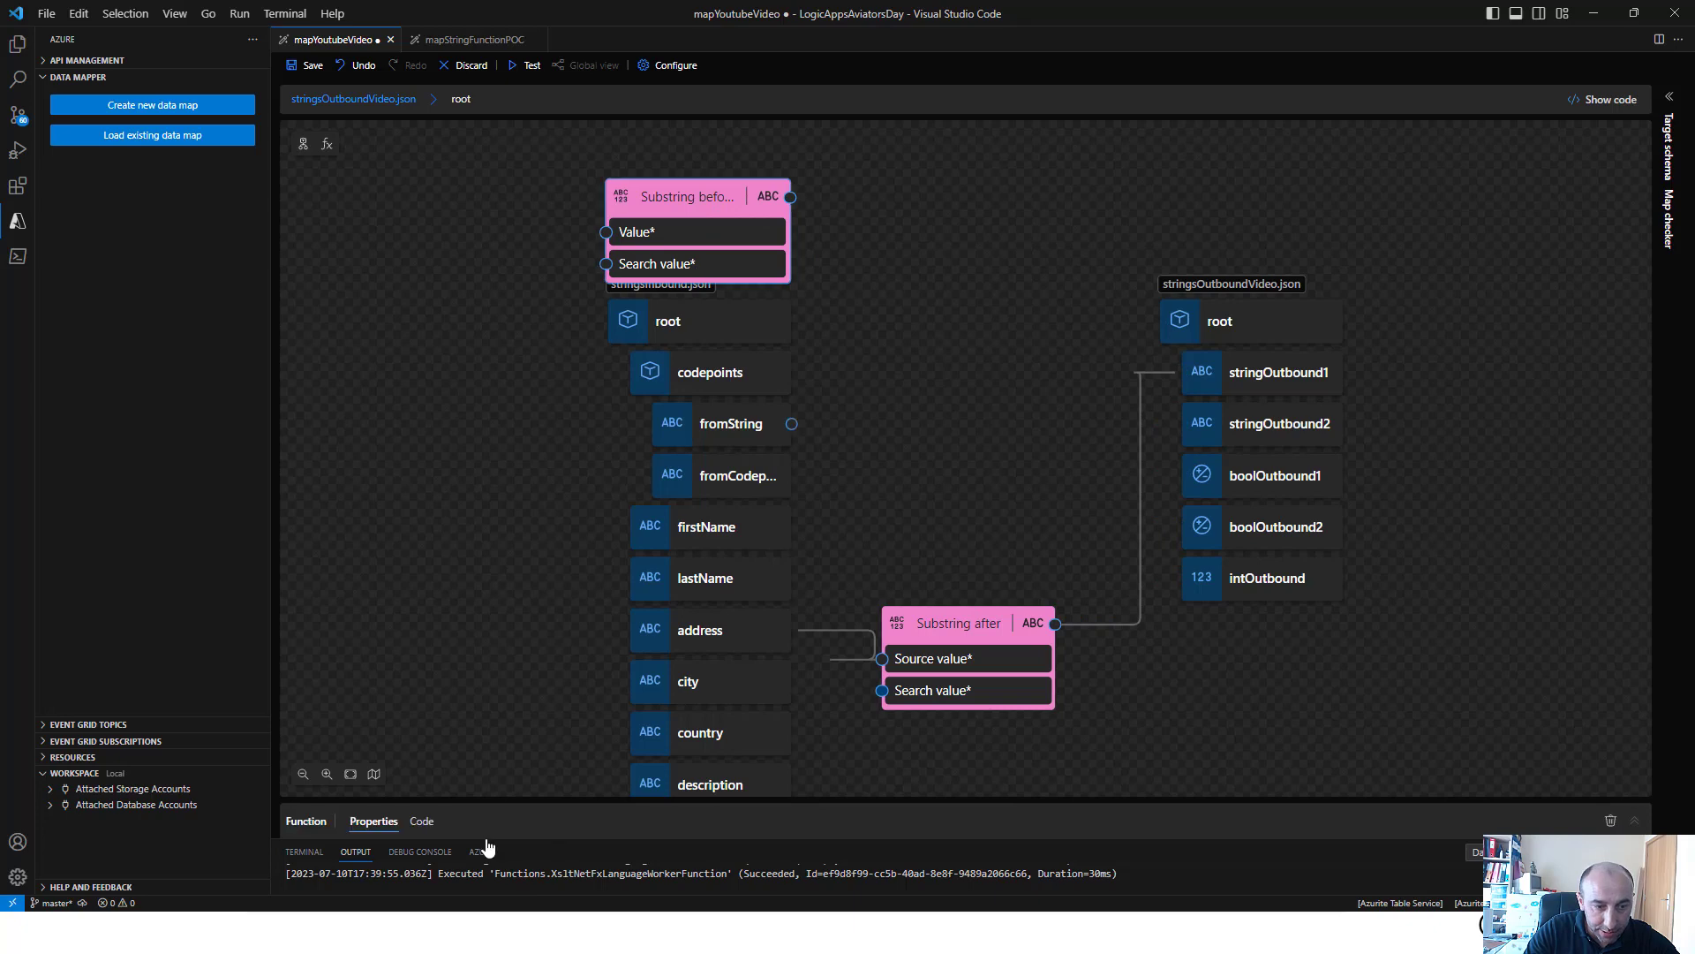
left_click(416, 712)
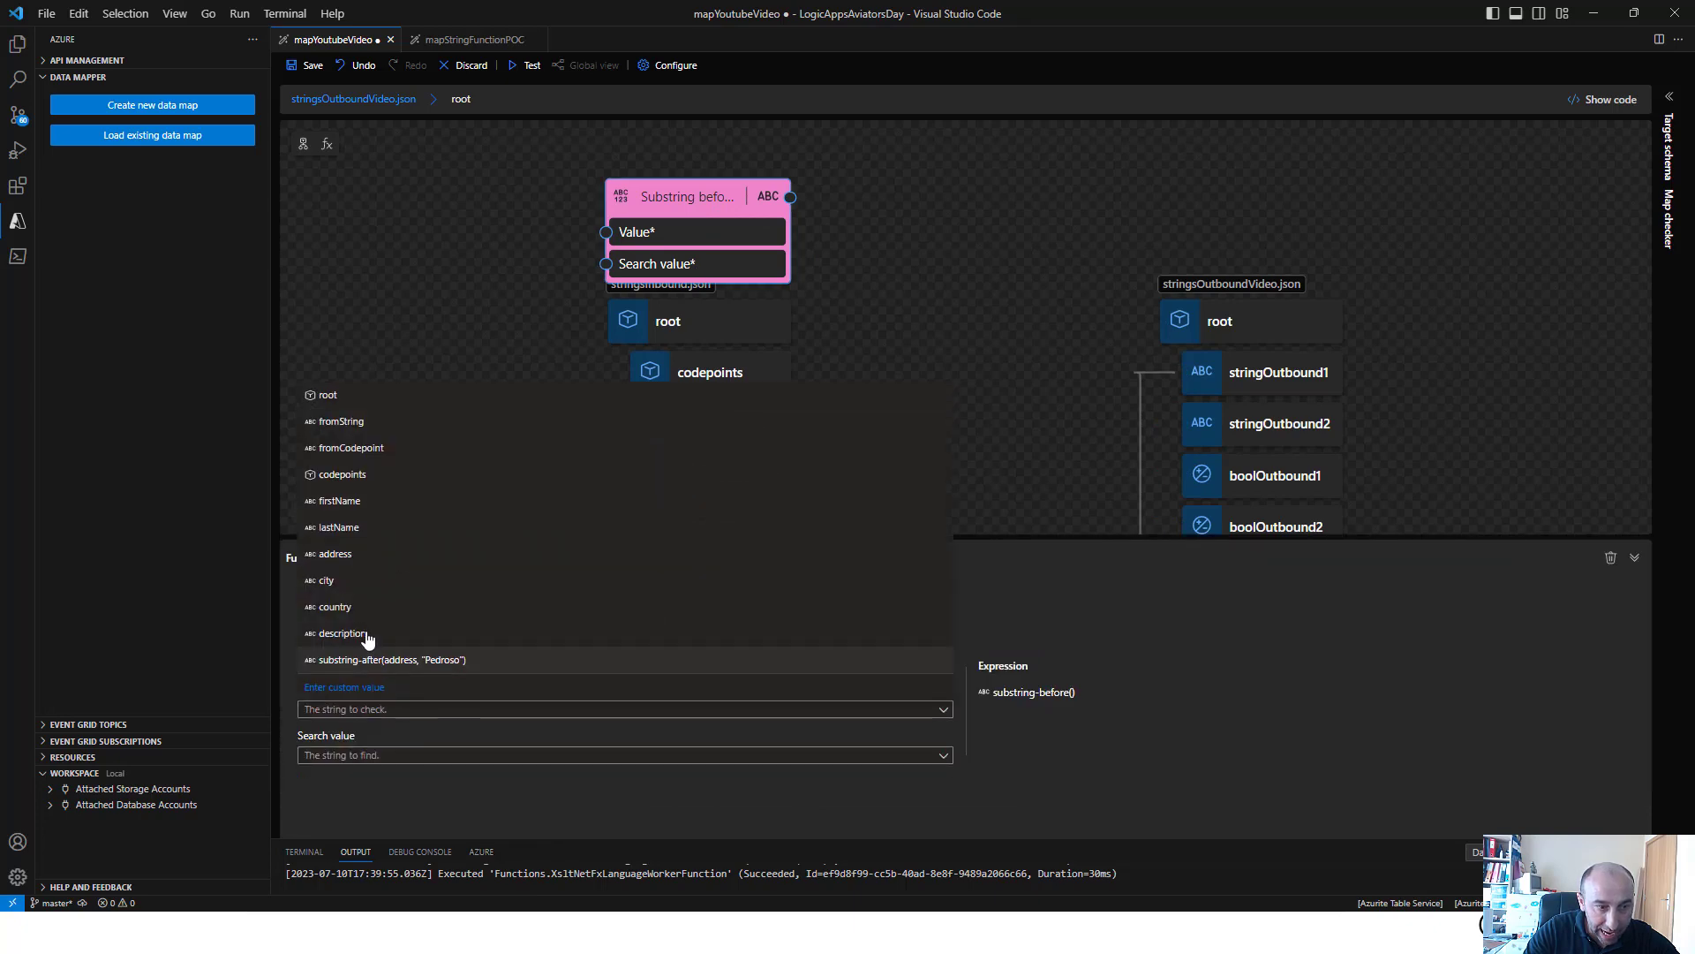
left_click(351, 554)
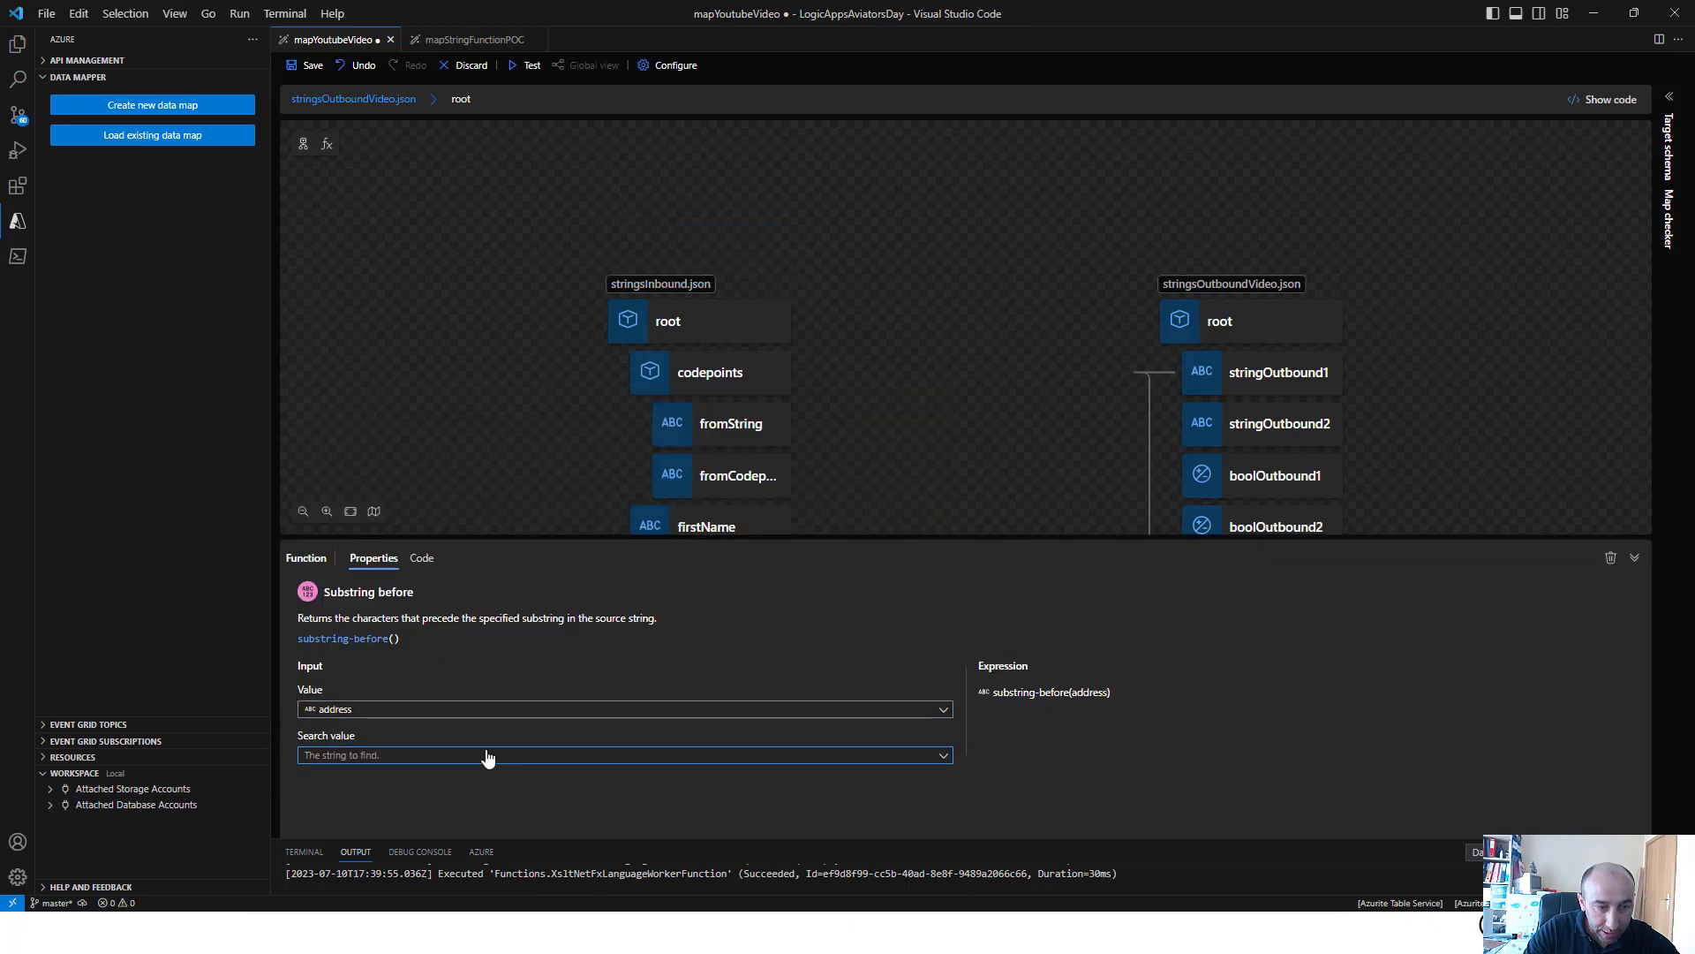
Set the Substring before function's search value to the custom value "," and map its output to stringOutbound2
left_click(488, 756)
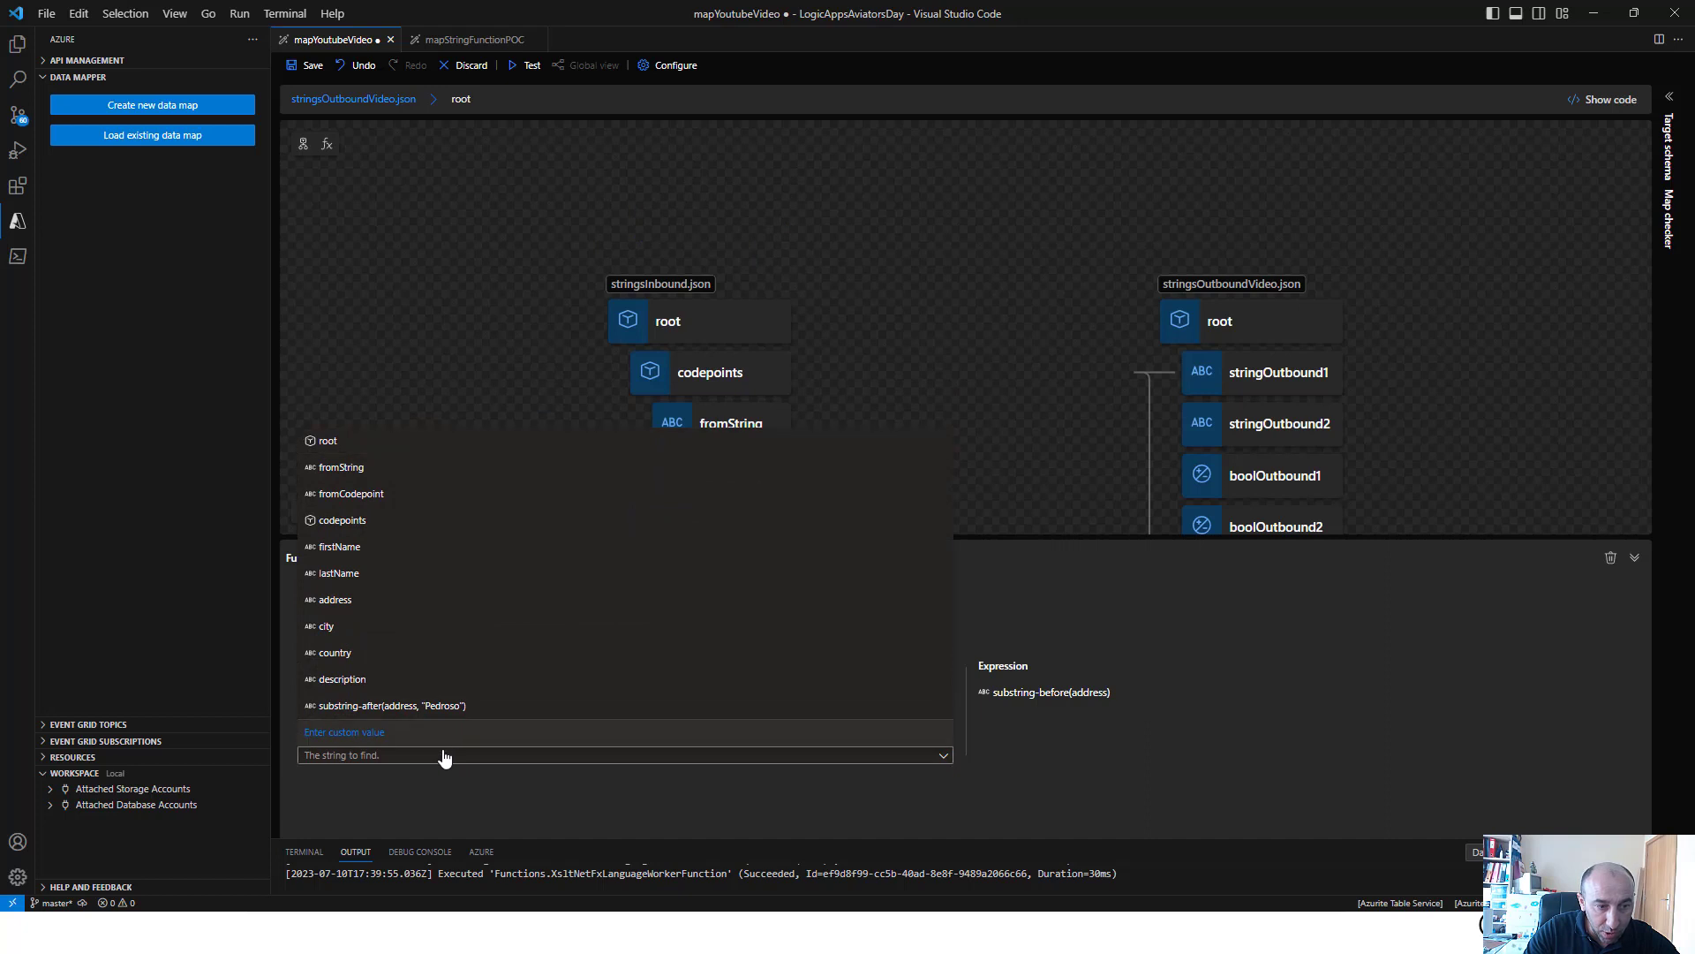
left_click(398, 734)
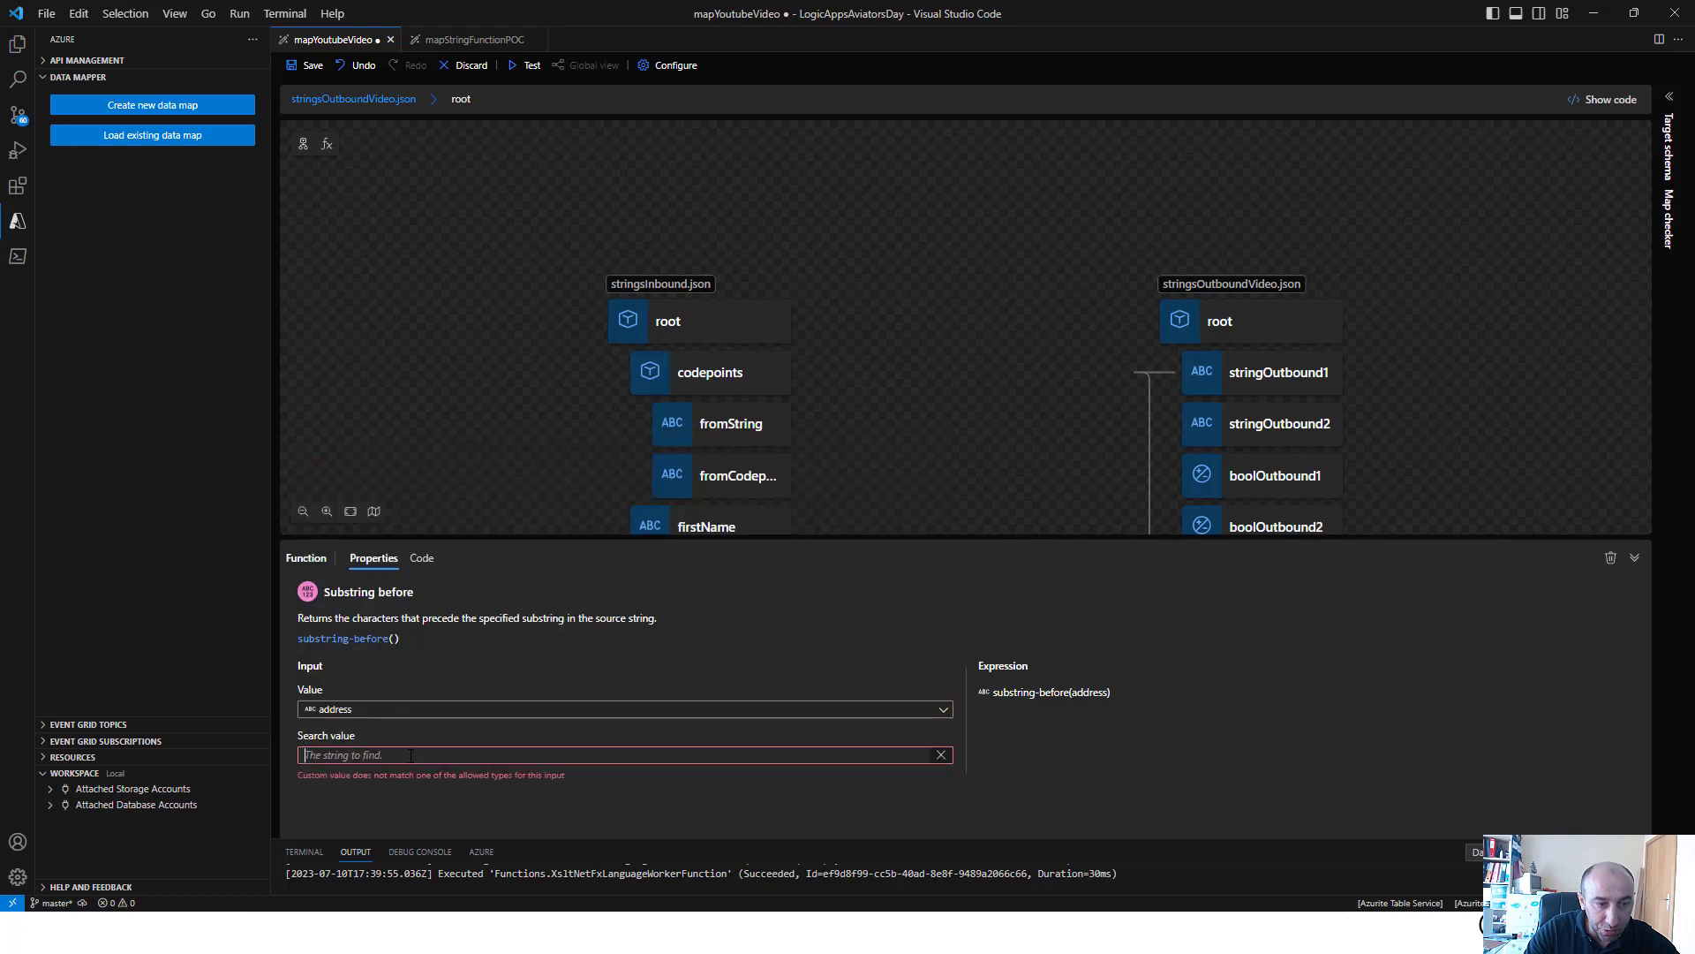
type("''")
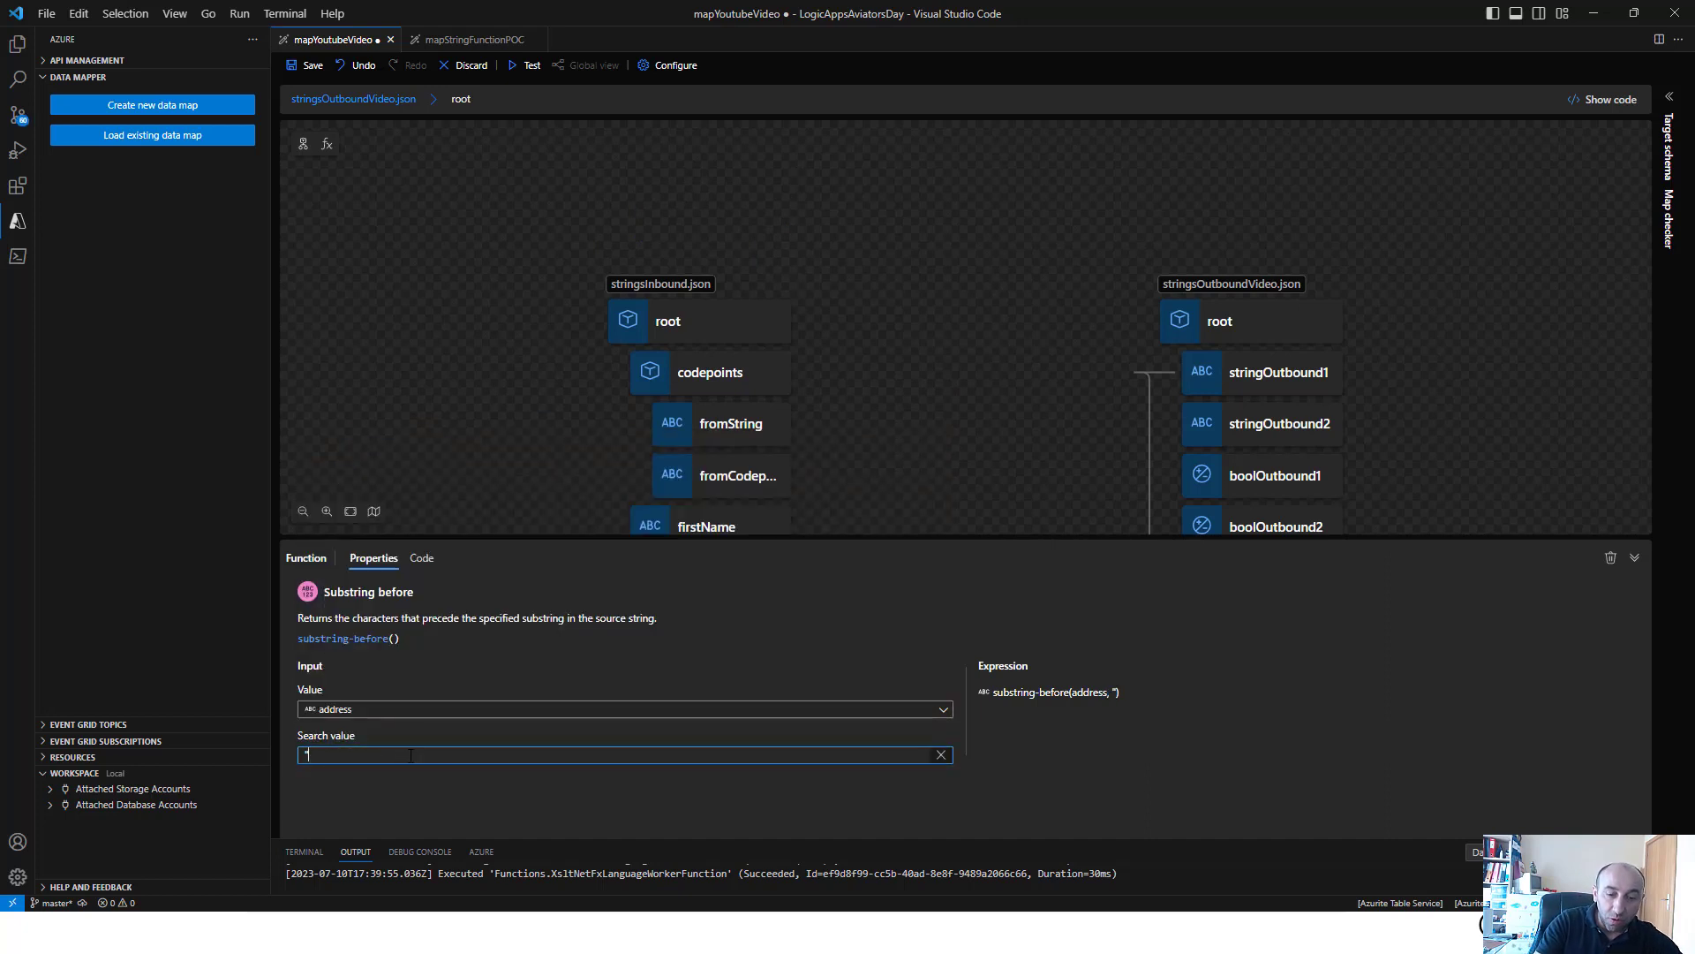
type(",\"")
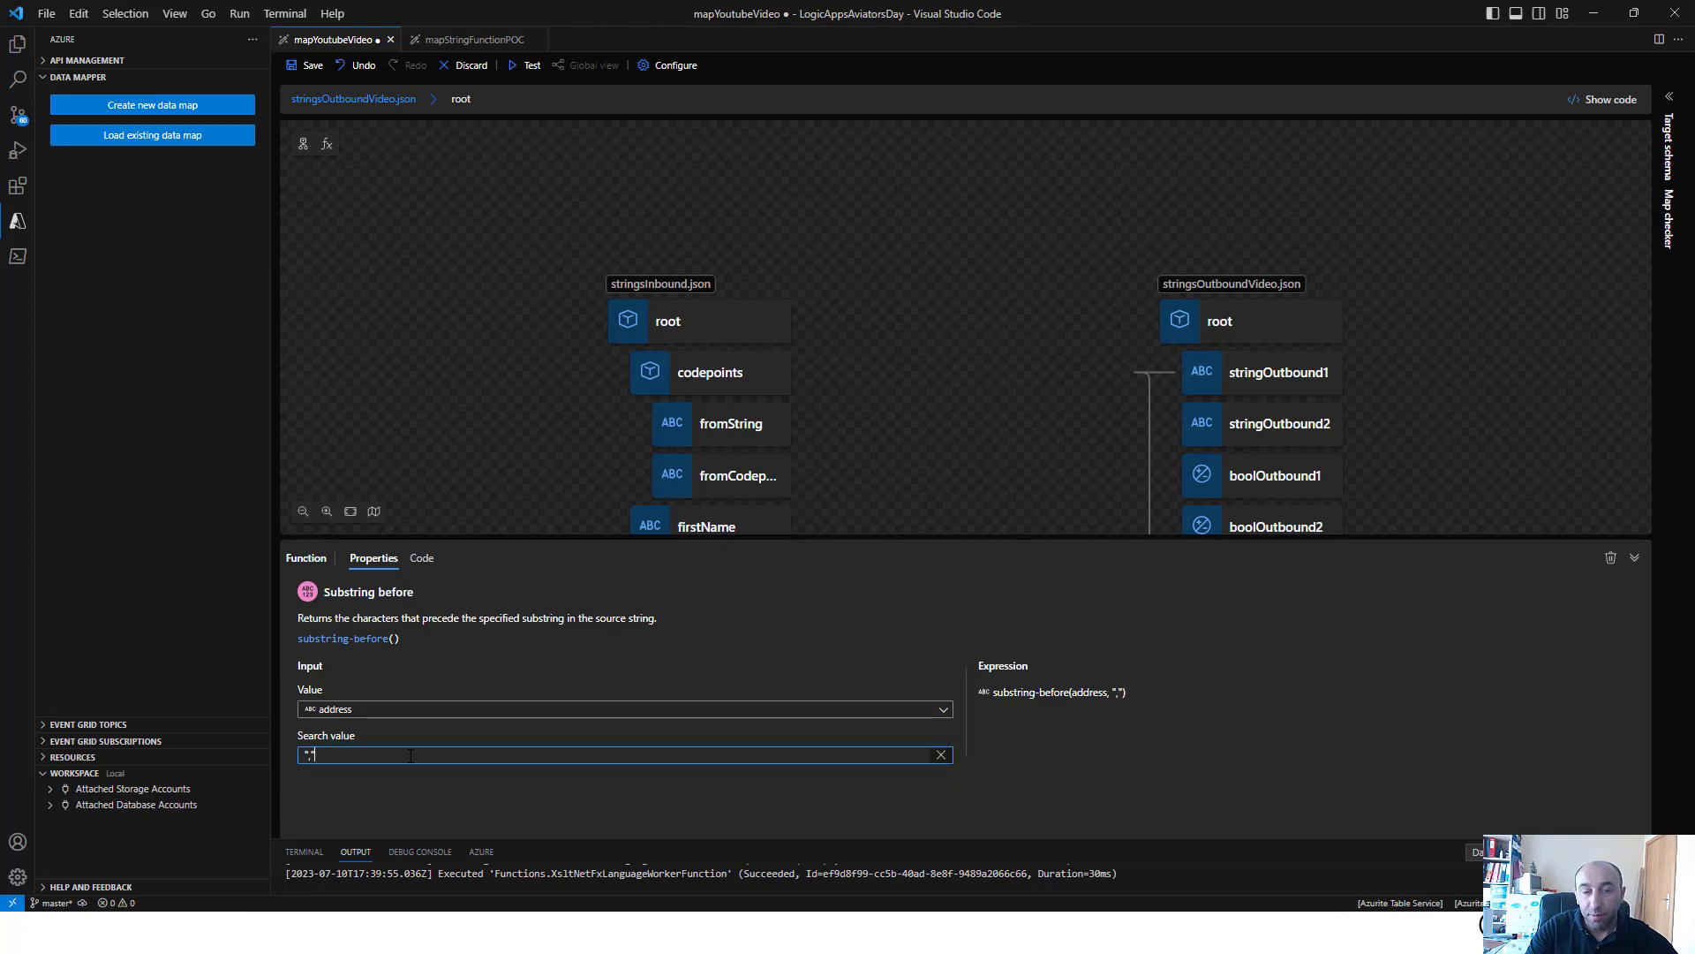
left_click(1007, 371)
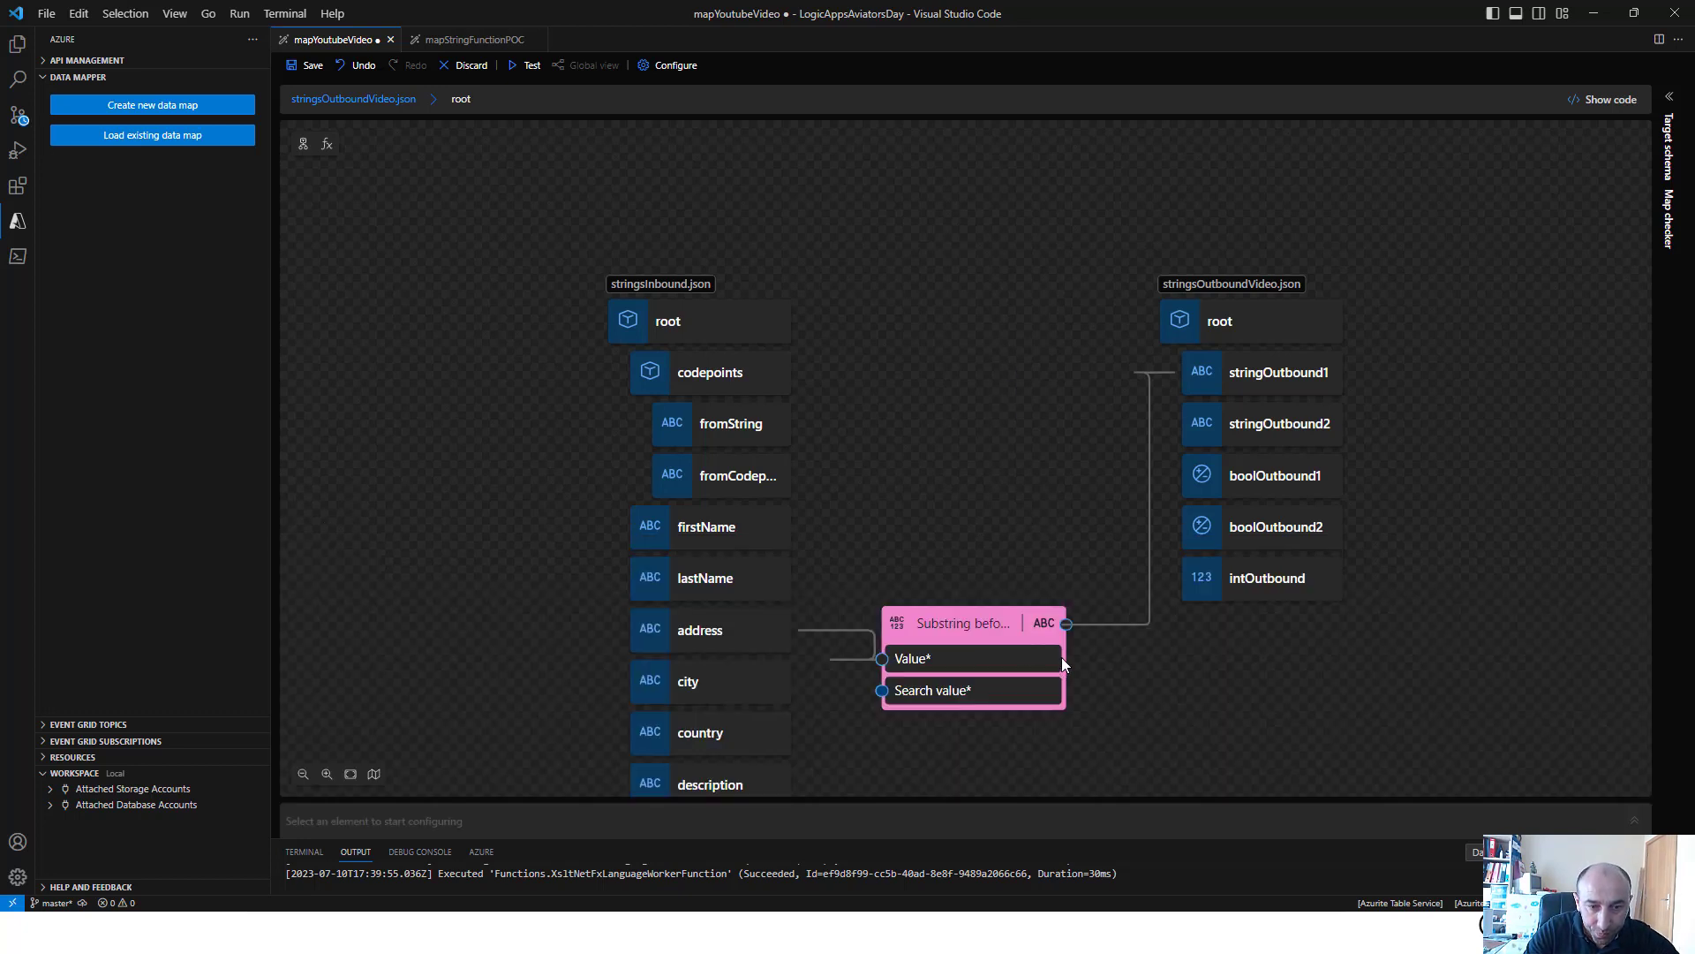
left_click_drag(1064, 622, 1188, 423)
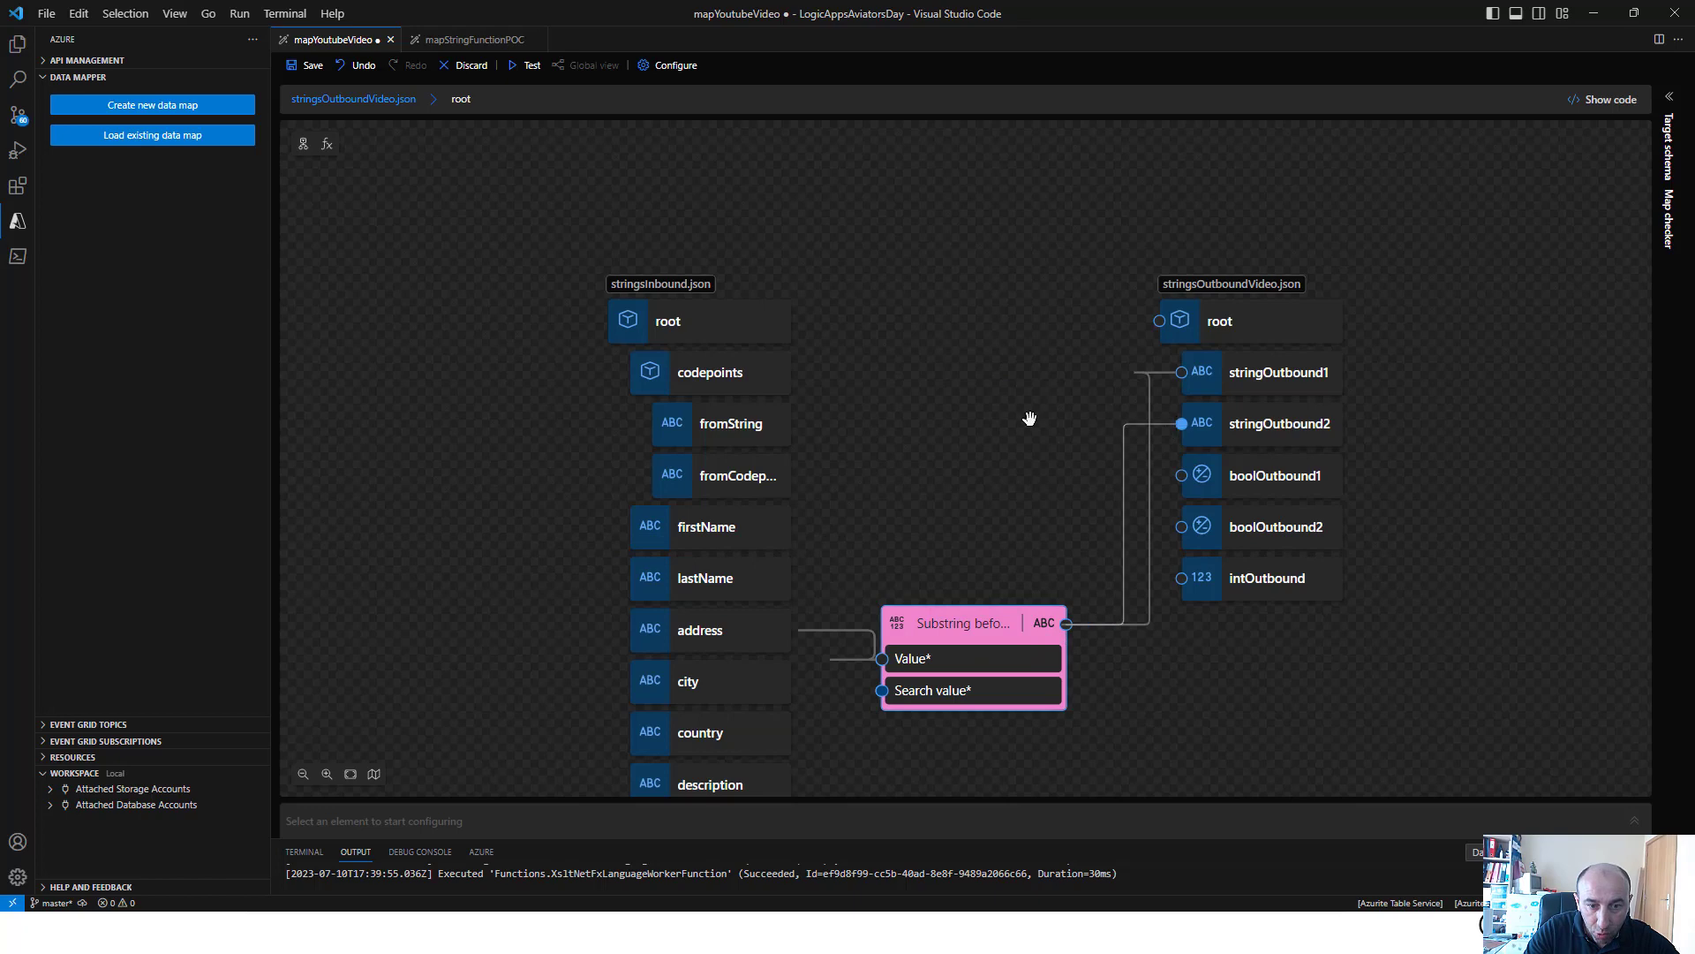
Save and test the map with the sample input, comparing both outbound strings with the input's address value
left_click(314, 66)
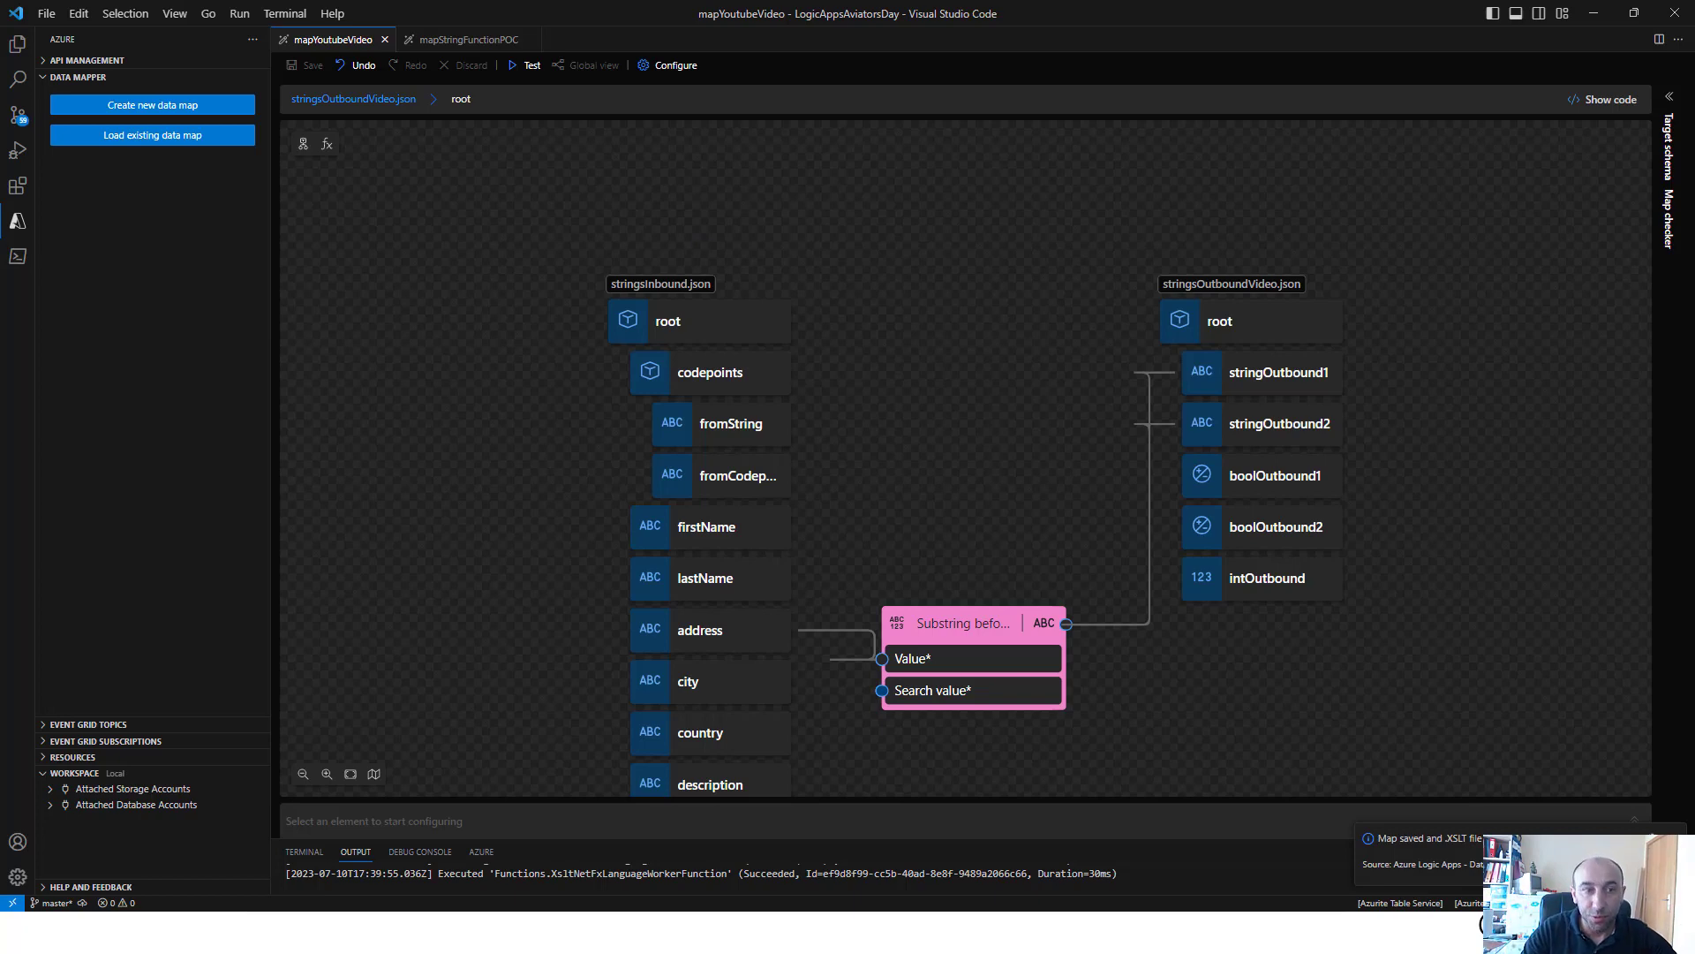
left_click(528, 65)
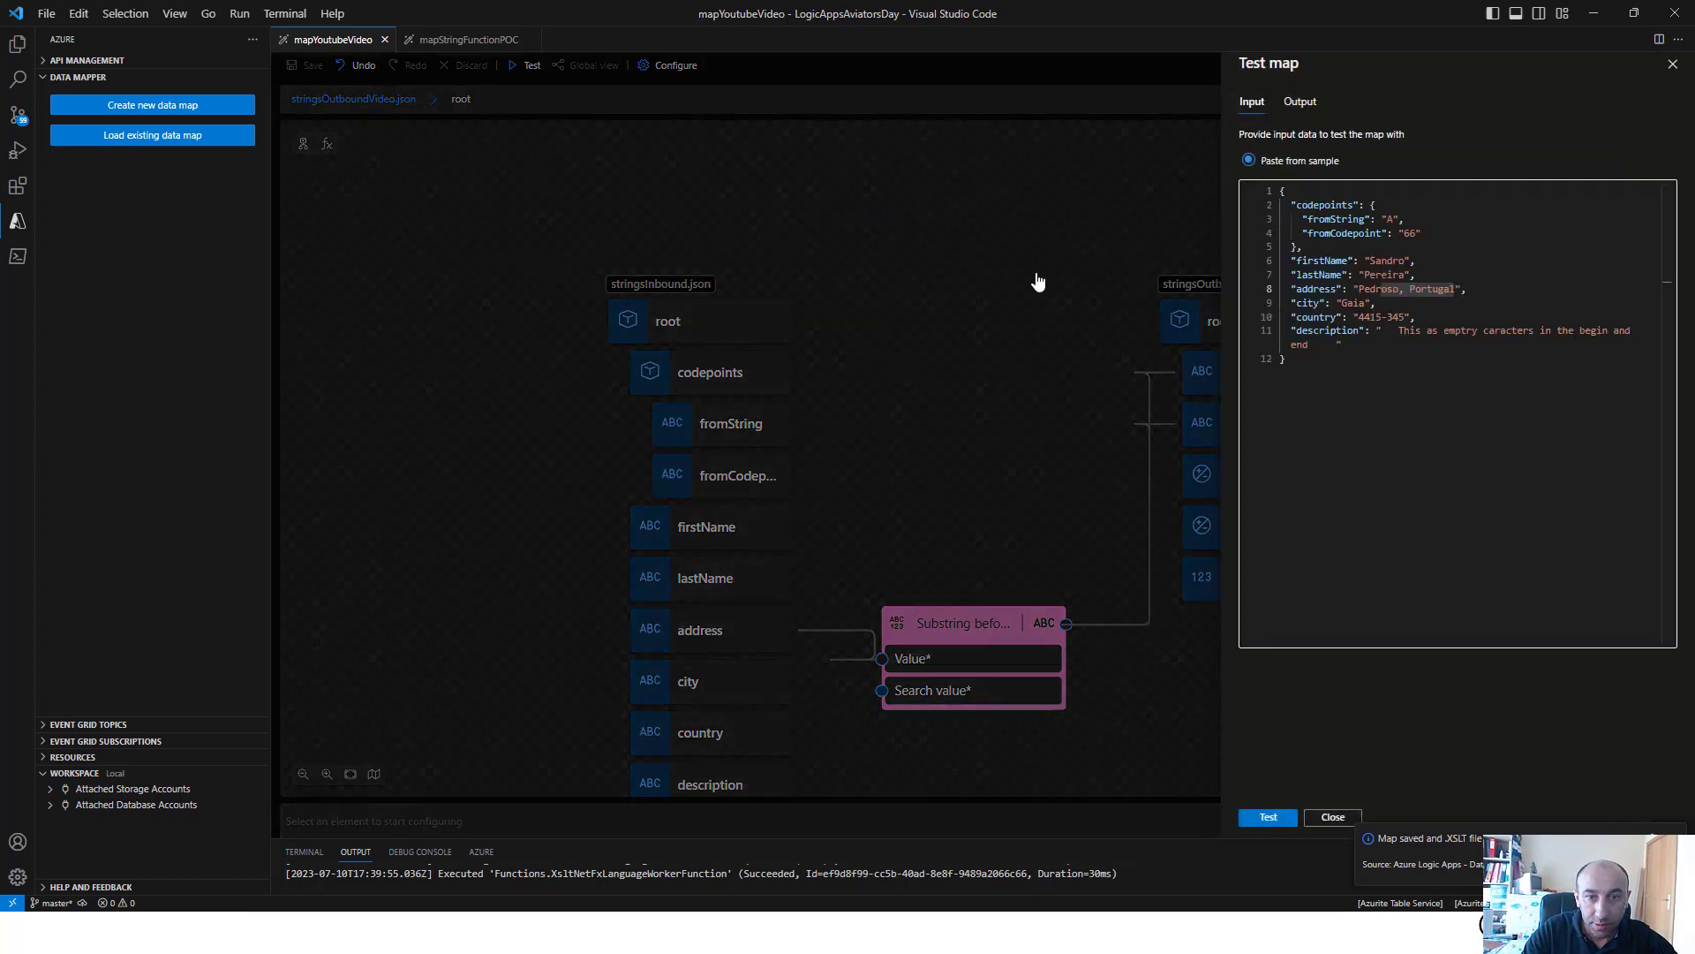
left_click(1286, 818)
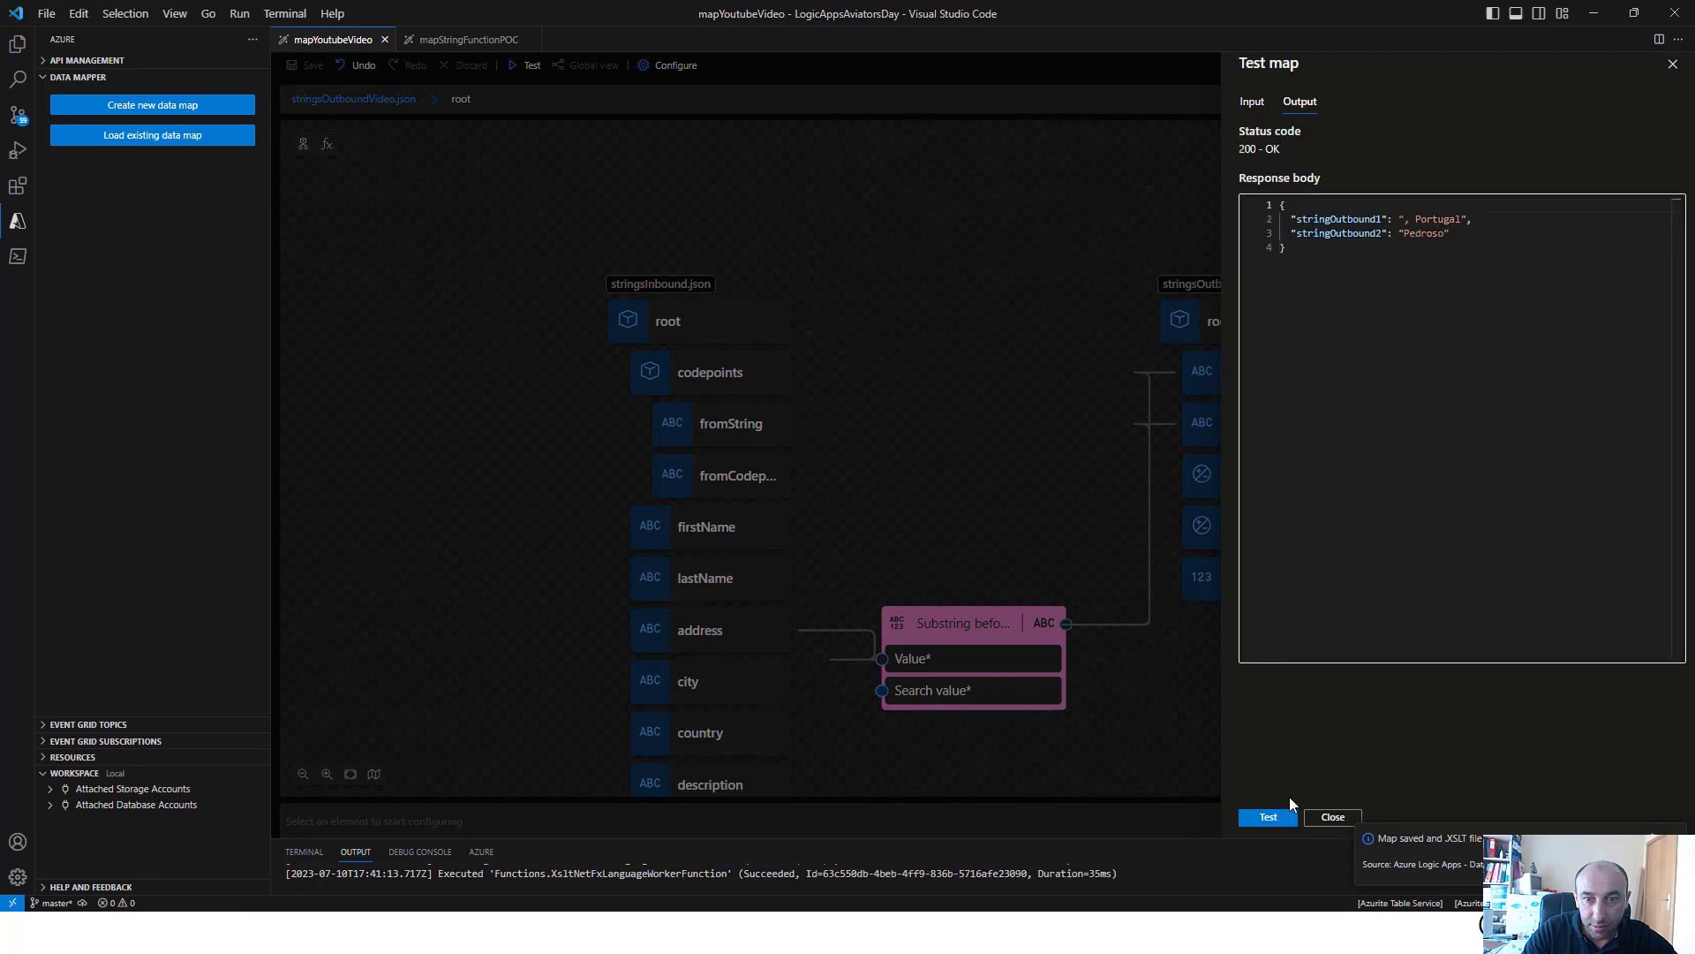
left_click_drag(1404, 219, 1416, 219)
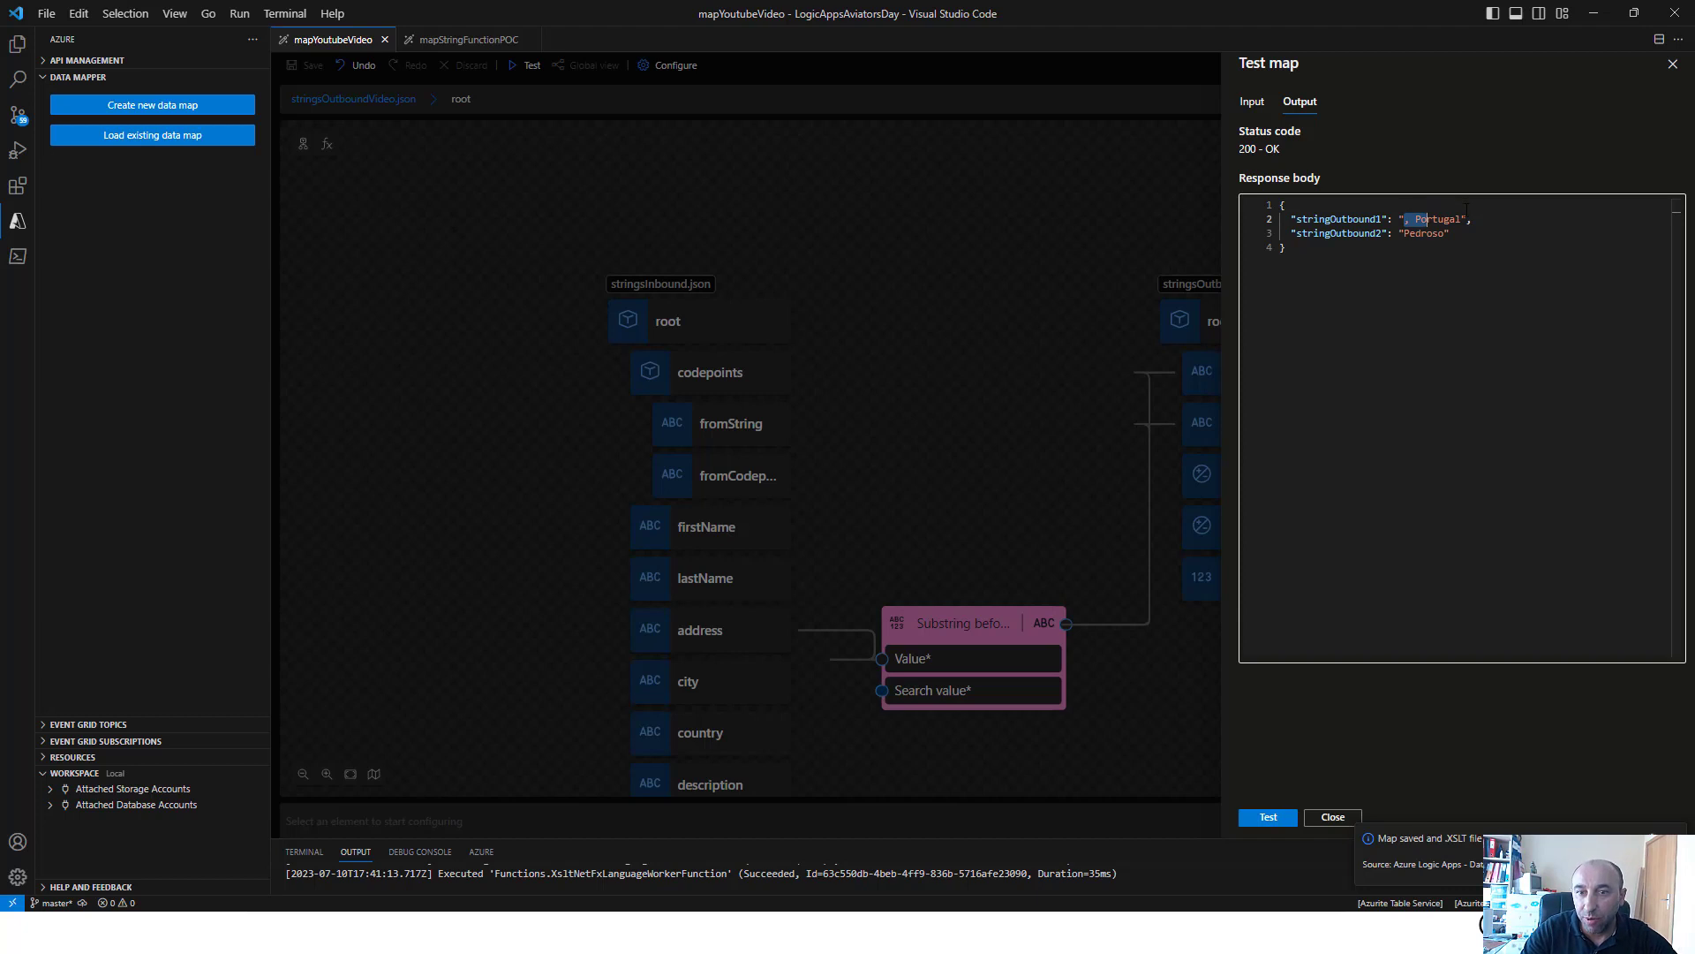
left_click_drag(1466, 209, 1463, 219)
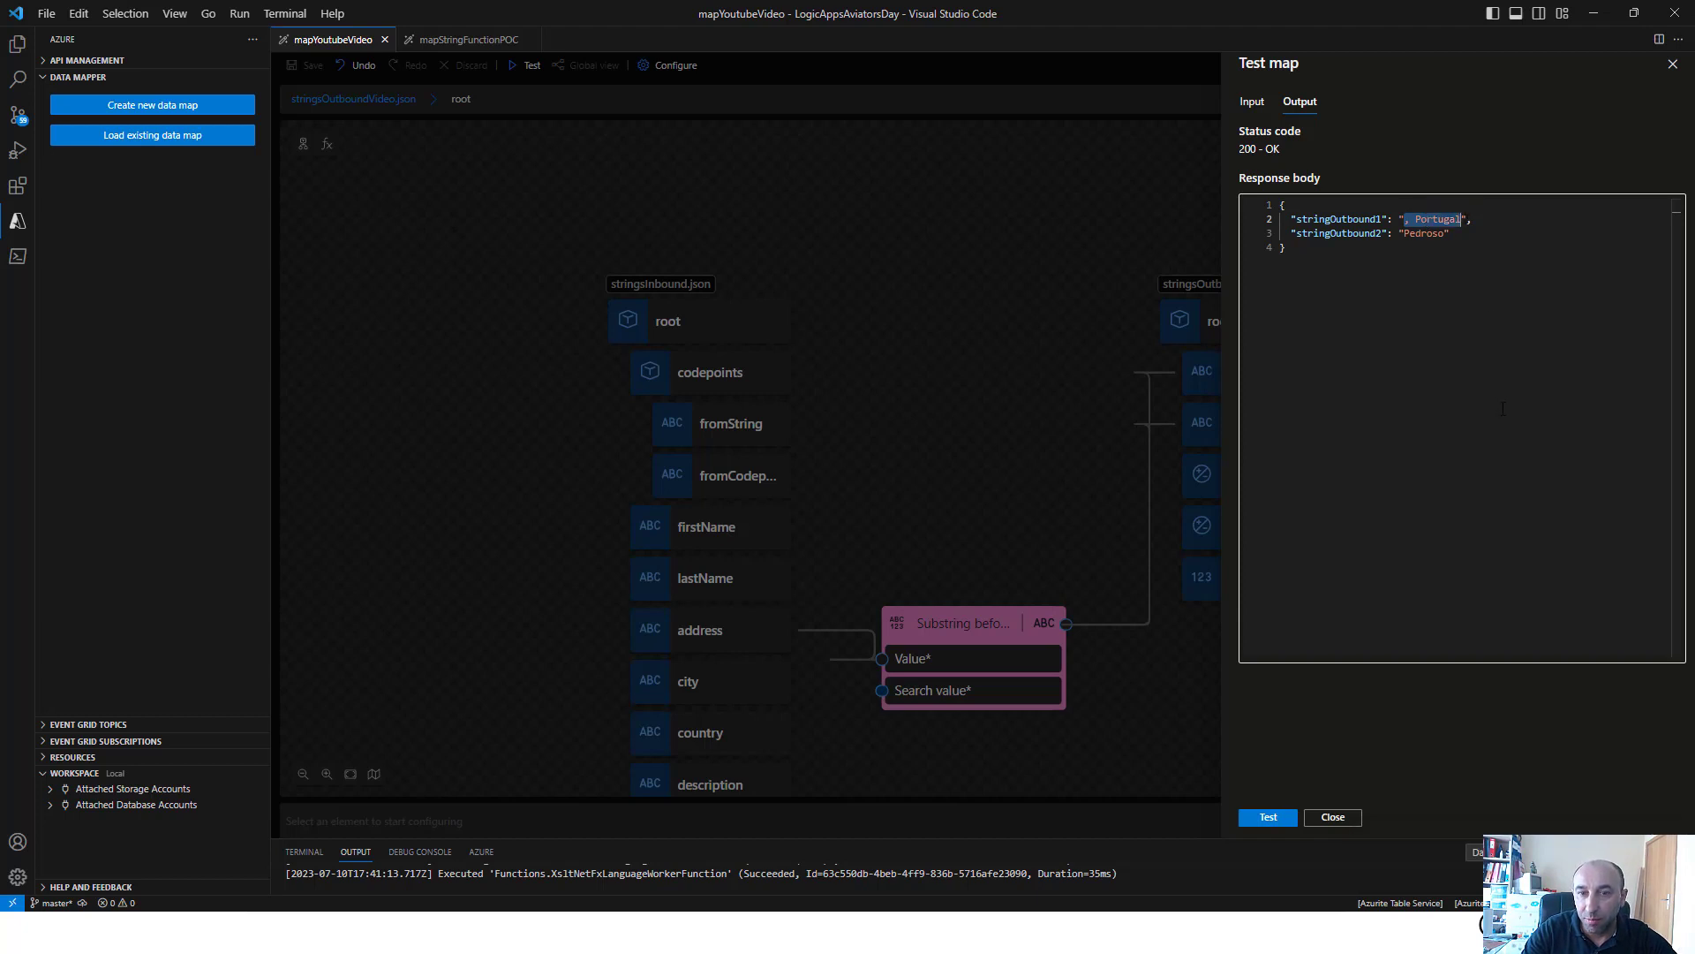
left_click(1421, 233)
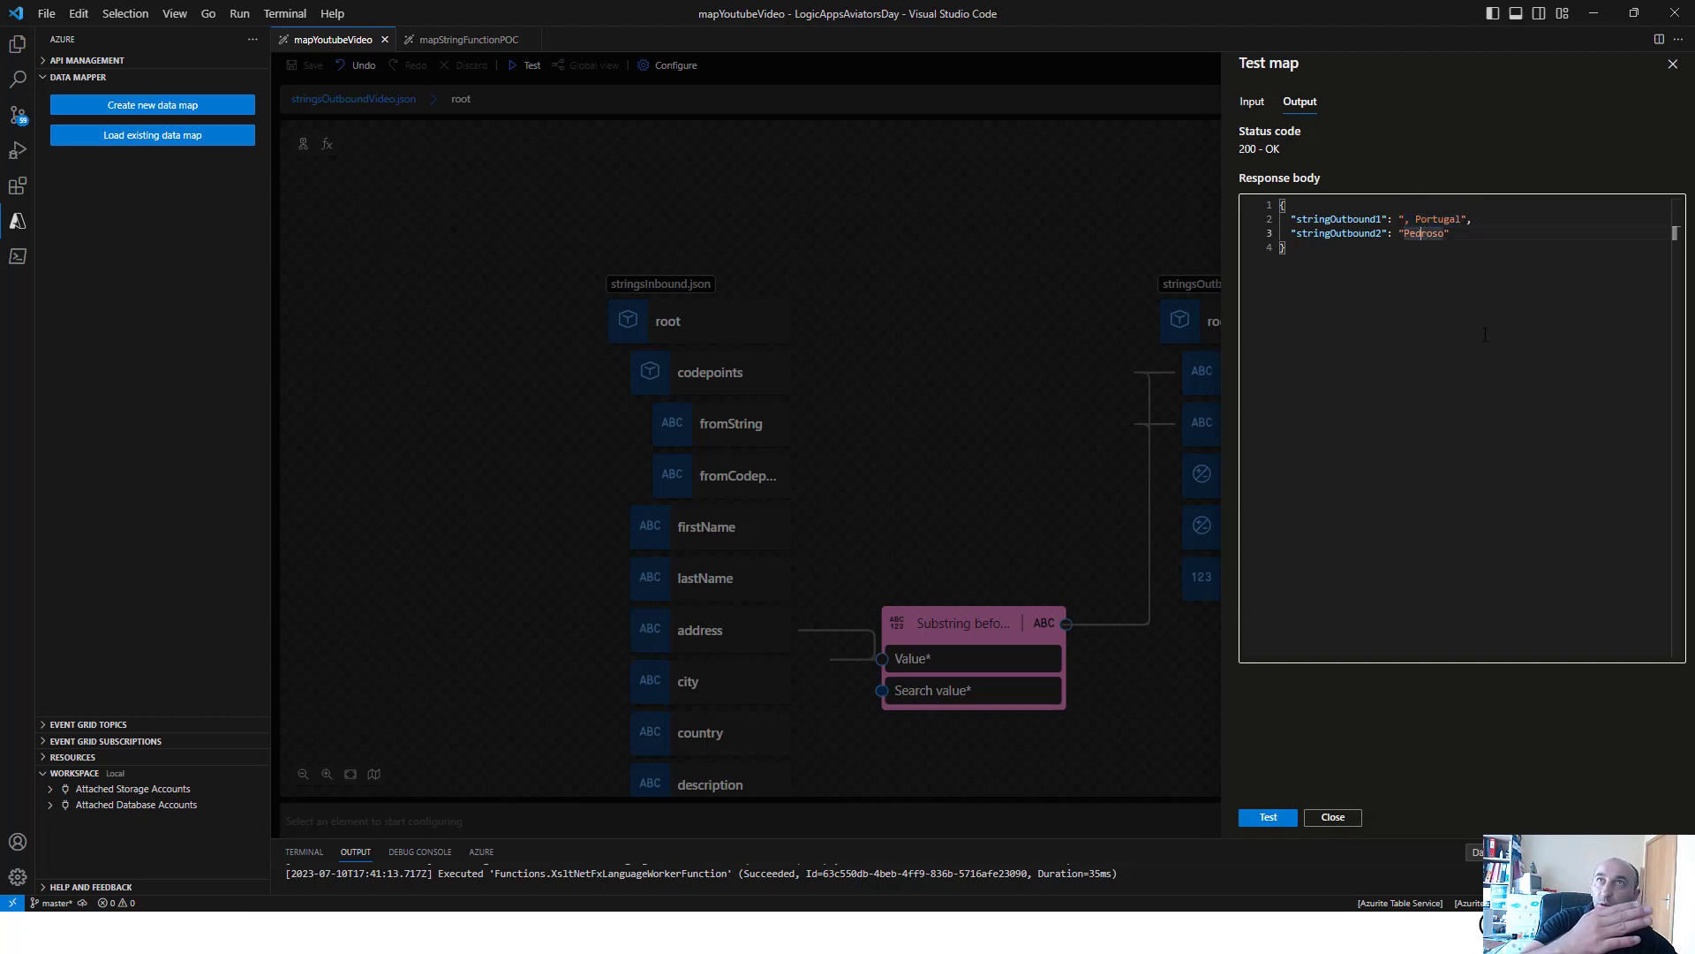
left_click(1252, 102)
left_click_drag(1352, 288, 1467, 292)
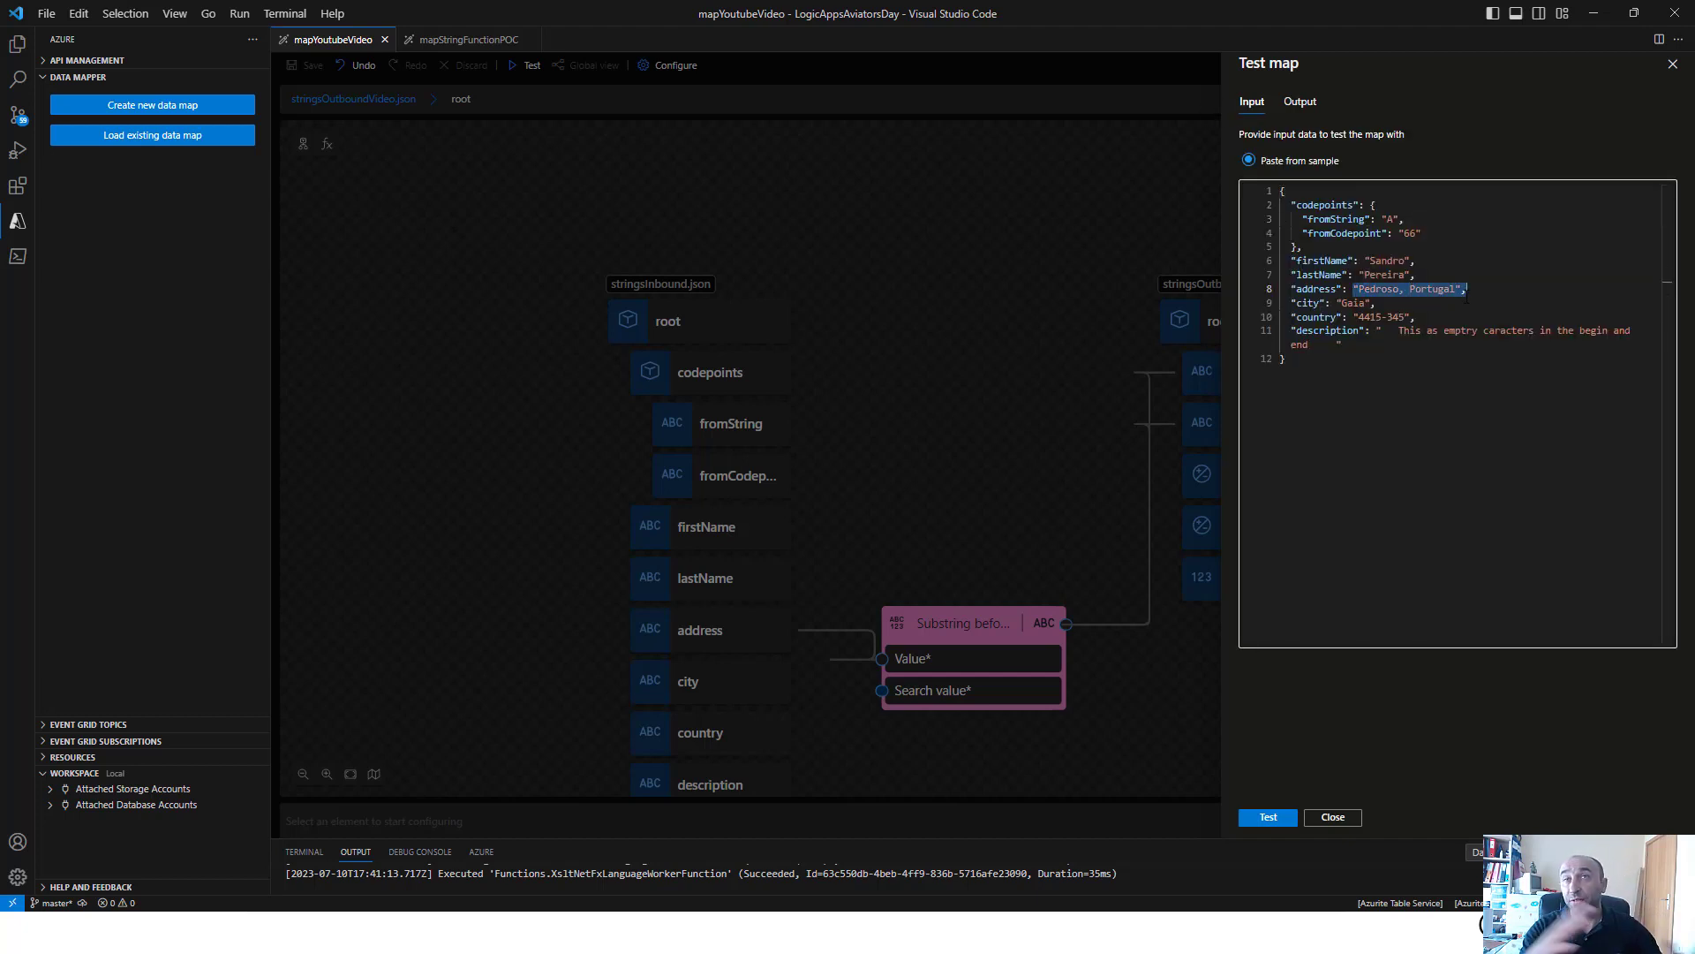
Close the map test and delete the Substring before and Substring after functions from the canvas
left_click(962, 484)
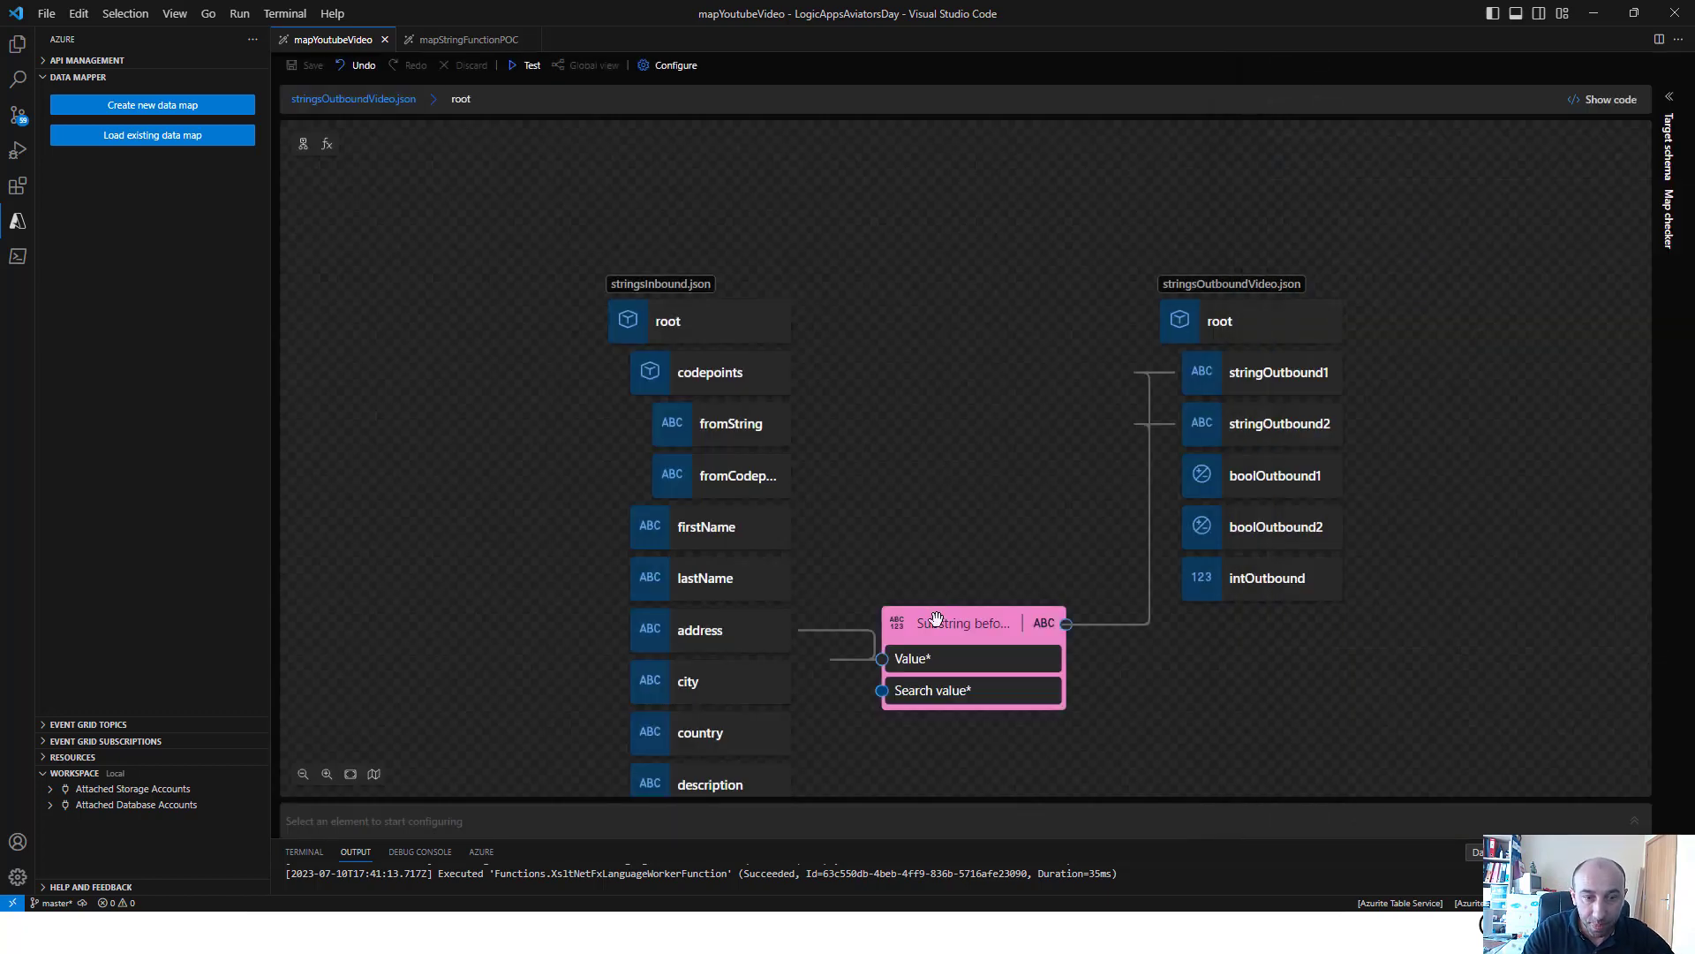
right_click(939, 625)
left_click(969, 634)
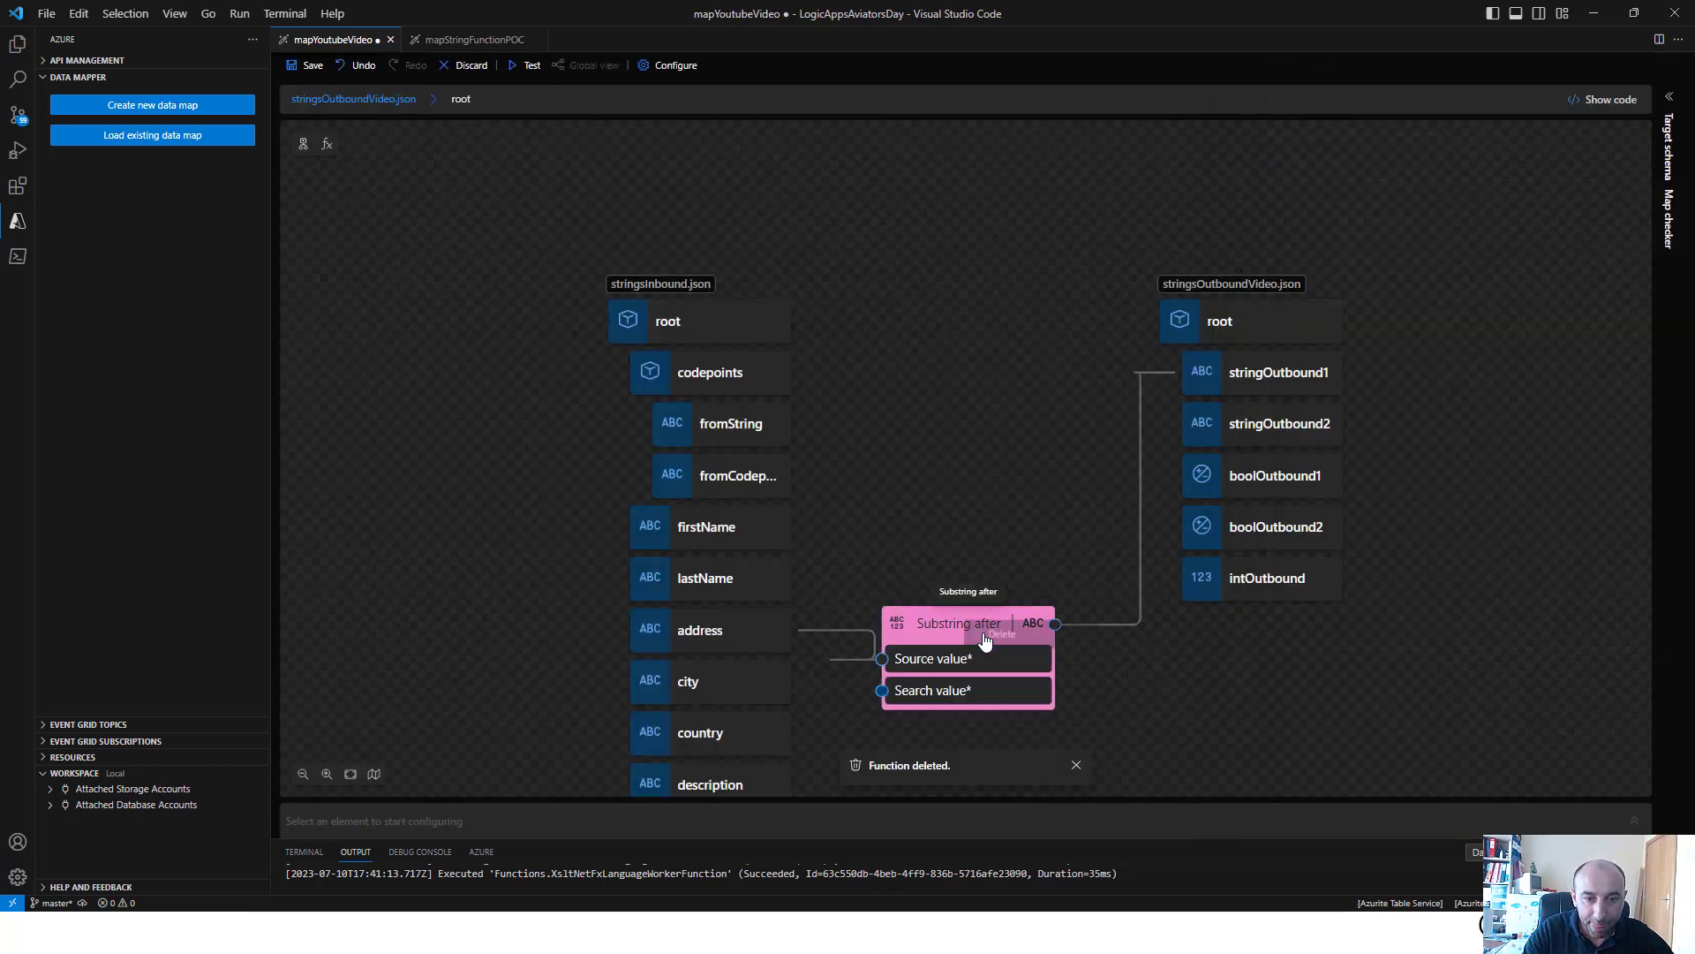
Add the Trim function to the canvas and open its properties
left_click(326, 144)
scroll(481, 370, "down", 5)
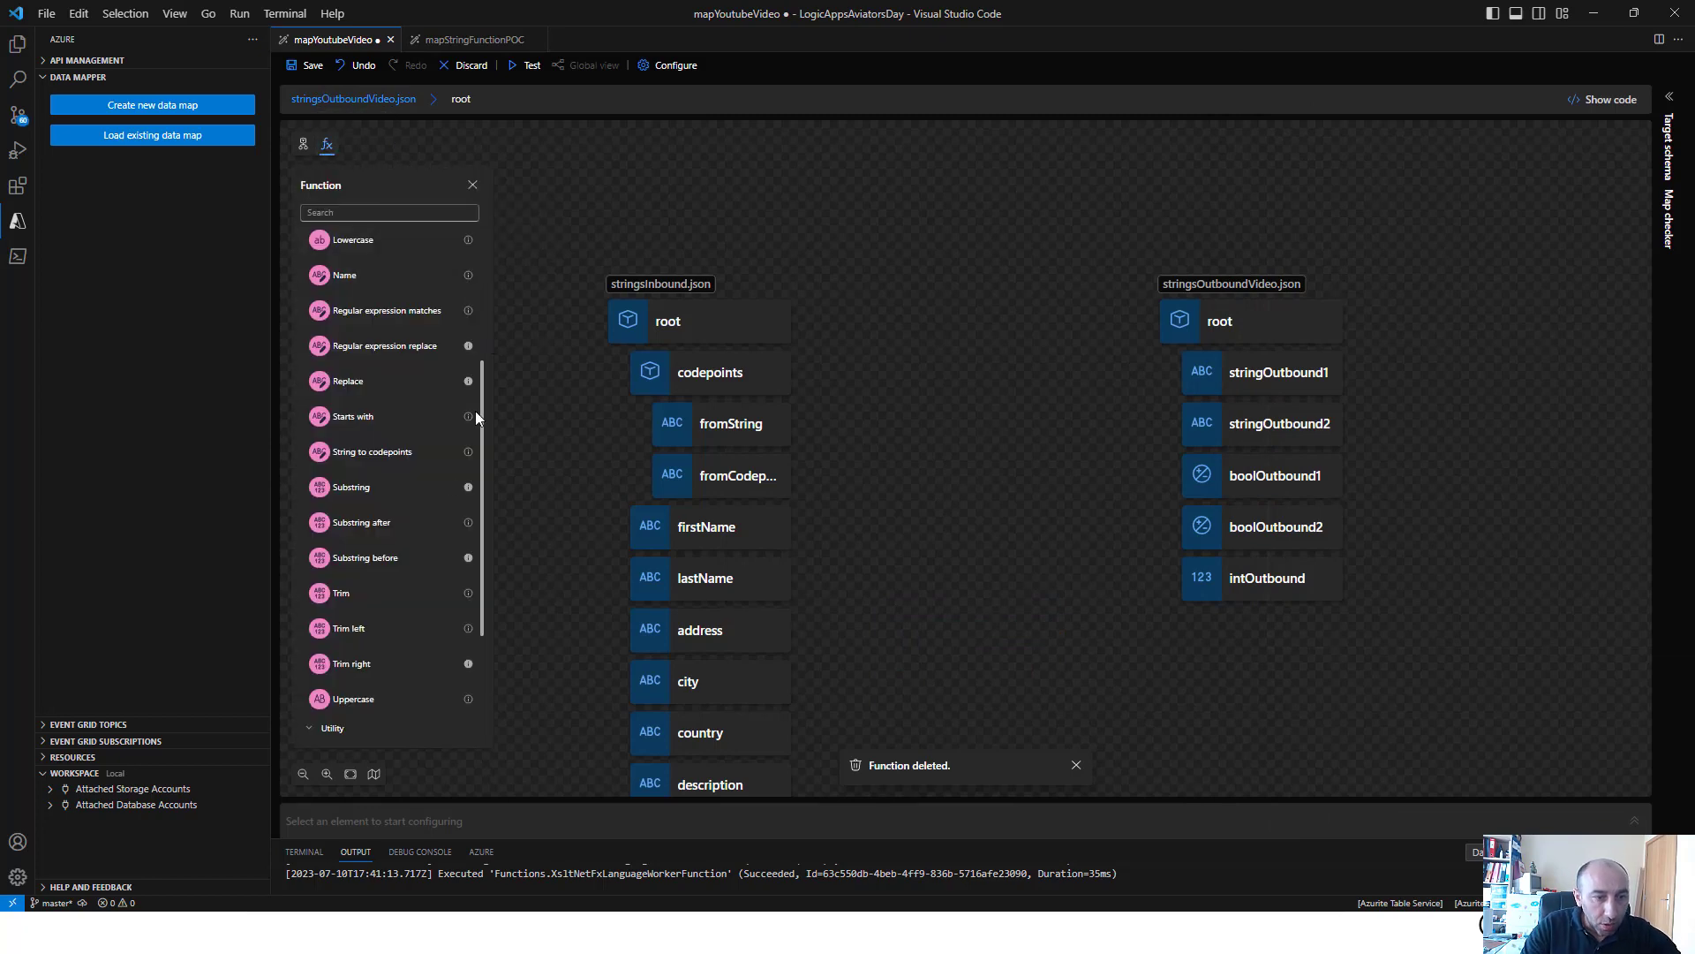
left_click(416, 595)
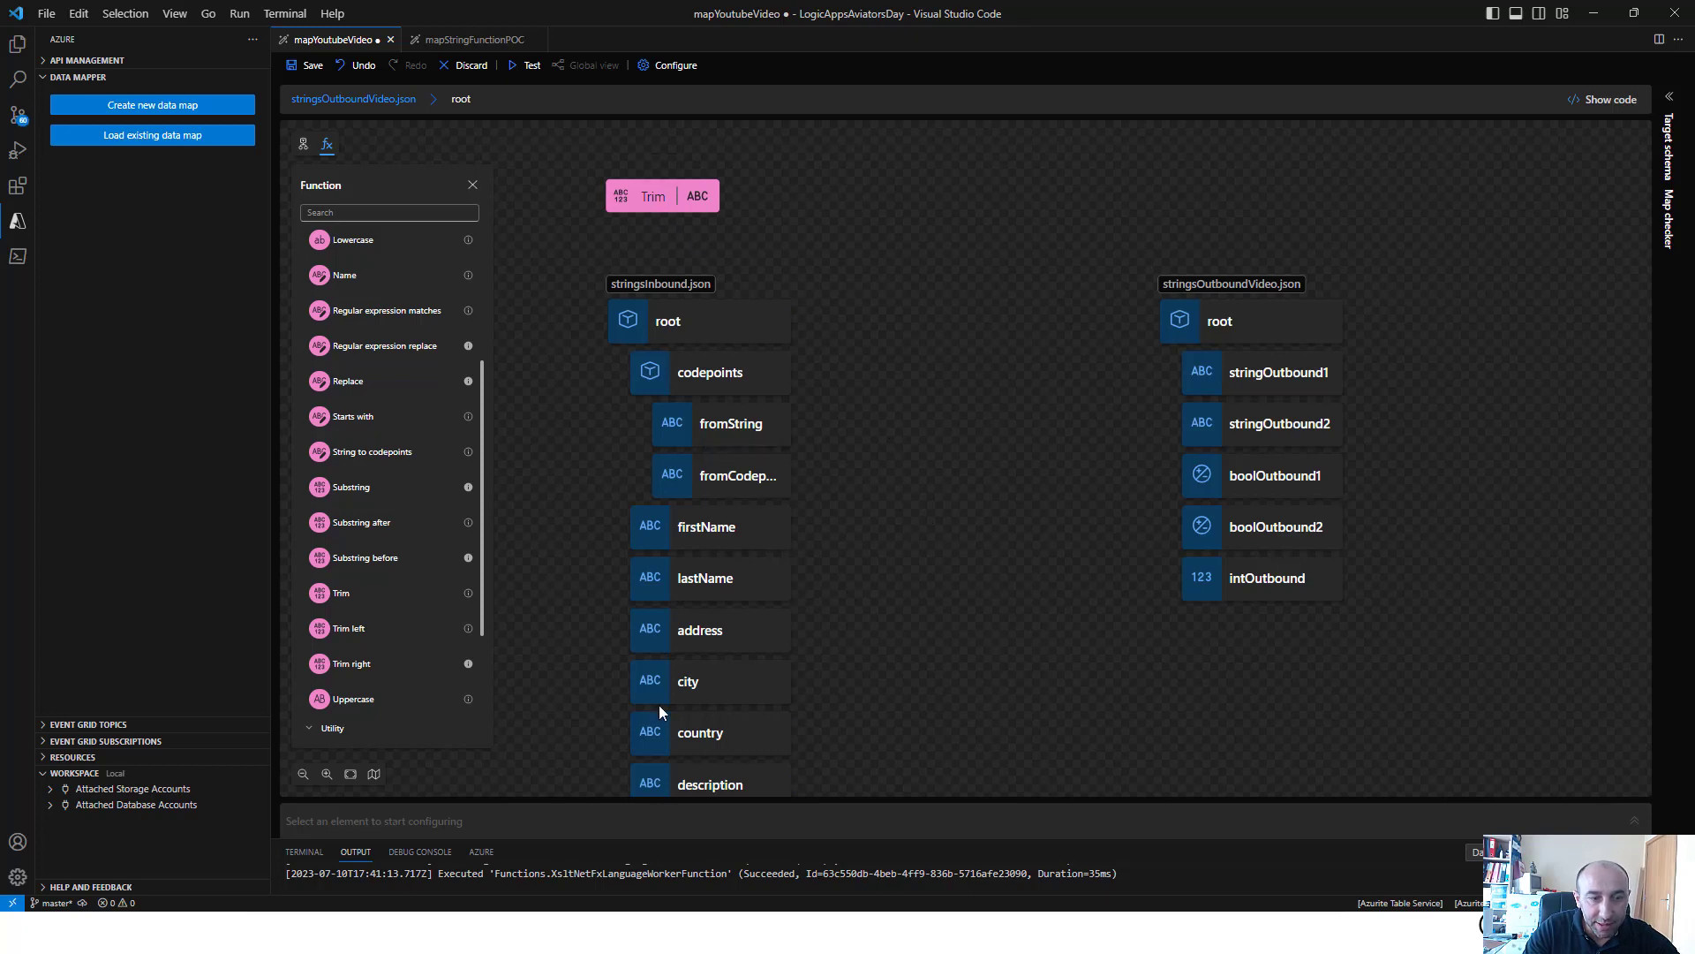
left_click(649, 218)
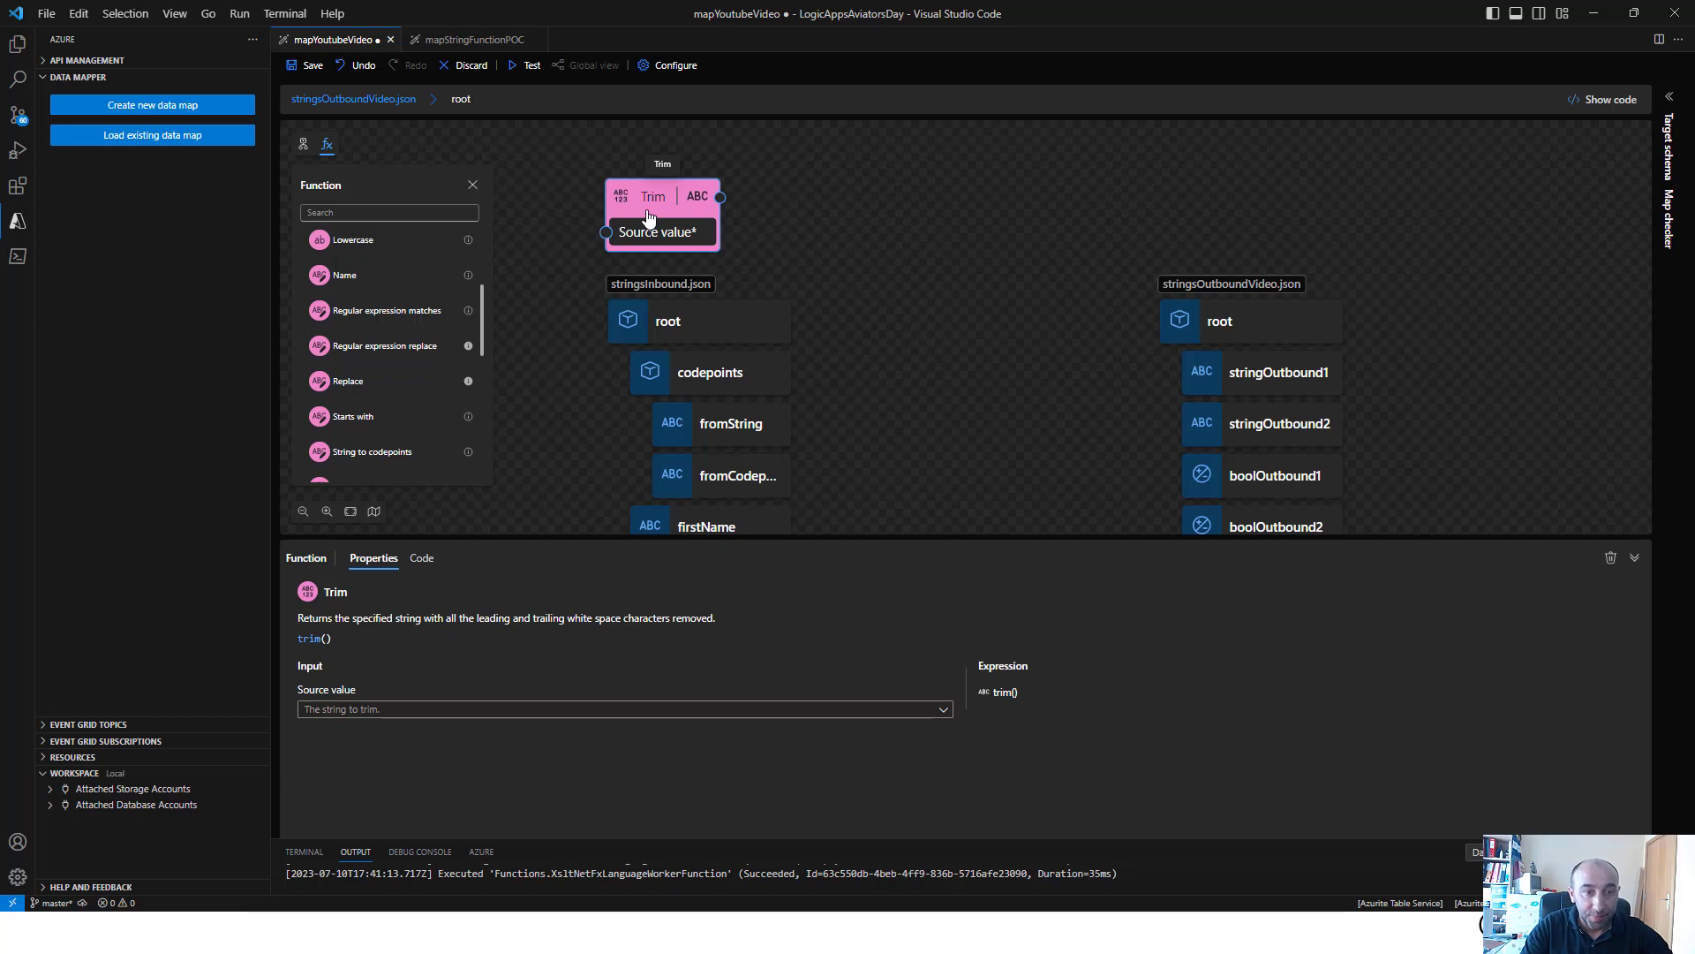
Set the Trim function's source value to description and map its output to stringOutbound2
left_click(557, 712)
left_click(695, 660)
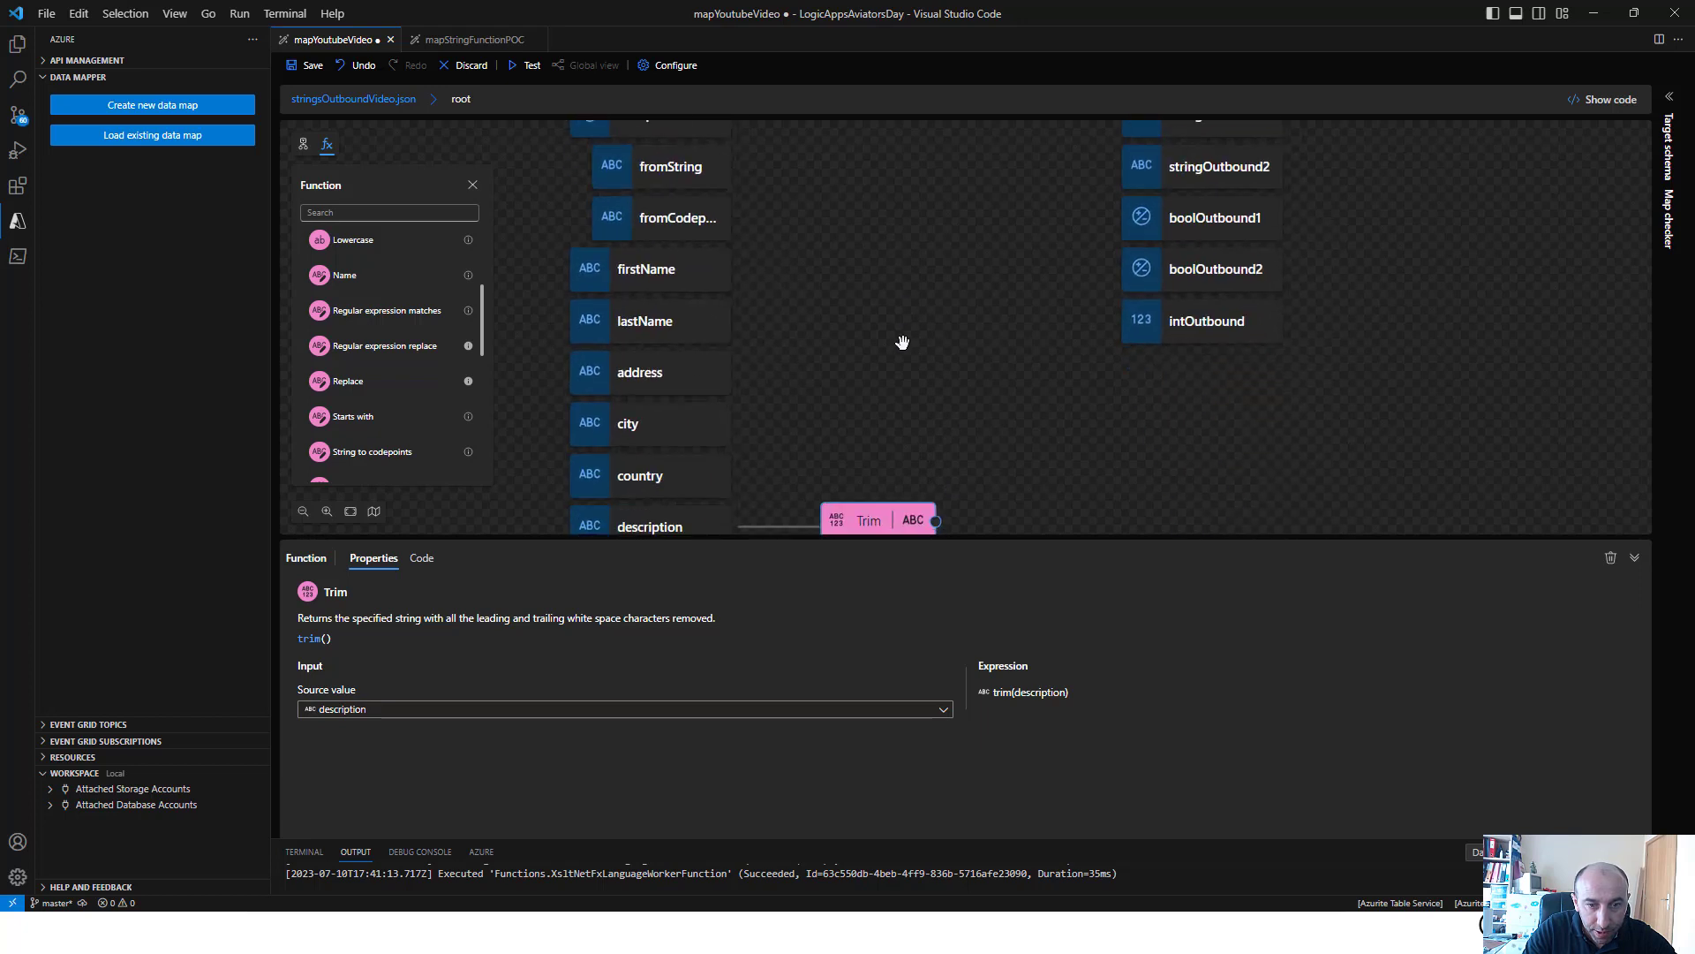
left_click_drag(935, 522, 1106, 151)
left_click(915, 220)
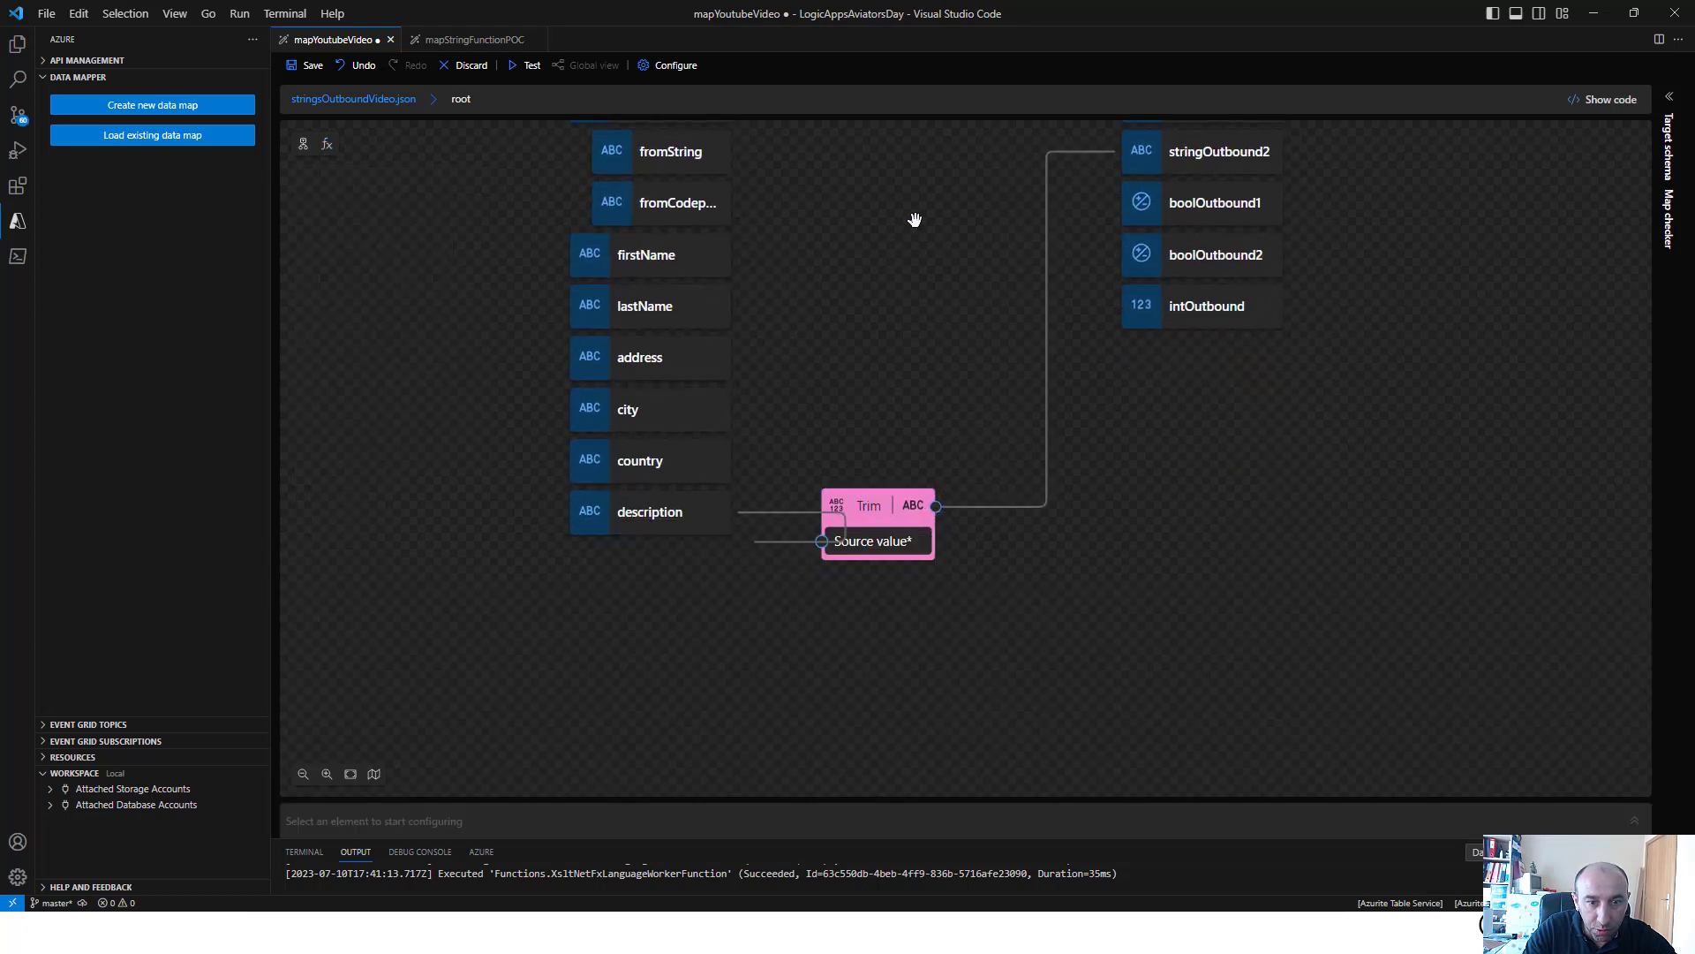
Save the map and test it with the sample input, checking the leading and trailing spaces in the description value
left_click(309, 67)
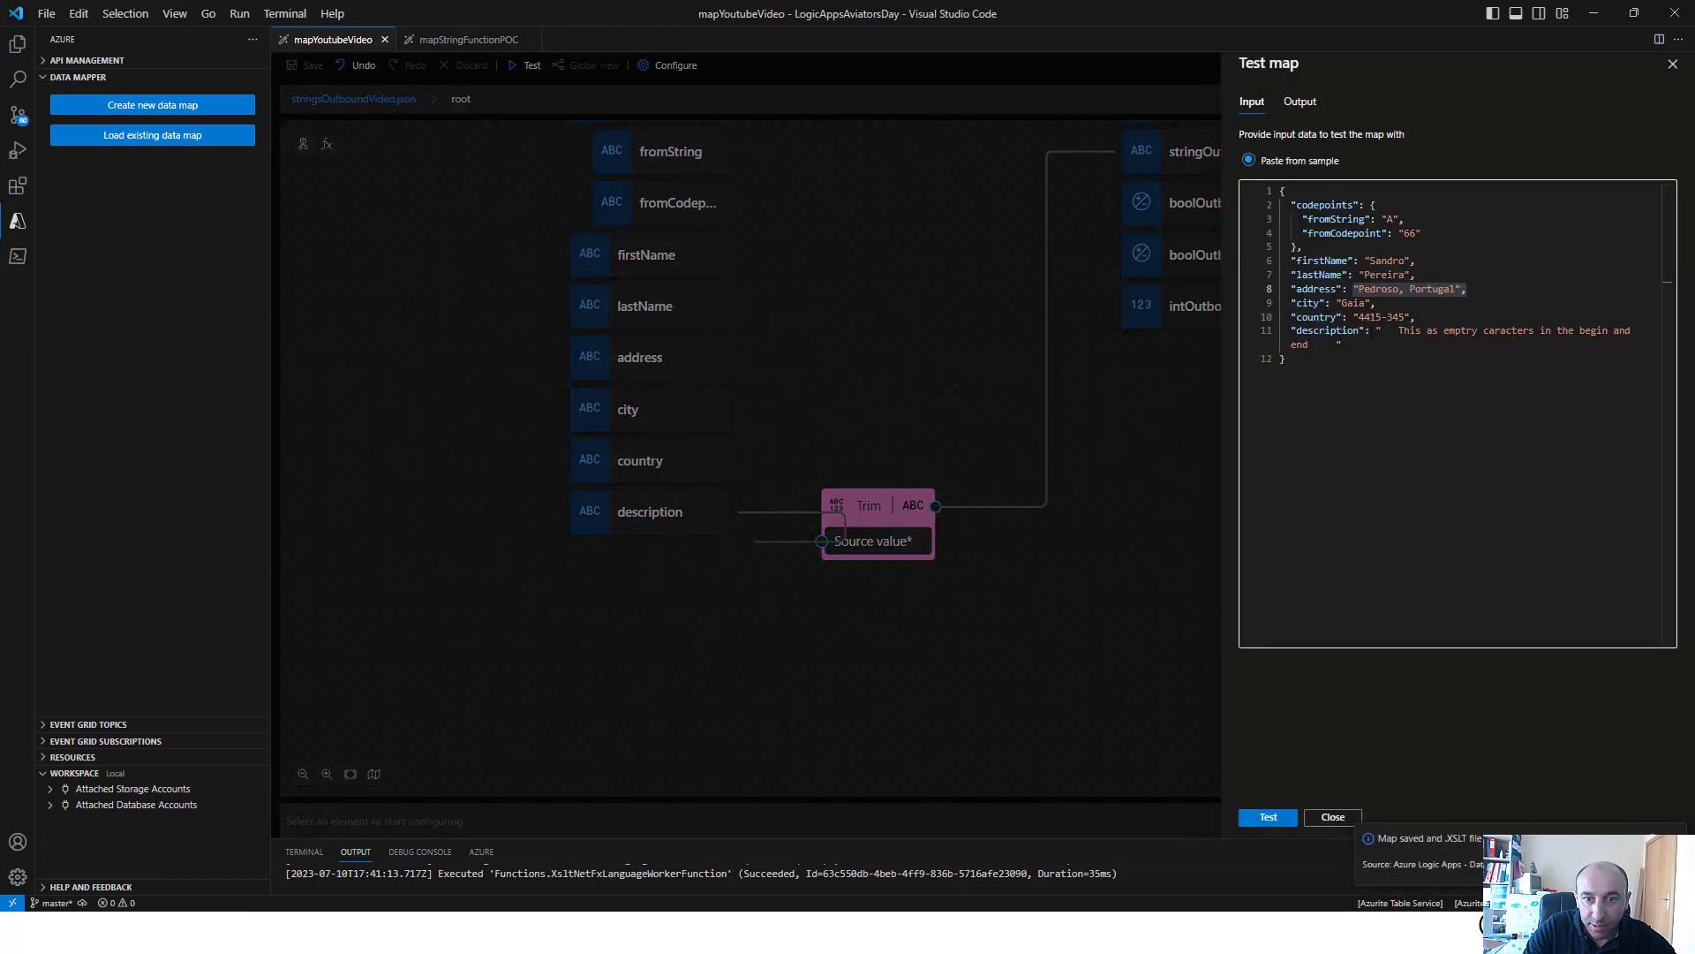
left_click(1377, 332)
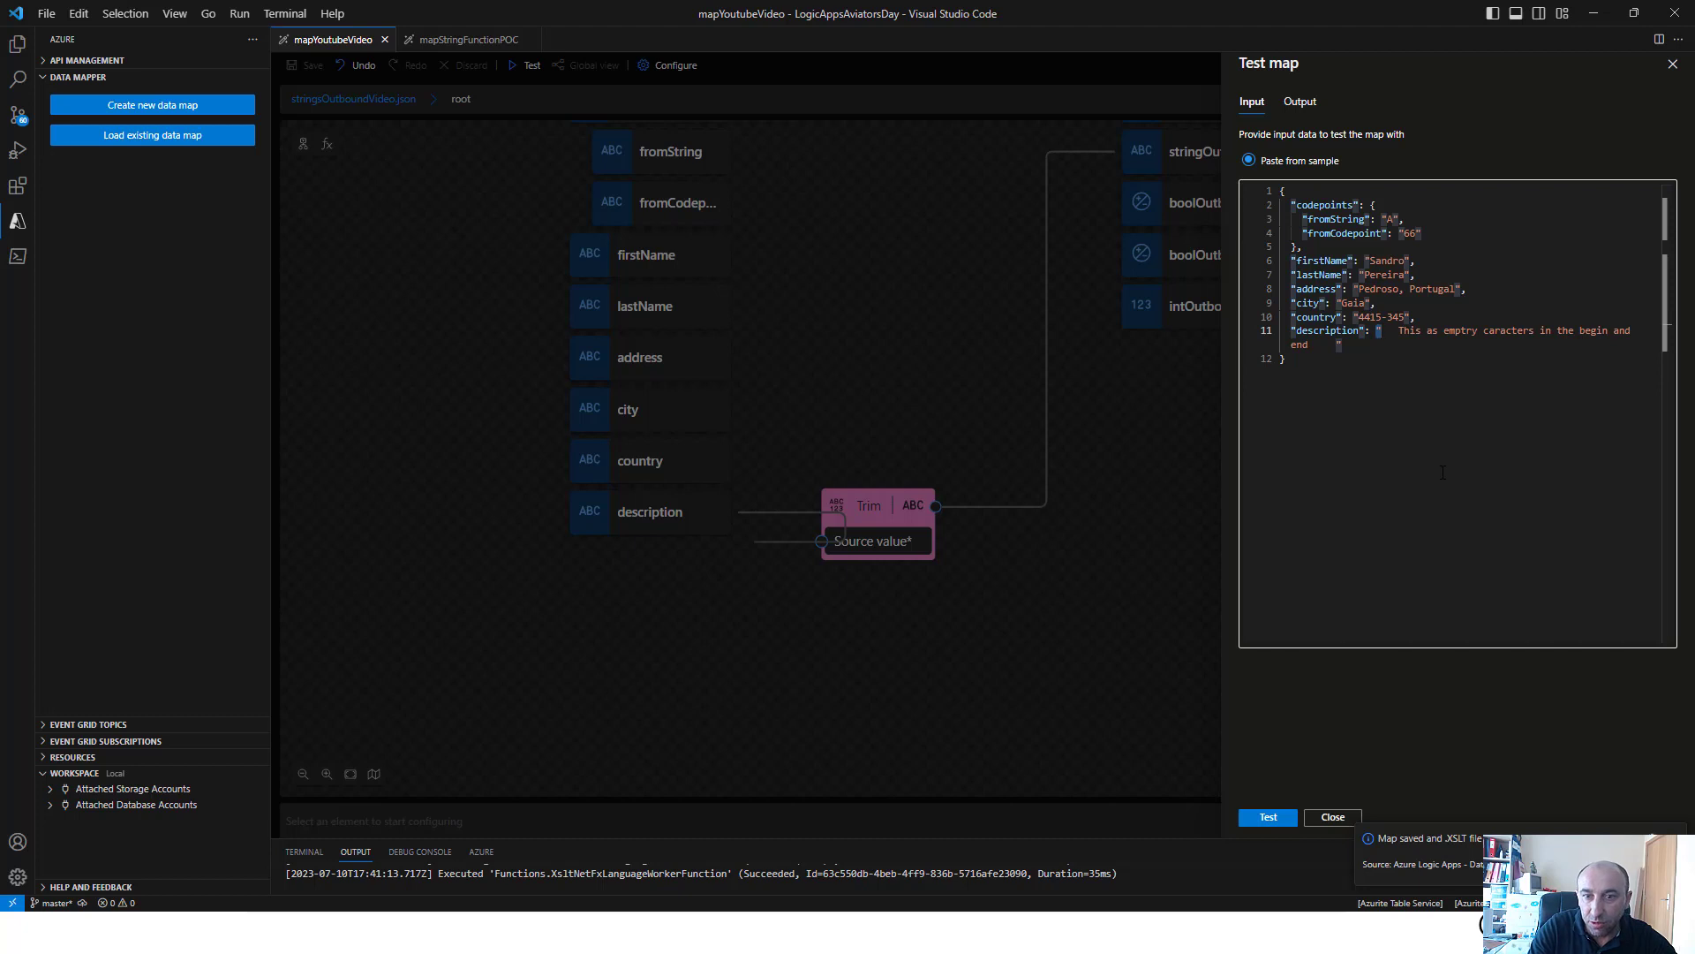
key("Right")
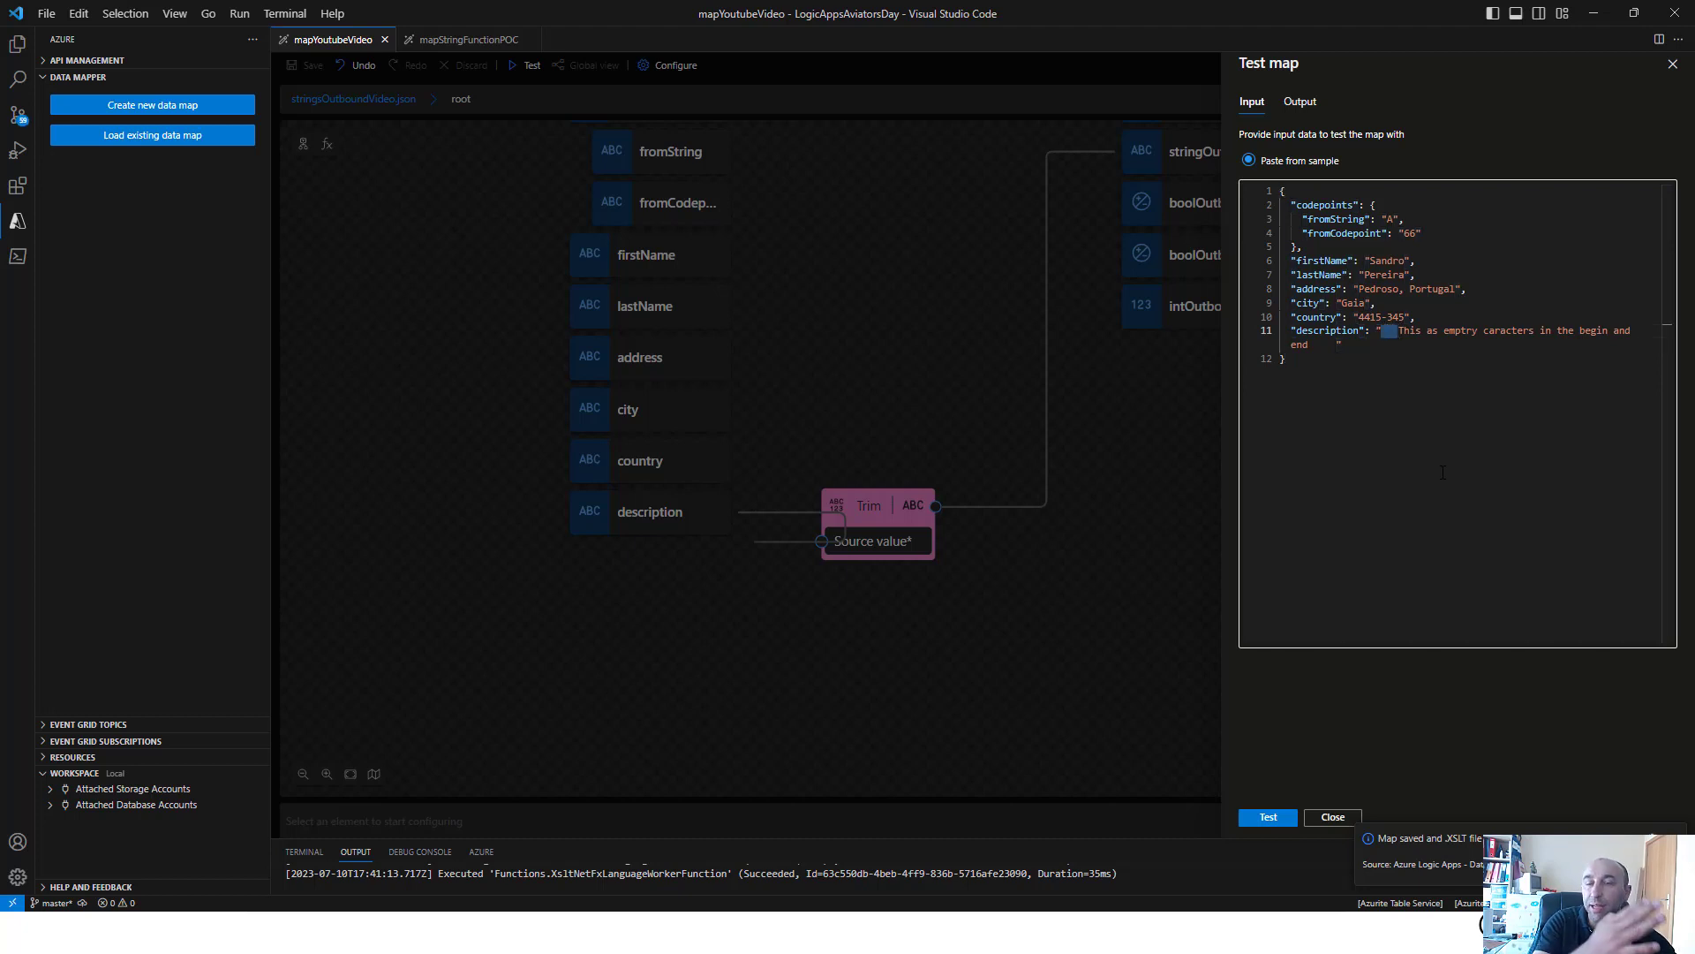
key("Down")
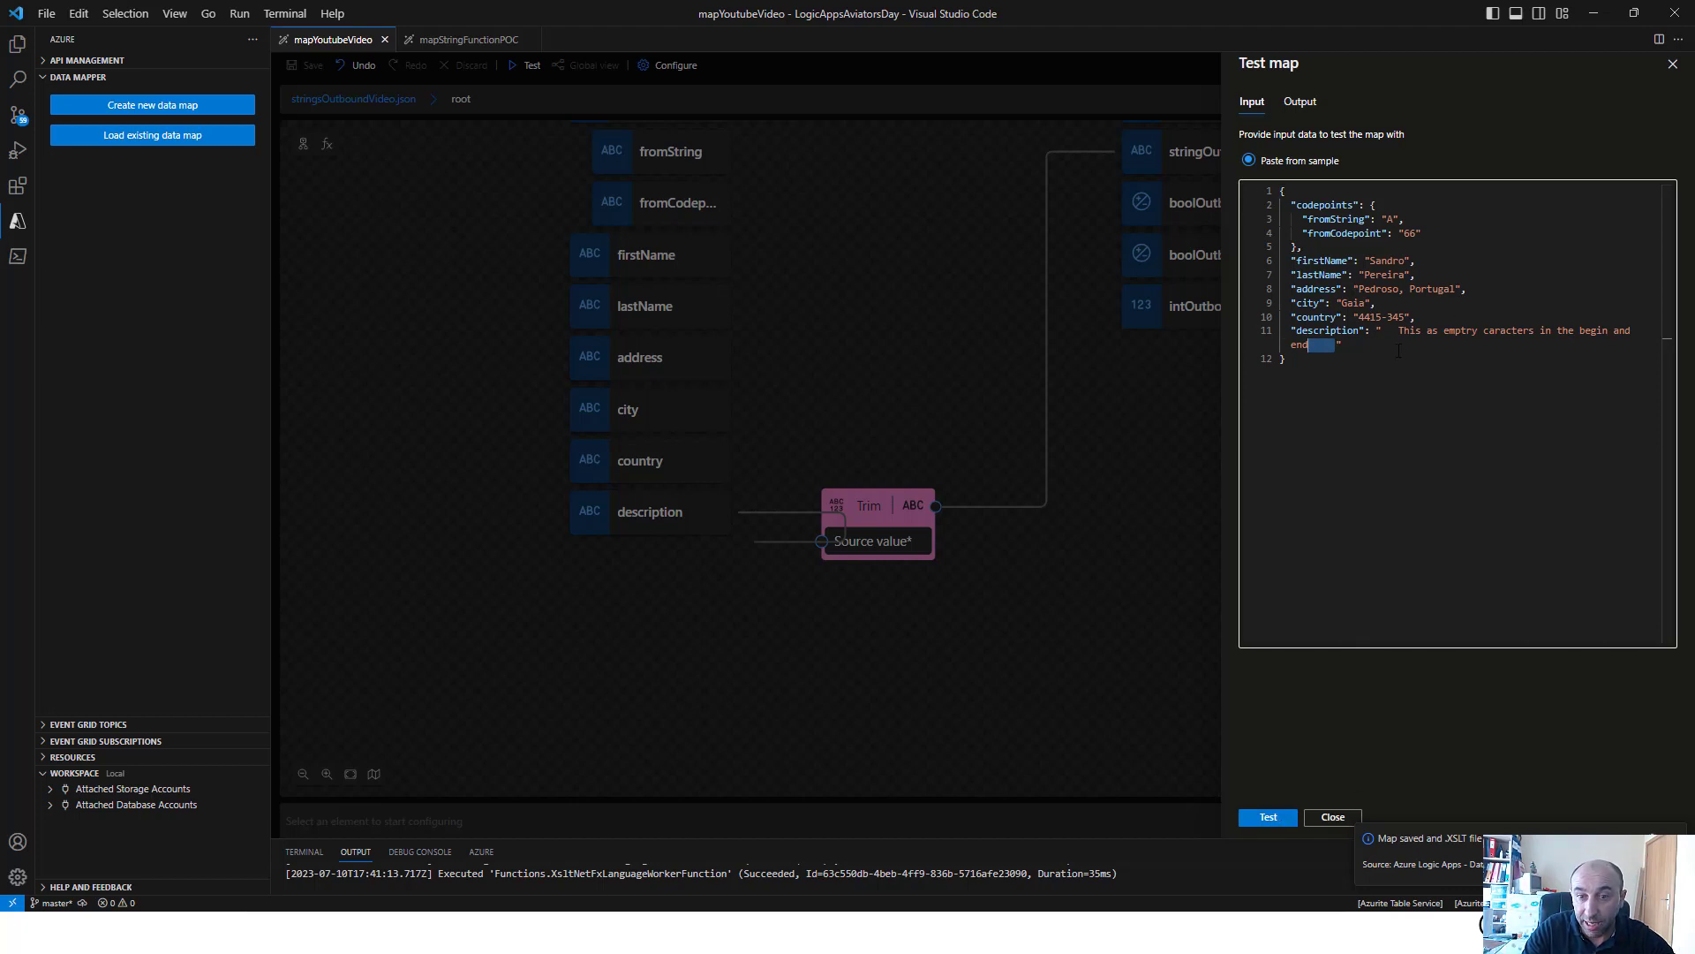
left_click(1261, 823)
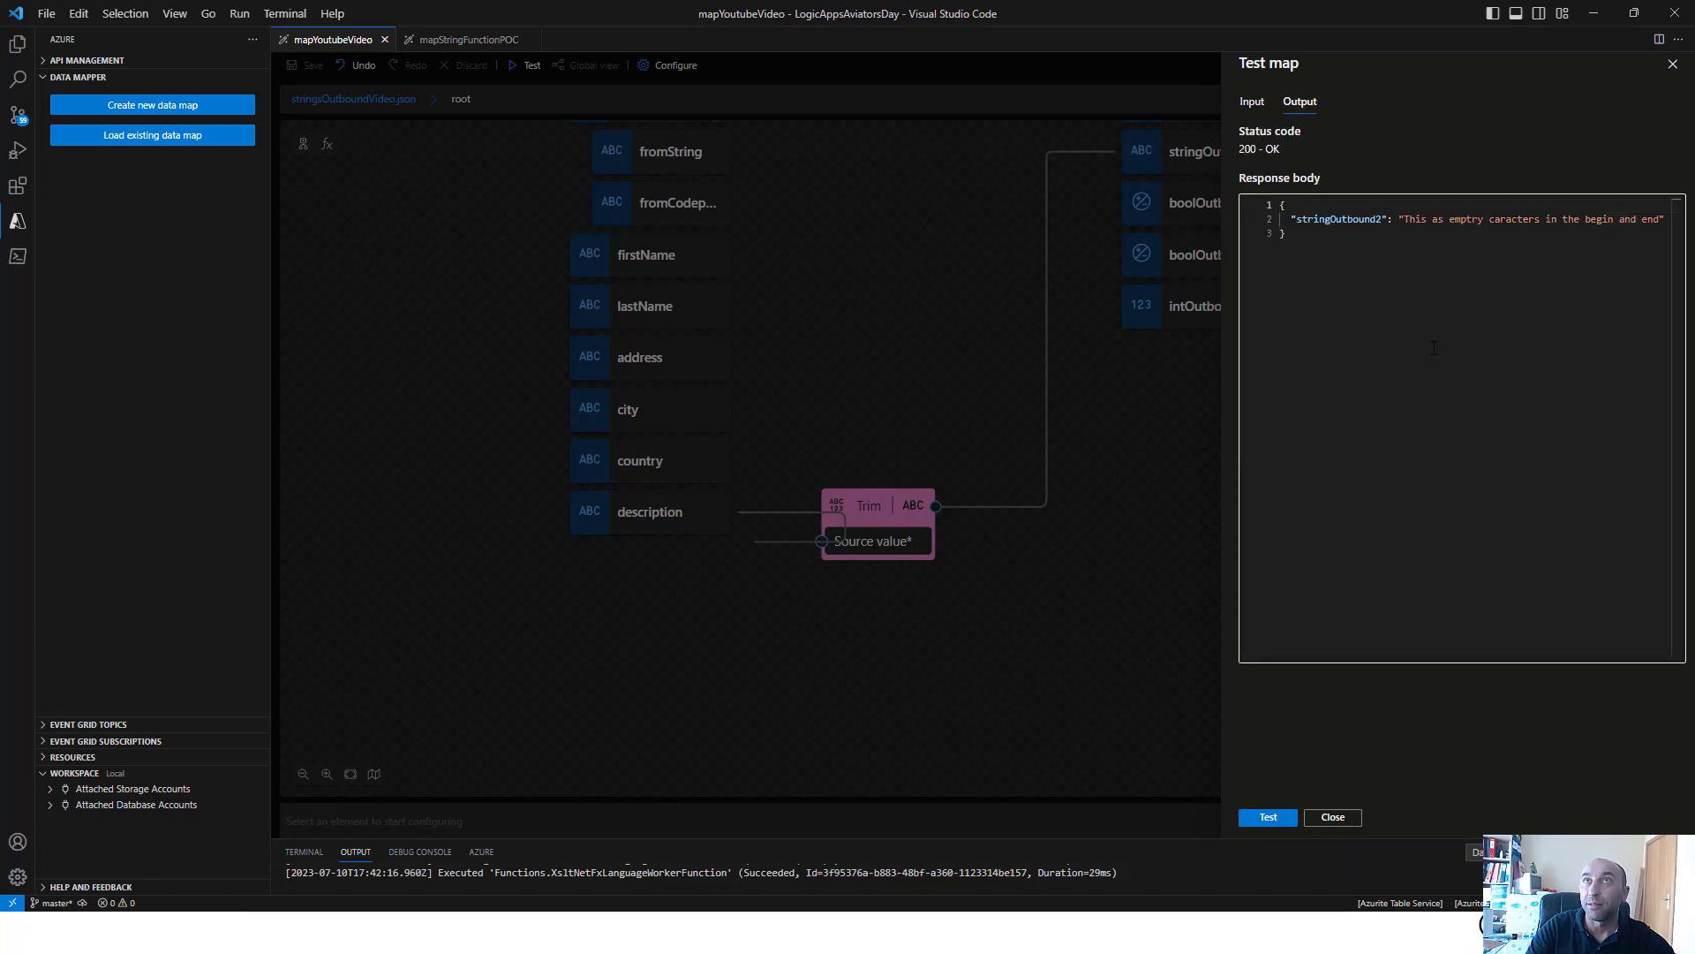
Close the map test and delete the Trim function from the canvas
left_click(888, 350)
right_click(889, 509)
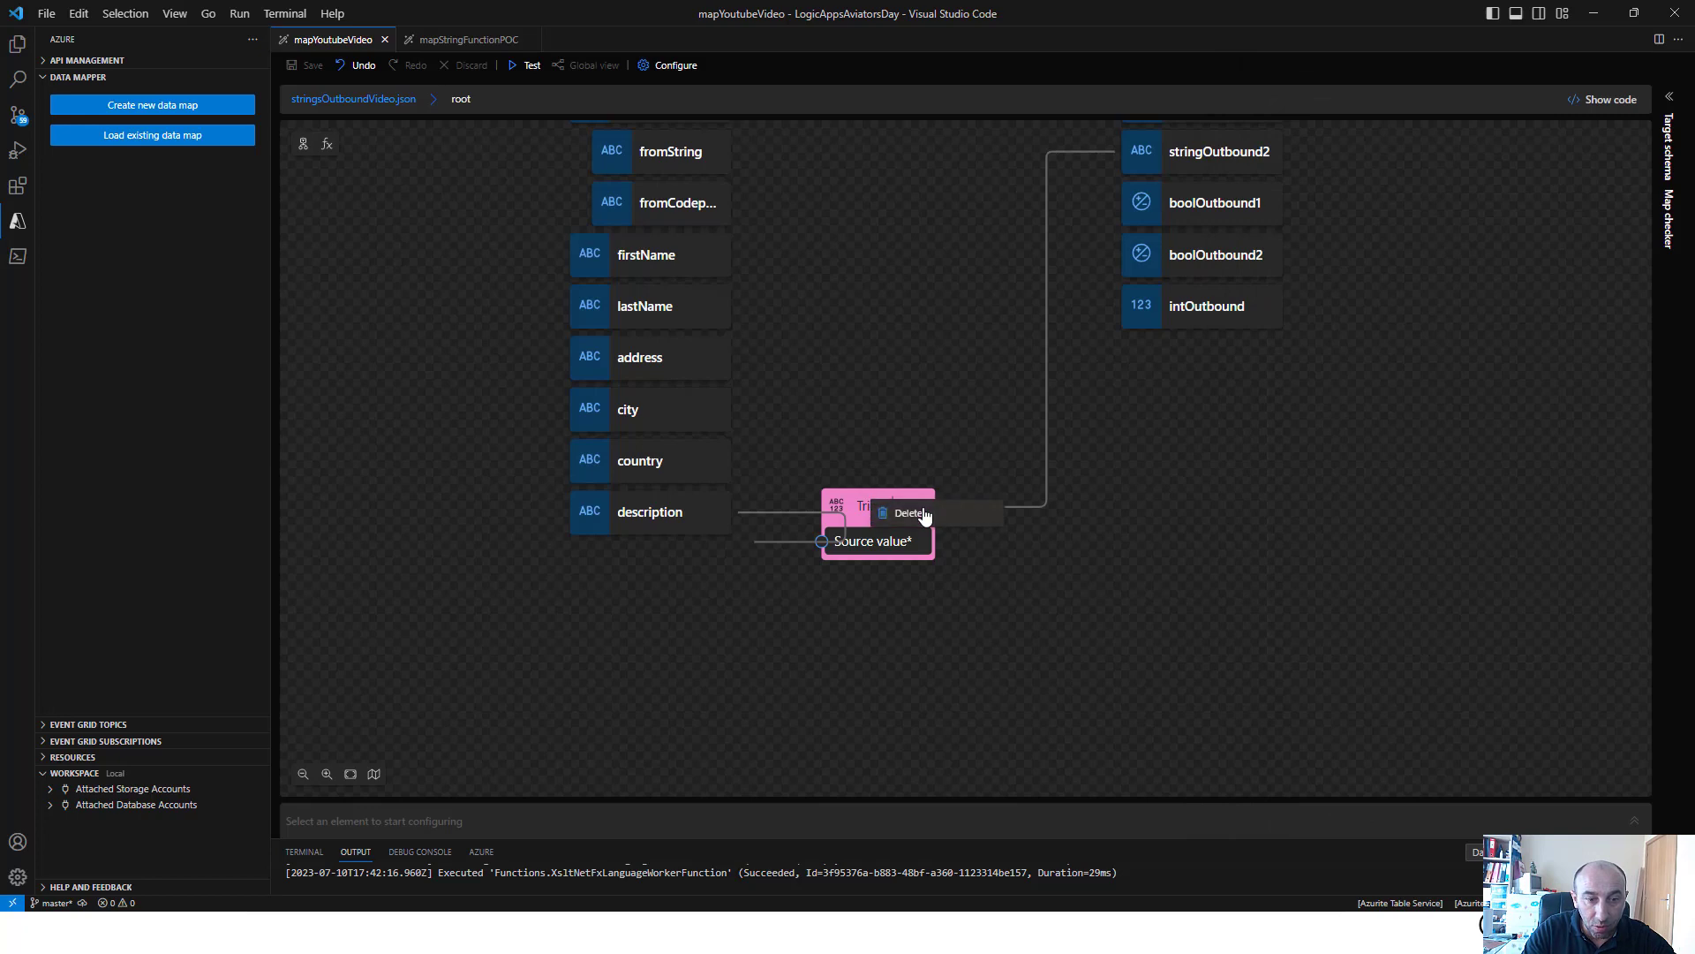
left_click(921, 515)
Add the Trim left and Trim right functions to the canvas and open Trim left's properties
left_click(327, 144)
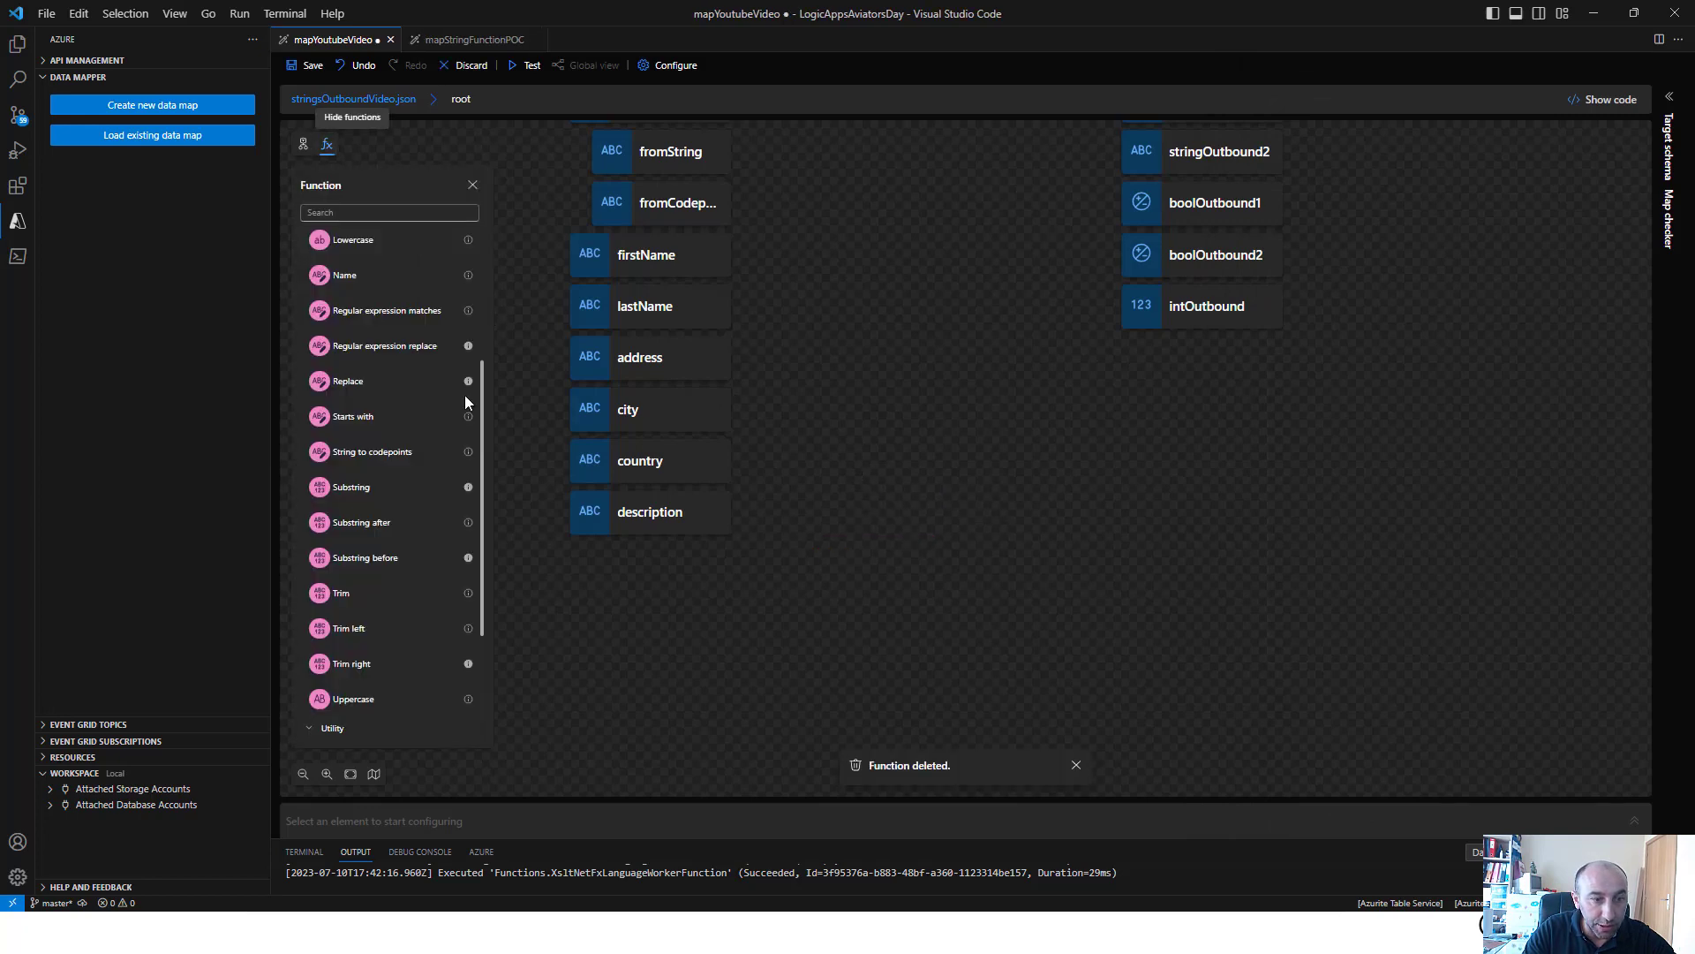
left_click(370, 665)
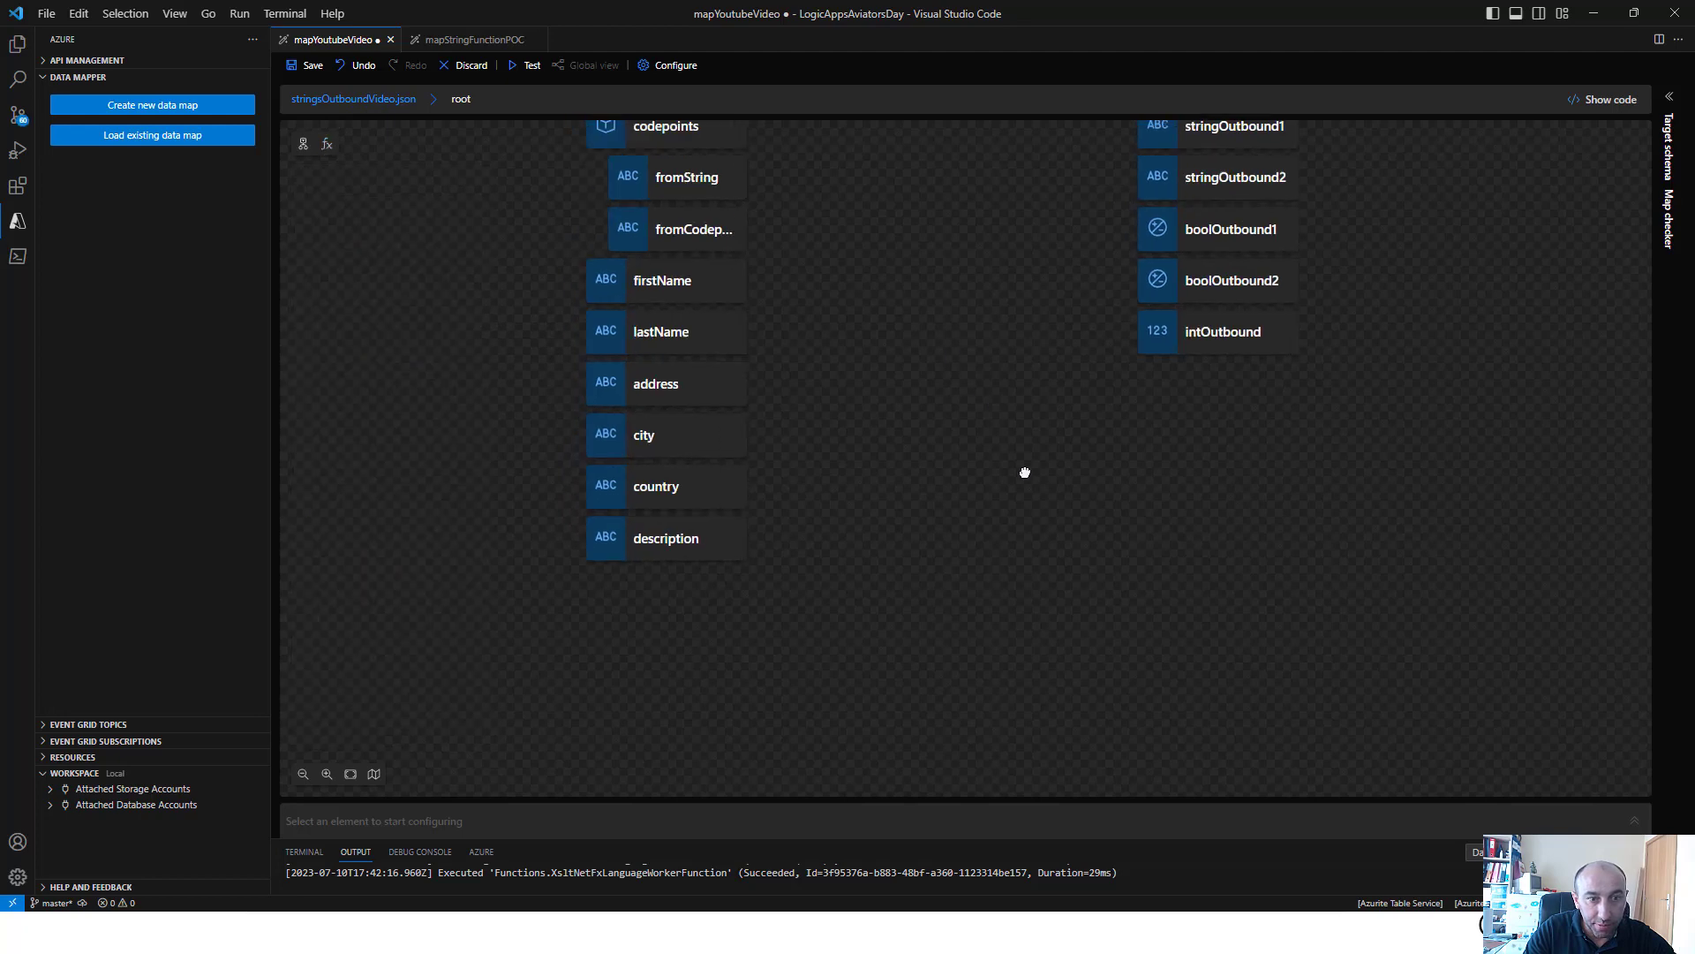
left_click(735, 216)
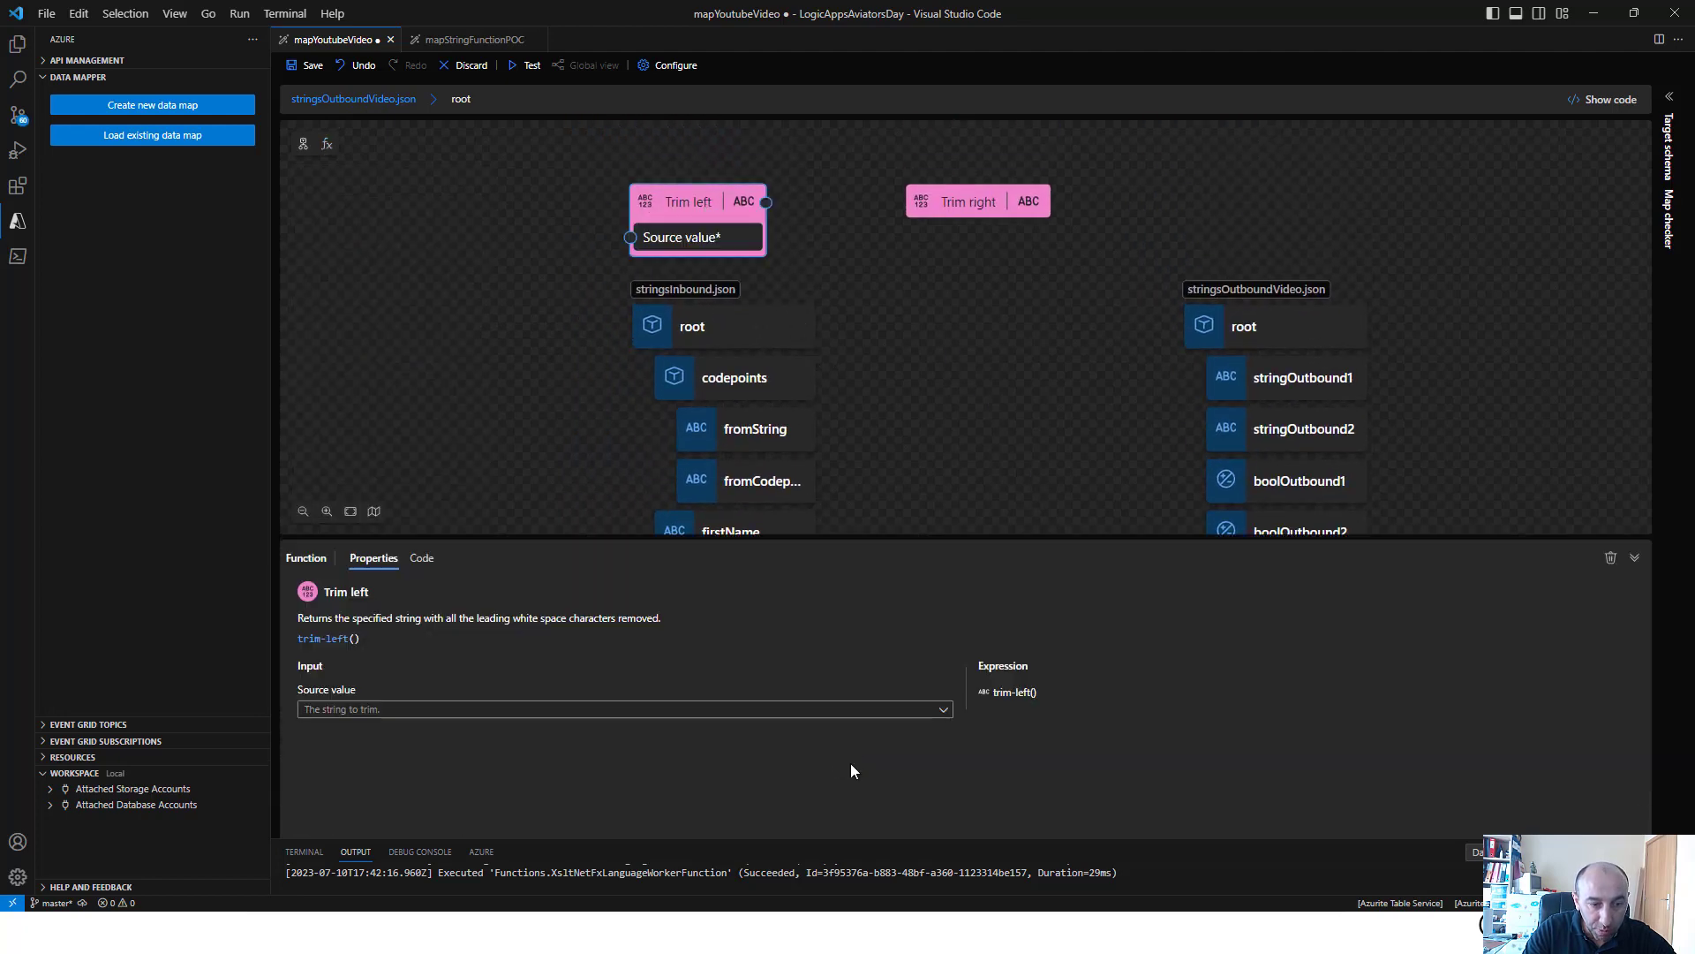
Set the Trim left function's source value to description
left_click(381, 722)
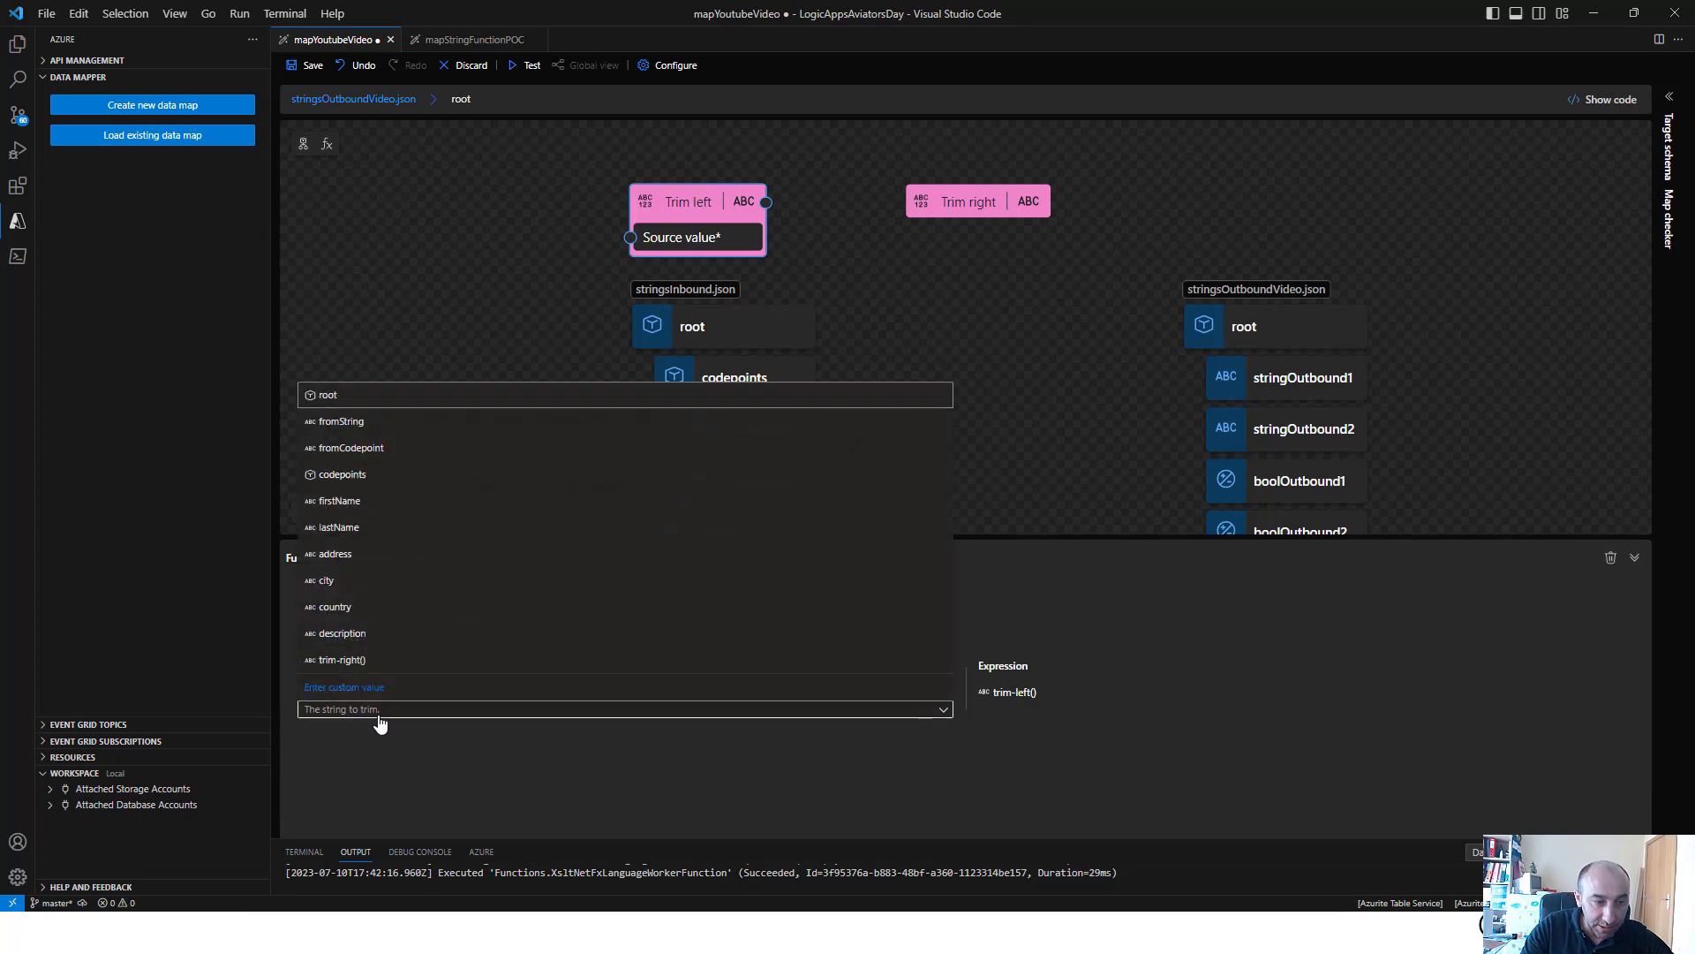
left_click(377, 637)
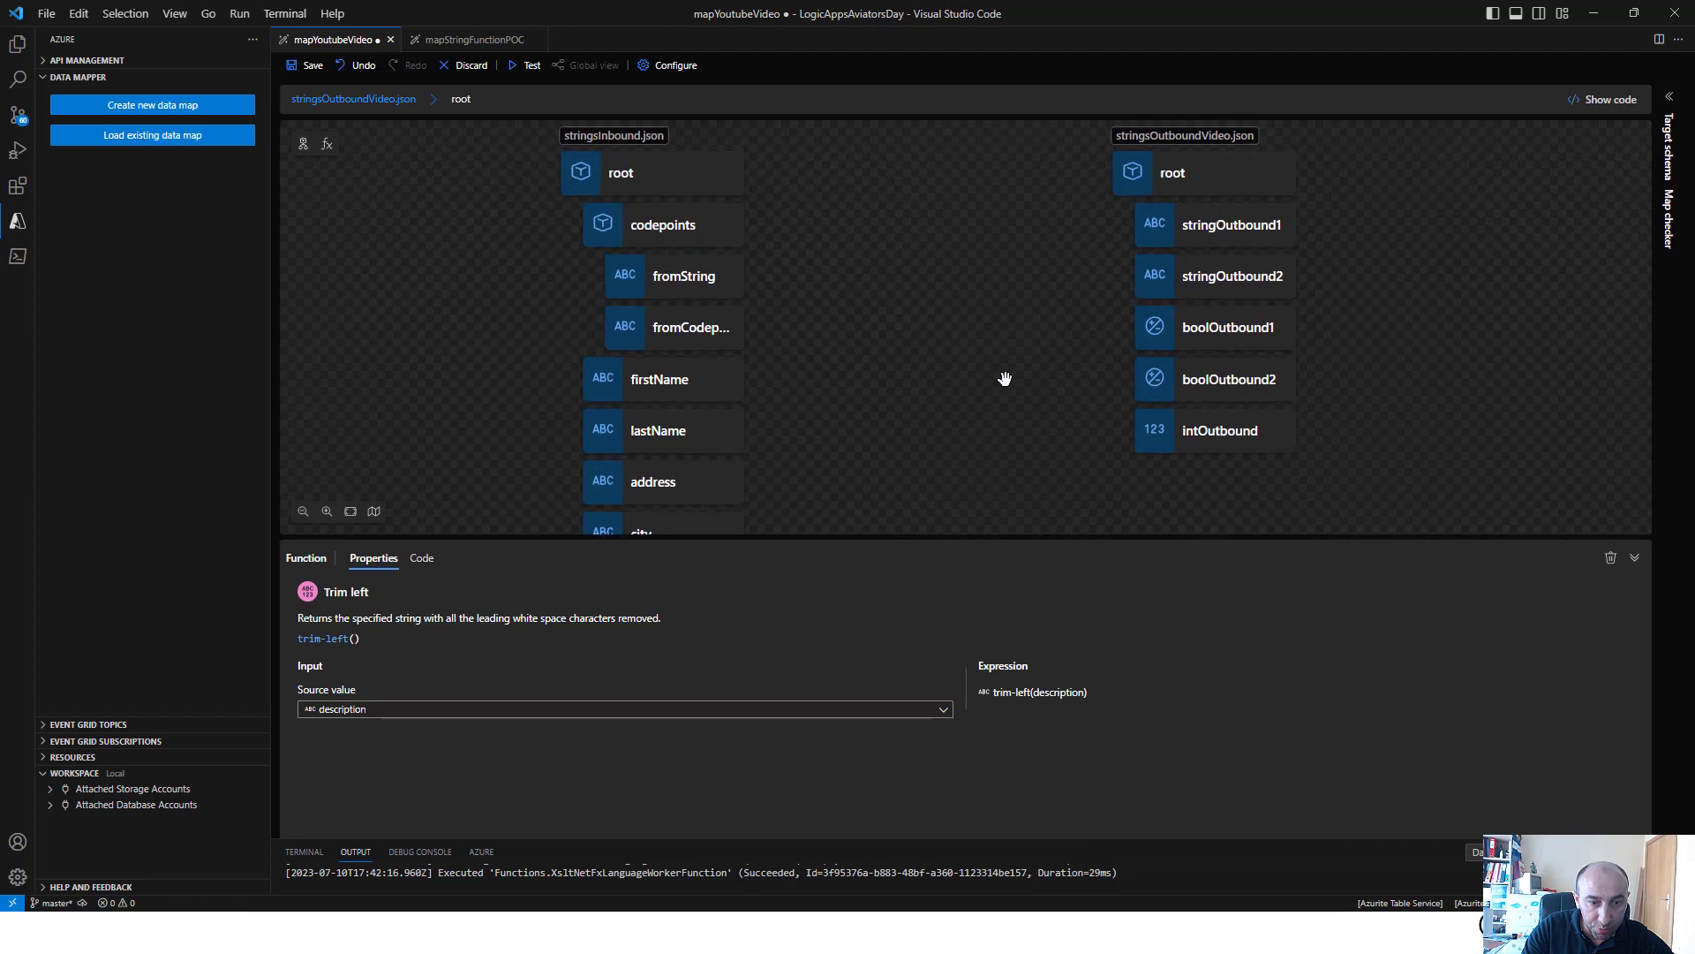
left_click(1031, 359)
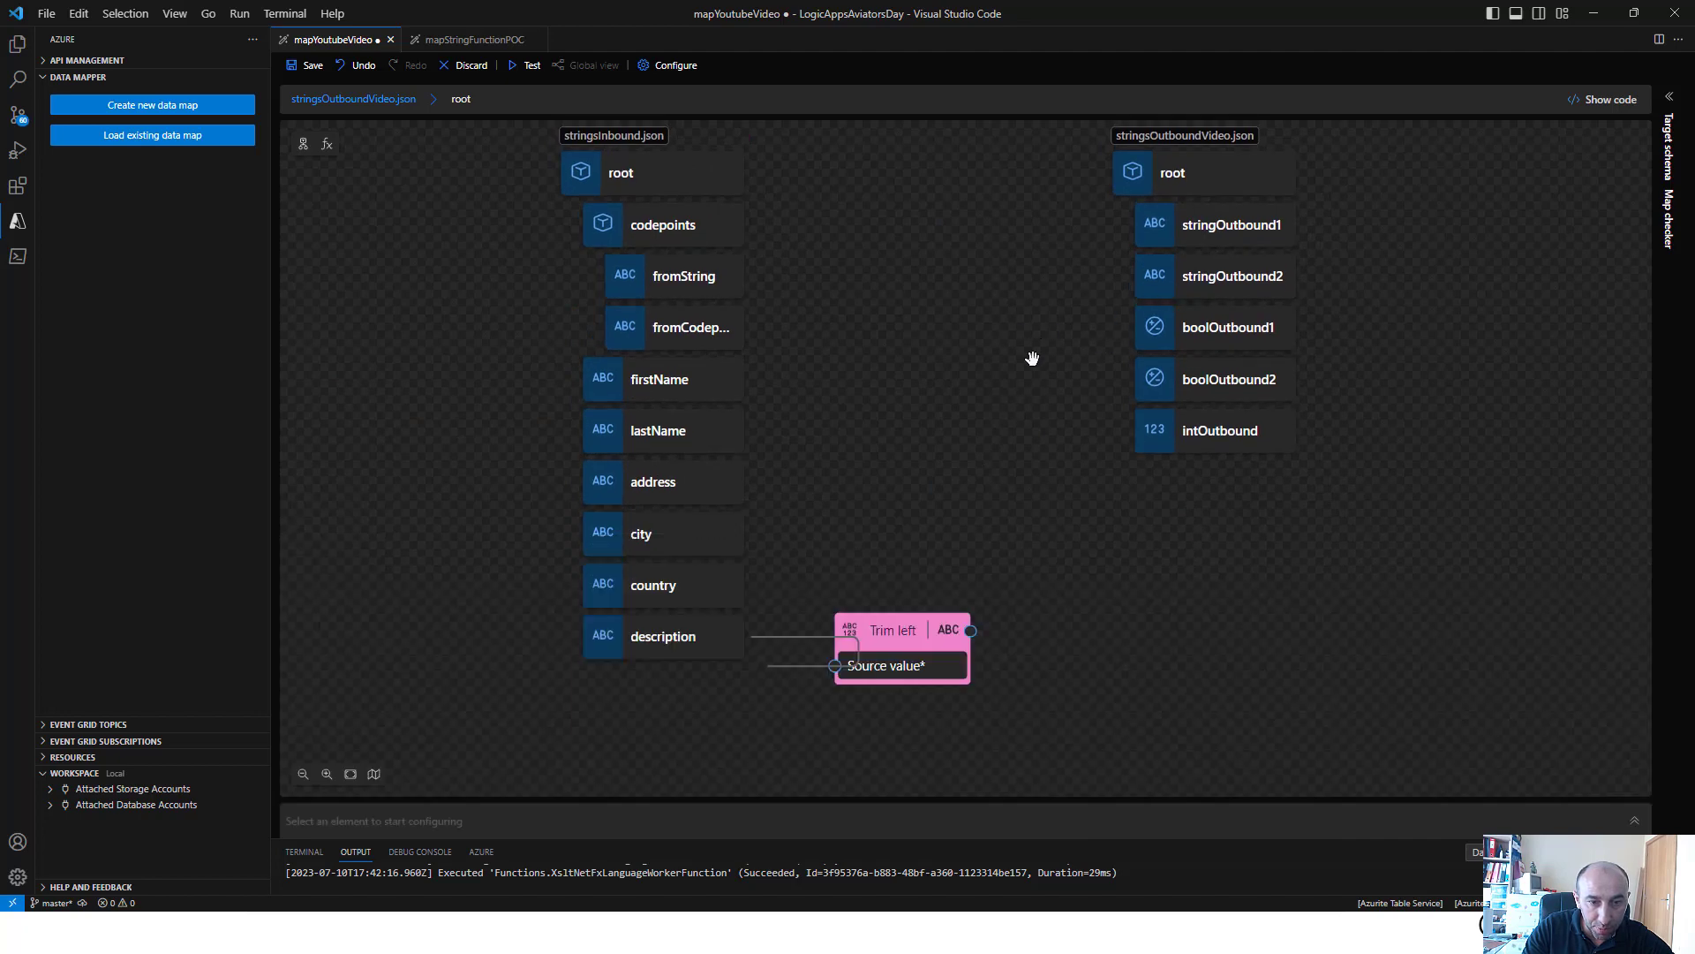
Connect the Trim left function's output to the stringOutbound1 target field
scroll(1032, 359, "down", 6)
scroll(1013, 508, "up", 10)
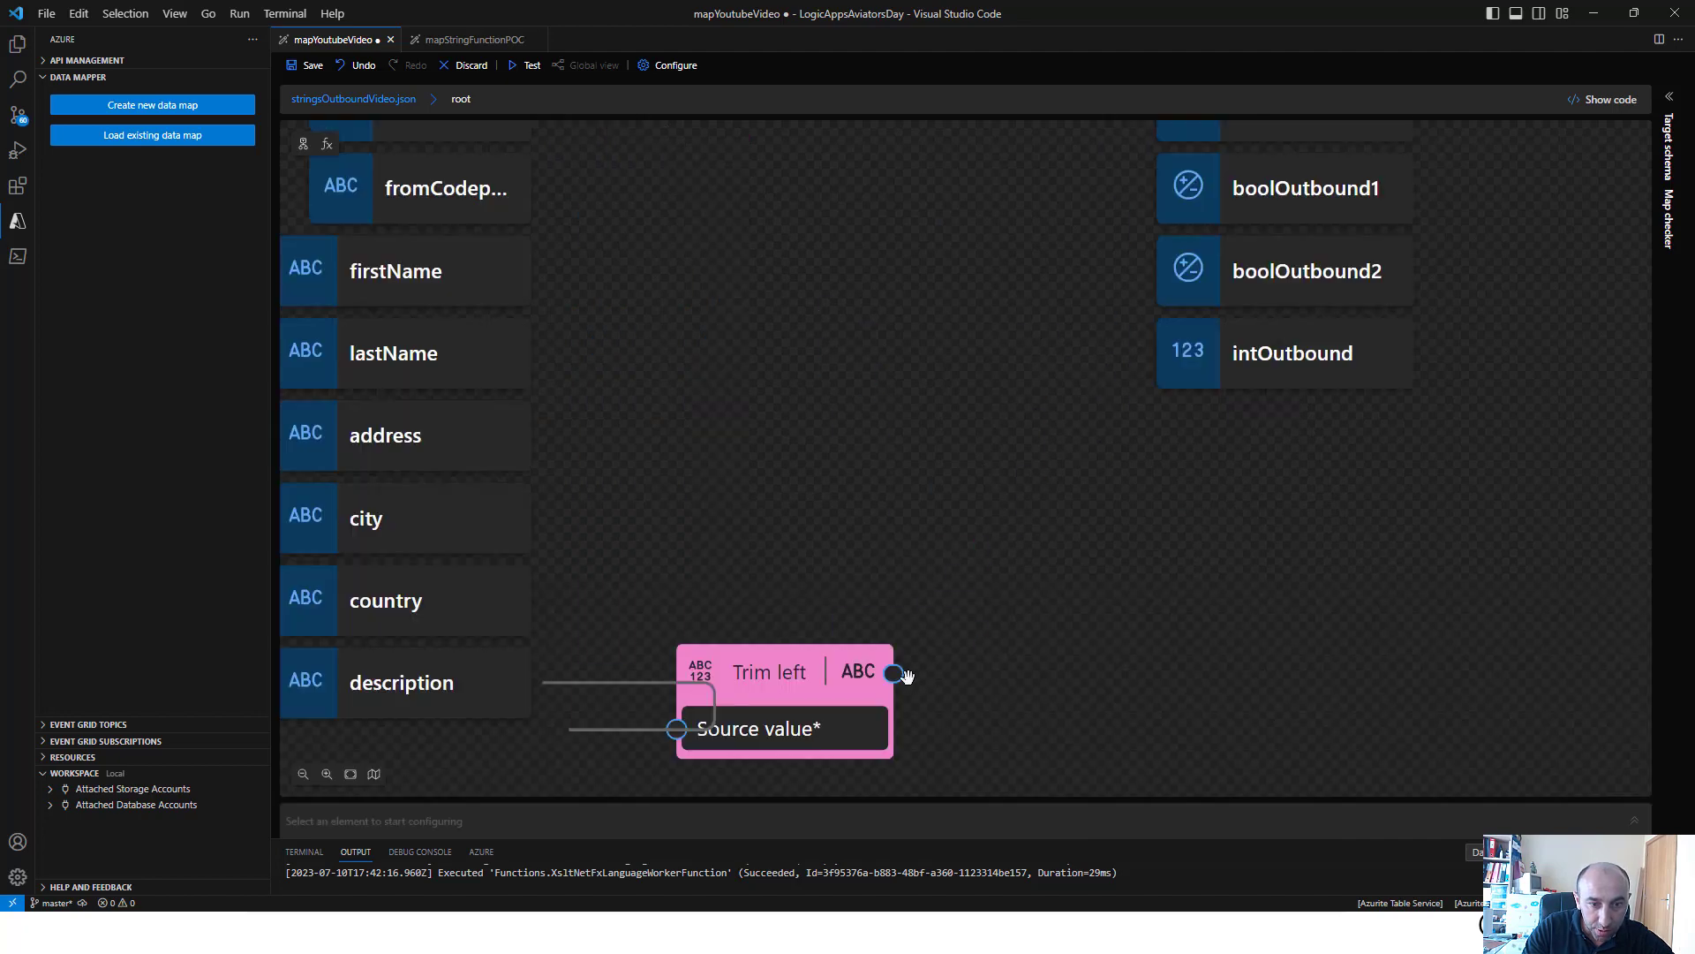
left_click_drag(1025, 529, 995, 686)
scroll(982, 604, "down", 1)
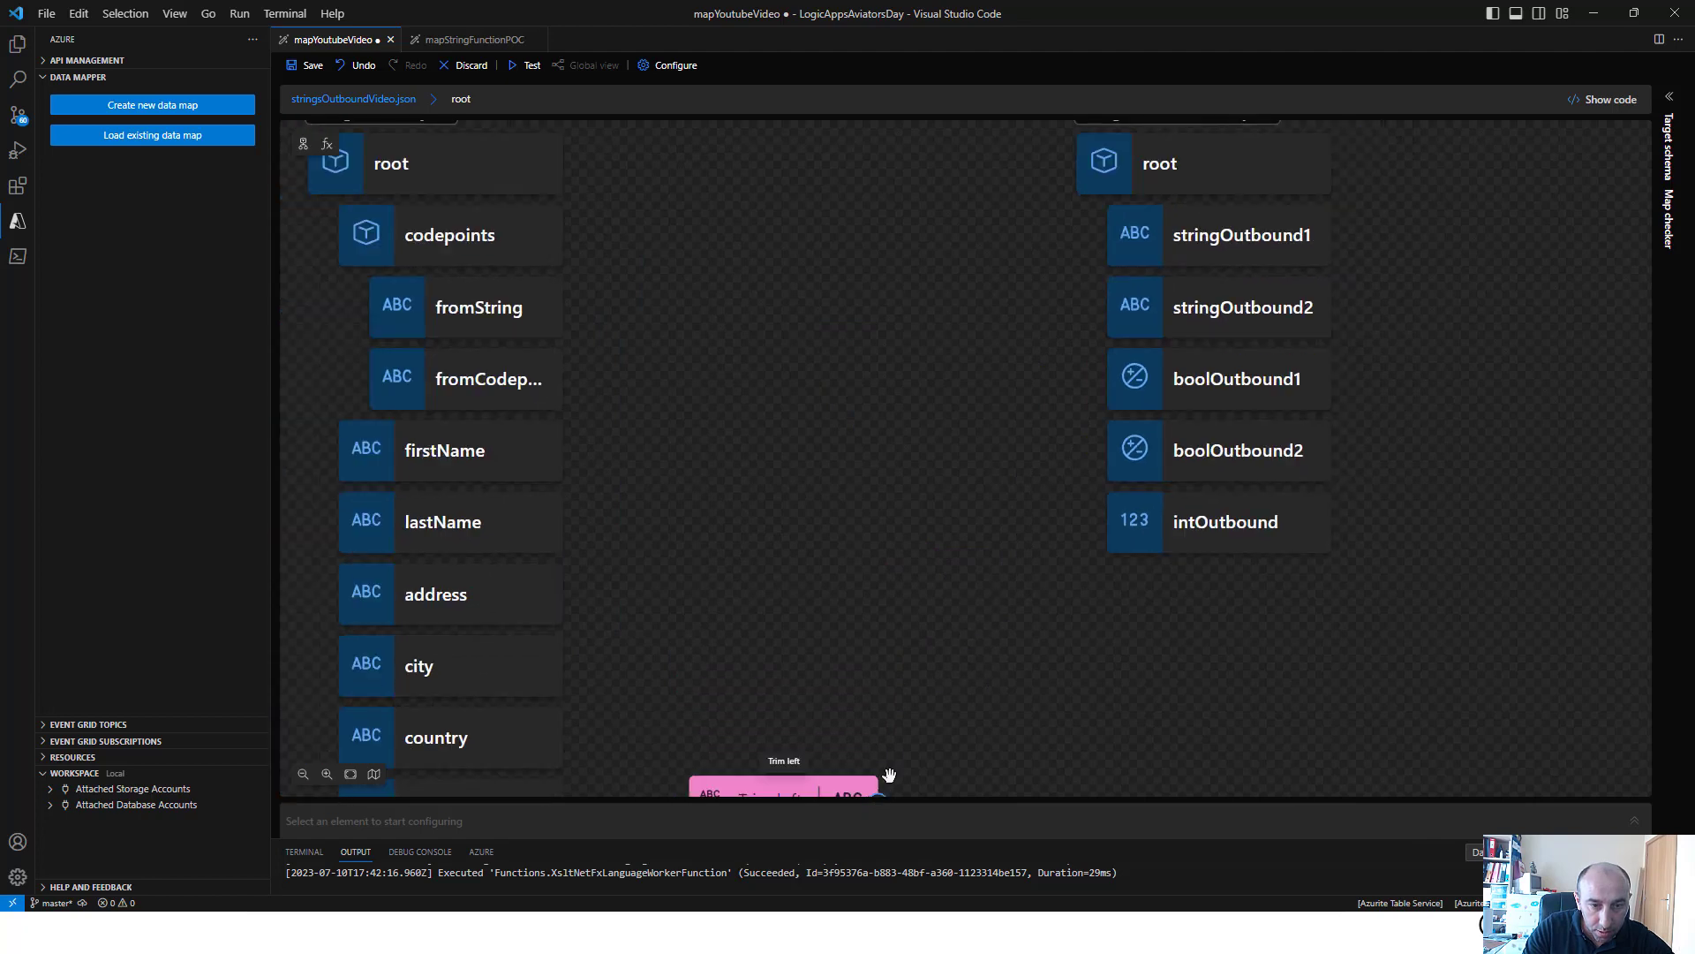
left_click_drag(880, 793, 1106, 195)
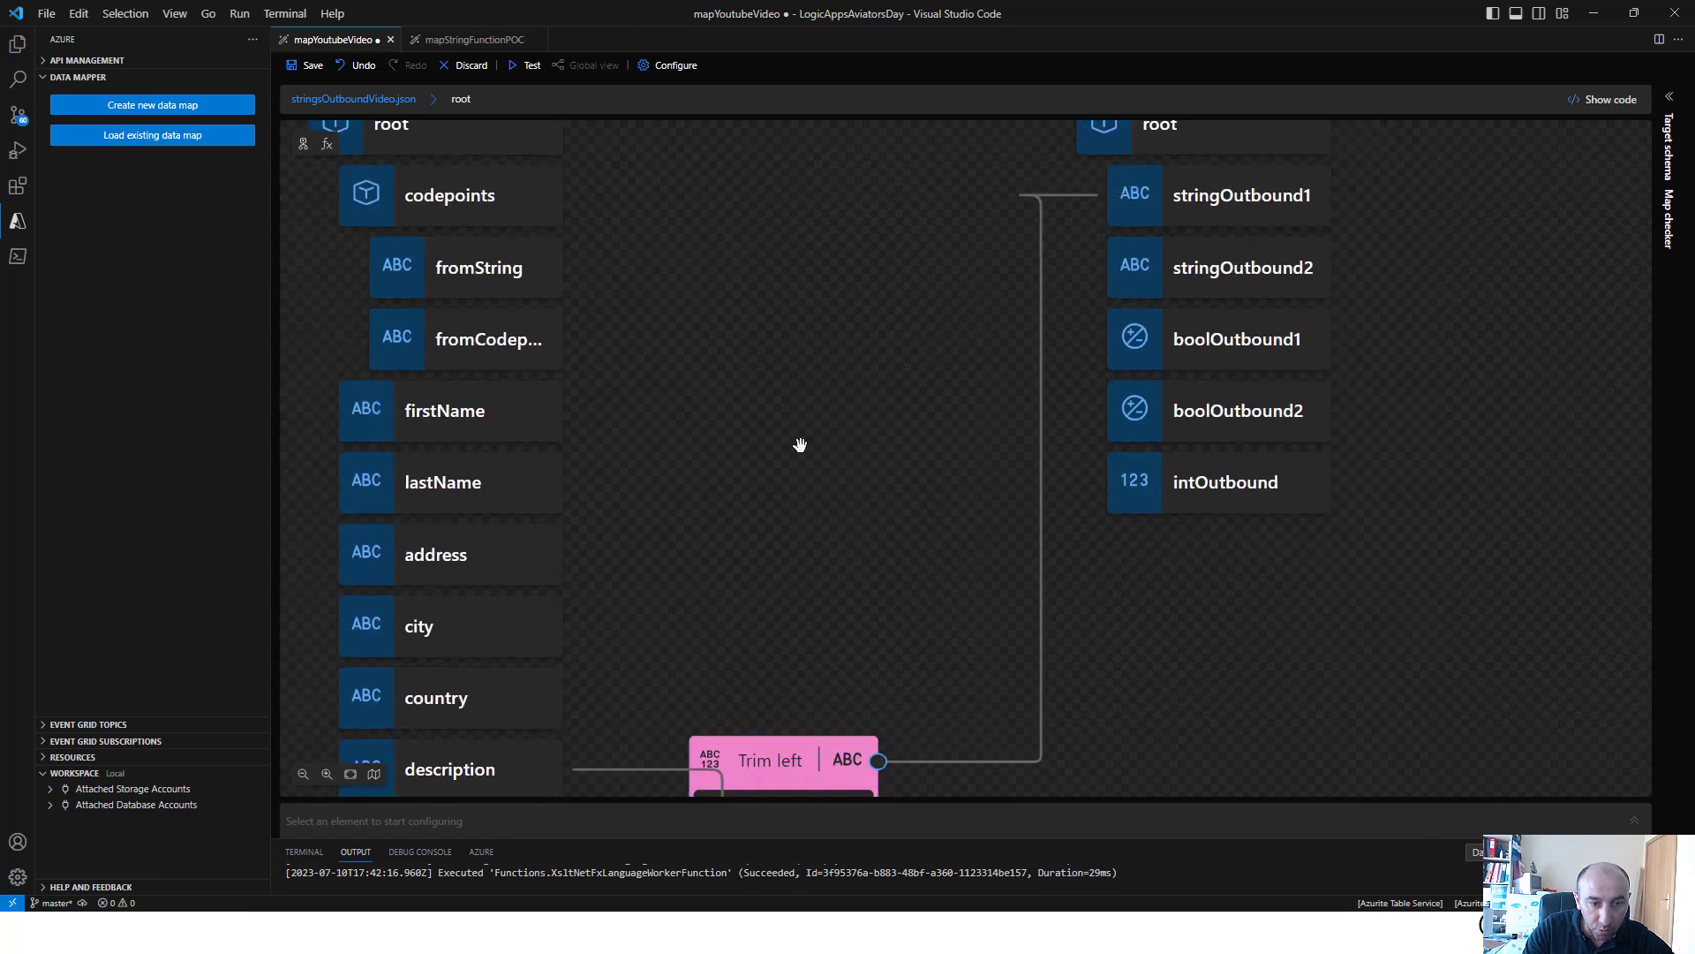
Set the Trim right function's source value to description and connect its output to the stringOutbound2 target field
scroll(783, 450, "up", 1)
scroll(798, 442, "down", 3)
scroll(633, 255, "down", 2)
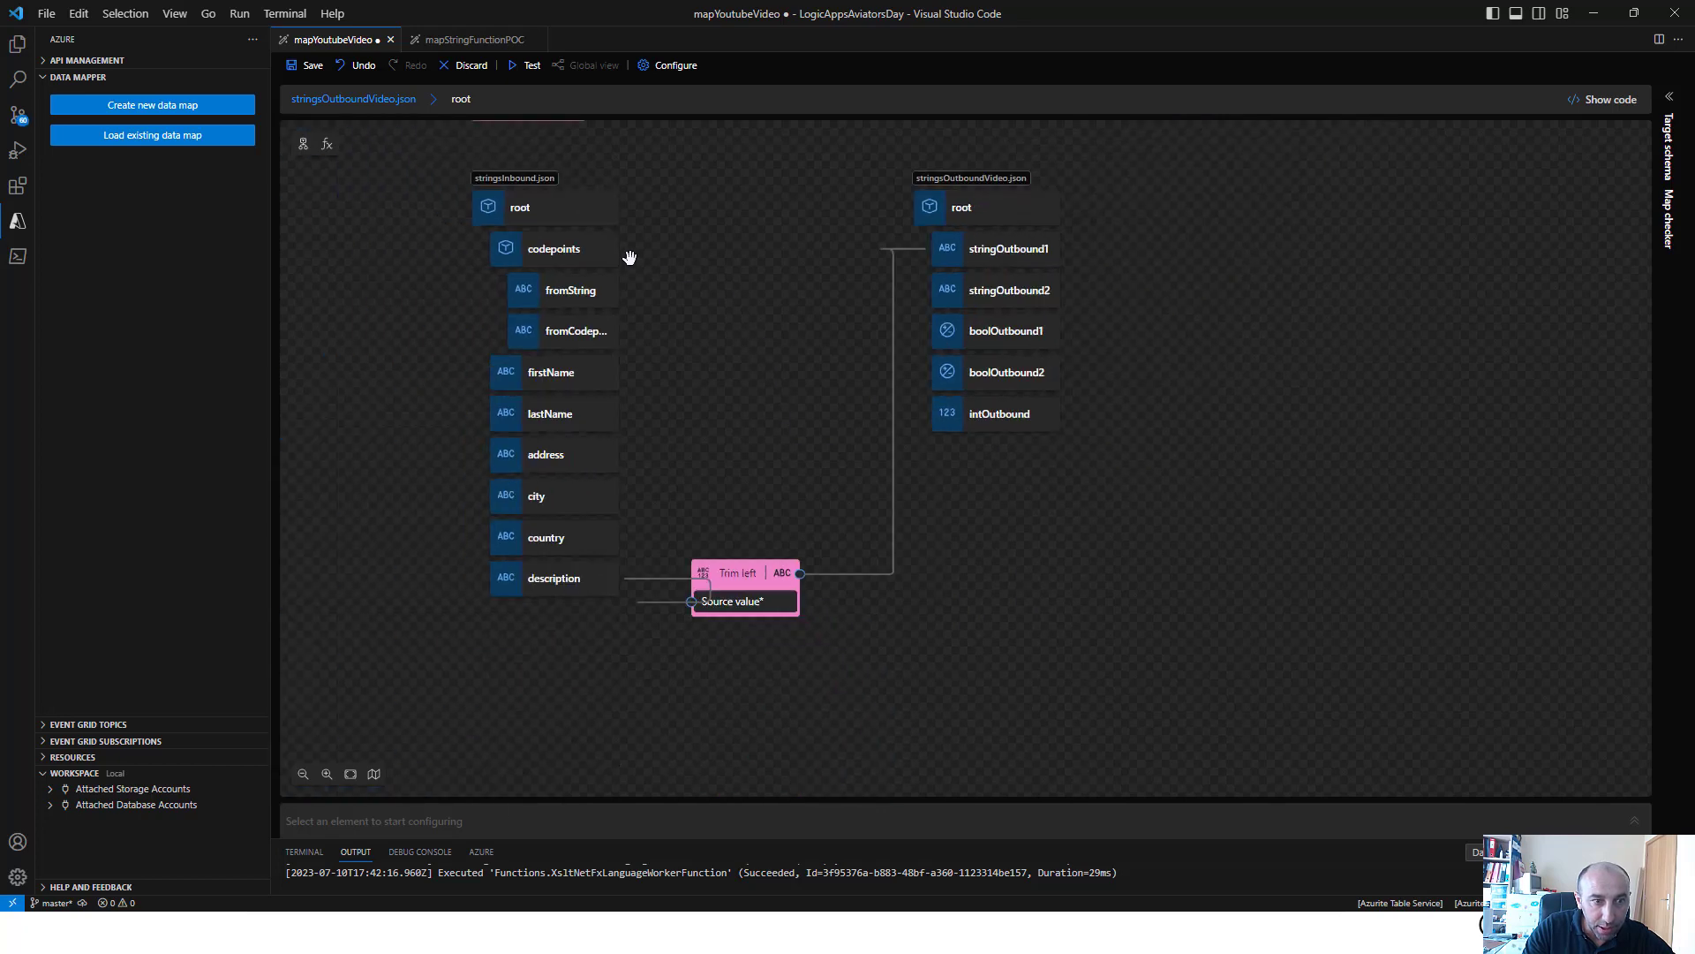
scroll(632, 254, "up", 1)
left_click_drag(744, 314, 824, 446)
left_click(606, 215)
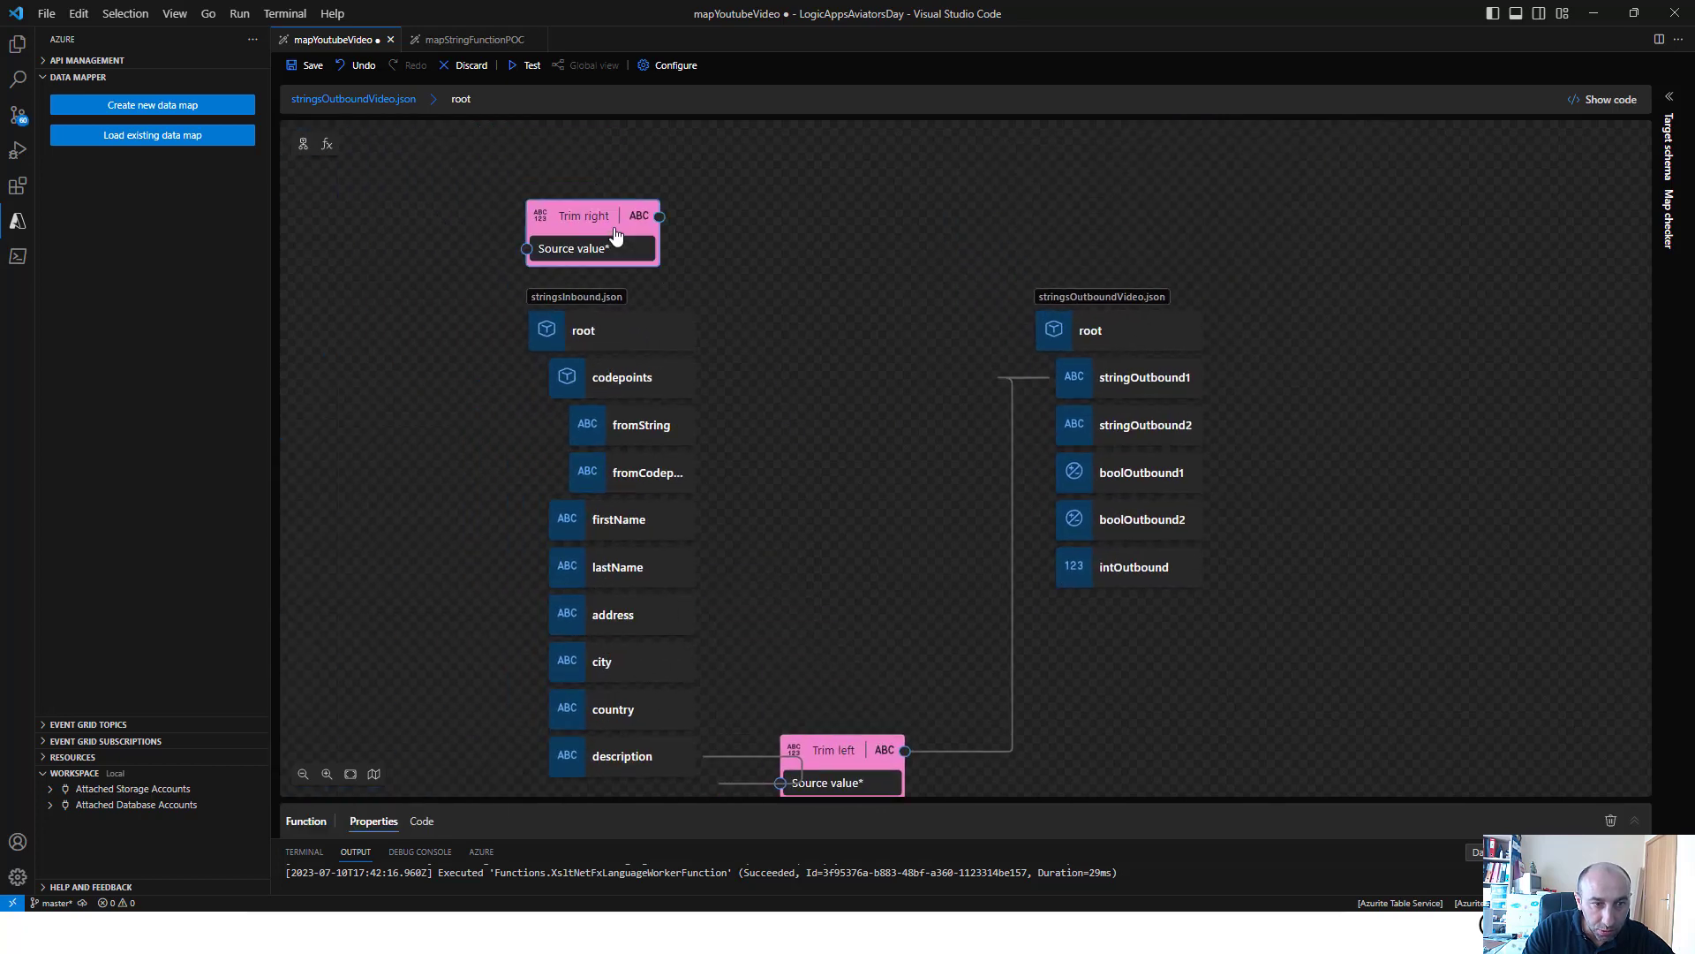
left_click(392, 709)
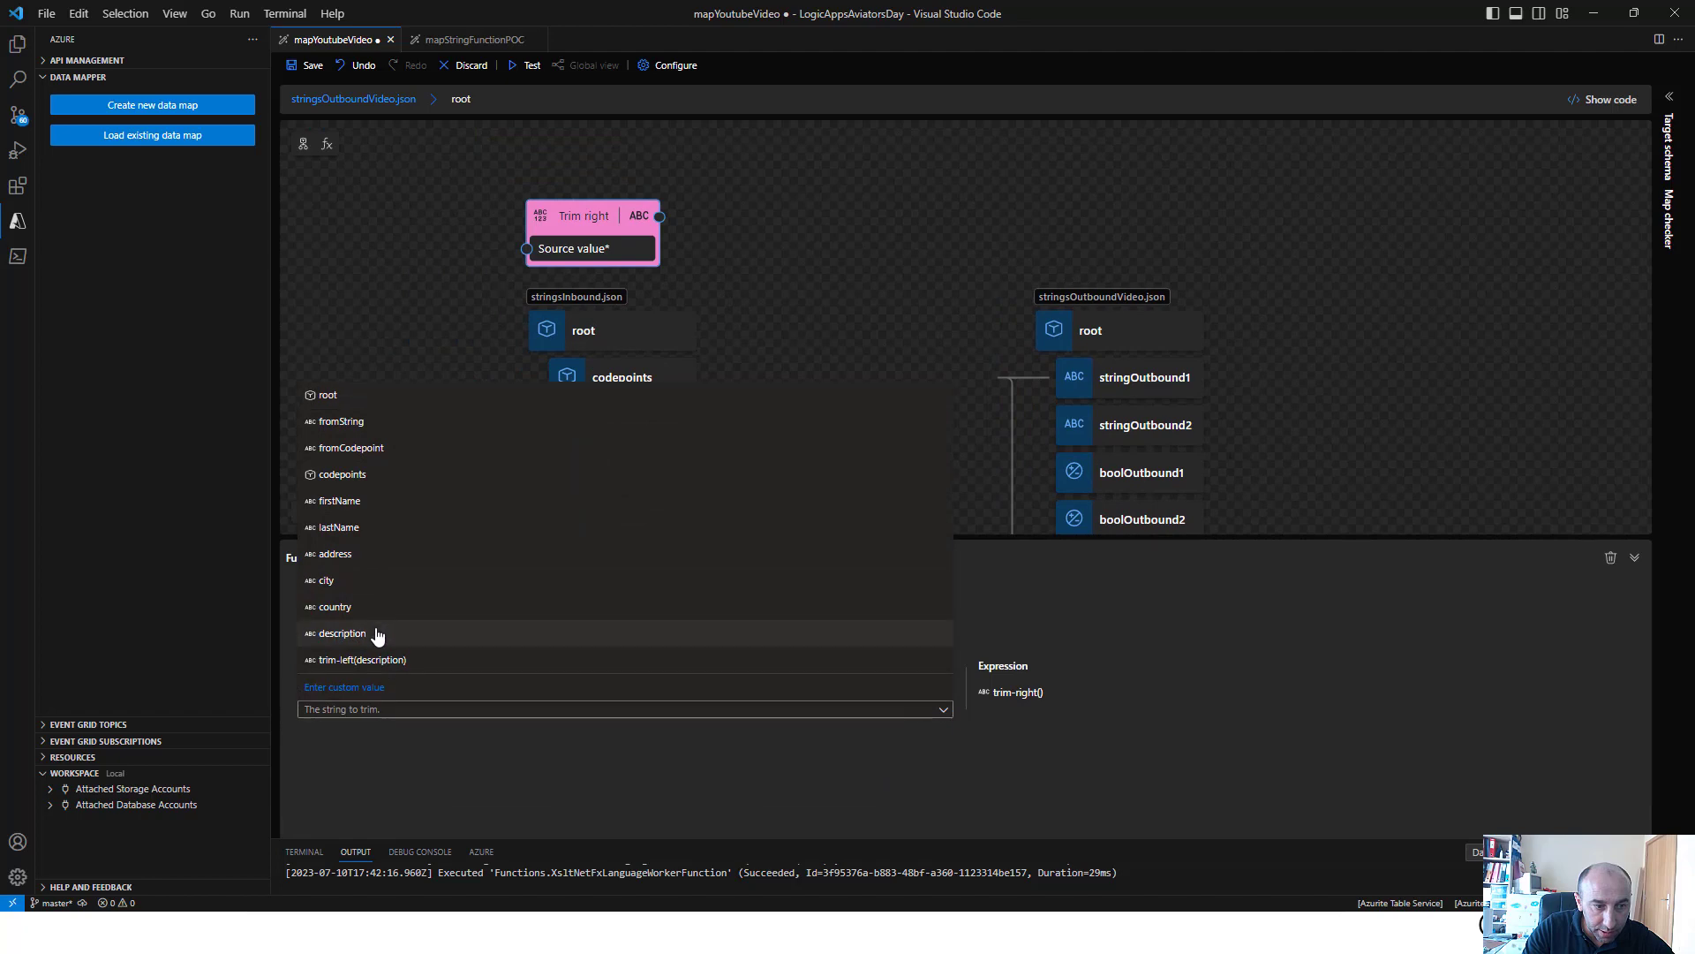
left_click(667, 633)
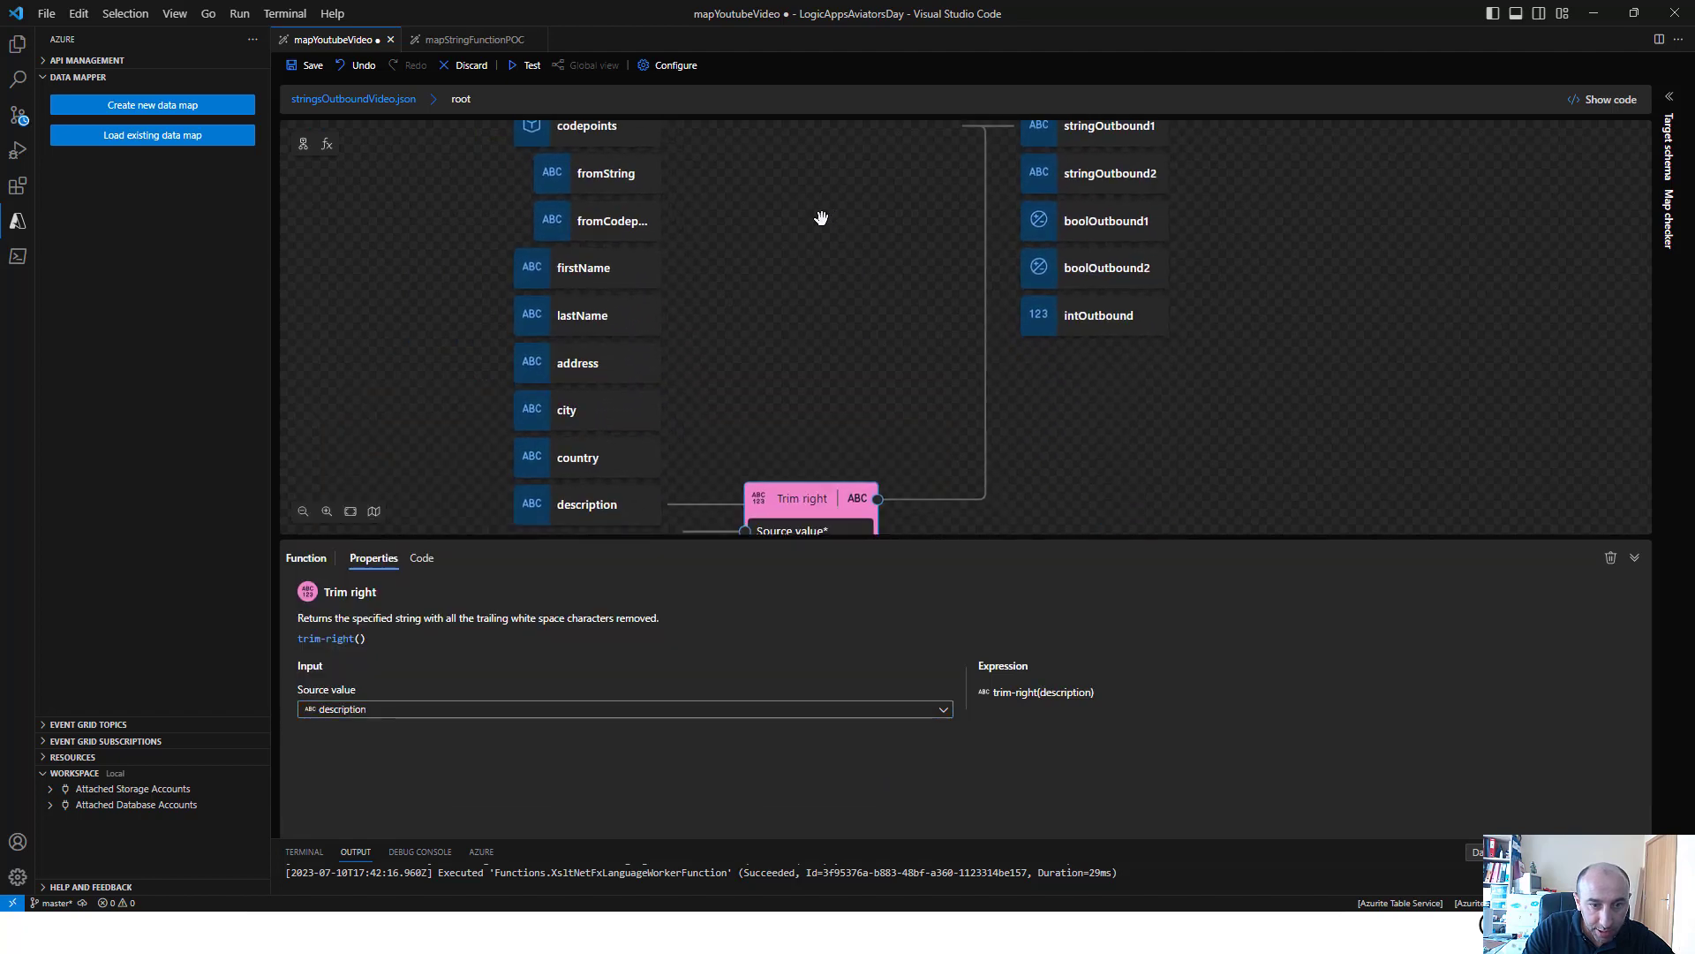
left_click_drag(864, 490, 1006, 164)
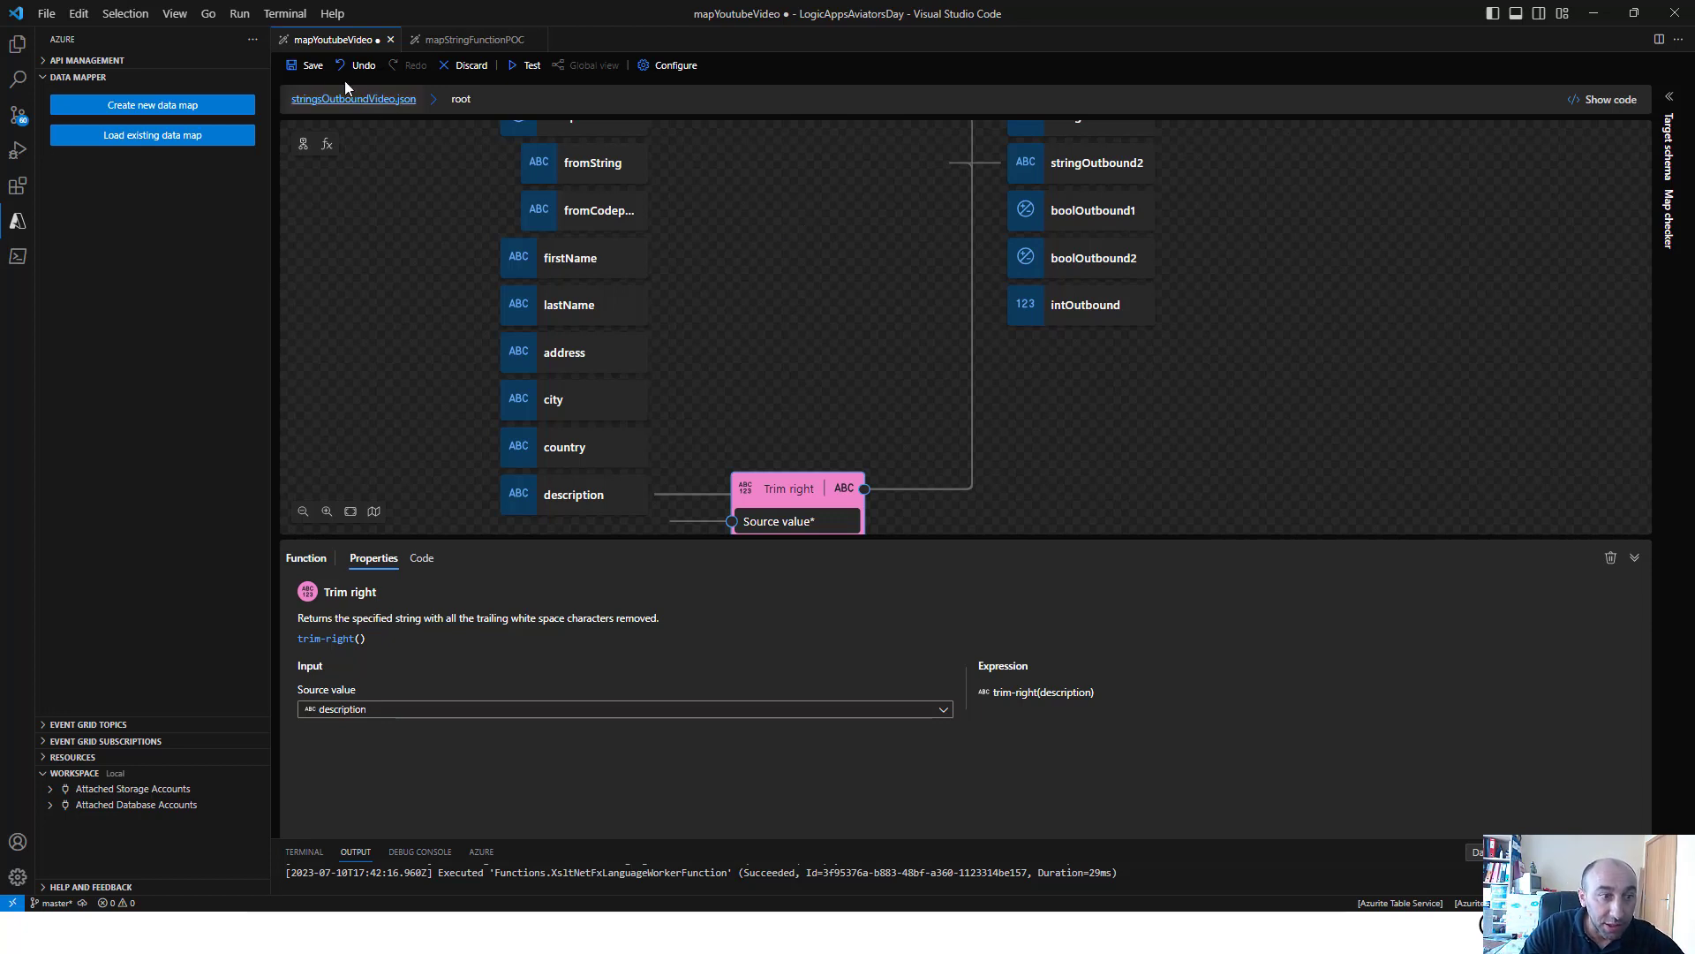
Save and test the map, checking the leading and trailing spaces of stringOutbound1 and stringOutbound2 in the response body
left_click(314, 65)
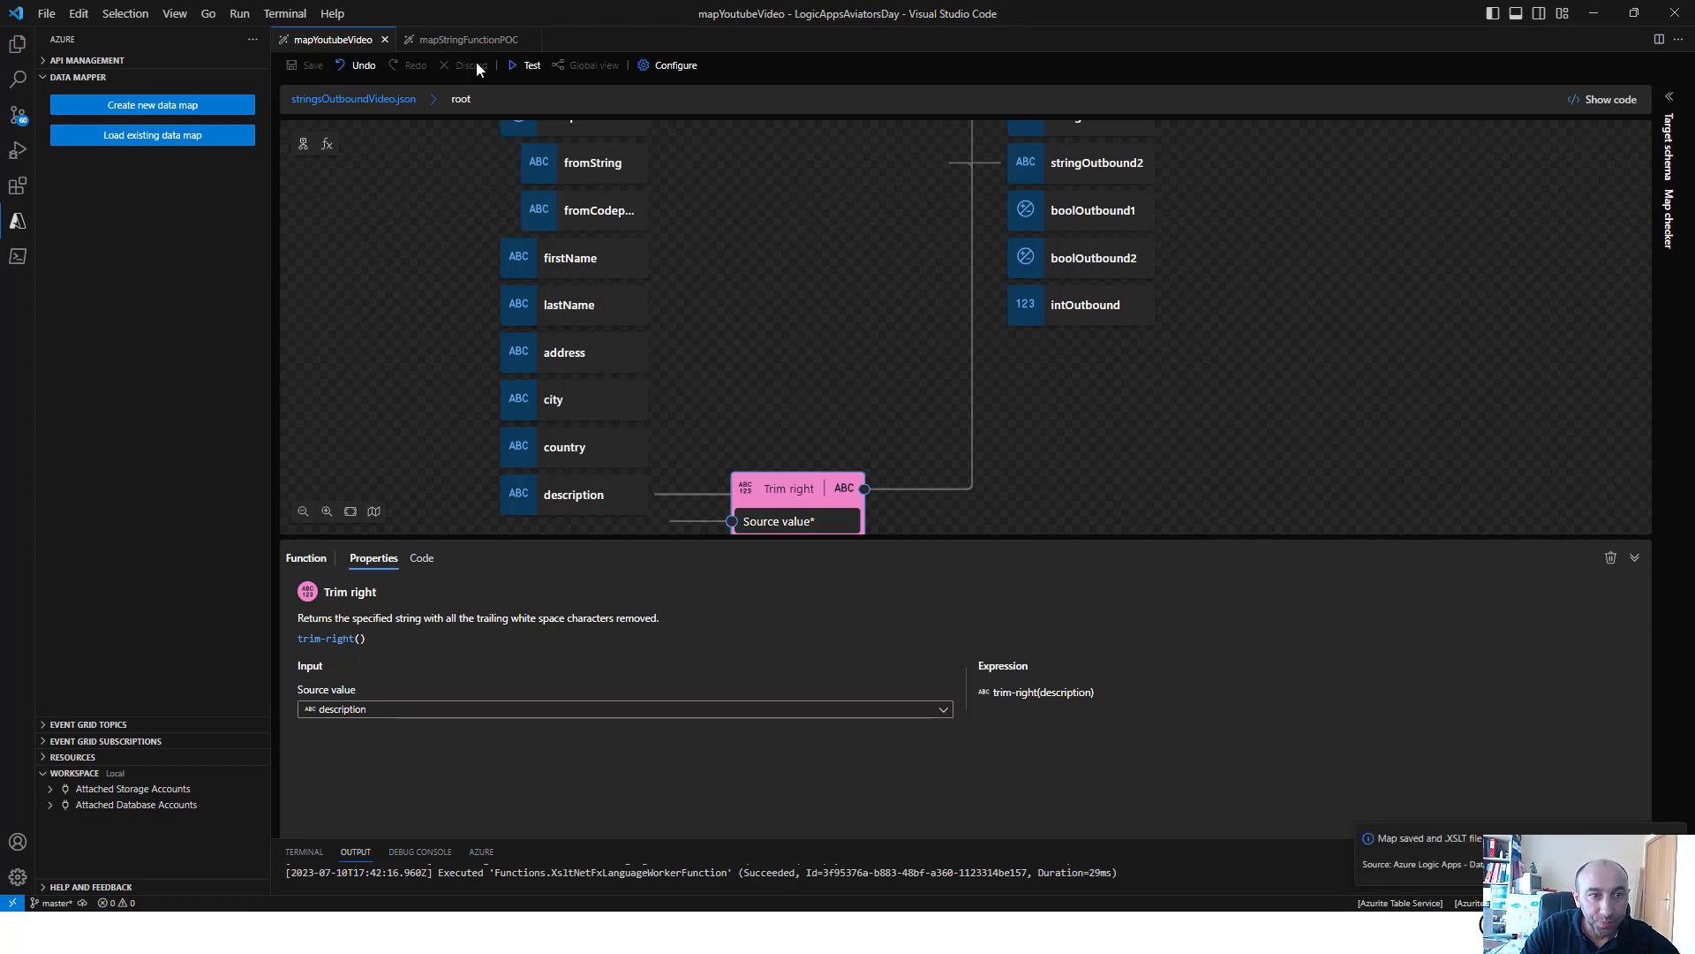
left_click(529, 66)
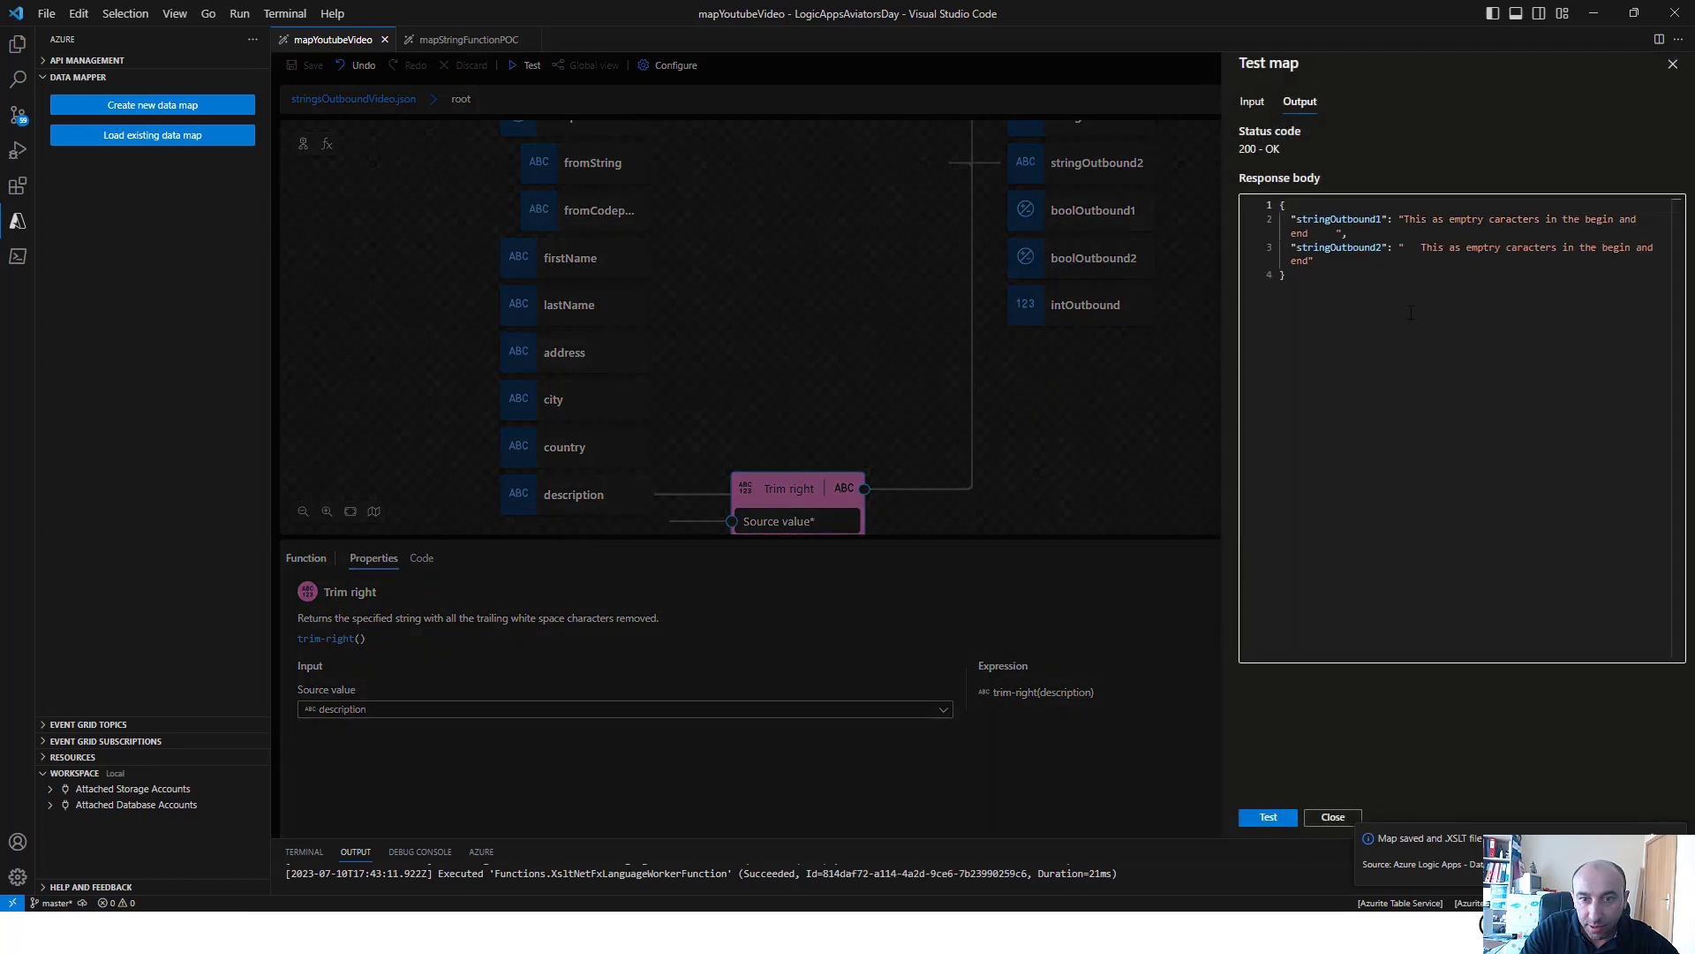
left_click(1403, 221)
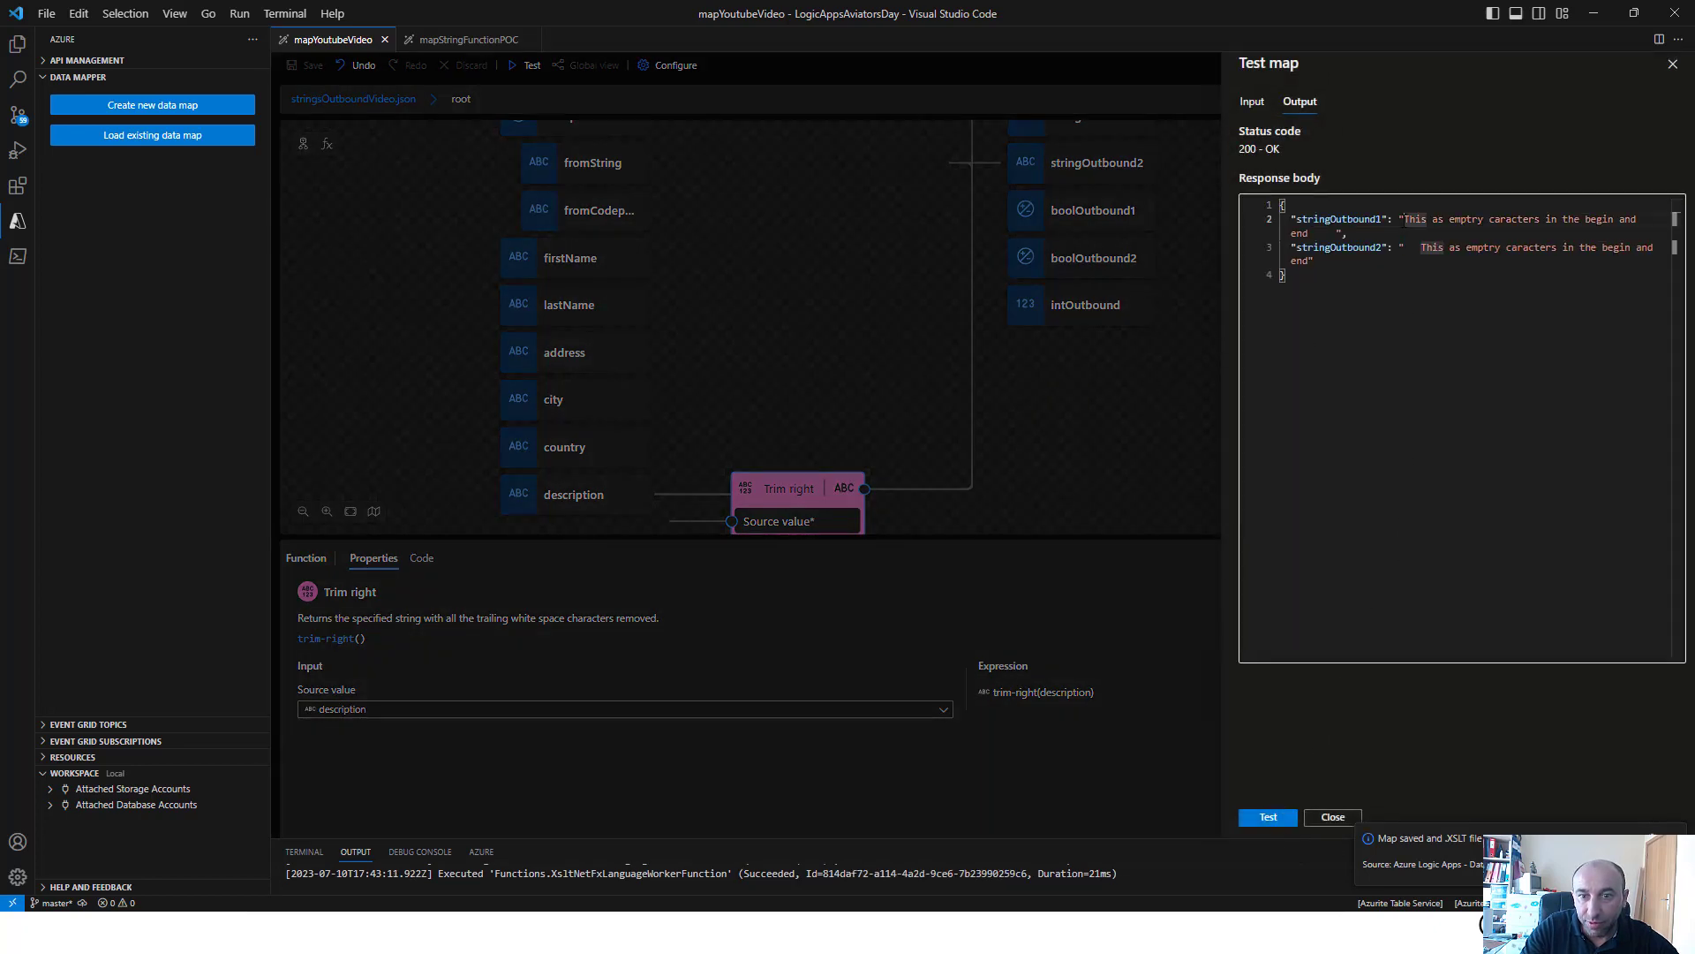
left_click(1336, 233)
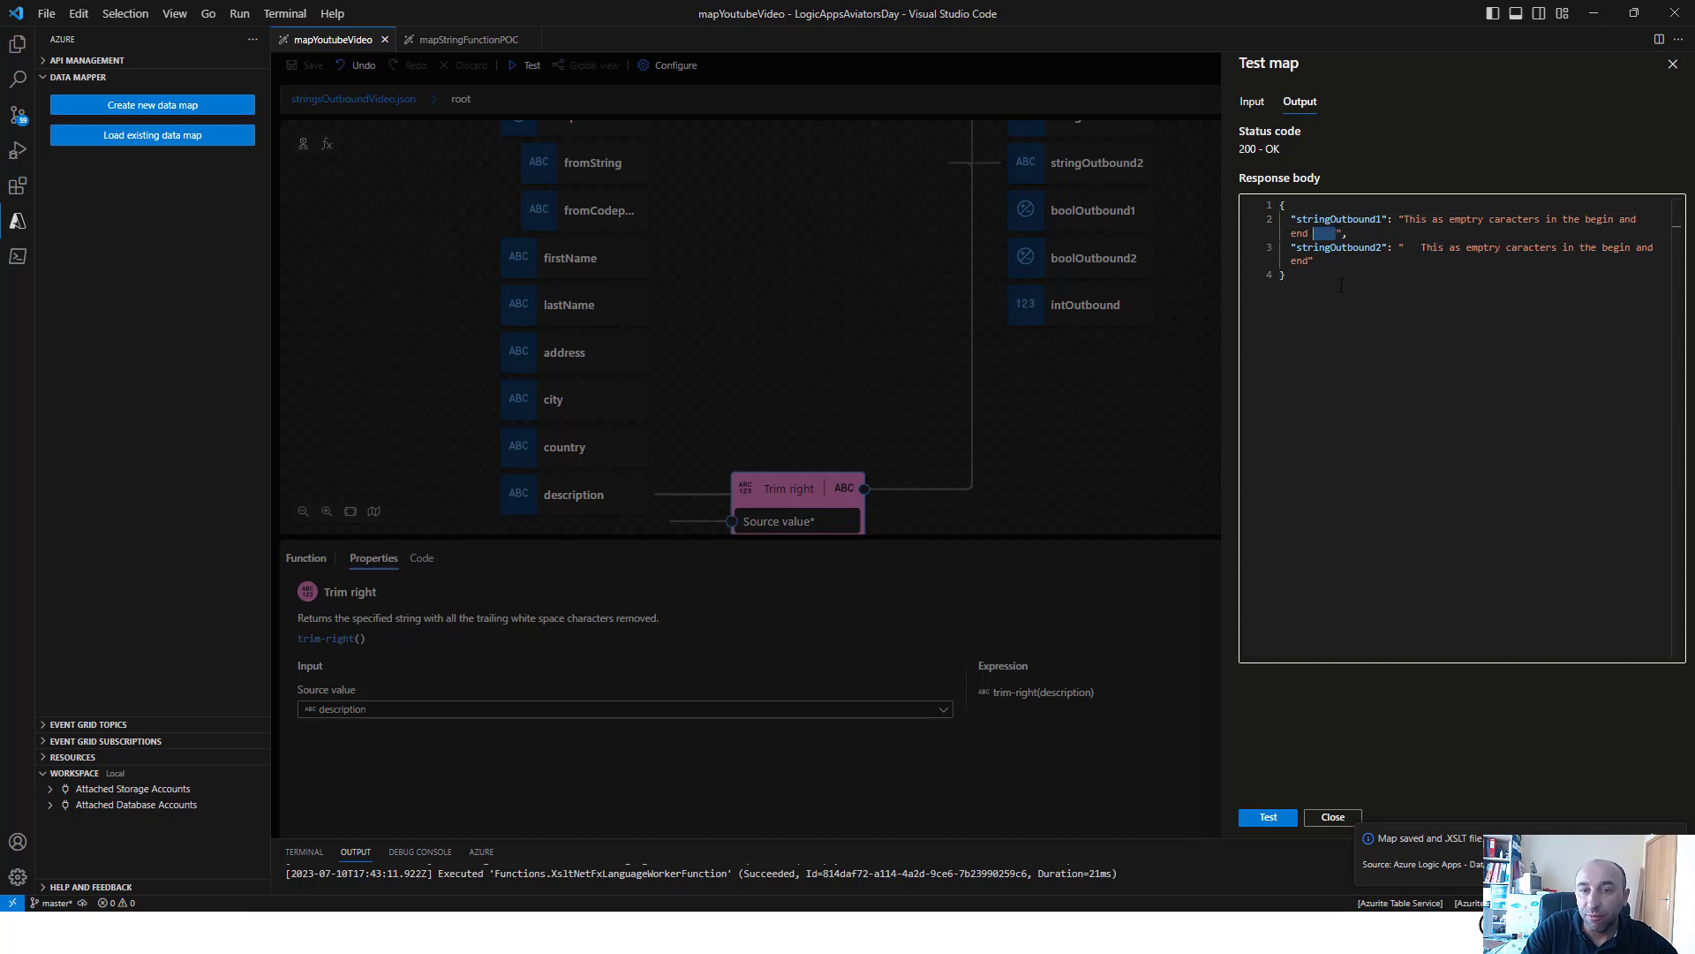
left_click(1312, 262)
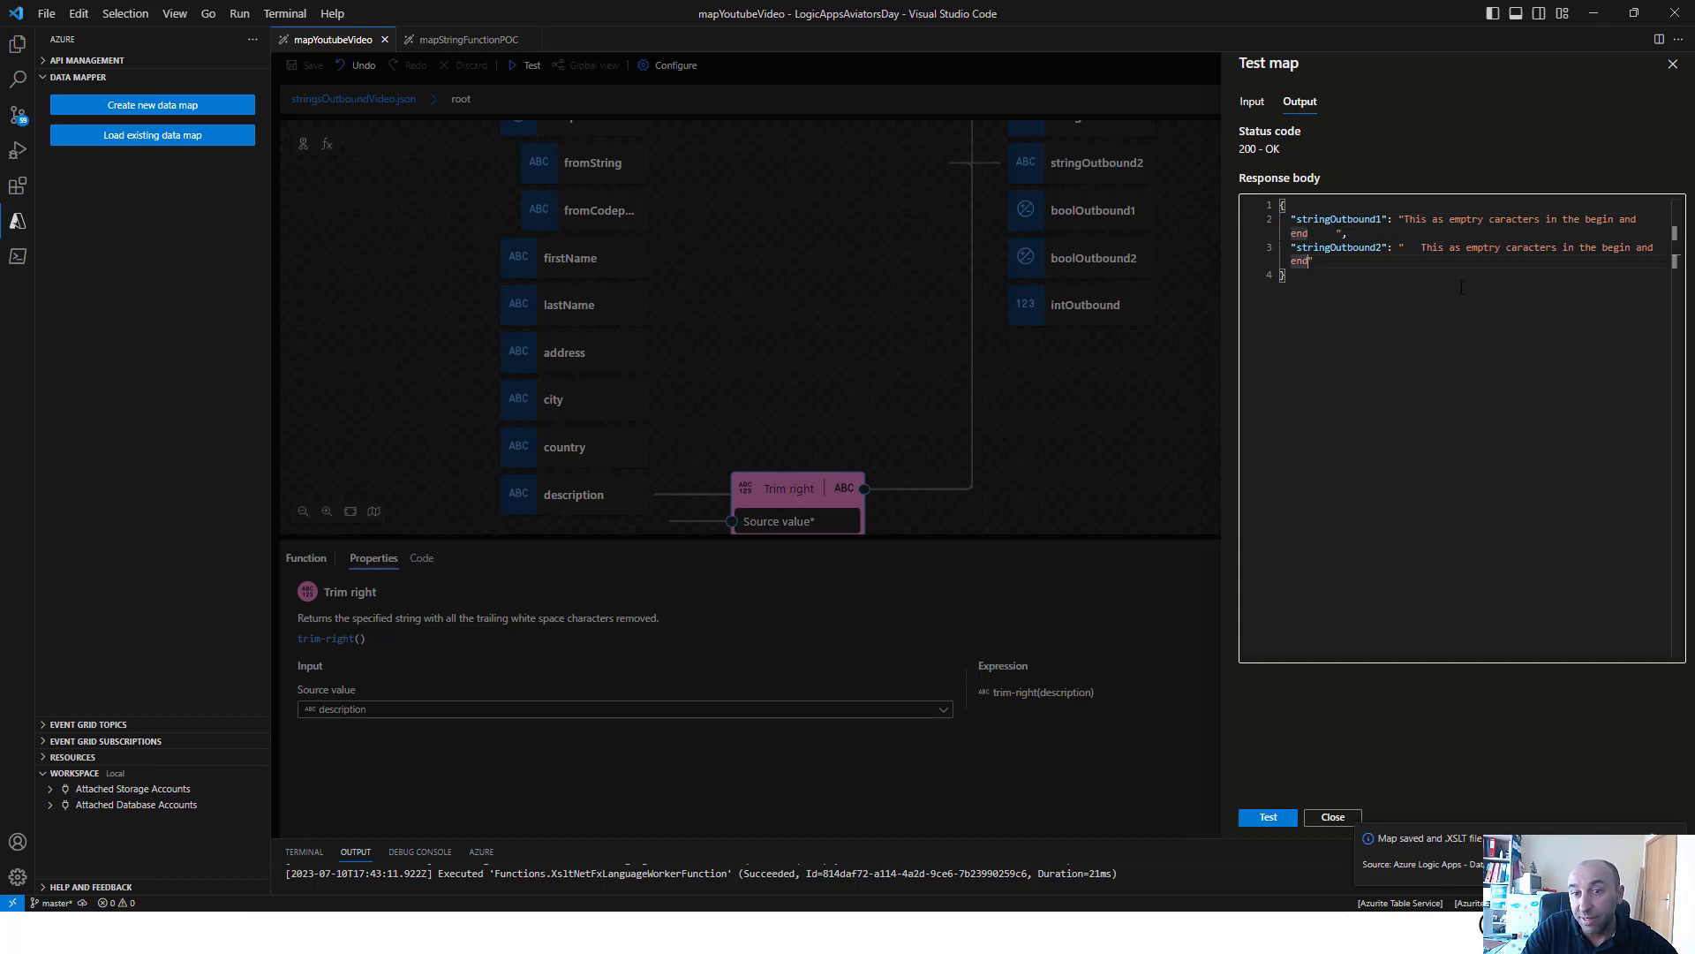
left_click_drag(1420, 248, 1405, 249)
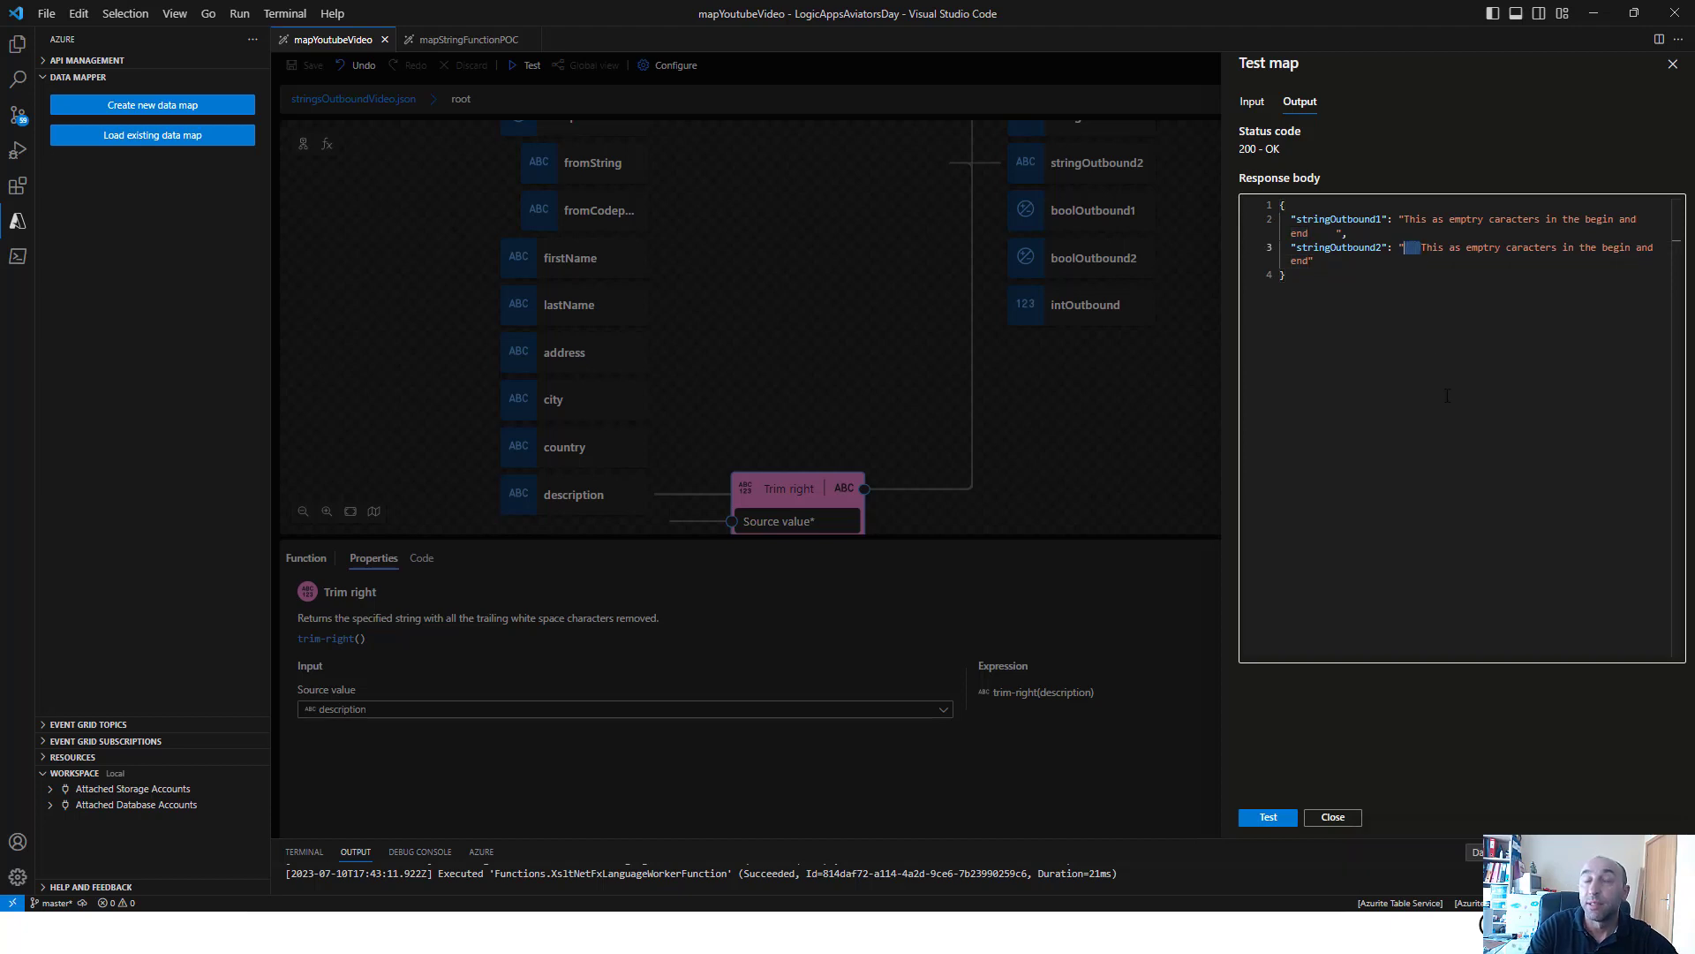
Close the map test and delete the Trim right and Trim left functions from the canvas
left_click(783, 405)
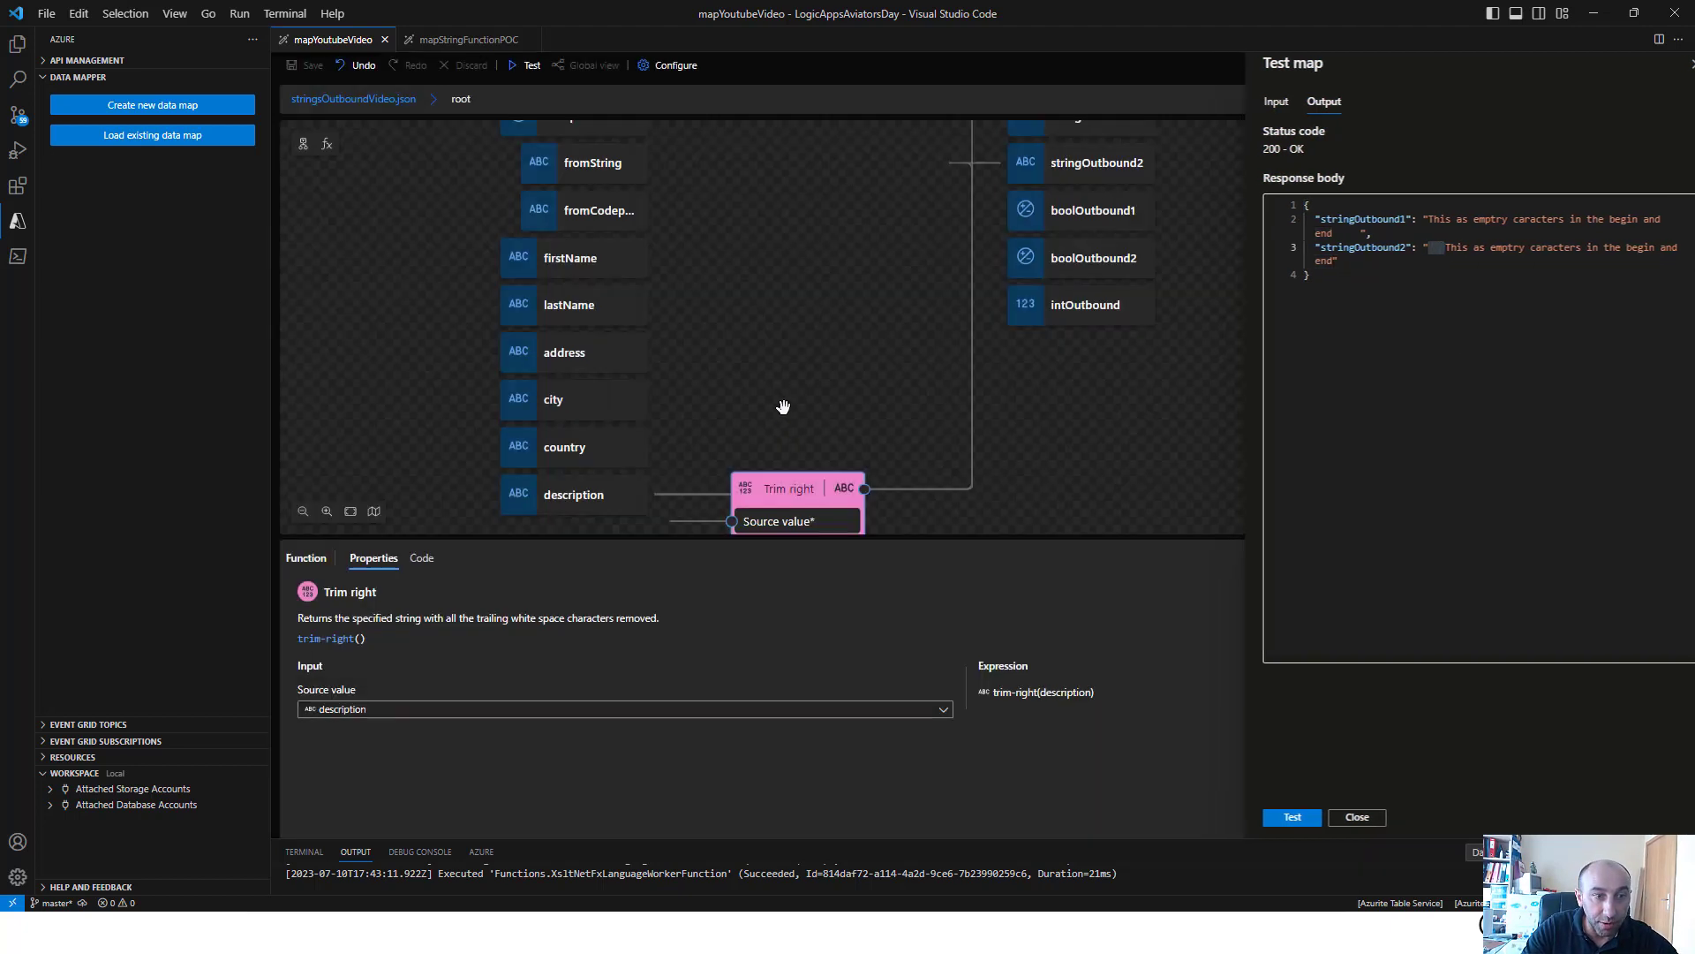
right_click(804, 492)
left_click(840, 502)
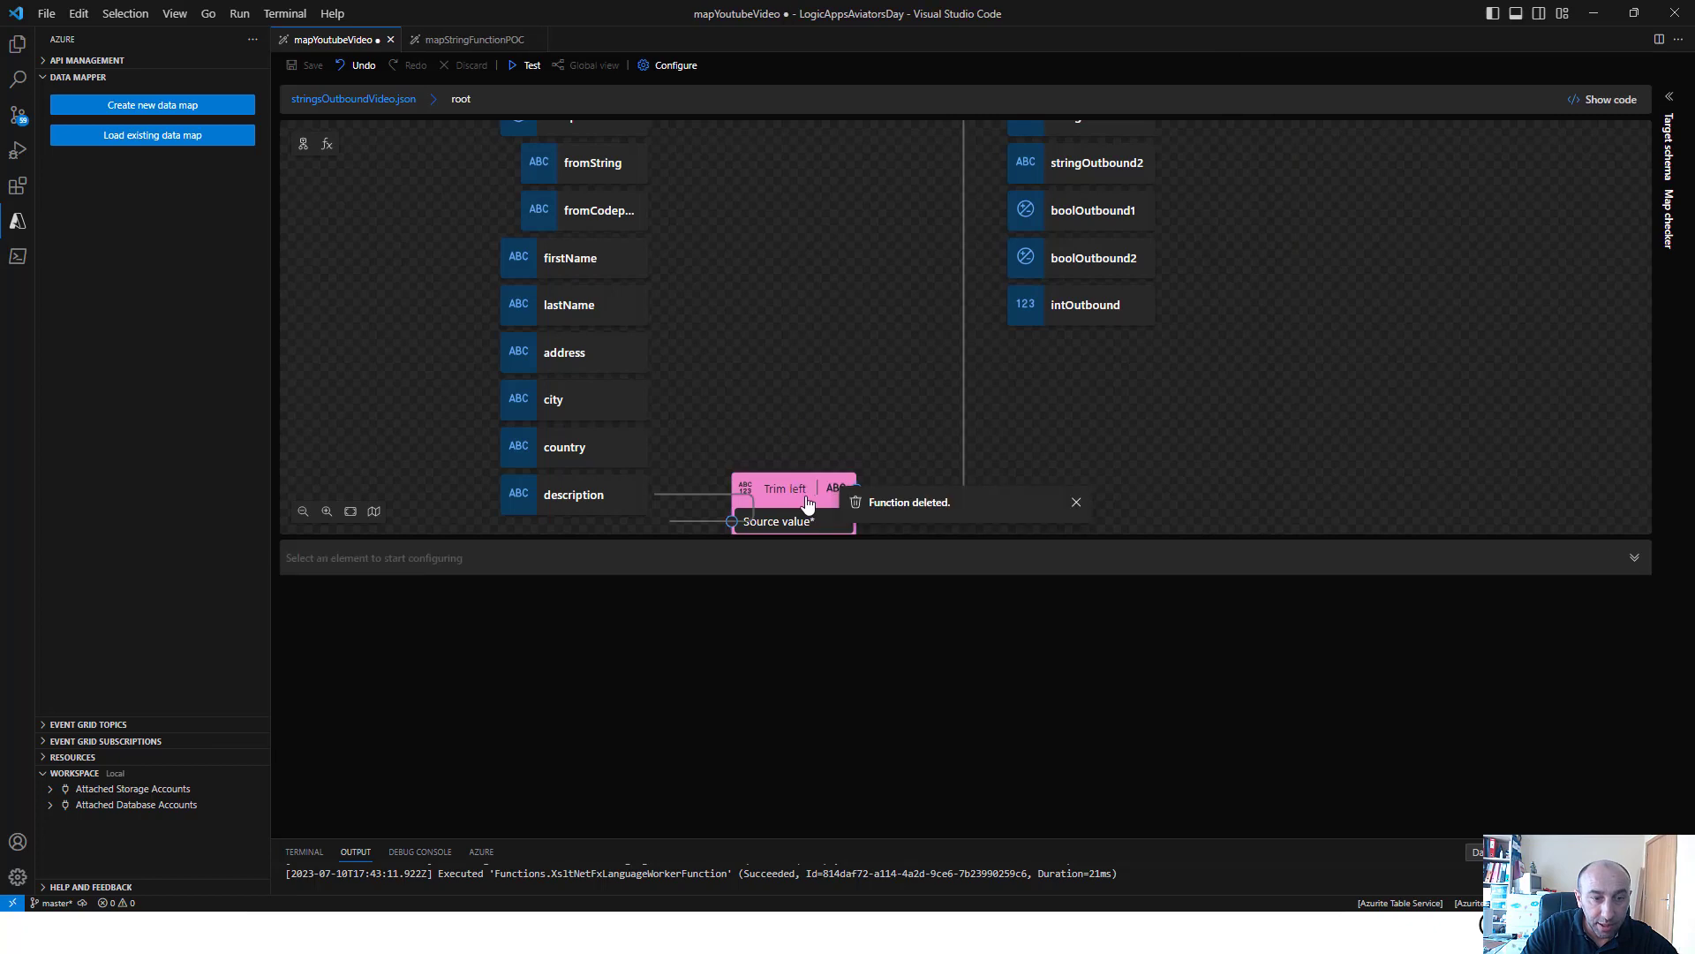
left_click(848, 503)
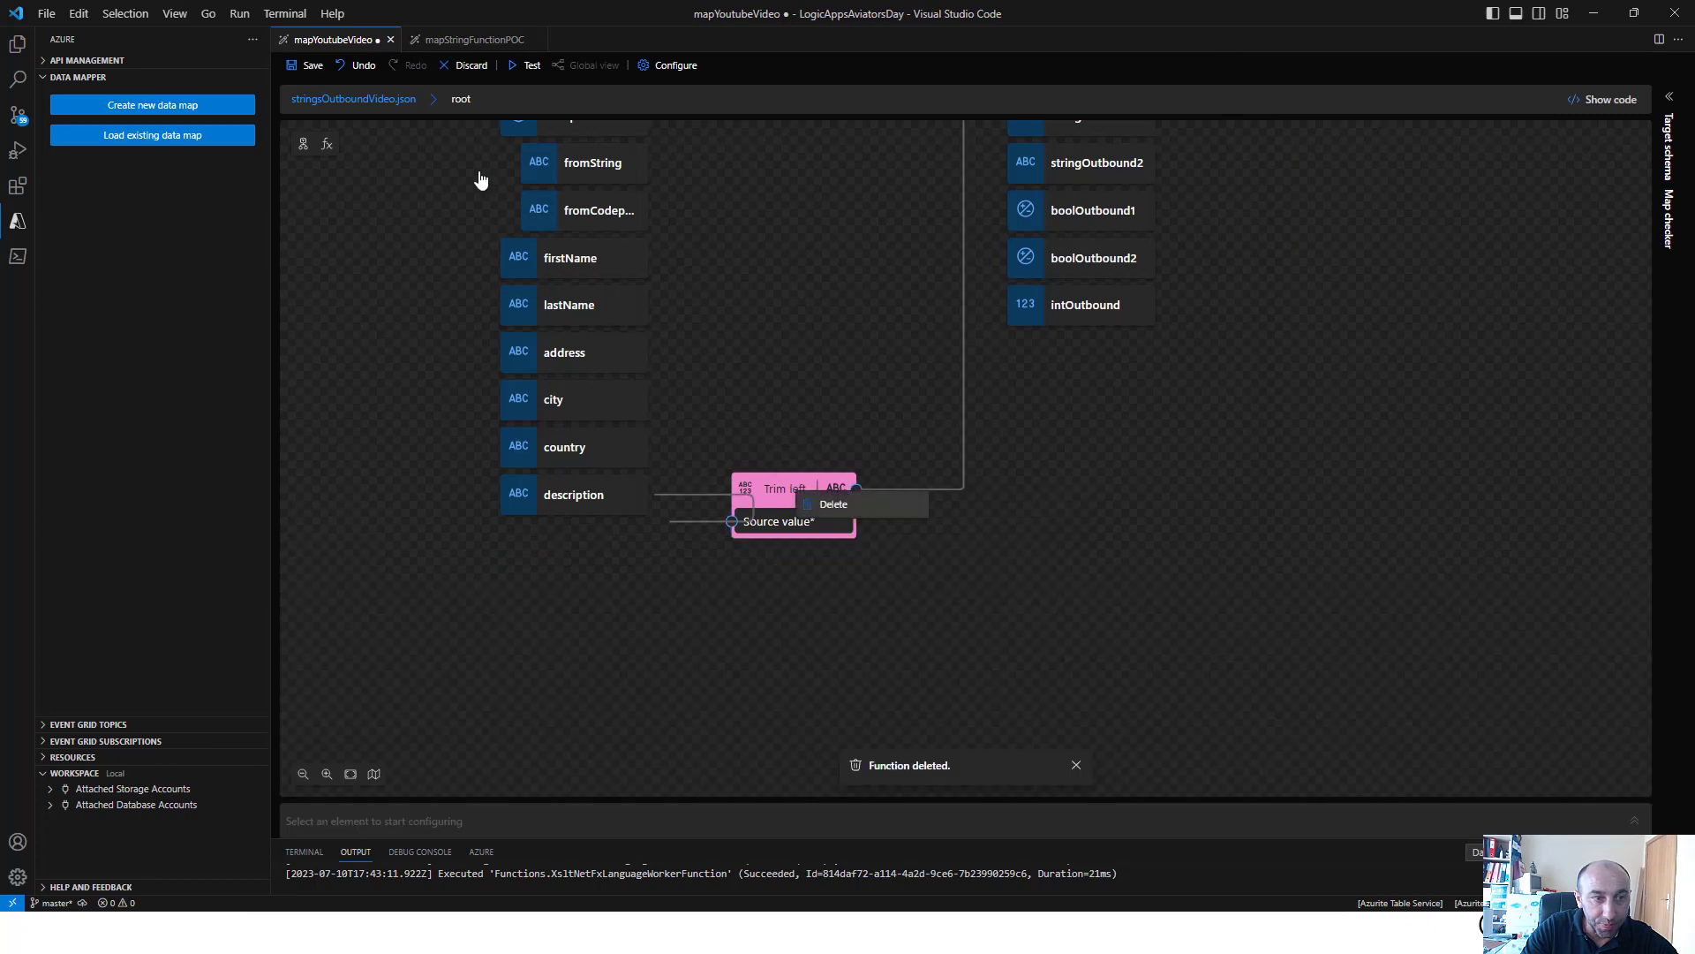
Review the available string functions in the function list and switch to the presentation's closing contact slide
left_click(326, 147)
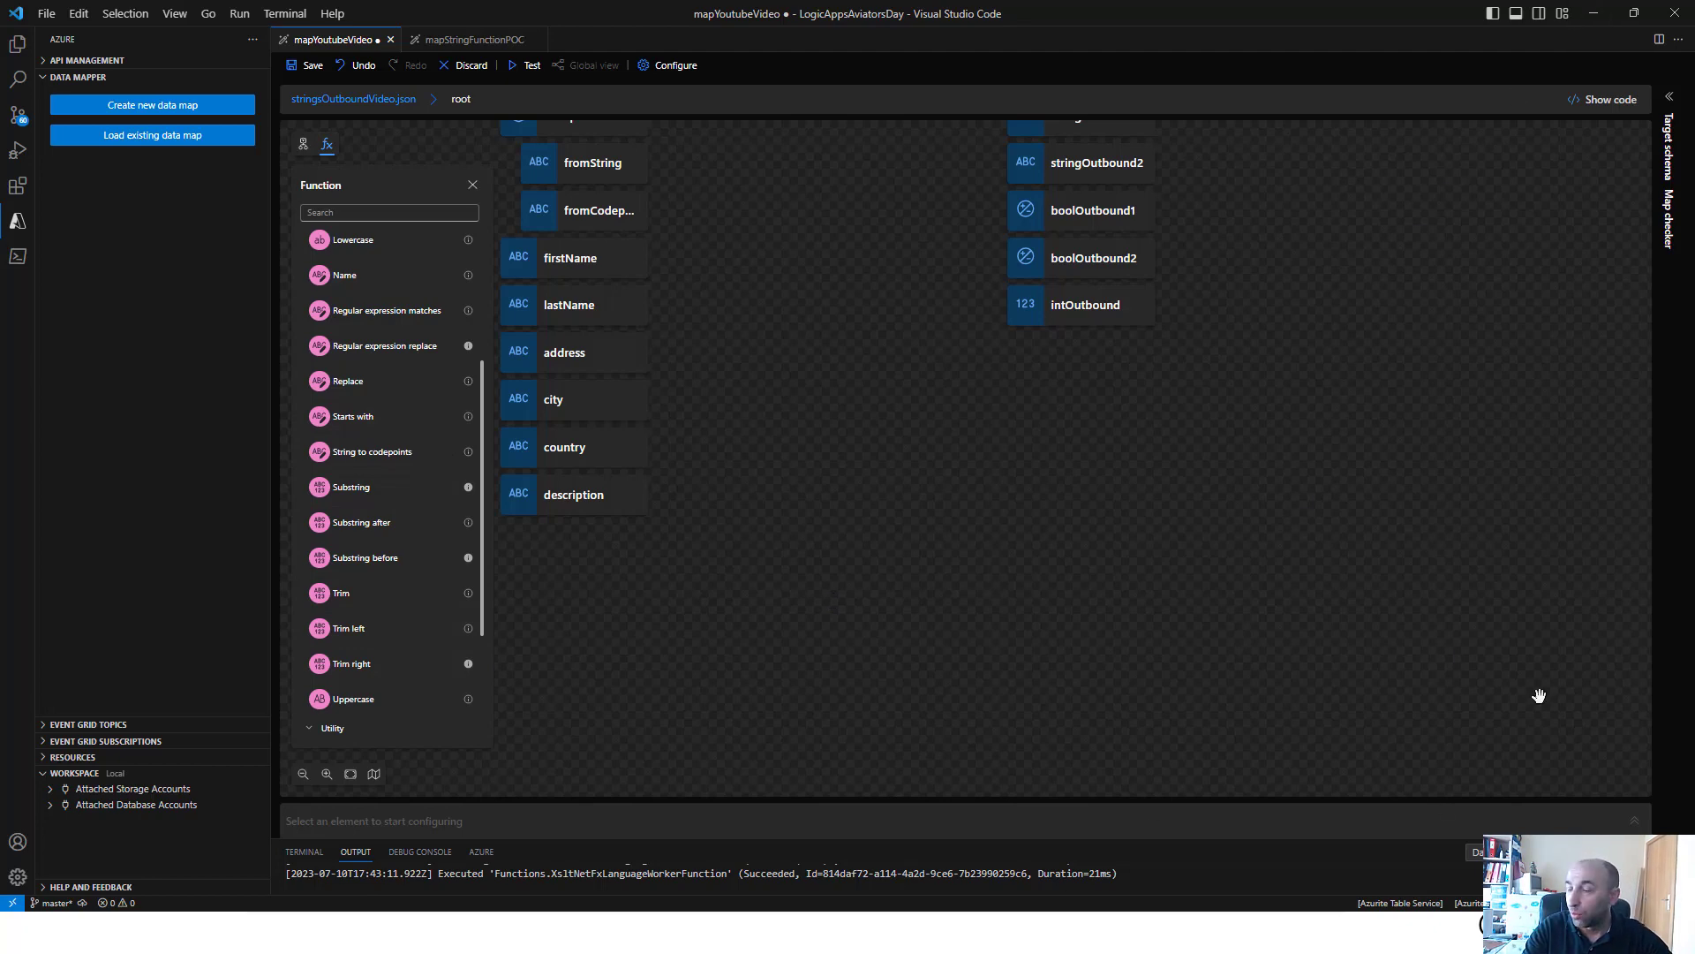
key("alt+Tab")
left_click(1165, 656)
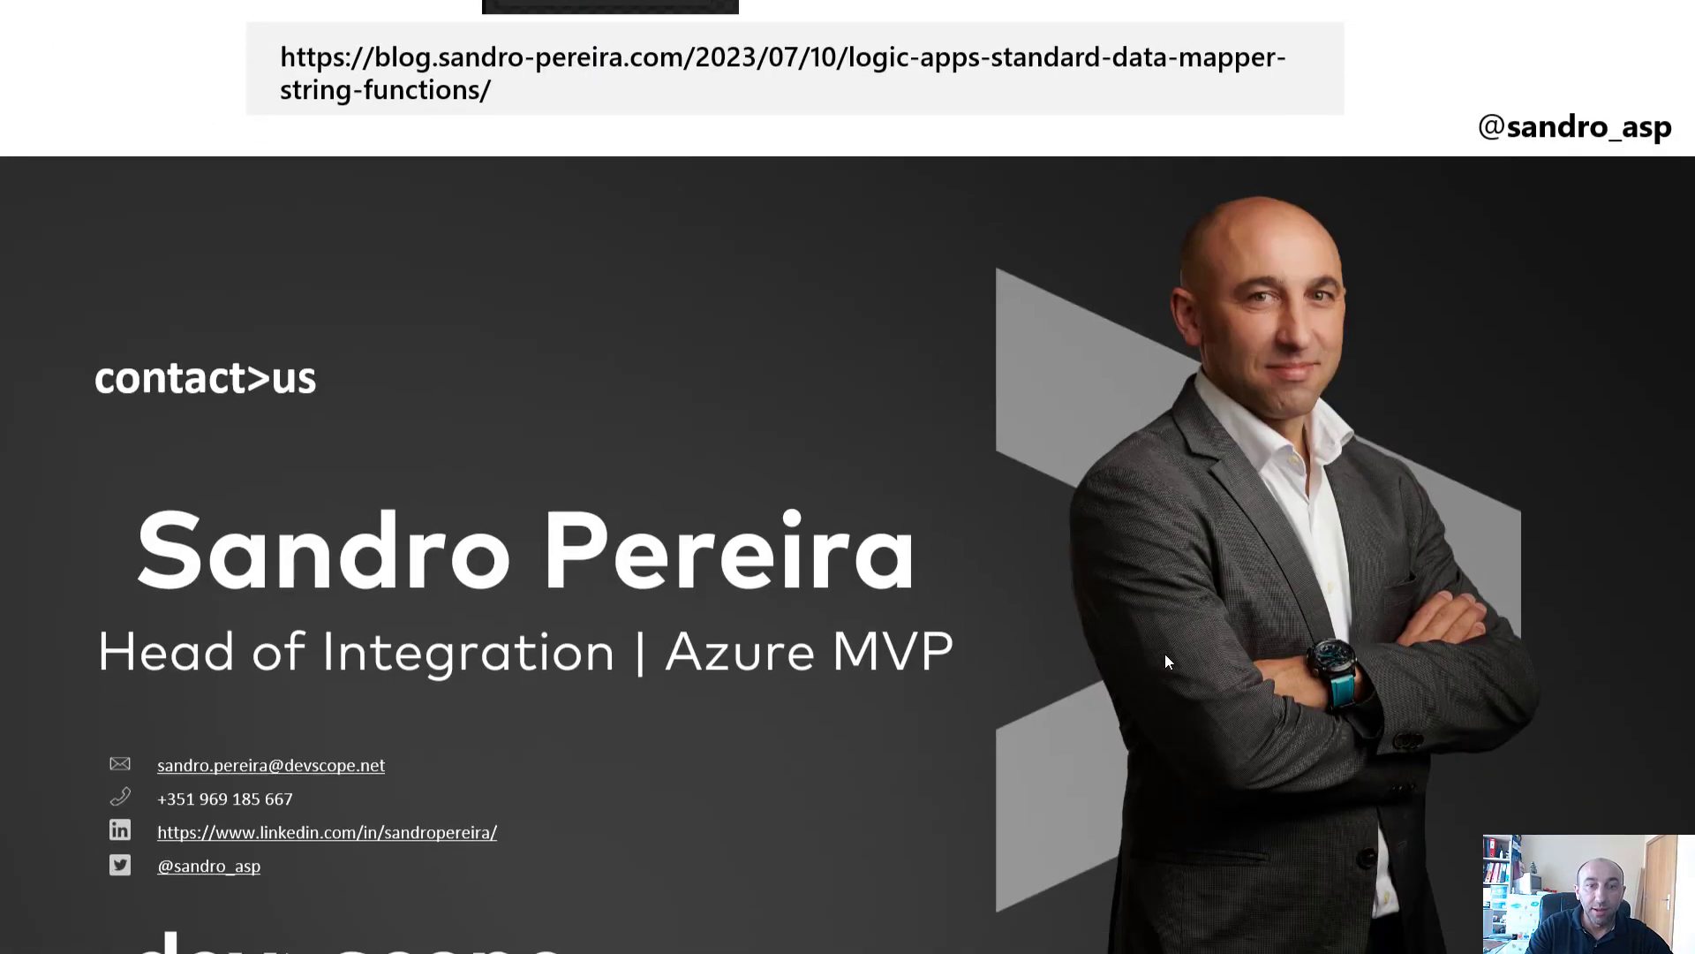